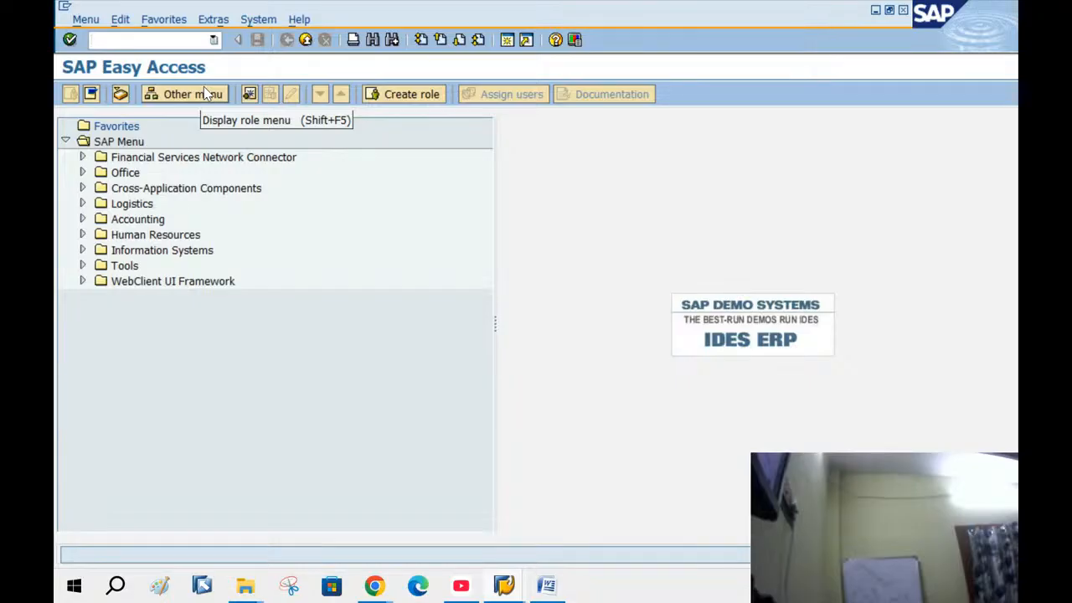
Launch the SPRO customizing transaction and open the SAP Reference IMG
type("spro")
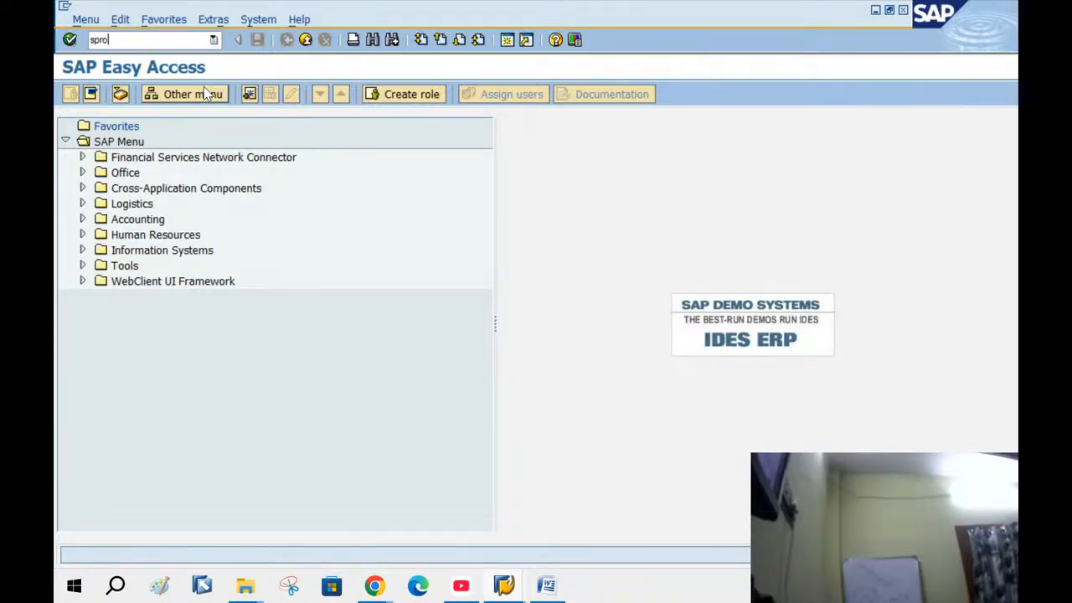
key("Return")
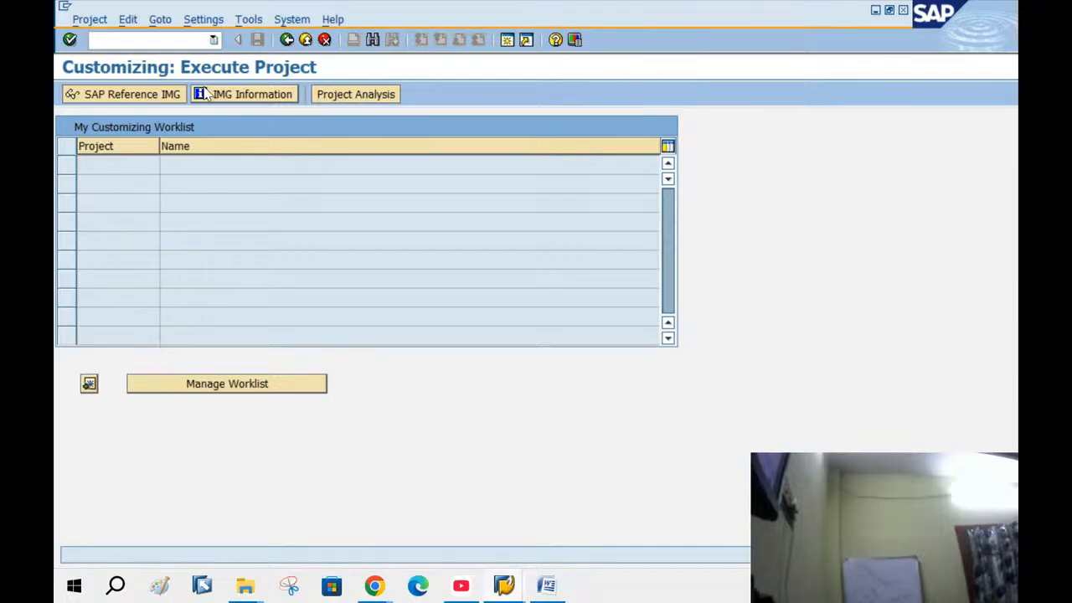
left_click(116, 99)
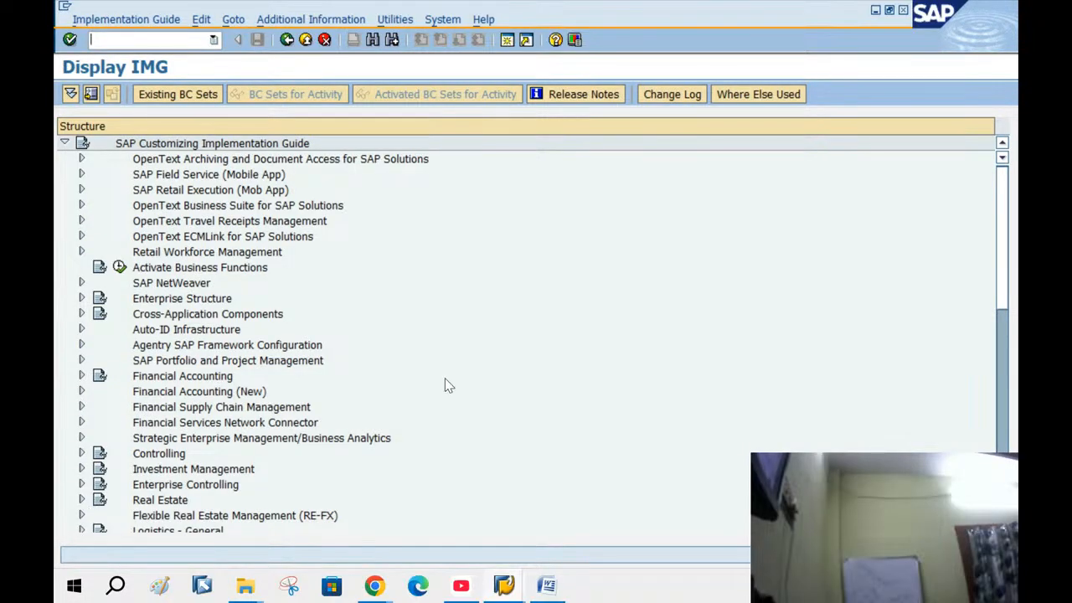
scroll(447, 385, "down", 1)
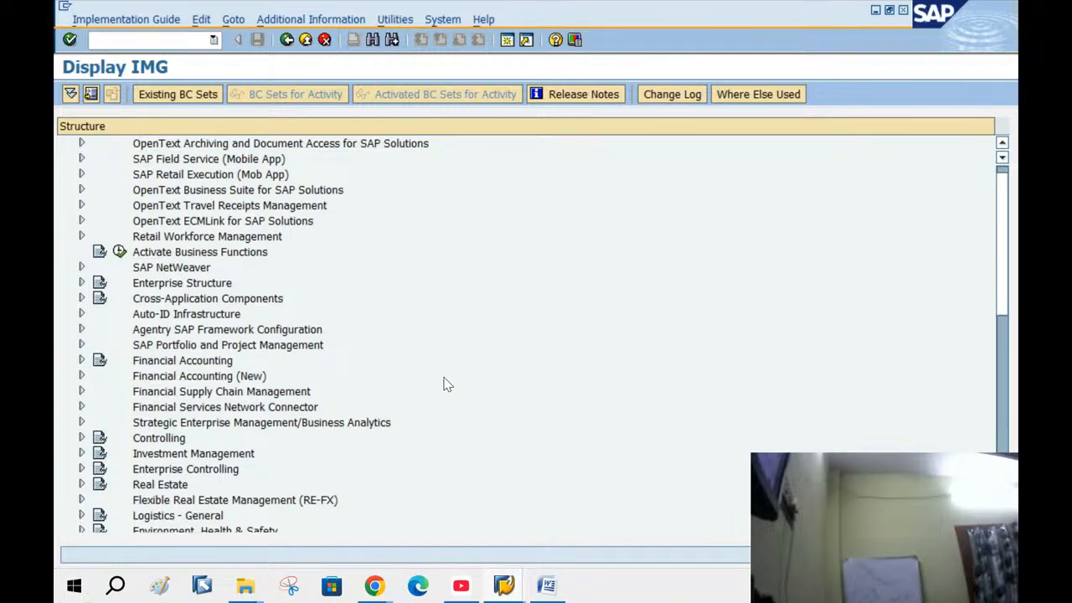
scroll(446, 384, "down", 4)
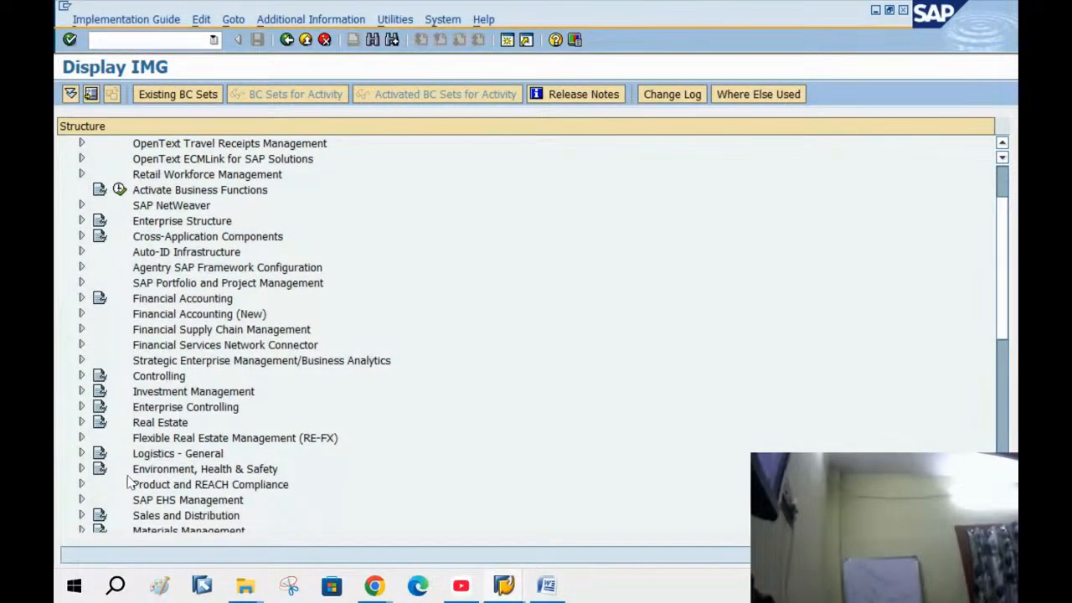
Expand Sales and Distribution > Sales > Sales Documents > Sales Document Header, then bring up the Word notes
left_click(81, 515)
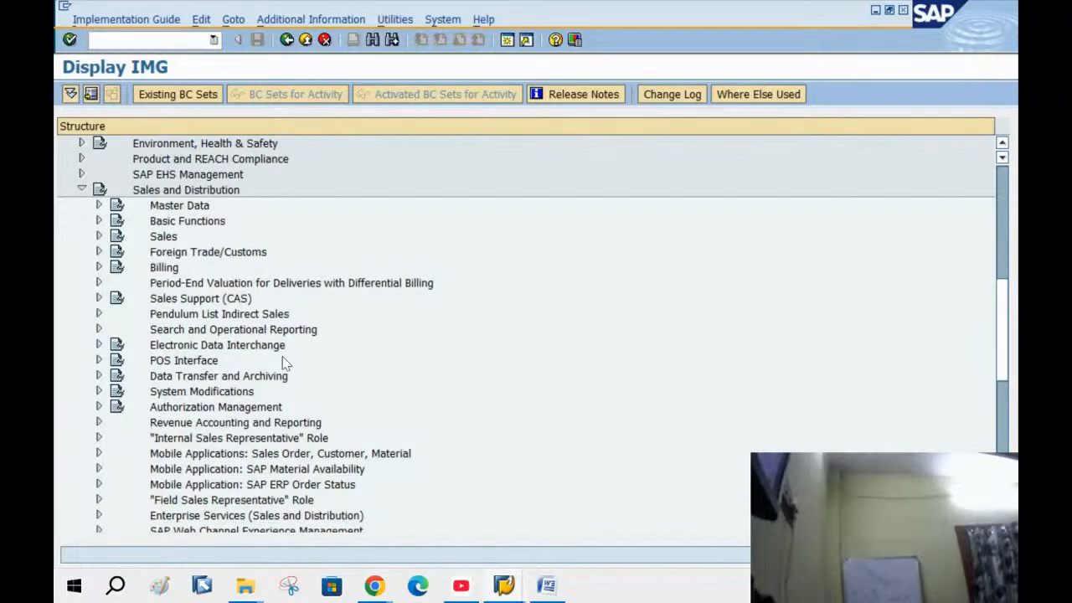
scroll(299, 310, "down", 3)
scroll(300, 310, "up", 2)
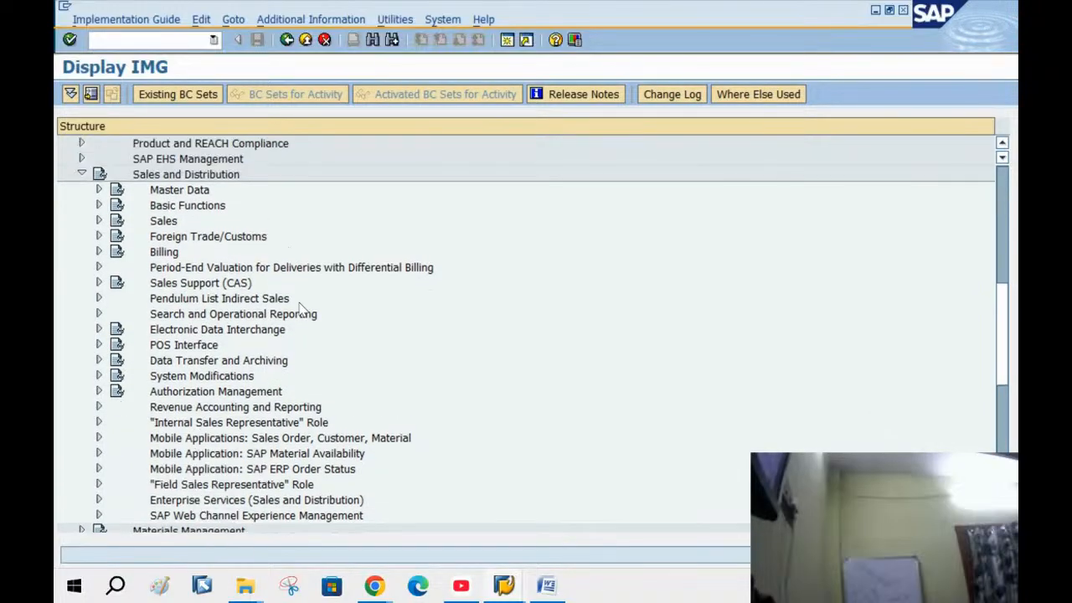
left_click(99, 221)
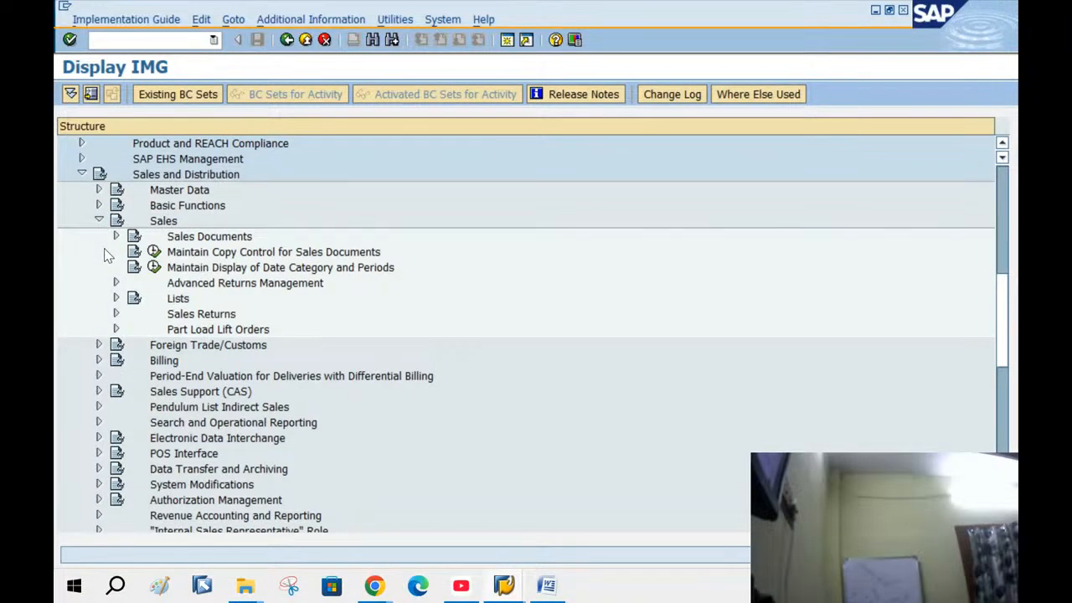
left_click(116, 237)
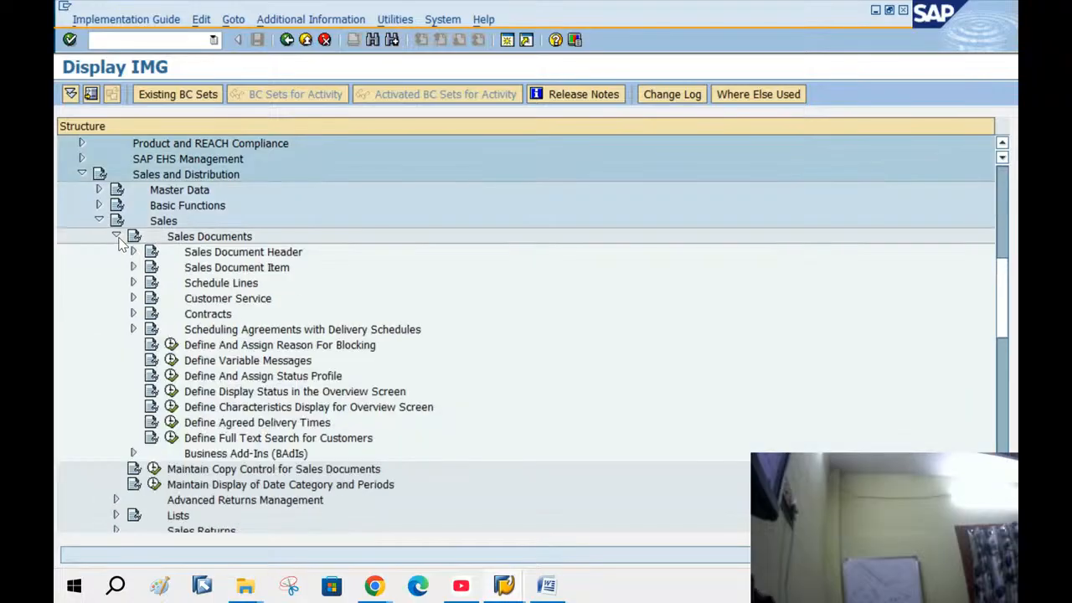
left_click(134, 251)
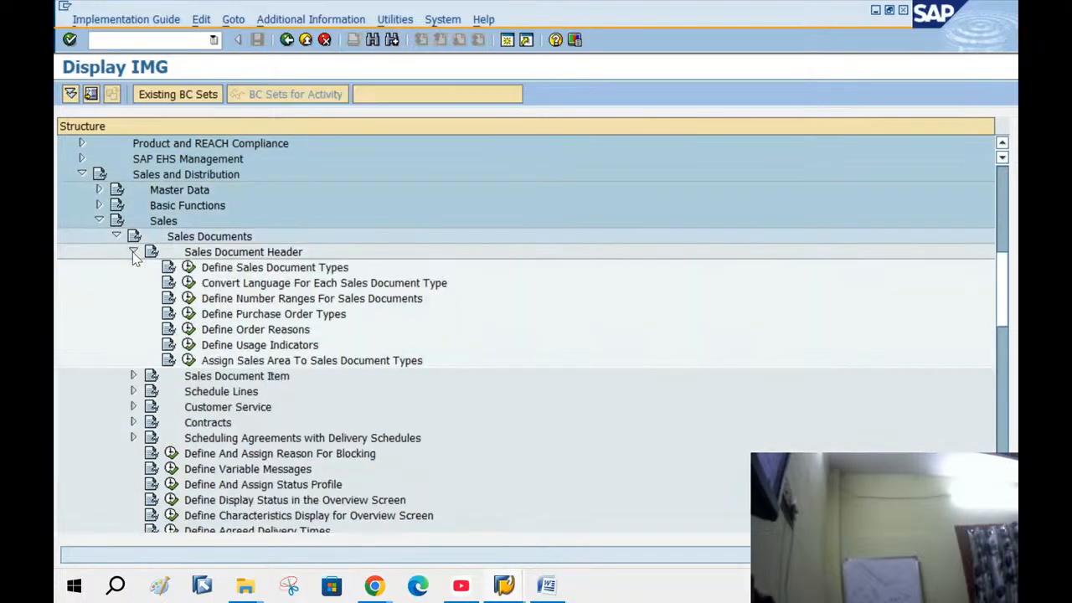
left_click(261, 258)
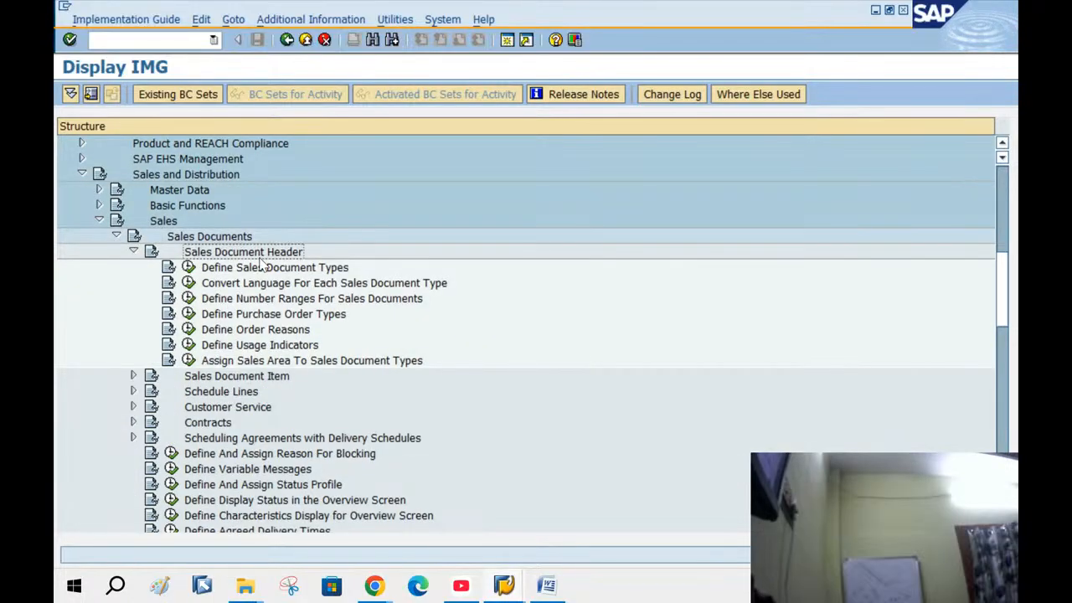
left_click(547, 586)
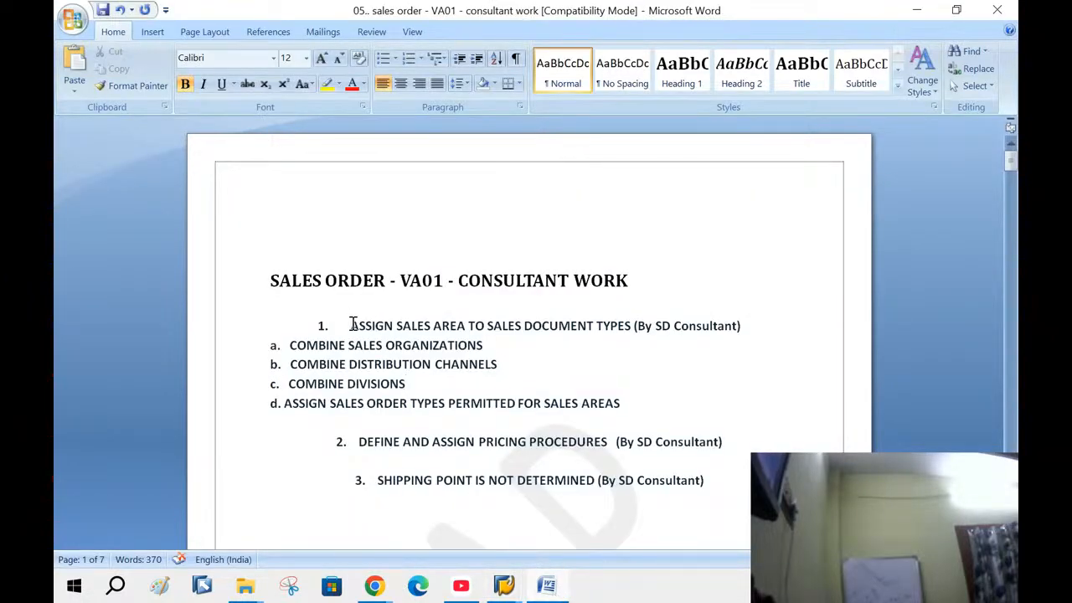
Highlight the ASSIGN SALES AREA TO SALES DOCUMENT TYPES heading in Word, then select that activity in the IMG tree
left_click_drag(351, 320, 634, 325)
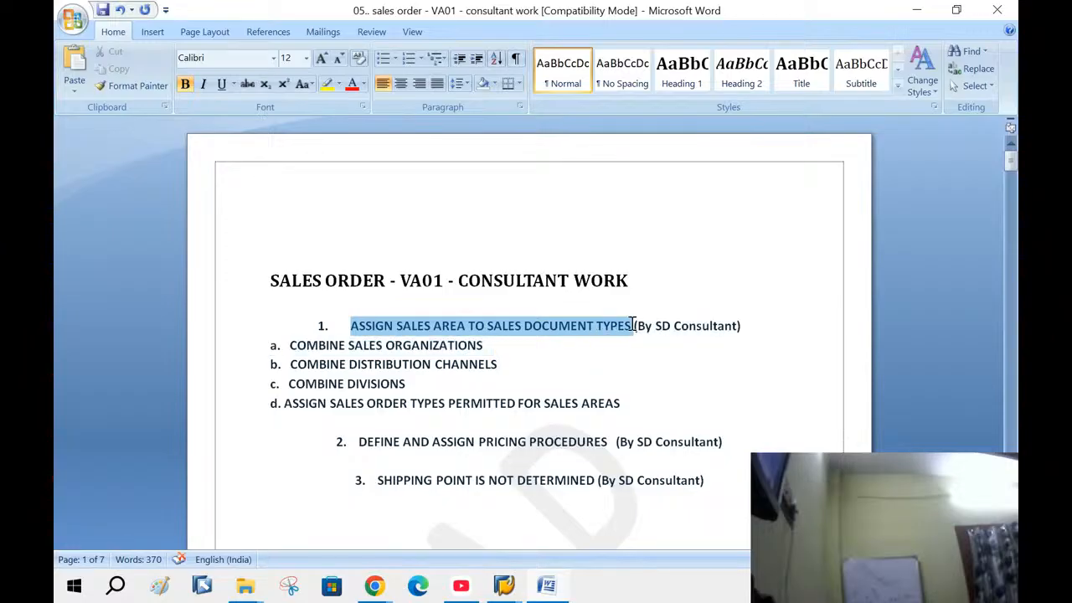
left_click(917, 10)
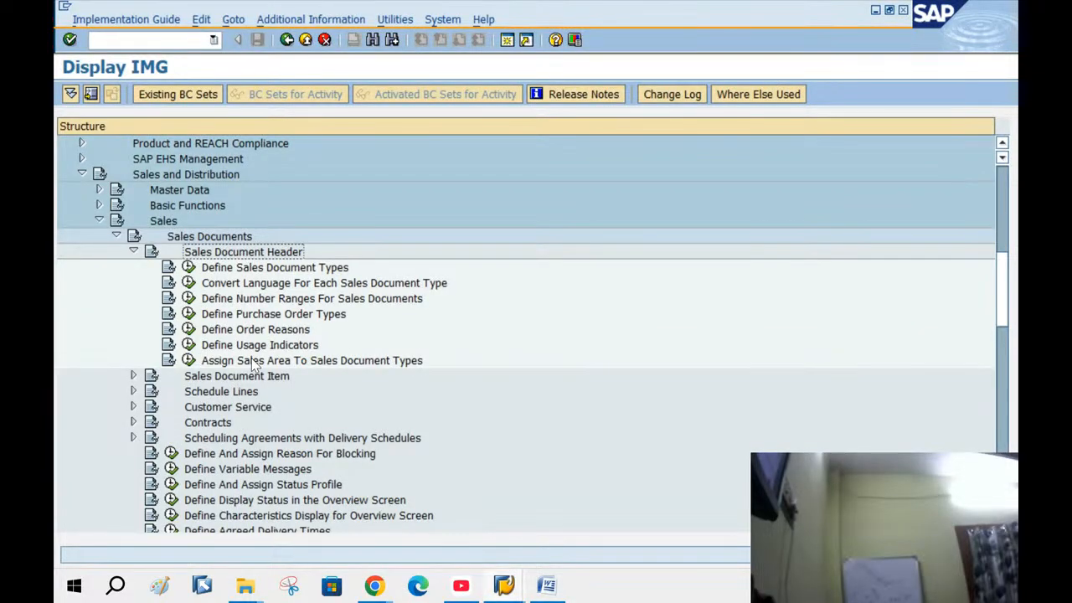
left_click(386, 364)
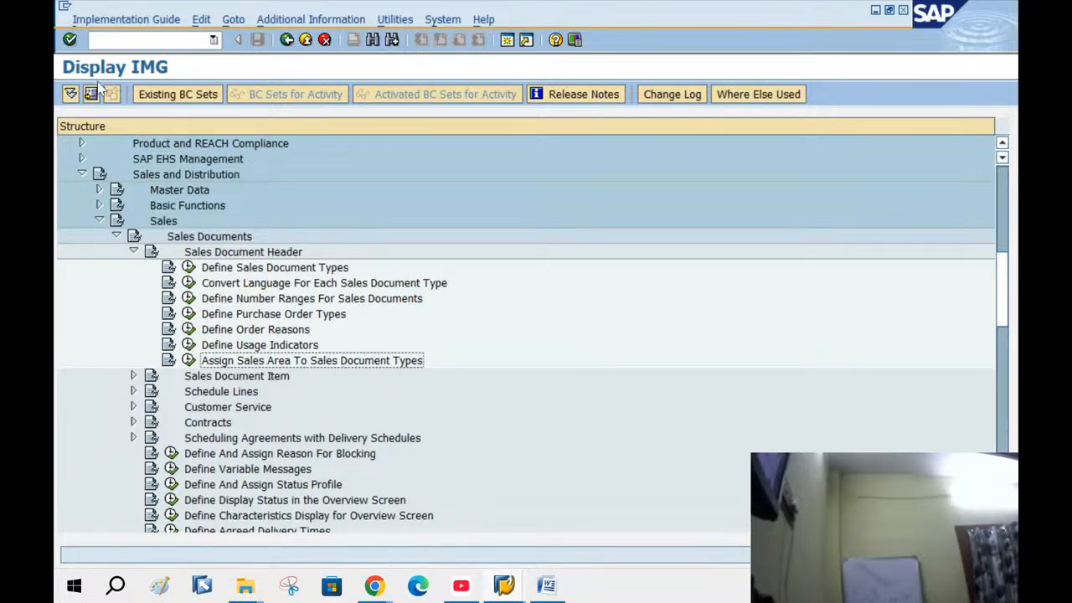
left_click(156, 175)
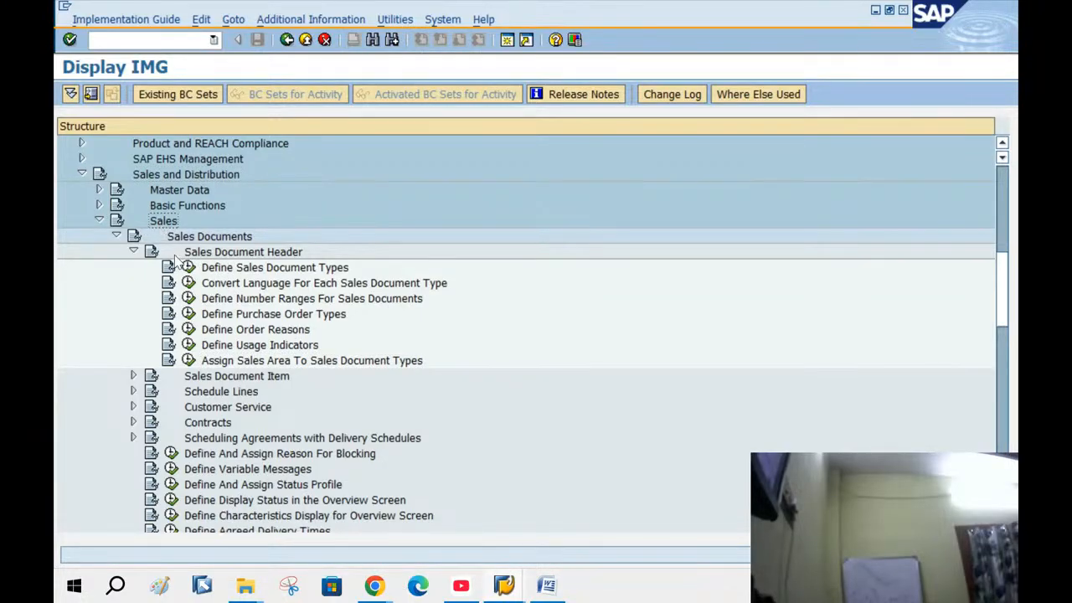
left_click(191, 239)
left_click(206, 256)
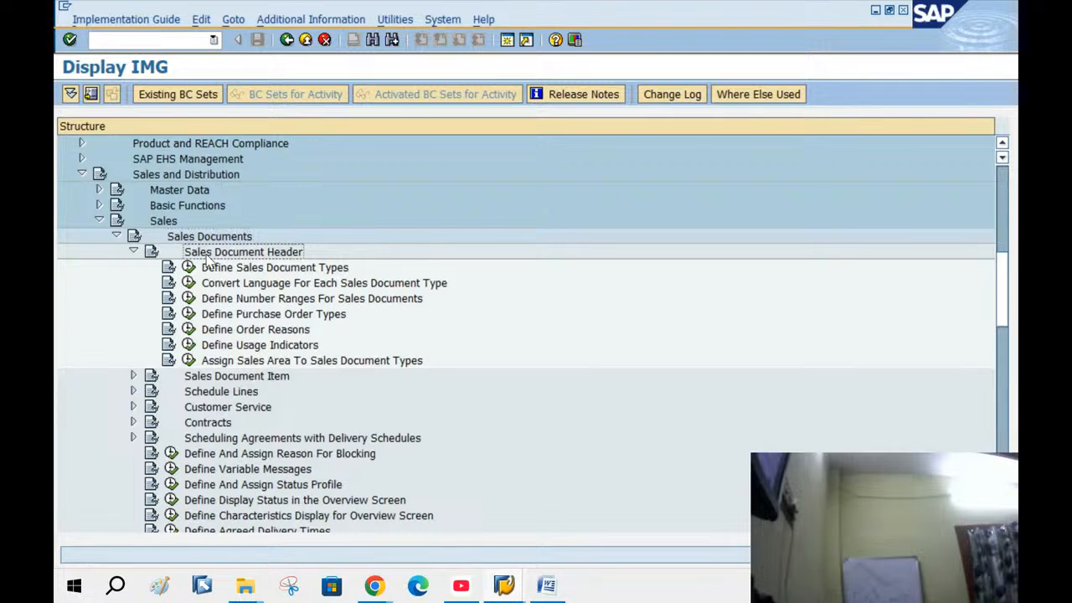
left_click(258, 365)
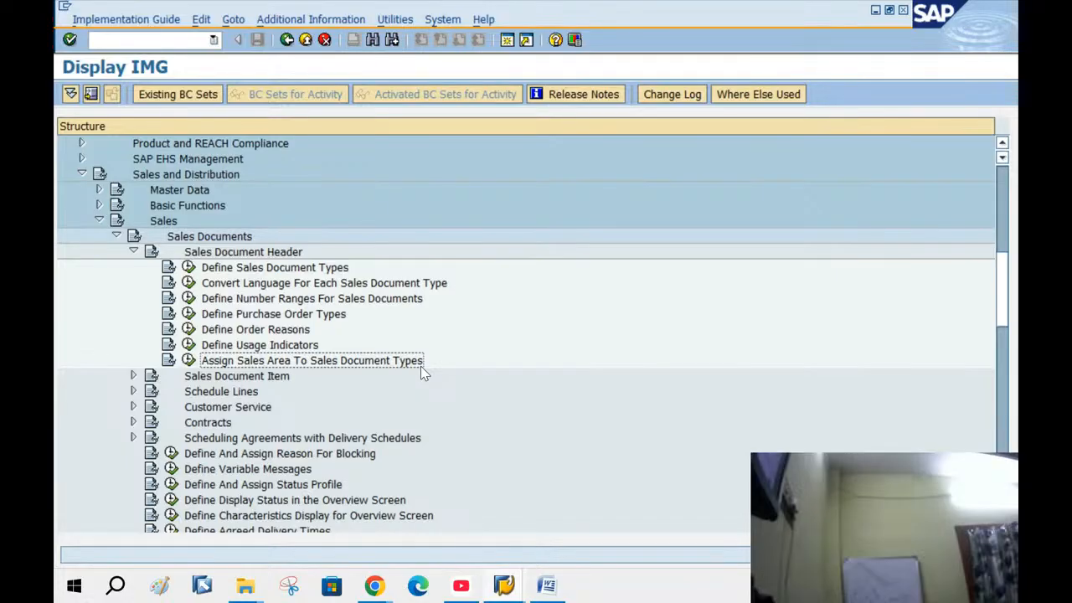
Display IMG activity keys in the tree and execute Assign Sales Area To Sales Document Types
left_click(293, 18)
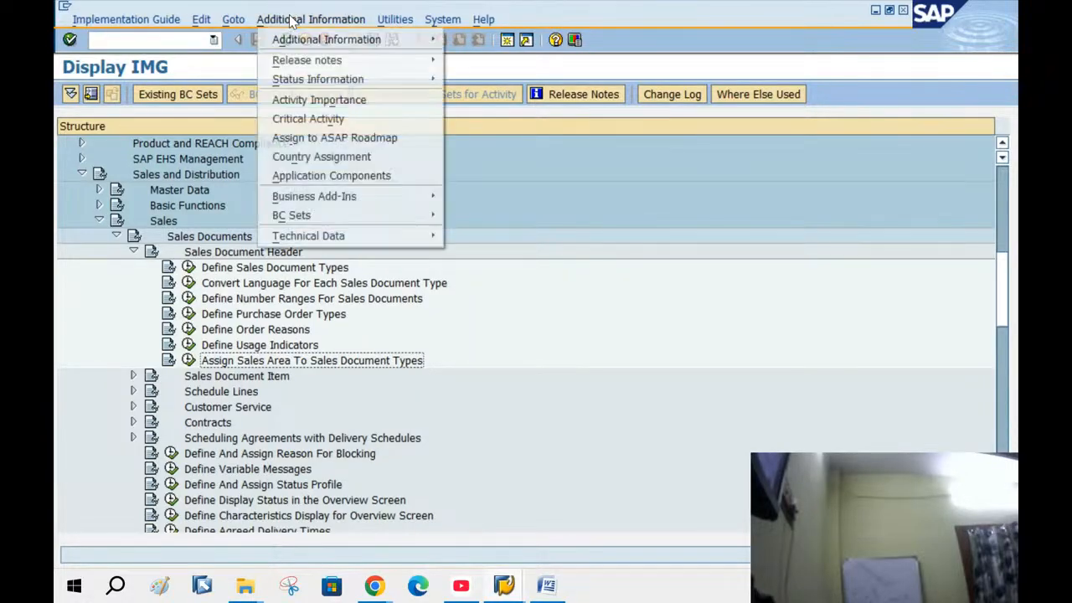
mouse_move(302, 39)
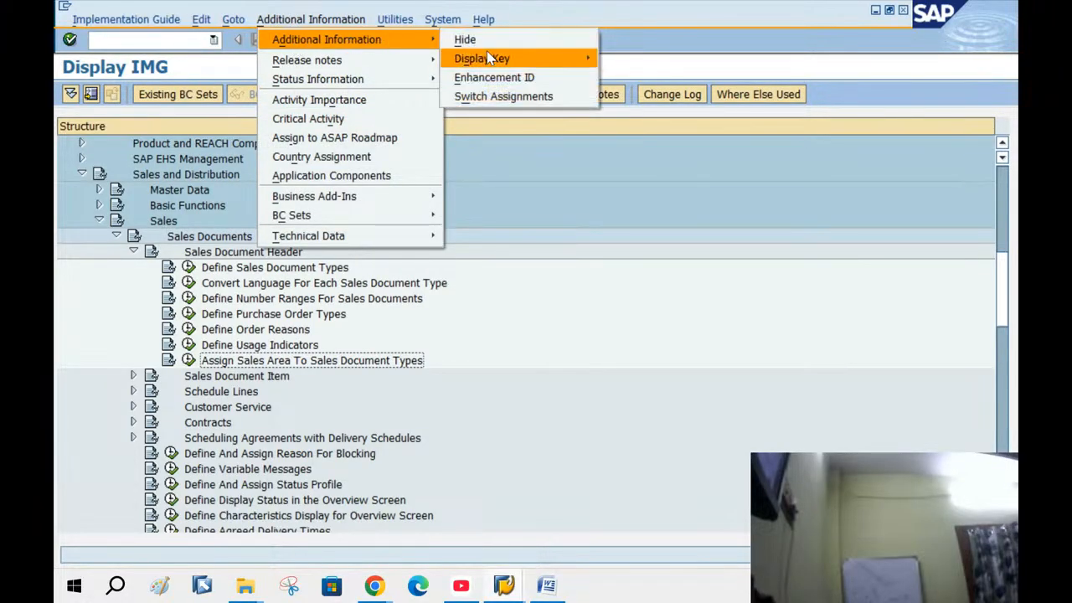
mouse_move(491, 54)
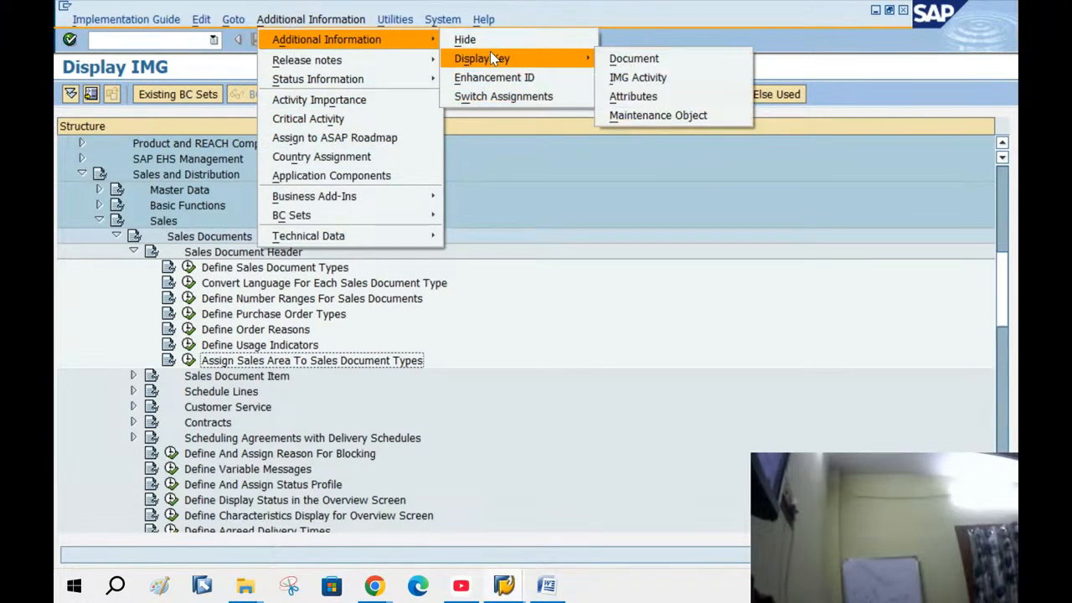
left_click(681, 82)
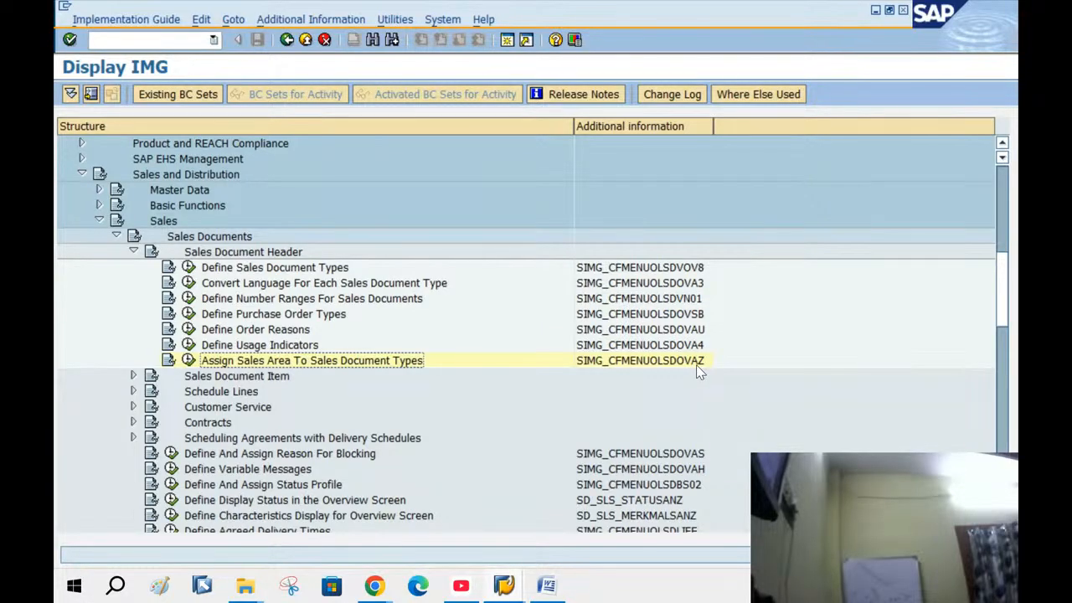
left_click(189, 361)
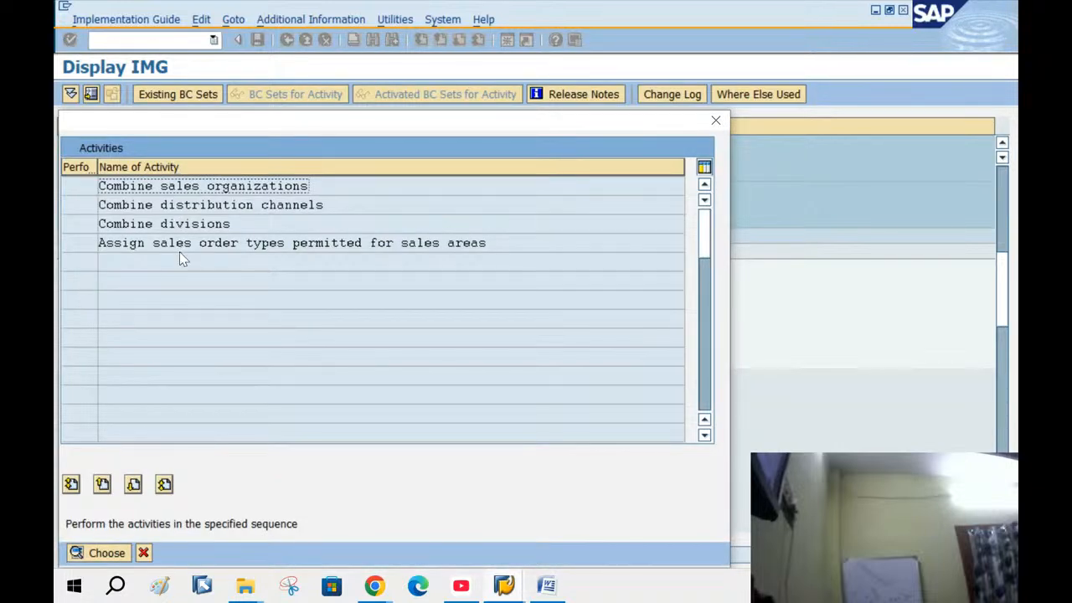
Check the Word notes, then open Combine sales organizations from the Activities list
left_click(546, 585)
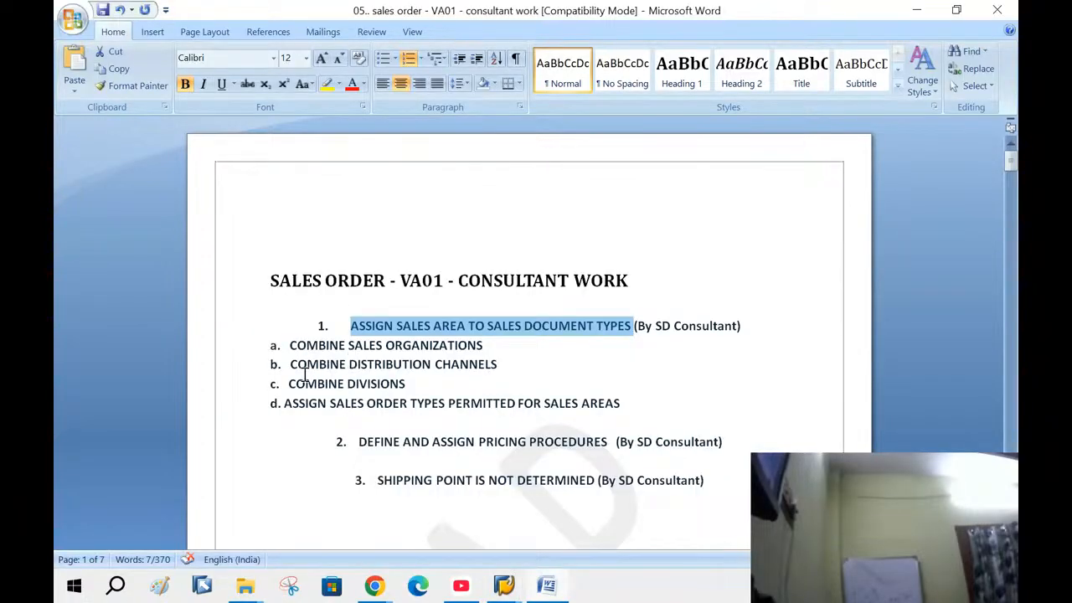
left_click(916, 10)
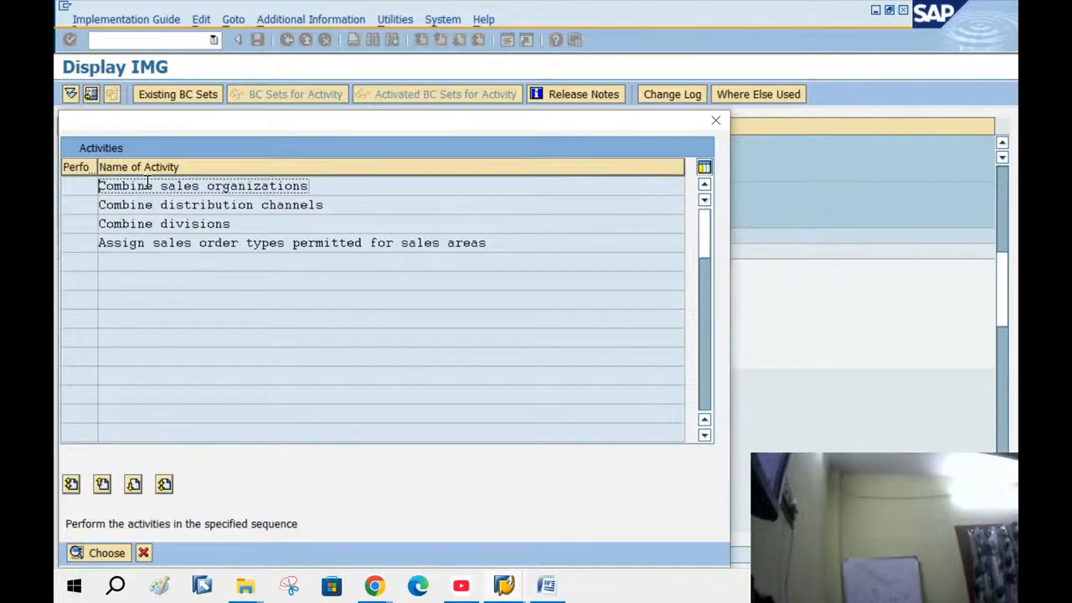
double_click(186, 185)
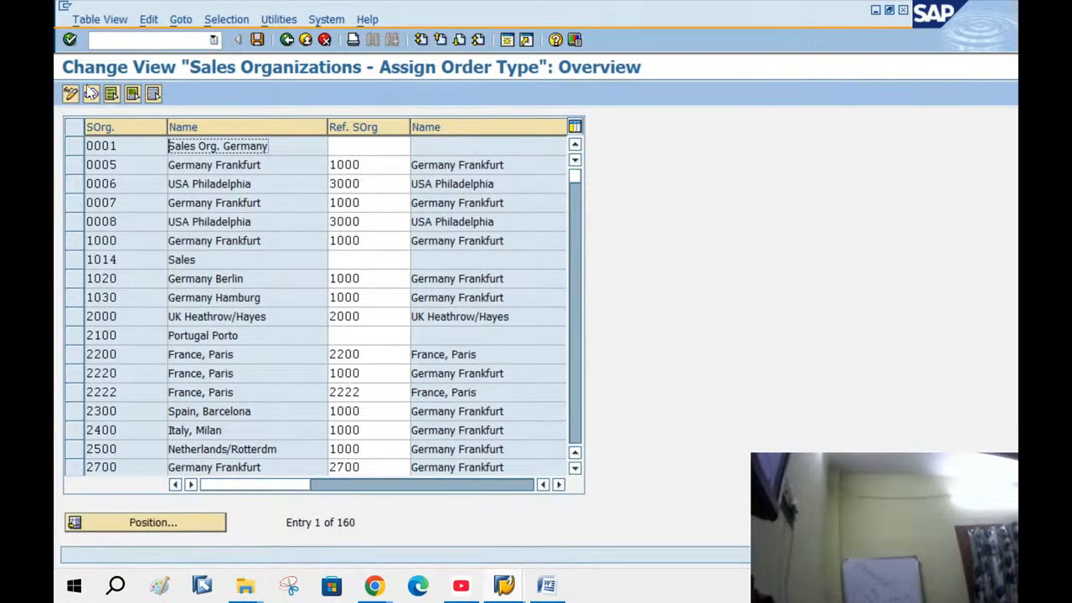
Enter BANG as the reference sales organization for sales org BANG and save it to a transport request
left_click(154, 522)
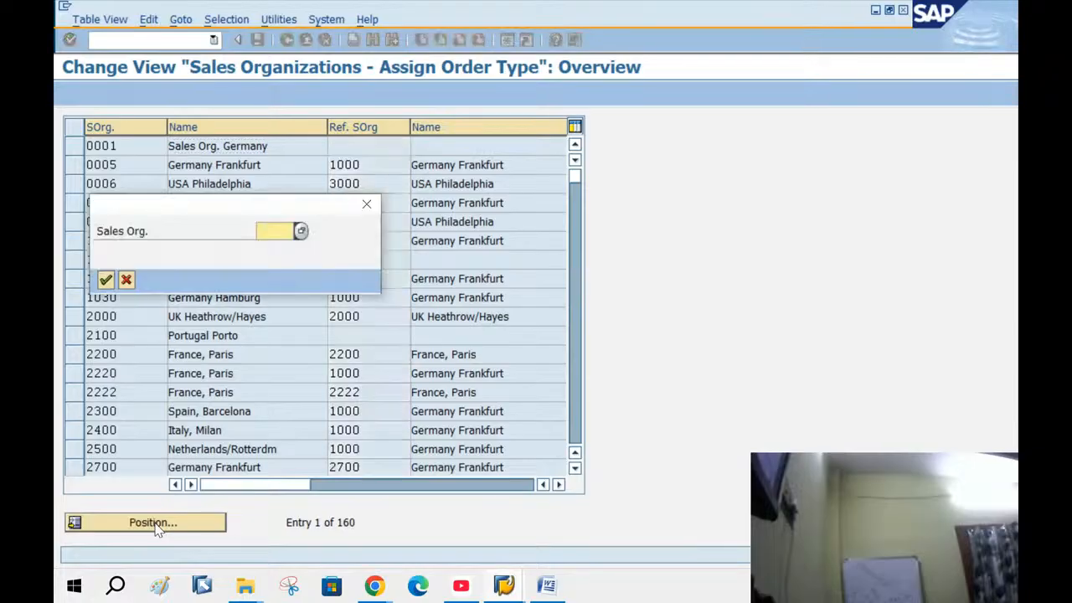
type("BA")
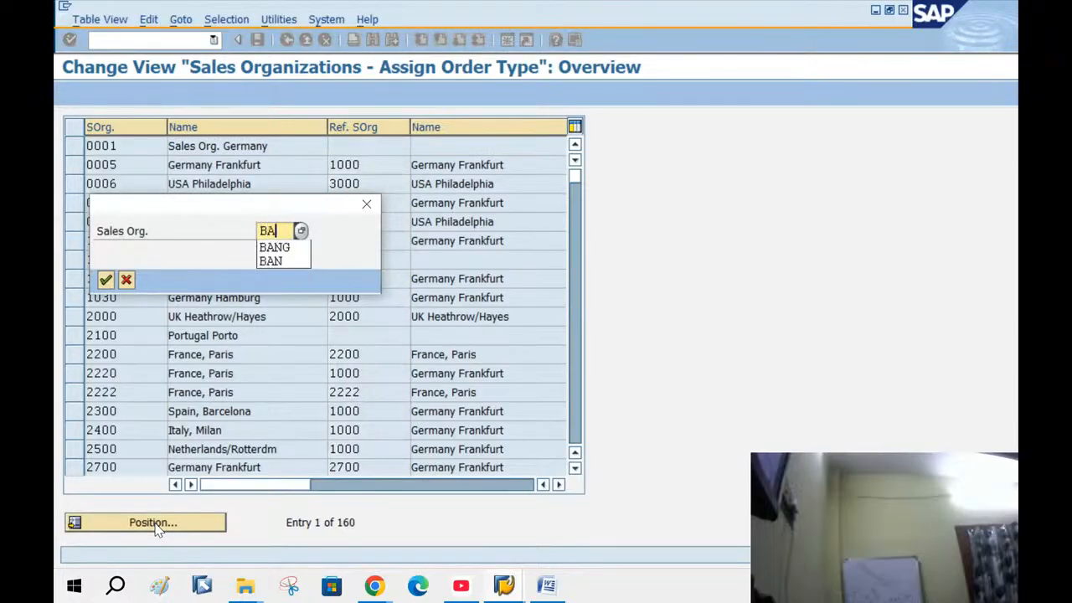
type("NG")
key("Return")
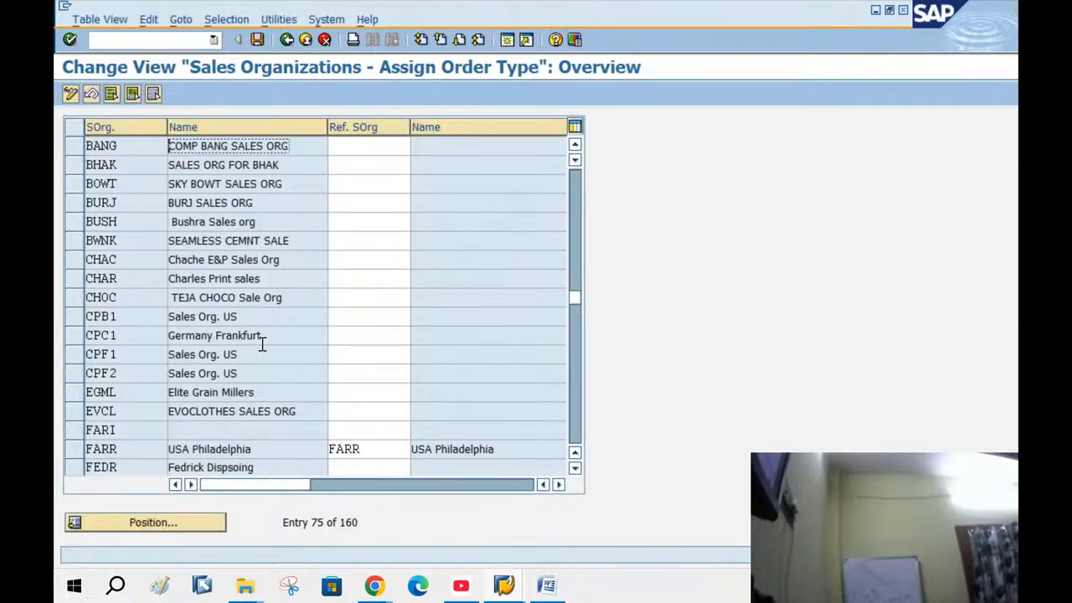
left_click(348, 152)
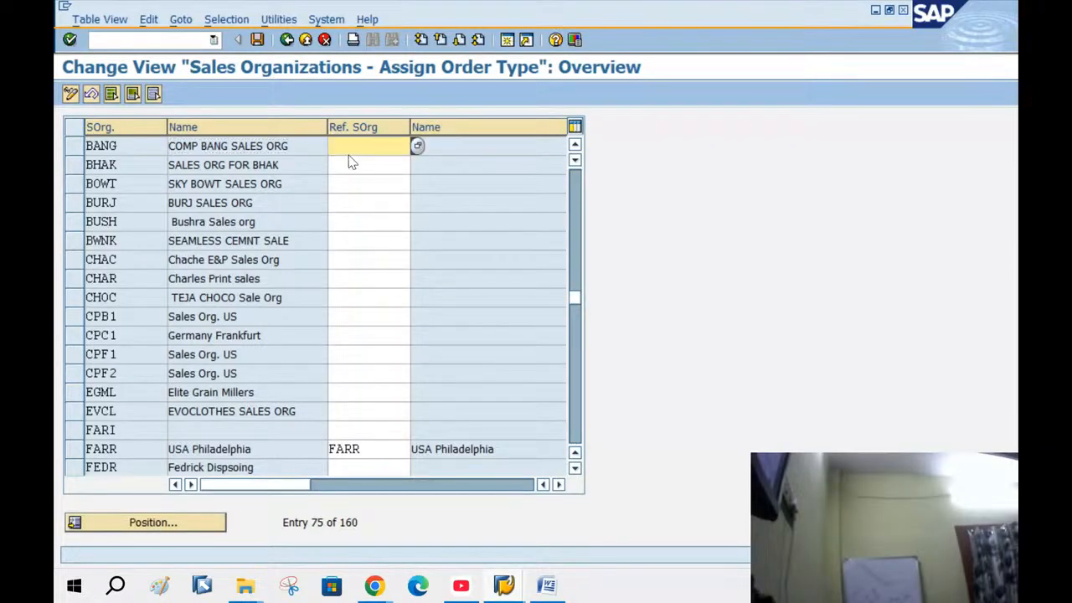
type("BANG")
key("Tab")
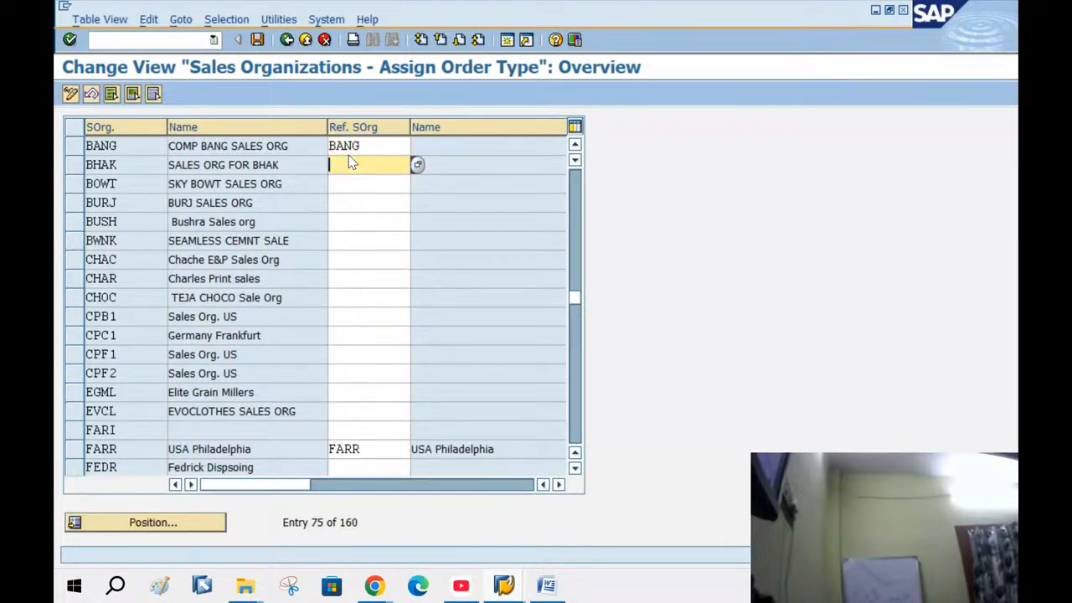
key("Return")
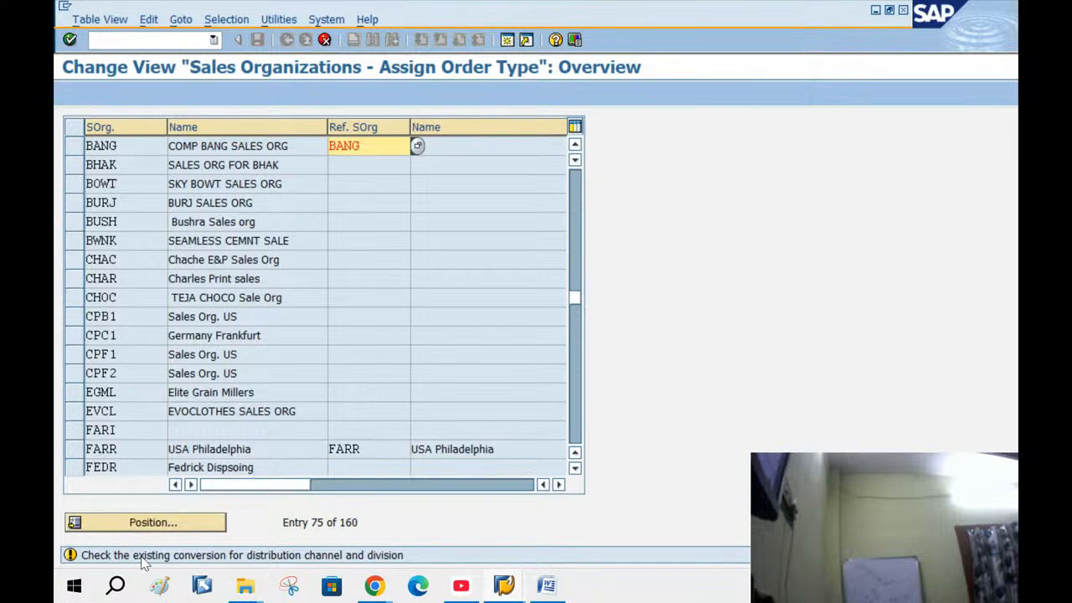
key("Return")
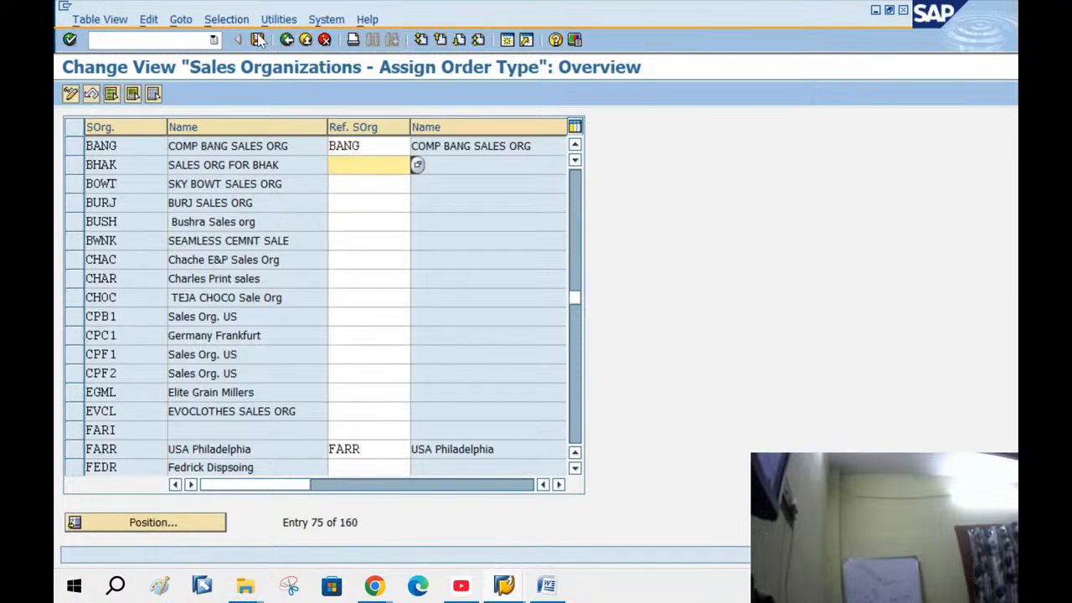
left_click(257, 40)
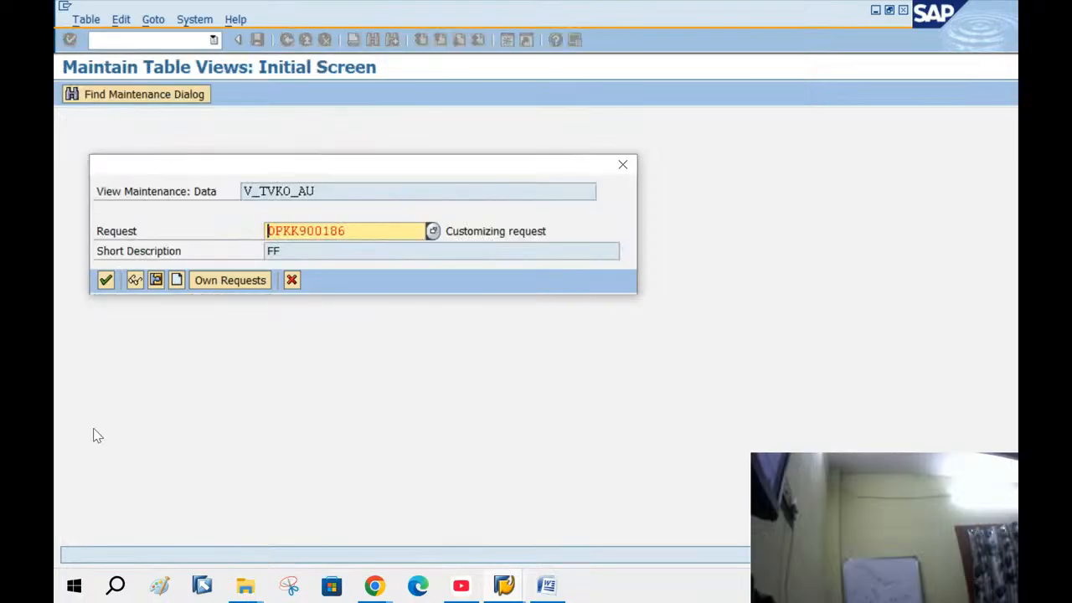
left_click(113, 283)
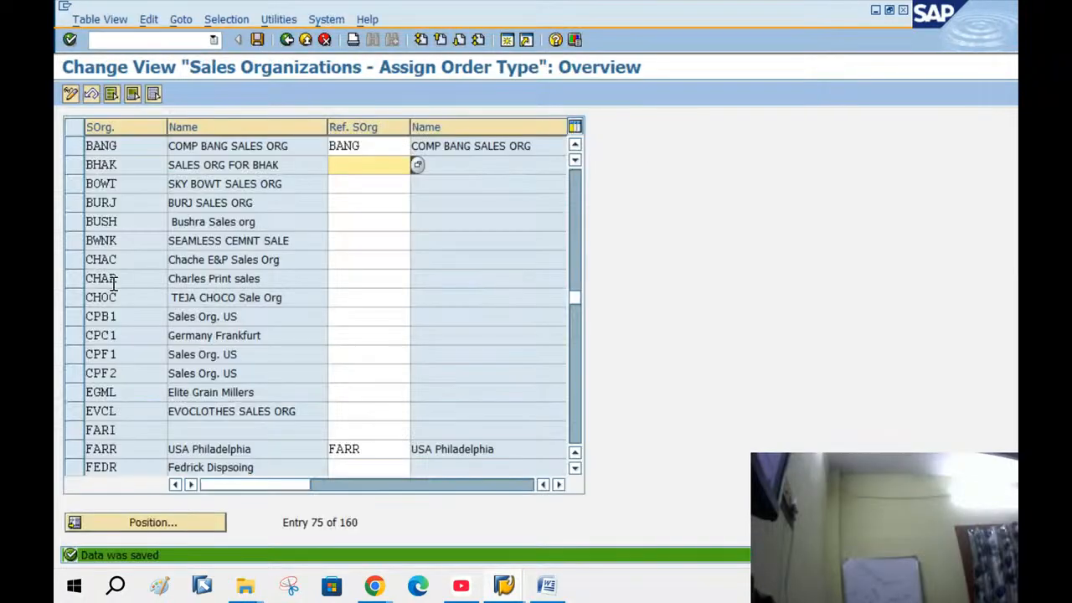
left_click(289, 39)
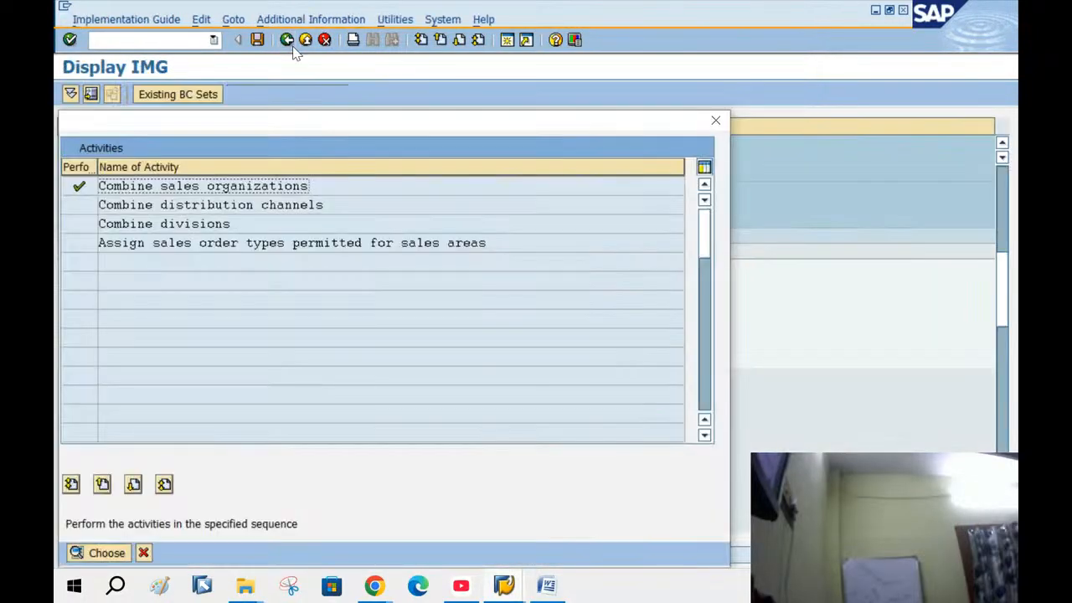
In Combine distribution channels, give BANG's NG channel reference channel NG and save it
double_click(210, 209)
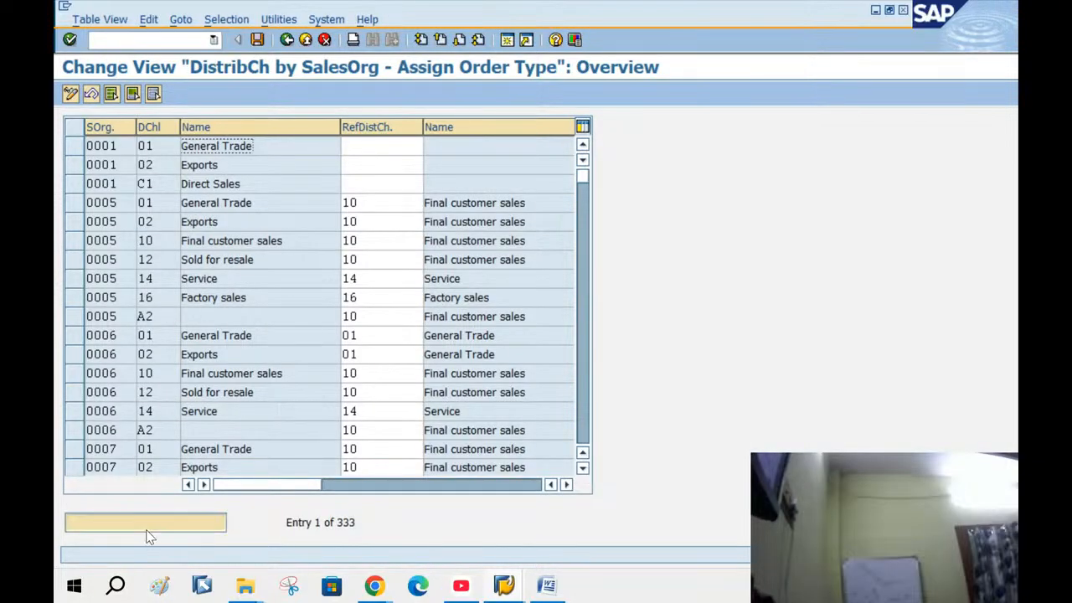
left_click(147, 530)
type("BA")
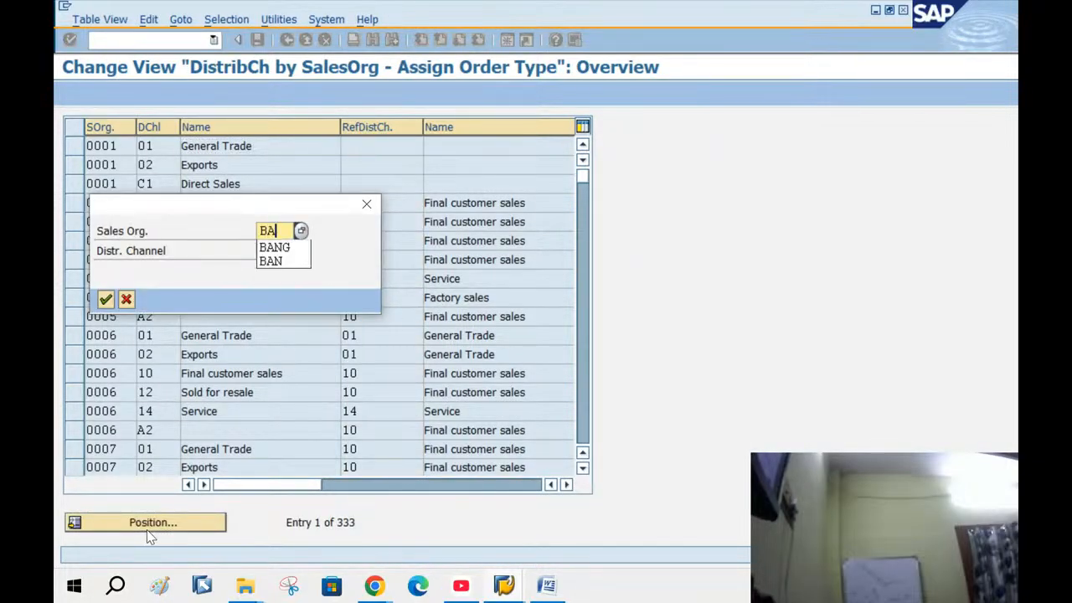
type("NG")
key("Tab")
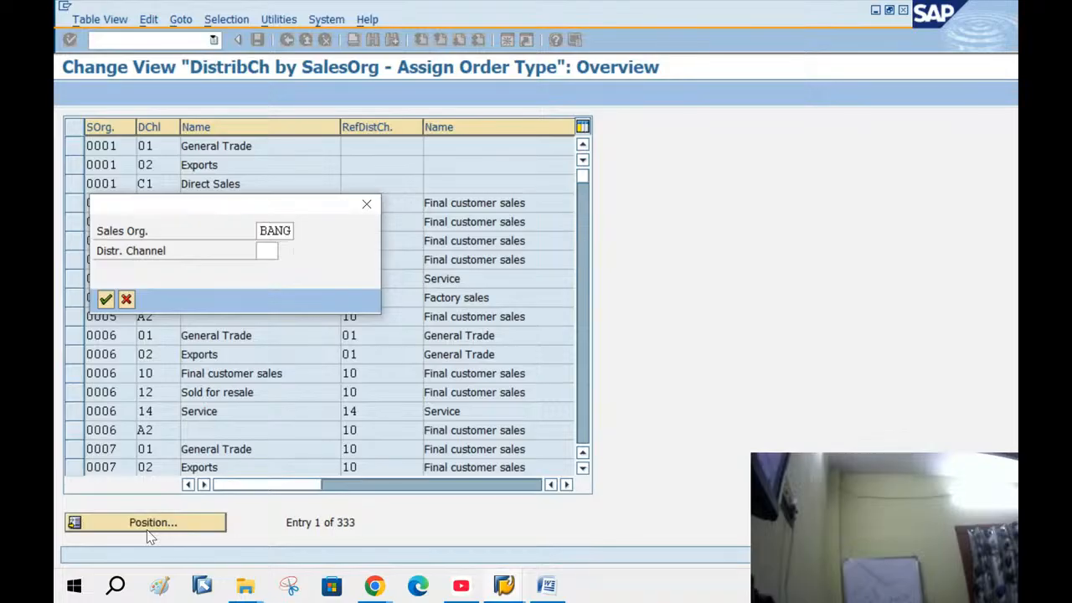
key("Return")
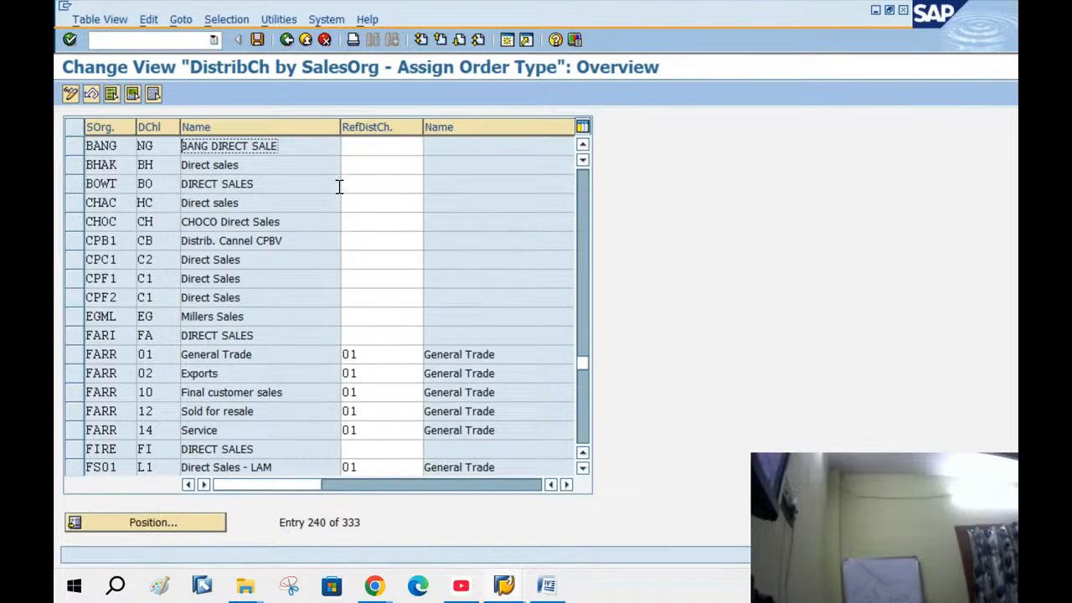
left_click(356, 145)
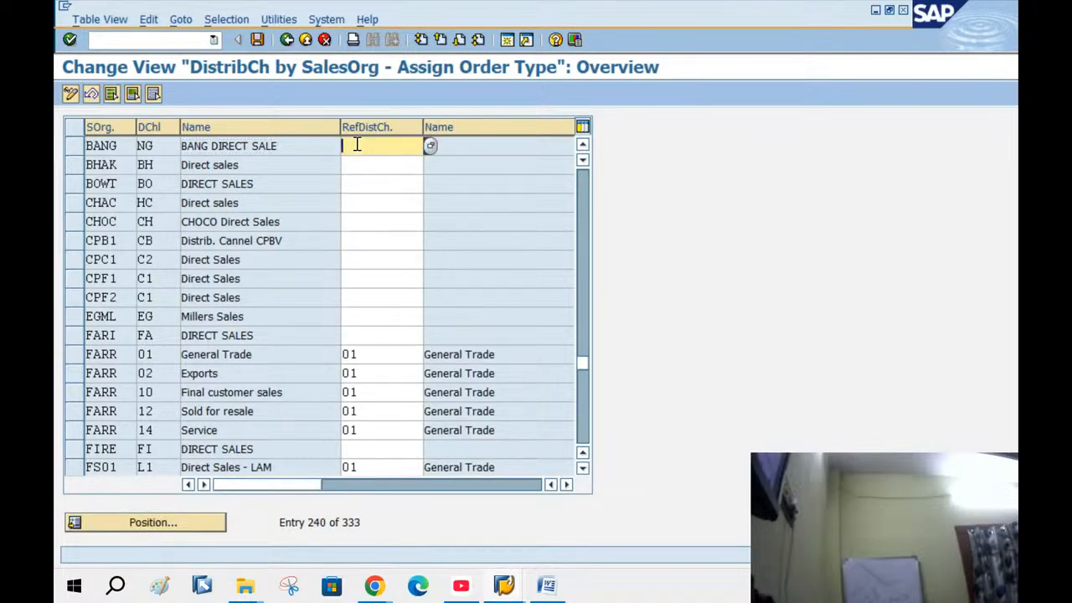
type("NG")
key("Return")
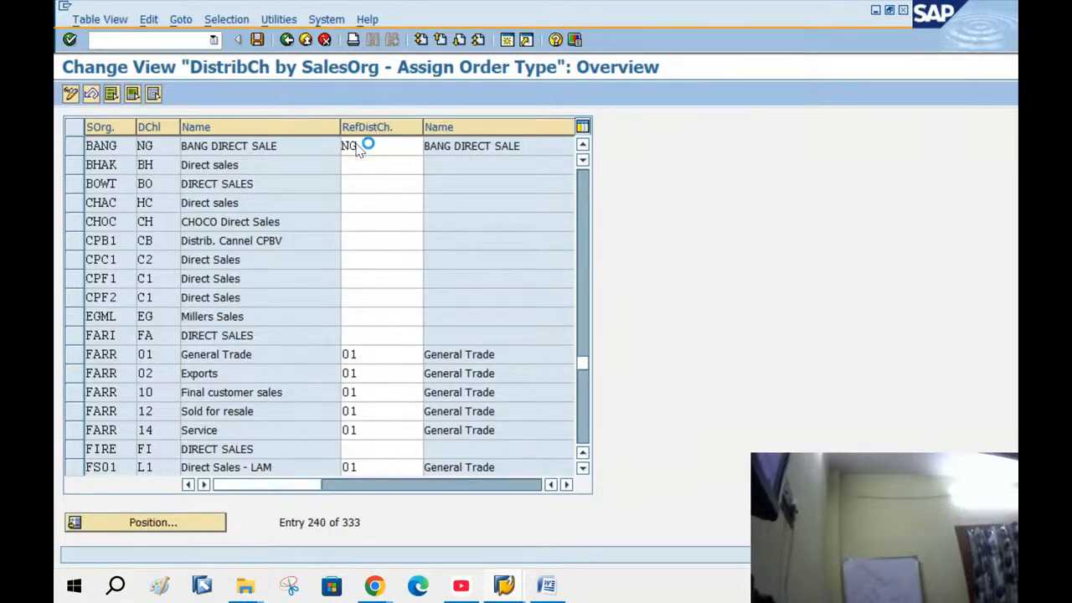
key("ctrl+s")
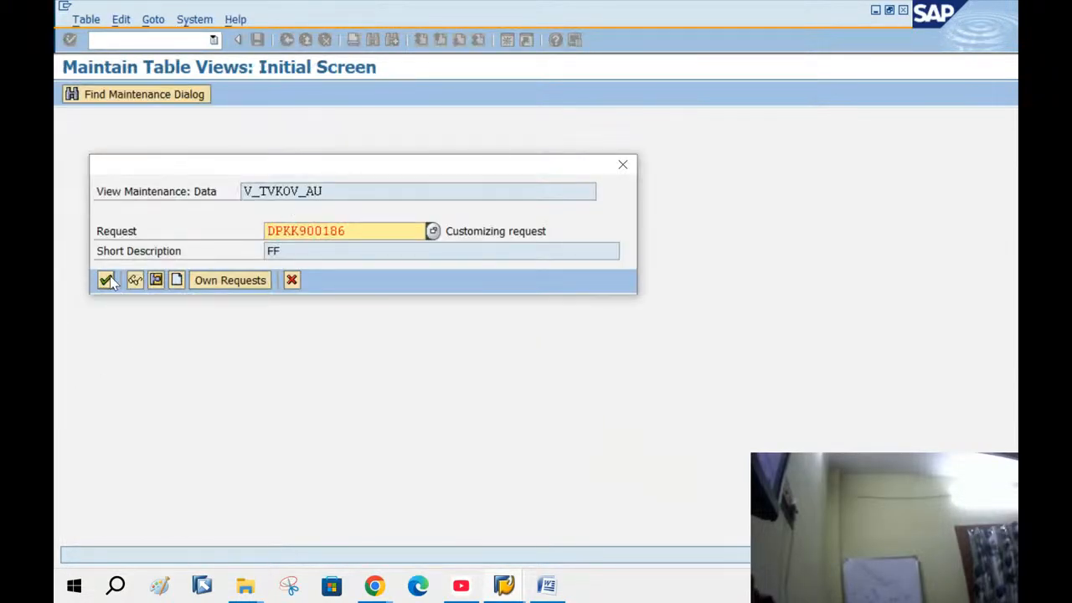
left_click(106, 280)
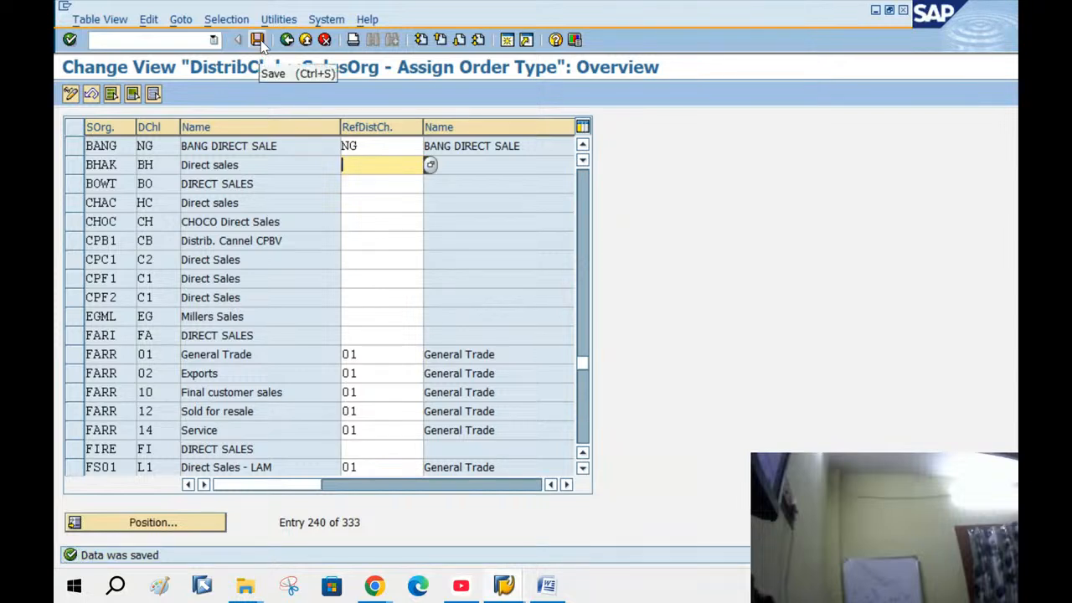
left_click(288, 42)
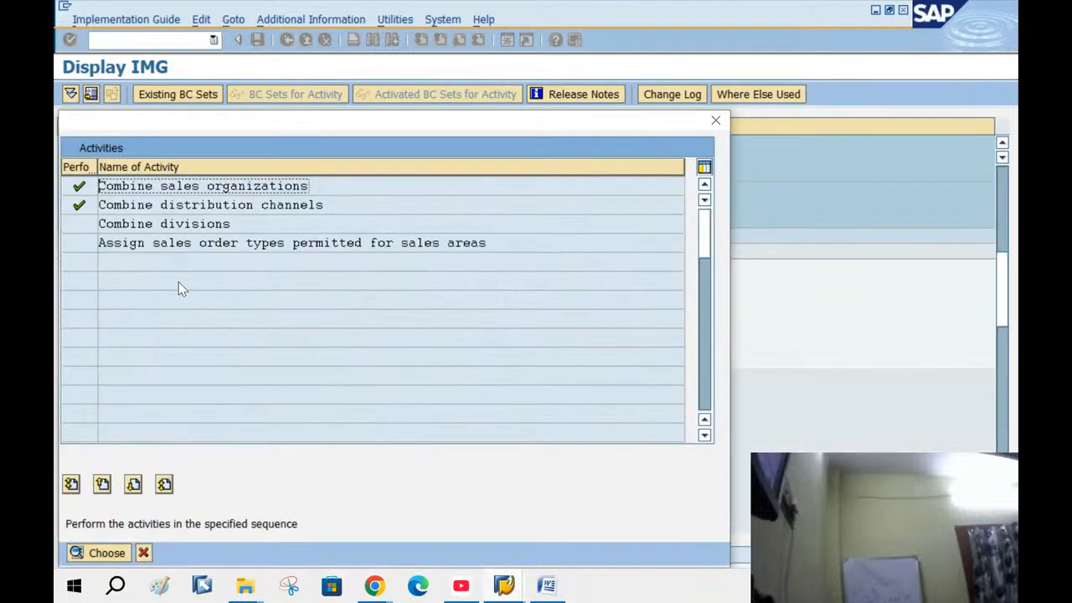
In Combine divisions, give BANG's NG division reference division NG and save it
left_click(154, 224)
double_click(153, 225)
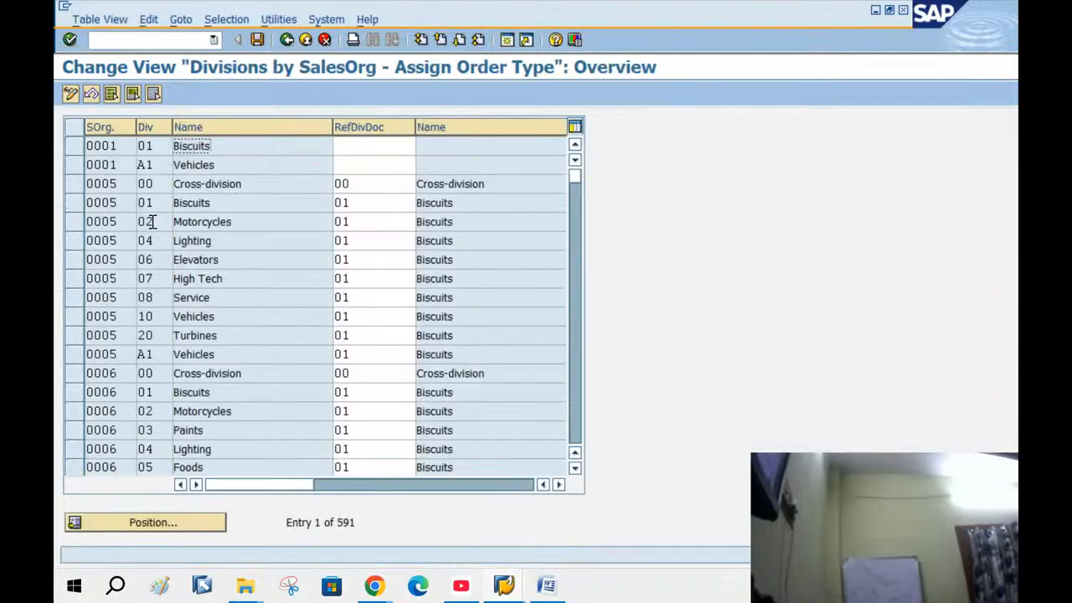
left_click(143, 526)
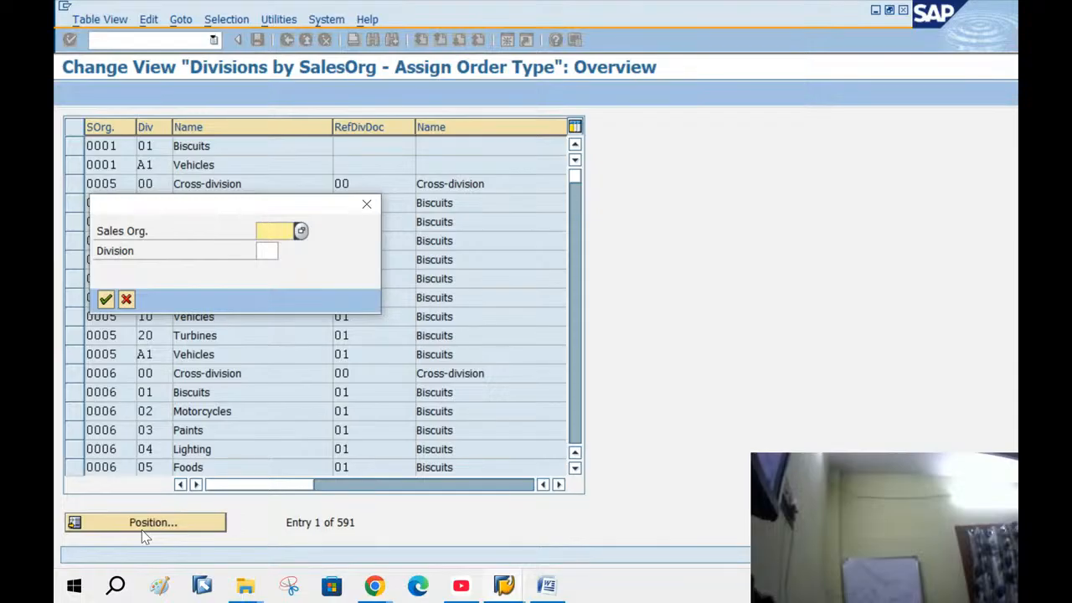
type("BANG")
key("Tab")
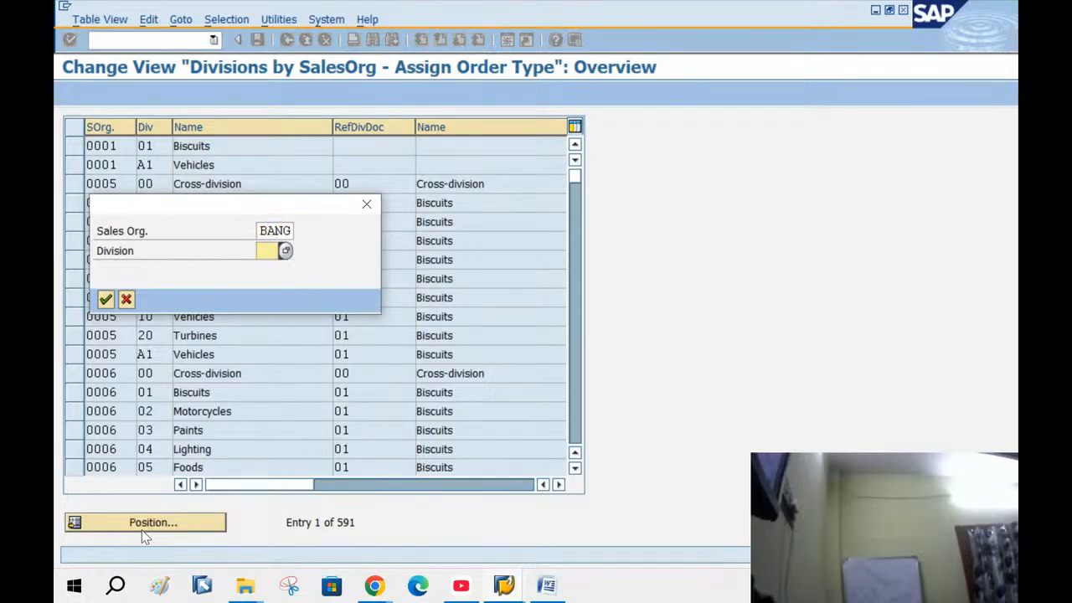
key("Return")
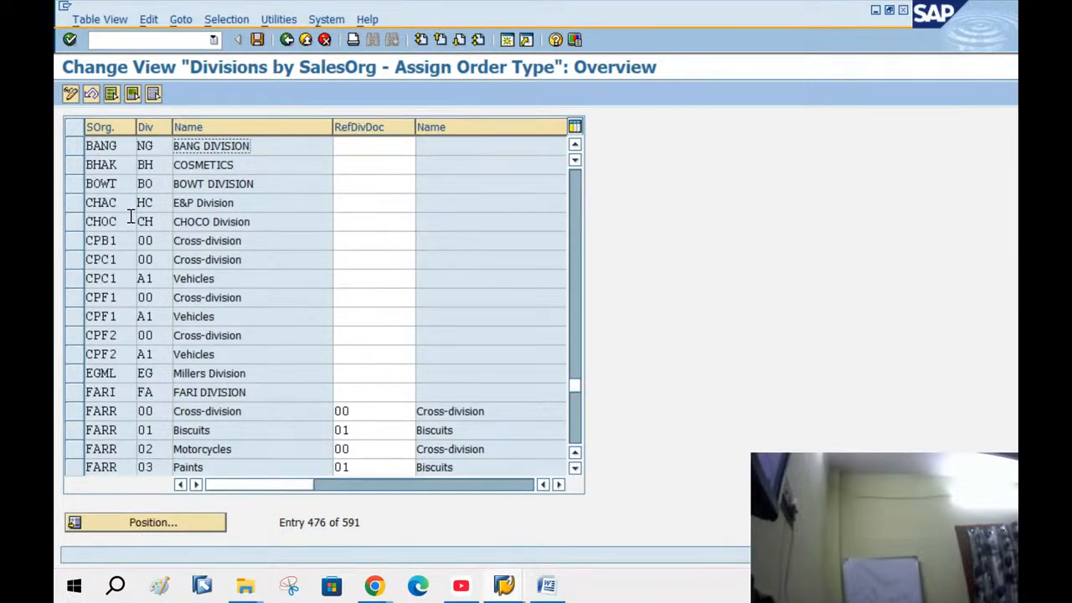
left_click(388, 145)
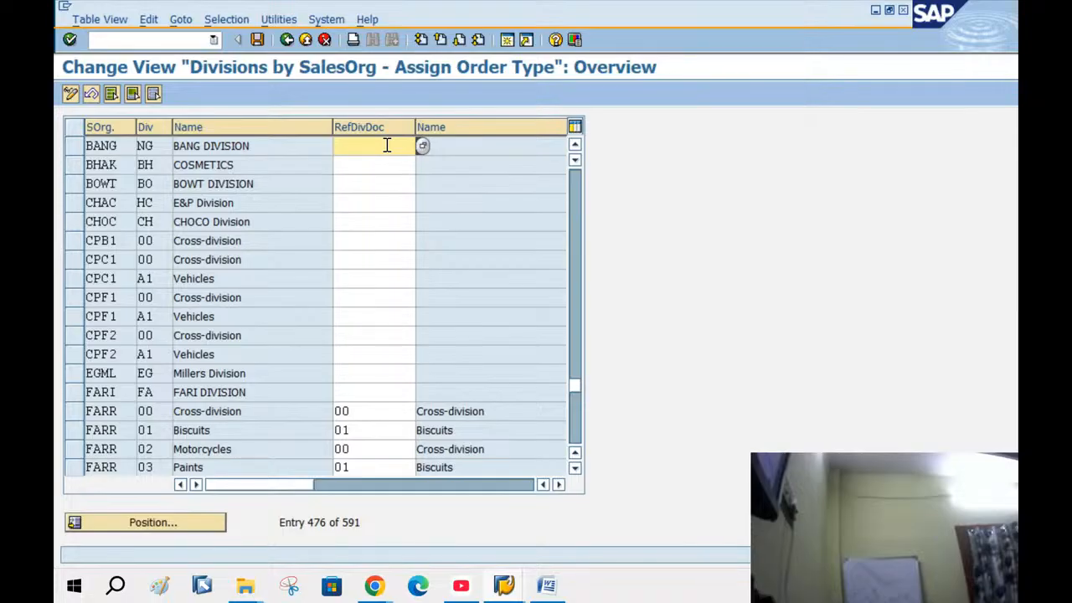
key("Return")
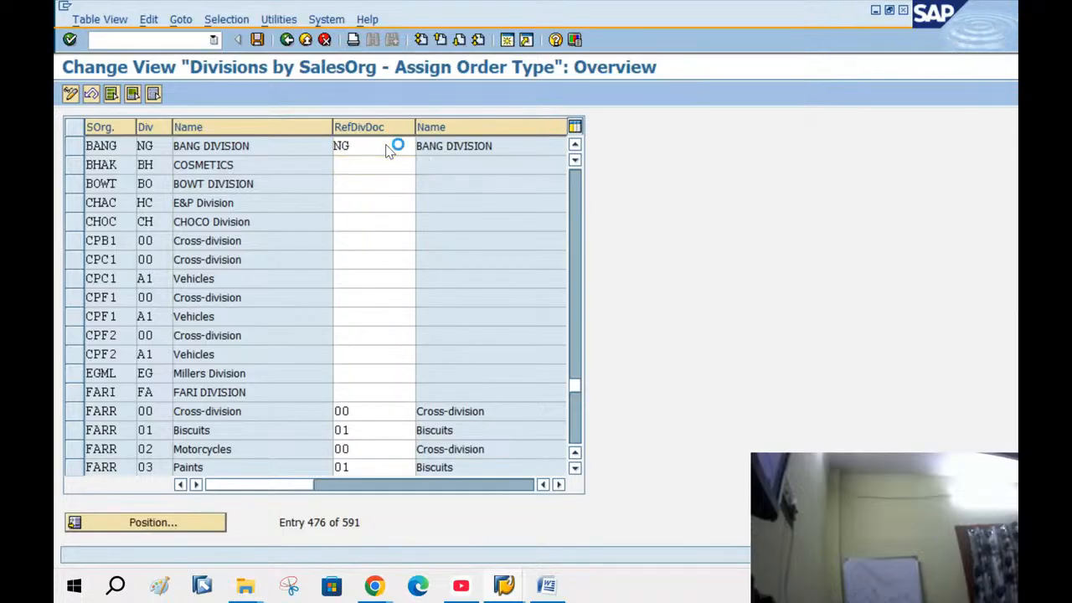
key("ctrl+s")
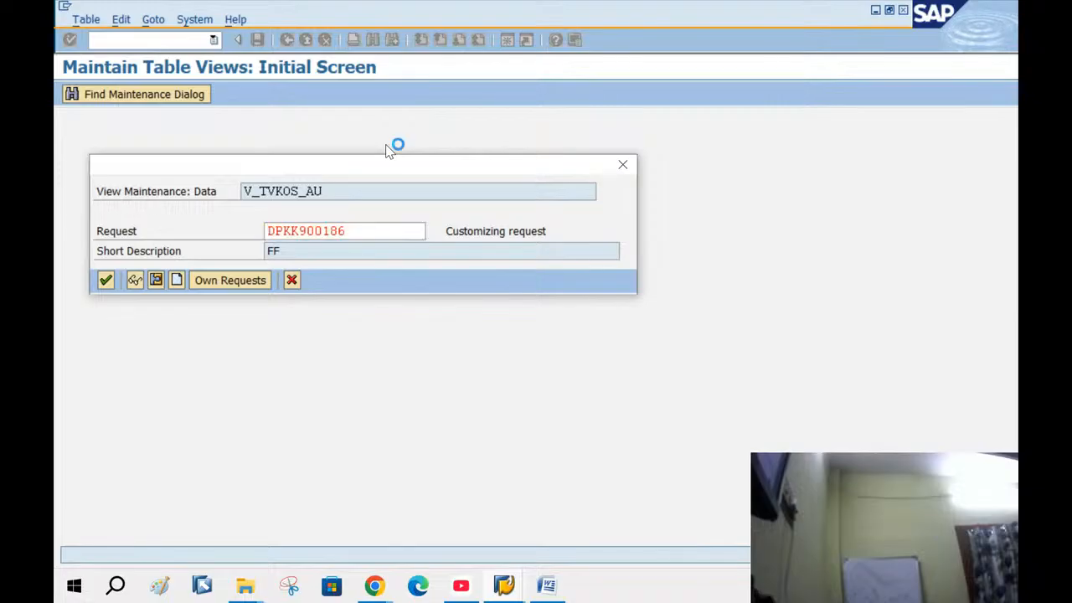
key("Return")
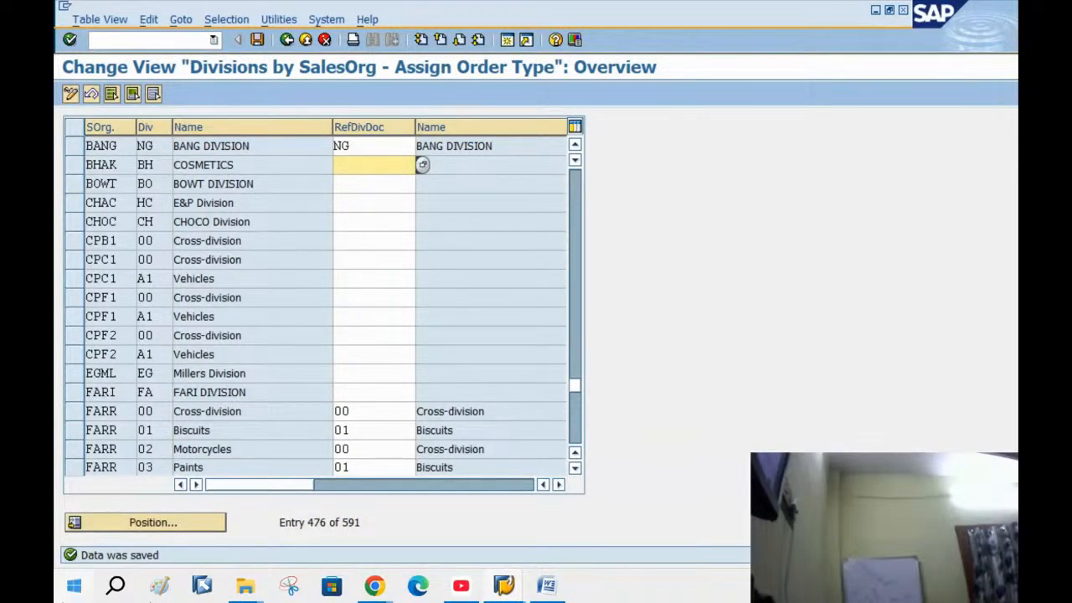
left_click(287, 40)
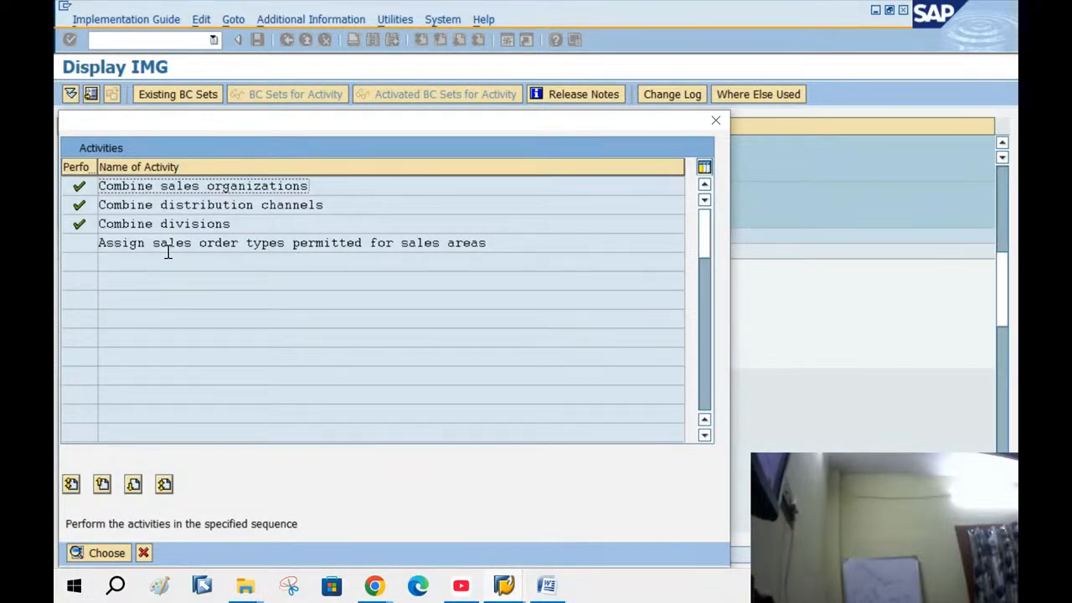
Add a new allowed order type entry for BANG / NG / NG with sales document type OR
double_click(367, 243)
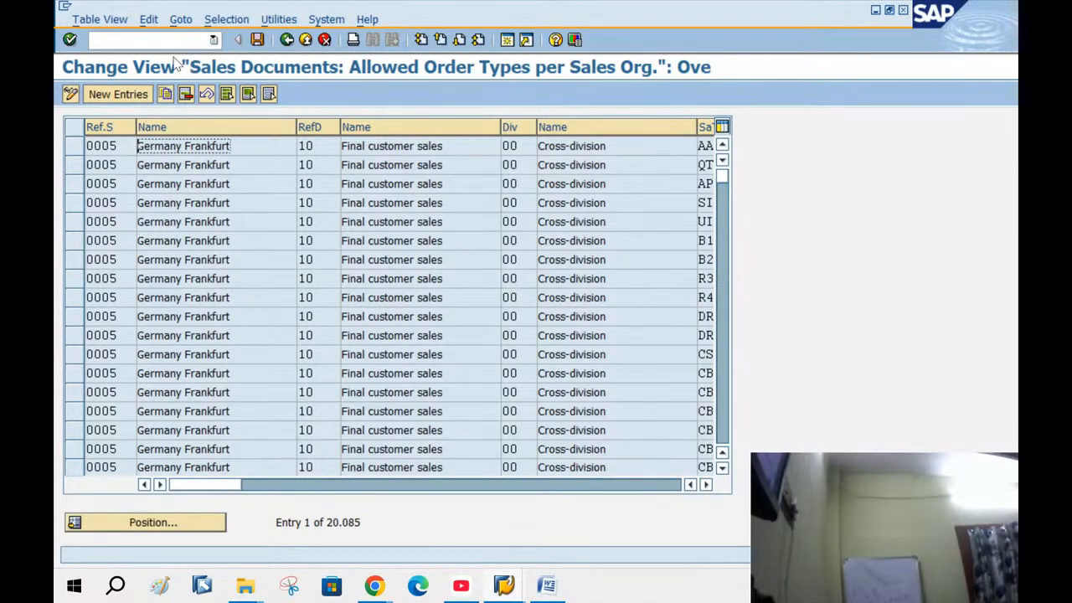
left_click(138, 97)
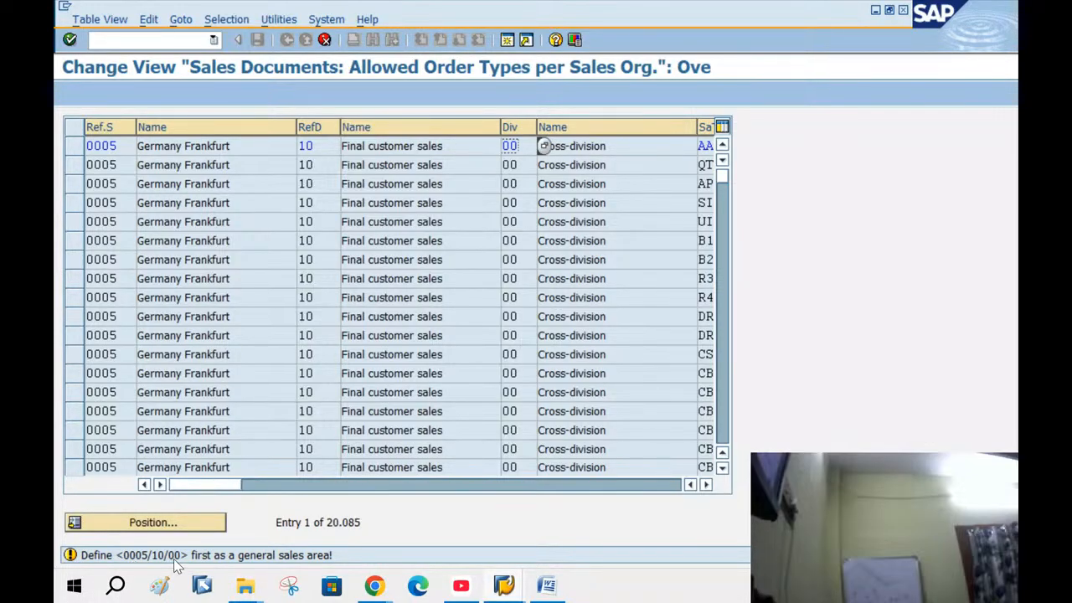
key("Return")
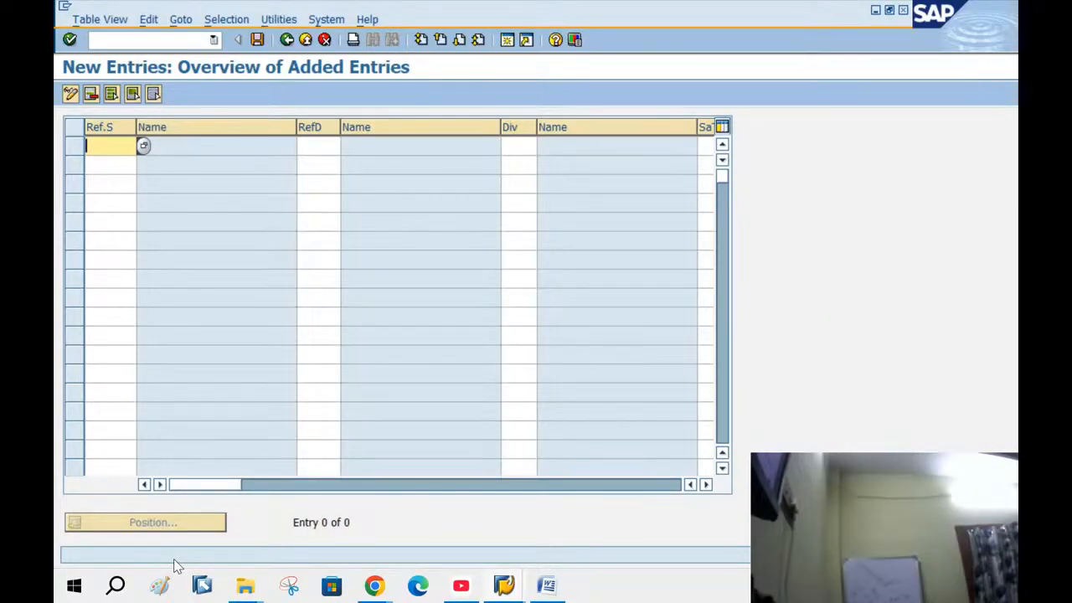
type("BANG")
key("Tab")
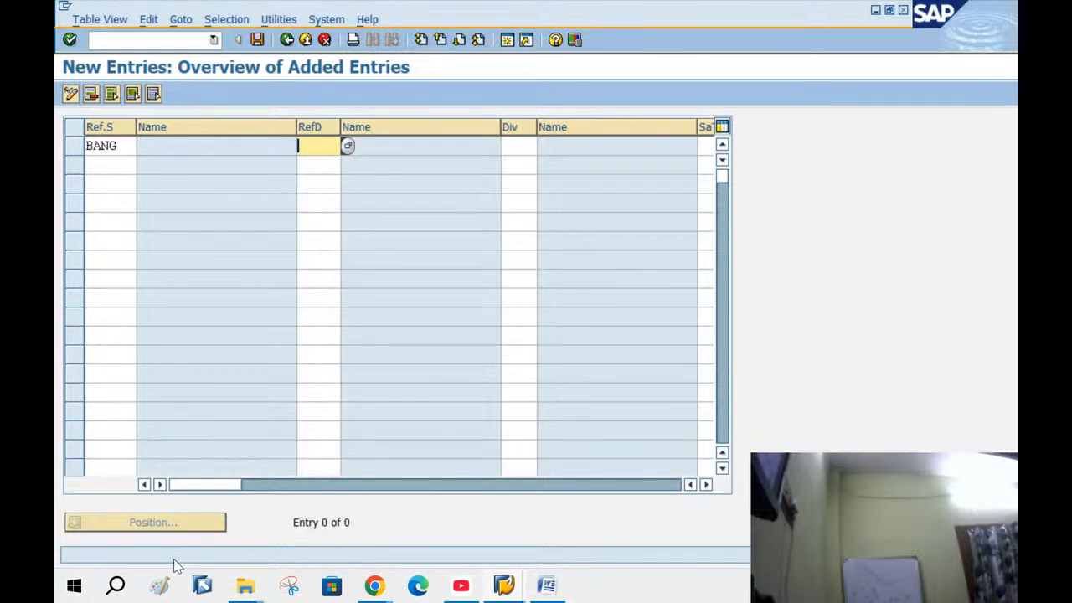
type("NG")
key("Tab")
type("NG")
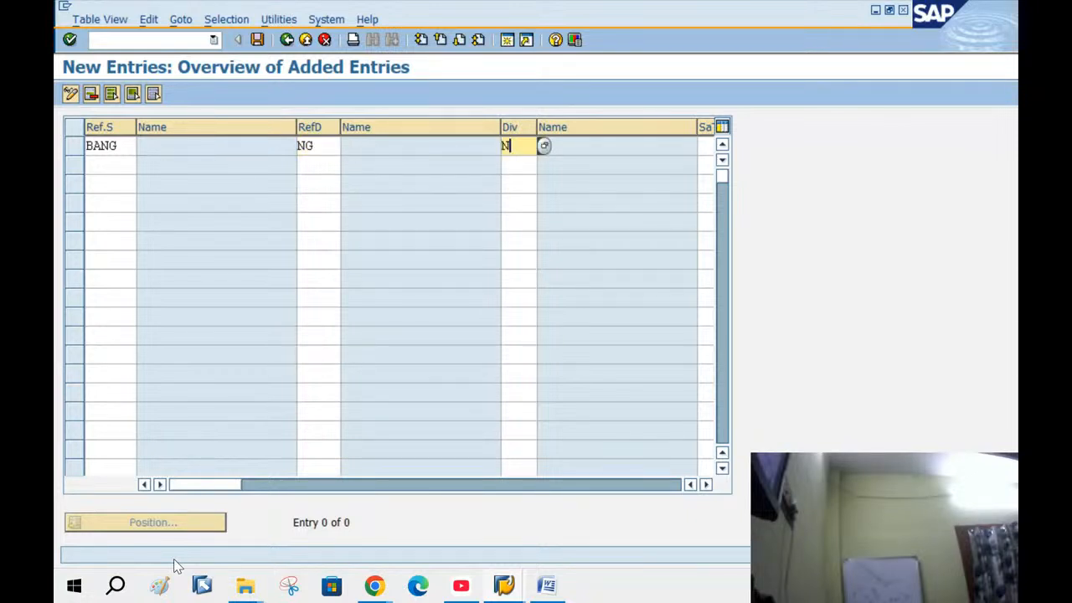
key("Tab")
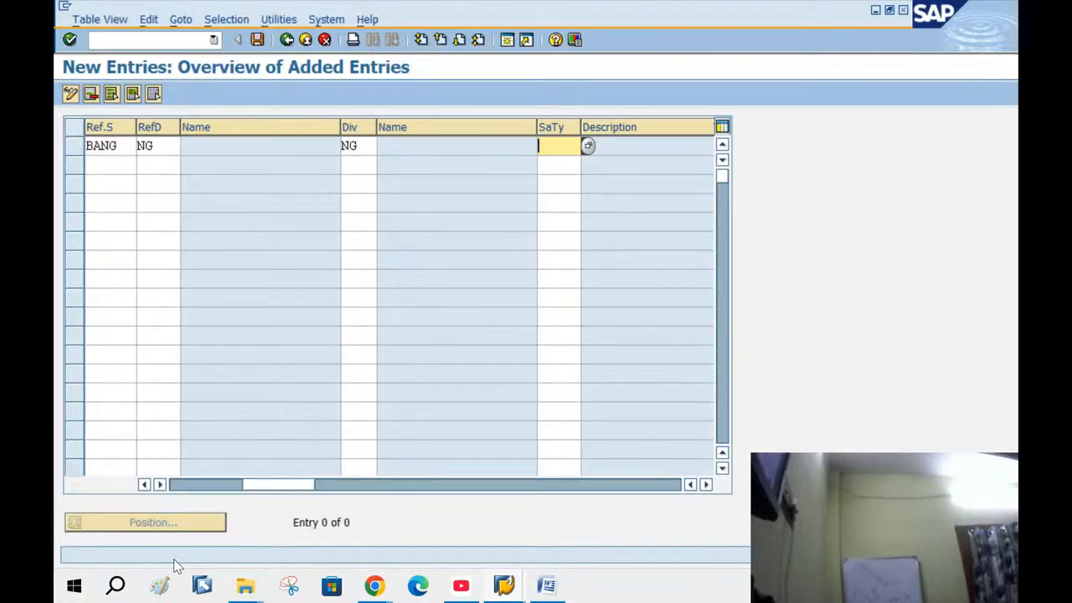
type("OR")
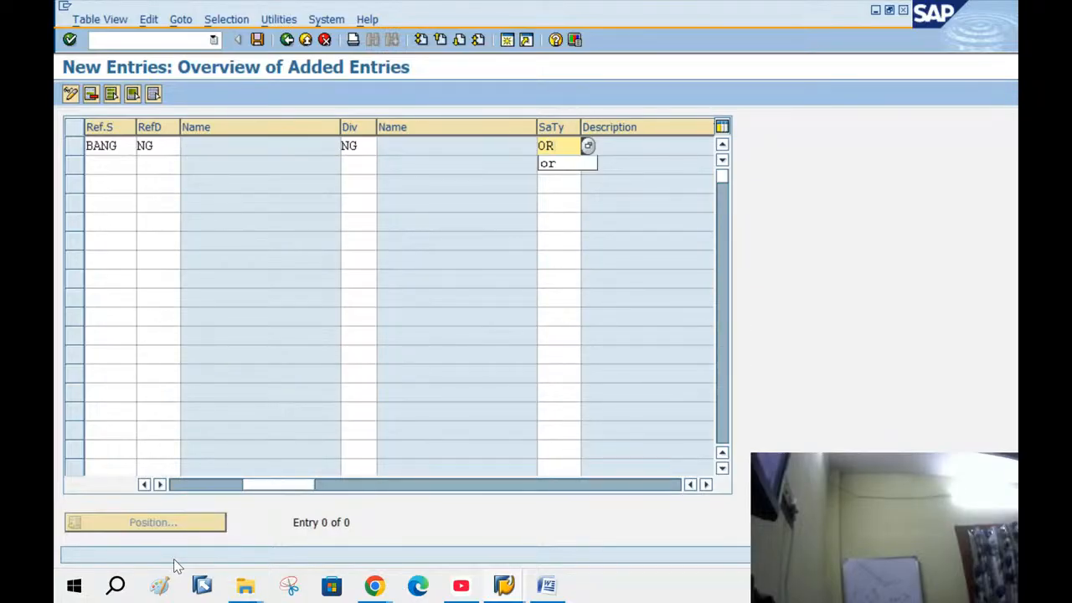
key("Return")
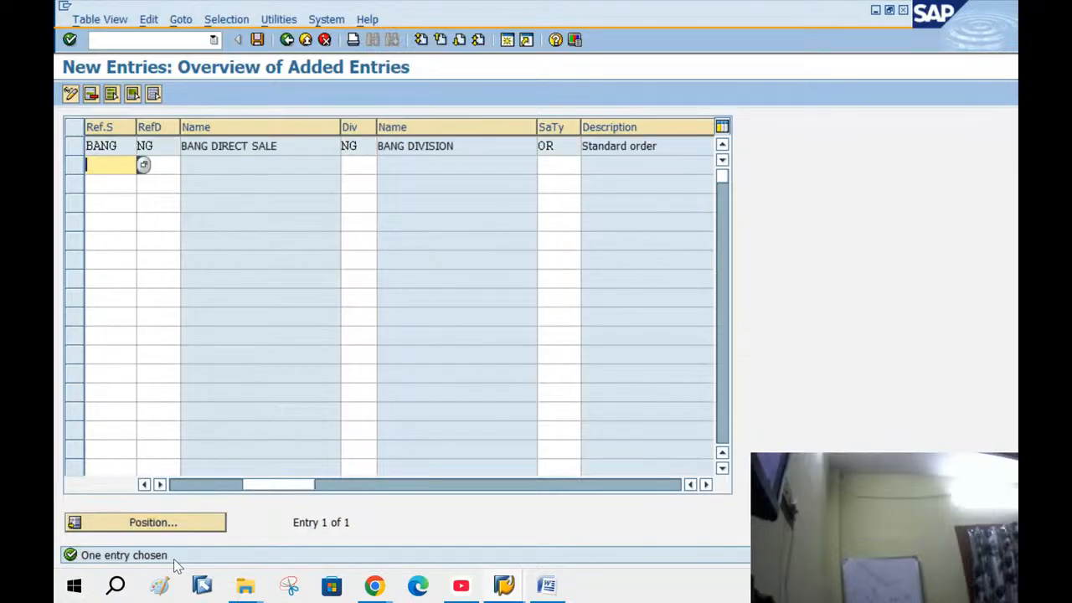
Save the OR assignment to the customizing request and exit back to the IMG tree
left_click(75, 146)
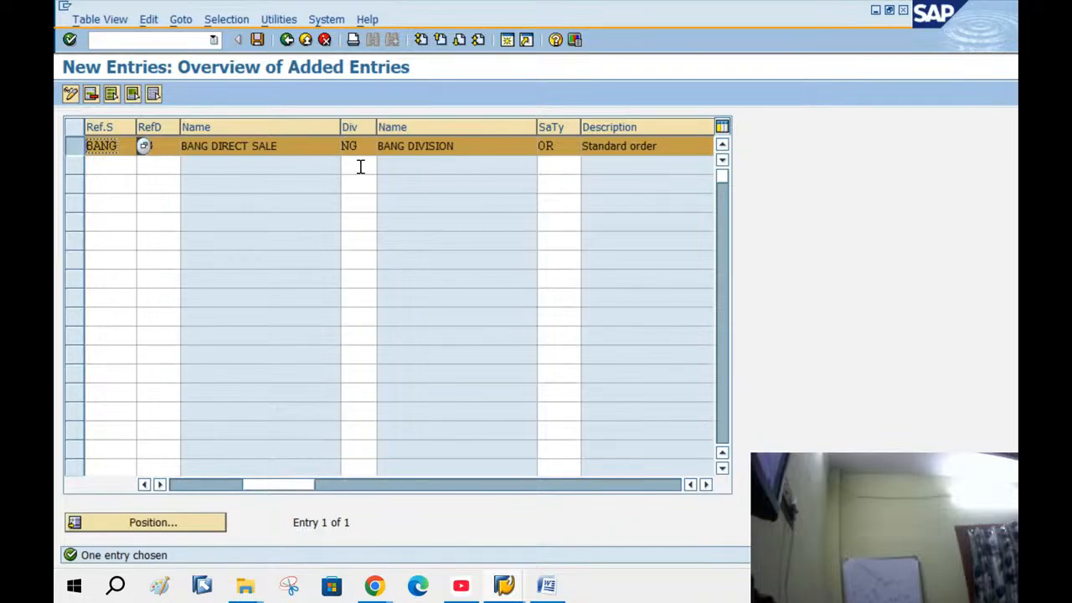
left_click(549, 167)
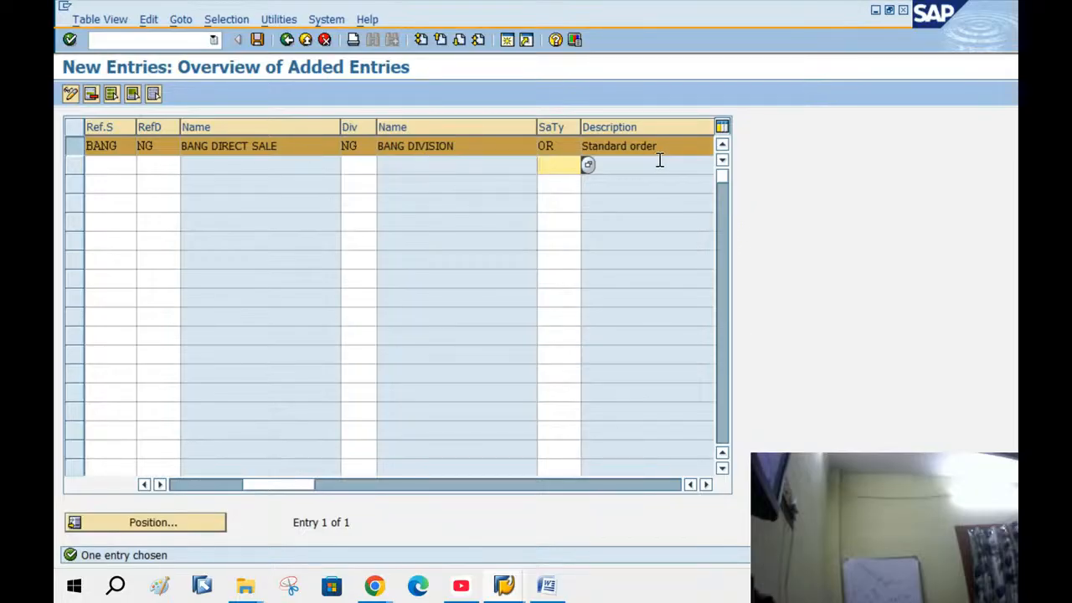
left_click(258, 40)
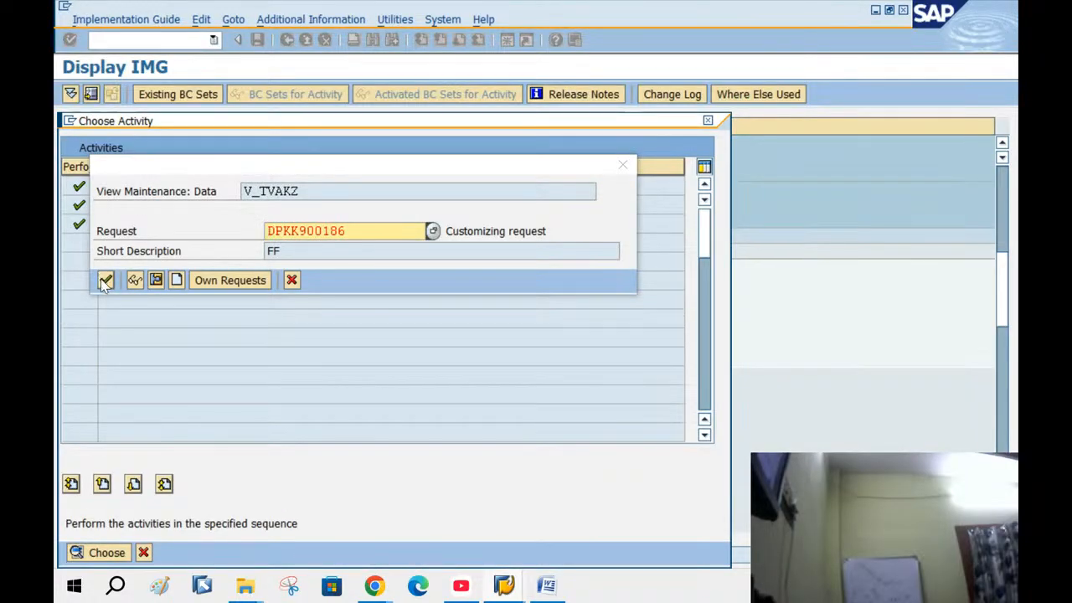
left_click(105, 281)
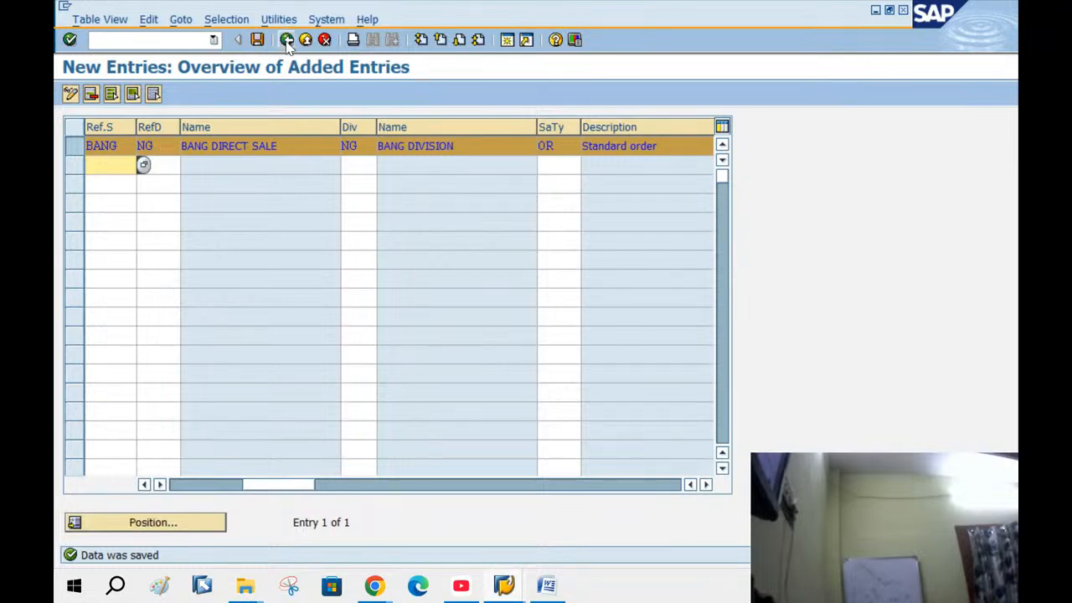
left_click(287, 40)
left_click(287, 40)
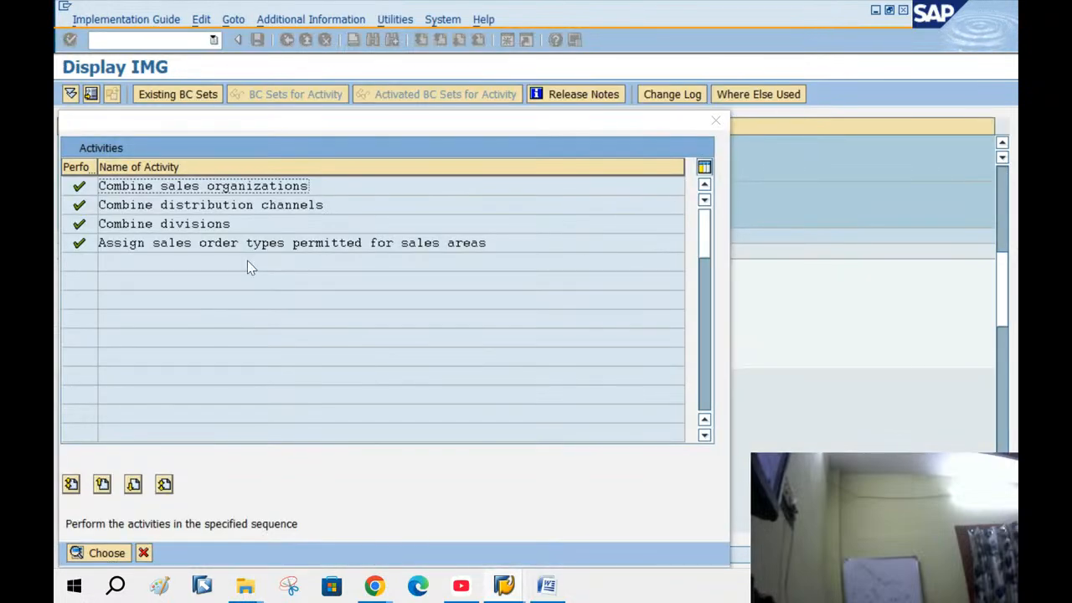
left_click(143, 553)
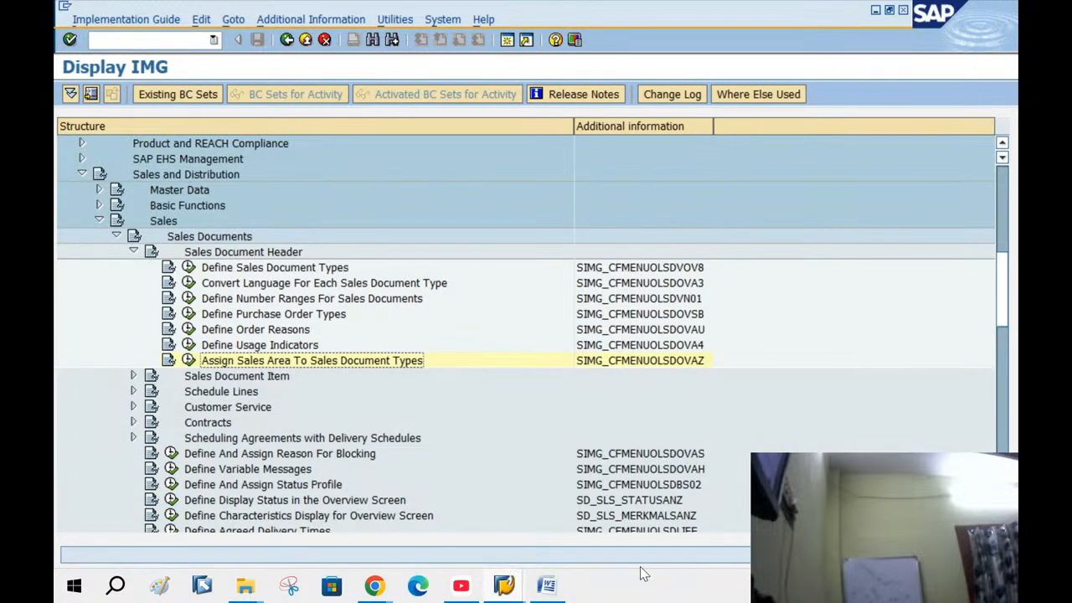
left_click(546, 585)
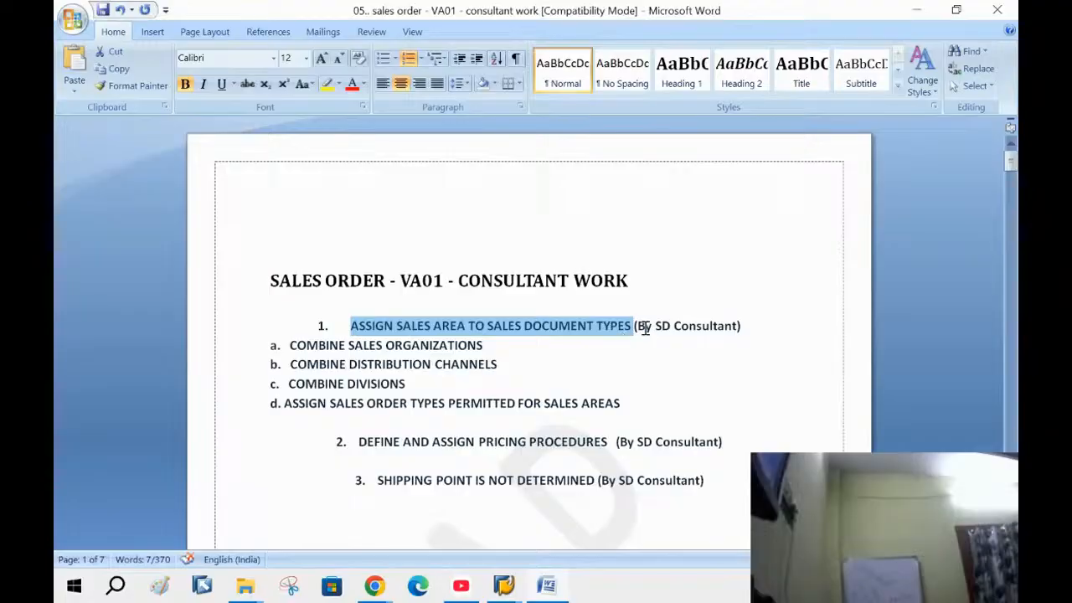
Highlight the combine sales organizations subtask in the notes, then switch back to the Display IMG window
left_click_drag(645, 329, 766, 343)
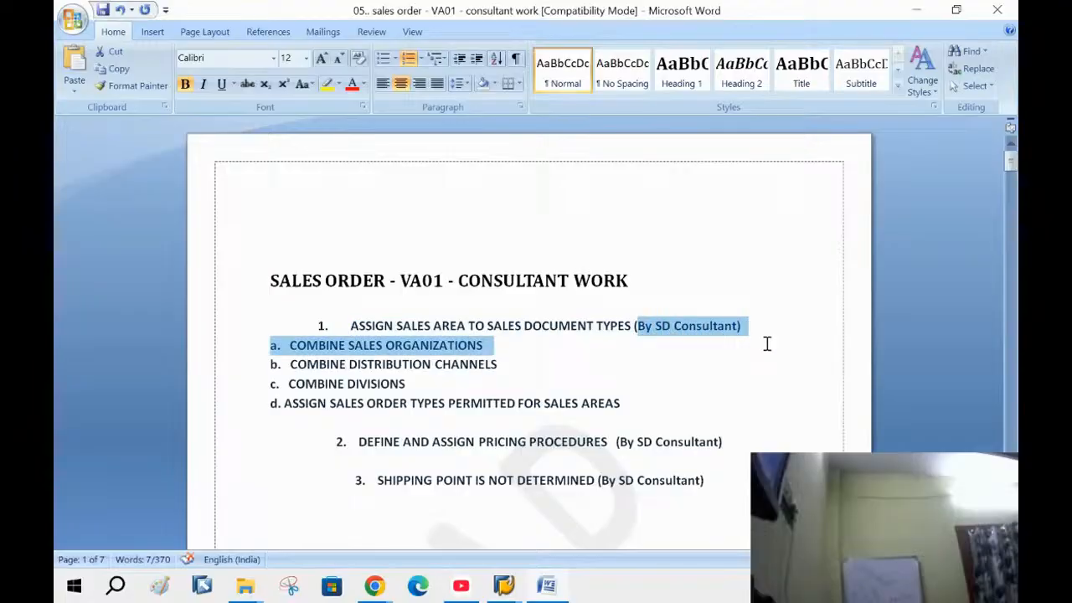
left_click(762, 347)
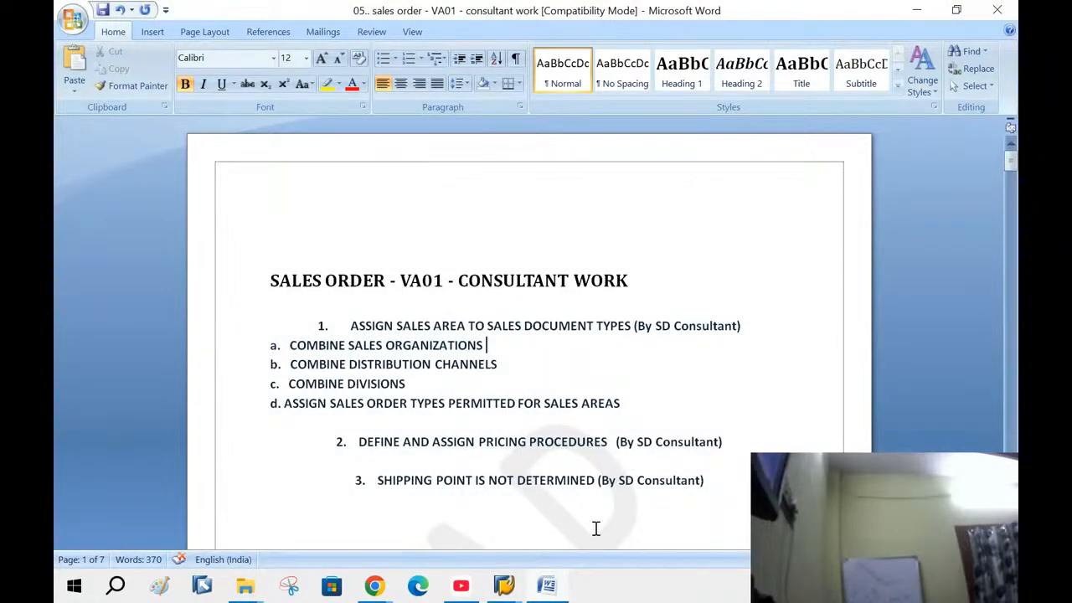
left_click(514, 588)
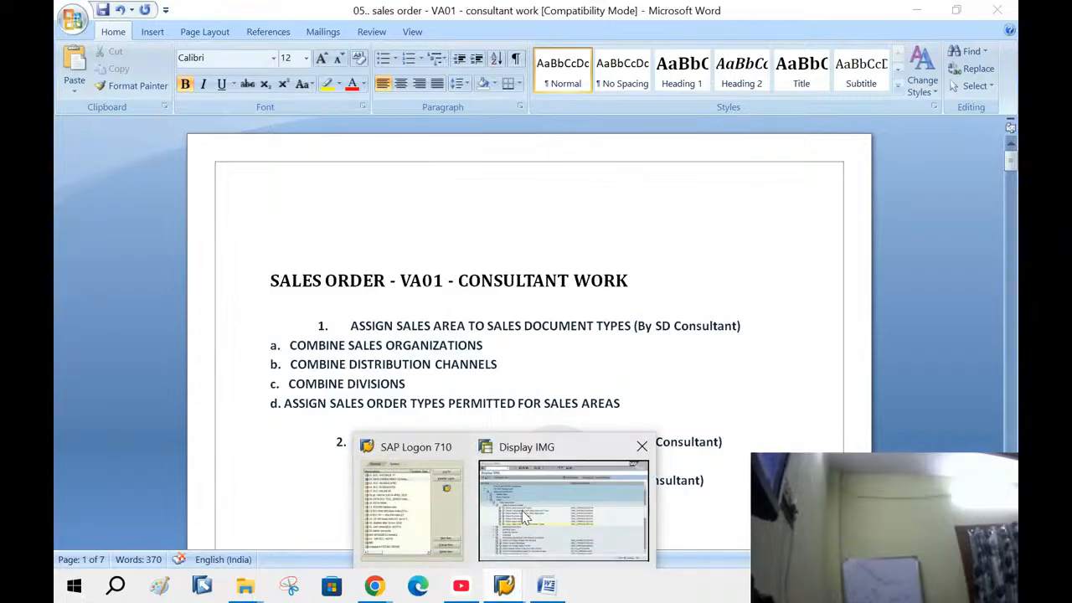
left_click(524, 517)
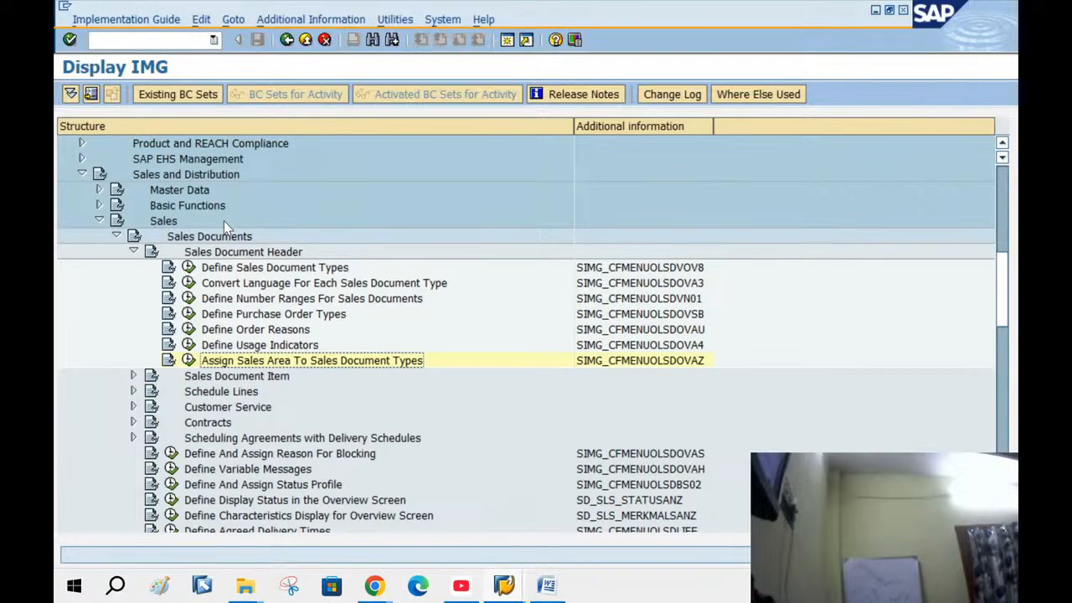
Reselect Assign Sales Area To Sales Document Types in the IMG tree, execute it, and cancel its Activities popup
left_click(181, 177)
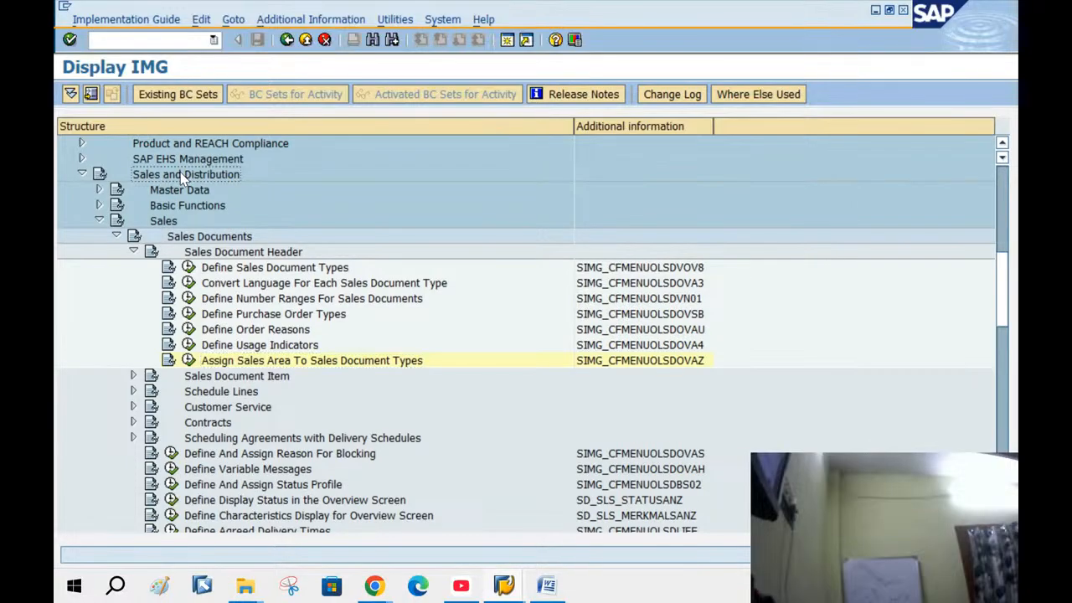
left_click(164, 225)
left_click(244, 253)
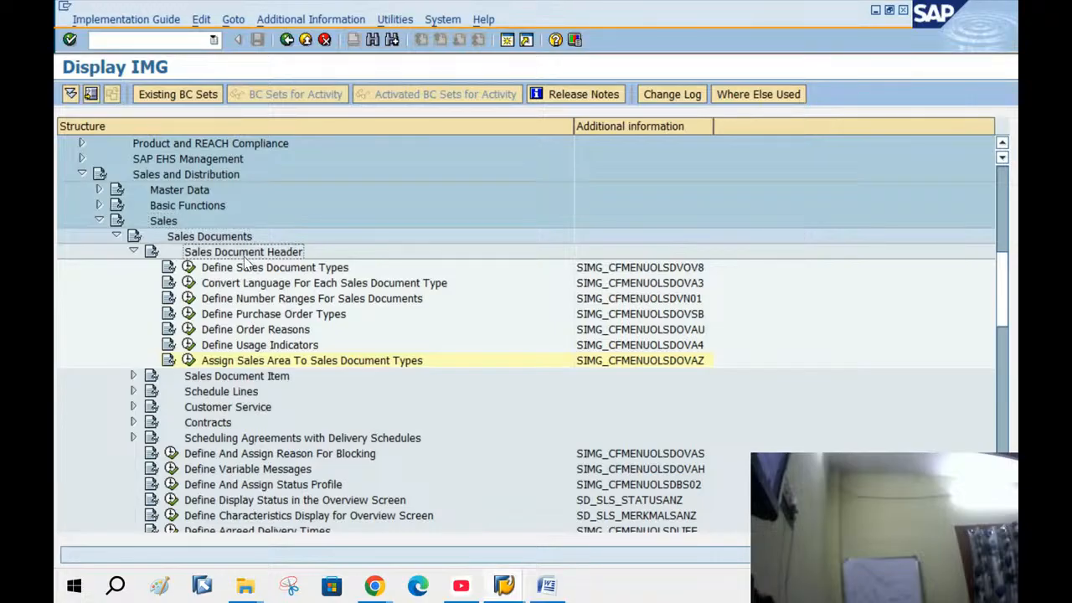
left_click(237, 365)
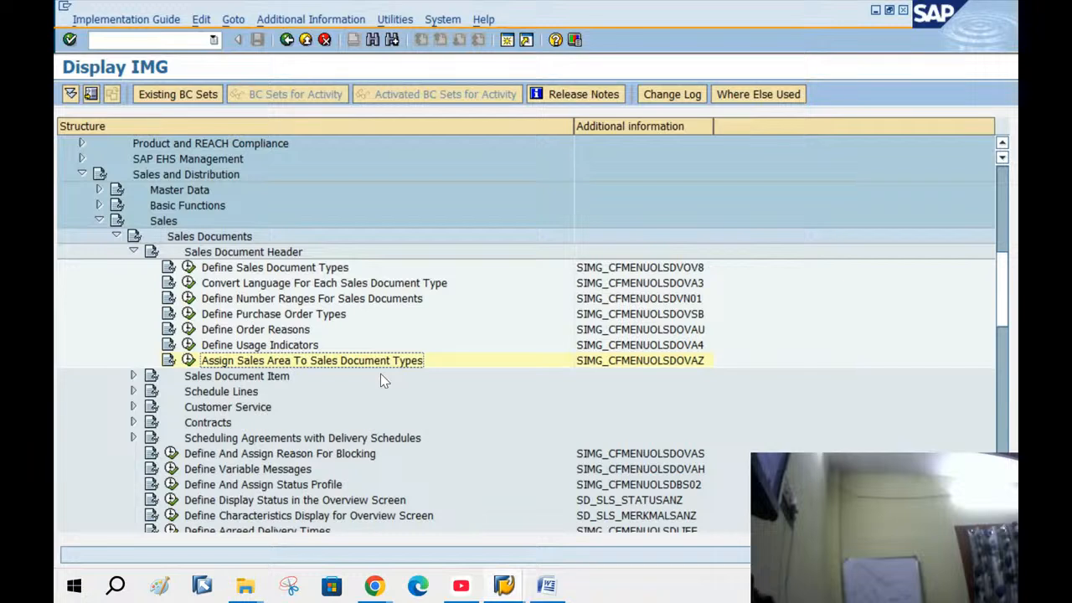
left_click(691, 365)
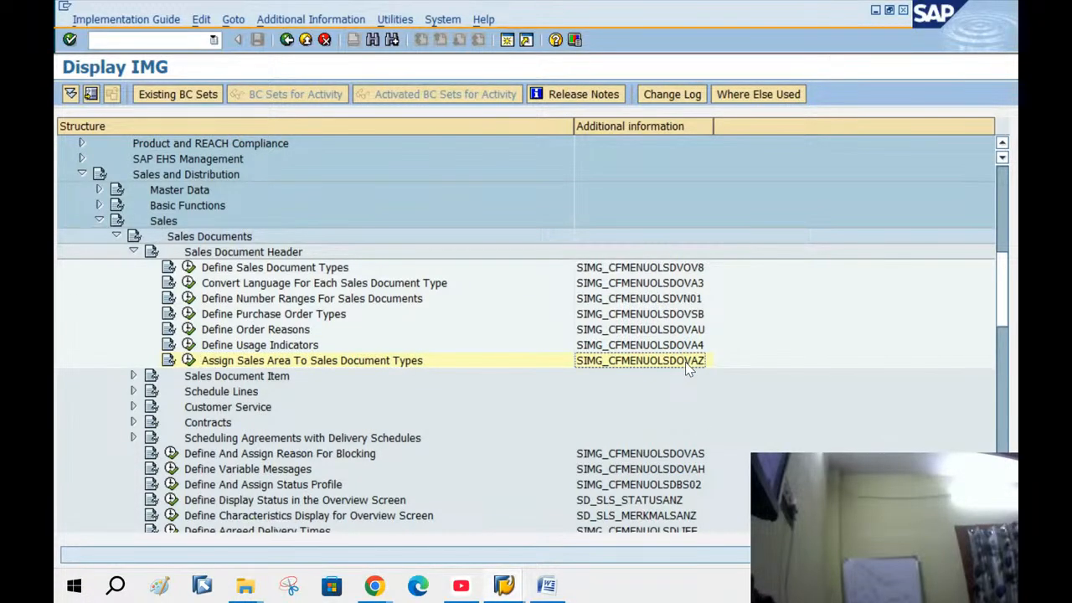
left_click(189, 360)
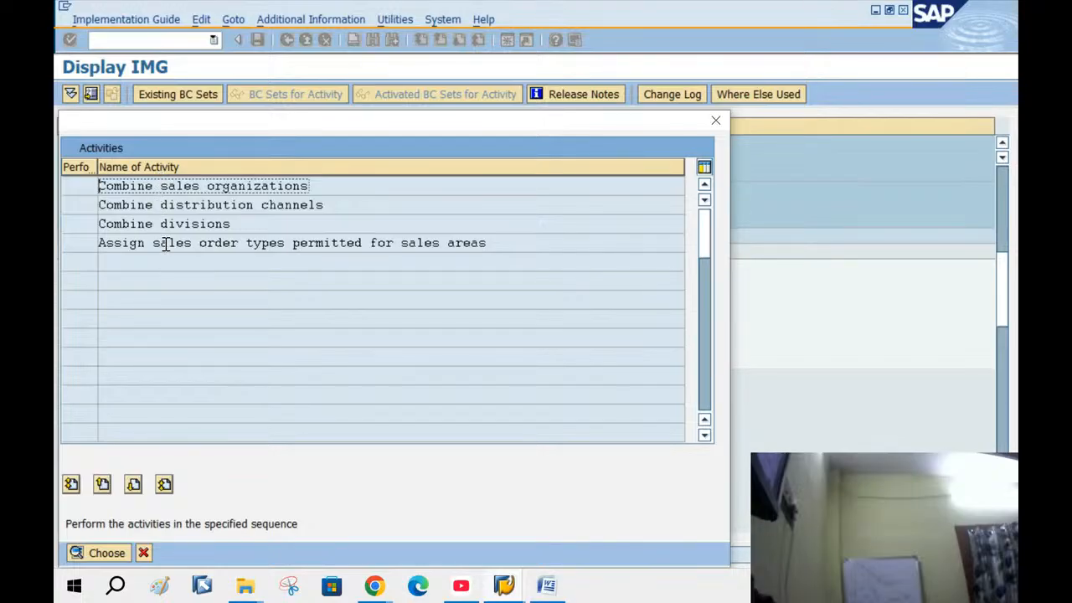
left_click(144, 552)
Collapse the Sales Document Header, Sales Documents and Sales branches and return to the Word notes
left_click(133, 252)
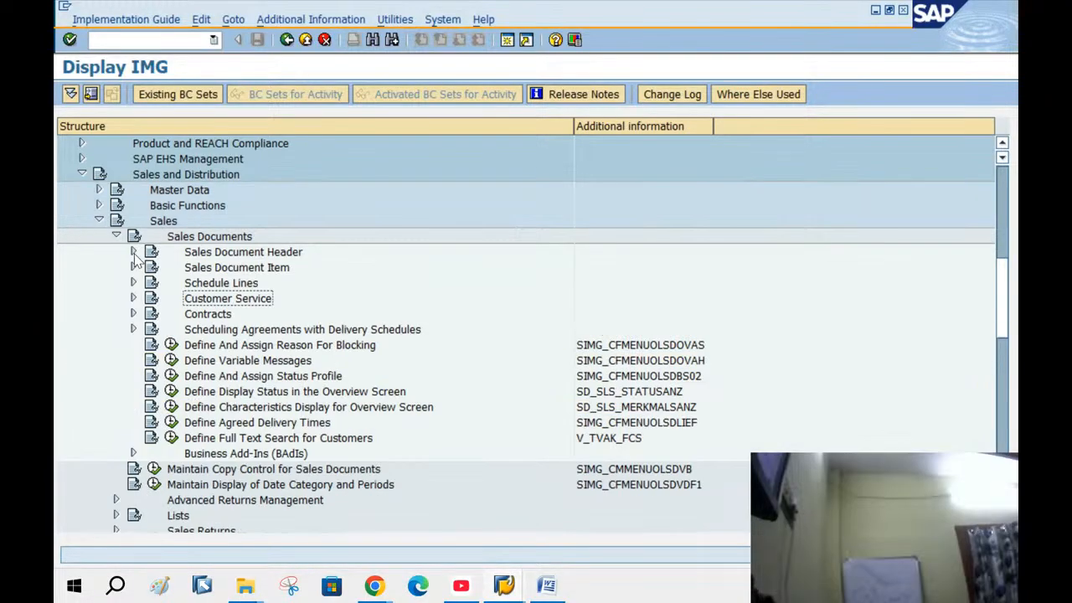
left_click(116, 236)
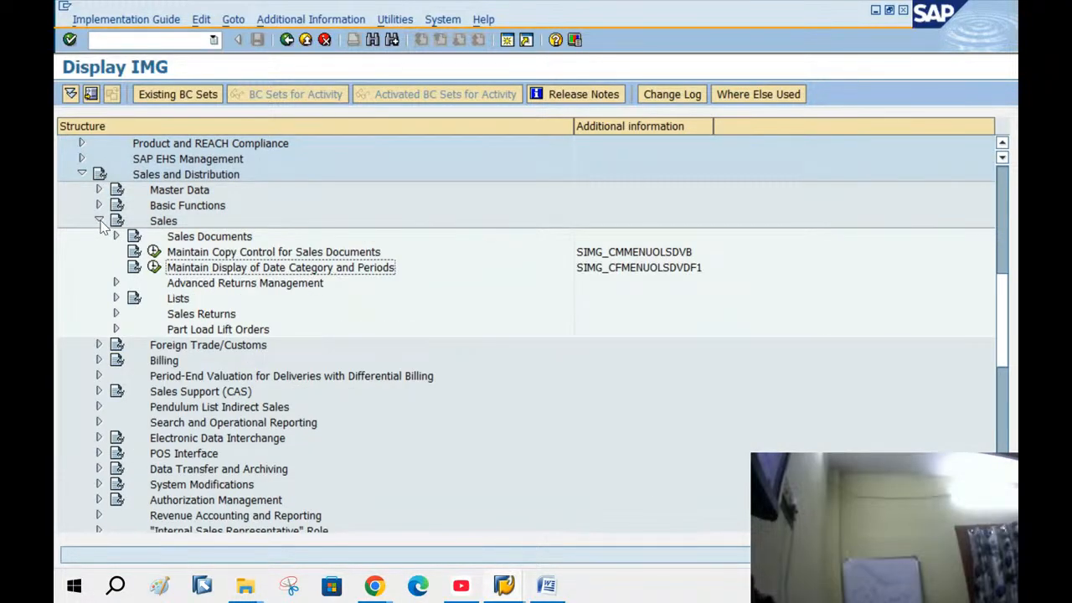
left_click(98, 221)
left_click(546, 585)
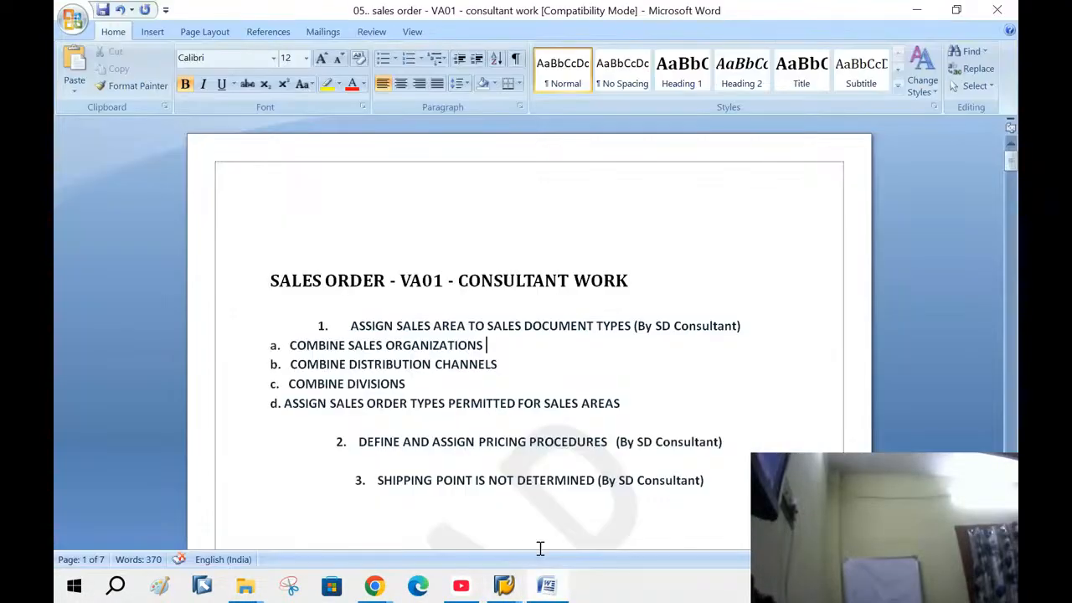
Find the 'define and assign pricing procedures' task in Word, then switch back to Display IMG
scroll(521, 377, "down", 3)
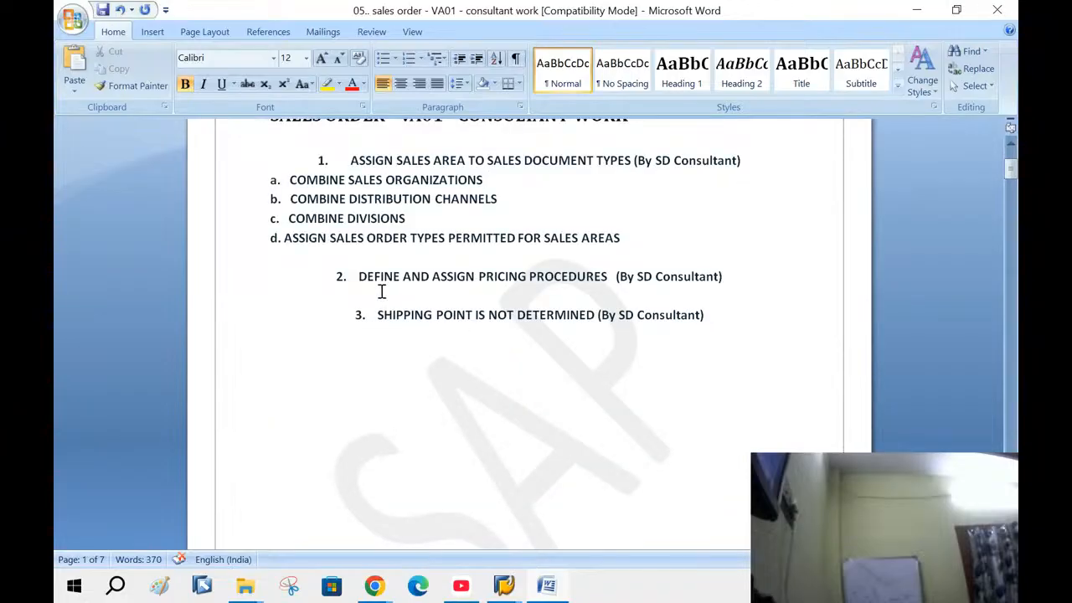
left_click_drag(357, 276, 733, 283)
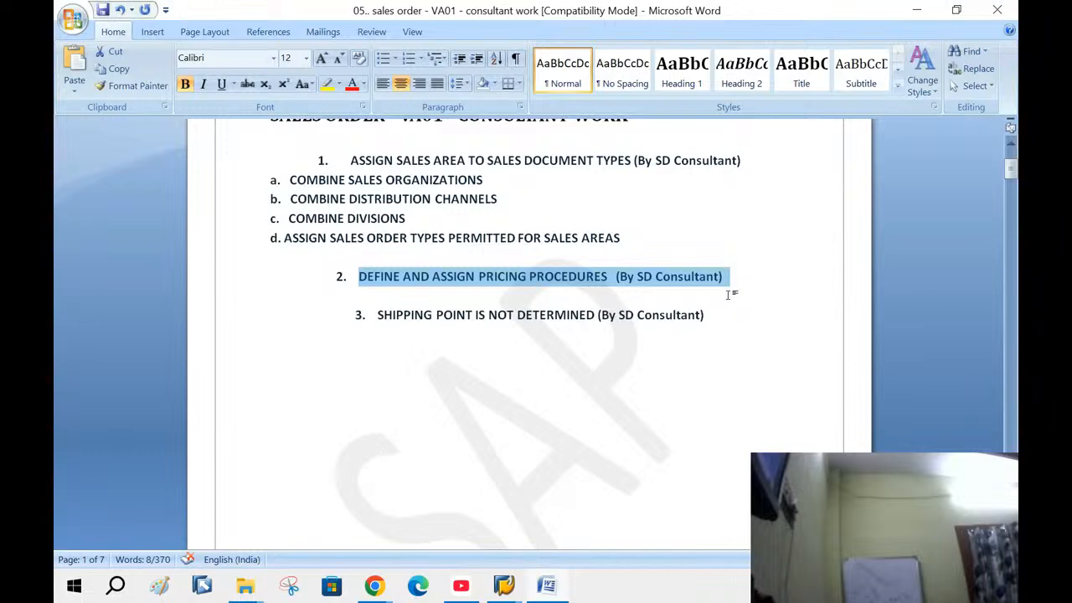
left_click(728, 295)
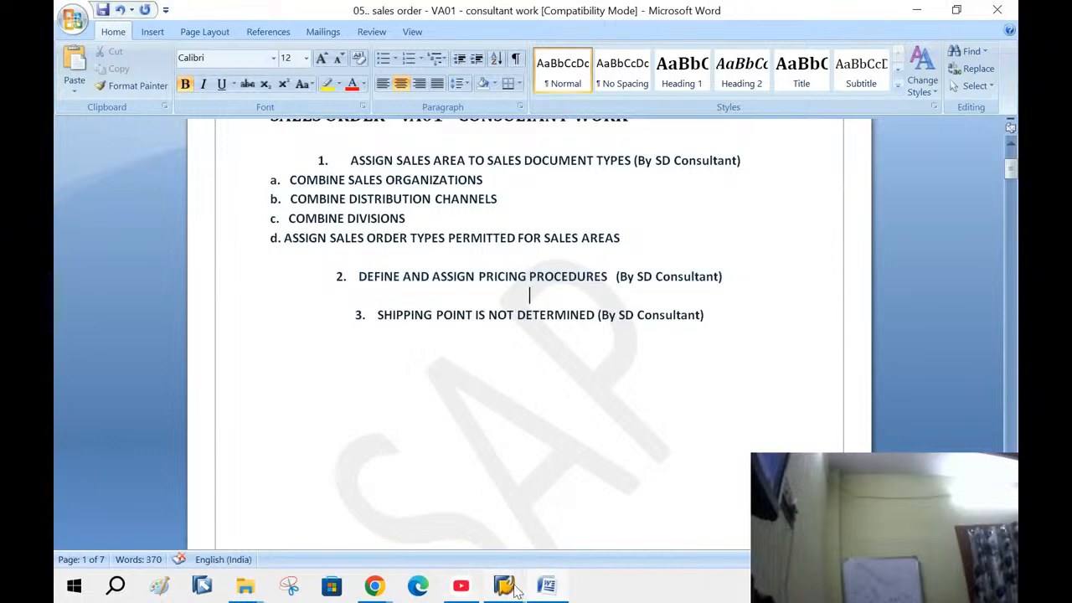
mouse_move(513, 589)
left_click(546, 499)
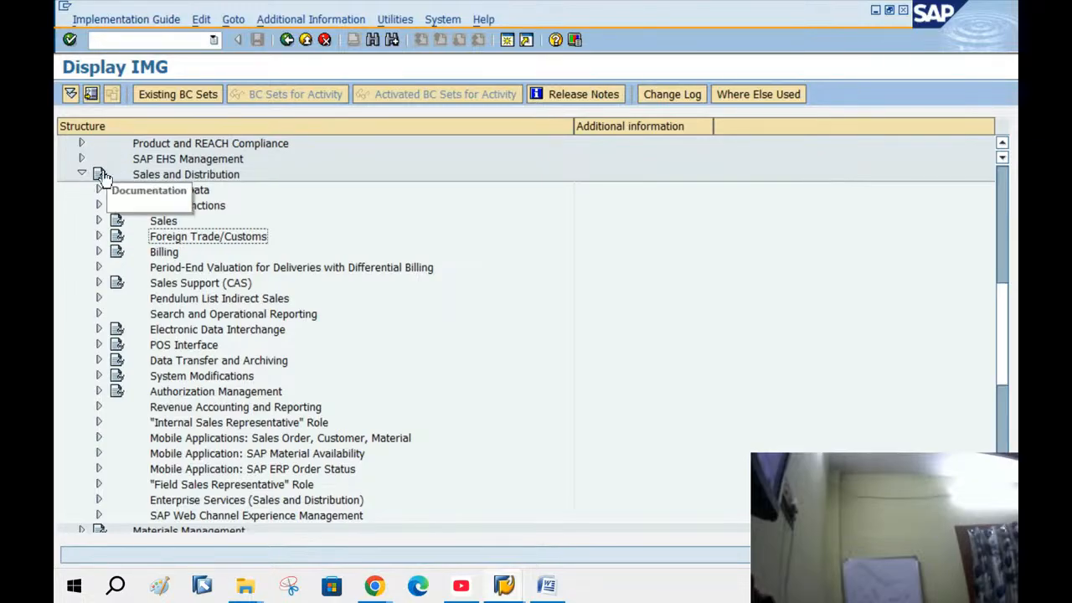
Go back to Easy Access and open the SAP Reference IMG via SPRO
left_click(286, 40)
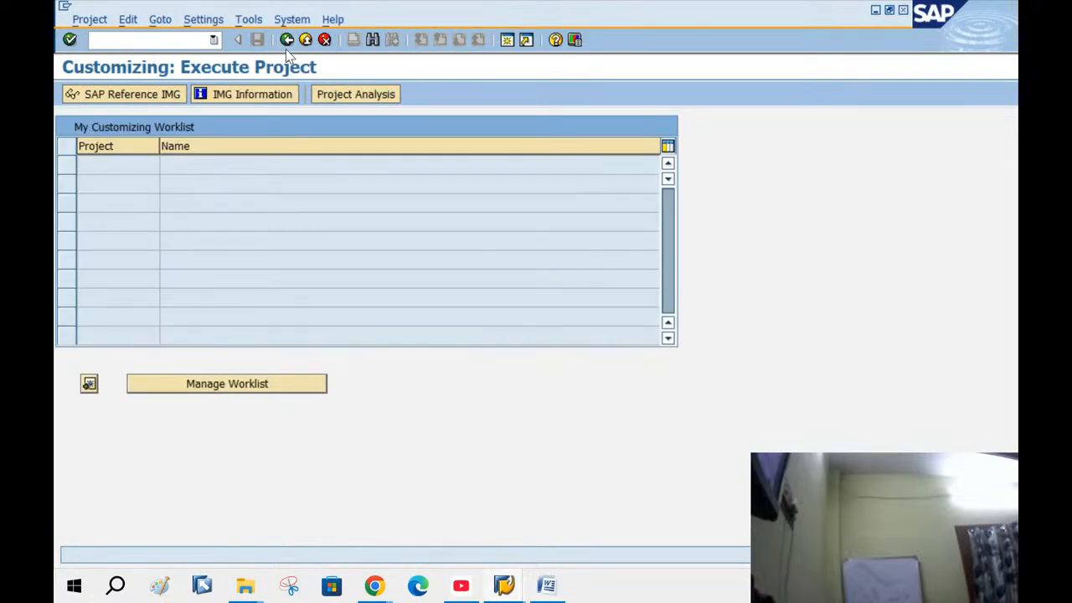
left_click(286, 47)
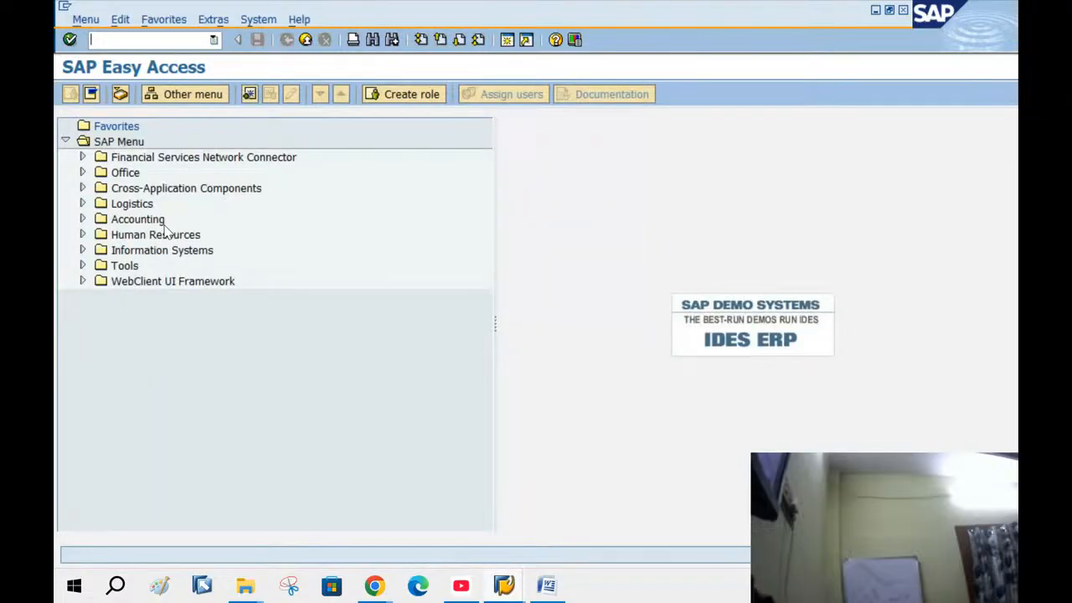
type("SPRO")
key("Return")
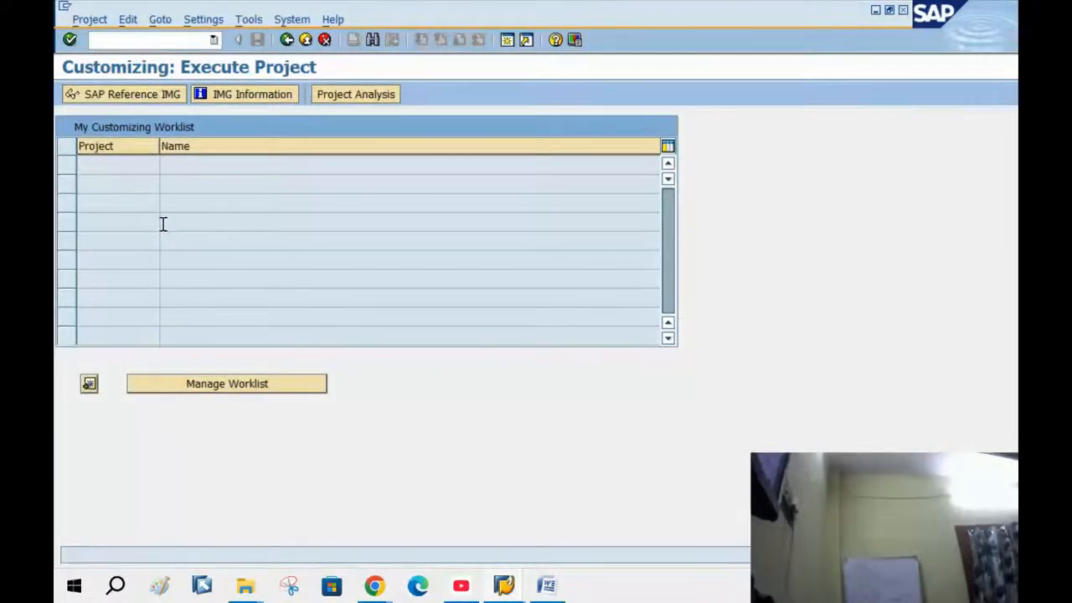
left_click(126, 96)
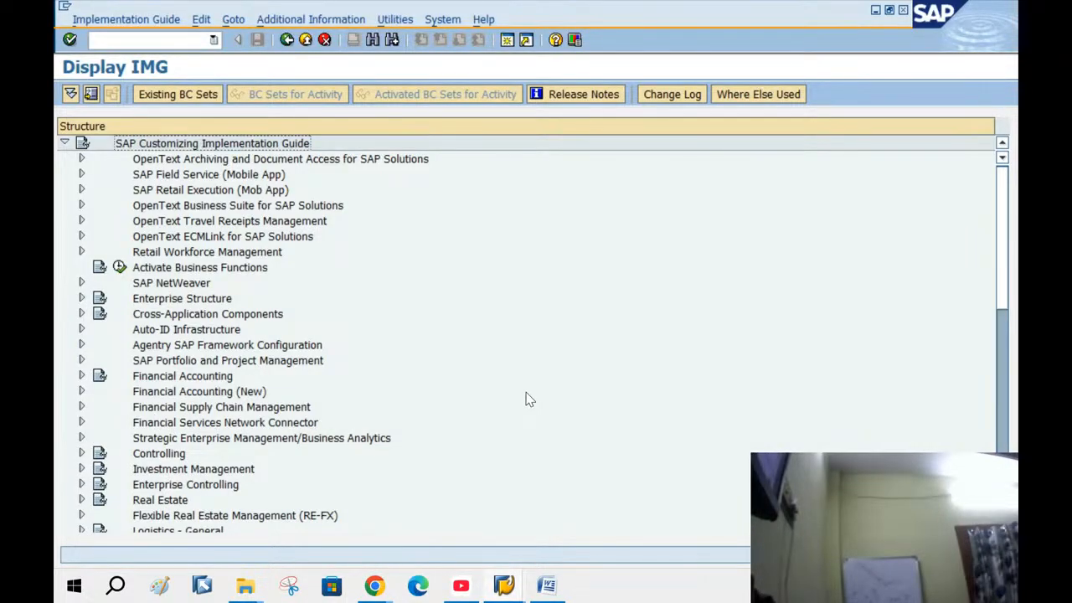
Expand Sales and Distribution > Basic Functions > Pricing > Pricing Control
scroll(526, 400, "down", 7)
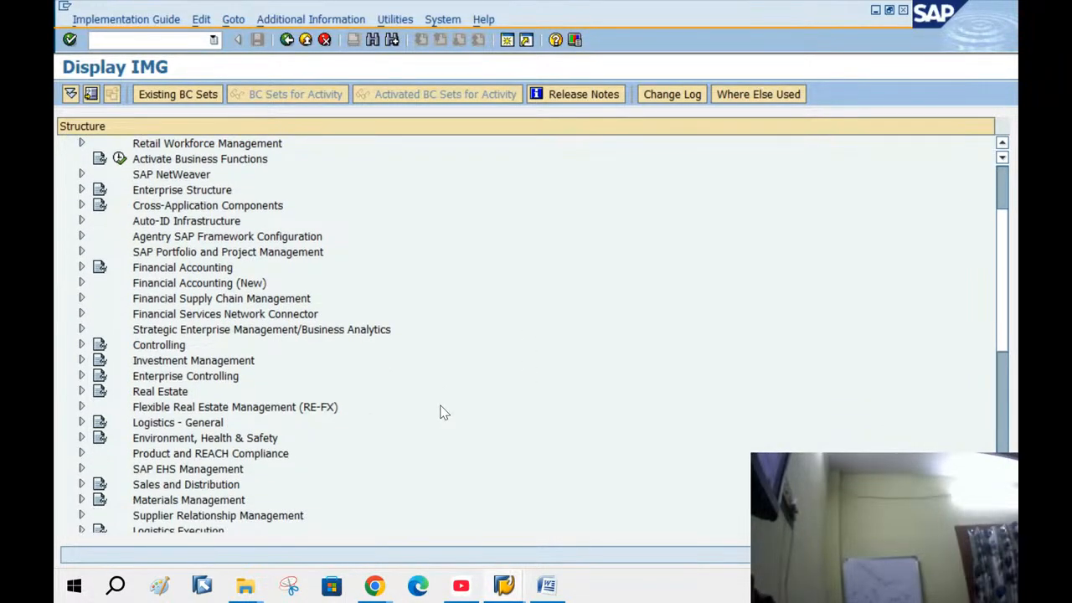
scroll(444, 412, "down", 2)
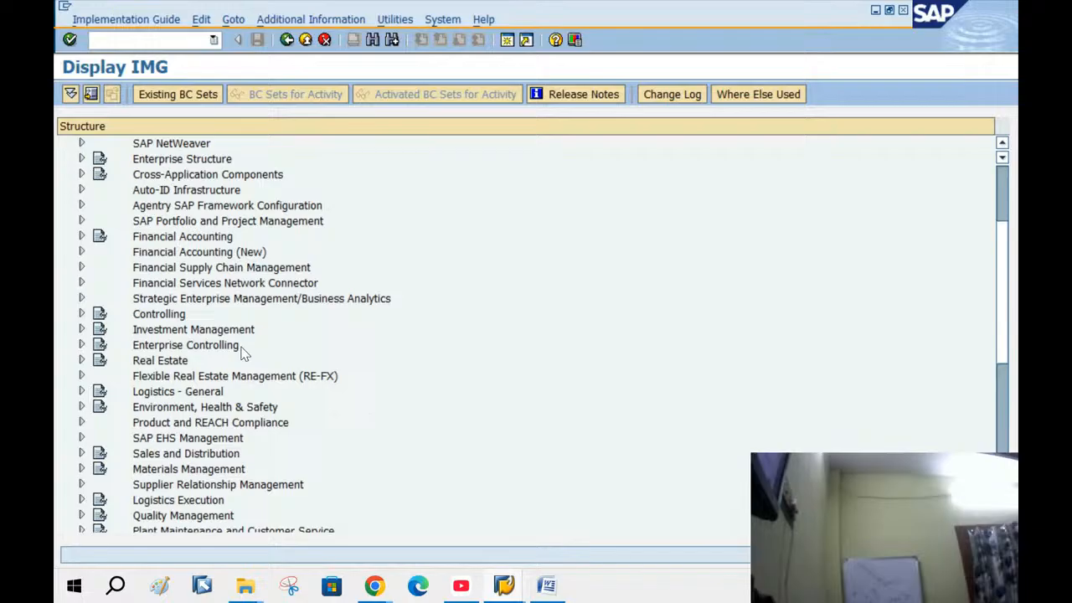
left_click(82, 454)
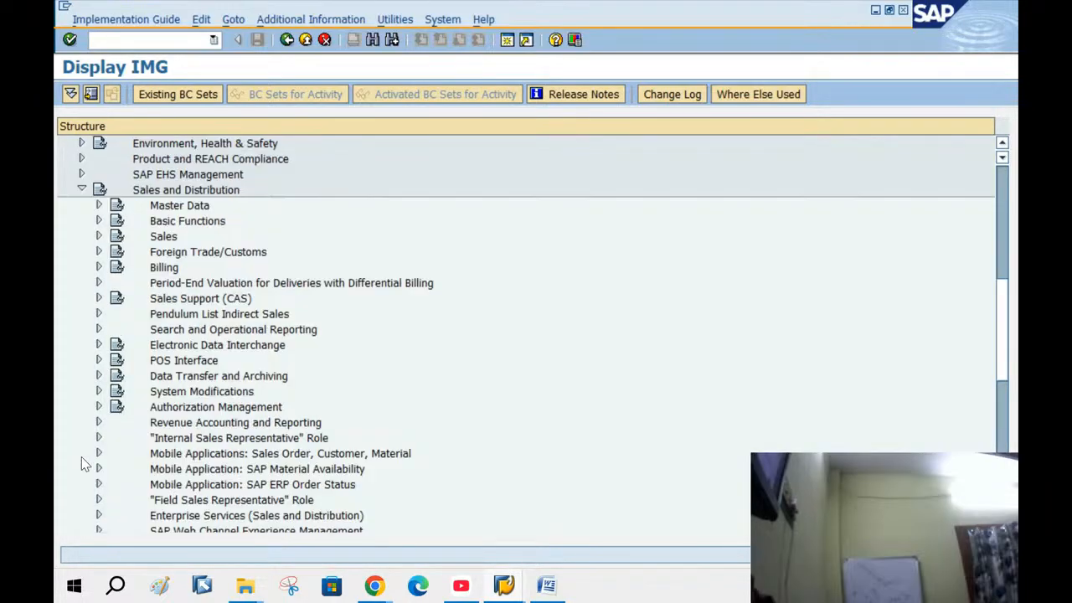
left_click(98, 221)
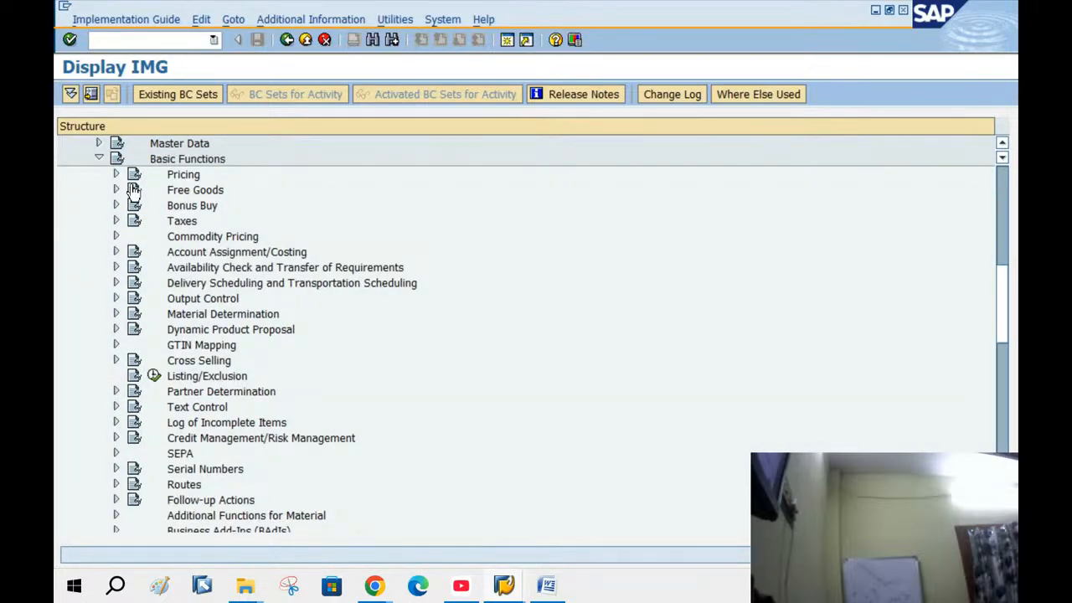
left_click(117, 175)
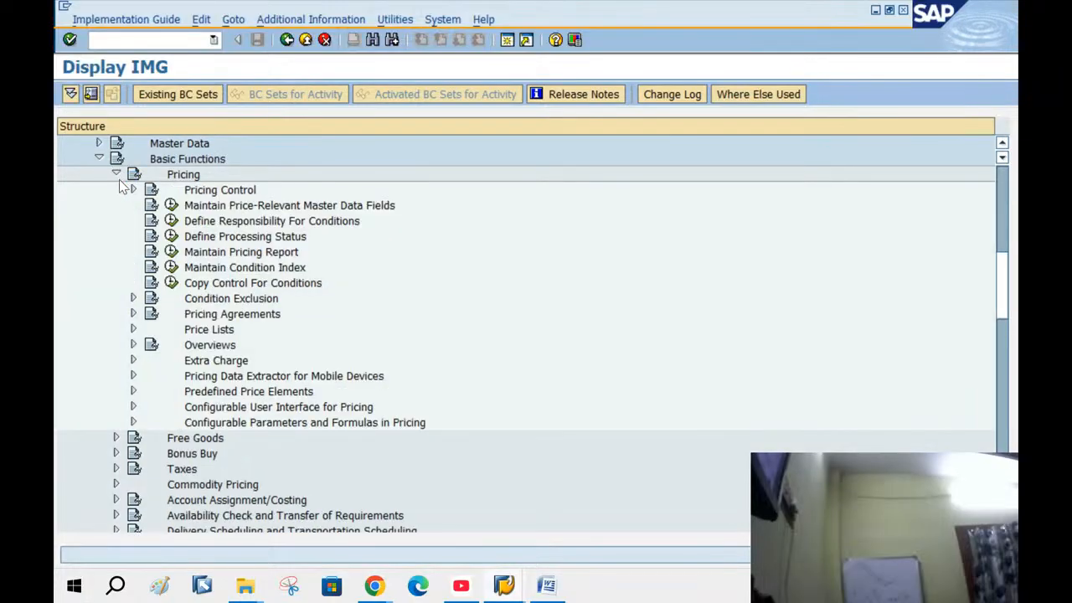
left_click(132, 189)
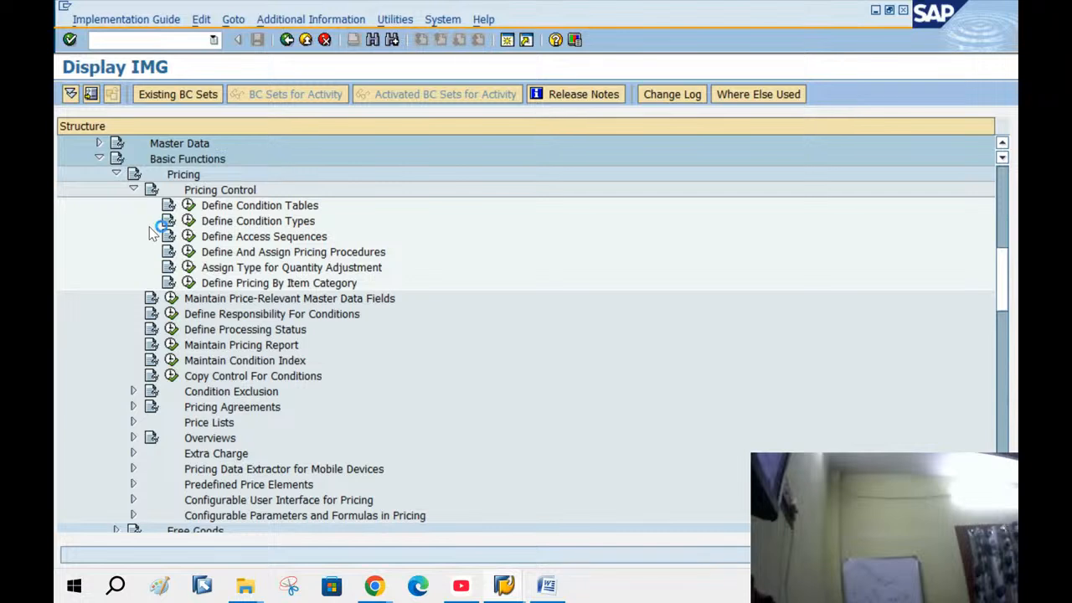
Select the Define And Assign Pricing Procedures activity under Pricing Control
left_click(294, 254)
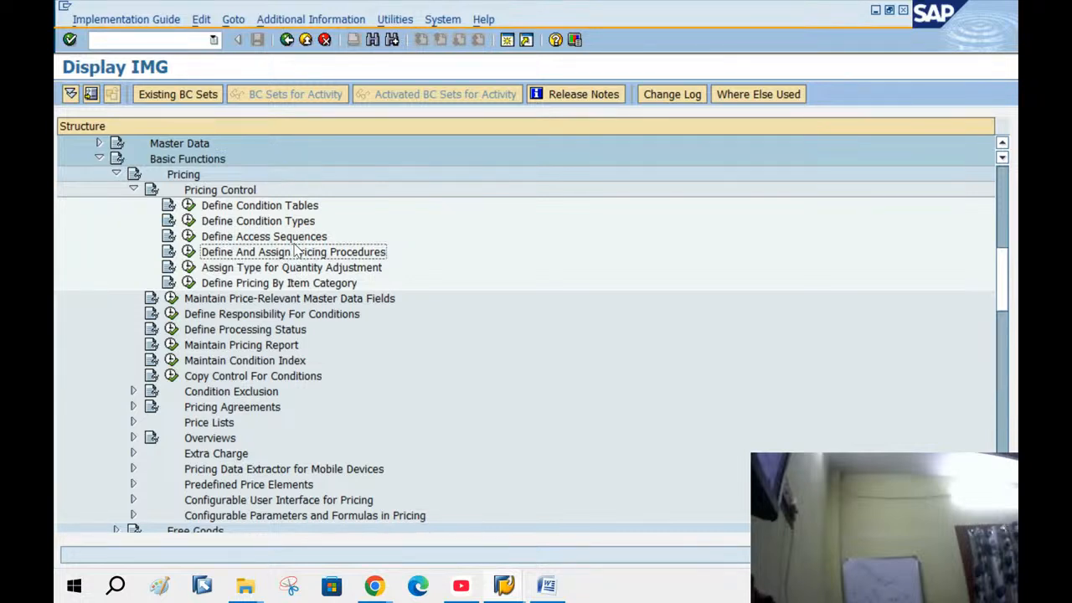
scroll(730, 372, "down", 1)
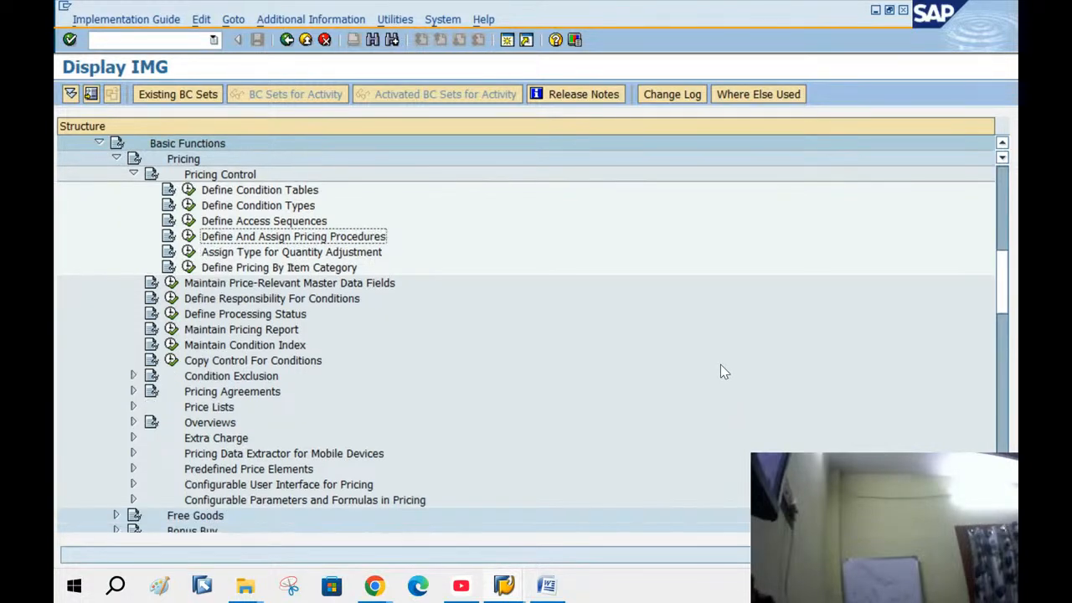
scroll(720, 374, "up", 5)
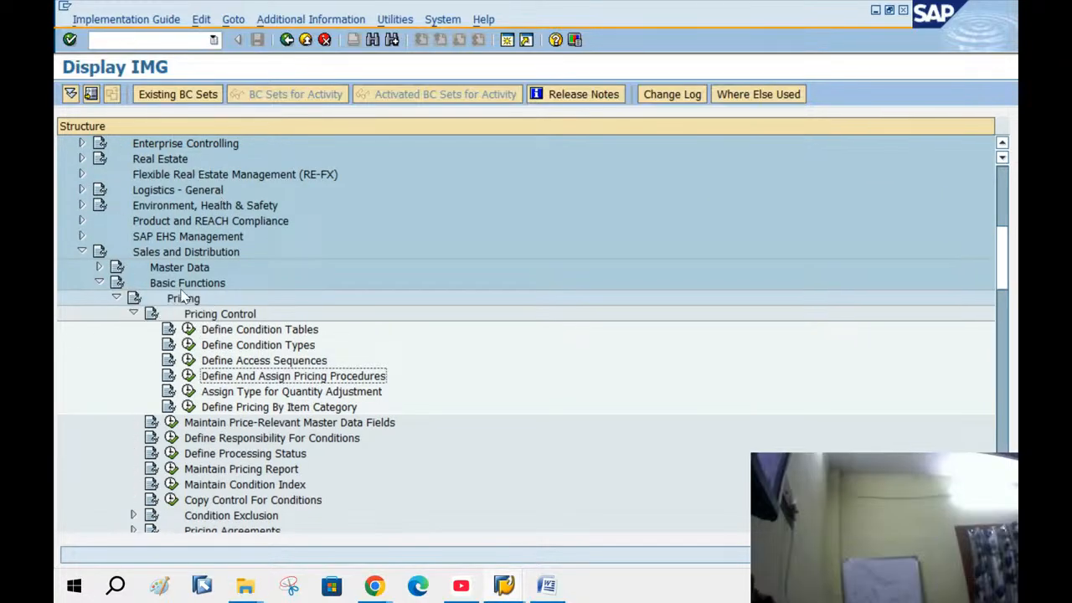
left_click(177, 253)
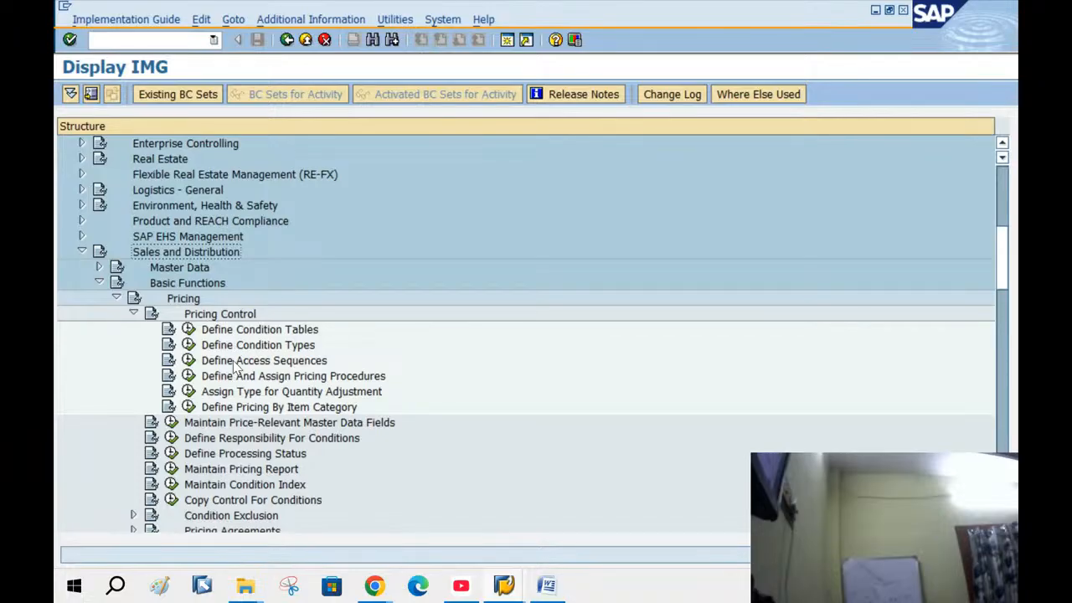
left_click(291, 377)
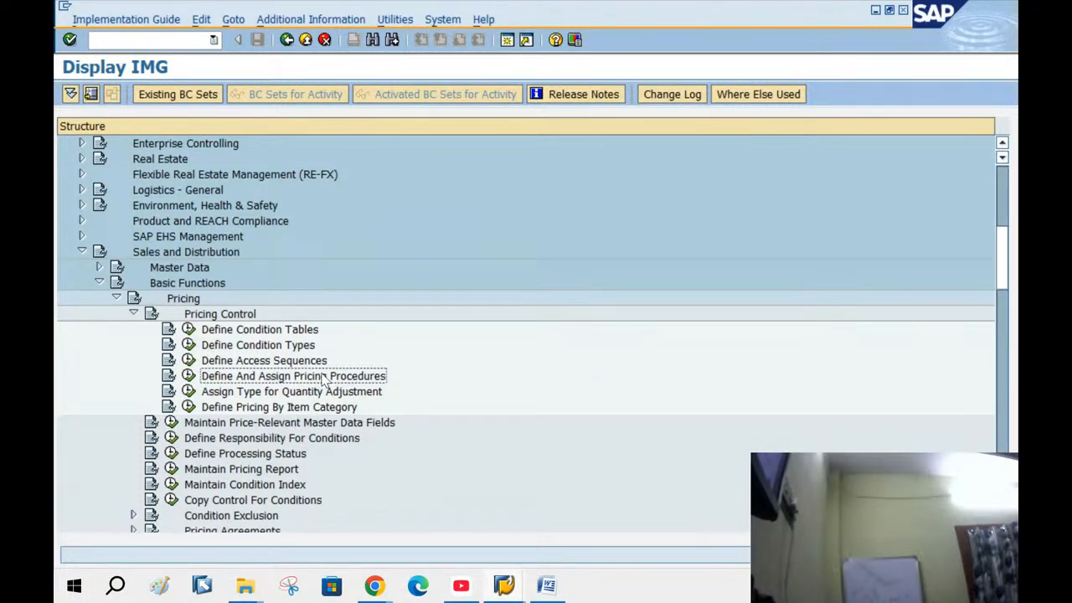
Display IMG activity keys beside the tree and execute Define And Assign Pricing Procedures
left_click(335, 19)
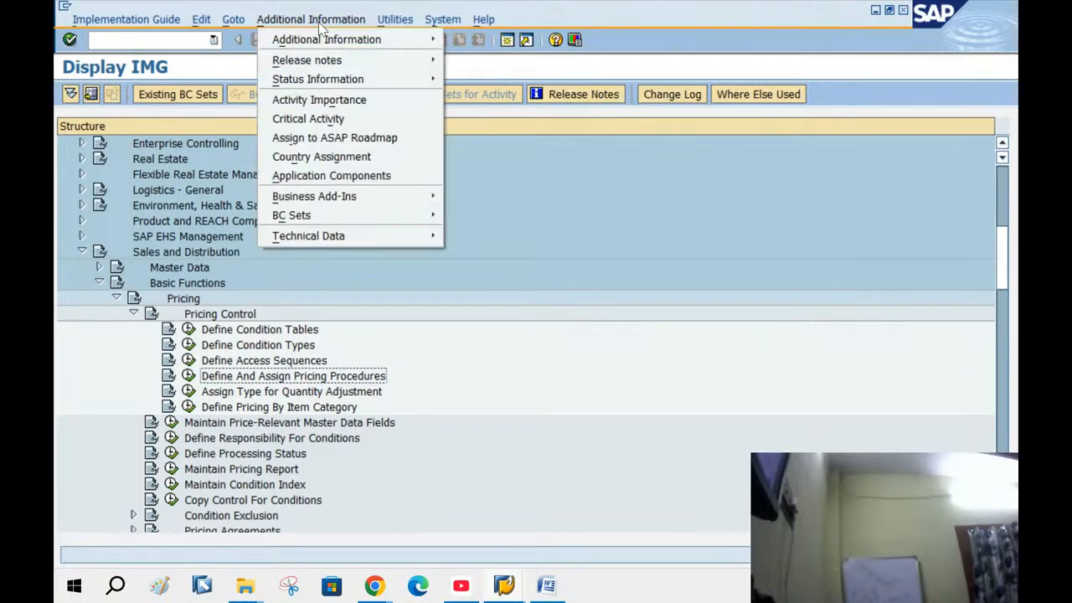
mouse_move(332, 44)
mouse_move(494, 59)
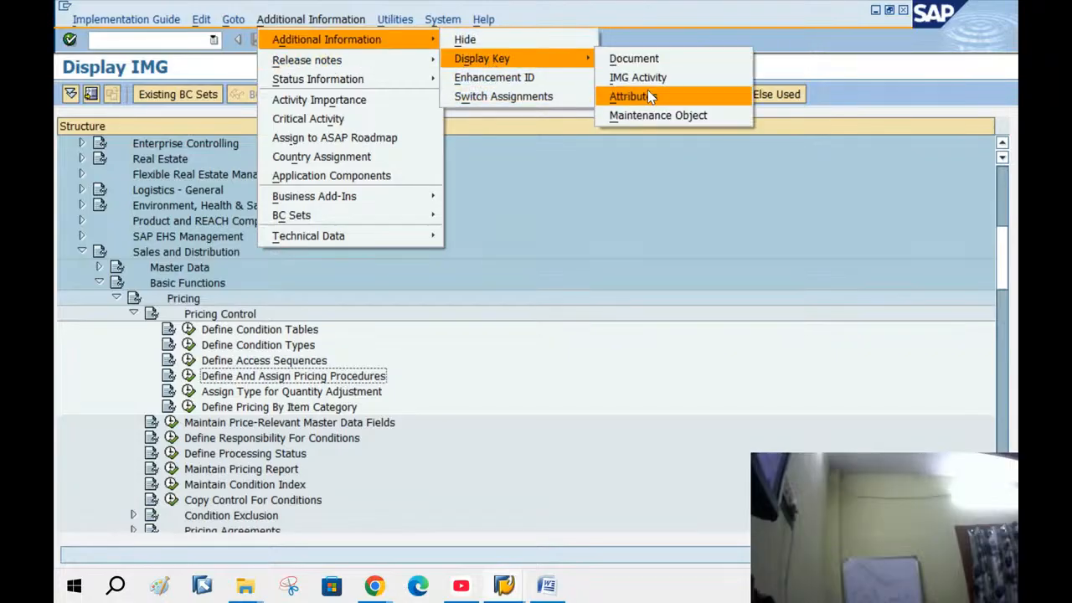
left_click(649, 81)
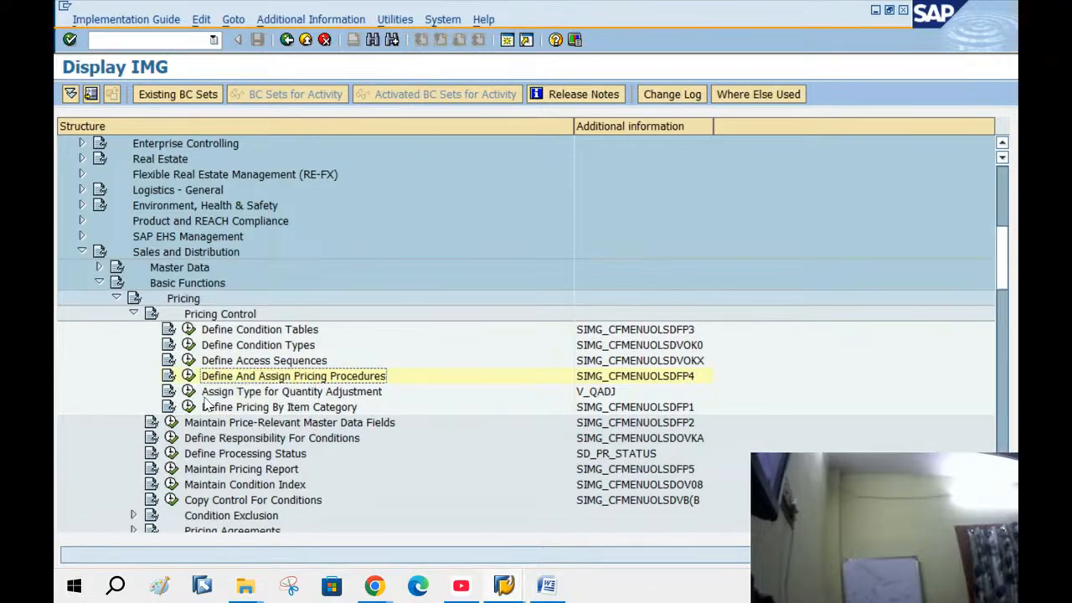
left_click(189, 376)
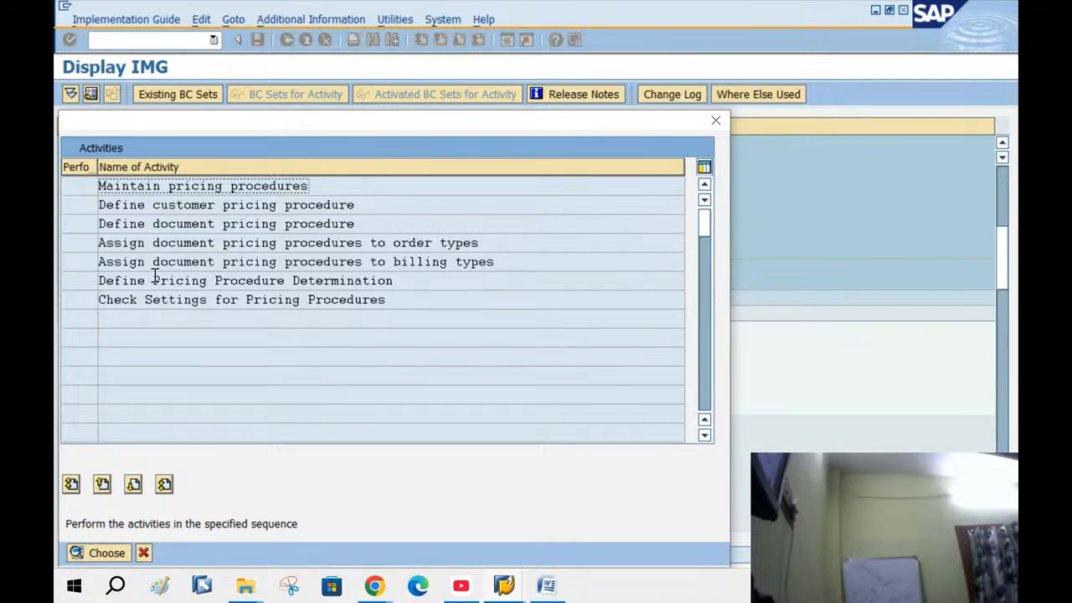
Open Define Pricing Procedure Determination from the Activities list
left_click_drag(105, 284, 92, 259)
left_click(406, 285)
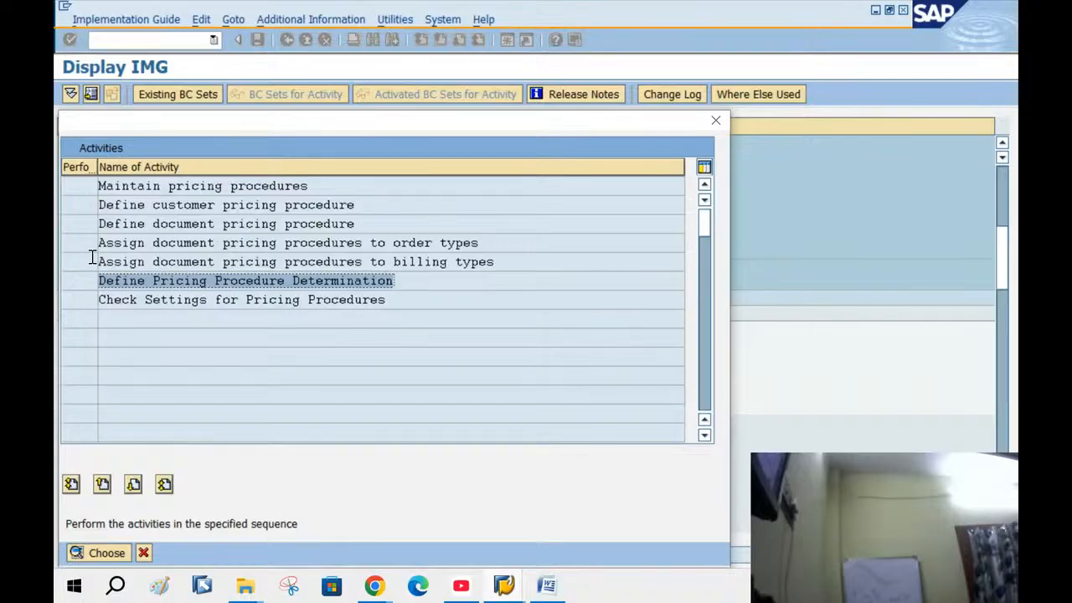
left_click(181, 284)
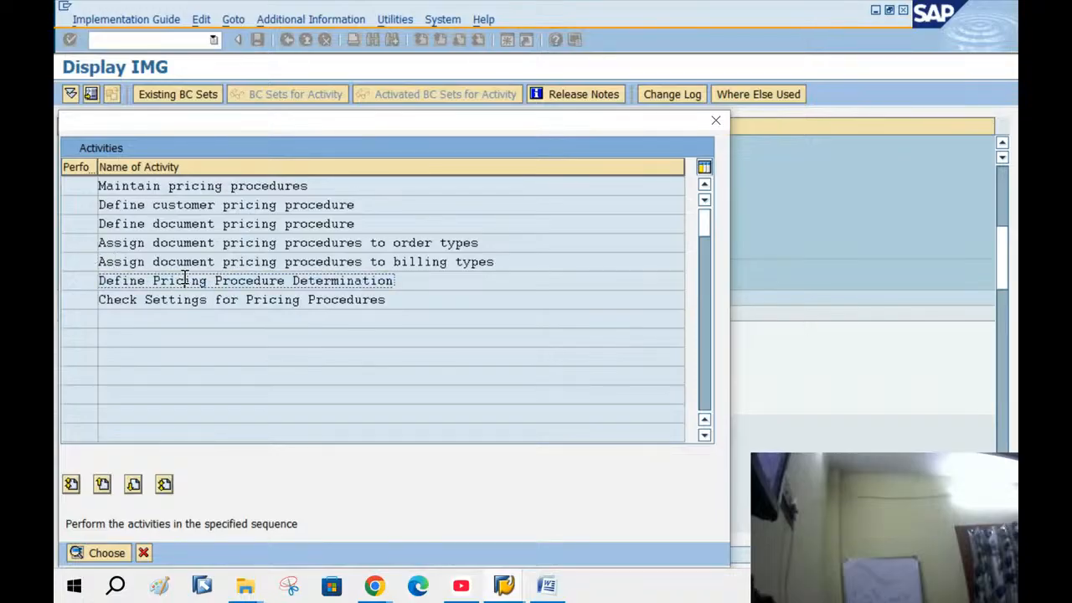
double_click(180, 283)
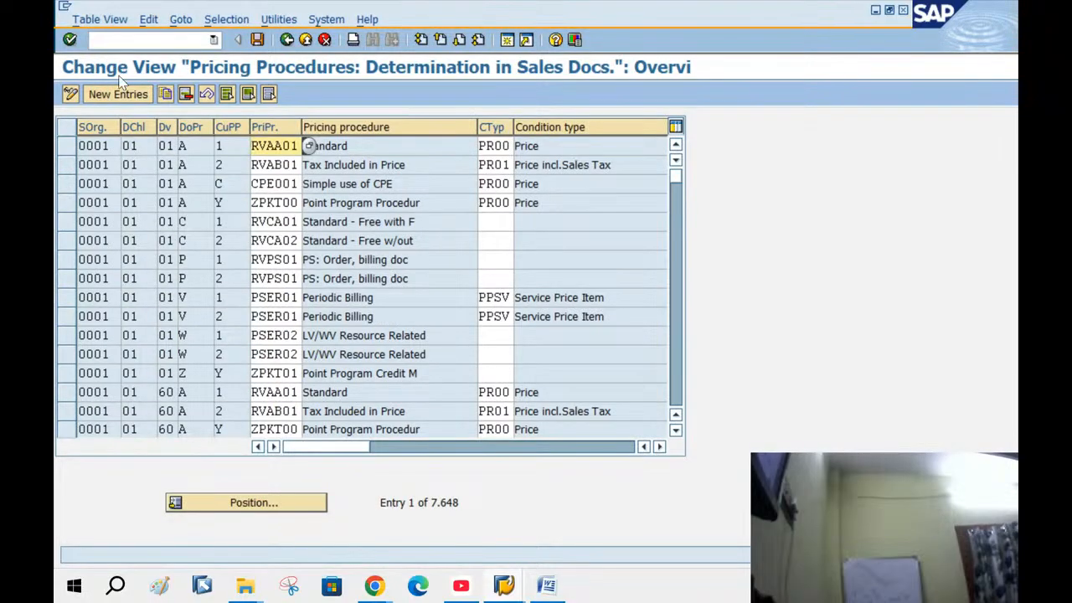
Add a new entry: BANG/NG/NG, document procedure A, customer procedure 1, RVAA01, condition PR00
left_click(112, 94)
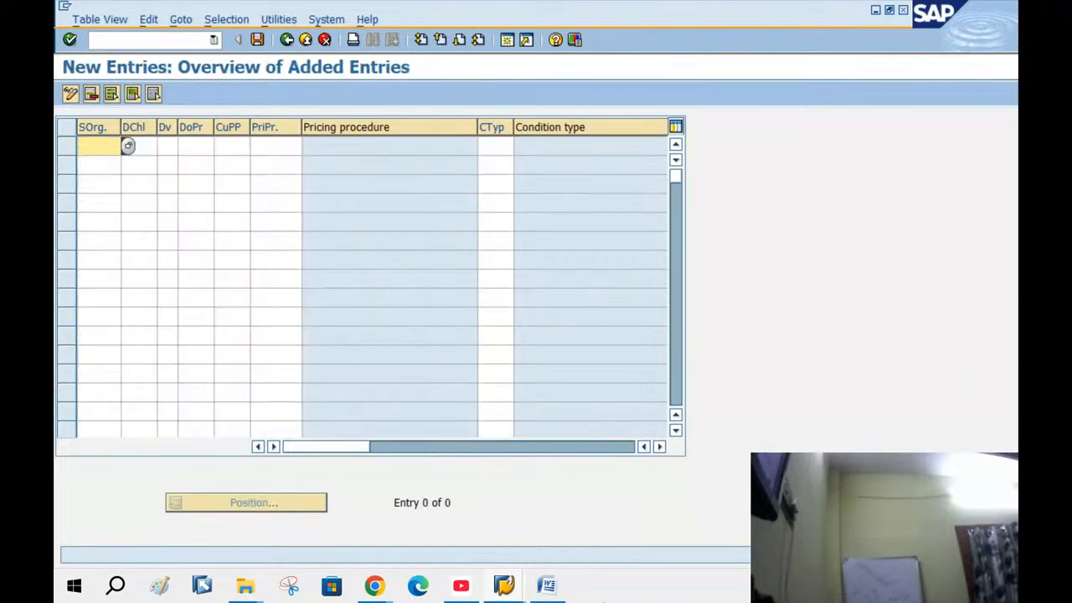
type("BA")
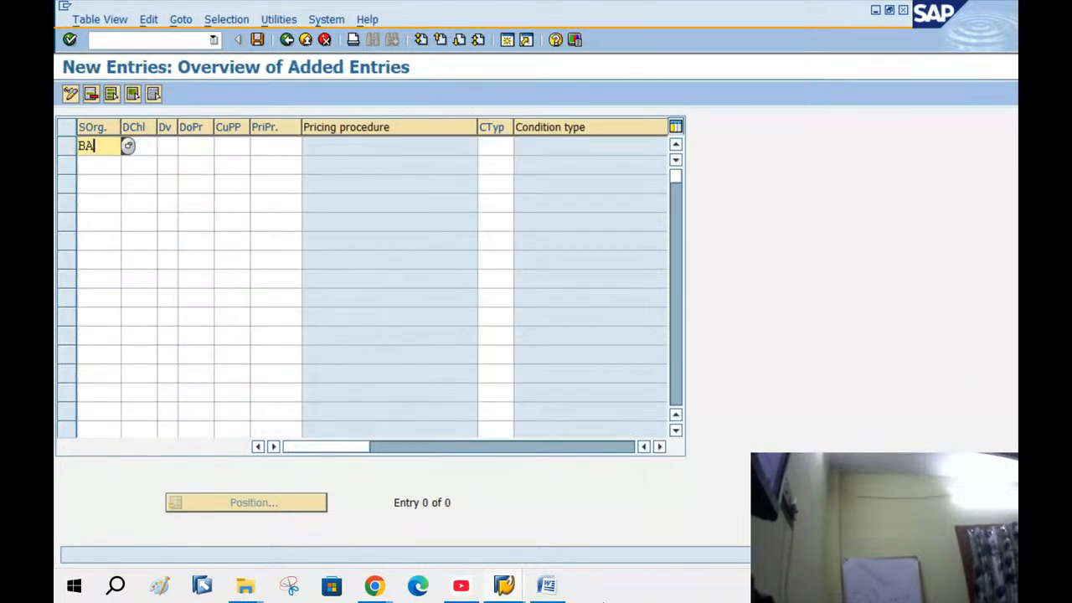
type("NG ")
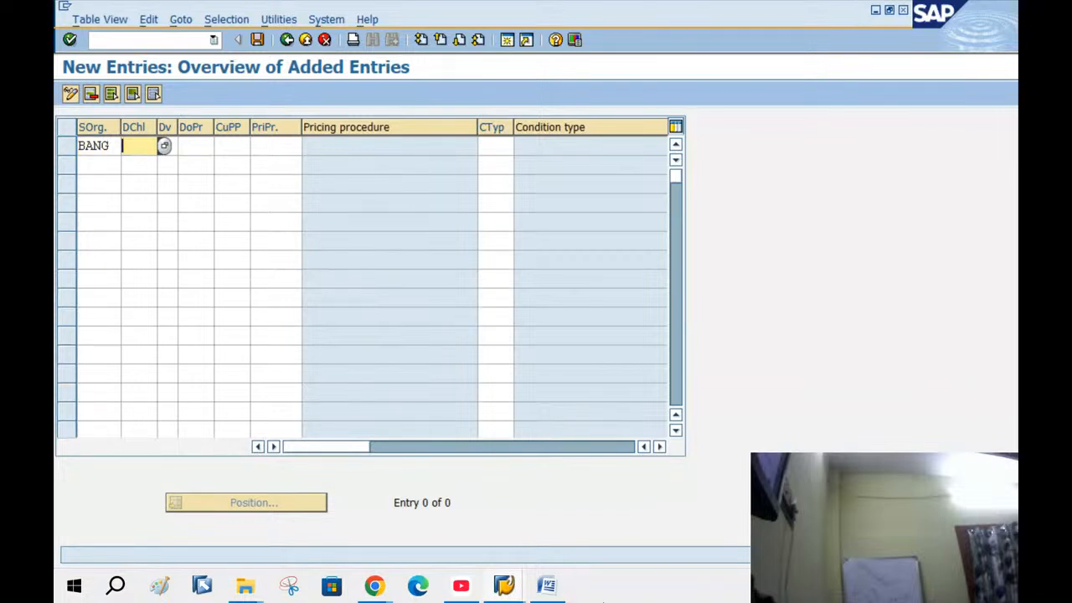
type("NG ")
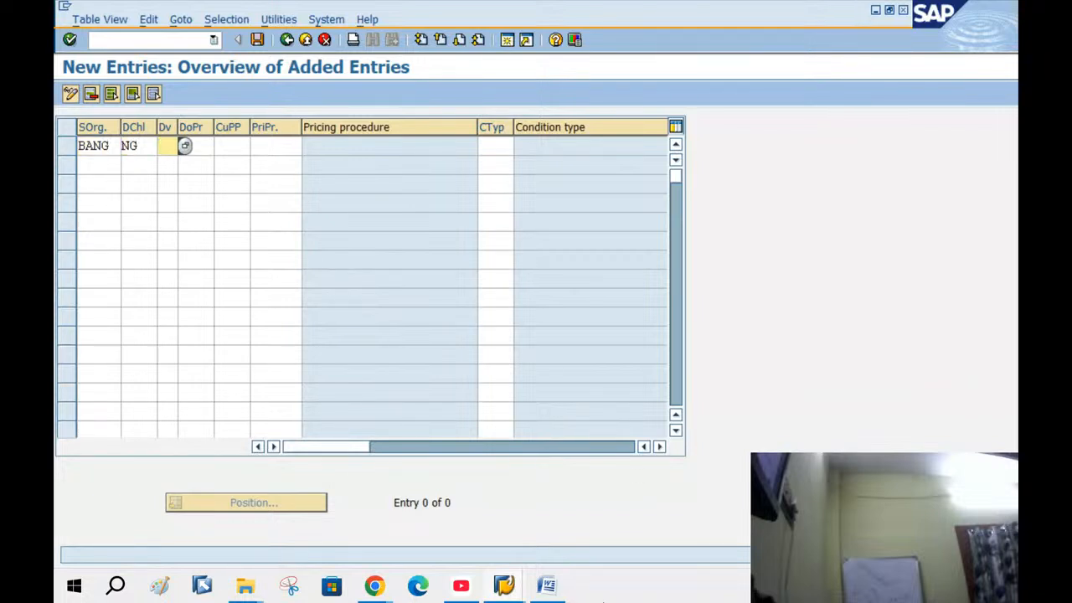
type("NG ")
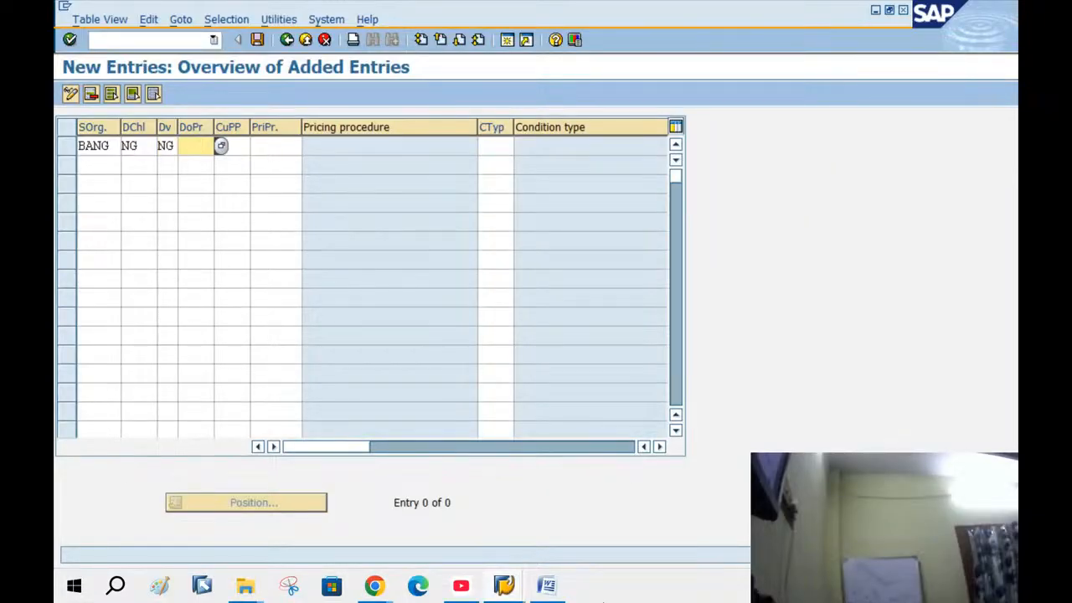
type("A ")
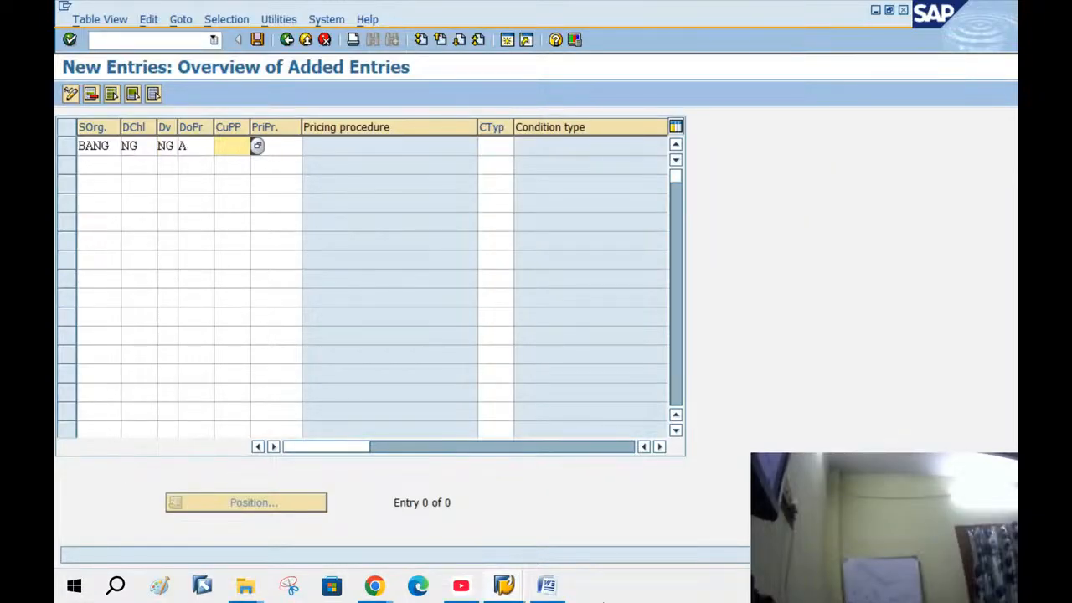
type("1 ")
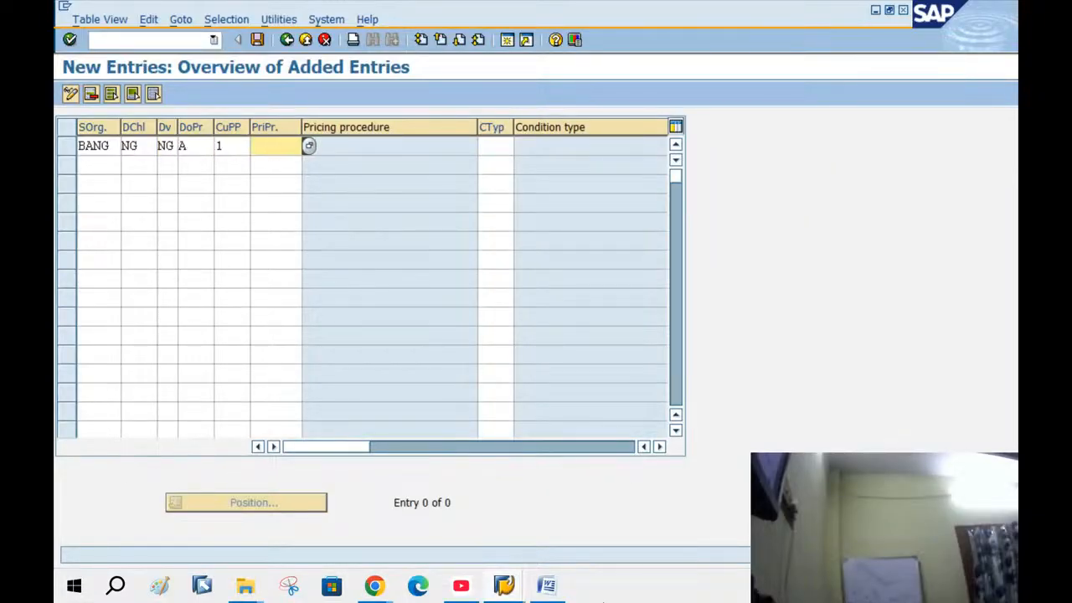
type("RVAA01")
key("Tab")
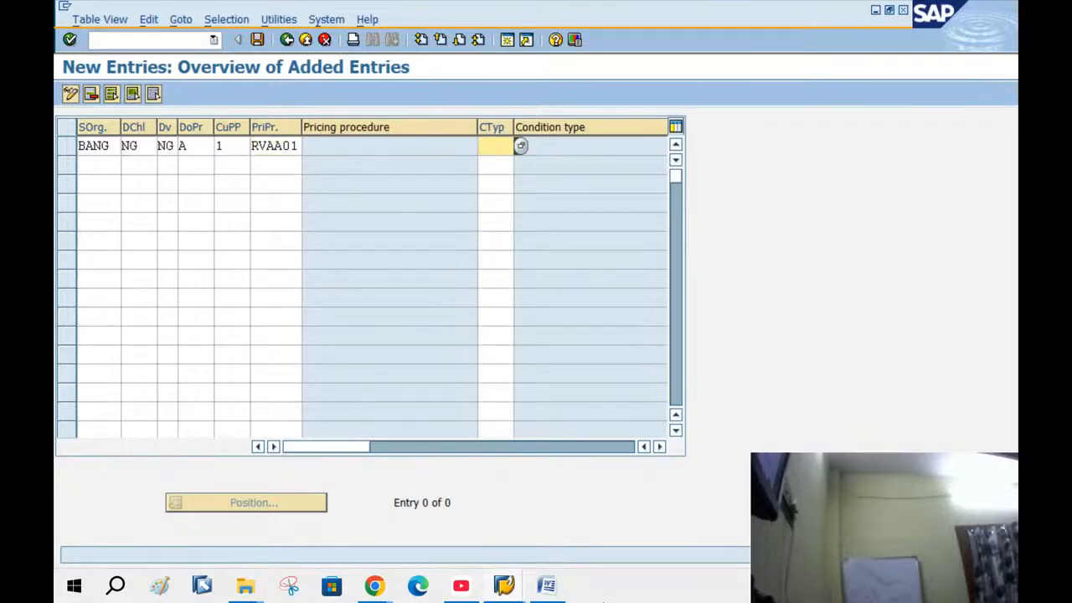
type("PR00")
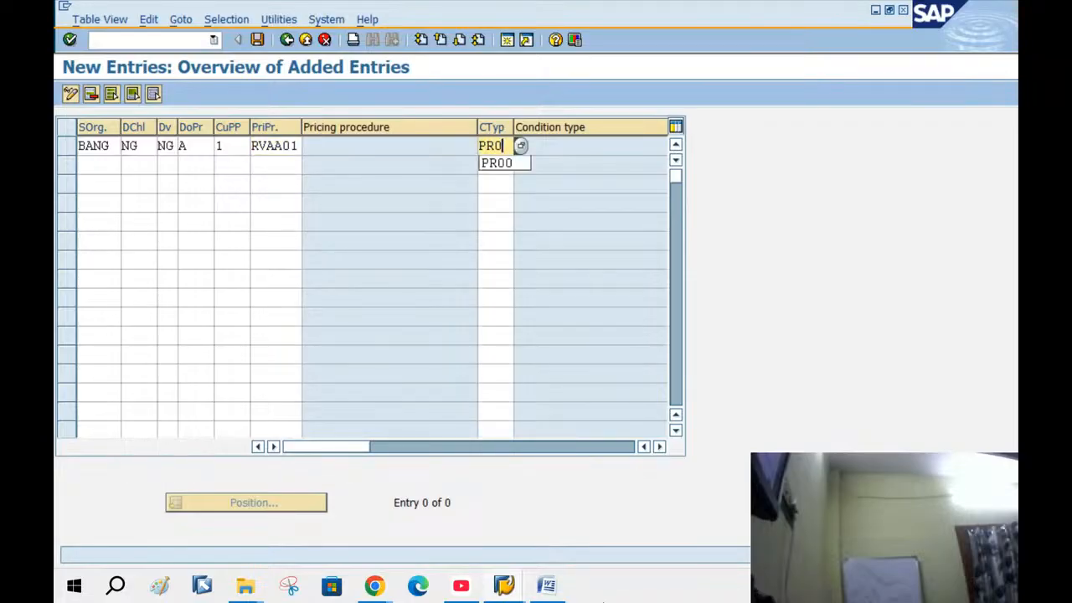
key("Tab")
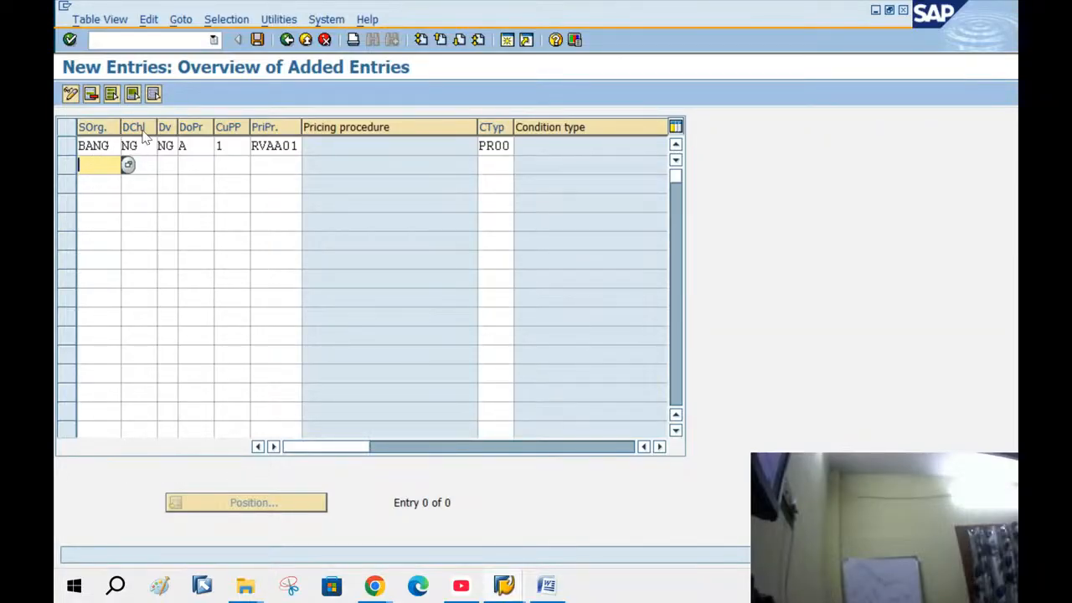
left_click(202, 145)
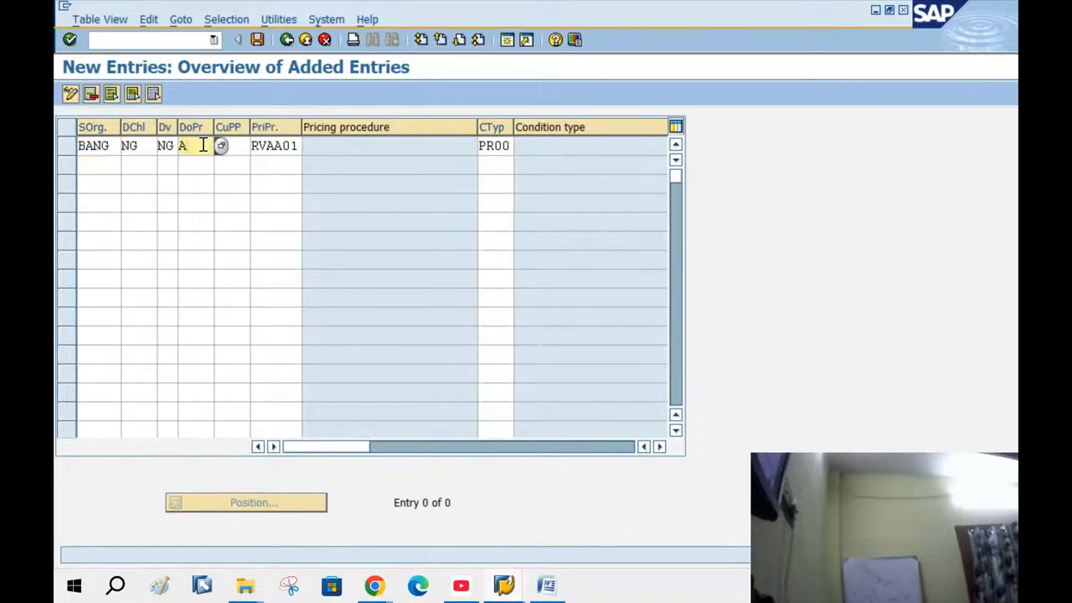
key("Return")
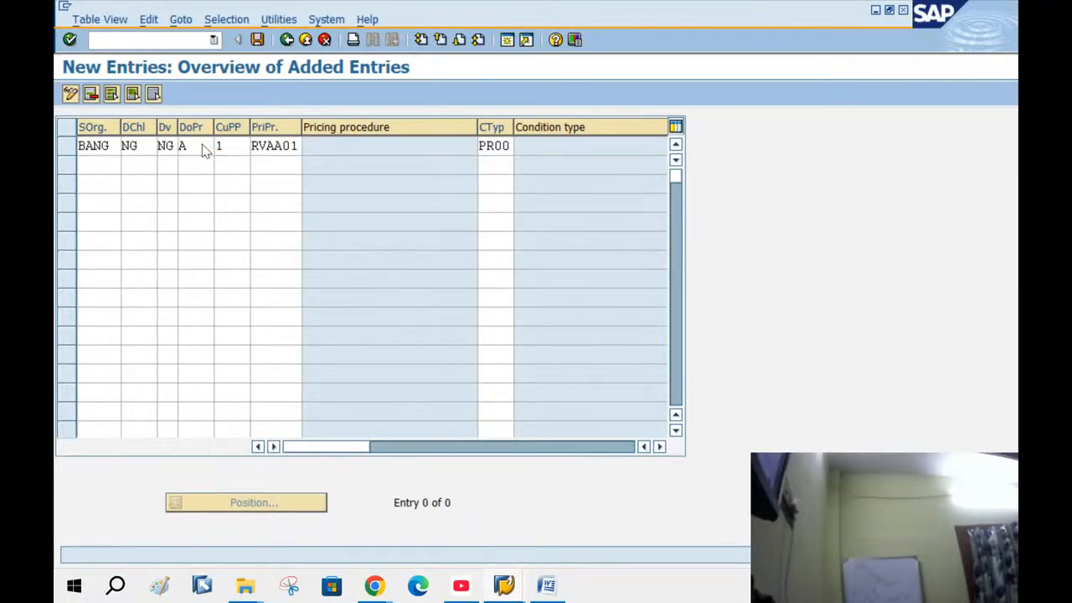
key("F1")
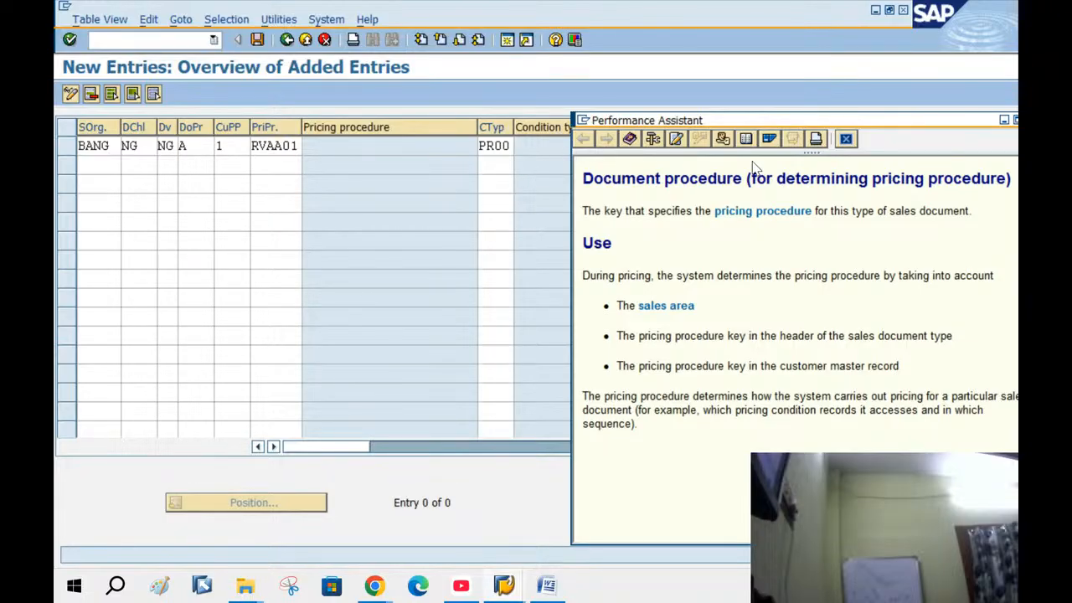
left_click(846, 141)
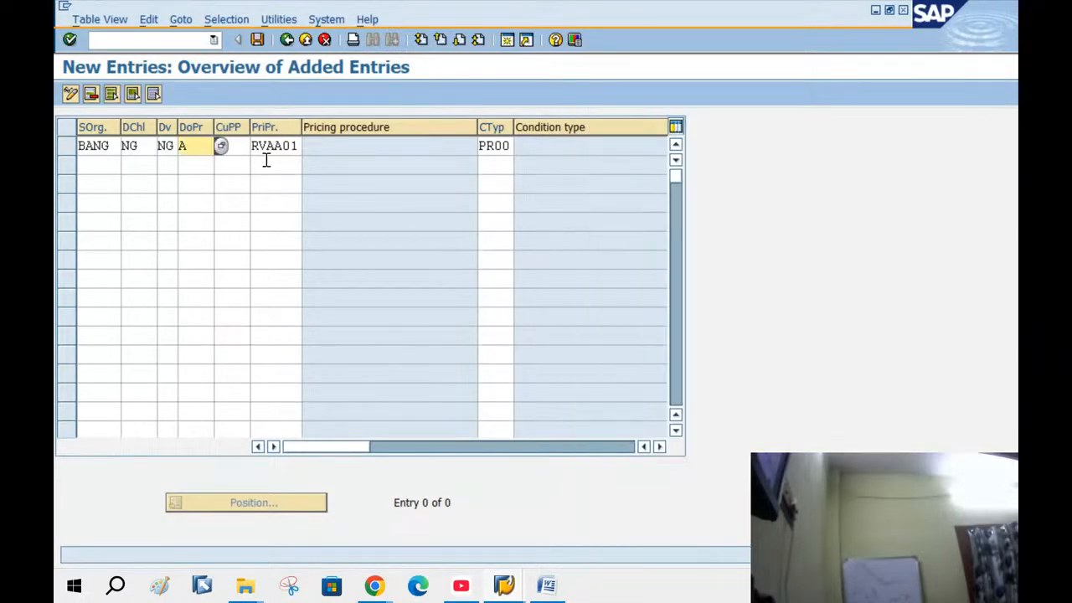
left_click(233, 145)
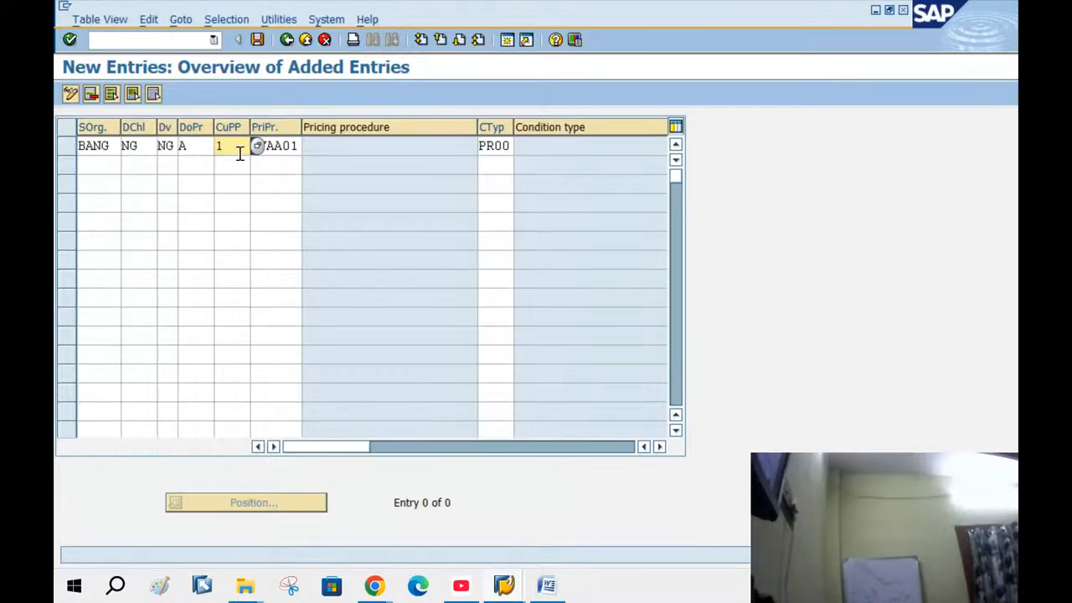
key("F1")
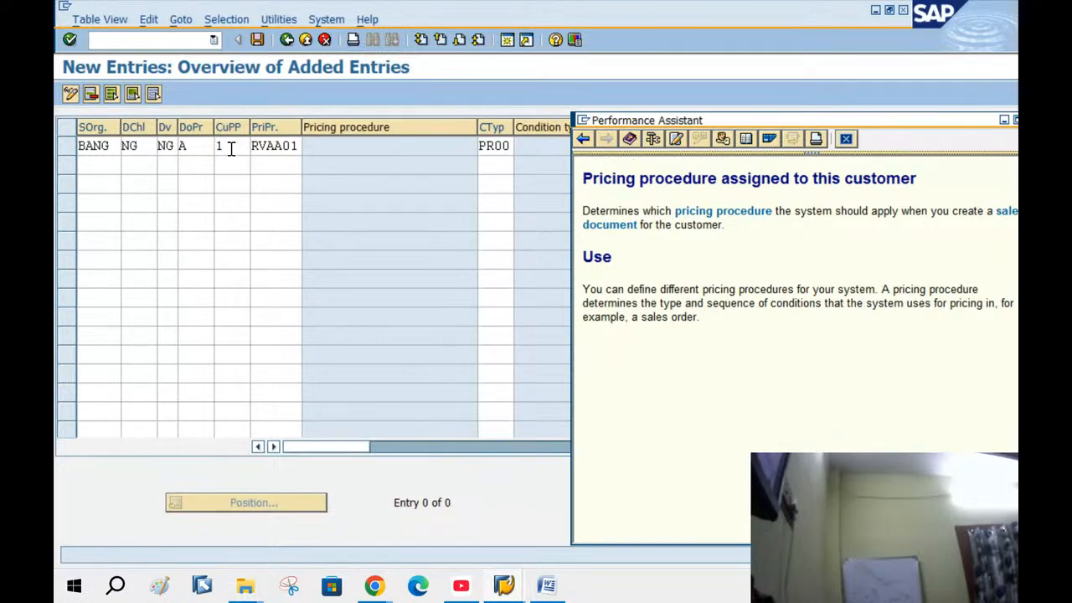
left_click(293, 145)
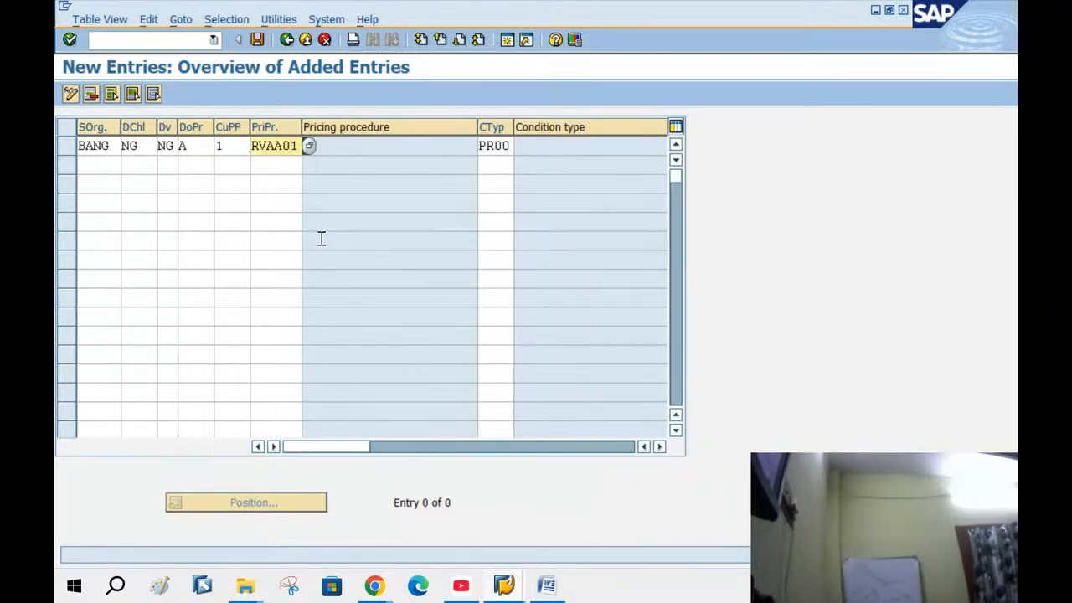
mouse_move(513, 584)
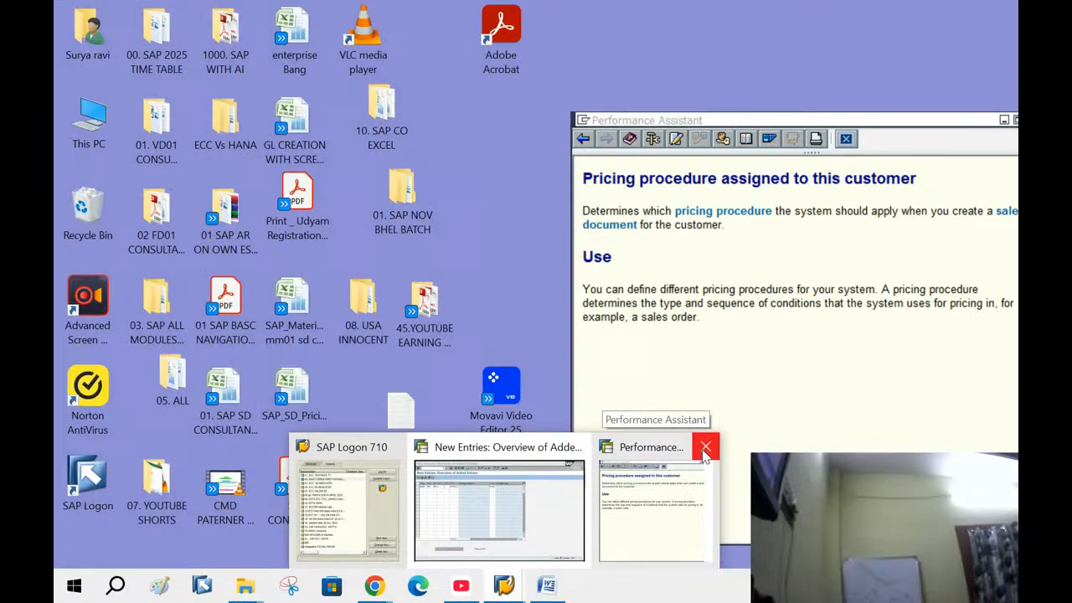
left_click(704, 449)
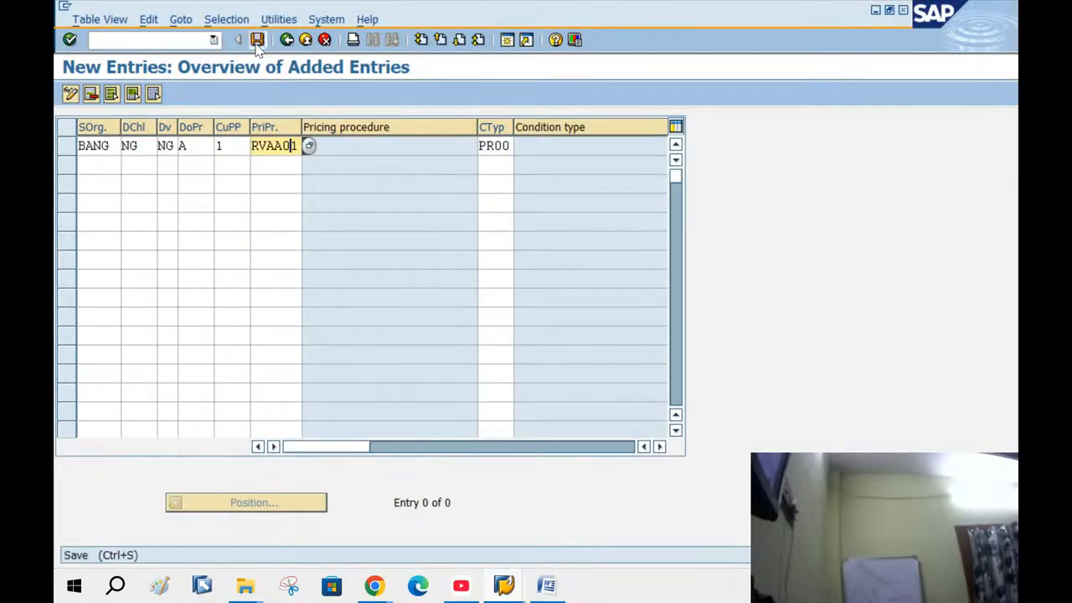
Save the BANG/NG/NG entry under a transport request and review its NG, A, 1, RVAA01 cells
left_click(257, 39)
left_click(108, 280)
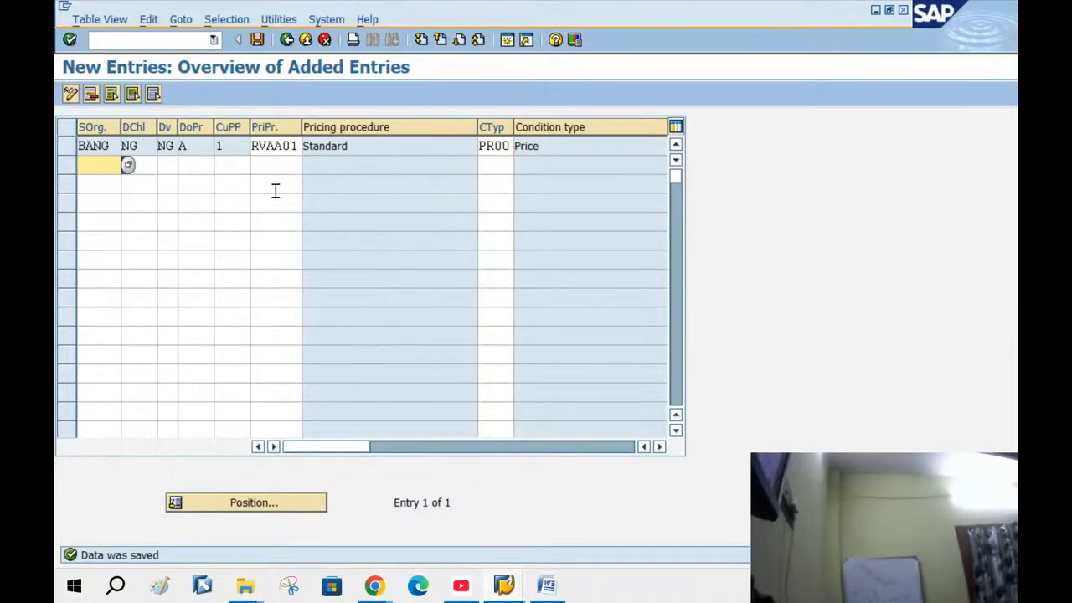
left_click(168, 147)
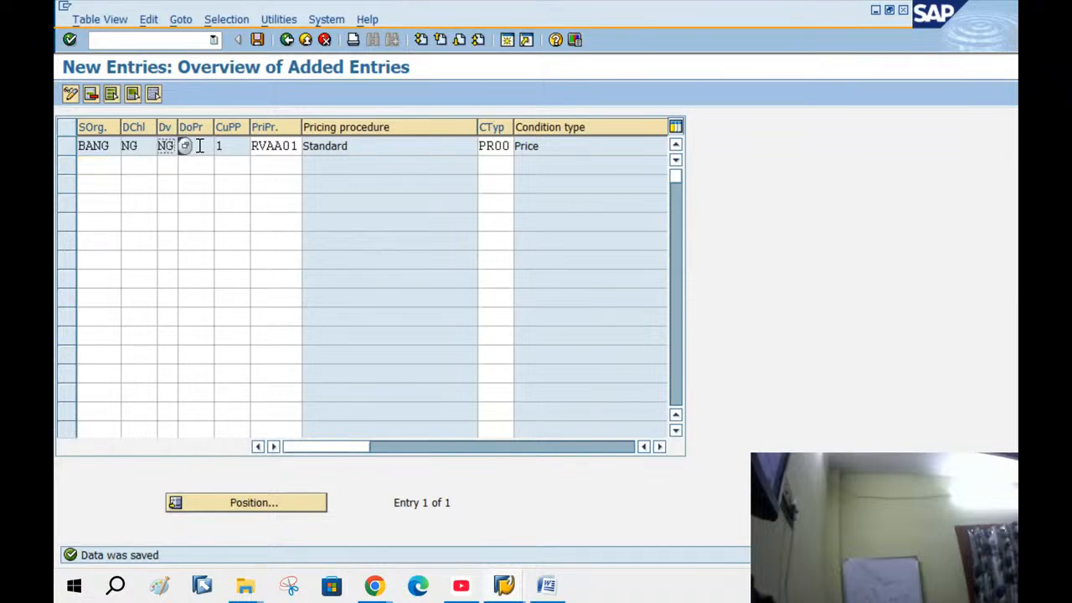
left_click(199, 145)
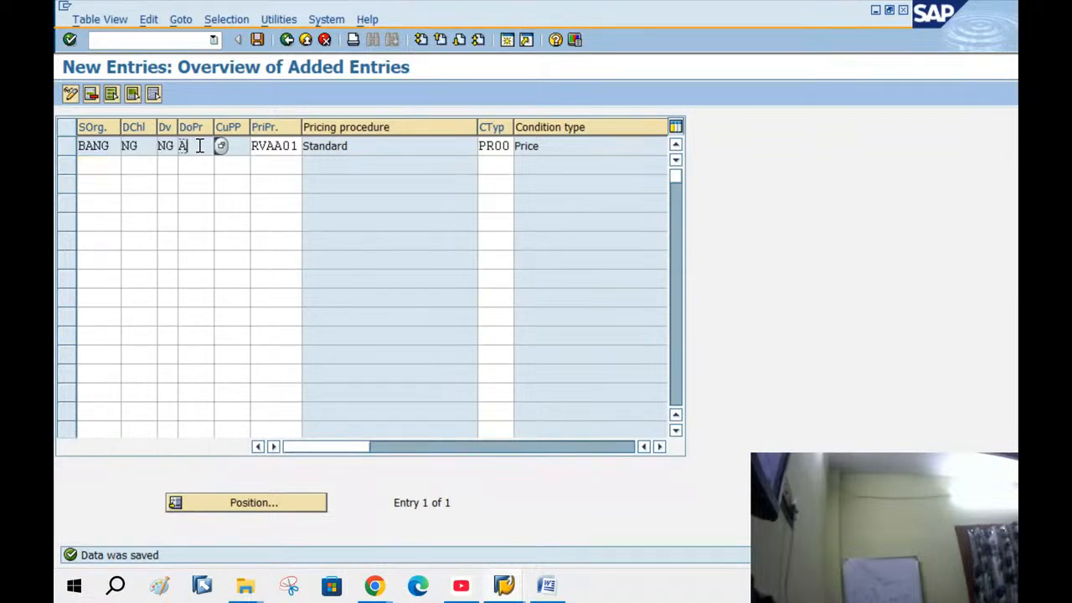
left_click(239, 148)
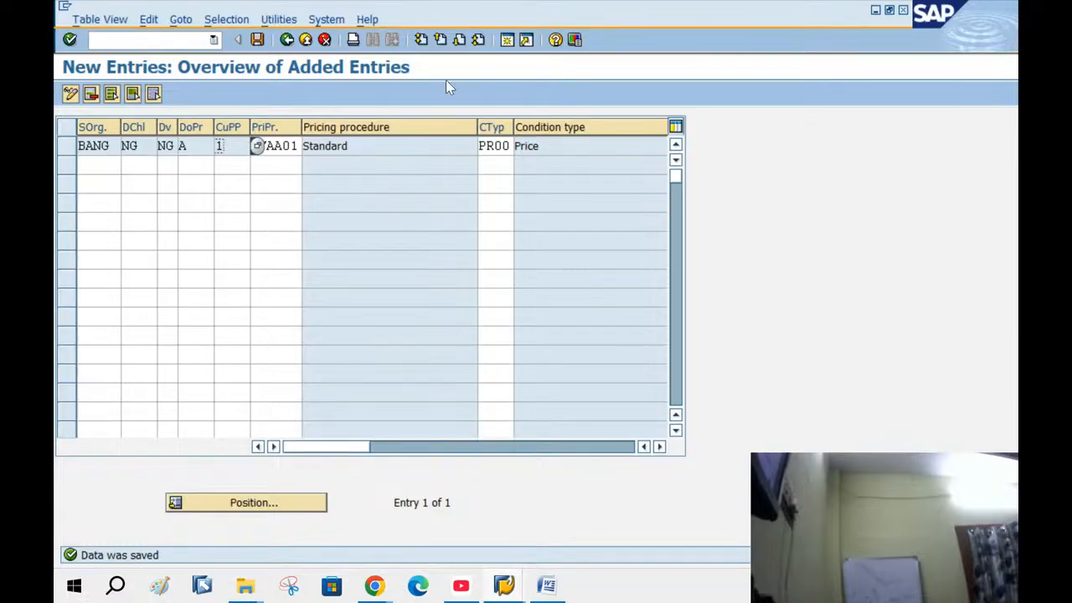
left_click(295, 146)
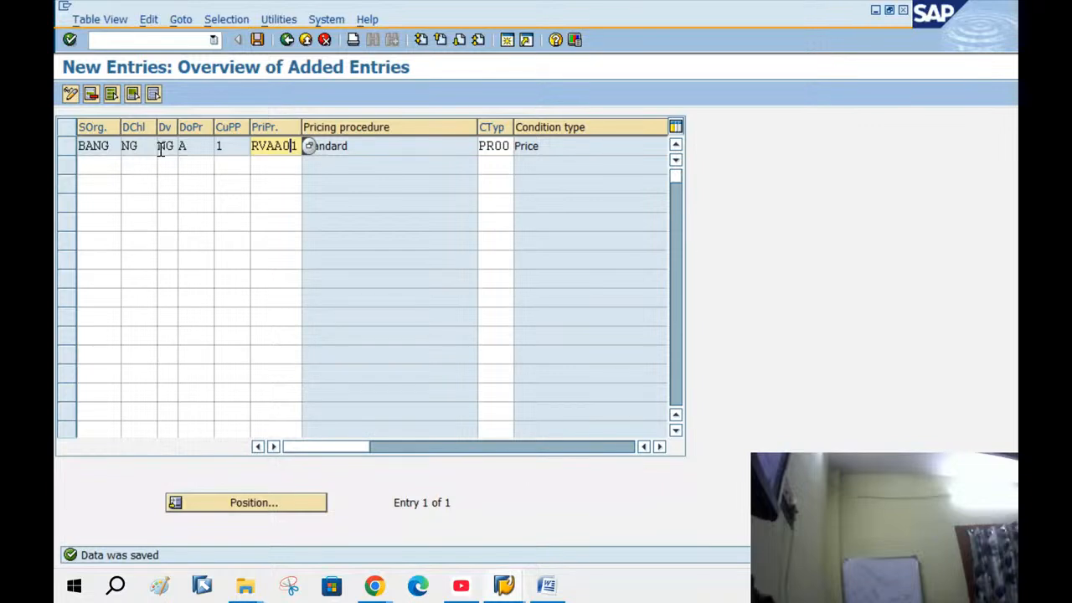
Back out to the IMG tree and collapse Pricing Control, Pricing and Basic Functions
left_click(285, 40)
left_click(286, 40)
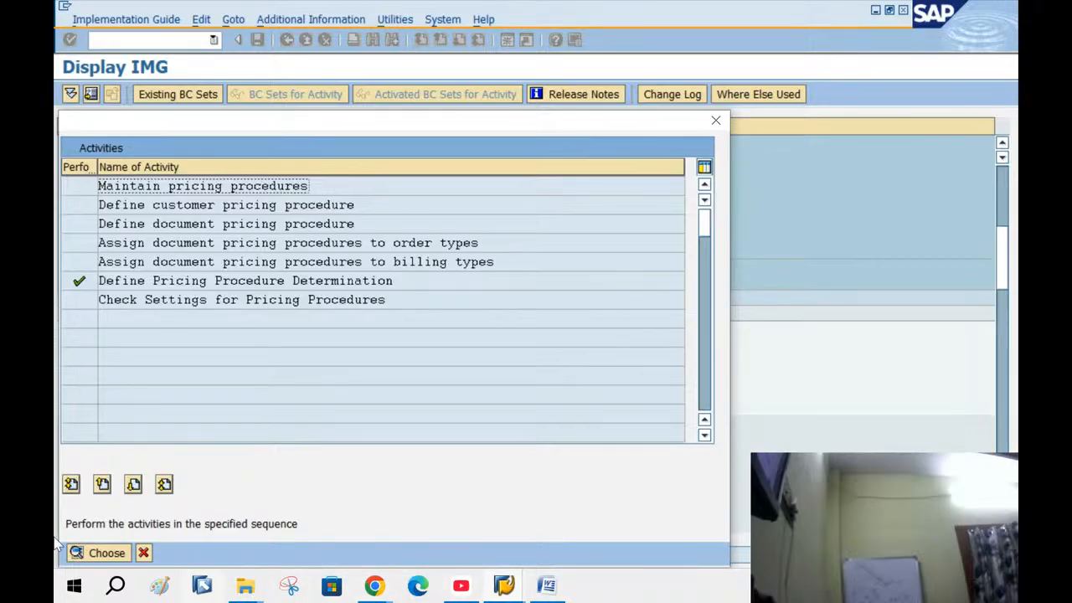
left_click(143, 553)
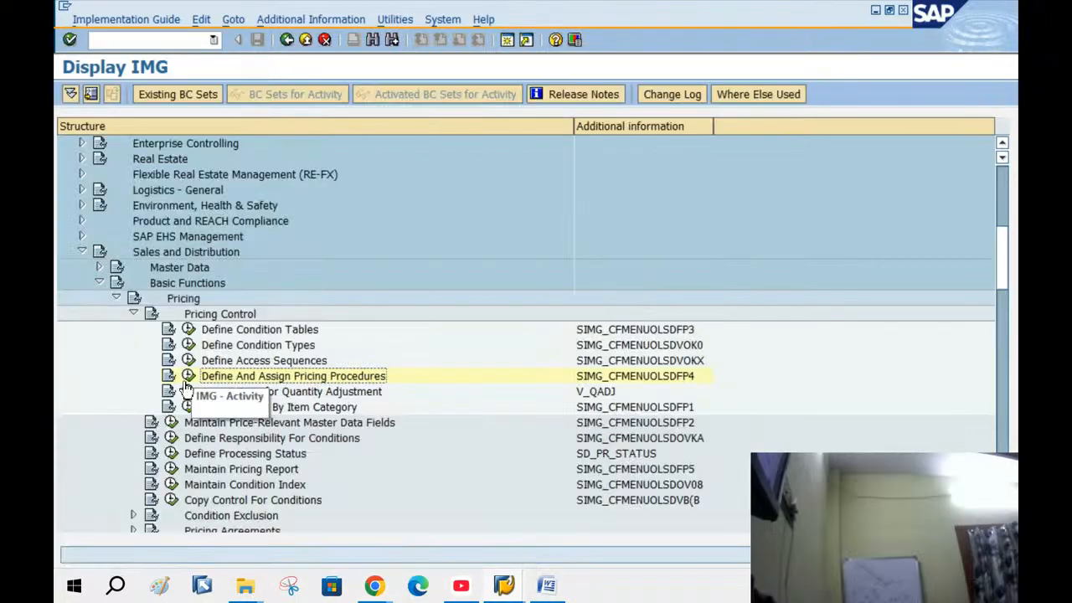
left_click(134, 314)
left_click(117, 298)
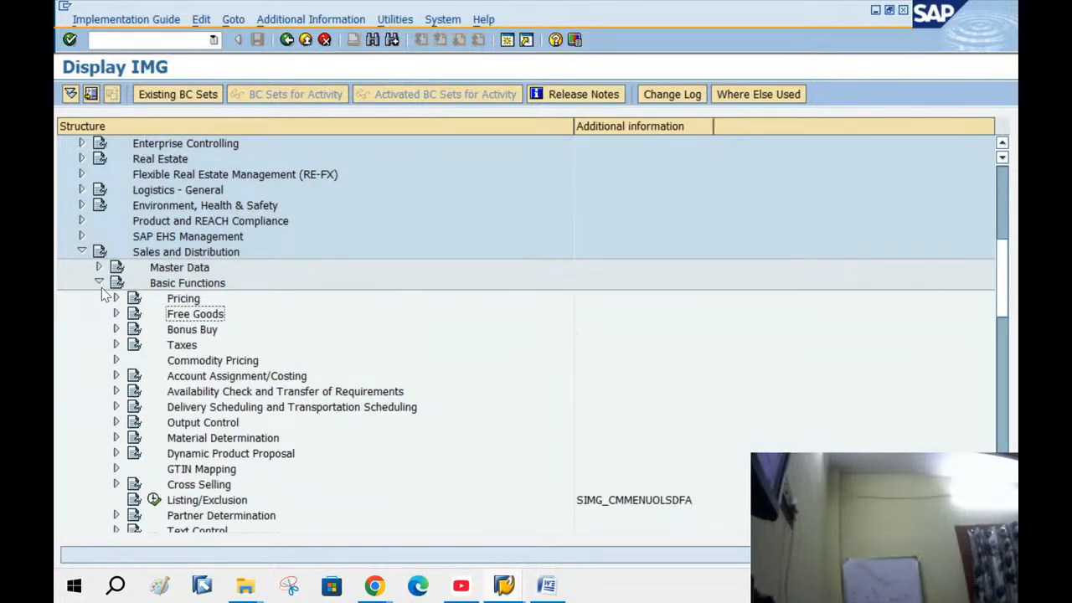
left_click(99, 284)
Check the 'SHIPPING POINT IS NOT DETERMINED' step in Word, then minimize Word
left_click(541, 587)
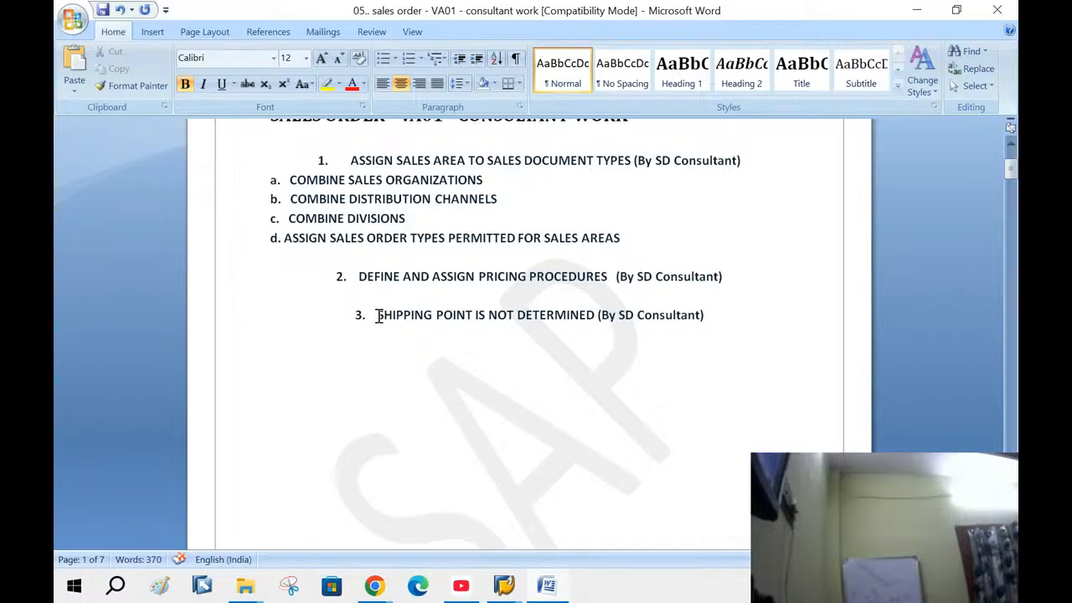
left_click_drag(377, 315, 486, 335)
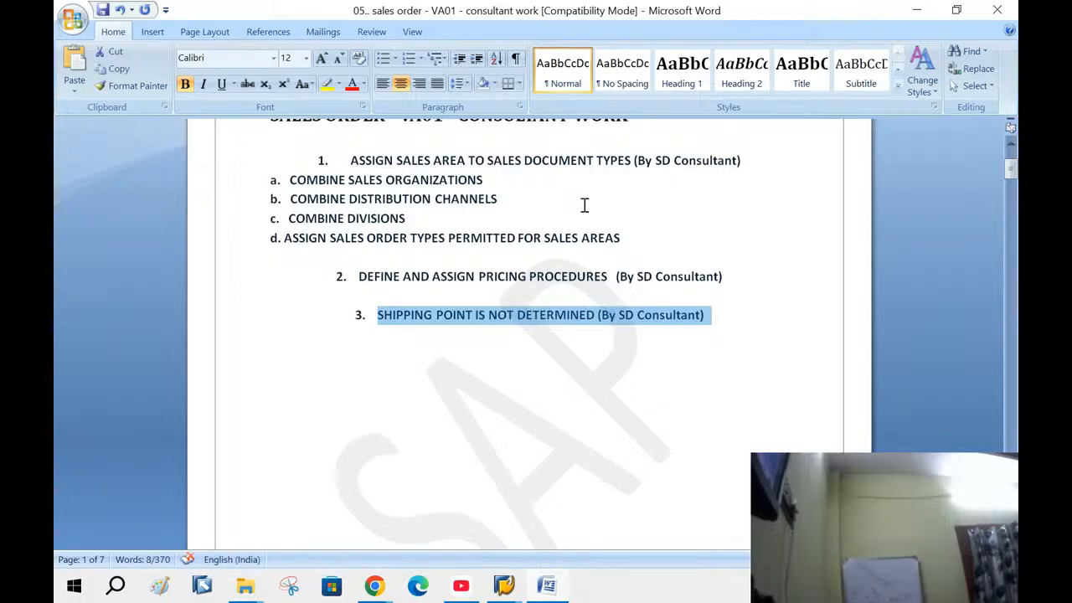
left_click(938, 12)
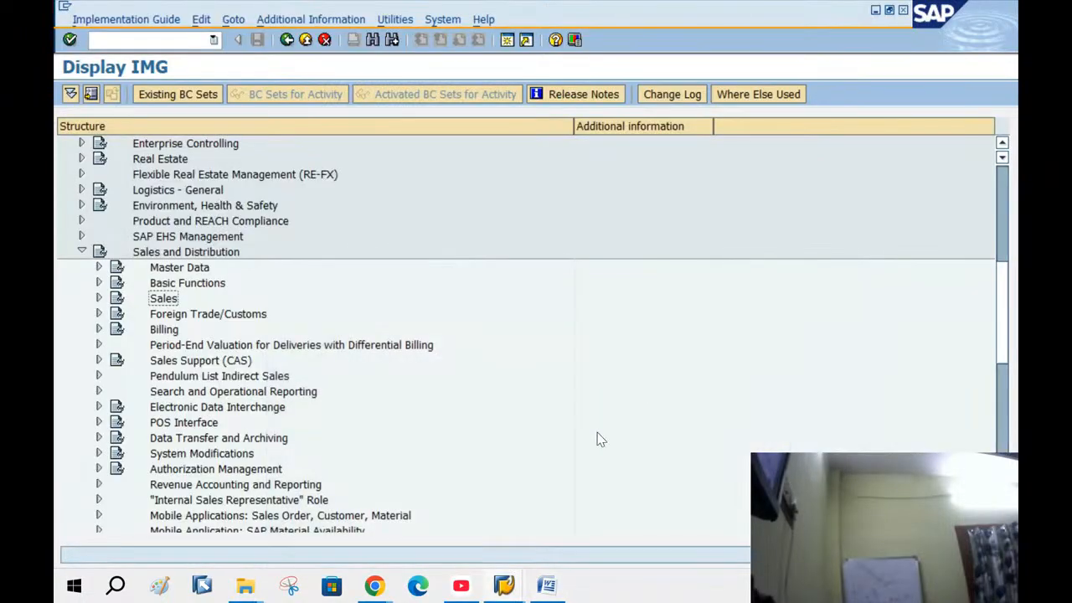
Collapse Sales and Distribution, return to Easy Access, and reopen SAP Reference IMG via SPRO
left_click(81, 252)
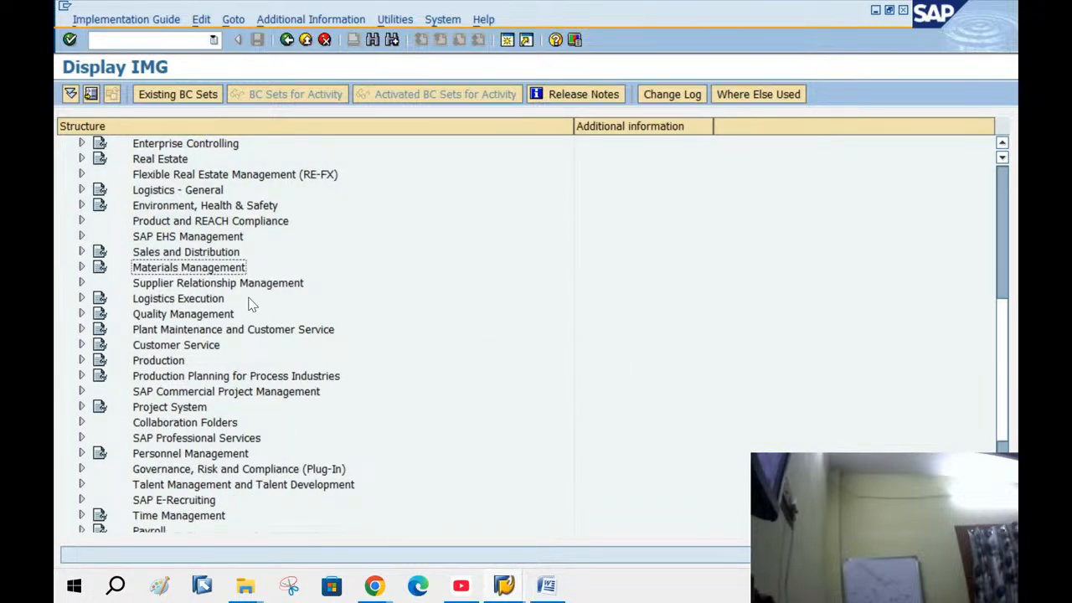
scroll(251, 304, "up", 1)
left_click(293, 40)
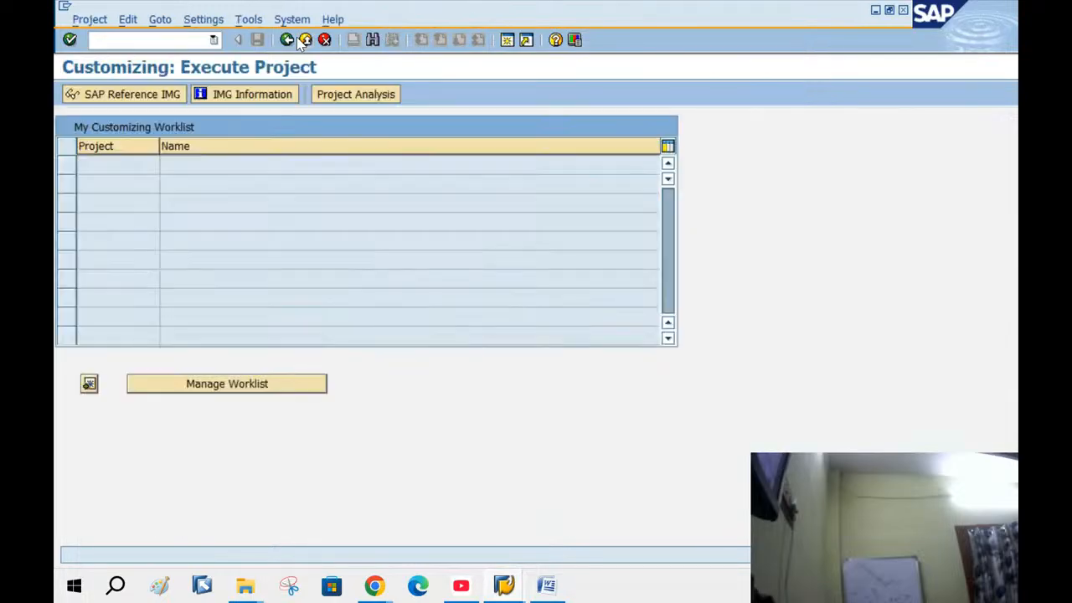
left_click(294, 40)
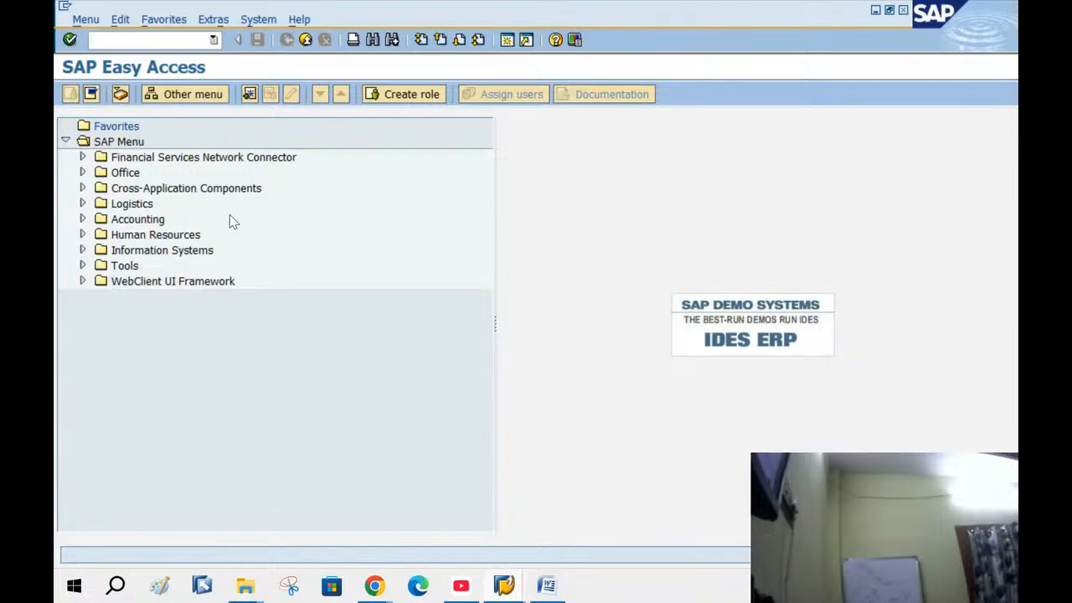
type("SPRO")
key("Return")
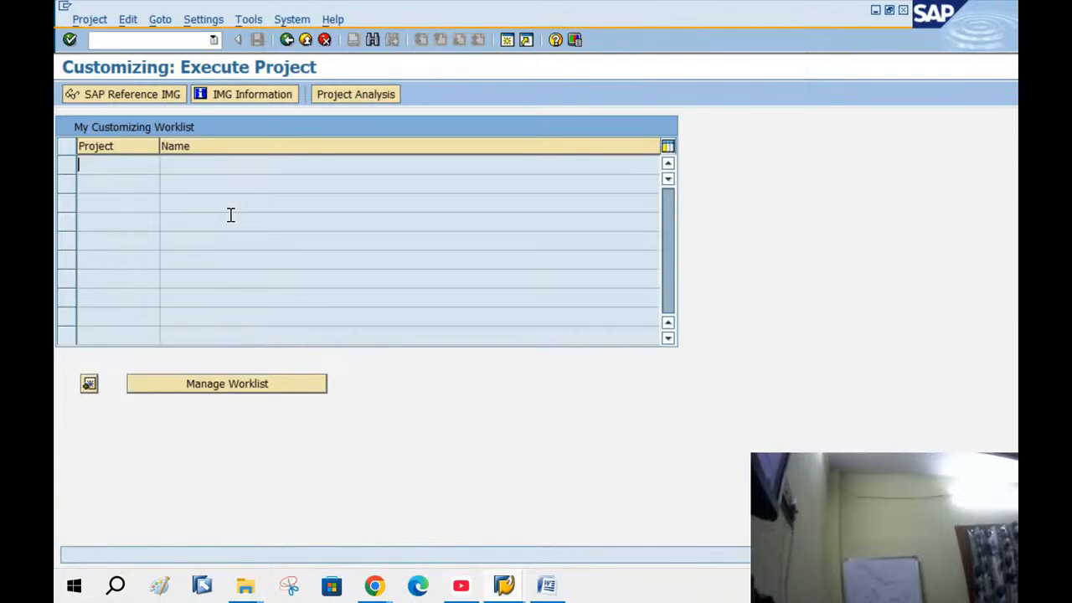
left_click(107, 95)
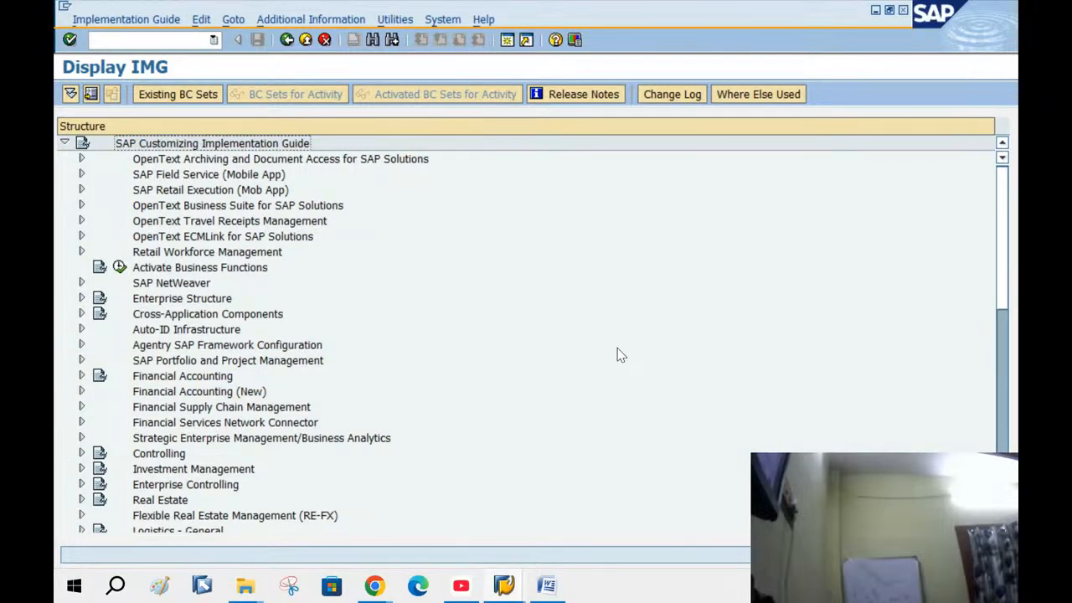
Expand Logistics Execution > Shipping > Basic Shipping Functions > Shipping Point and Goods Receiving Point Determination
scroll(618, 356, "down", 3)
scroll(620, 358, "down", 1)
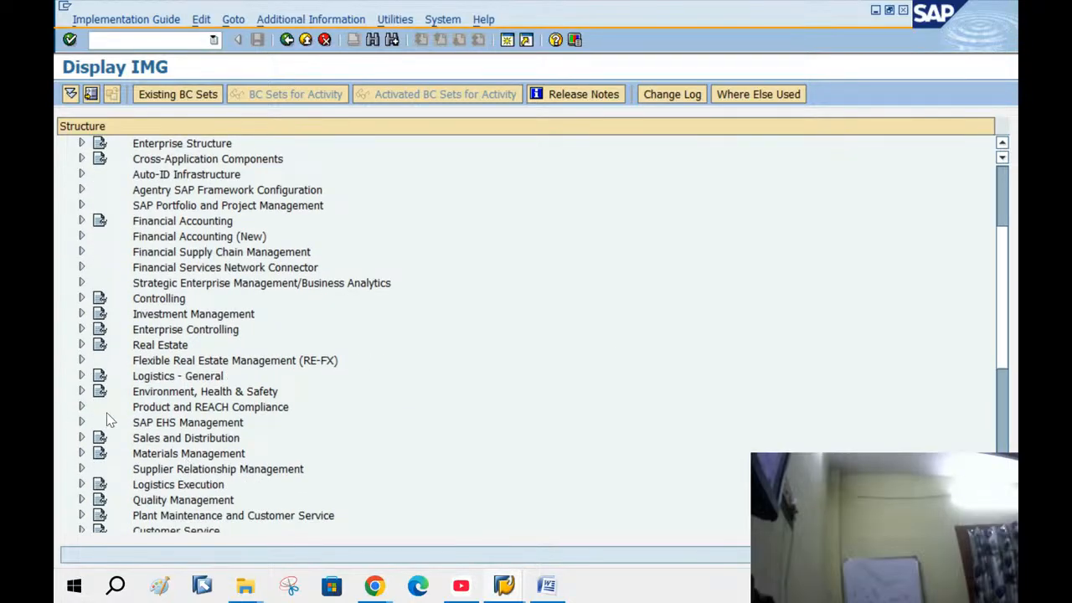
scroll(117, 470, "down", 1)
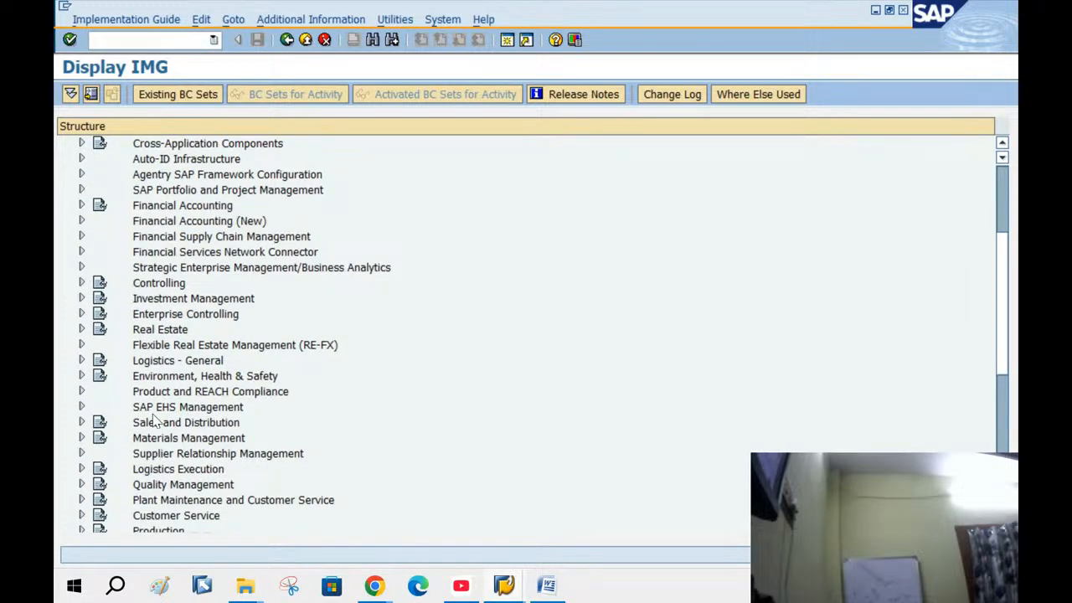
left_click(158, 471)
left_click(81, 469)
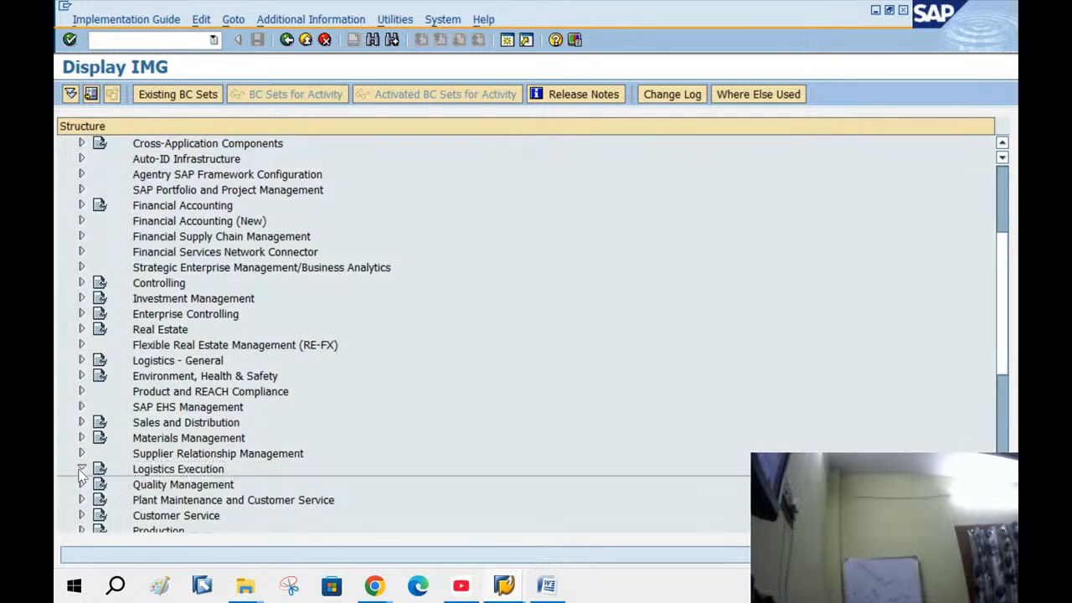
scroll(330, 310, "down", 3)
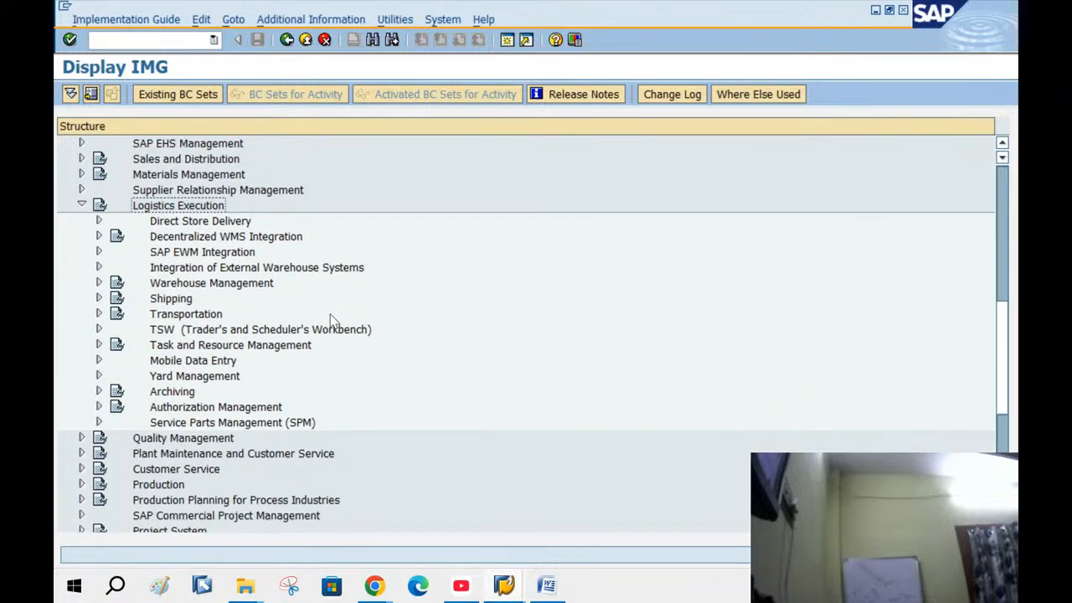
left_click(98, 299)
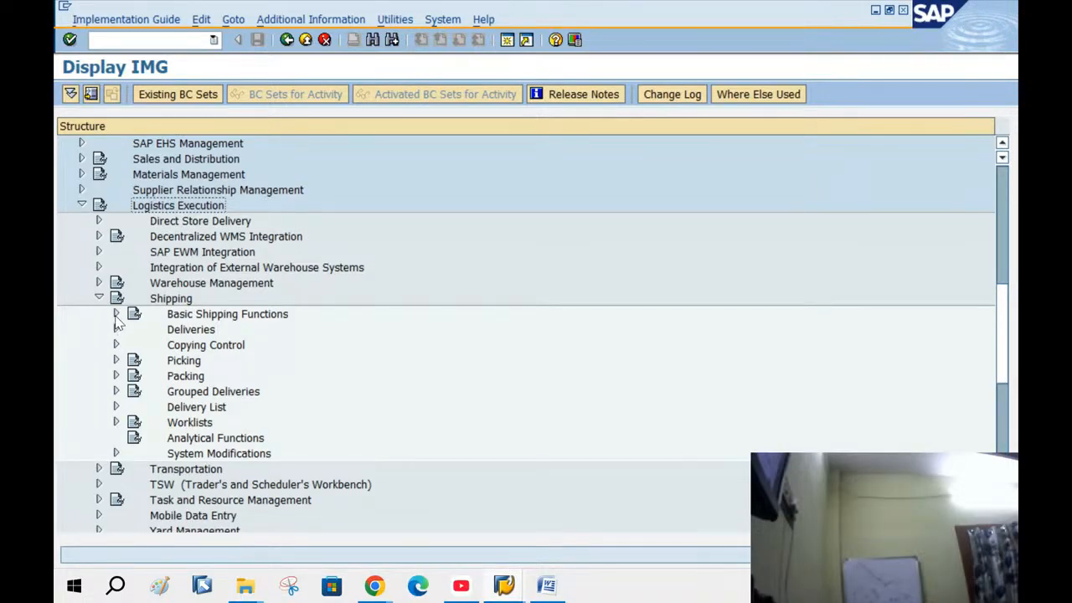
left_click(116, 315)
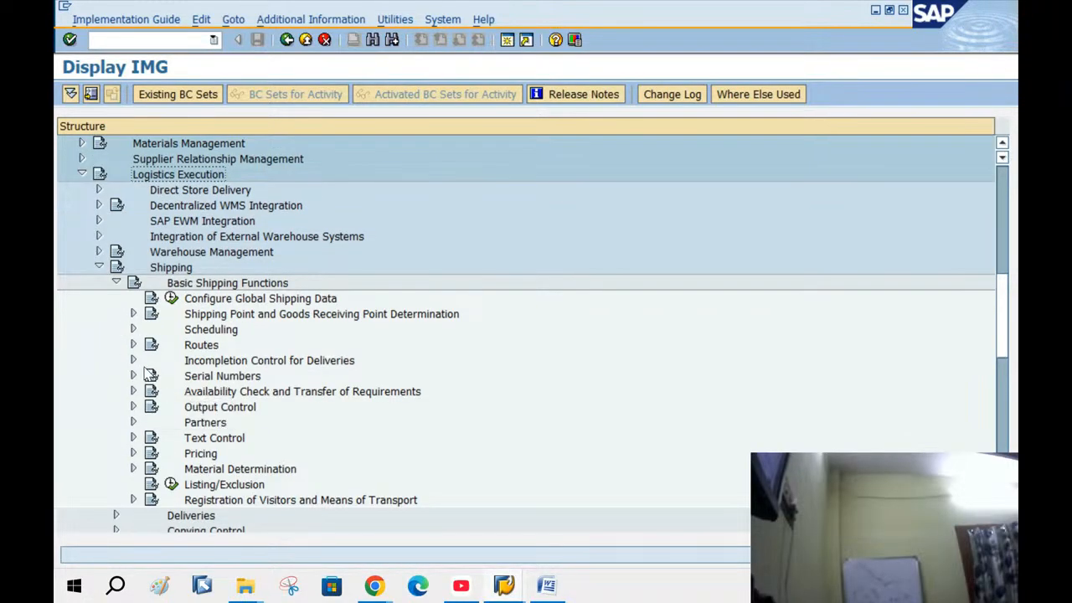
left_click(133, 315)
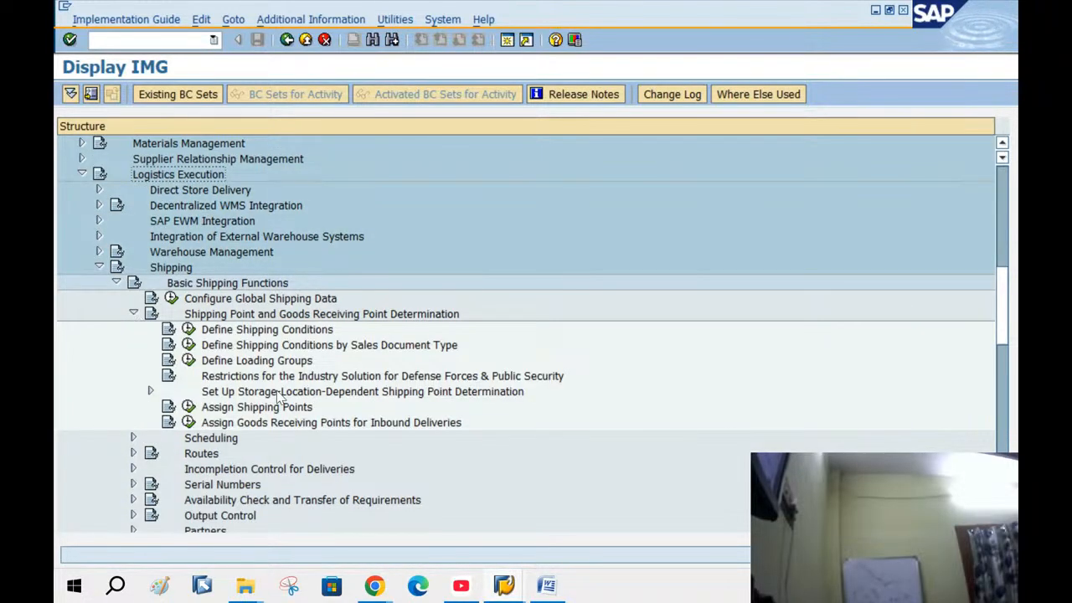
left_click(228, 414)
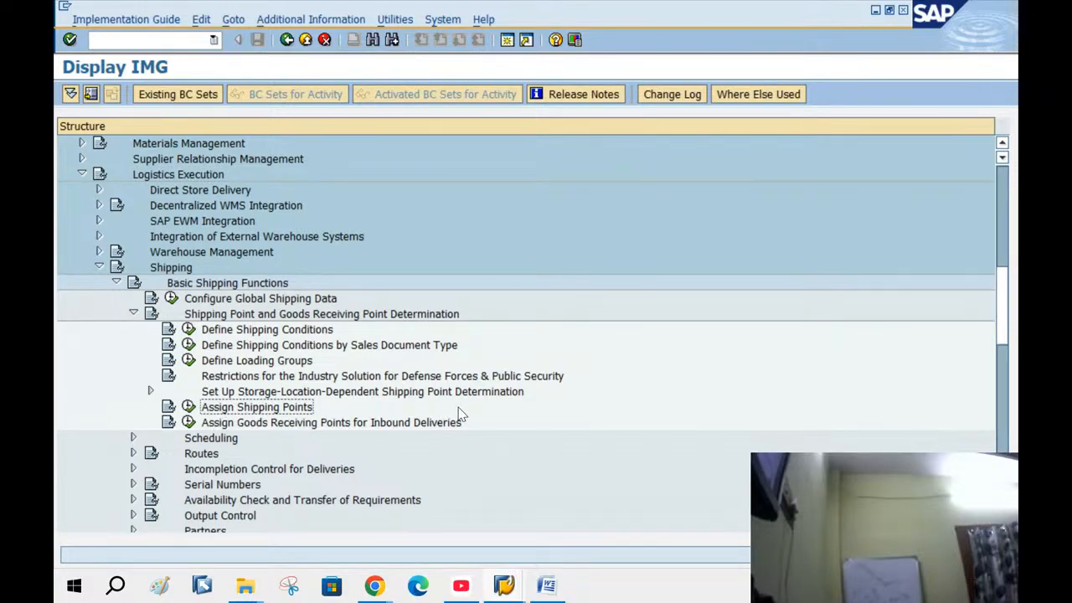
Retrace the path, selecting each node down to Assign Shipping Points
scroll(459, 414, "up", 2)
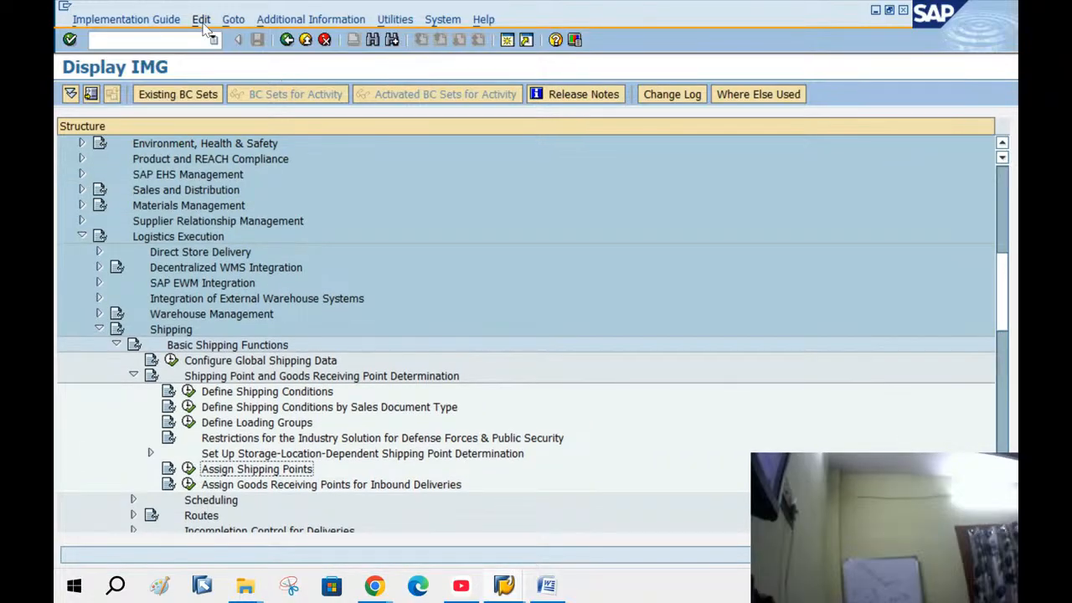
left_click(172, 238)
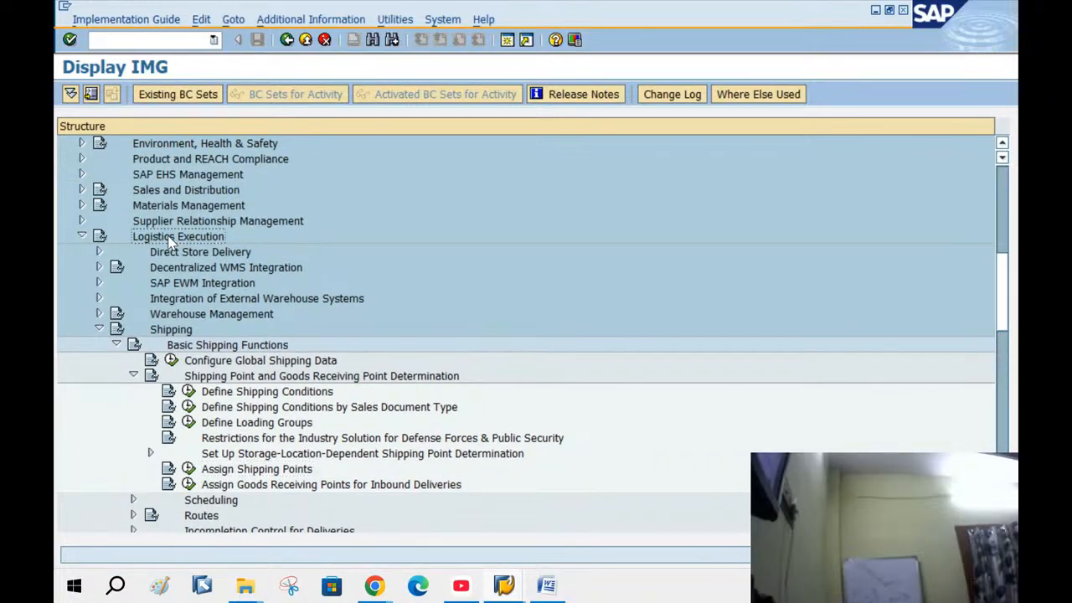
left_click(167, 334)
left_click(182, 351)
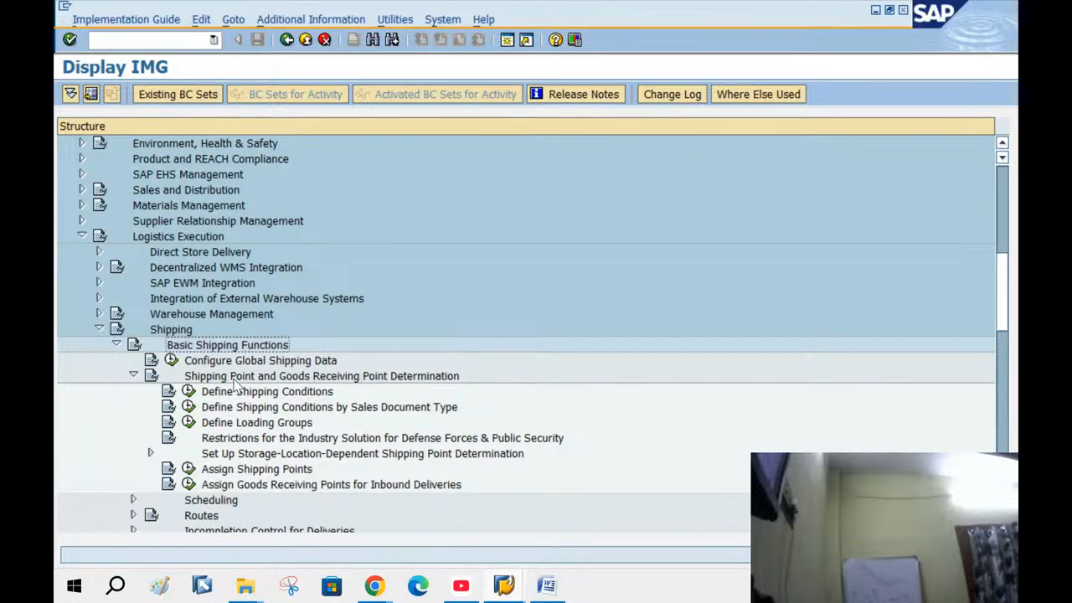
left_click(238, 381)
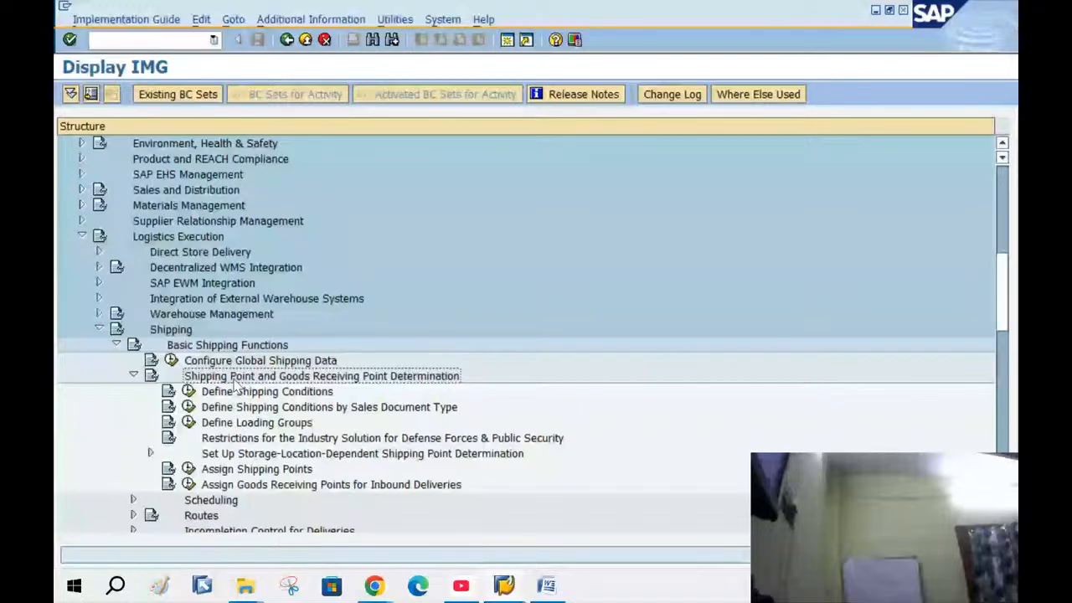
left_click(303, 470)
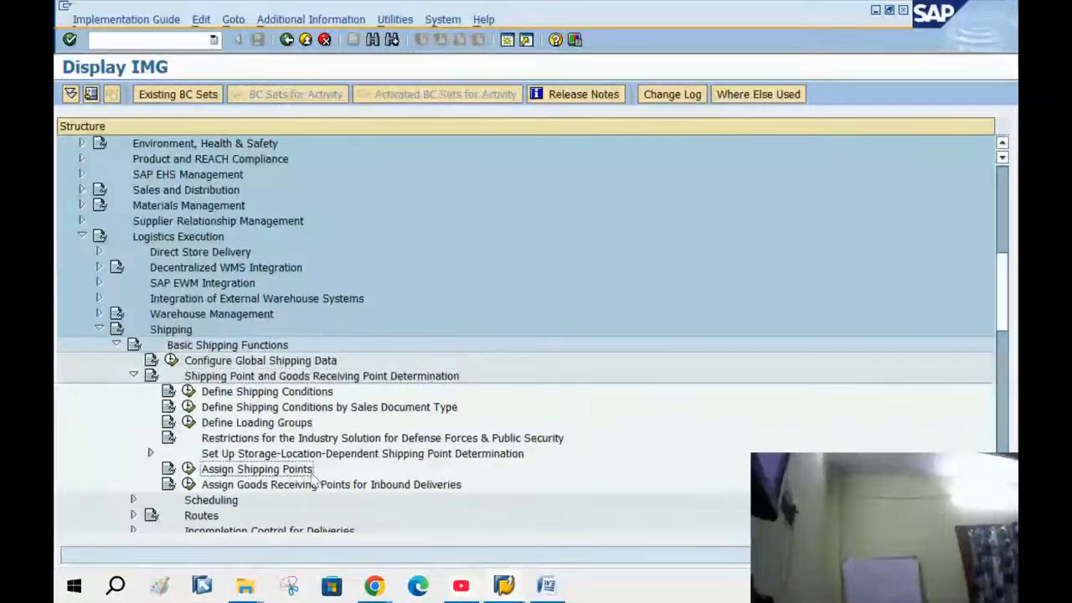
Display IMG activity keys and execute Assign Shipping Points to open the determination table
left_click(283, 18)
mouse_move(403, 39)
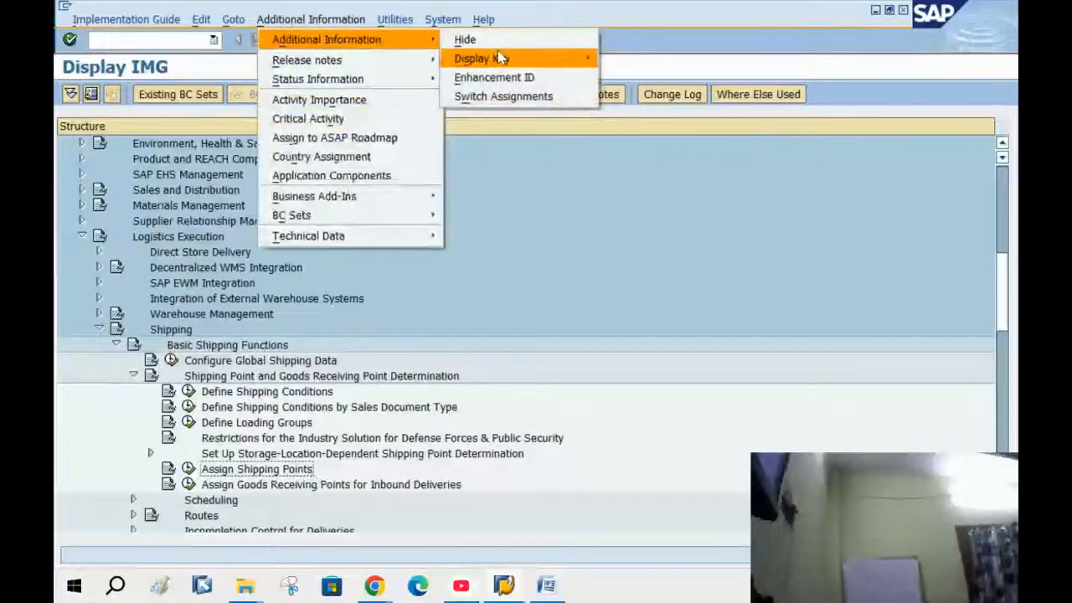
mouse_move(500, 56)
left_click(630, 77)
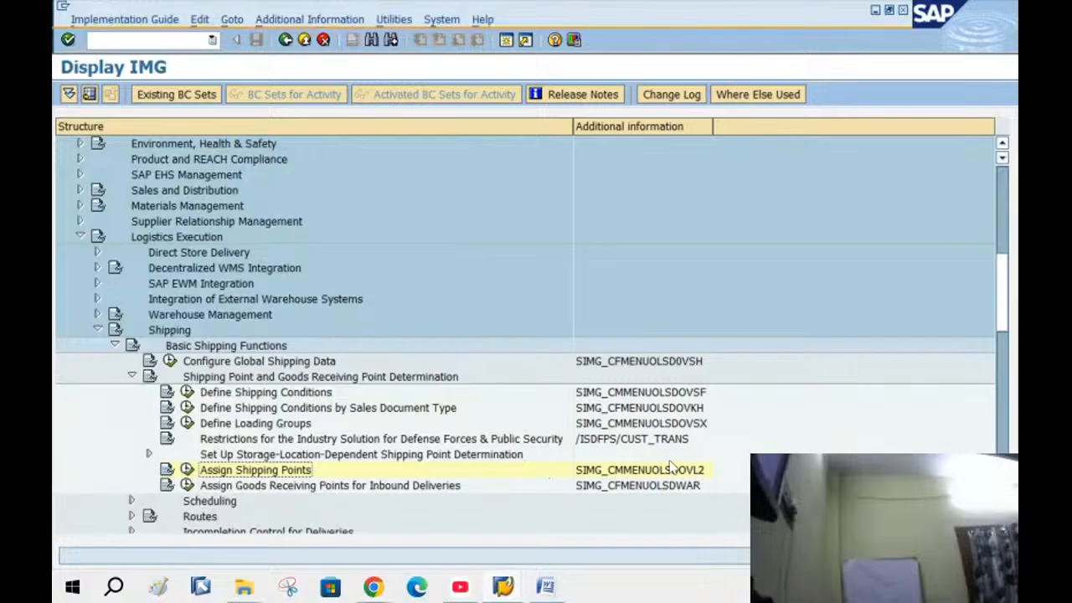
left_click(188, 469)
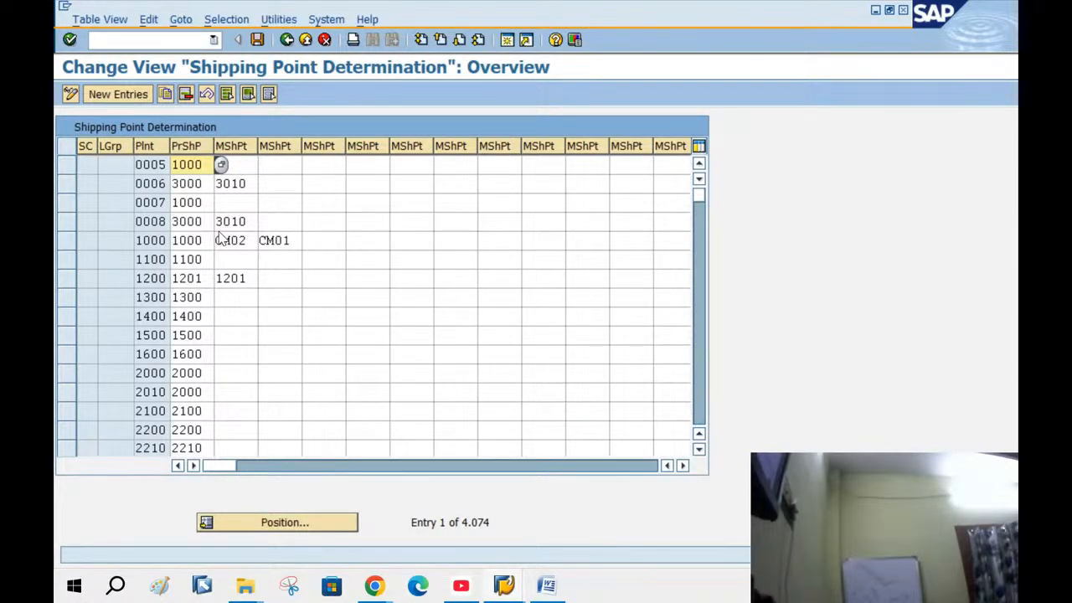
In a second session, open the customer in VD02 for sales area BANG/NG/NG
left_click(509, 42)
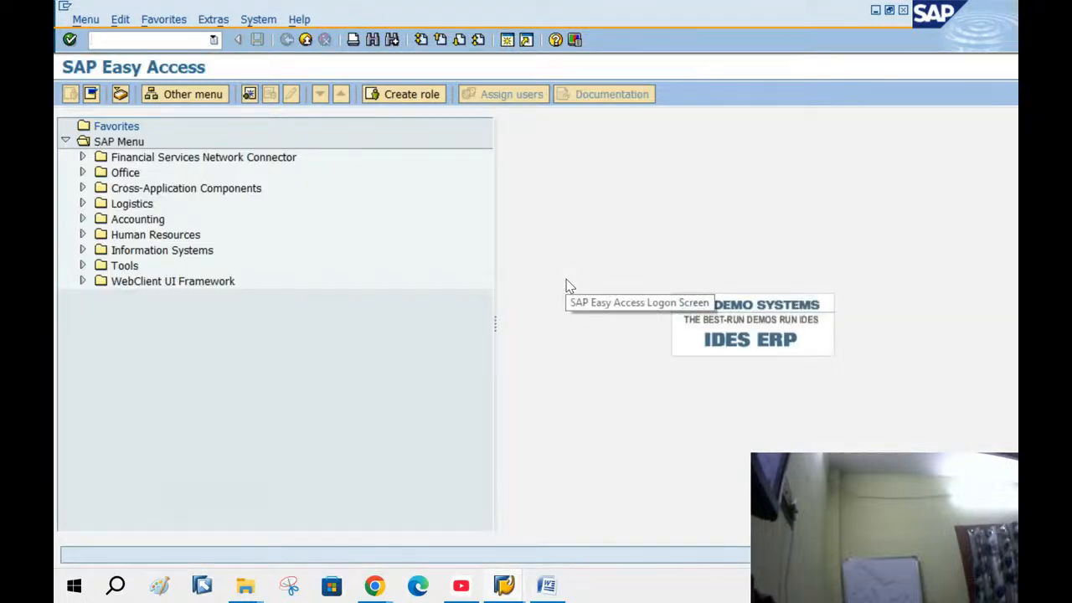
type("VD02")
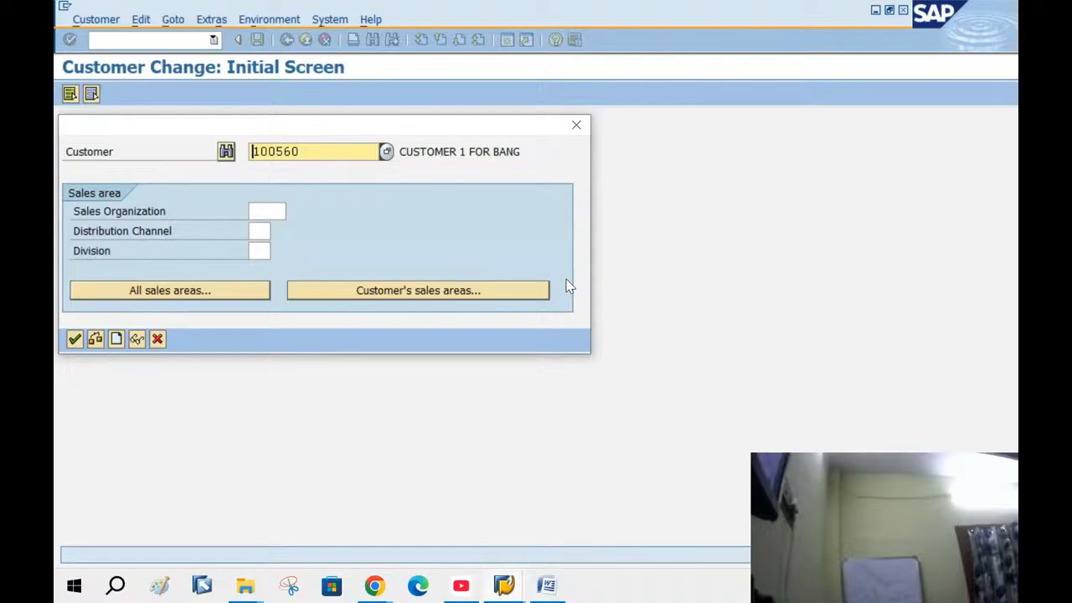
left_click(479, 290)
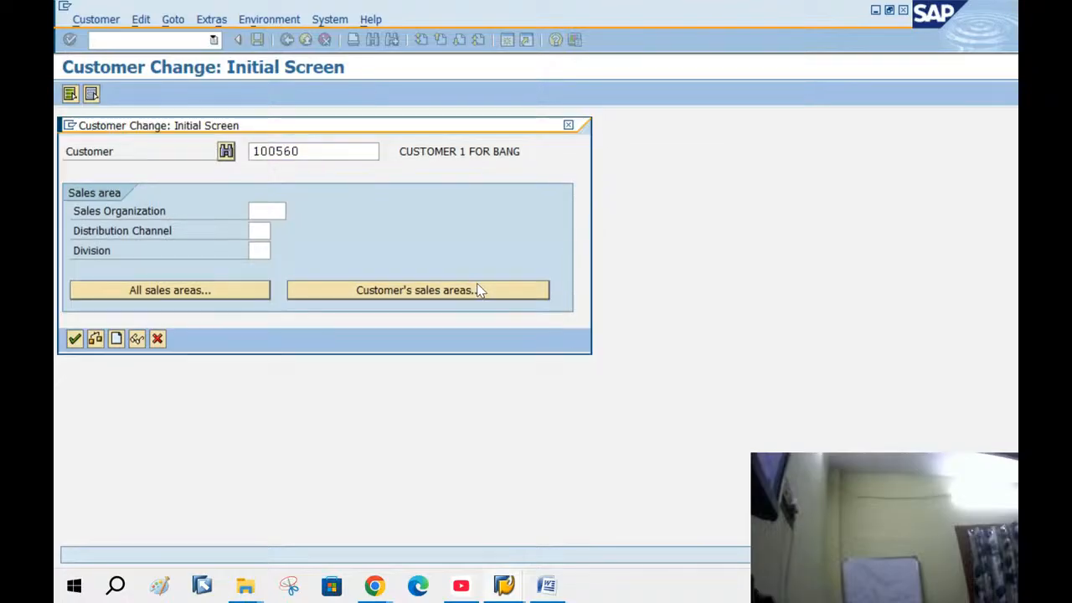
double_click(263, 249)
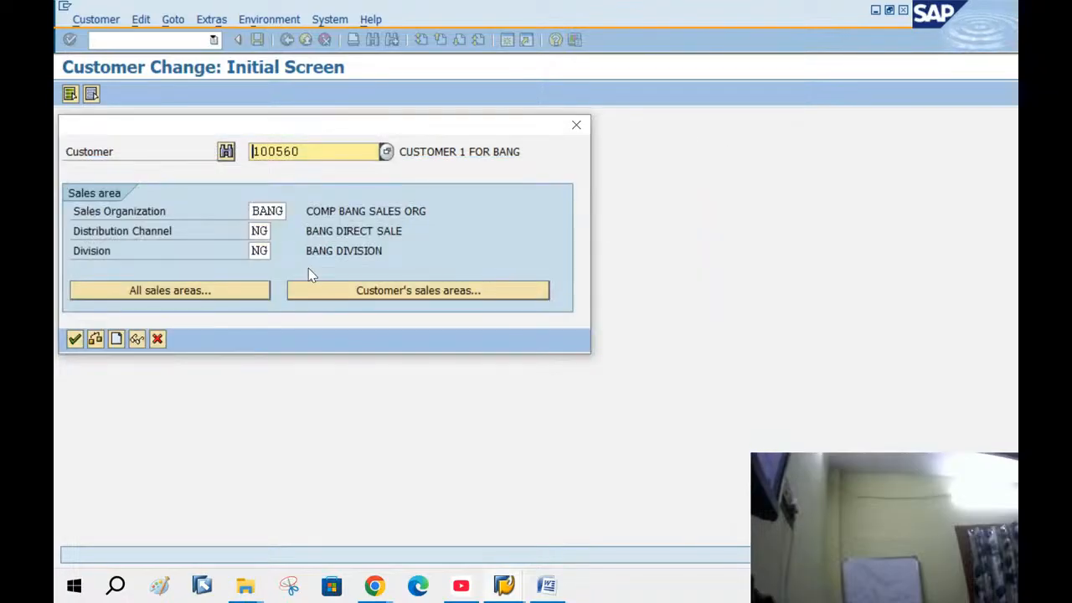
key("Return")
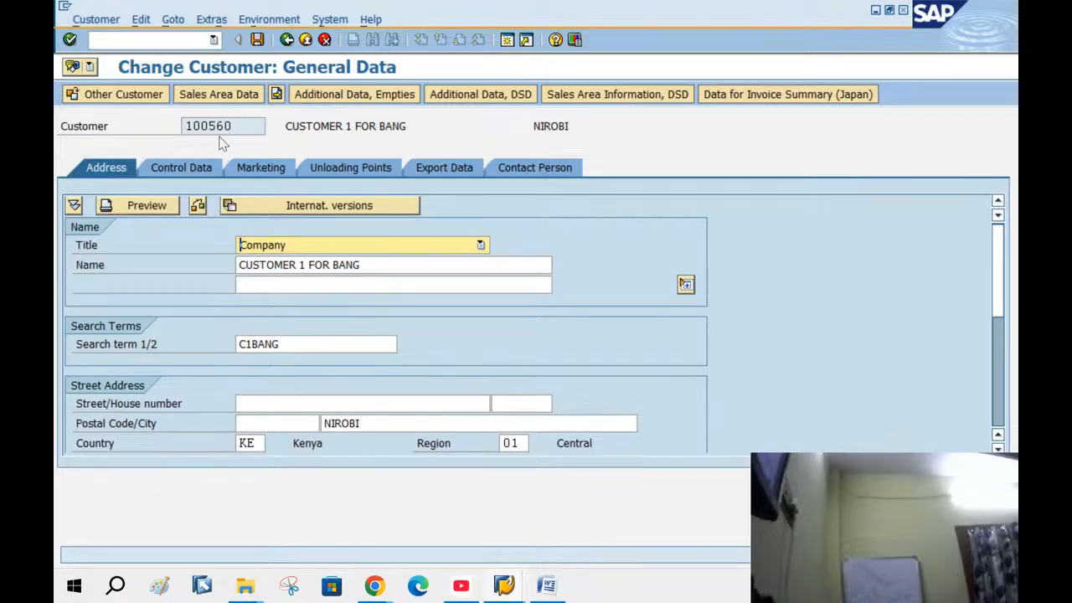
Set the customer's sales-area shipping condition to 02 Standard
left_click(212, 94)
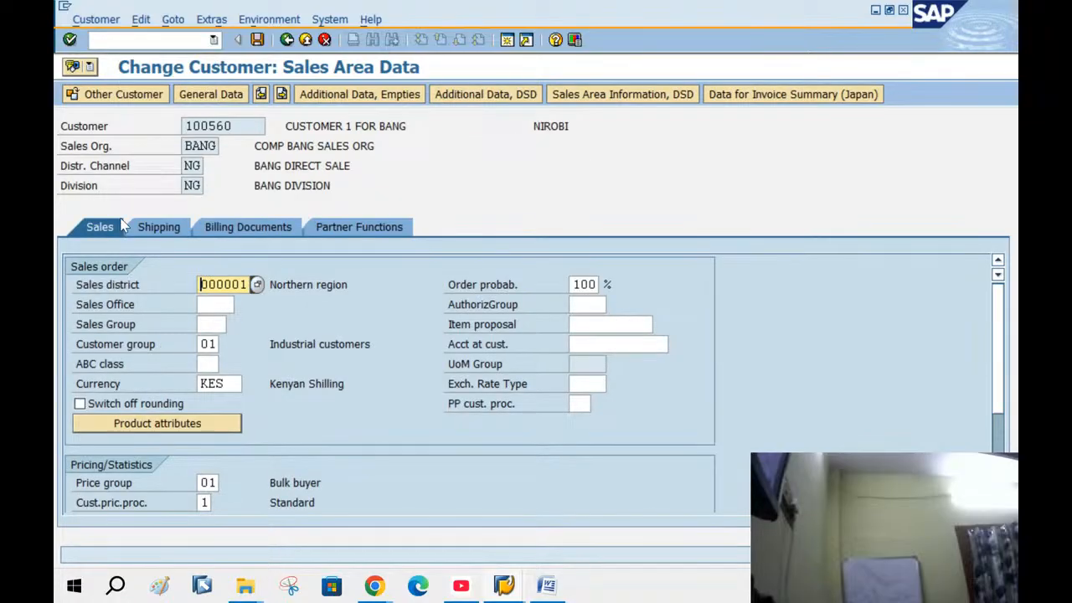
left_click(151, 228)
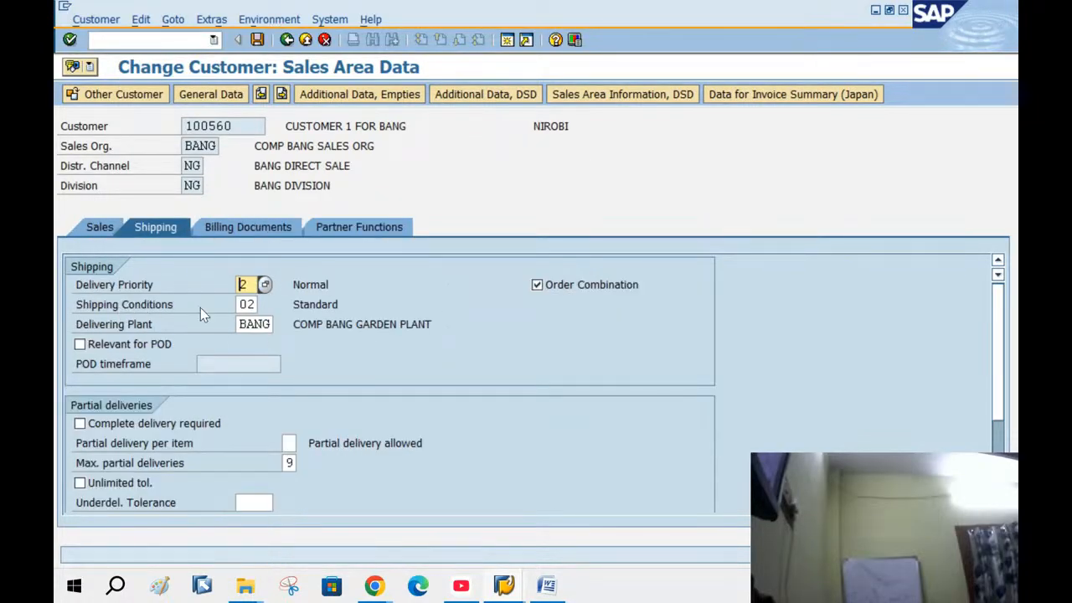
left_click(241, 305)
left_click(265, 306)
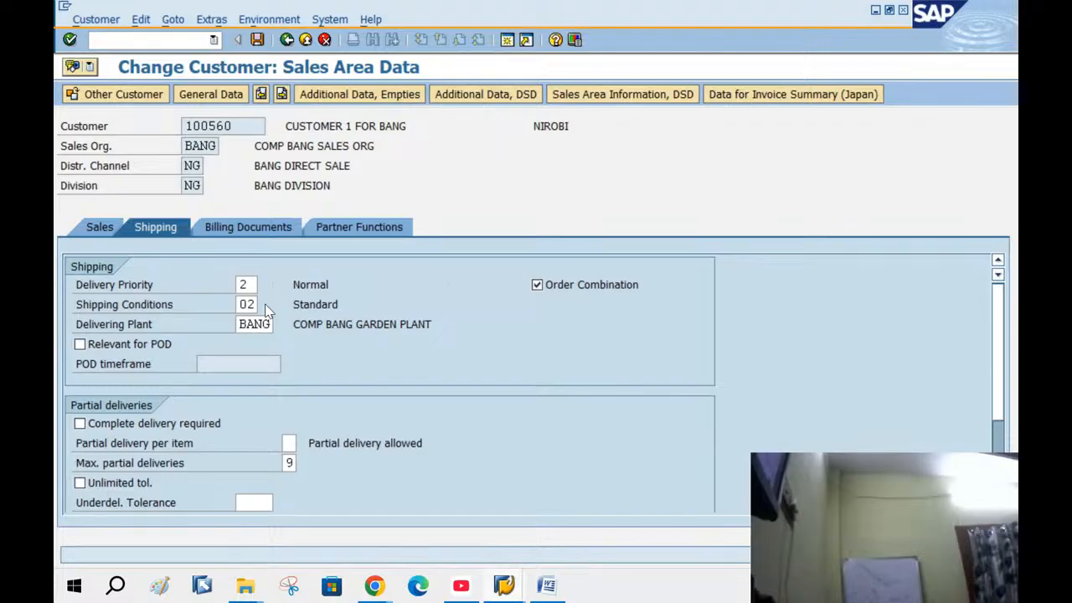
left_click(280, 268)
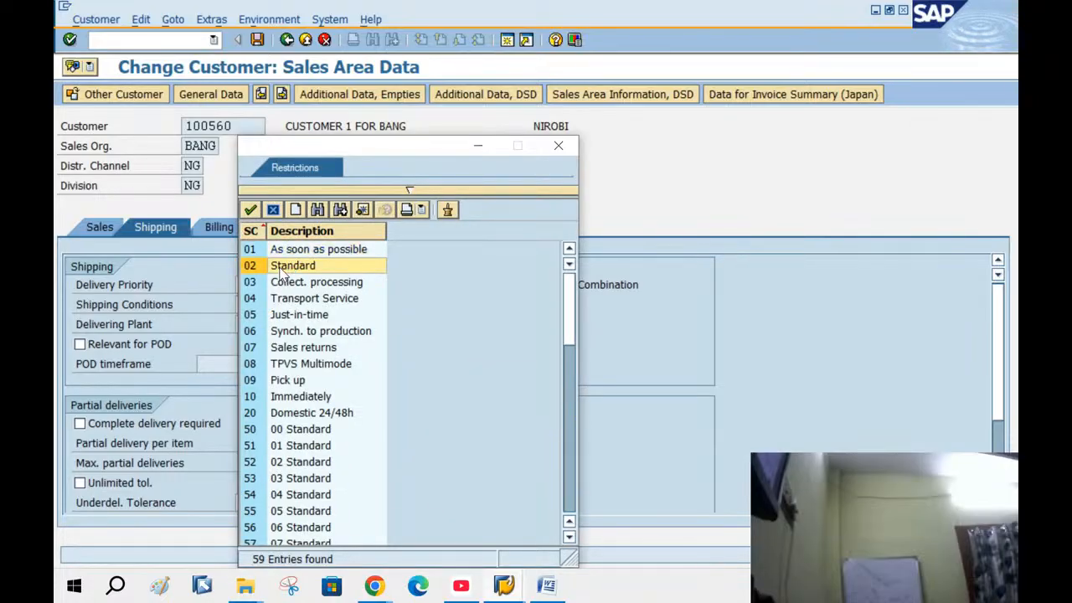
double_click(280, 269)
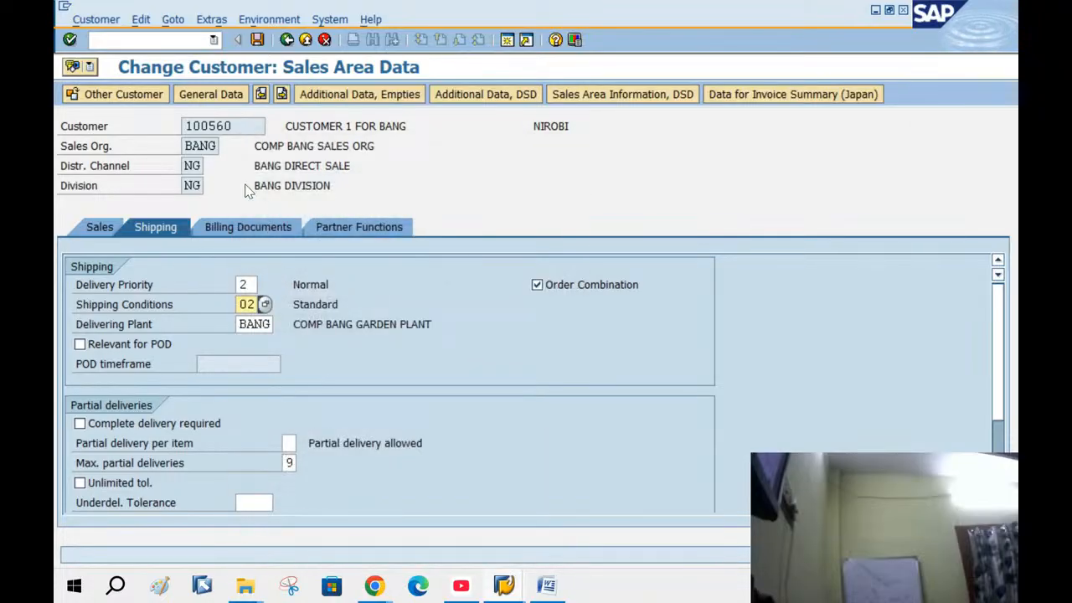
Go back to the customer initial screen and return to the Shipping Point Determination window
left_click(287, 40)
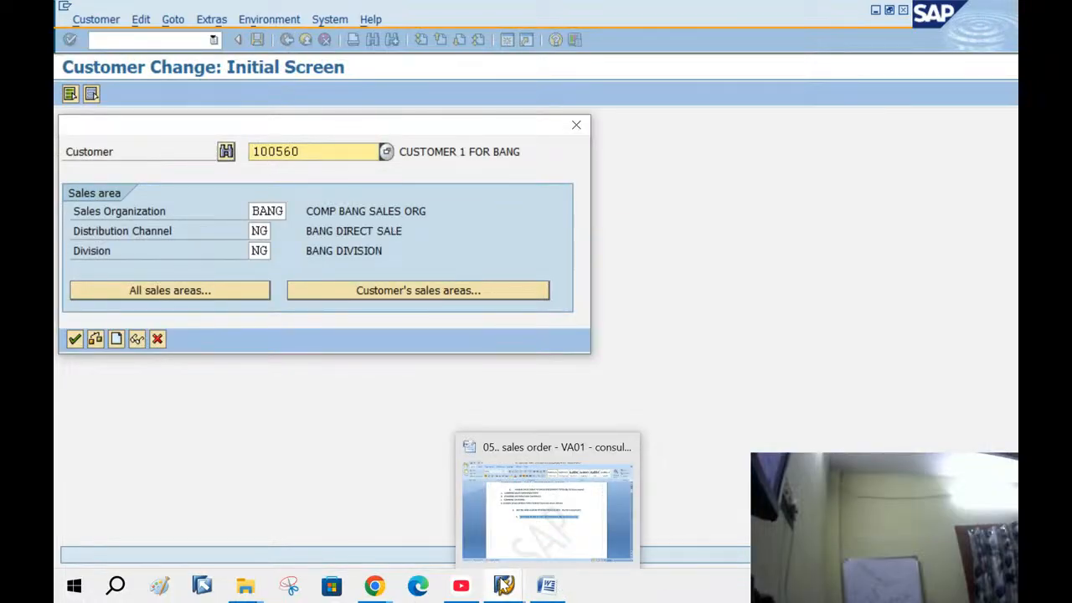
mouse_move(504, 584)
left_click(477, 505)
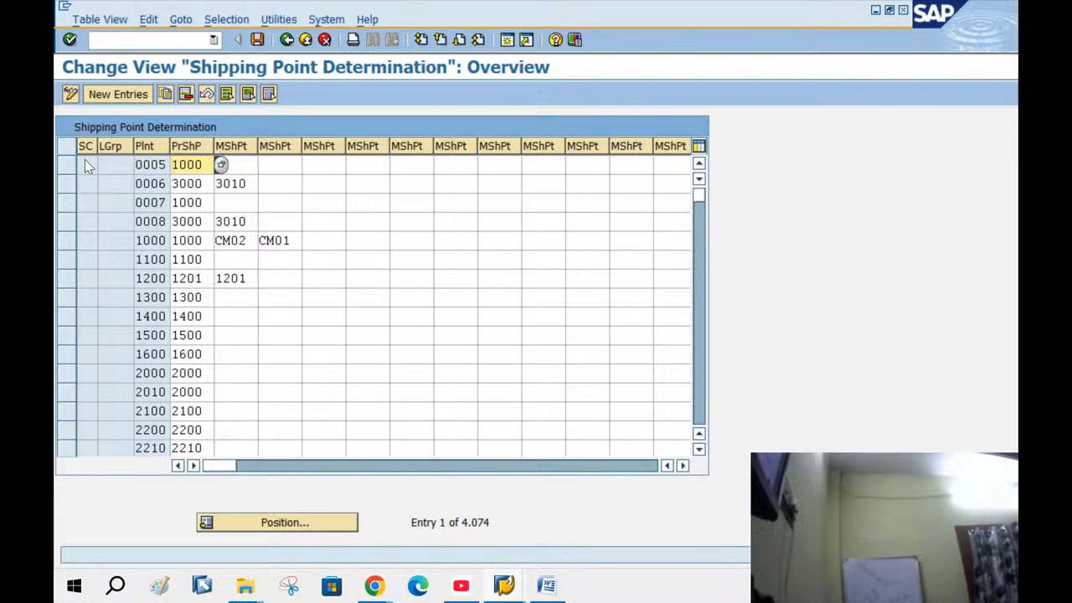
left_click(117, 146)
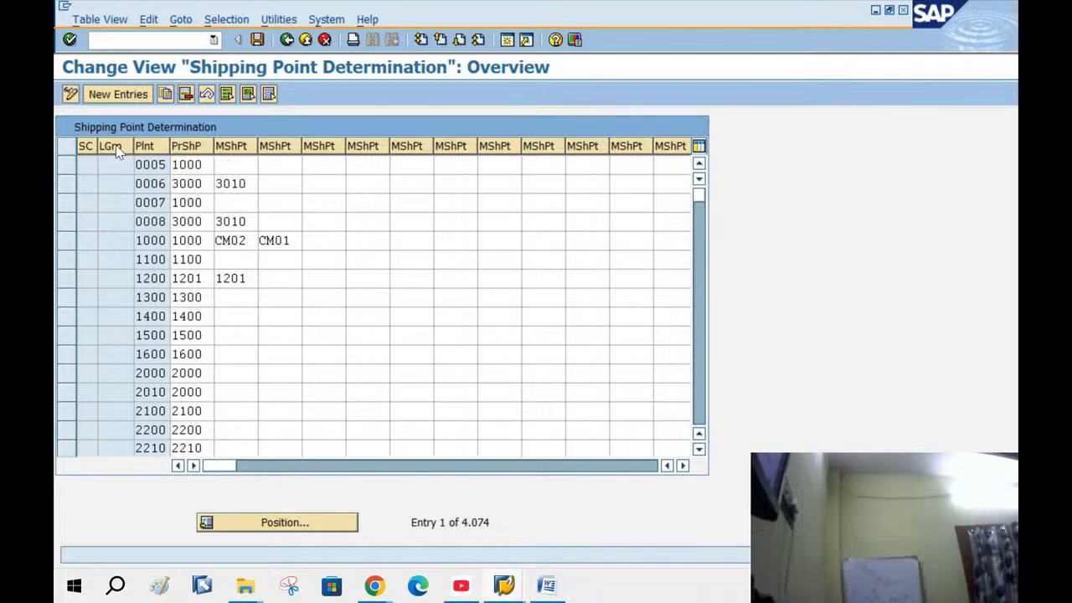
Switch to the Customer Change session and cancel its dialog
left_click(500, 587)
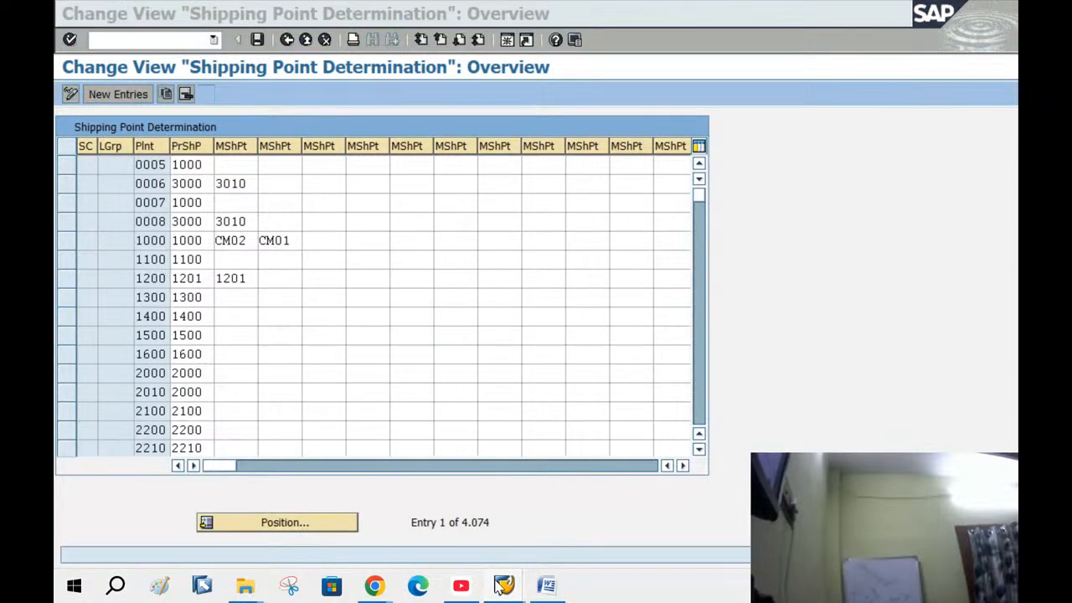
left_click(614, 522)
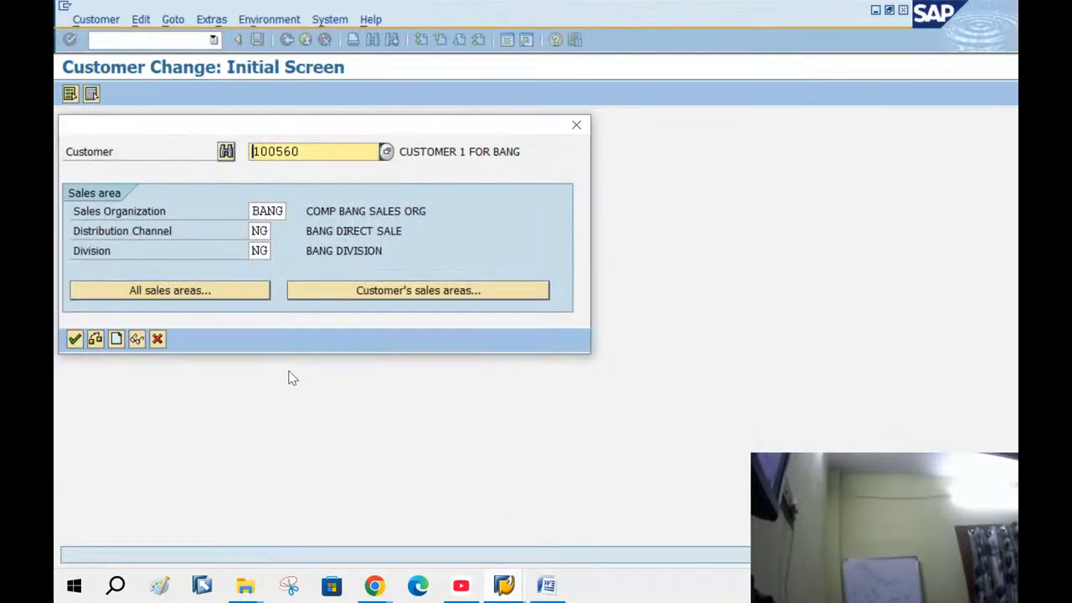
left_click(161, 337)
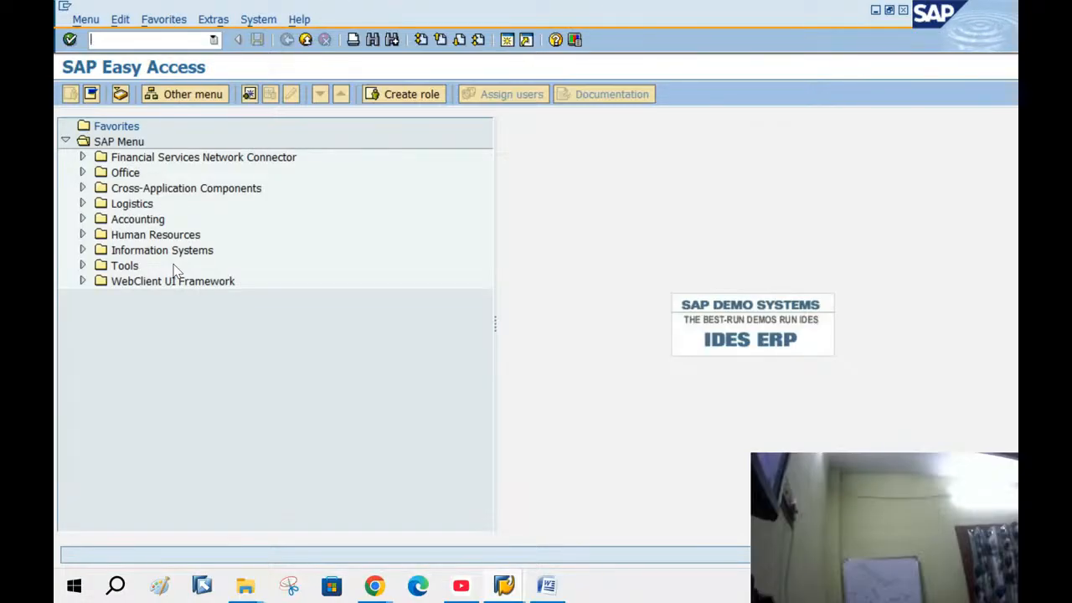
Run /NMM02 and choose material 50066092 from the recent entries
type("/NMM02")
key("Return")
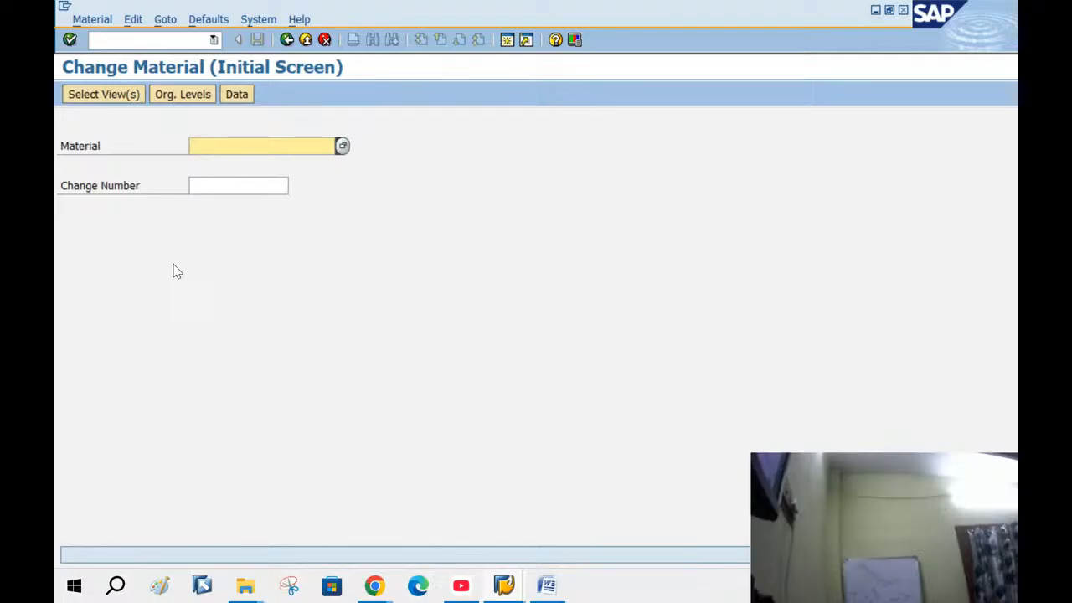
type("50")
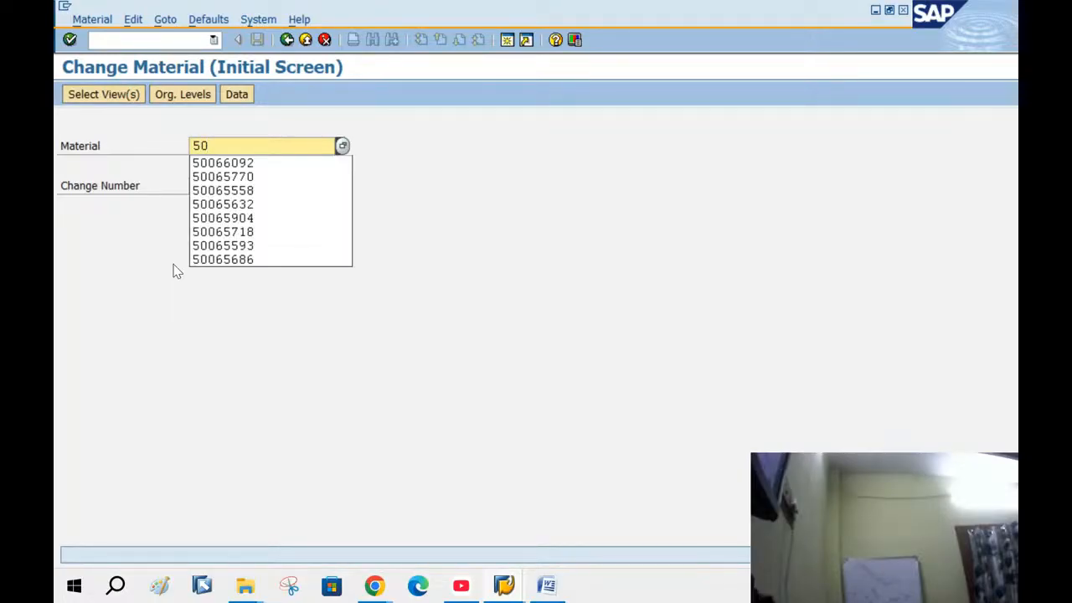
left_click(237, 164)
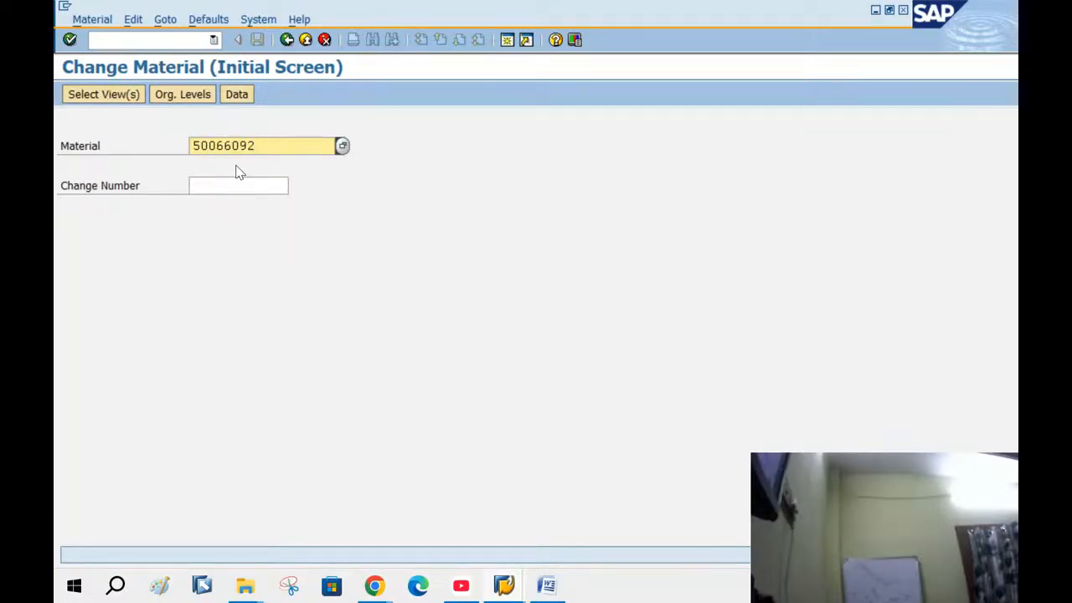
key("Return")
key("Return")
key("Return")
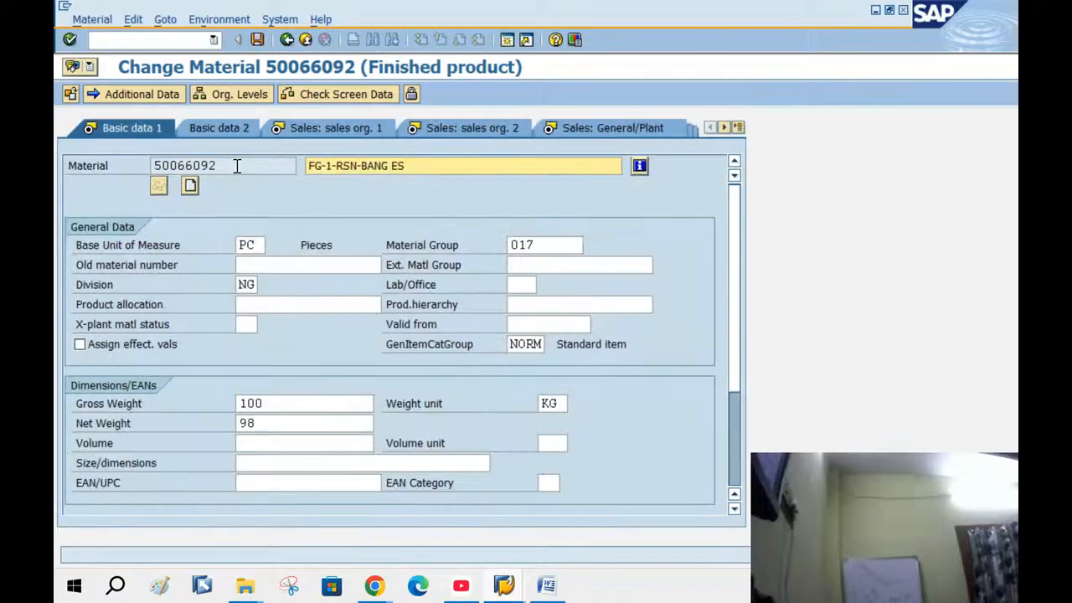
Show the Sales: General/Plant view for plant BANG and browse loading groups without choosing one
left_click(626, 126)
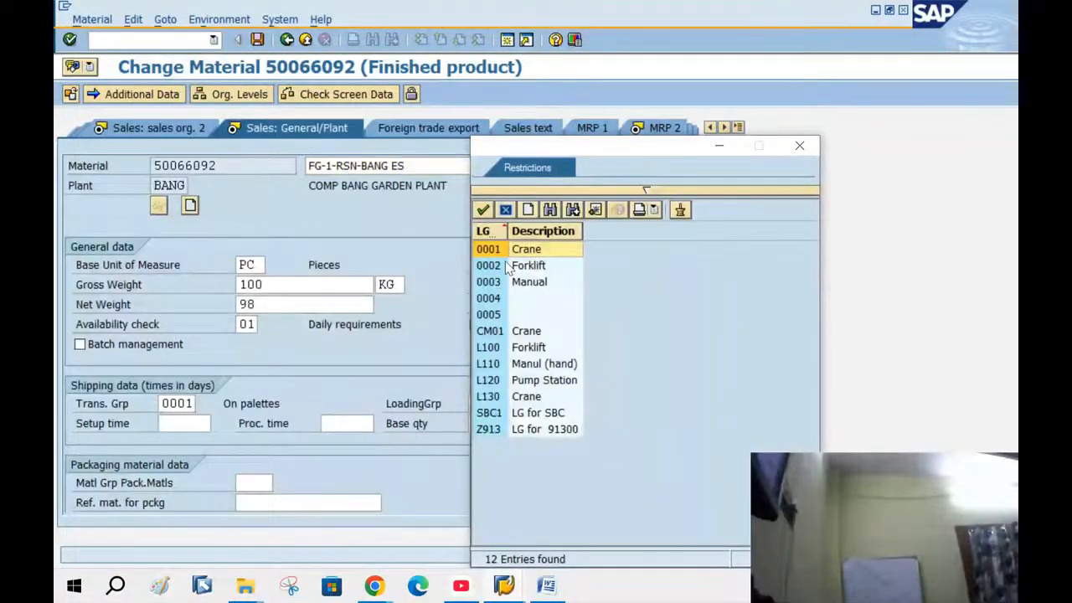
left_click(508, 266)
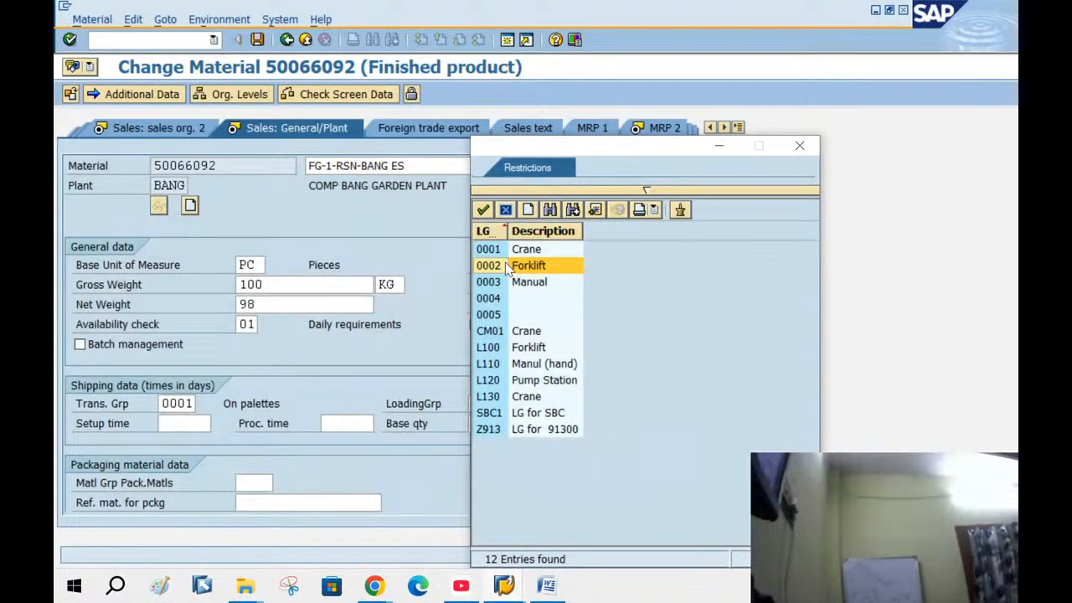
left_click(516, 287)
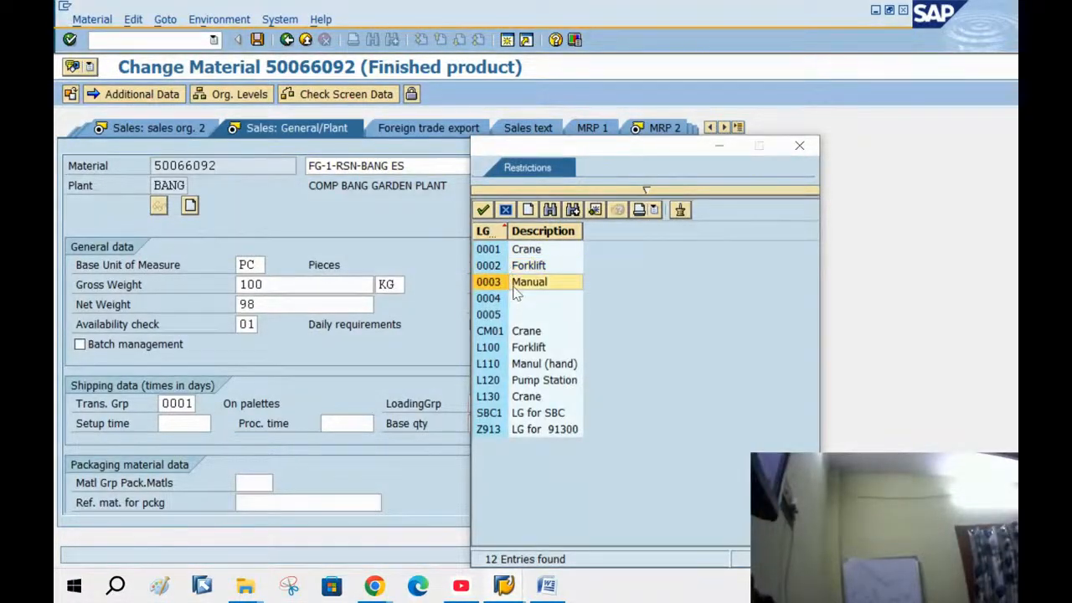
left_click(506, 209)
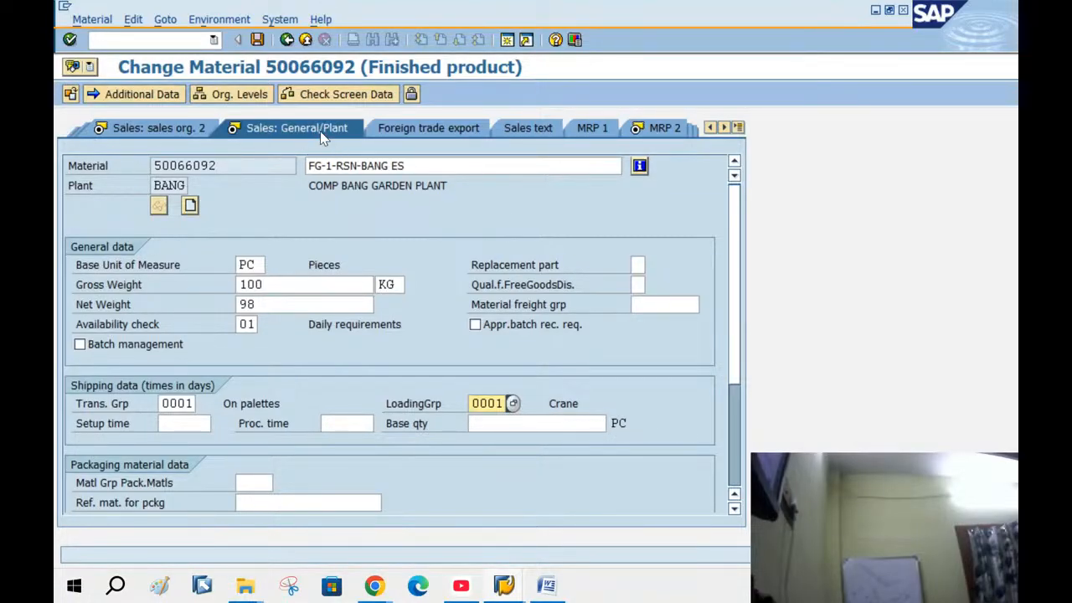
Pick loading group 0001 Crane for material 50066092 and save the material
left_click(513, 404)
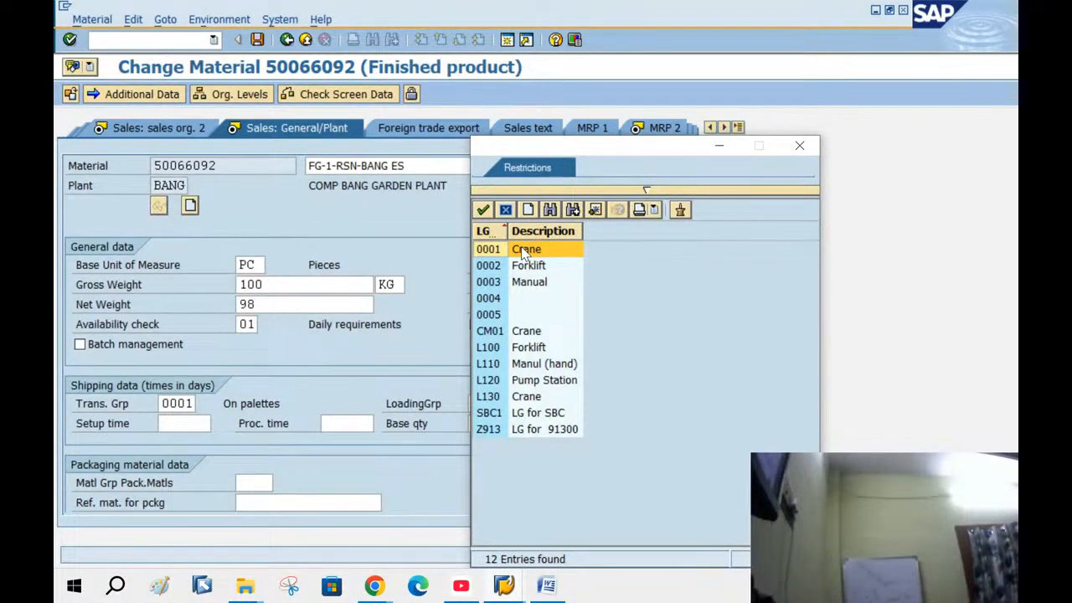
double_click(524, 250)
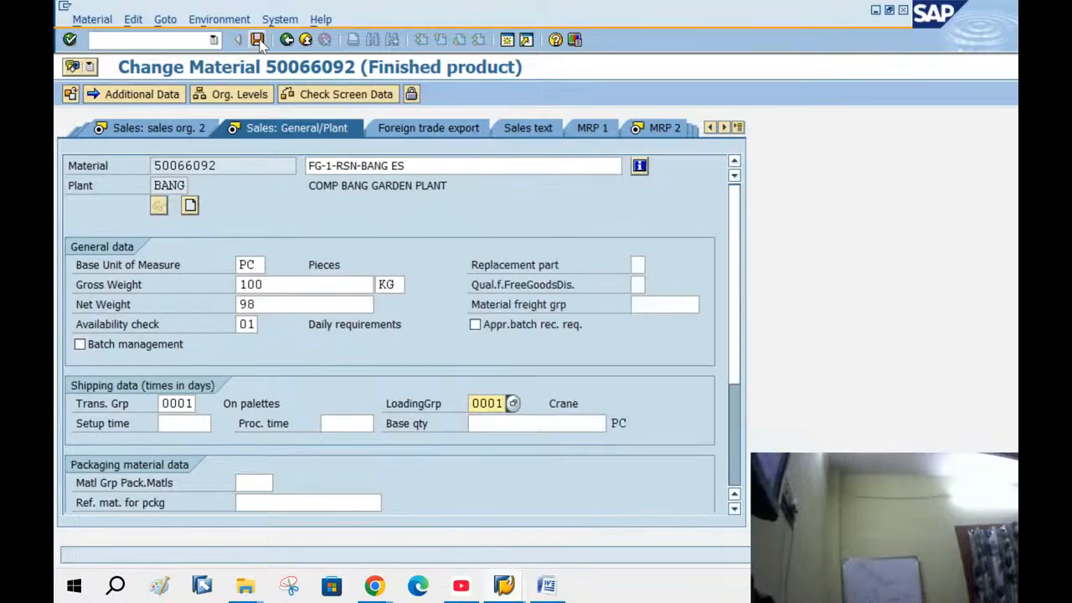
left_click(259, 41)
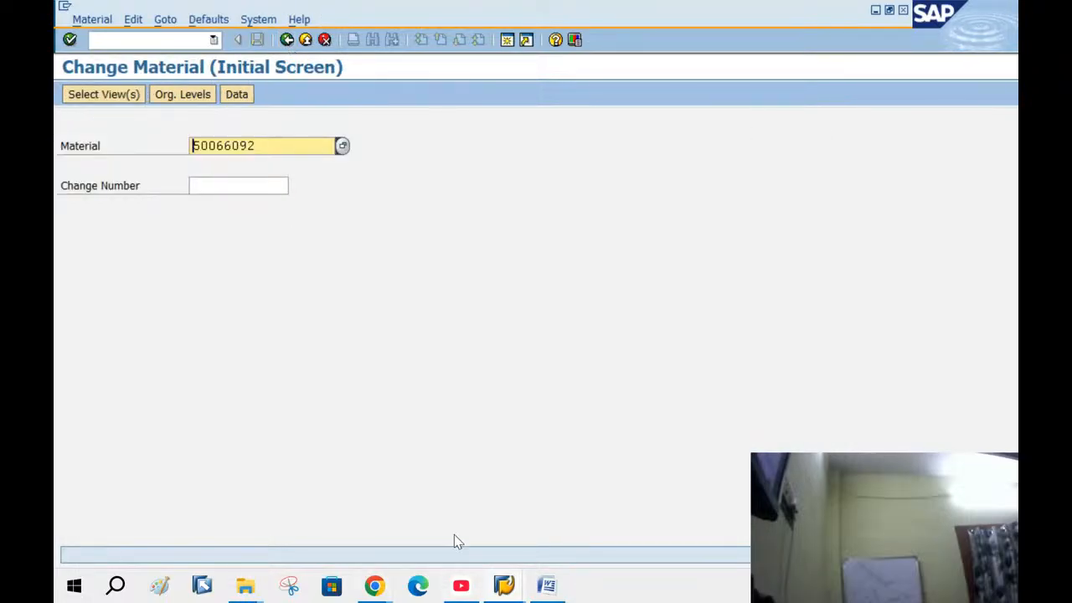
Add the first determination row: condition 02, loading group 0001, plant BANG, shipping point BANG
left_click(506, 584)
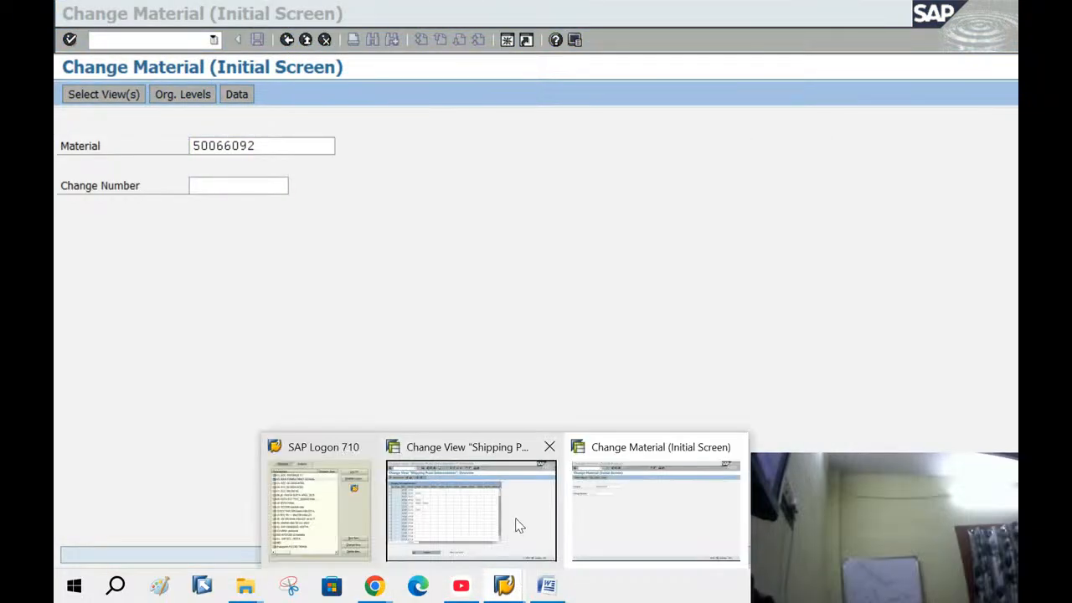
left_click(519, 525)
left_click(118, 94)
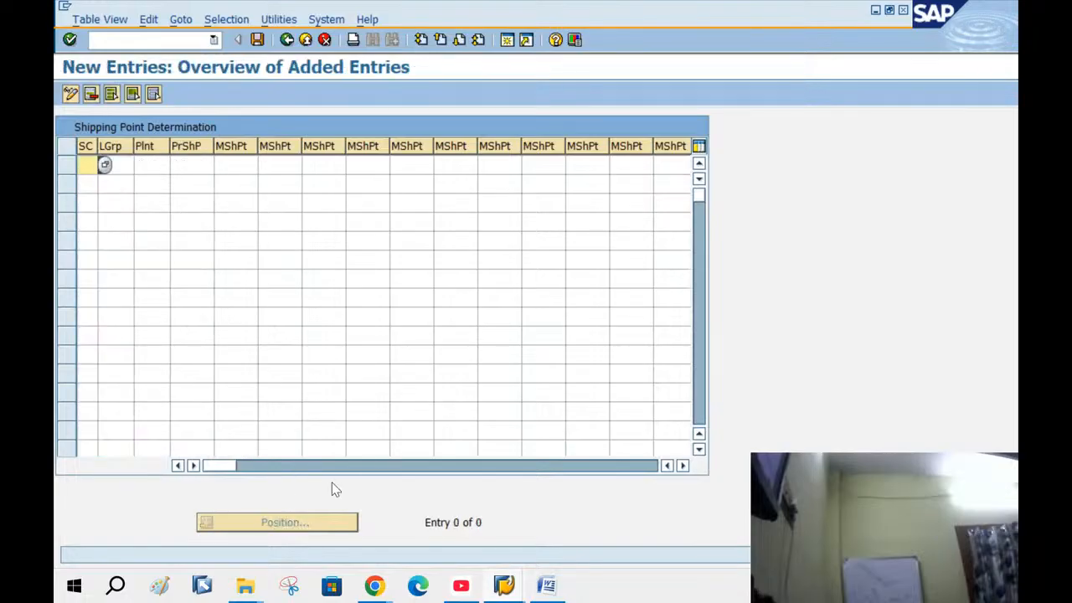
type("0")
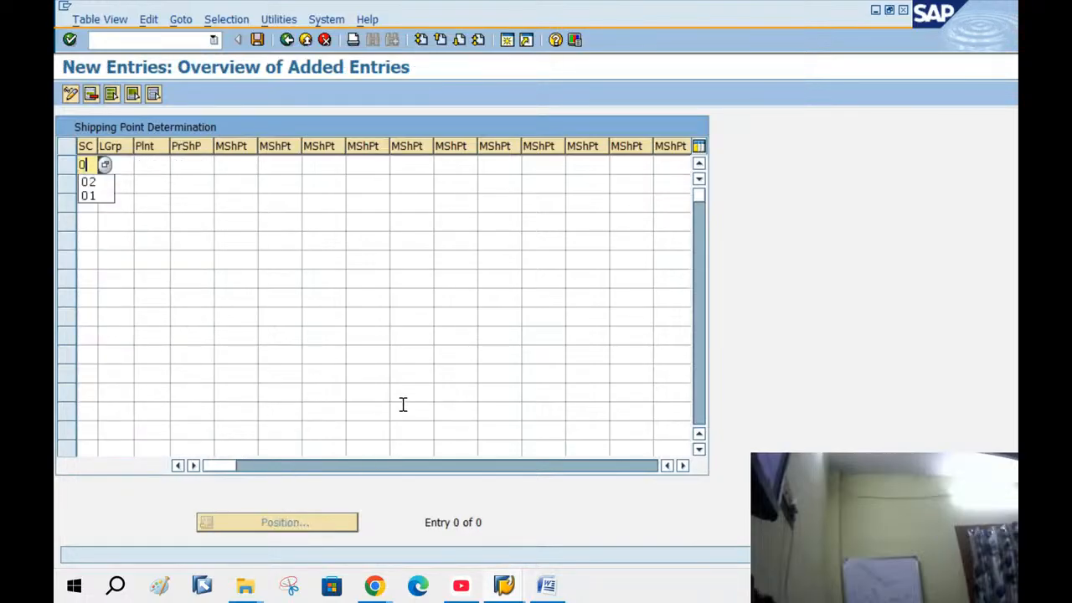
type("2")
key("Tab")
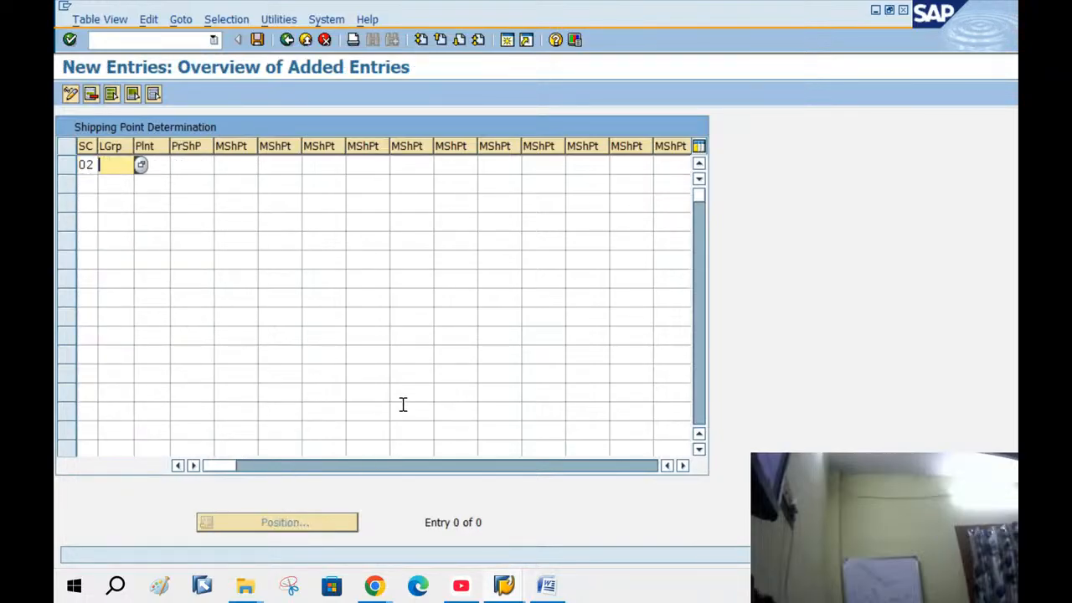
type("0001")
key("Tab")
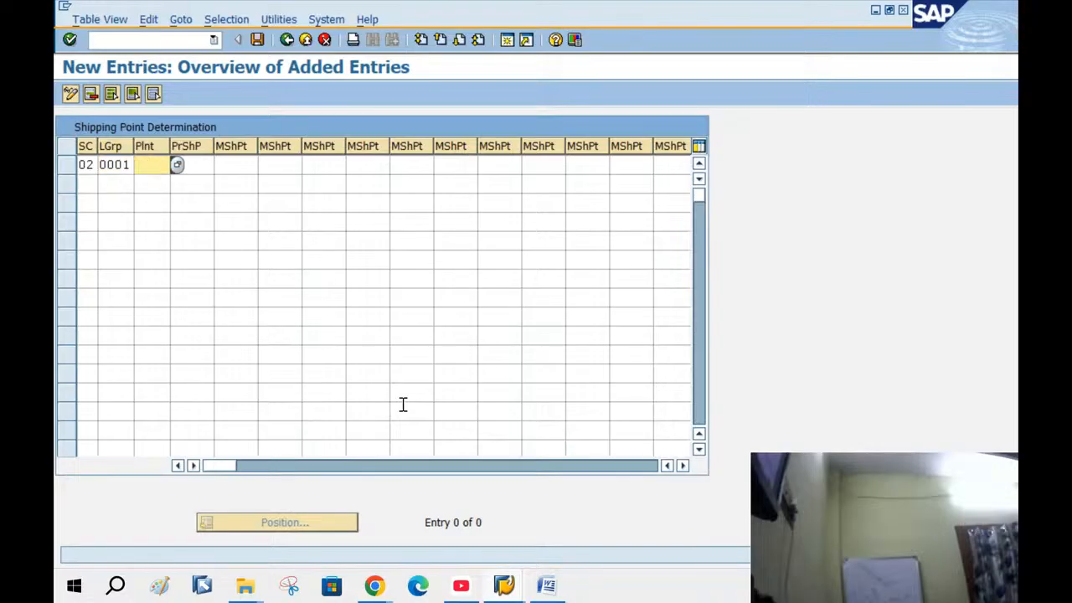
type("BANG")
key("Tab")
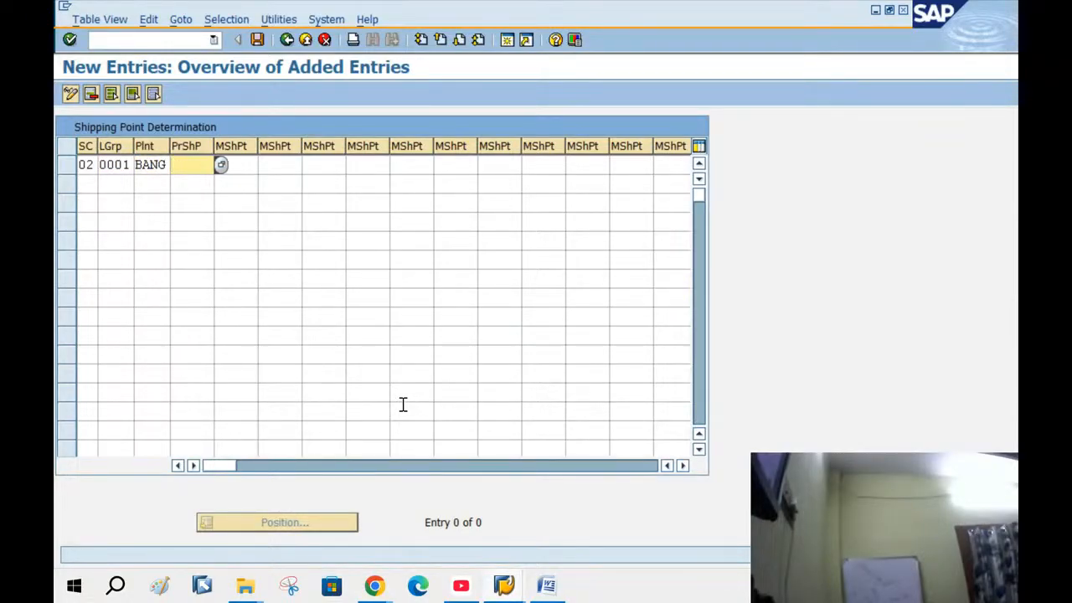
type("BANG")
key("Tab")
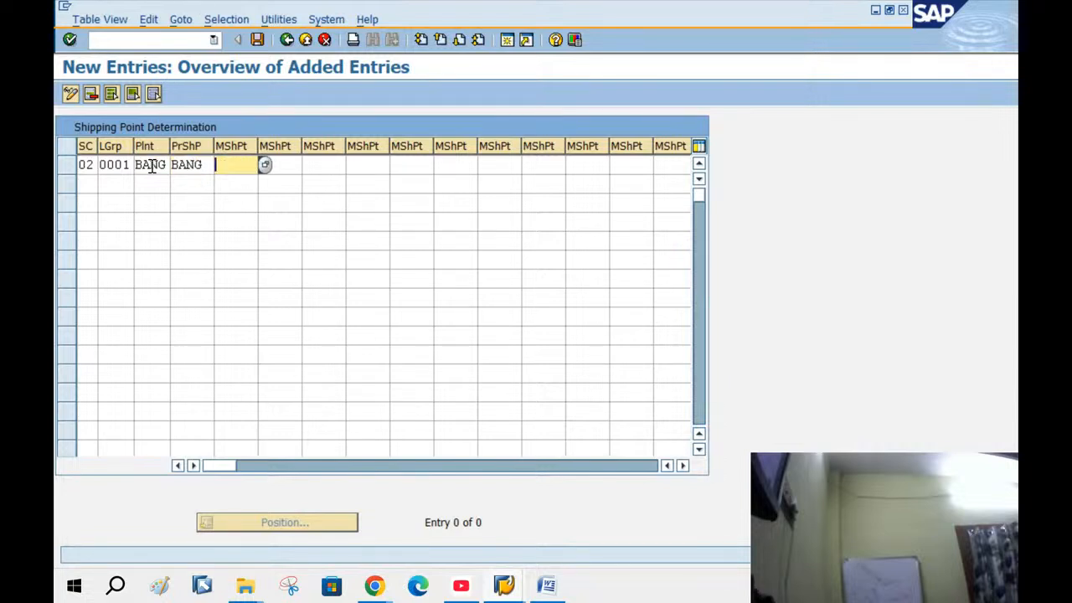
Add a second row: condition 02, loading group 0002, plant BANG, shipping point BANG
left_click(85, 186)
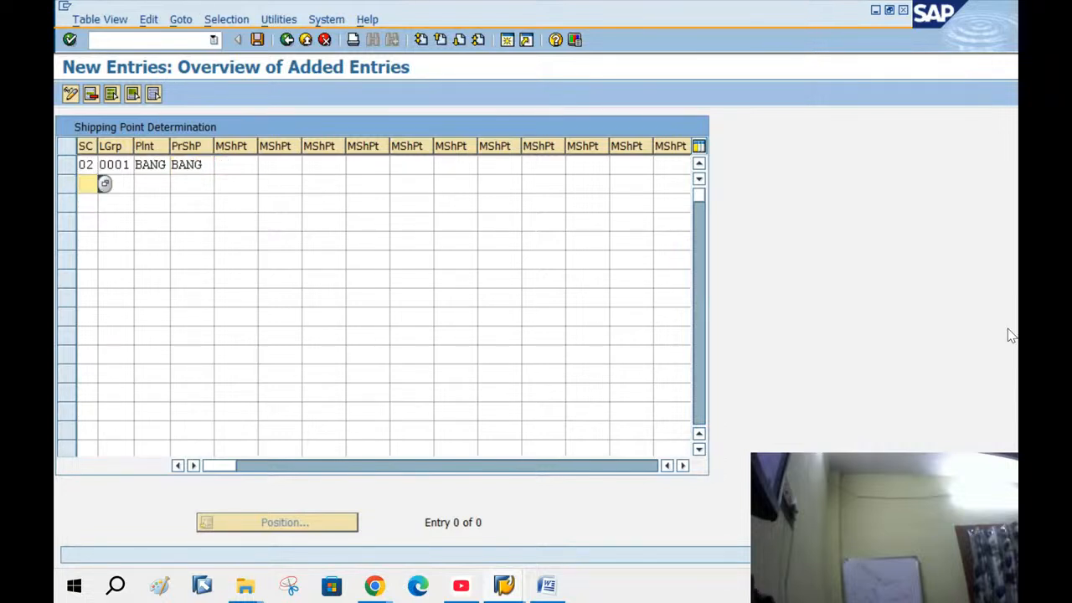
type("02")
key("Tab")
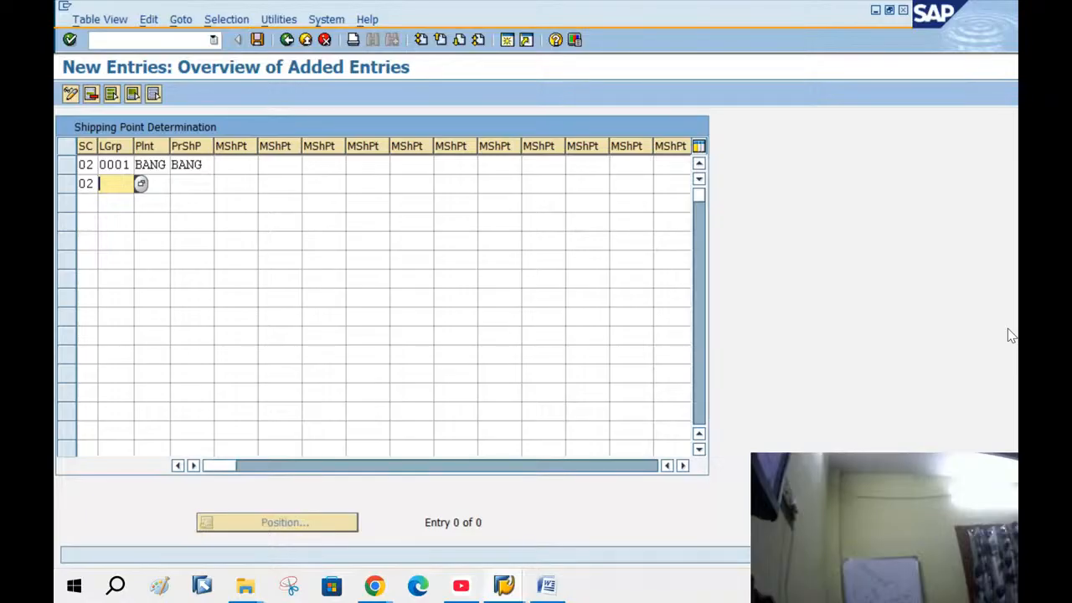
type("00")
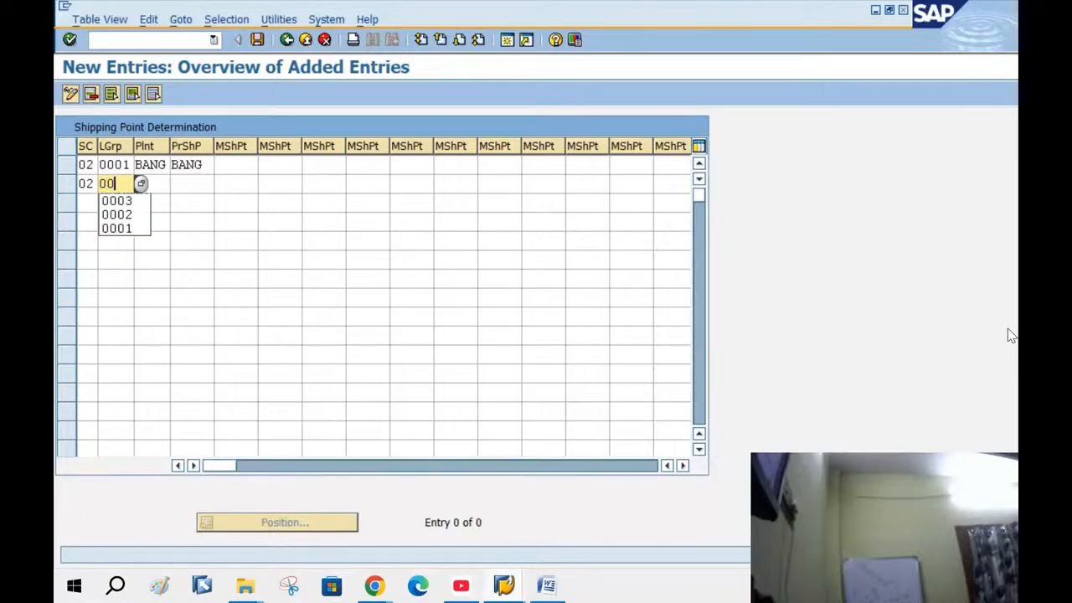
type("02")
key("Tab")
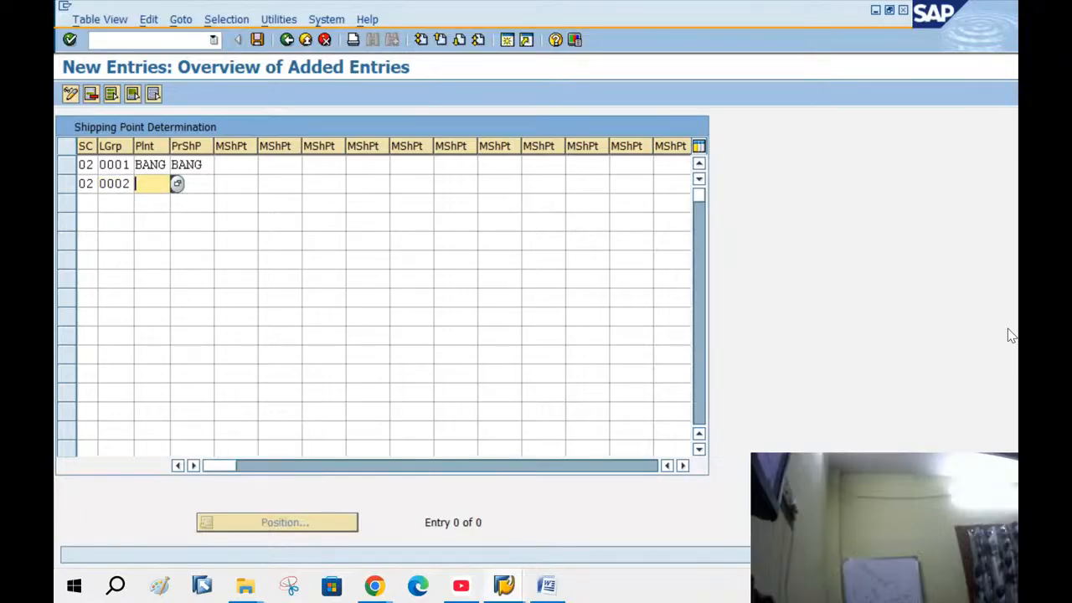
type("BANG")
key("Tab")
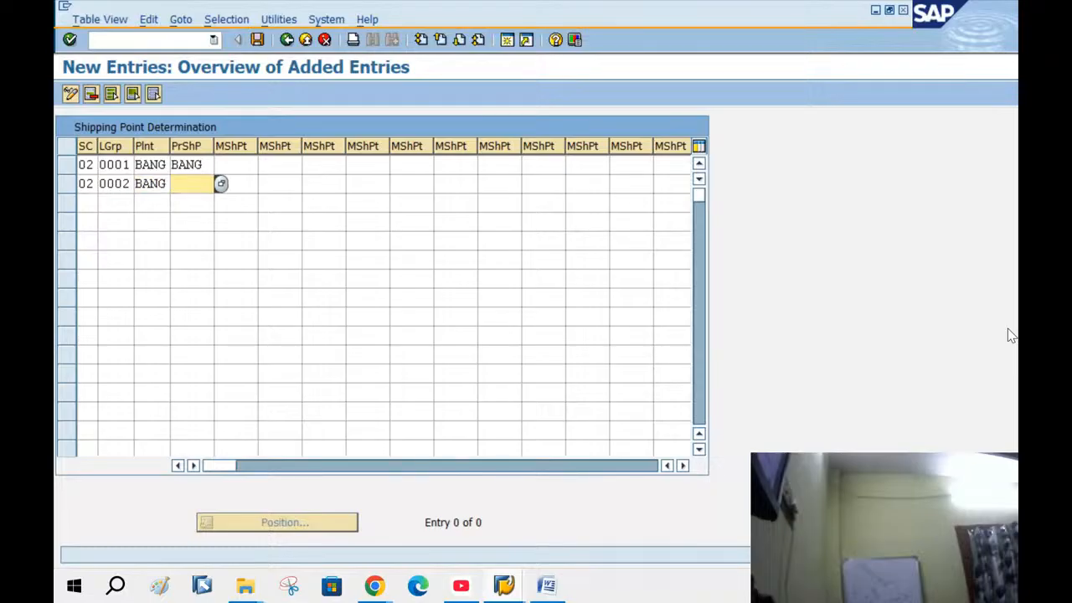
type("BANG")
key("Tab")
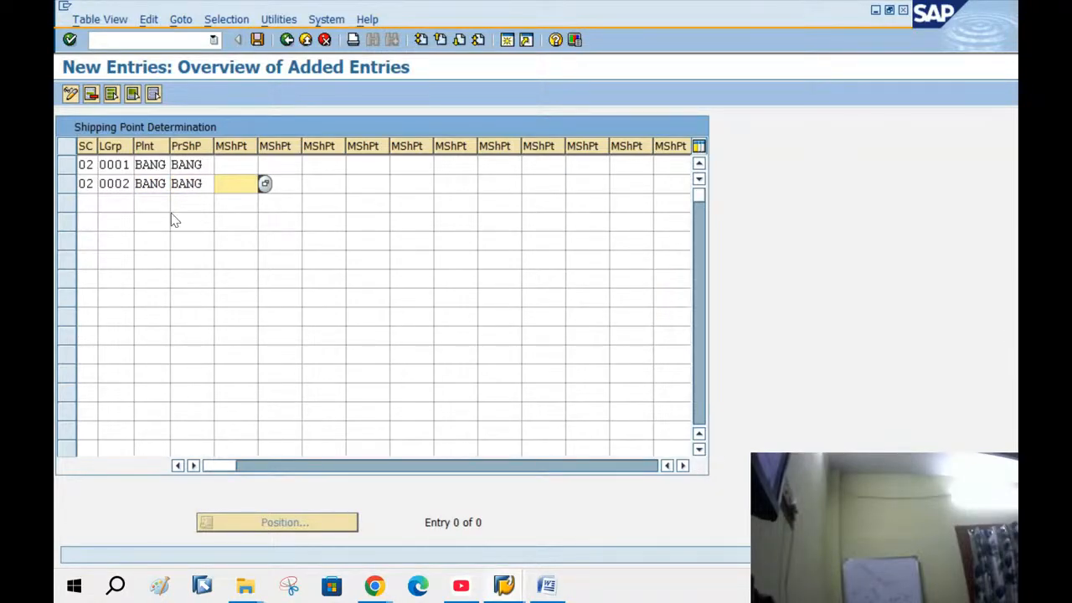
Add the third row for loading group 0003 and save under the customizing request
left_click(94, 201)
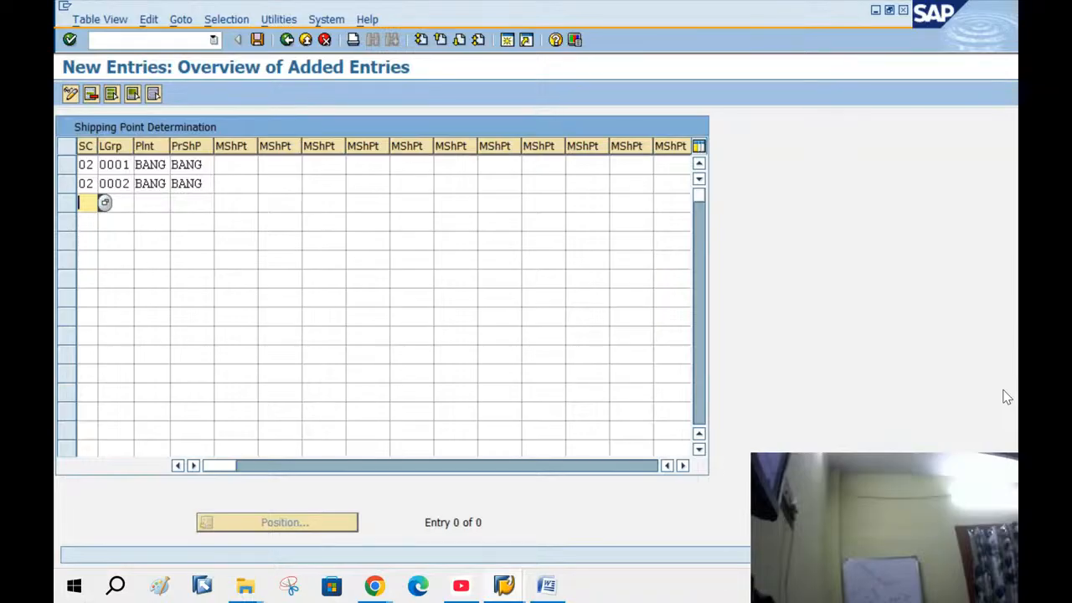
type("02 ")
type("0")
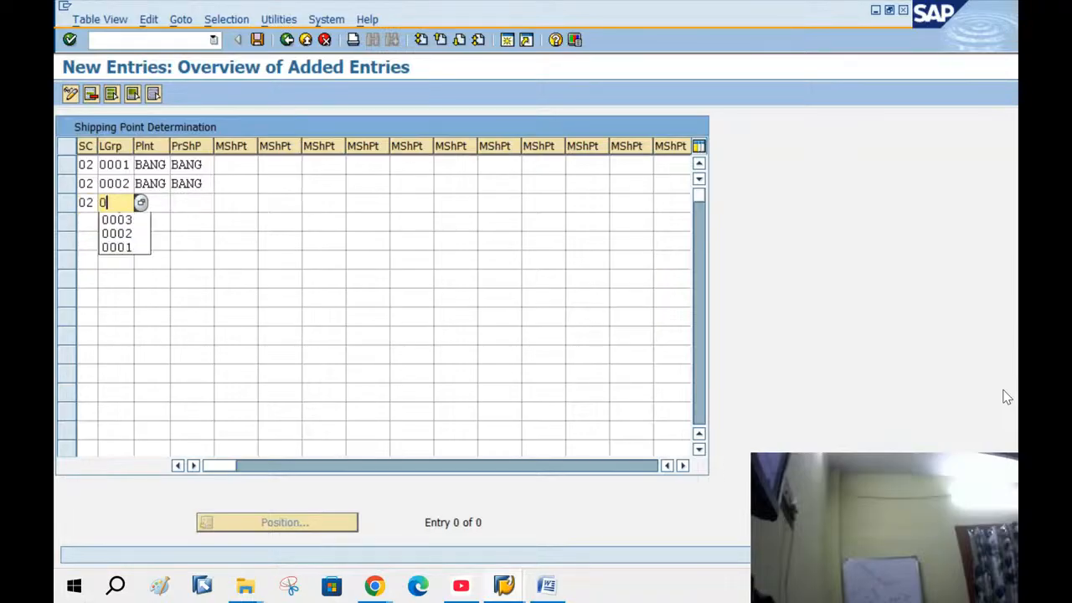
type("003 ")
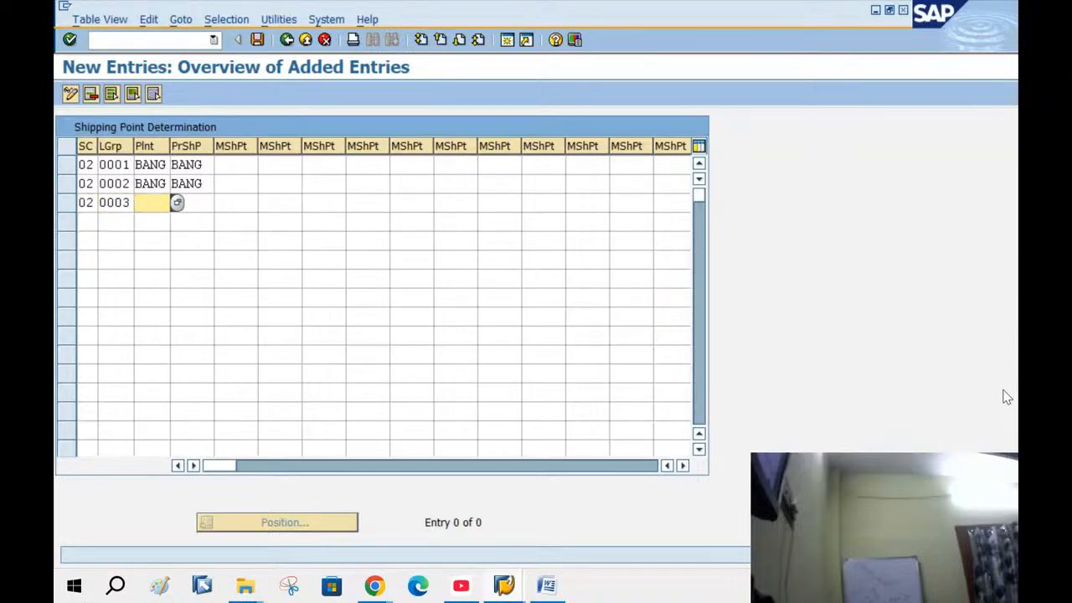
type("BANG ")
type("BA")
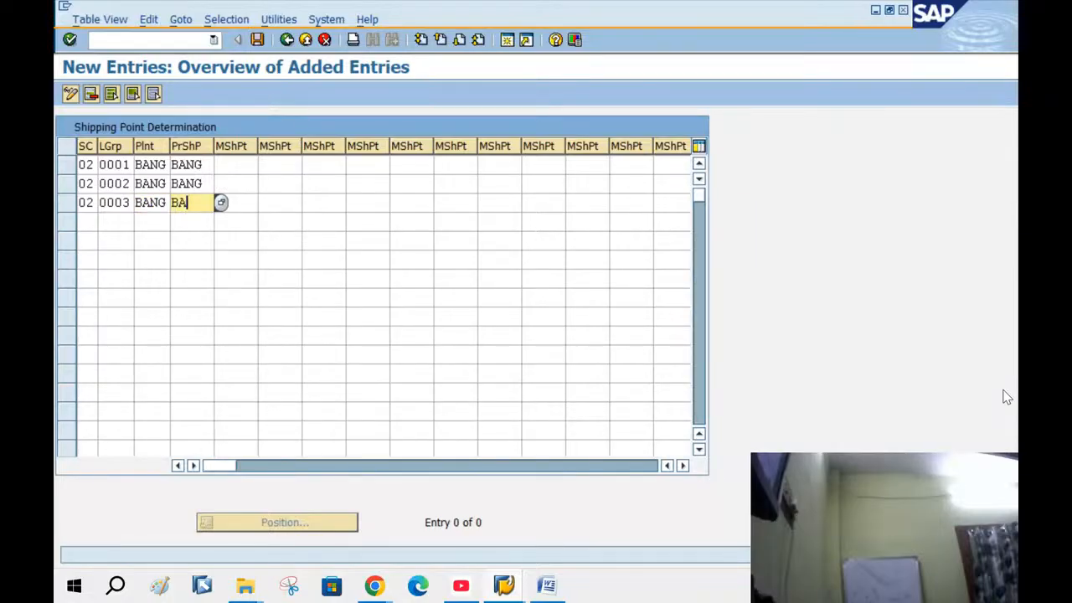
type("NG")
key("Return")
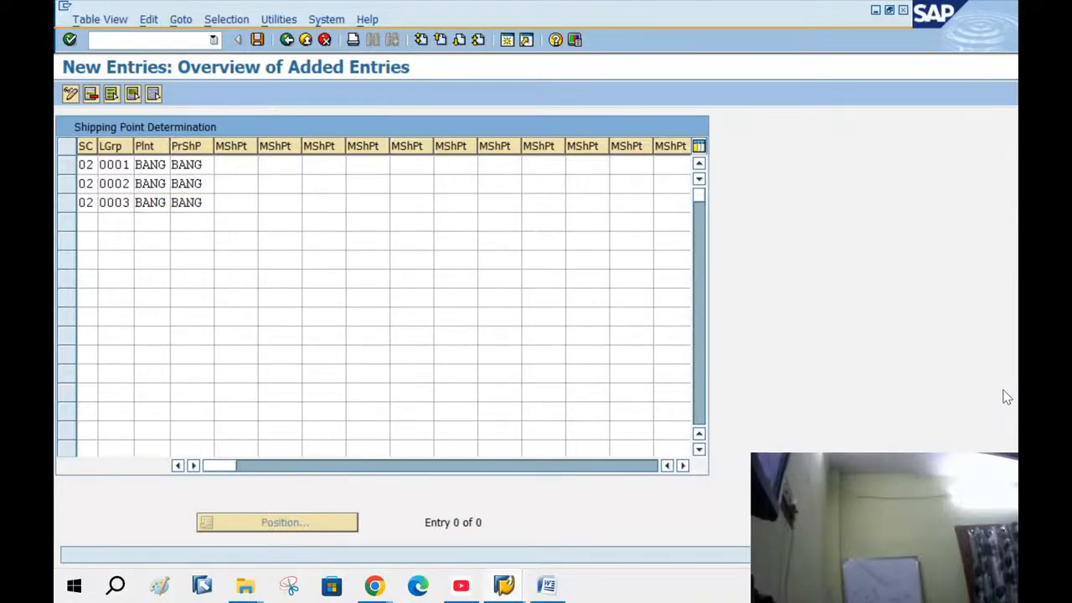
key("ctrl+s")
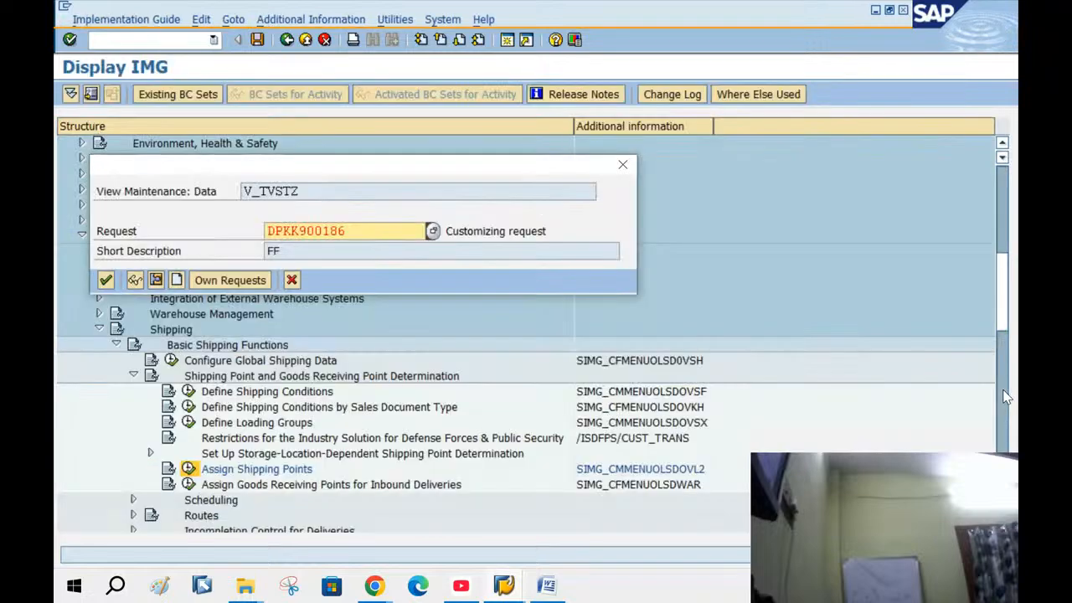
key("Return")
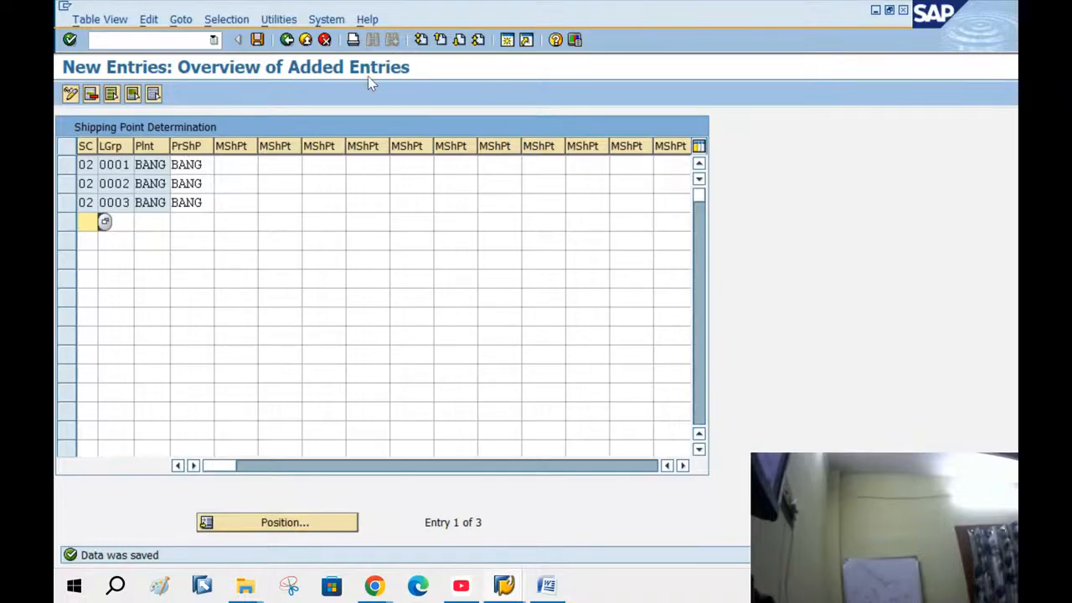
In a new session, open Define shipping point under Enterprise Structure > Definition > Logistics Execution
left_click(508, 39)
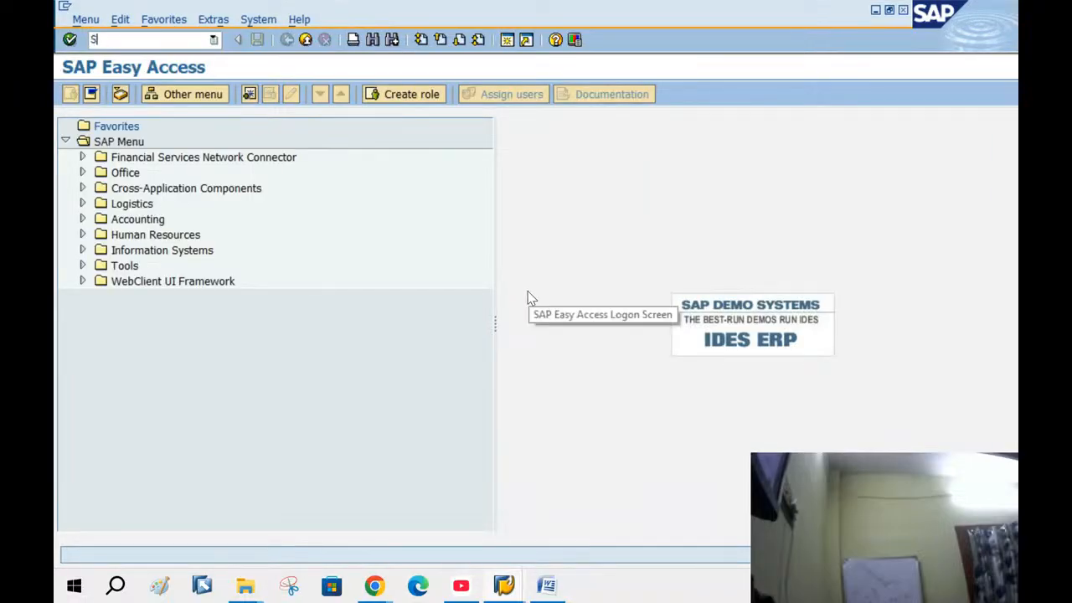
key("Return")
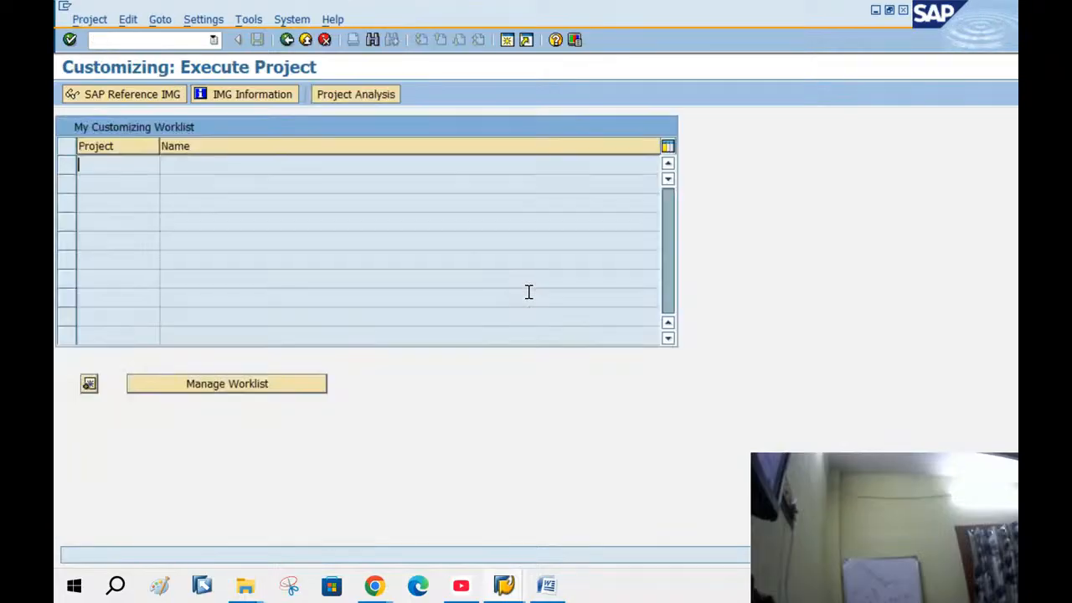
left_click(122, 95)
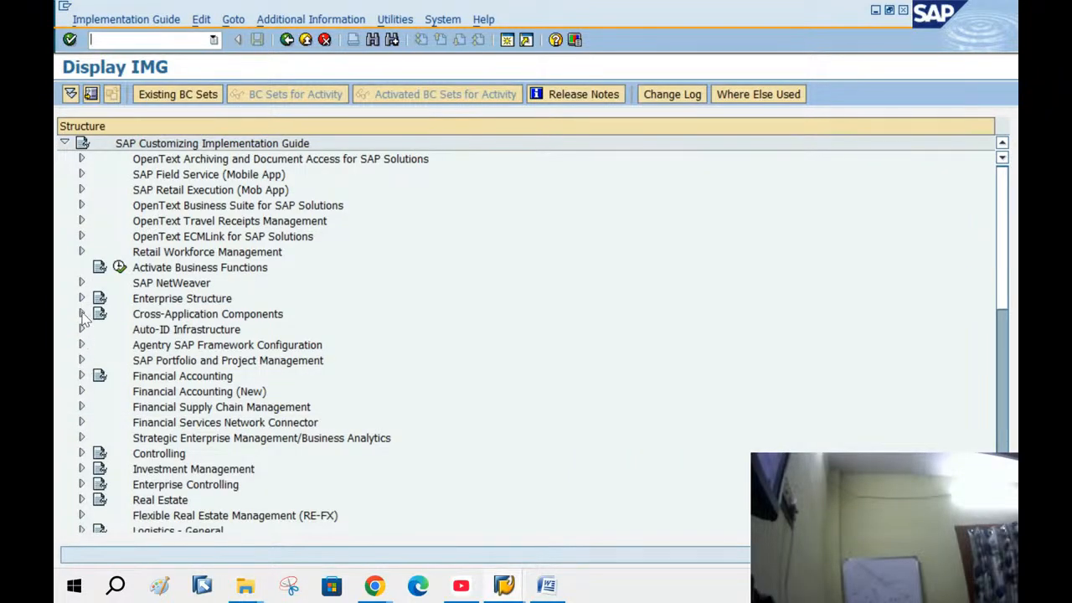
left_click(82, 299)
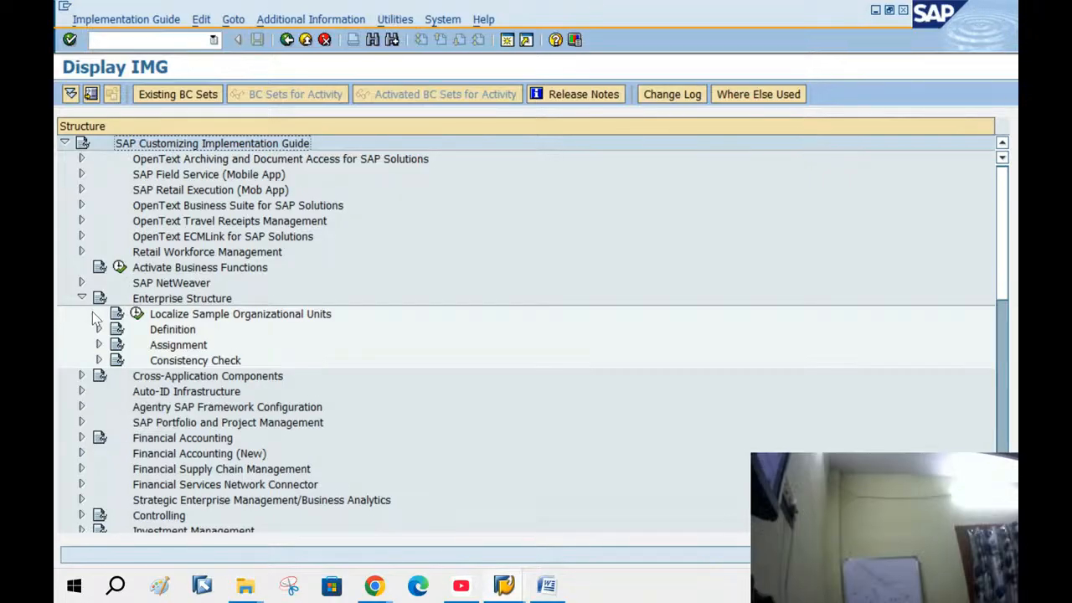
left_click(98, 329)
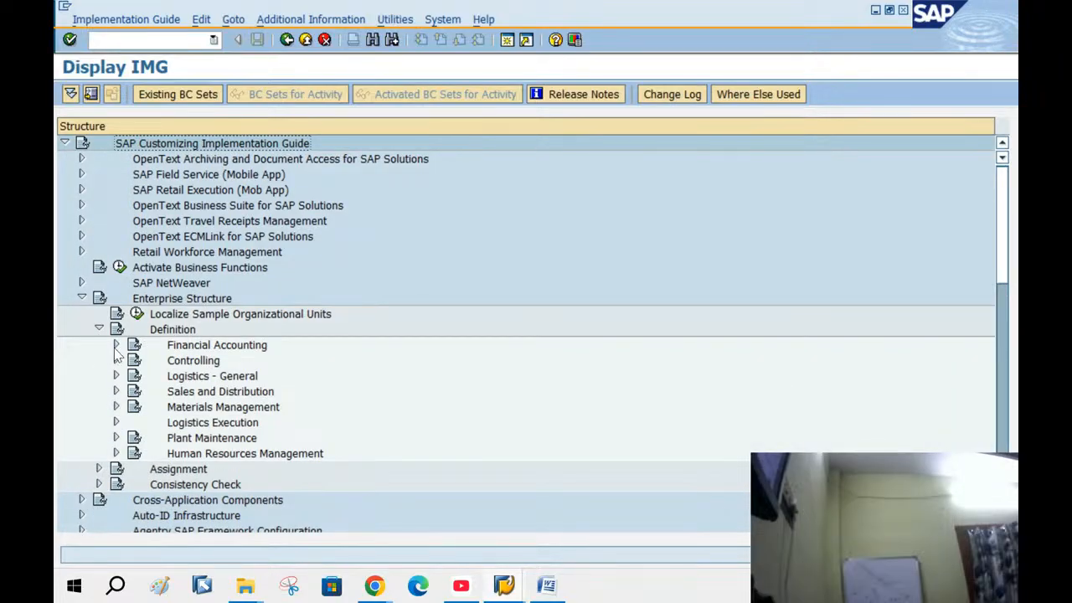
left_click(116, 423)
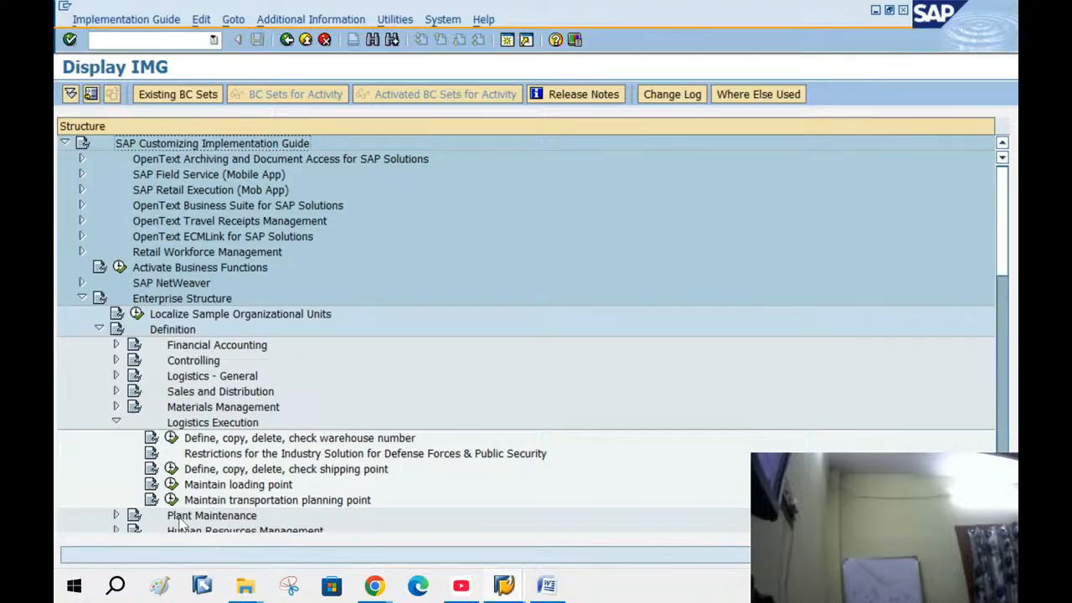
left_click(171, 469)
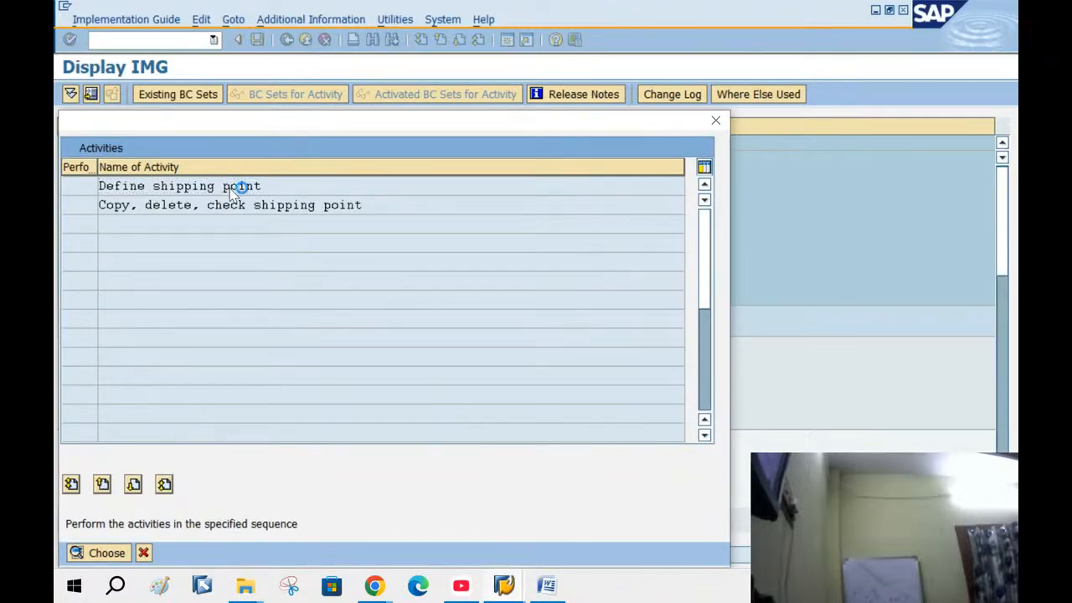
double_click(248, 186)
Find shipping point BANG in the list and open its details
left_click(256, 526)
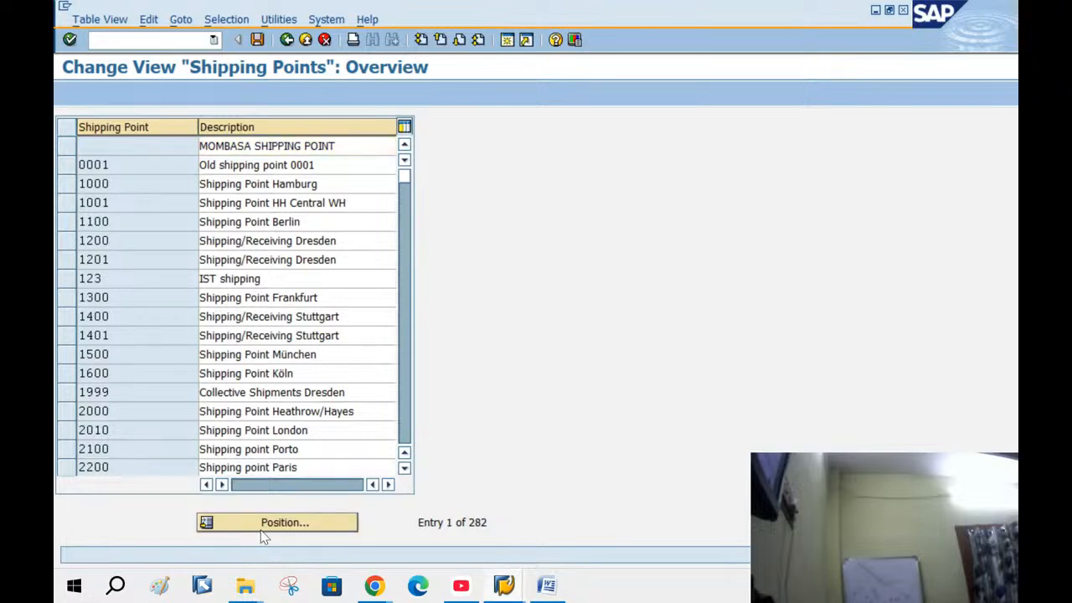
type("BAN")
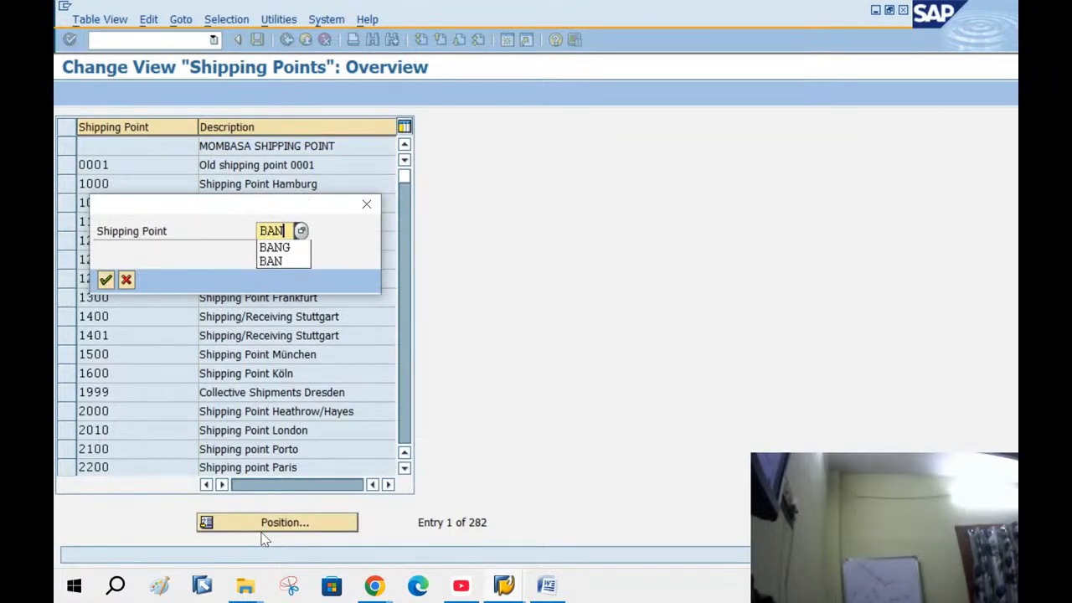
type("G")
key("Return")
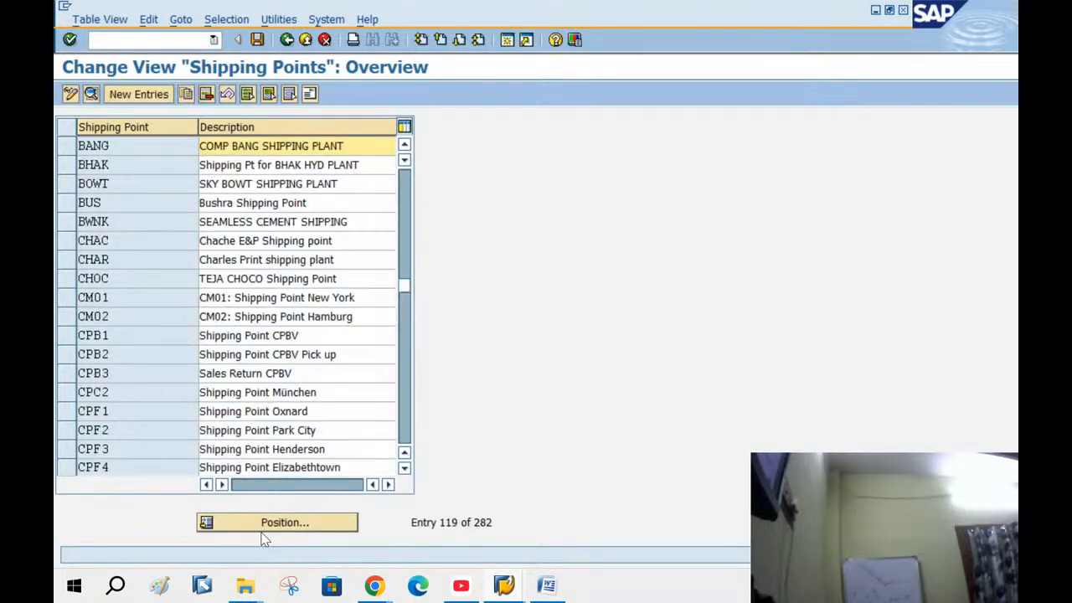
double_click(203, 146)
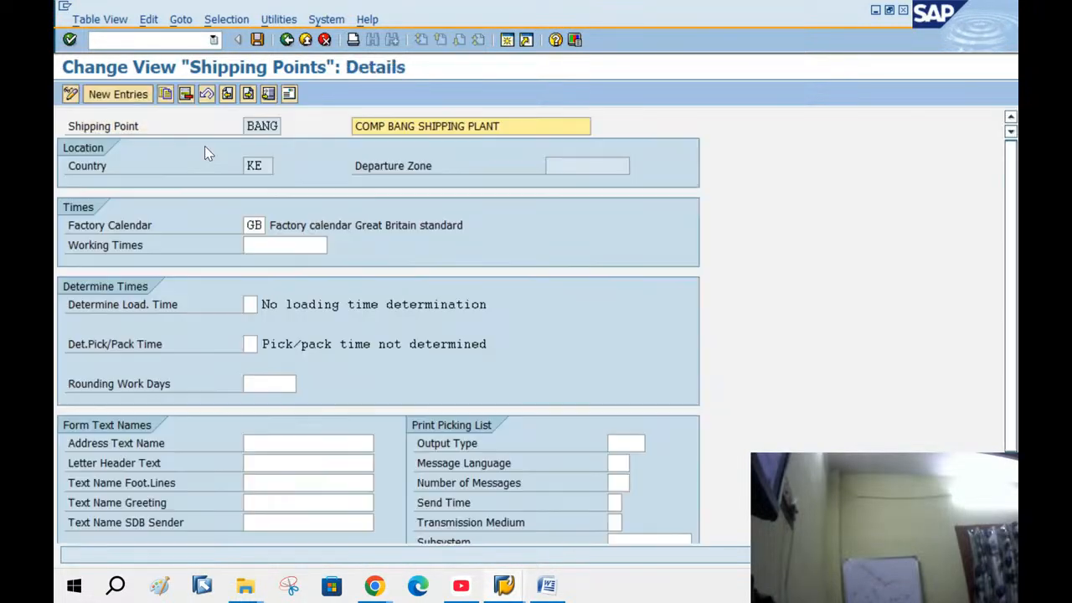
Set loading time and pick/pack time determination to default from the shipping point
left_click(255, 304)
left_click(259, 306)
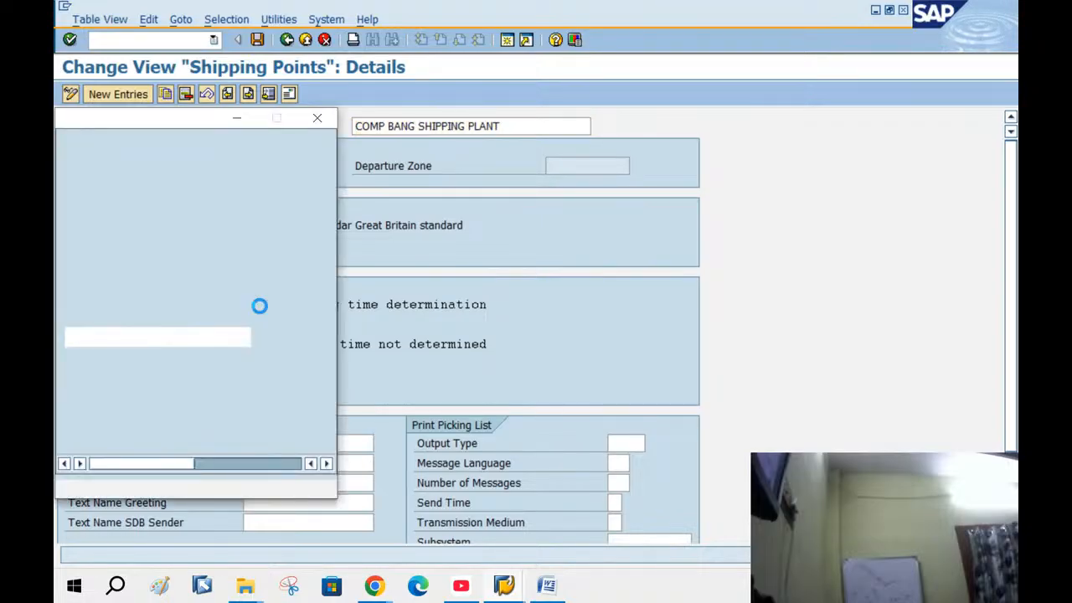
double_click(191, 201)
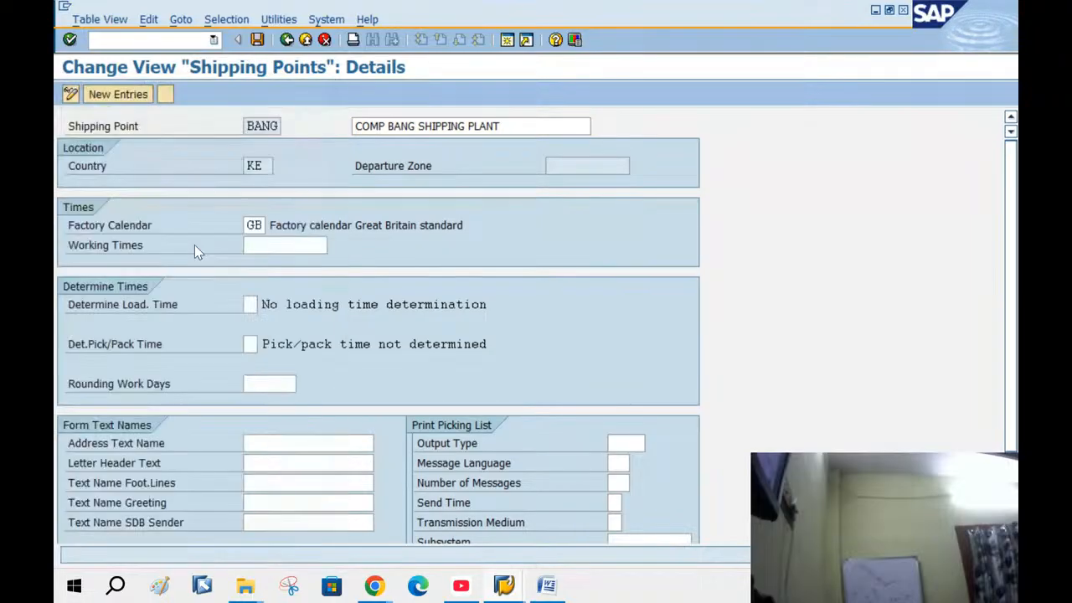
left_click(264, 346)
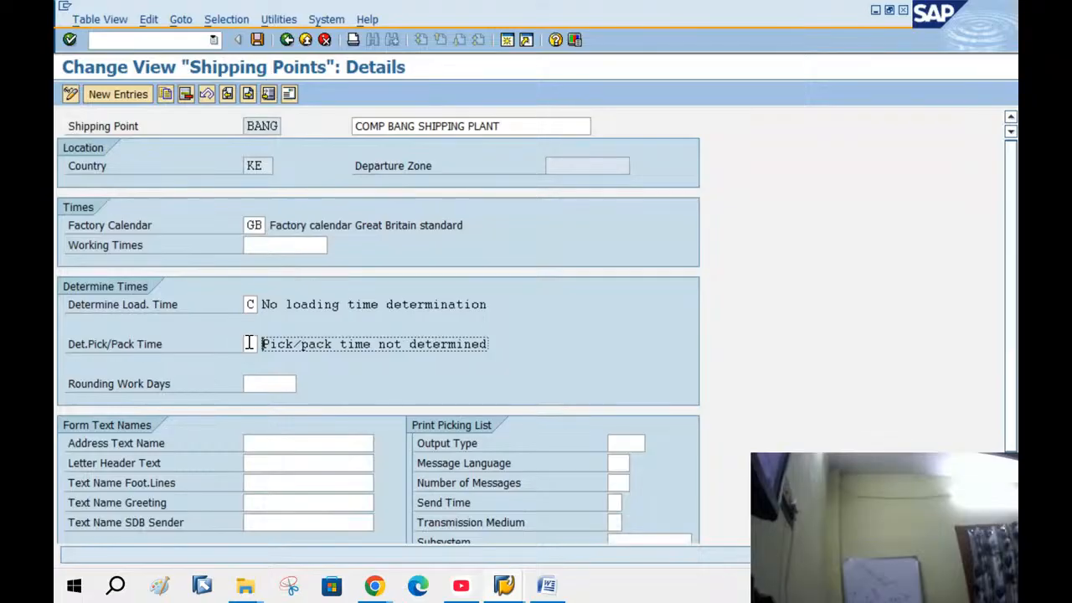
left_click(249, 344)
left_click(260, 345)
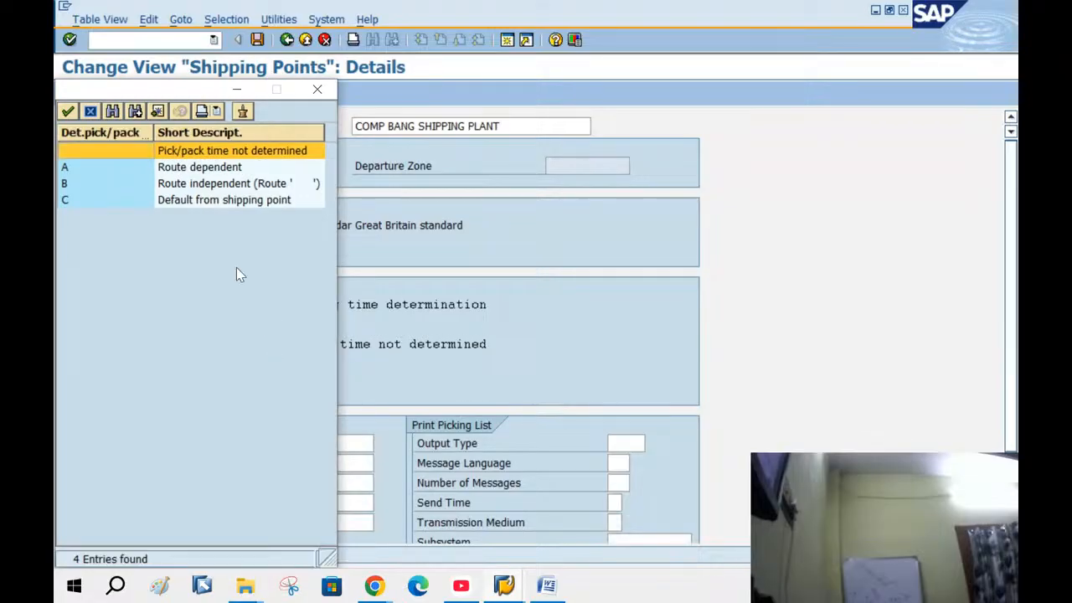
double_click(222, 206)
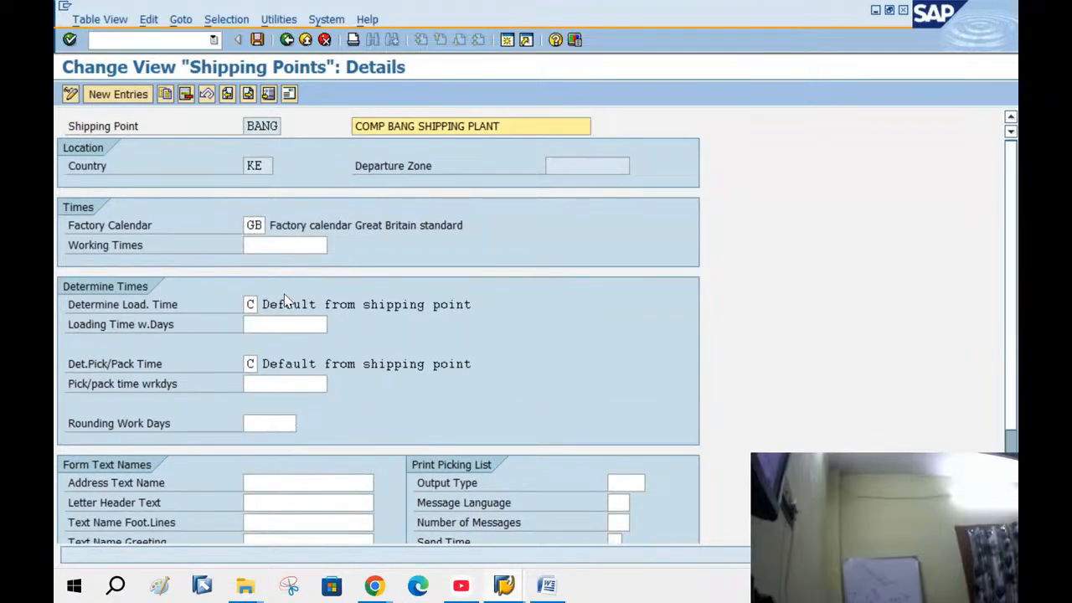
Enter loading time 2 and pick/pack time 1 workdays, save, and return to the list
left_click(286, 327)
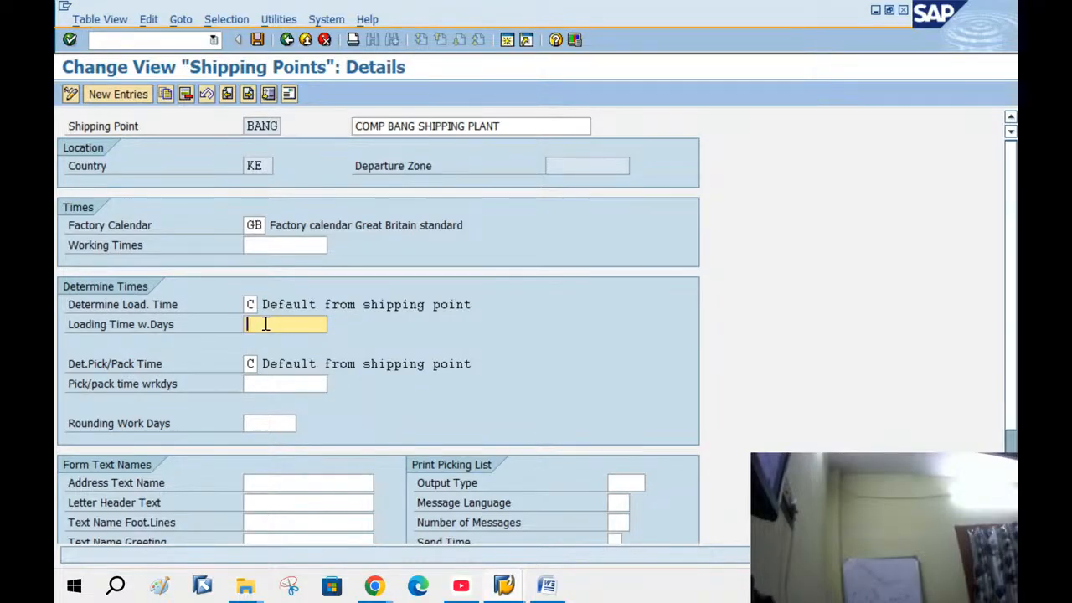
type("2")
left_click(271, 384)
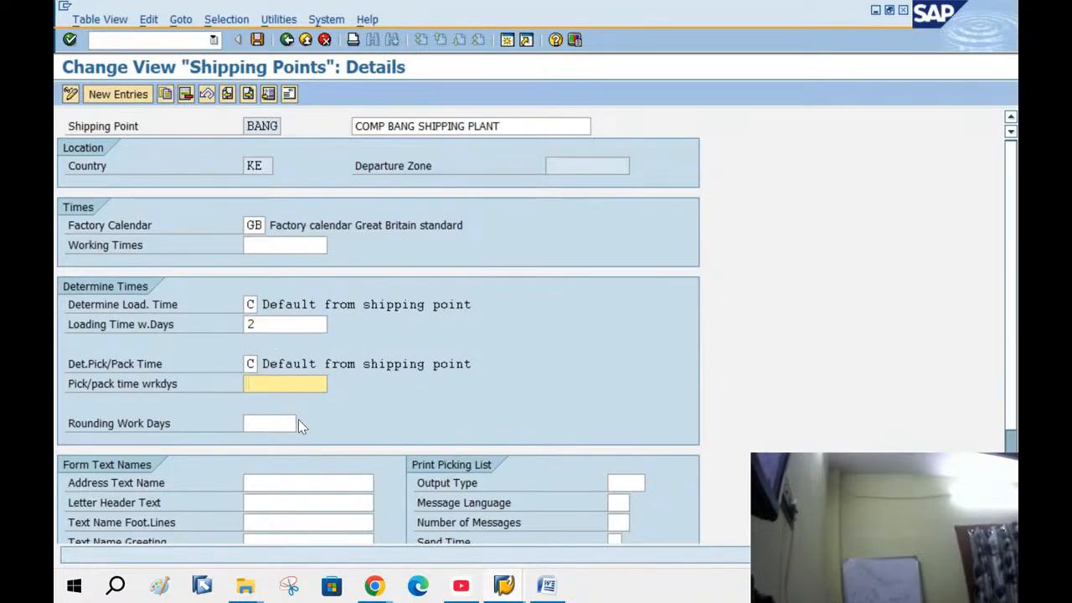
type("1")
key("Return")
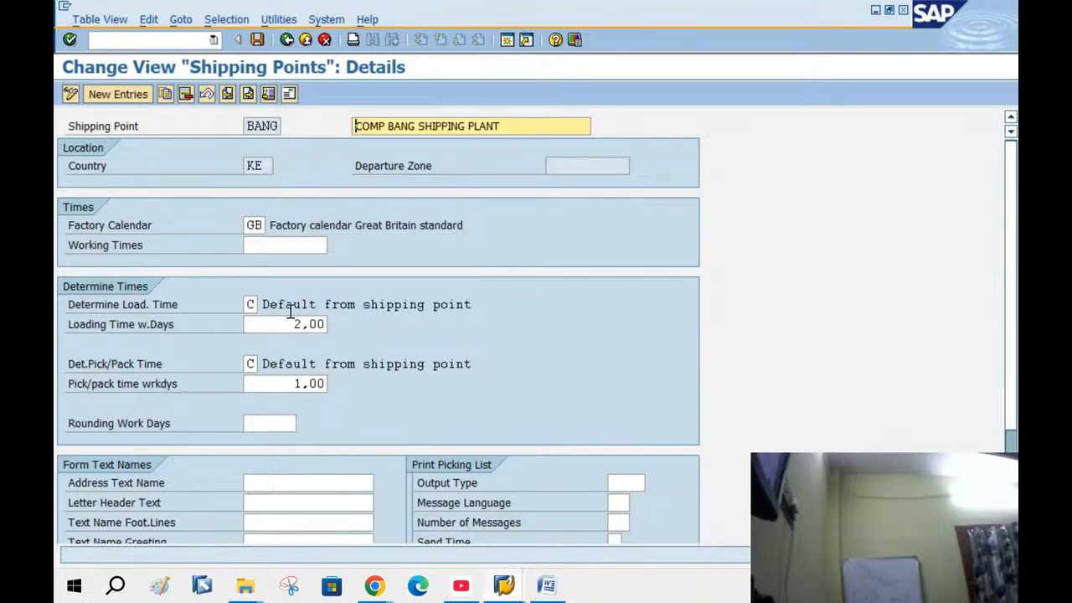
left_click(259, 40)
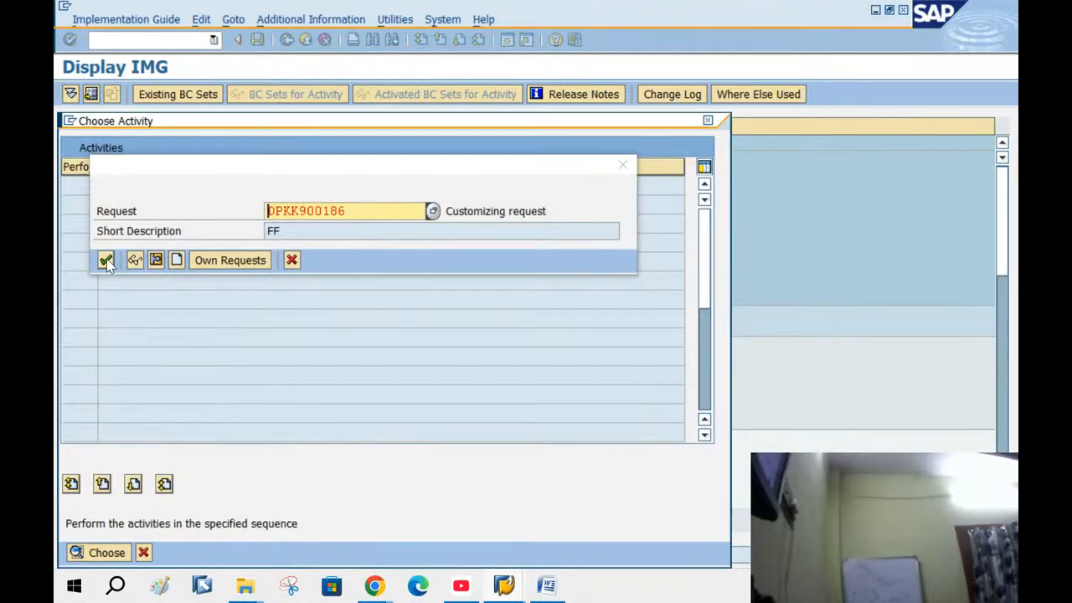
left_click(106, 261)
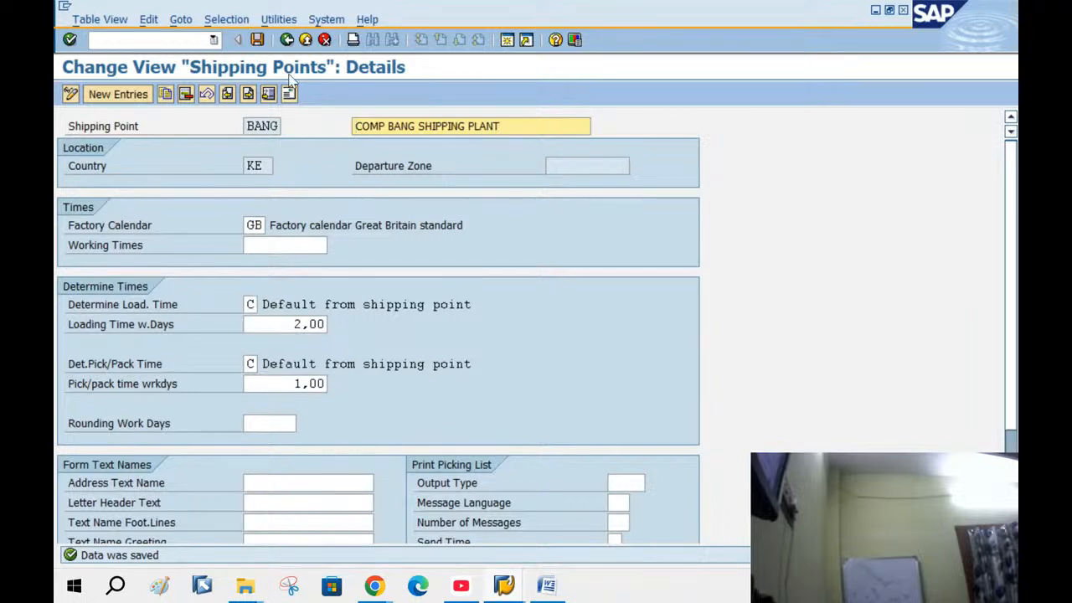
left_click(287, 40)
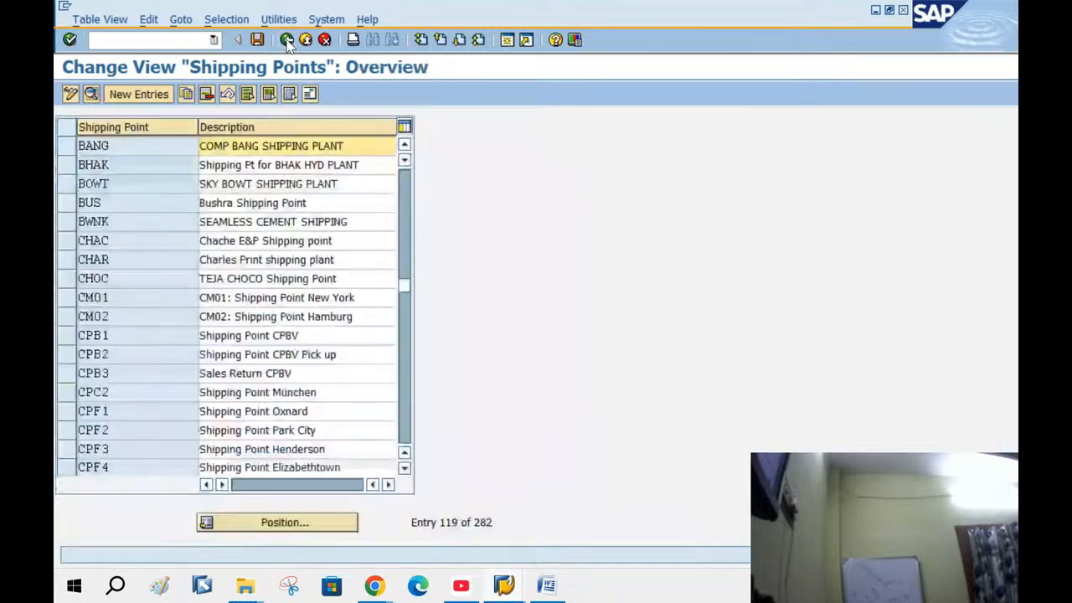
Look up shipping point KKHH and check its 2,00 loading and pick/pack times
left_click(307, 528)
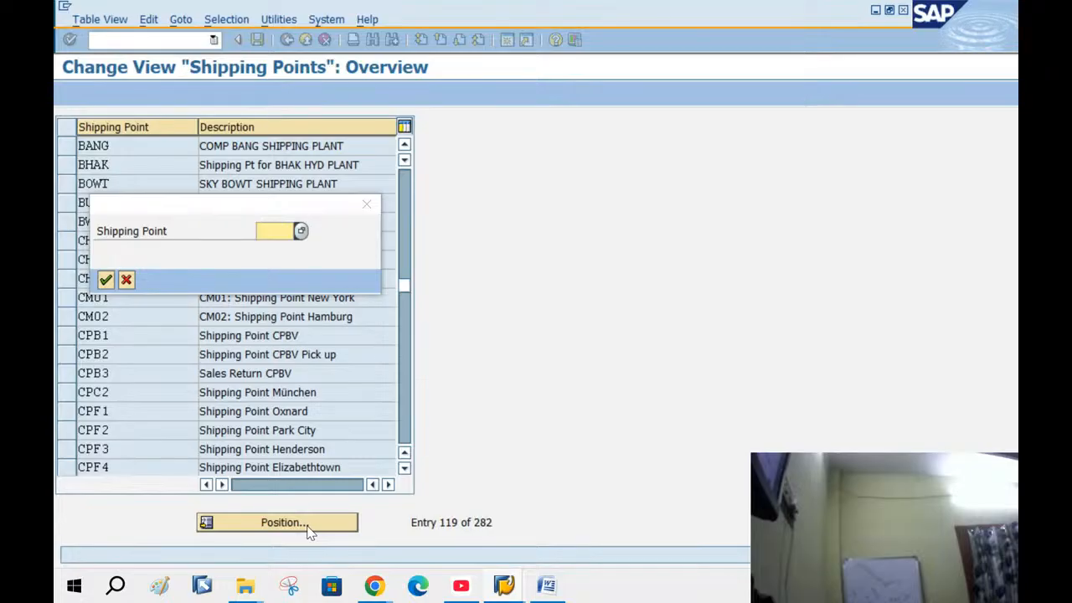
type("KKHH")
key("Return")
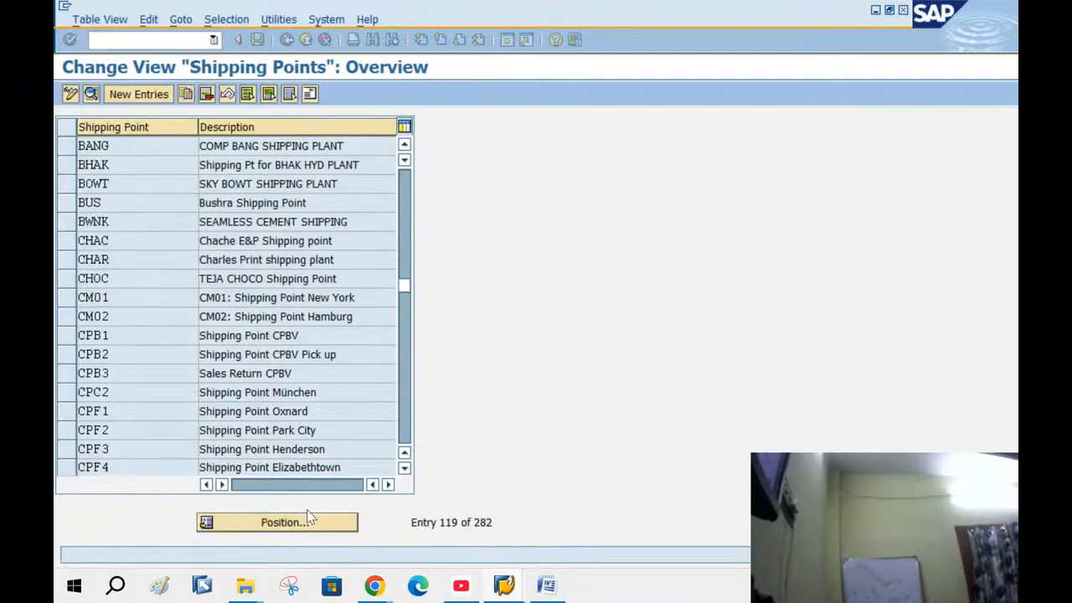
double_click(285, 144)
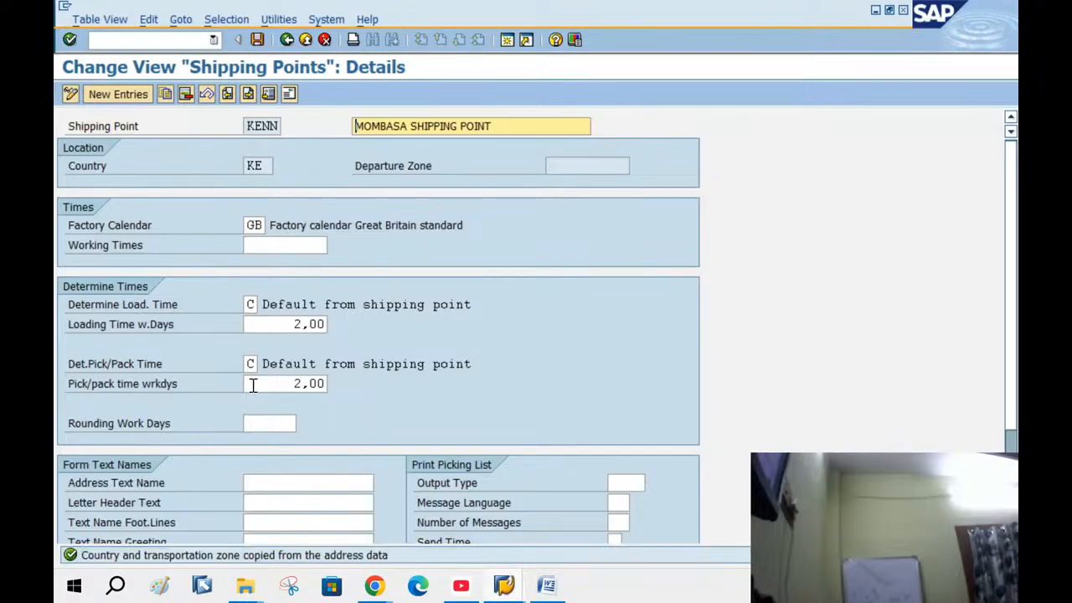
left_click_drag(271, 326, 361, 351)
left_click_drag(288, 387, 327, 385)
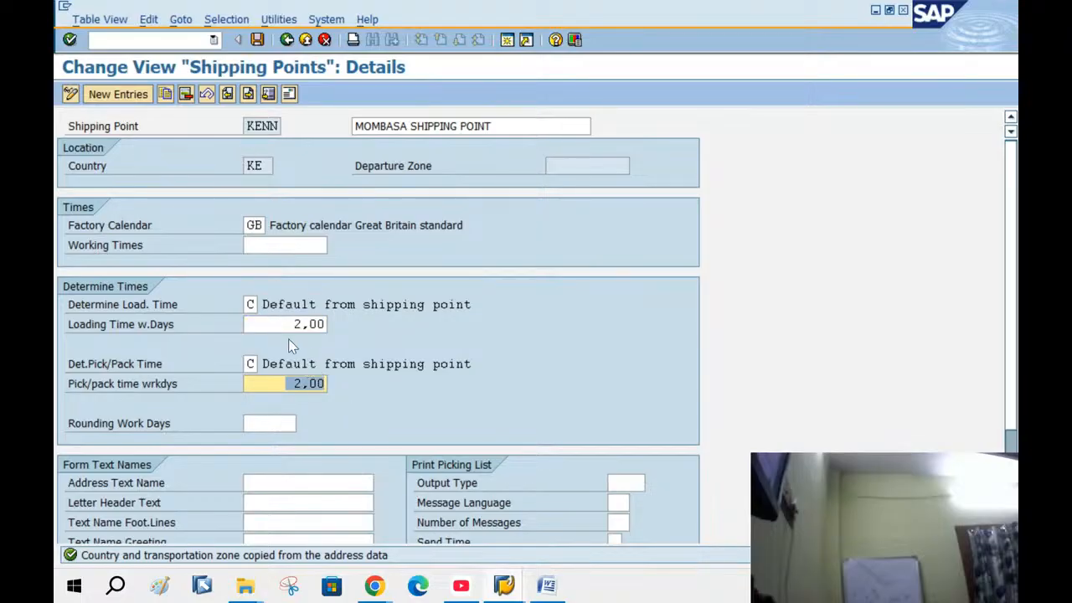
Leave the shipping point overview, saving the changes, and close the activity dialog
left_click(285, 42)
left_click(286, 42)
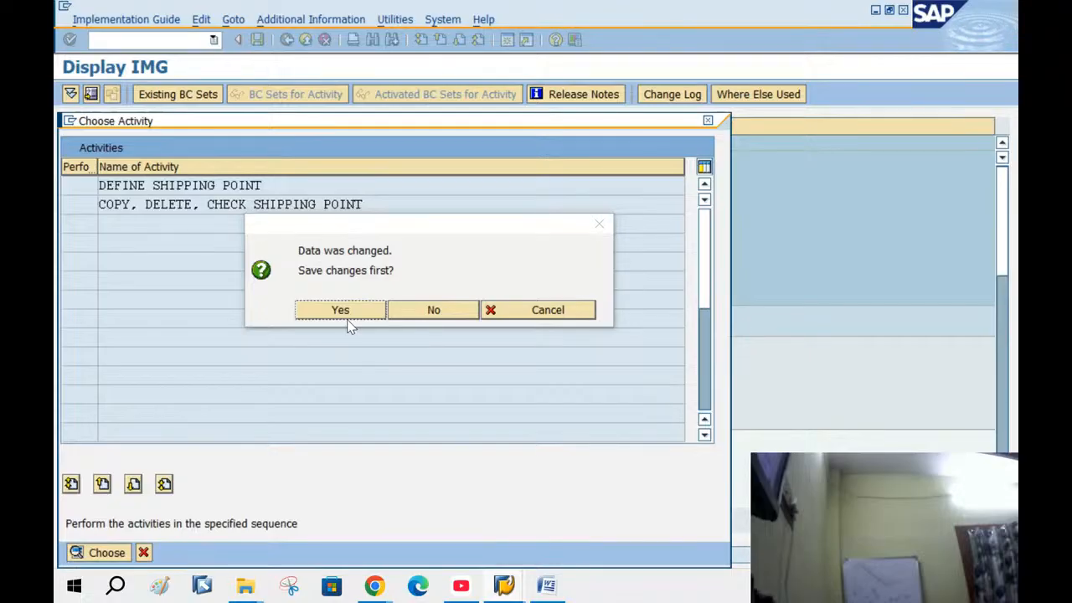
left_click(347, 318)
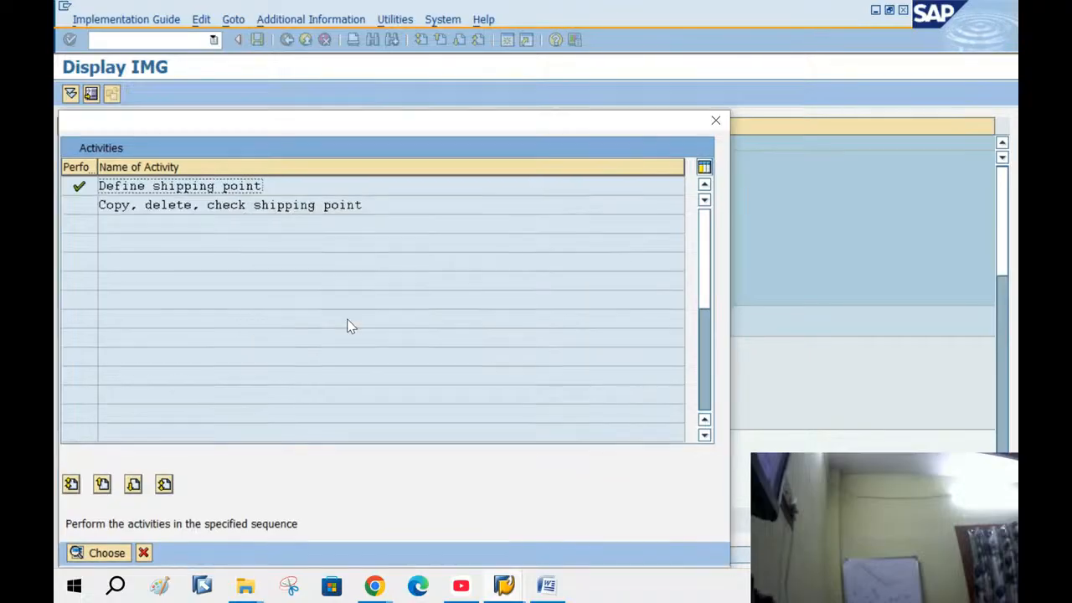
left_click(144, 553)
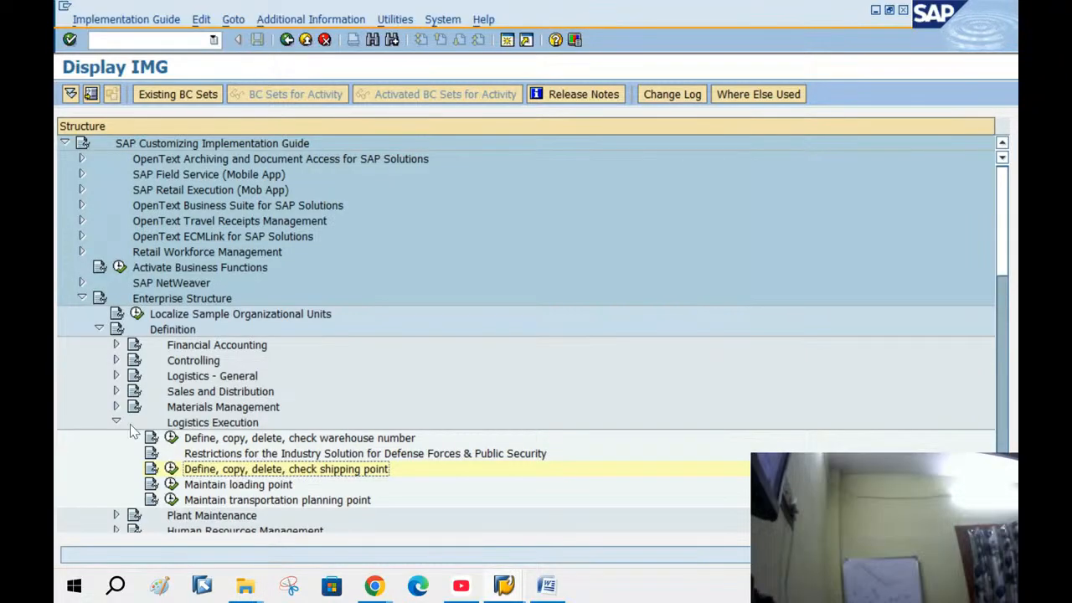
Collapse the IMG tree branches and go back to SAP Easy Access
left_click(115, 423)
left_click(99, 330)
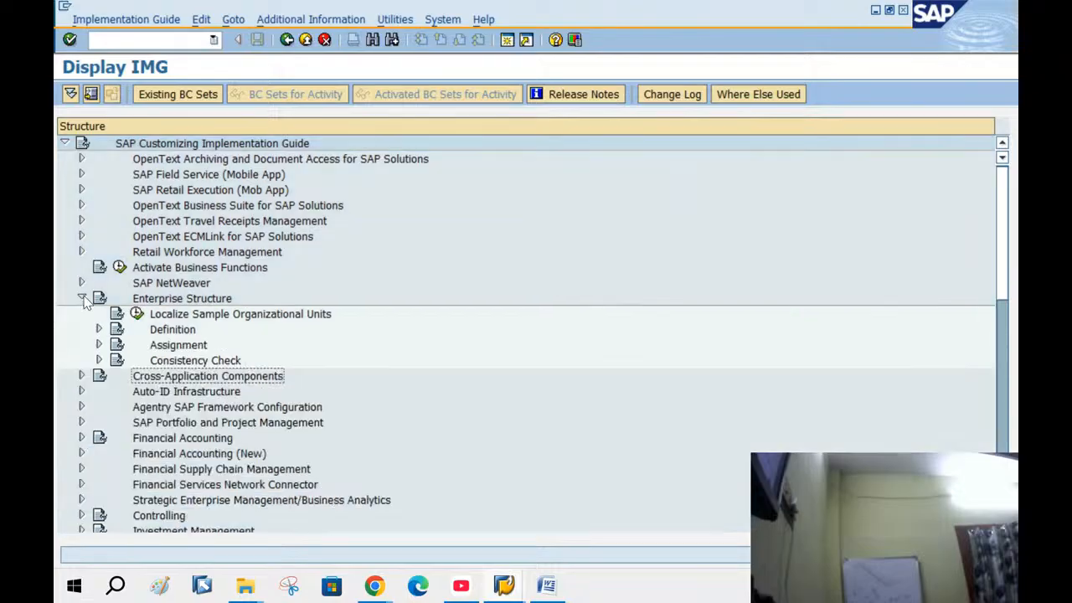
left_click(81, 297)
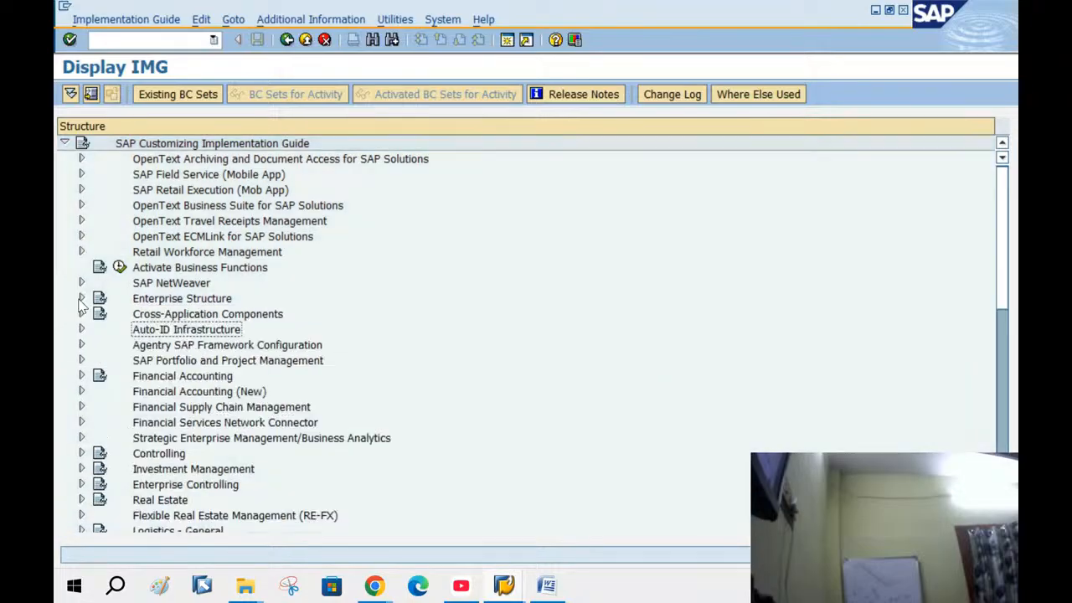
left_click(285, 41)
left_click(284, 40)
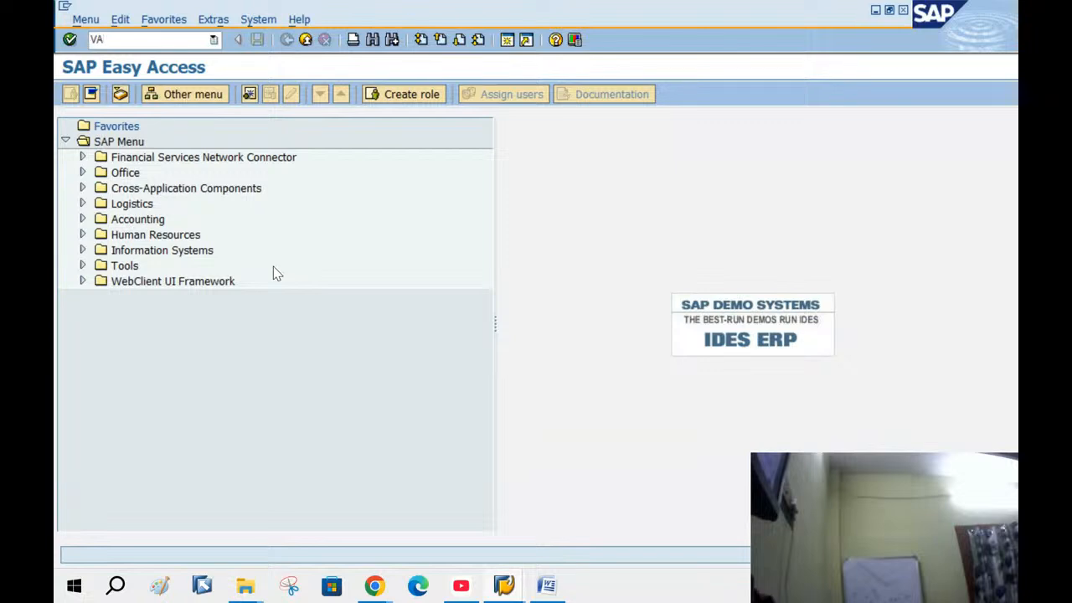
Start VA01 with order type OR, check sales area BANG/NG/NG, then switch to Word
key("Return")
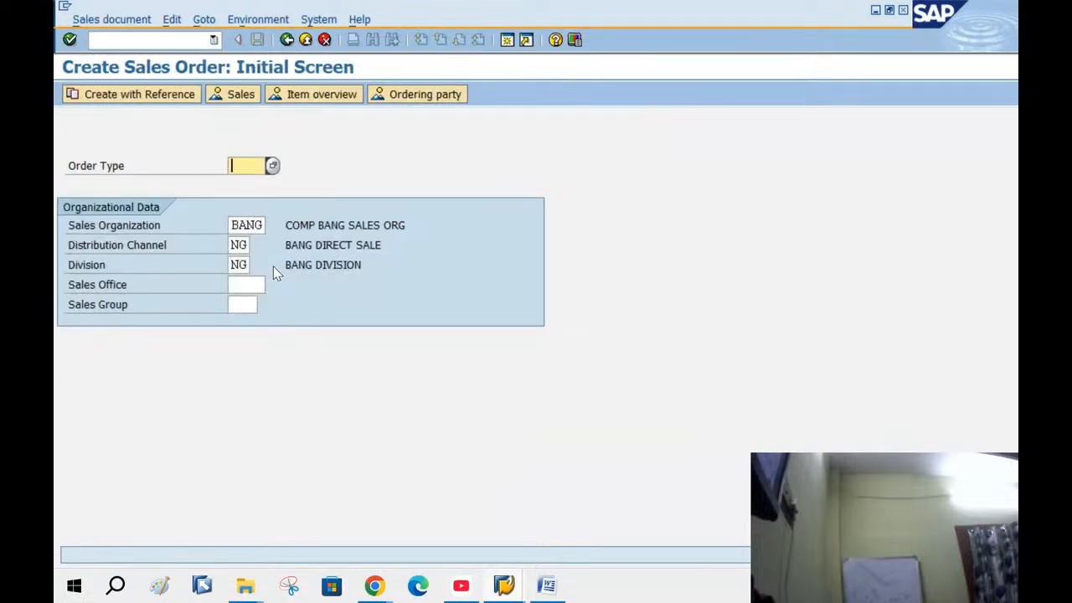
type("OR")
left_click_drag(233, 225, 274, 229)
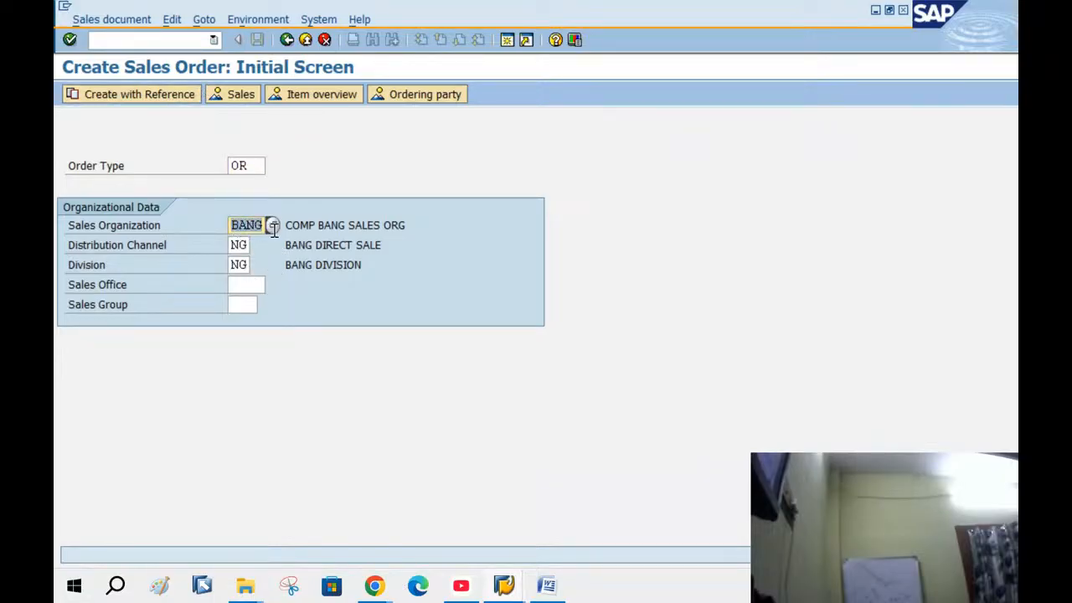
double_click(246, 247)
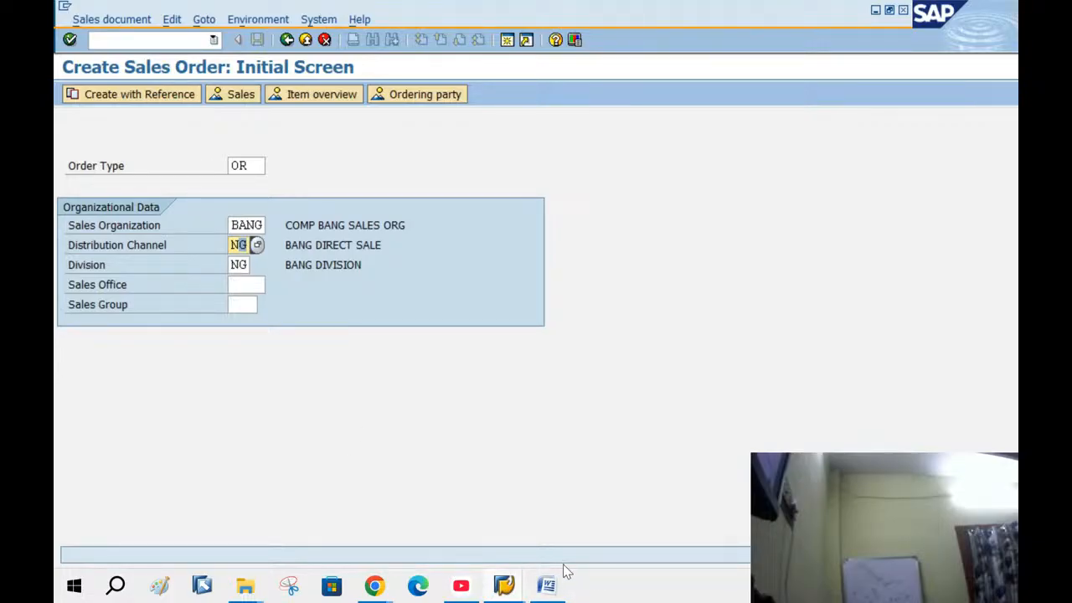
left_click(547, 585)
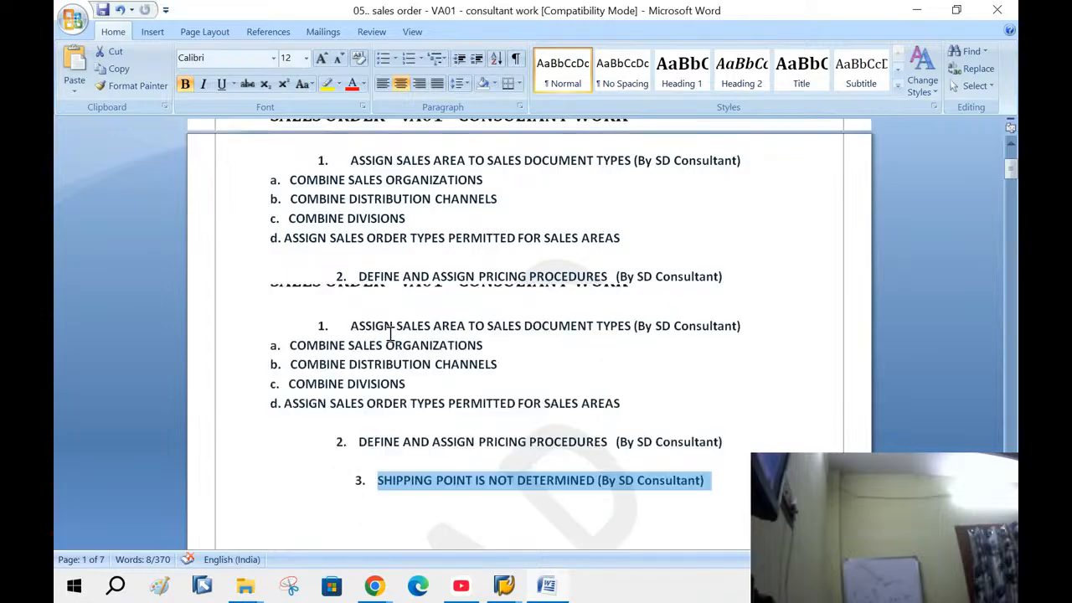
Review the notes' first item, close Change Material and New Entries, and return to Create Sales Order
scroll(382, 340, "up", 3)
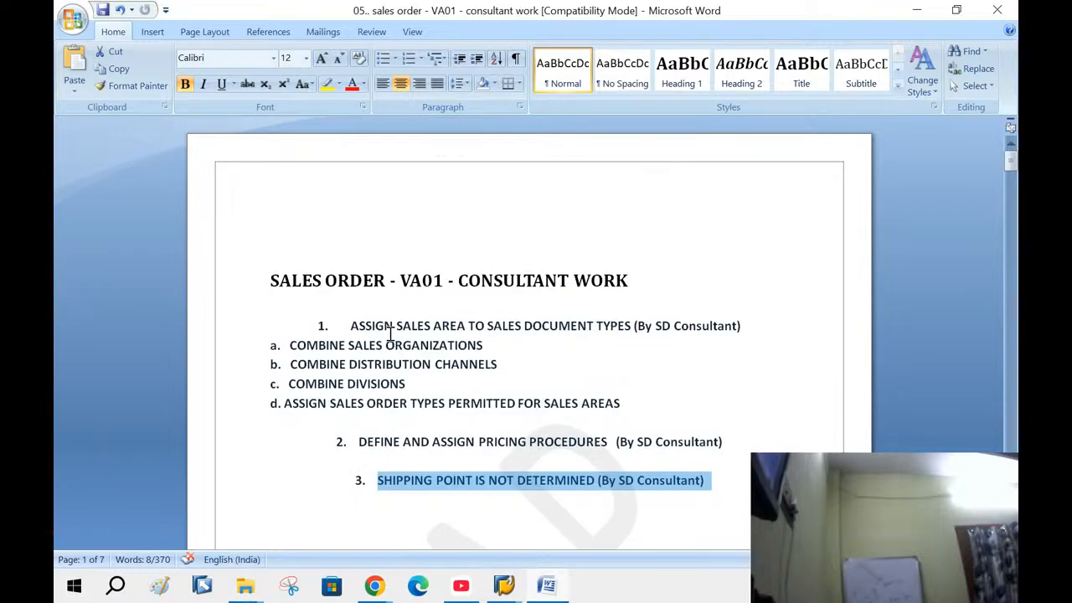
left_click_drag(390, 333, 702, 335)
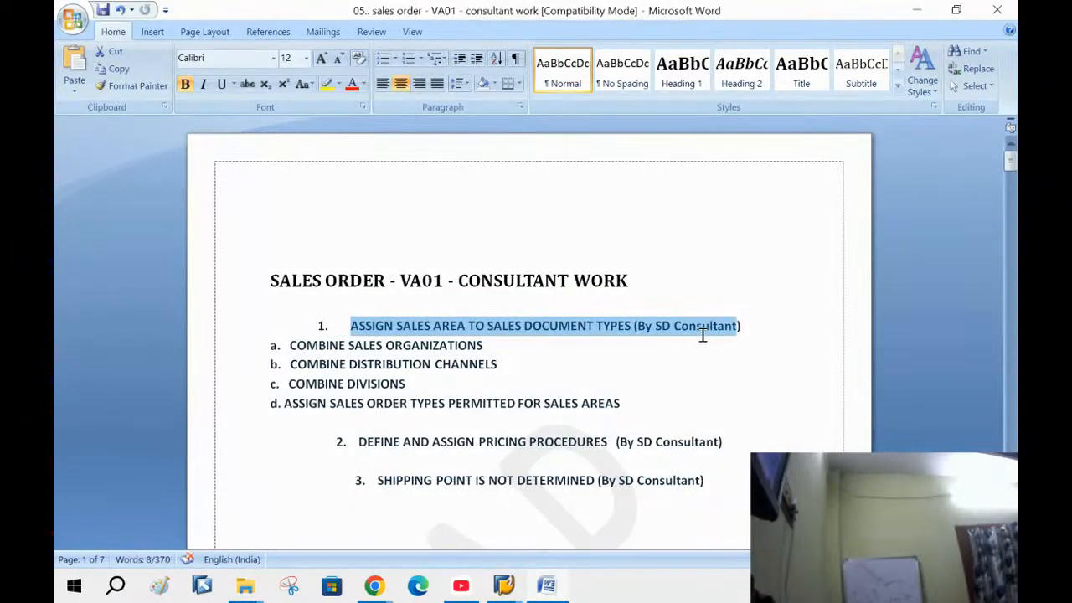
left_click(511, 583)
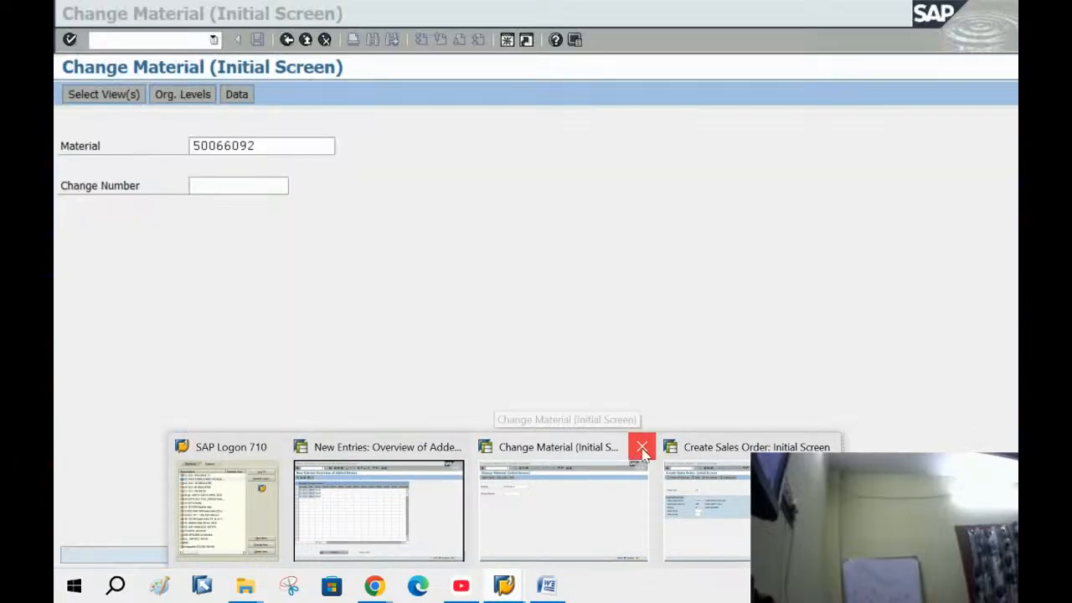
left_click(635, 453)
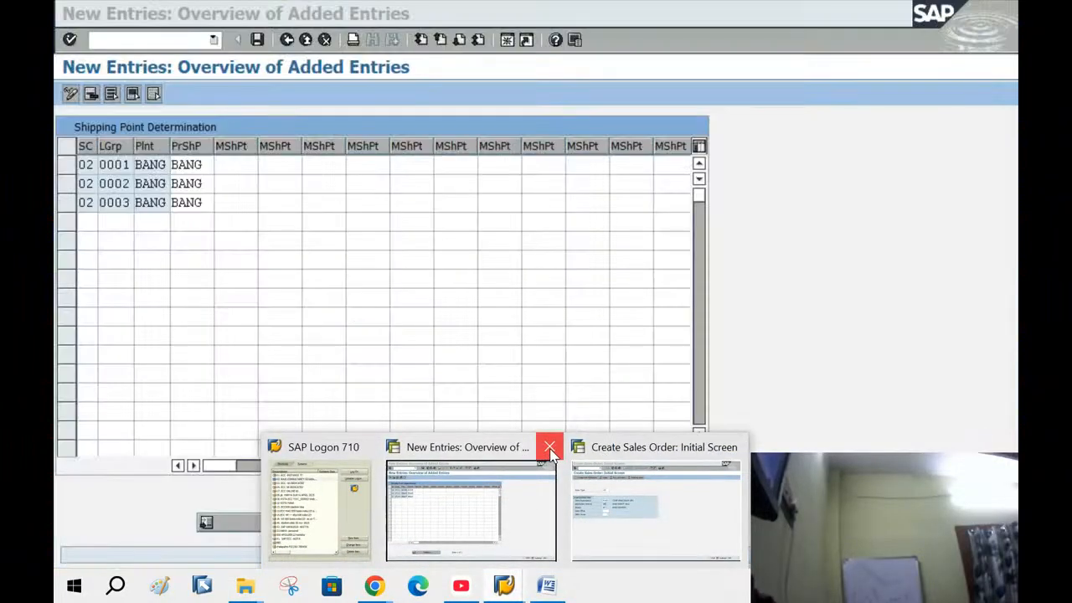
left_click(550, 452)
left_click(557, 492)
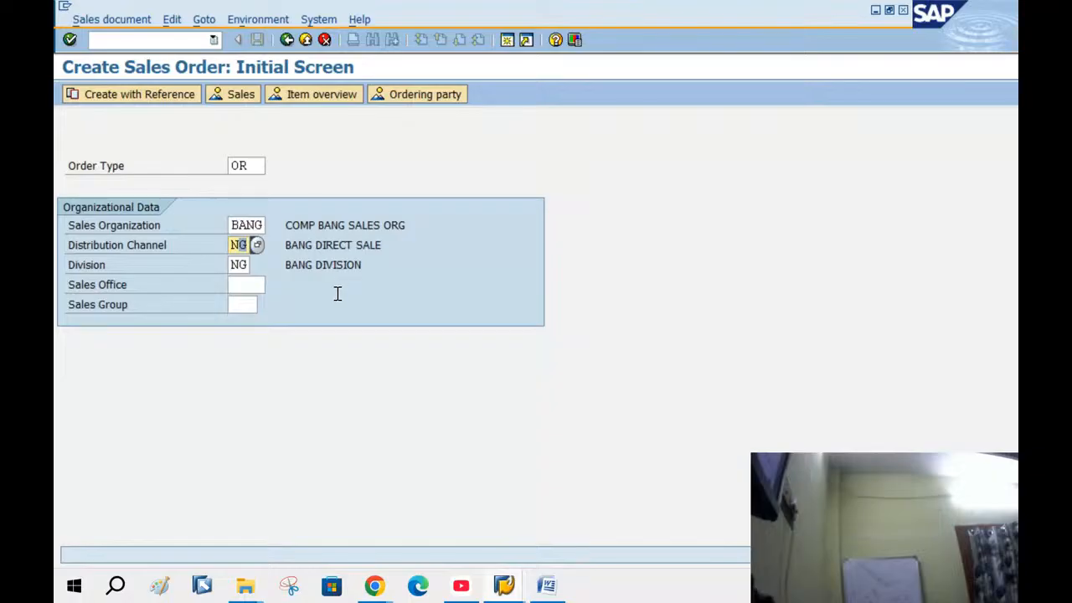
Fill in the sold-to party, PO number and PO date 11.09.2025 on the order overview
key("Return")
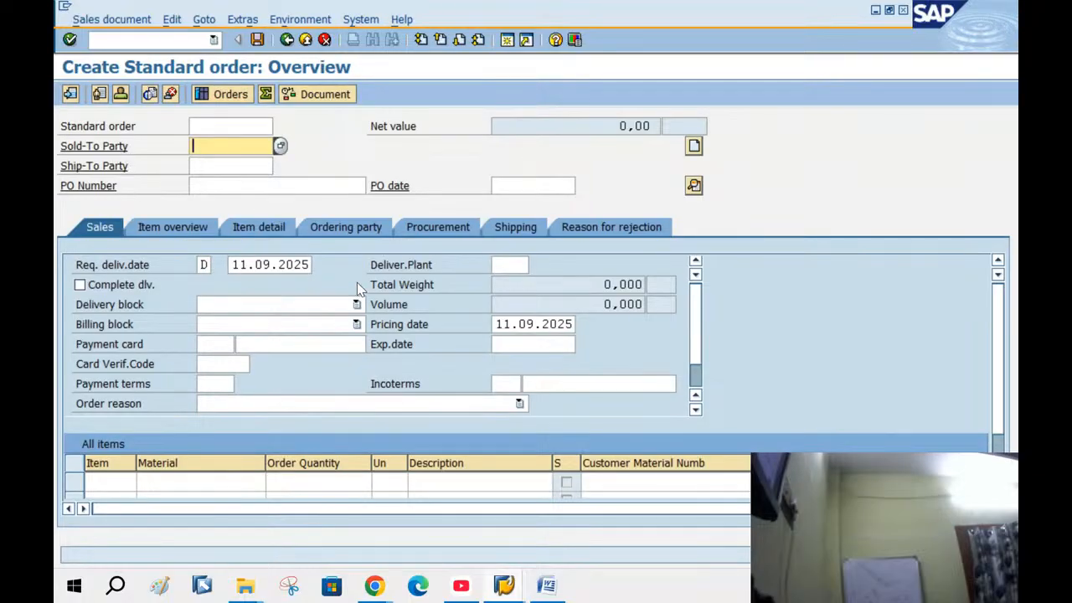
type("1")
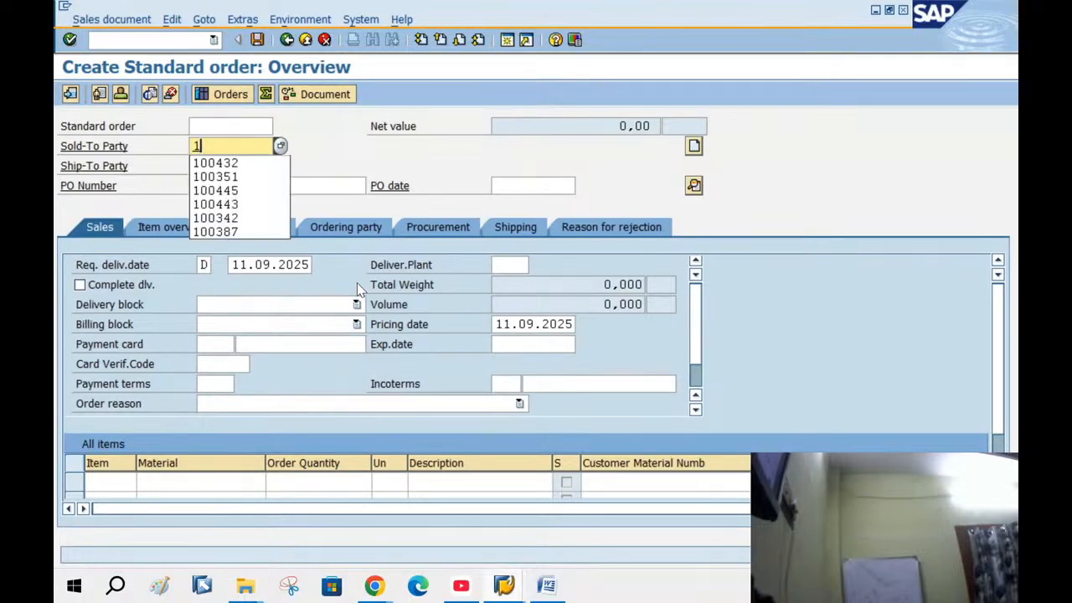
type("00560")
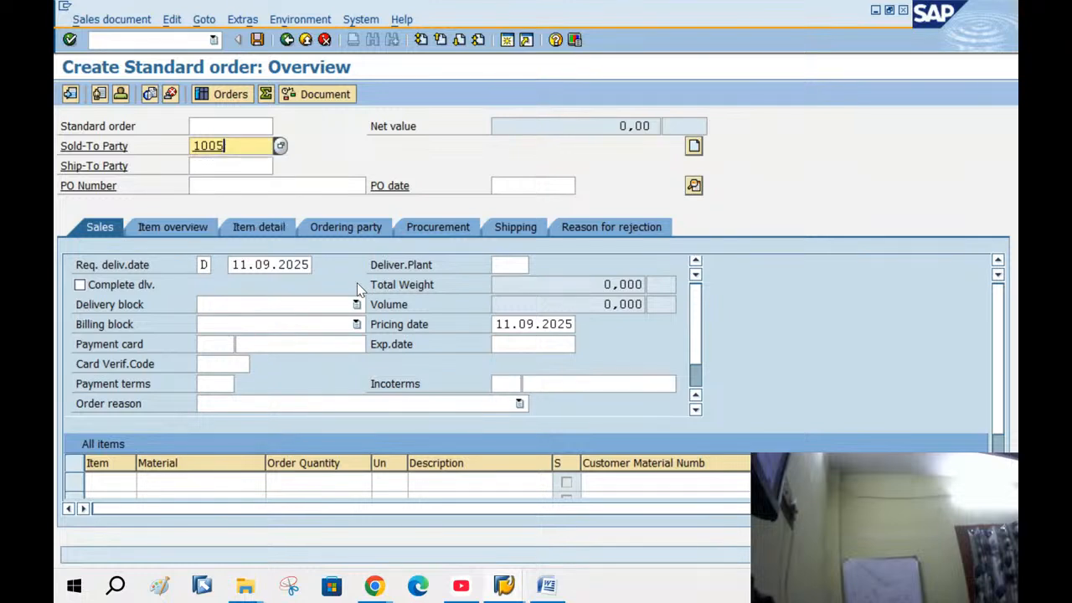
left_click(209, 186)
type("P")
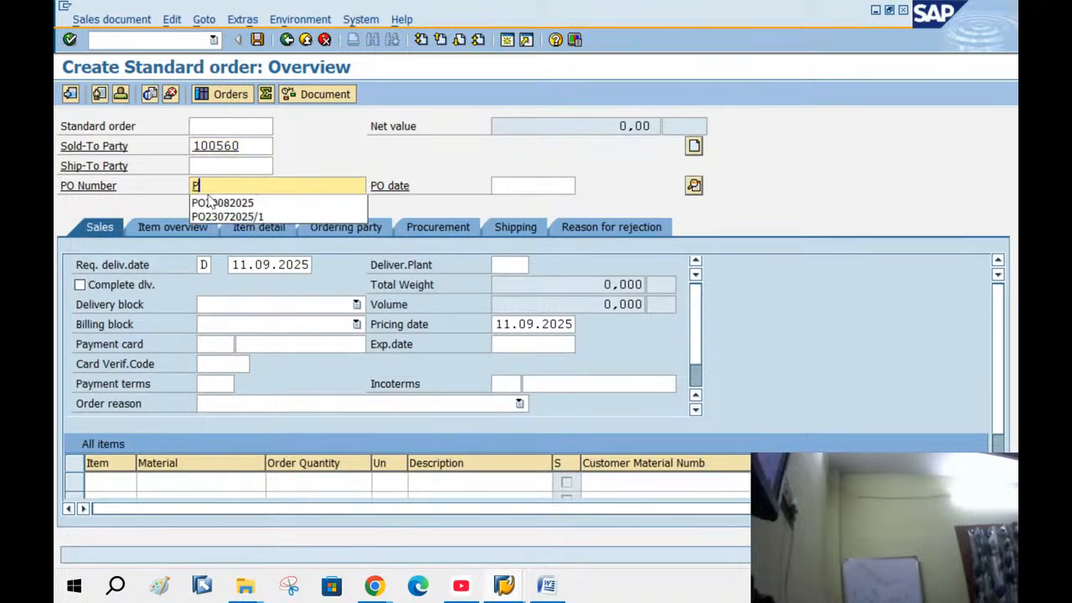
type("O1109")
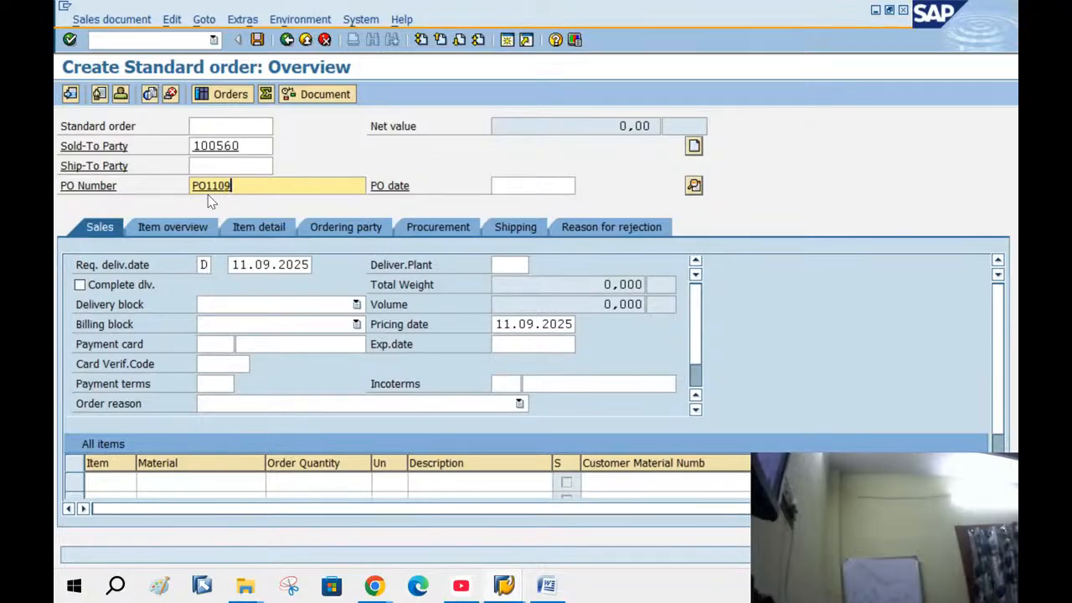
type("2025")
left_click(508, 184)
left_click(582, 185)
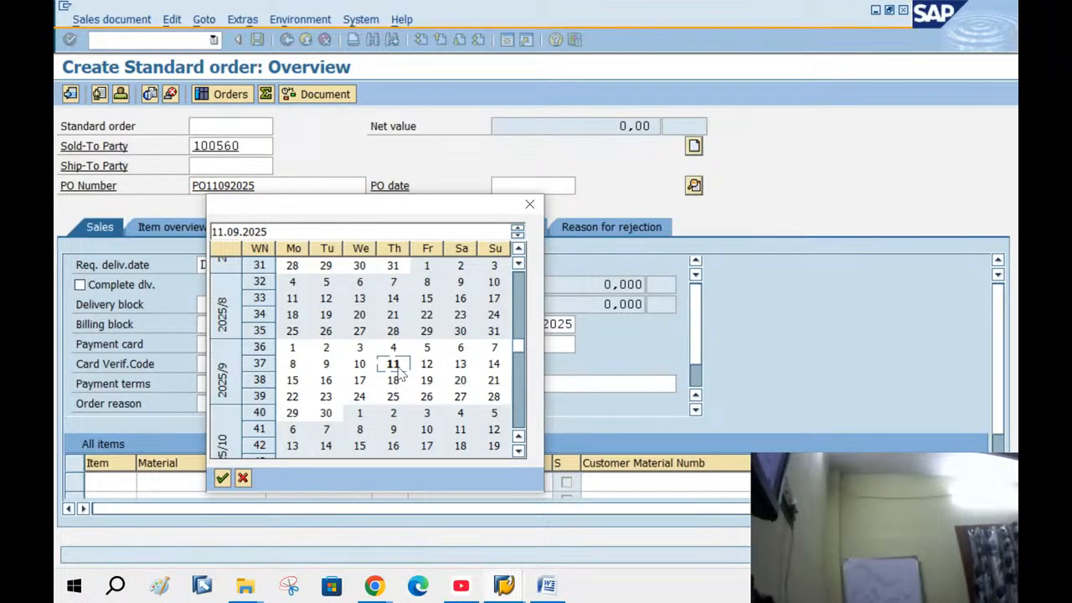
left_click(394, 362)
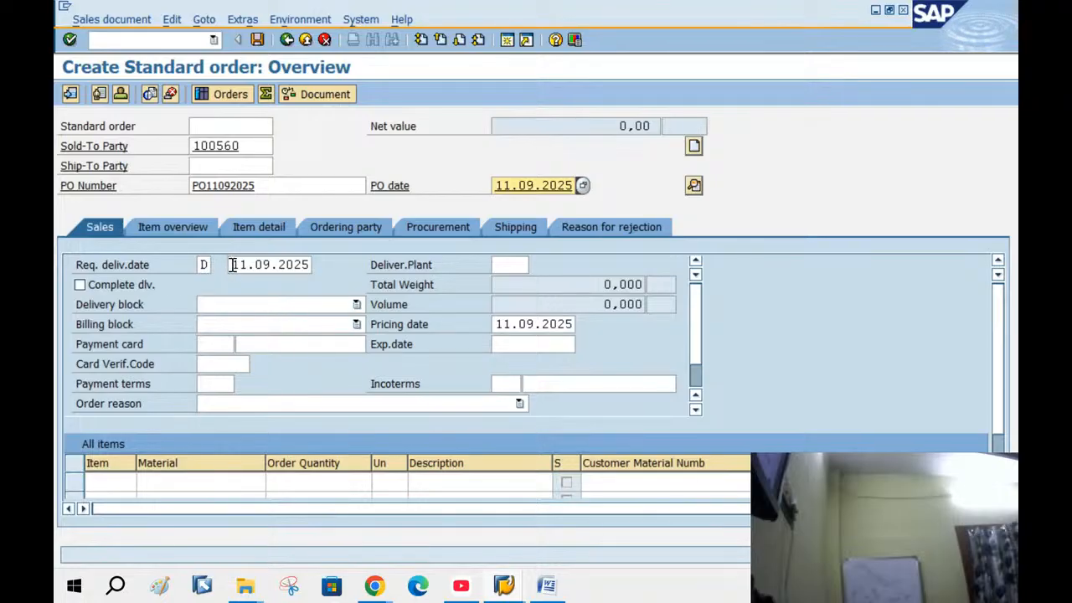
Add material 50066092 as the first item with quantity 2
key("Return")
type("500")
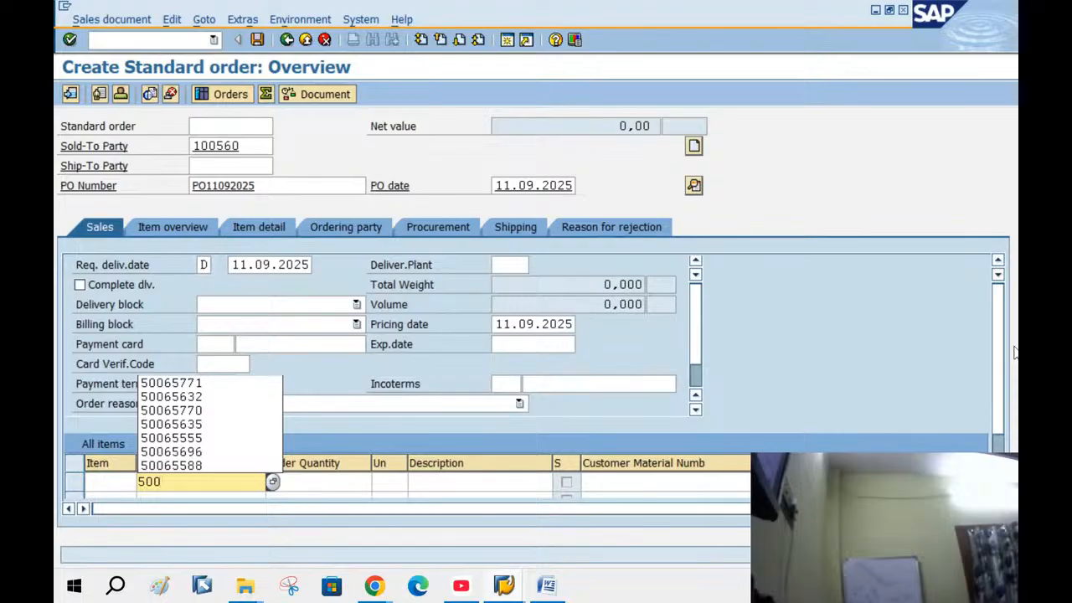
type("66092")
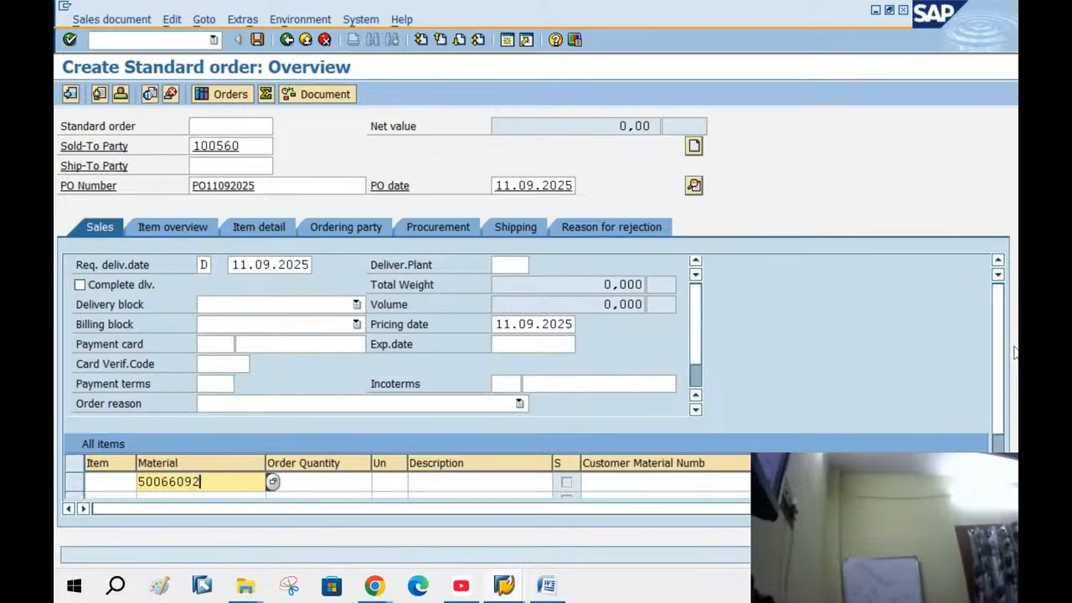
key("Tab")
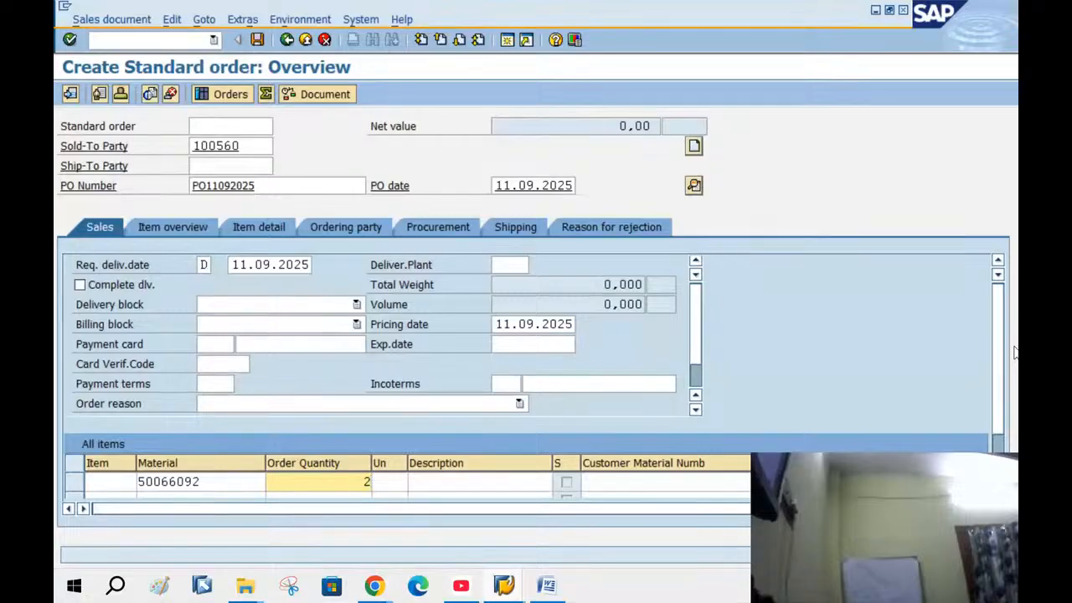
key("Return")
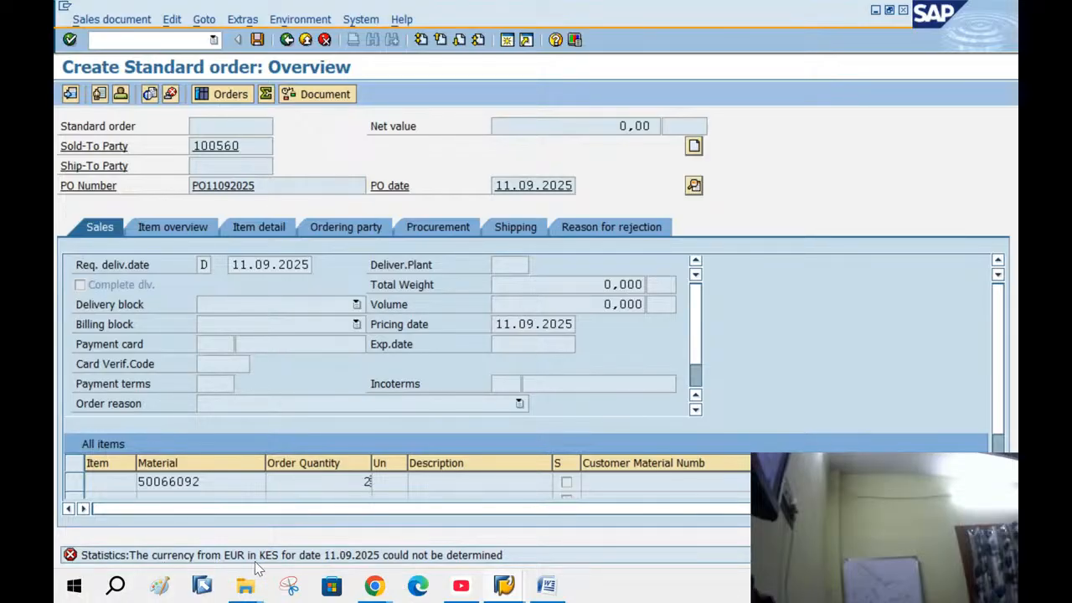
Open a new session showing the SAP Easy Access menu, leaving the standard order unfinished
left_click(507, 40)
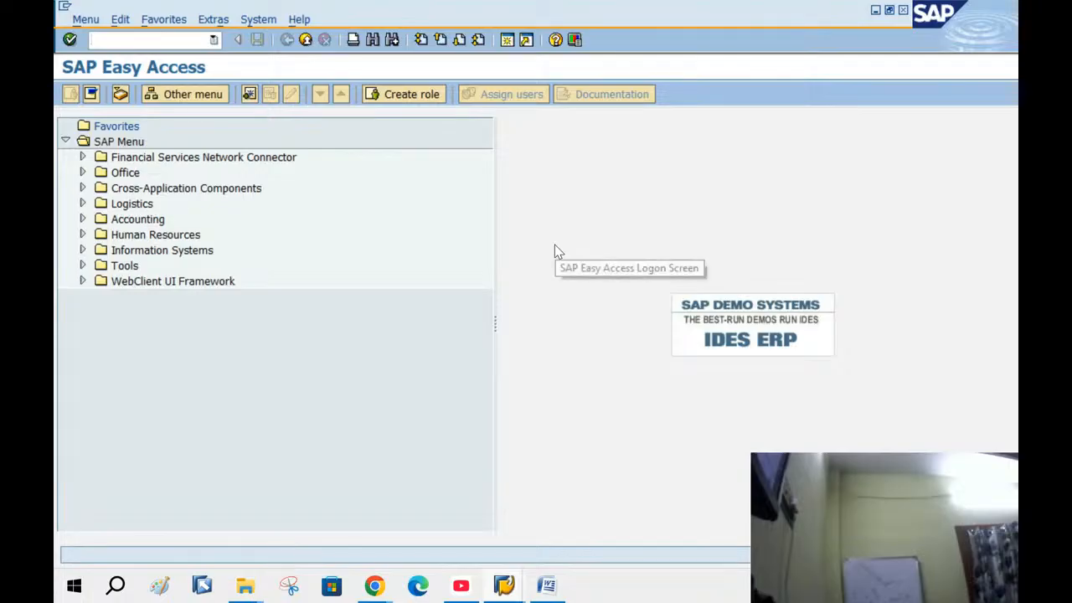
Run SPRO, open Define Sales Organization and position the list on sales organization BANG
key("Return")
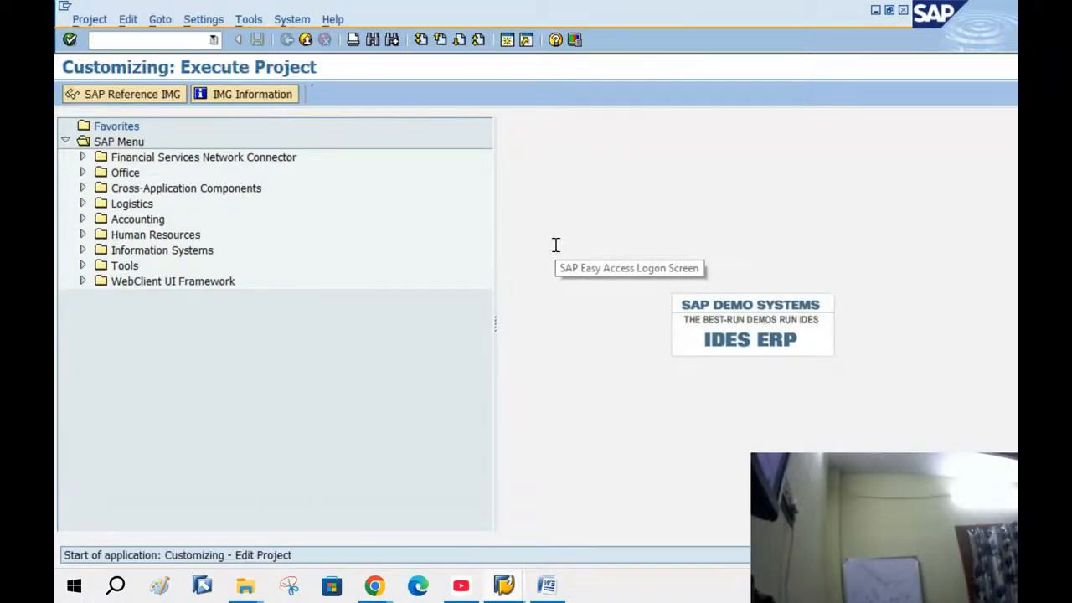
left_click(130, 96)
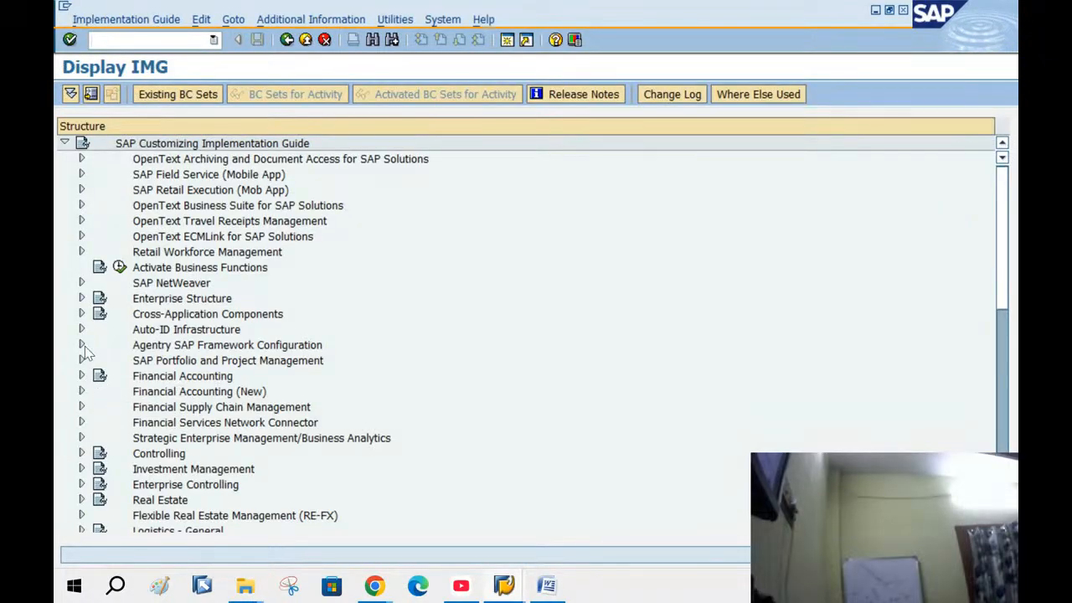
left_click(83, 299)
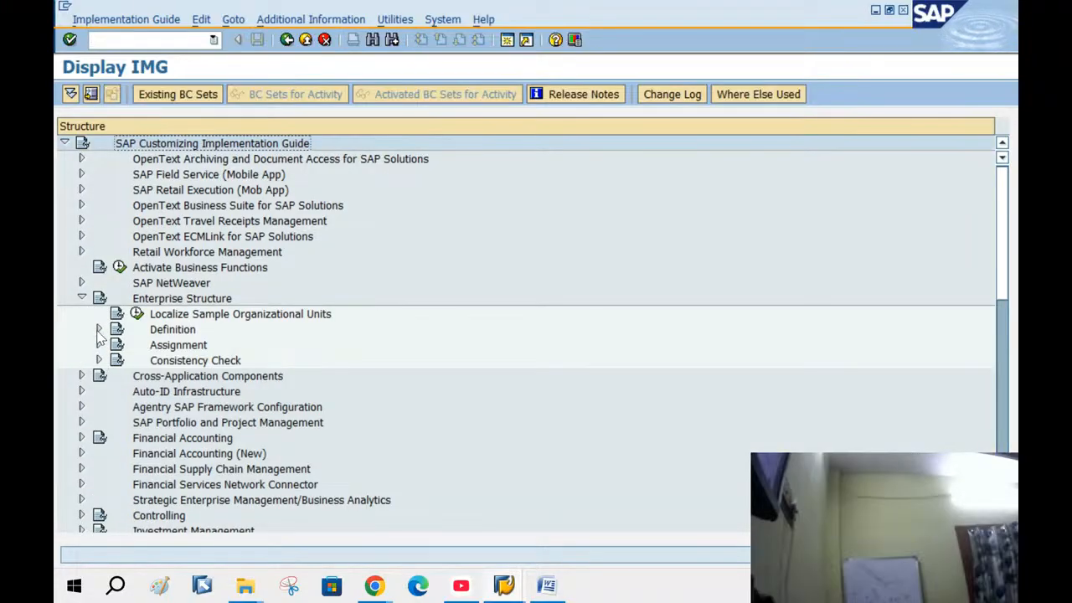
left_click(98, 329)
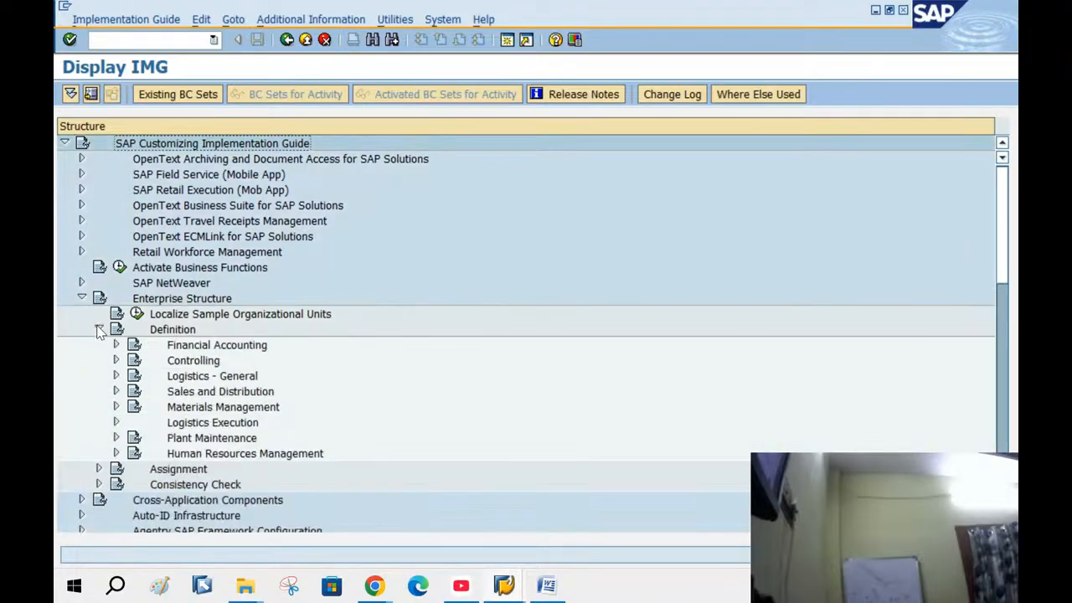
left_click(116, 391)
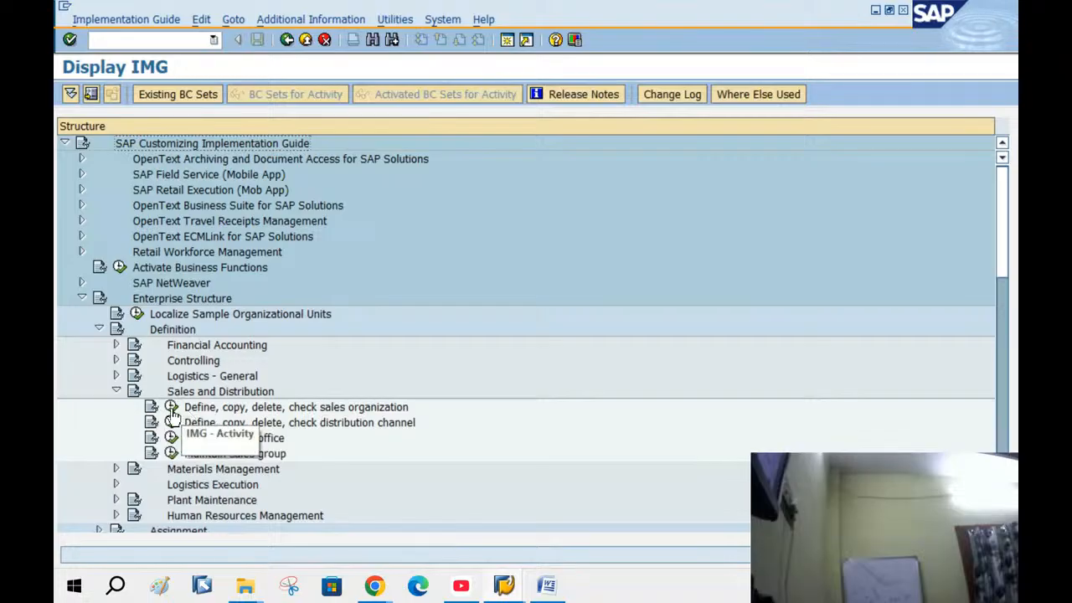
left_click(171, 407)
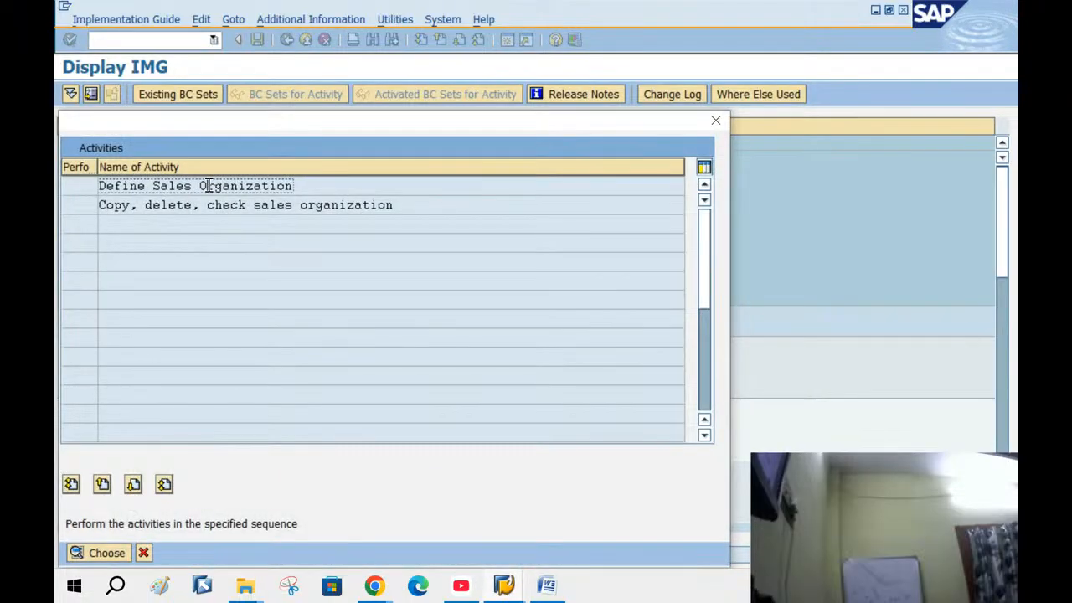
double_click(207, 185)
left_click(279, 523)
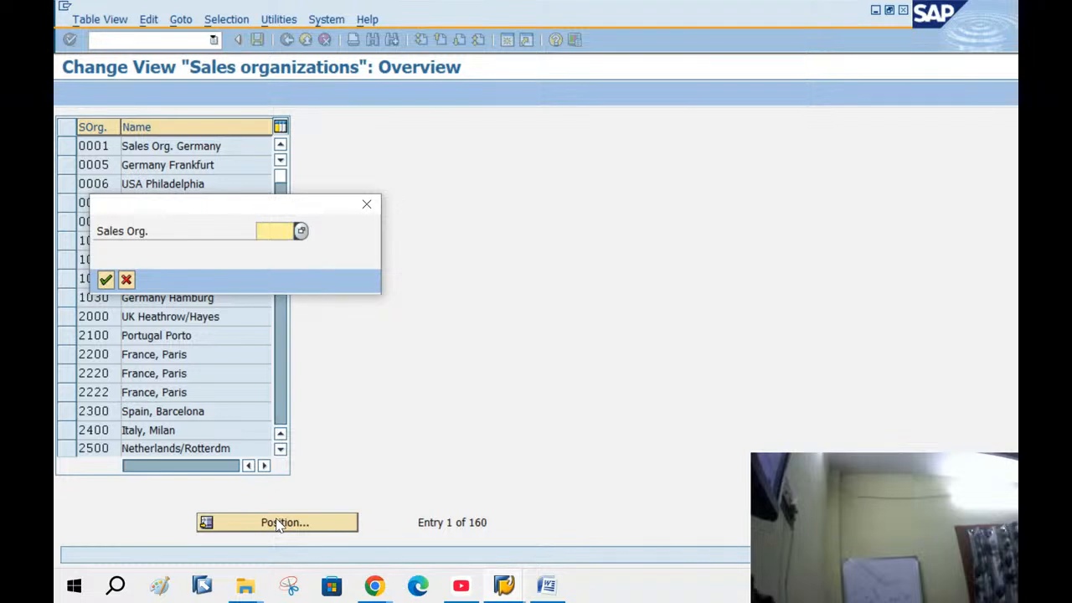
type("BANG")
key("Return")
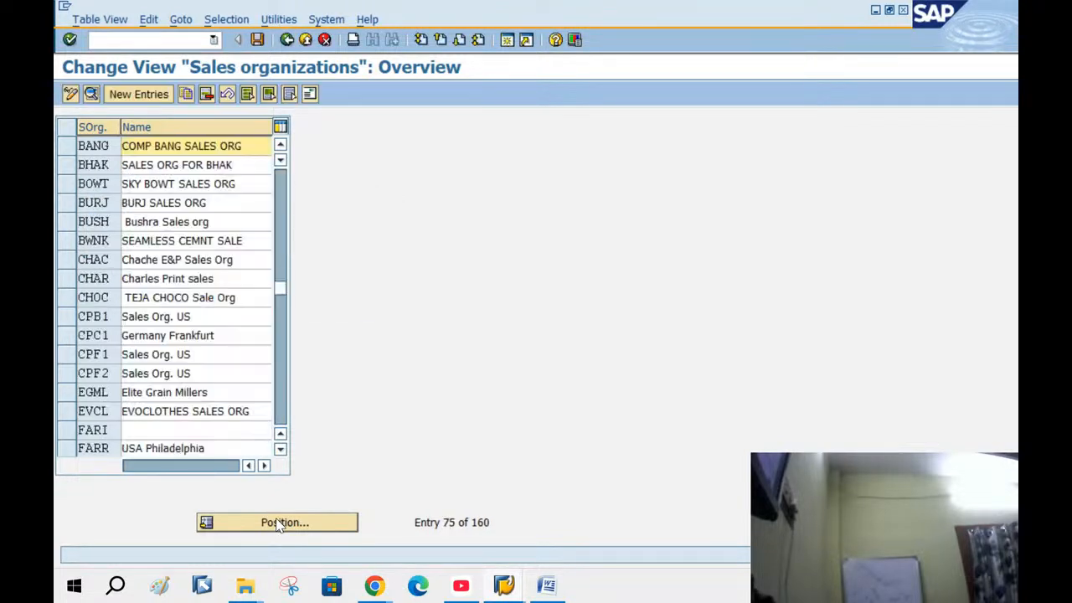
Set BANG's statistics currency to KES, save it under the customizing request, and go back
double_click(194, 150)
left_click(268, 184)
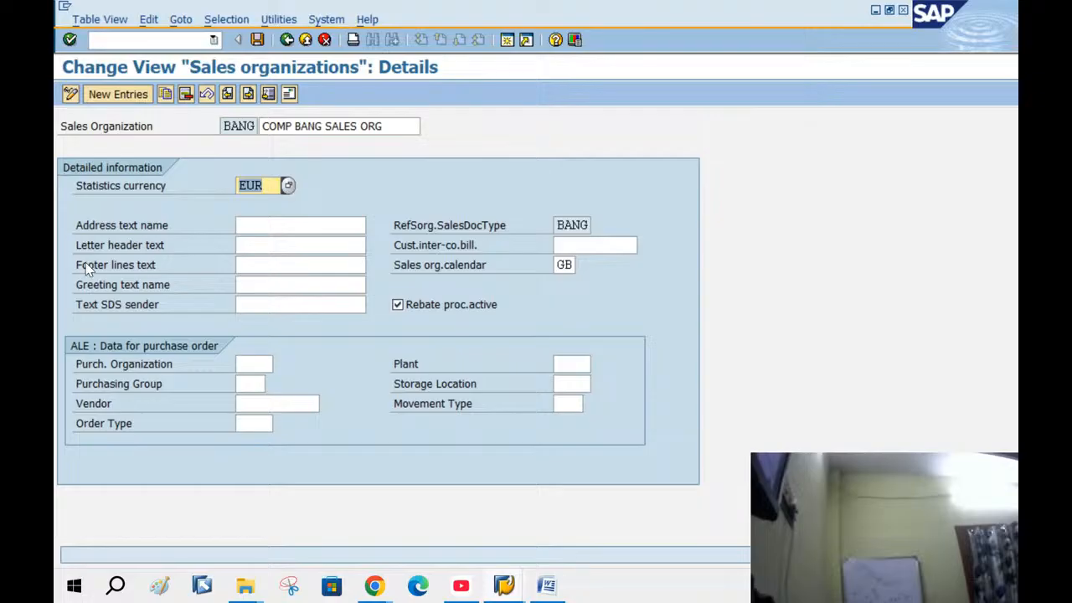
type("KES")
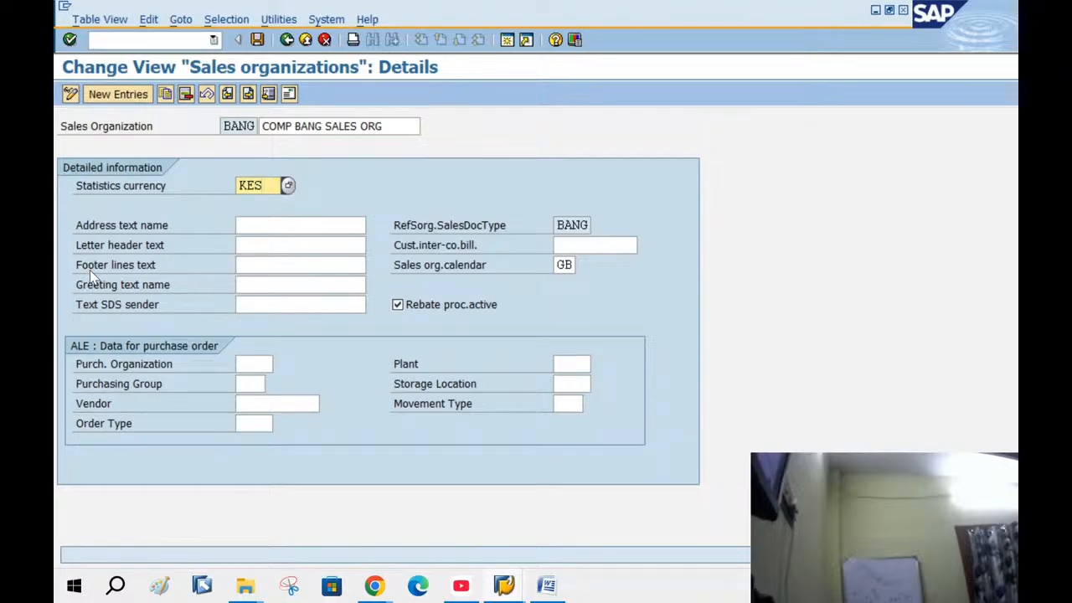
key("Return")
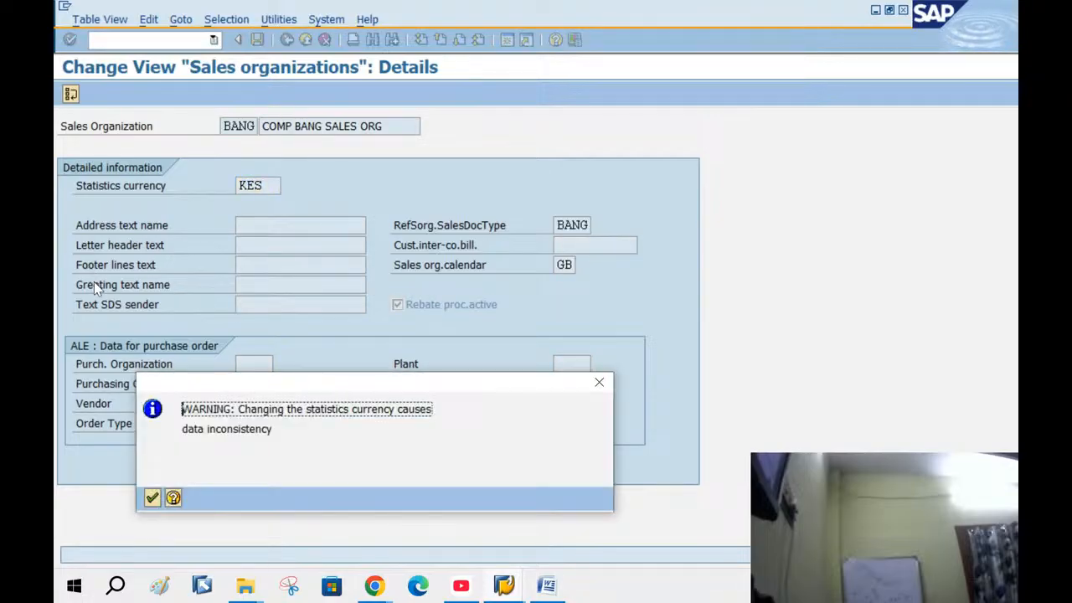
key("Return")
key("ctrl+s")
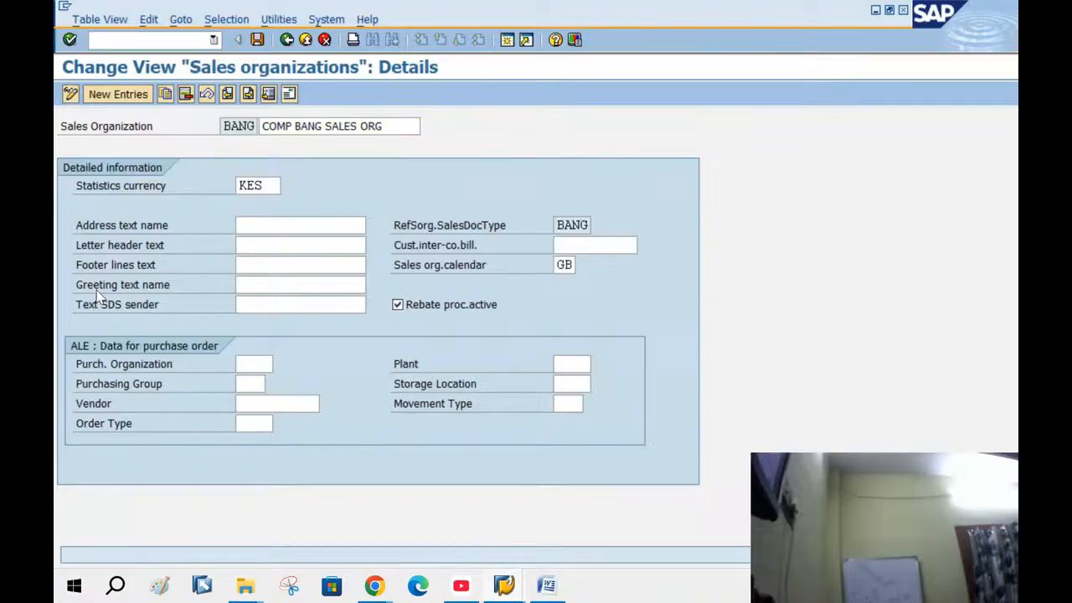
key("Return")
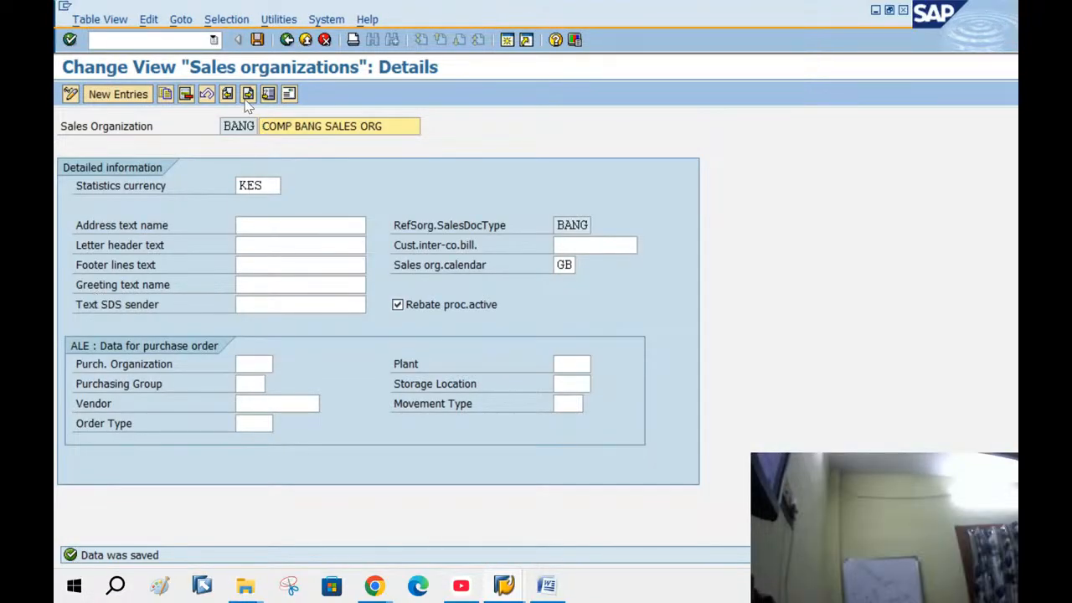
left_click(286, 41)
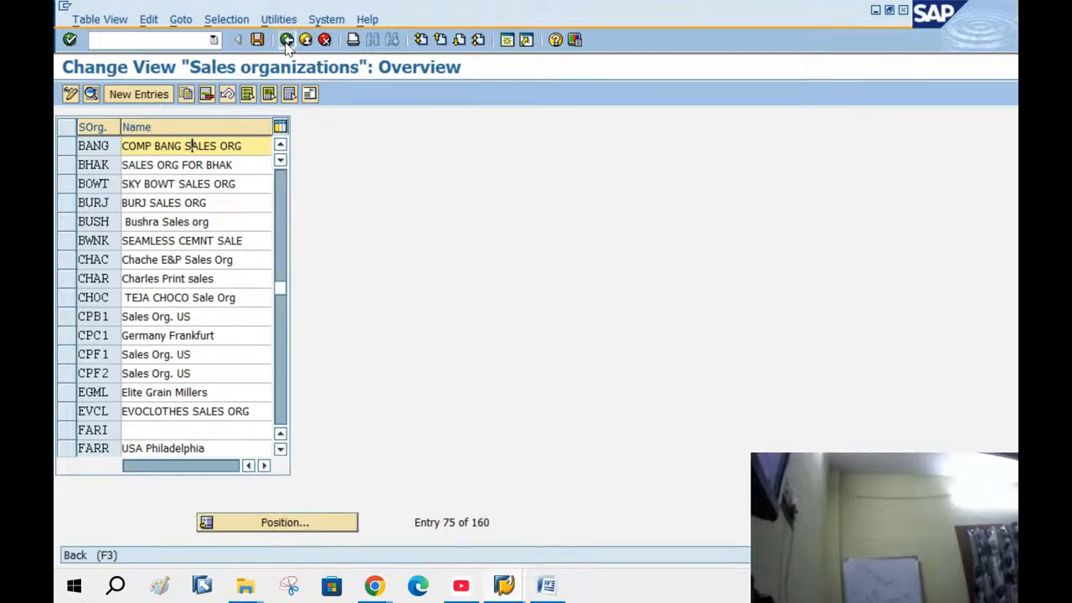
left_click(287, 40)
left_click(144, 553)
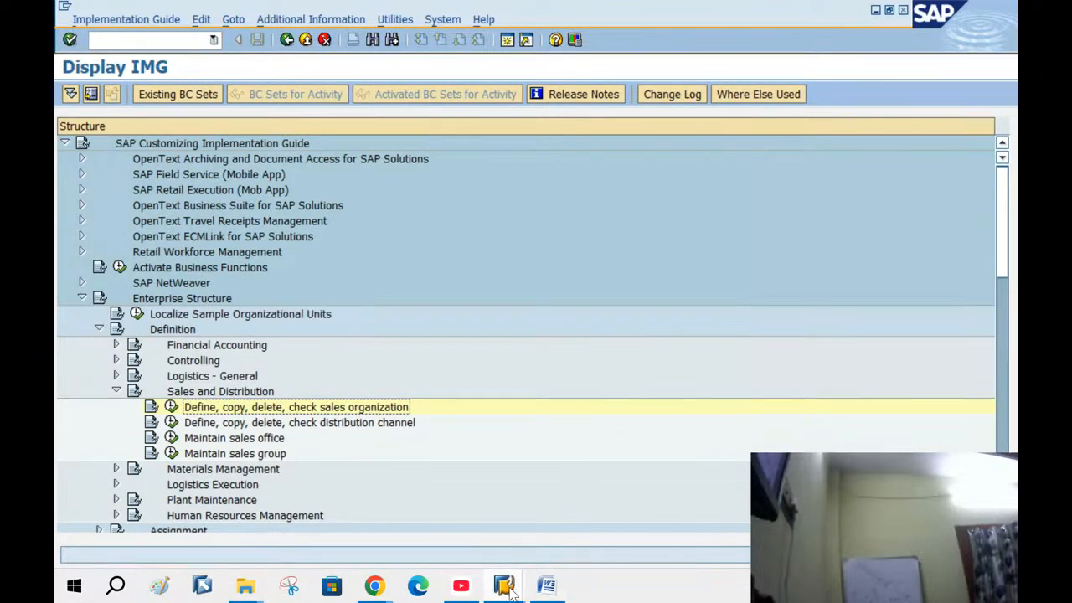
Switch to the order window and restart standard order creation with /NVA01
mouse_move(511, 591)
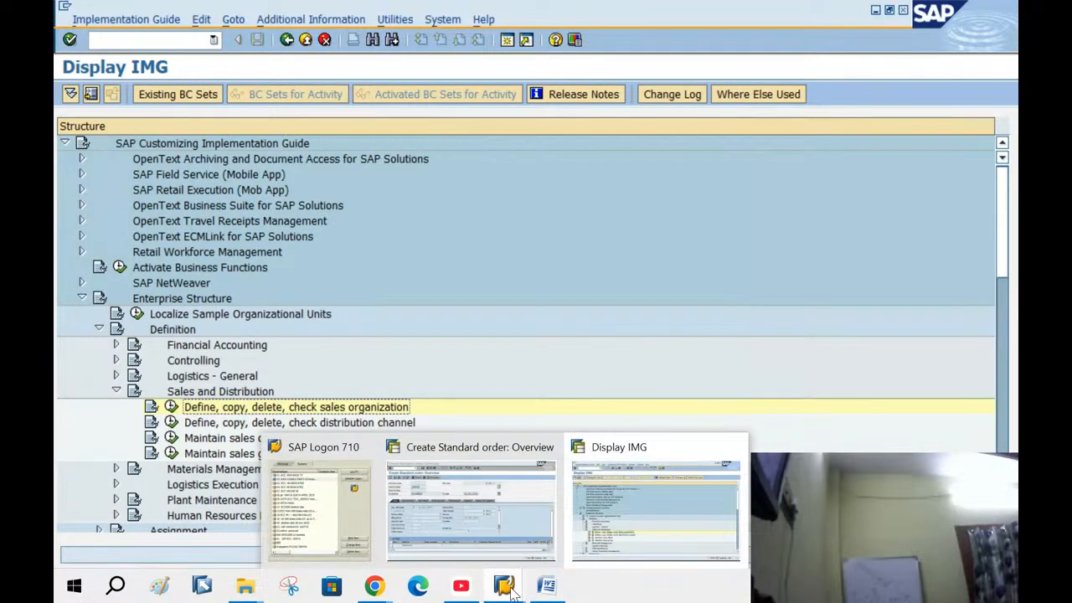
left_click(483, 507)
left_click(166, 35)
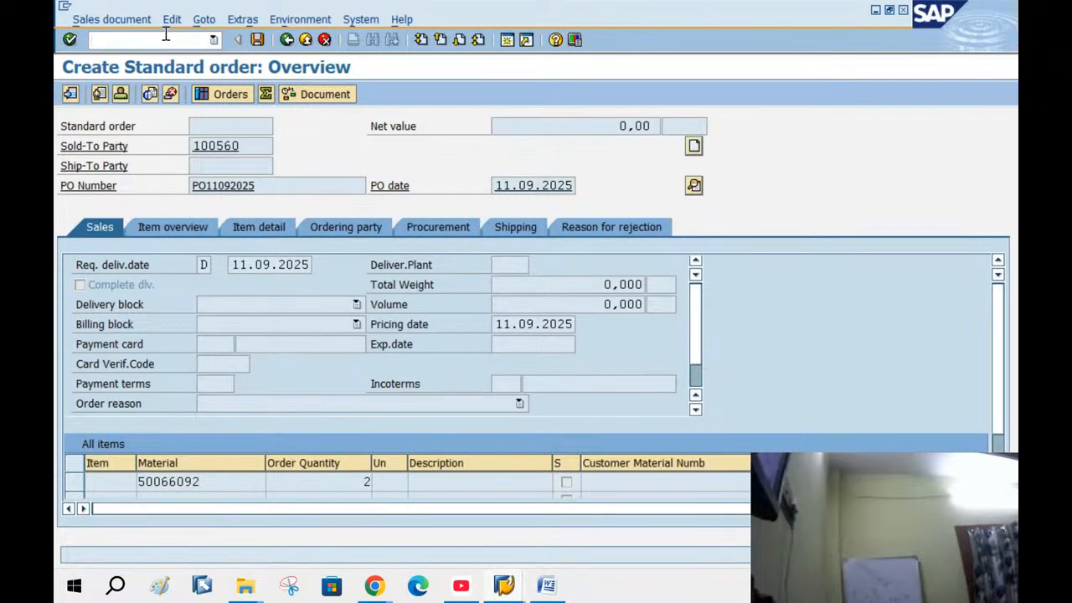
type("/NVA01")
key("Return")
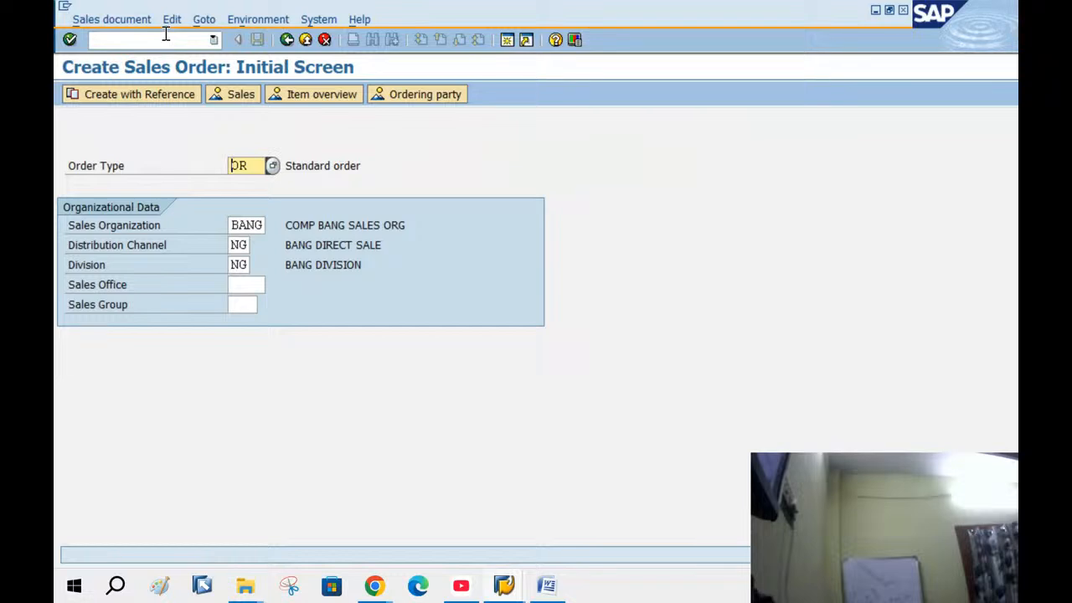
key("Return")
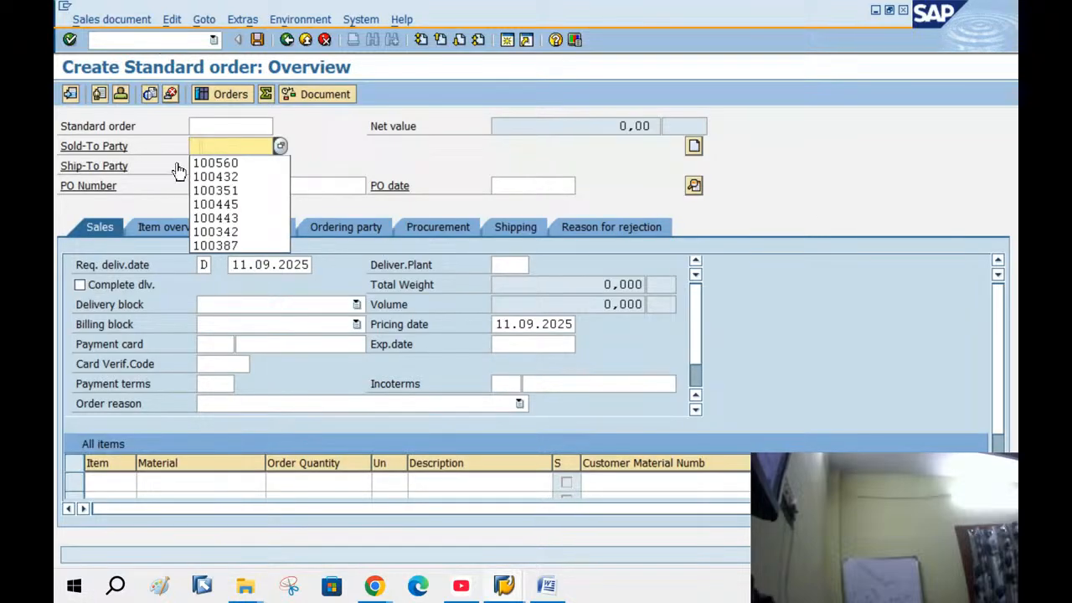
Fill in the sold-to party, the previous PO number and PO date 11.09.2025 from history
left_click(215, 162)
left_click(228, 186)
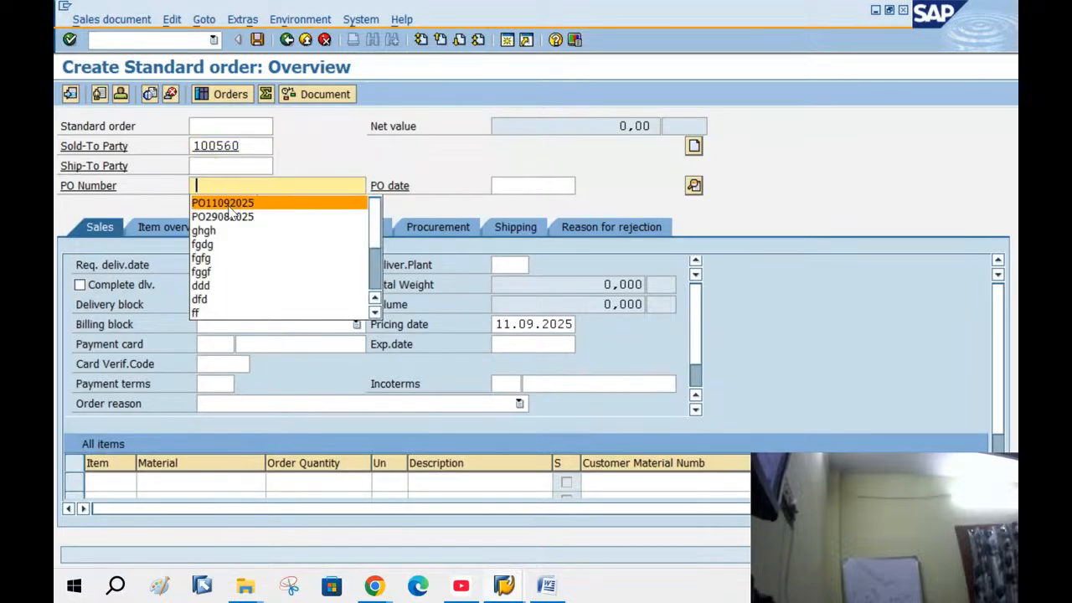
left_click(233, 203)
left_click(555, 186)
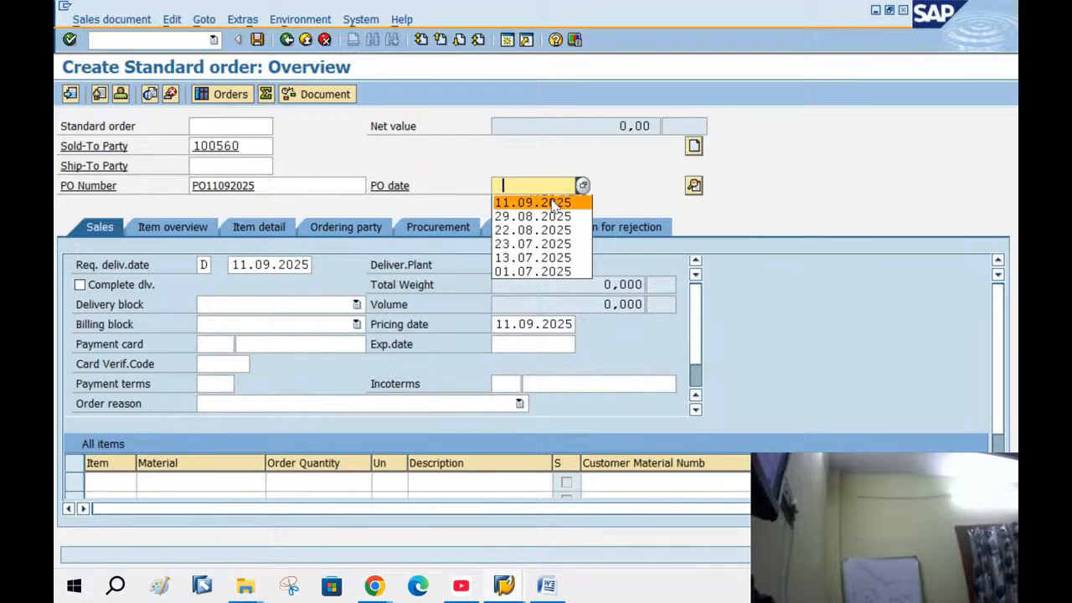
left_click(552, 206)
Add material 50066092 with quantity 2 as the first item and confirm pricing
left_click(211, 484)
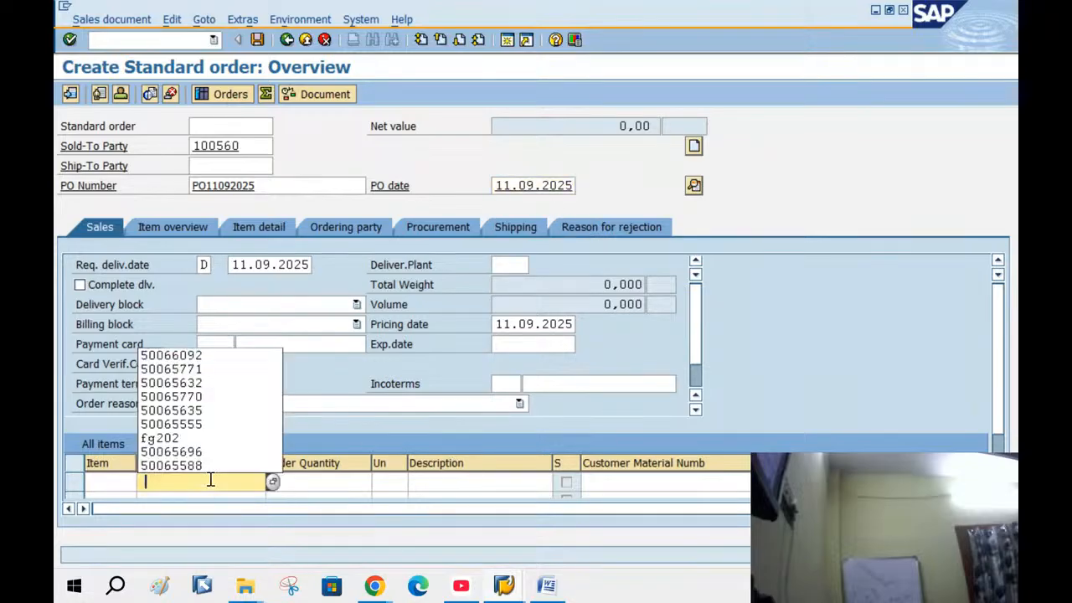
left_click(171, 355)
left_click(332, 480)
type("2")
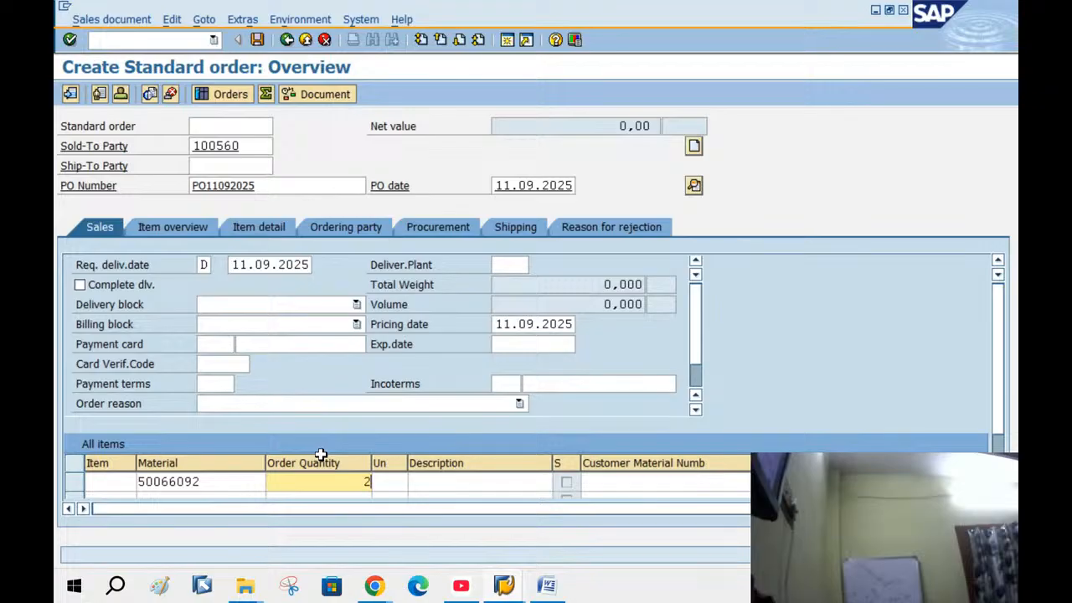
key("Return")
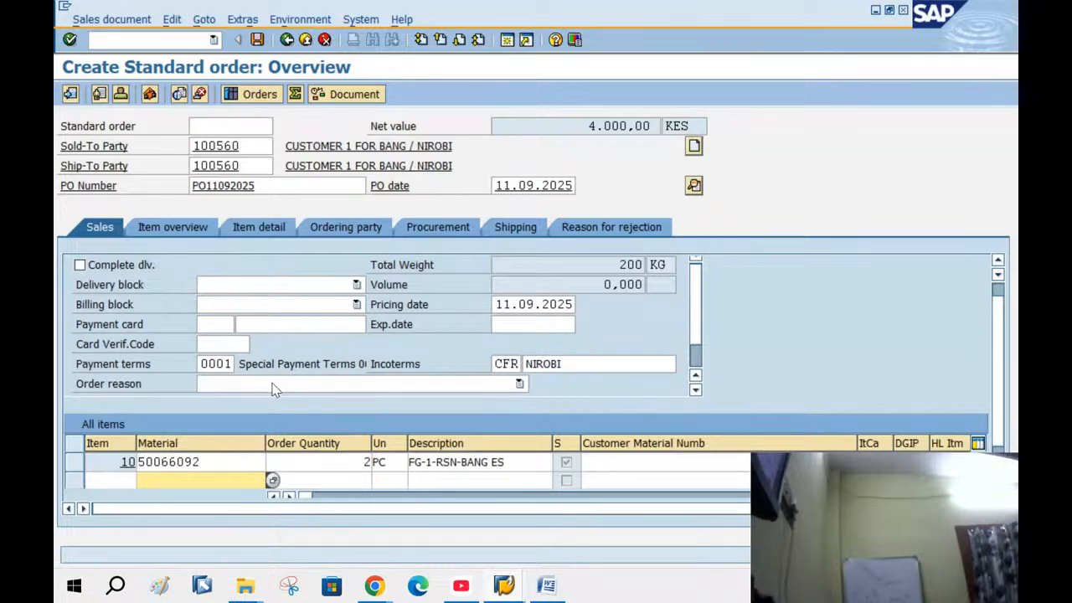
Check item 10's schedule line delivery dates, then view its pricing conditions
scroll(1008, 347, "up", 1)
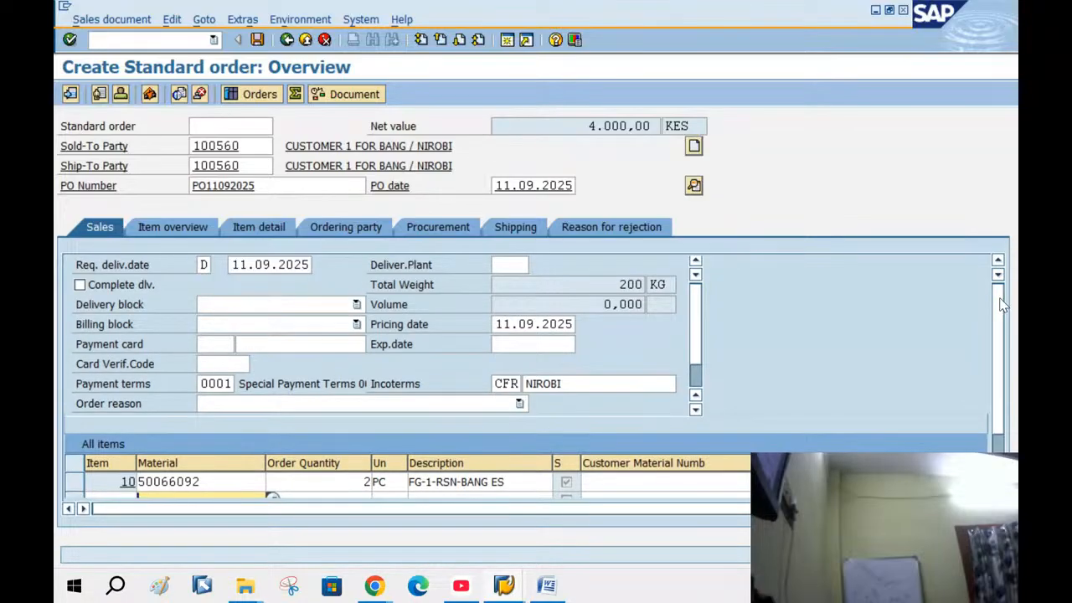
double_click(235, 264)
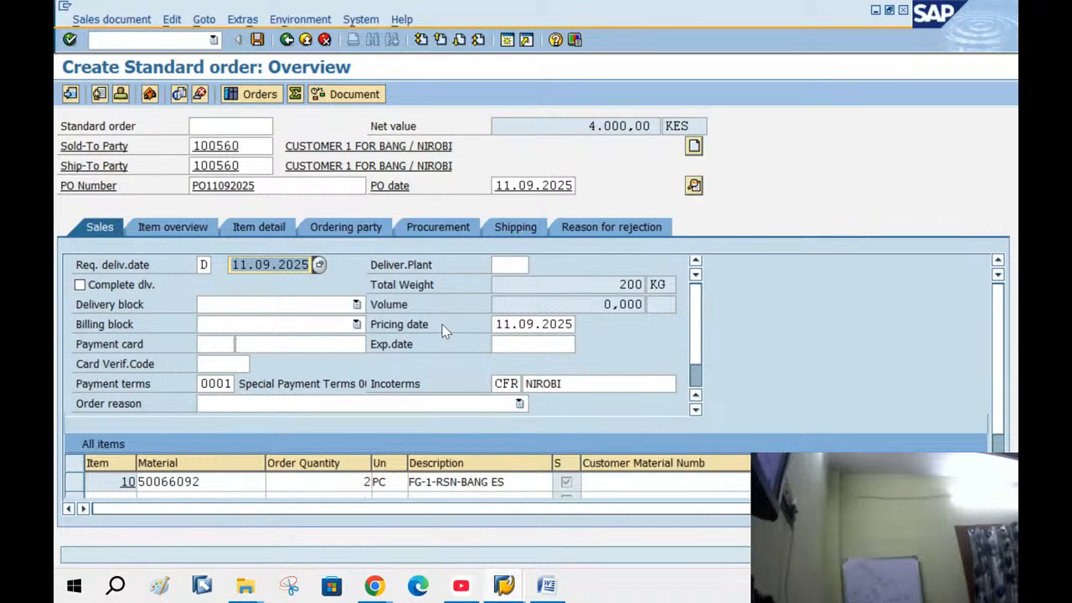
left_click(194, 484)
double_click(194, 484)
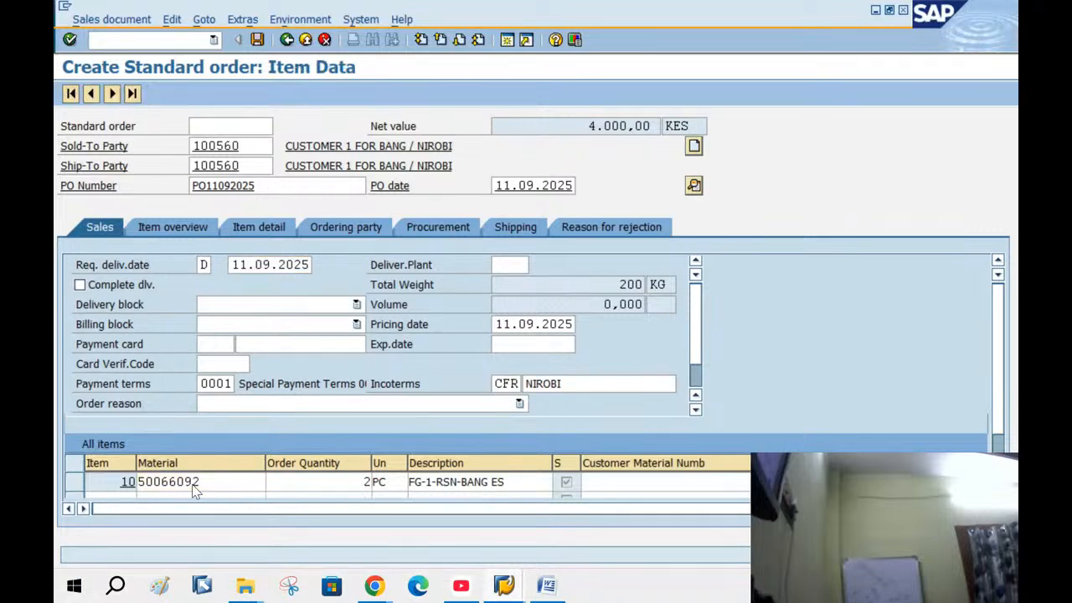
left_click(600, 187)
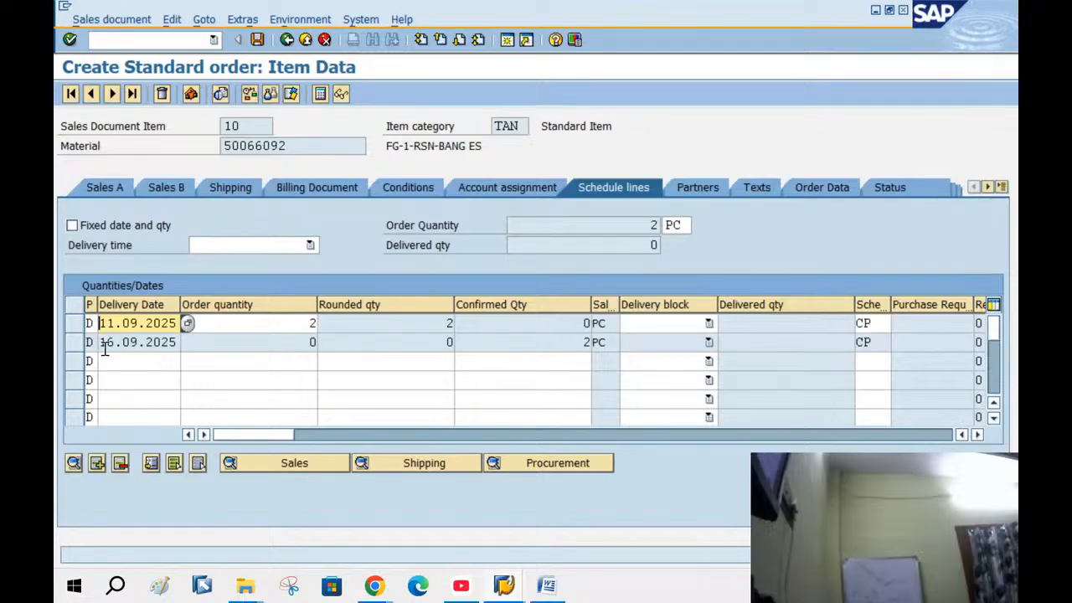
left_click(78, 324)
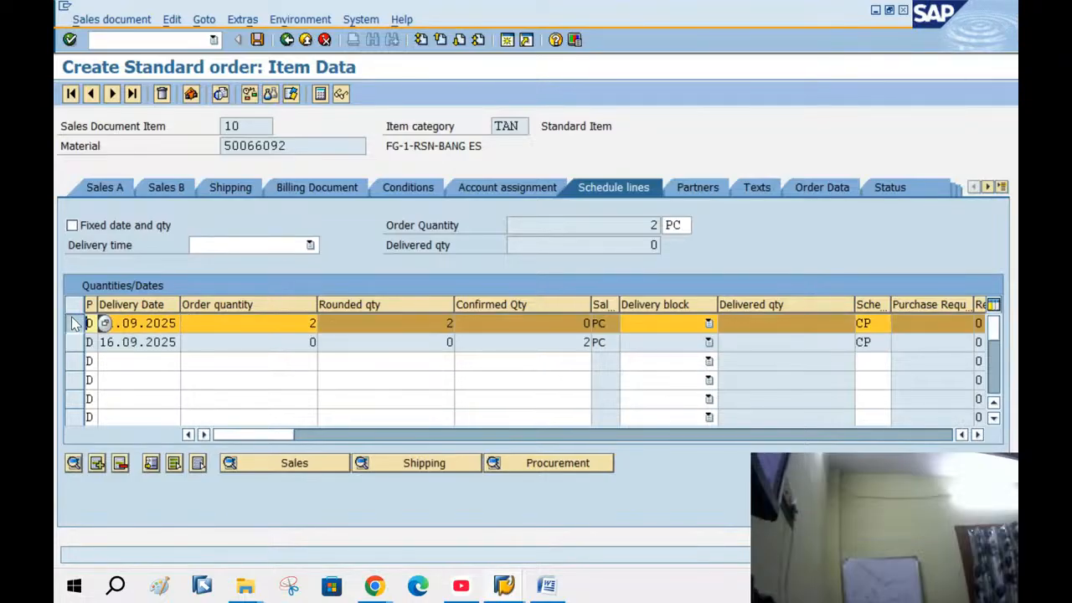
left_click(122, 342)
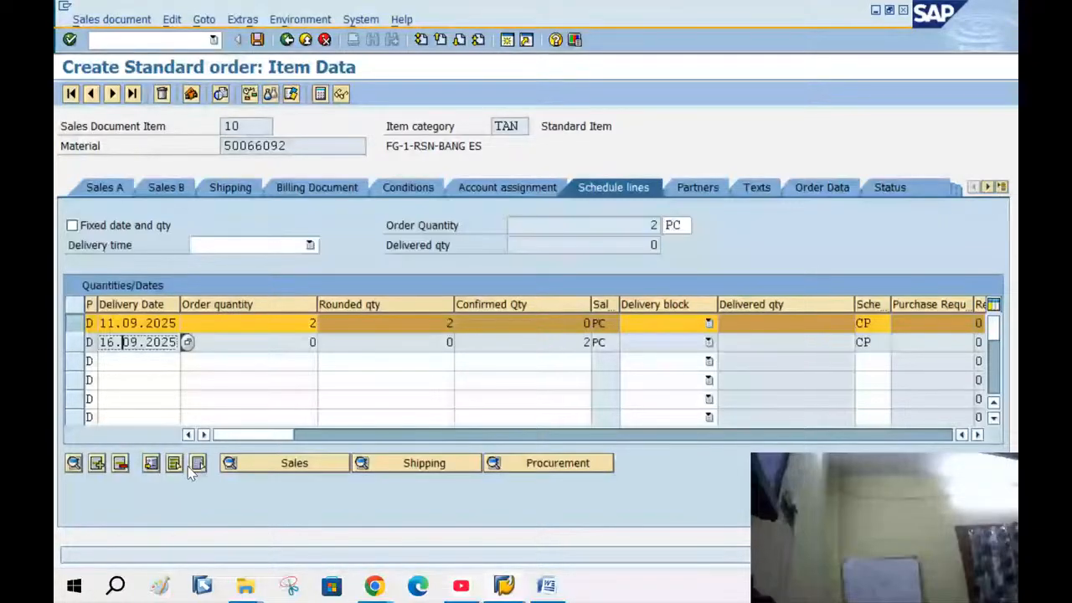
left_click(408, 188)
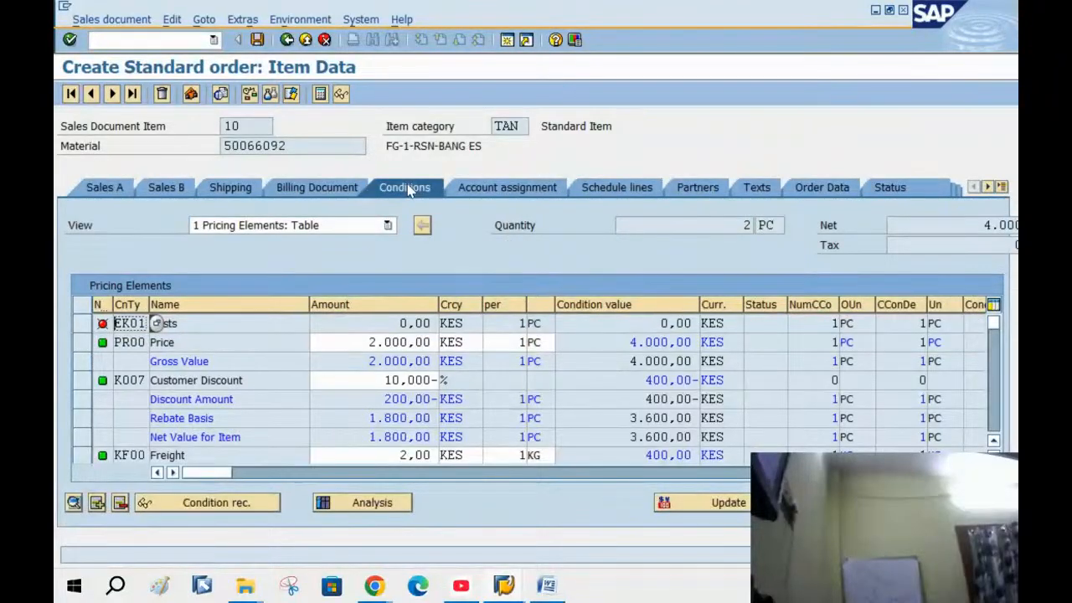
left_click(85, 346)
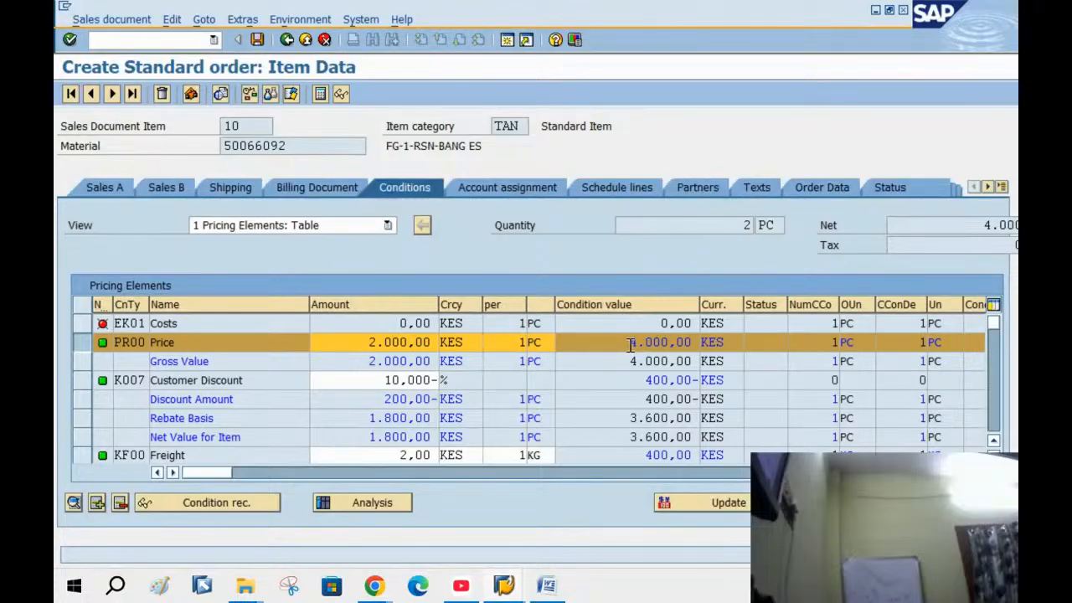
left_click(88, 382)
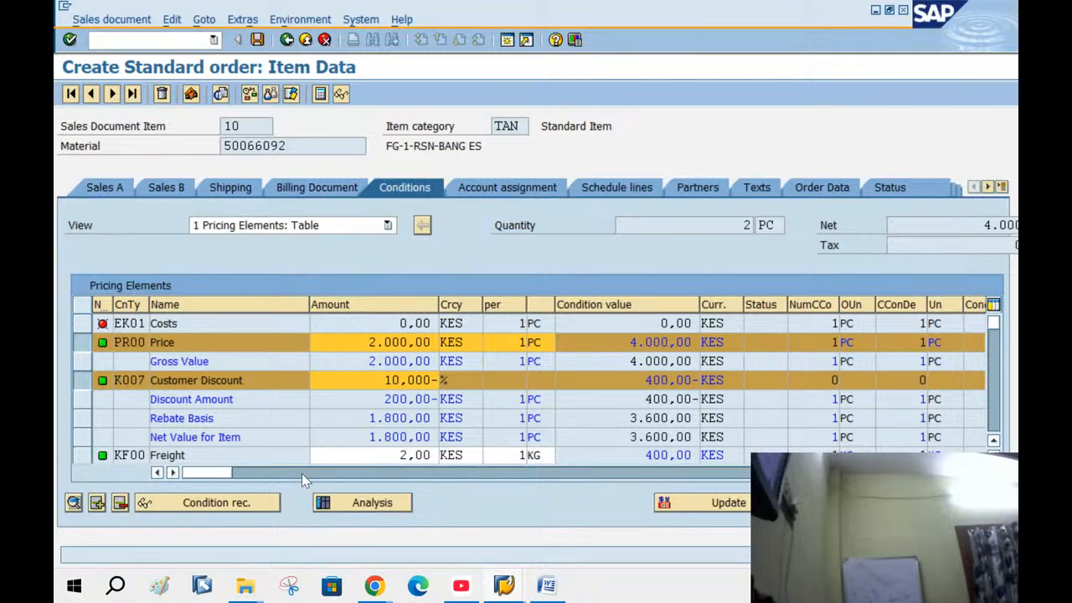
left_click(83, 456)
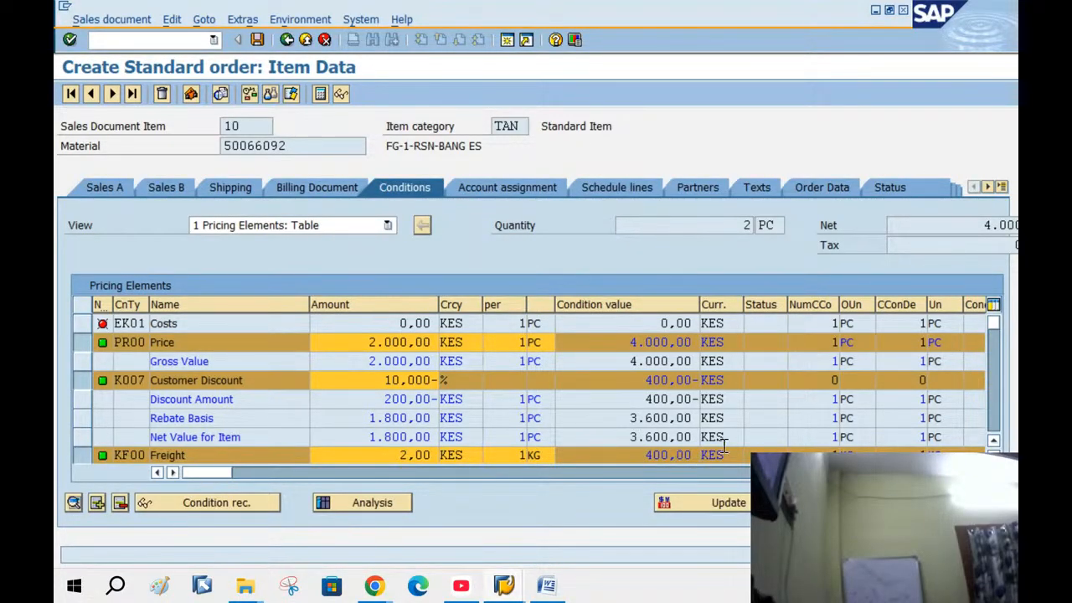
scroll(555, 437, "down", 2)
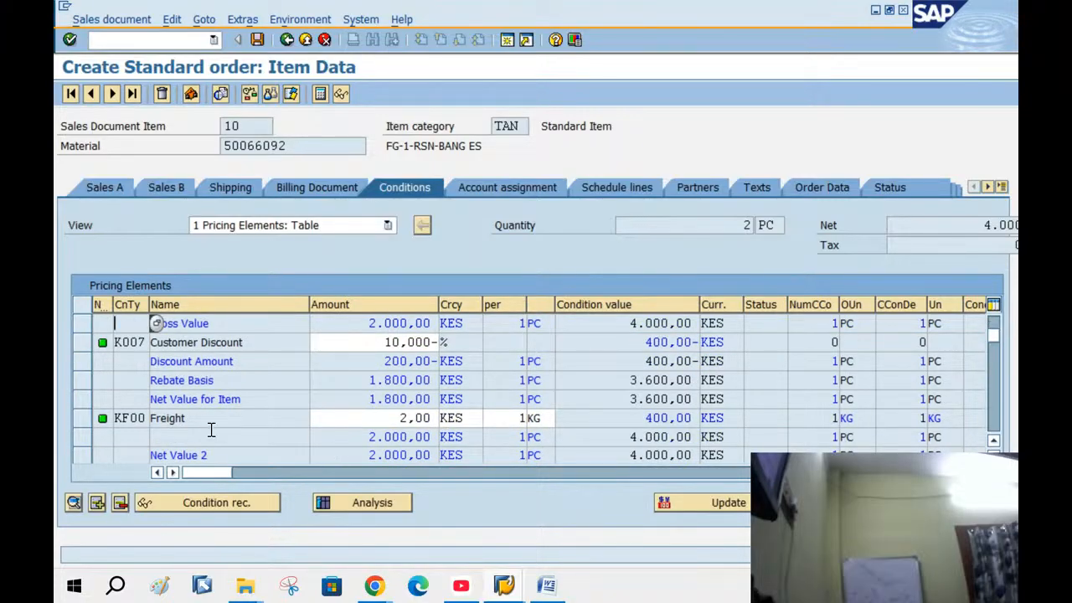
scroll(156, 323, "down", 3)
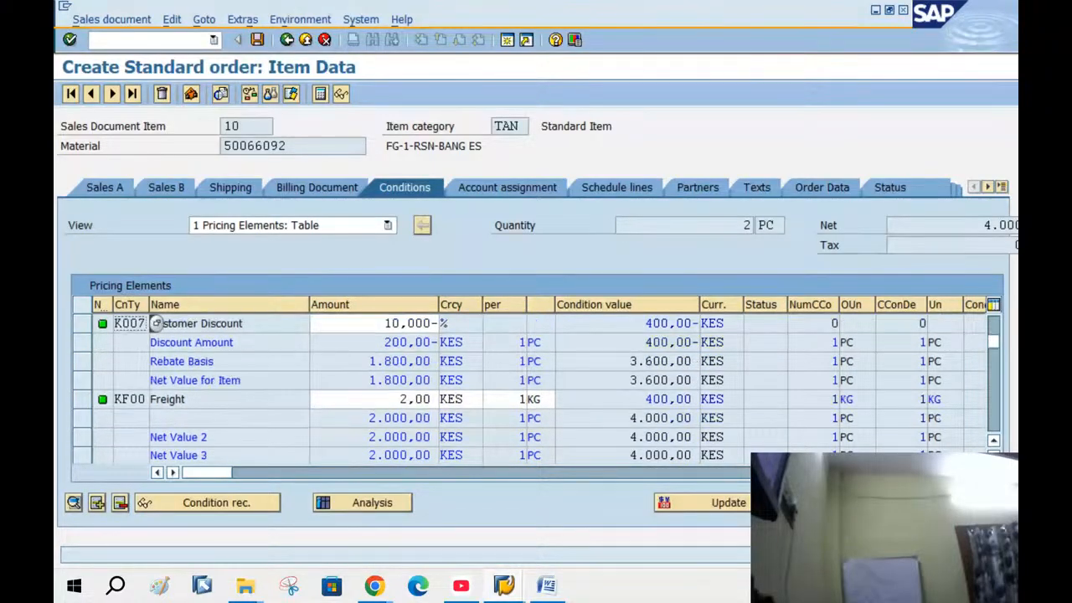
scroll(156, 323, "down", 1)
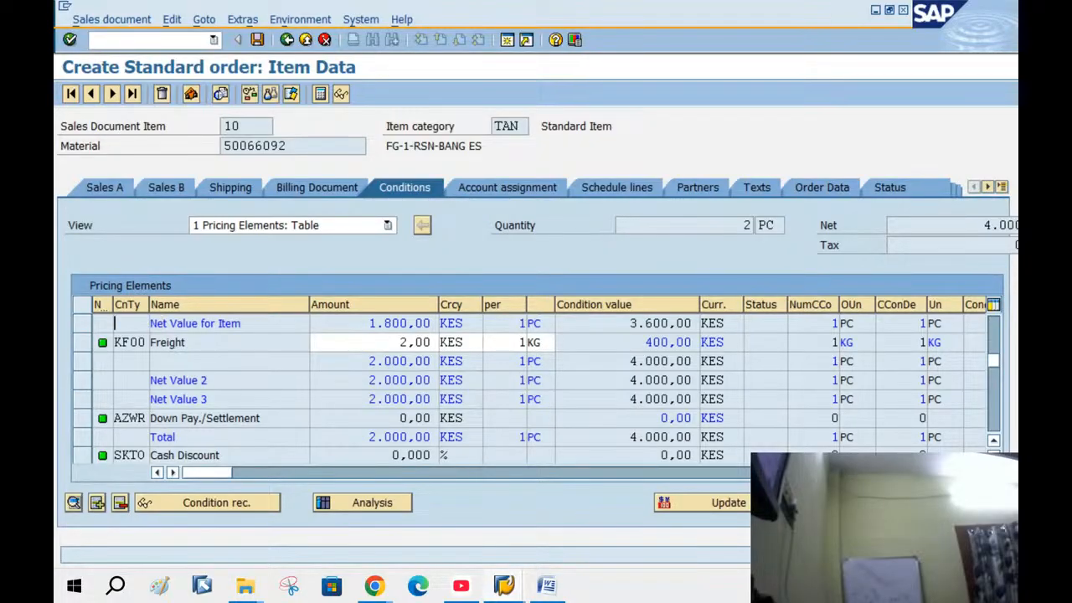
scroll(156, 323, "down", 1)
scroll(156, 323, "down", 1)
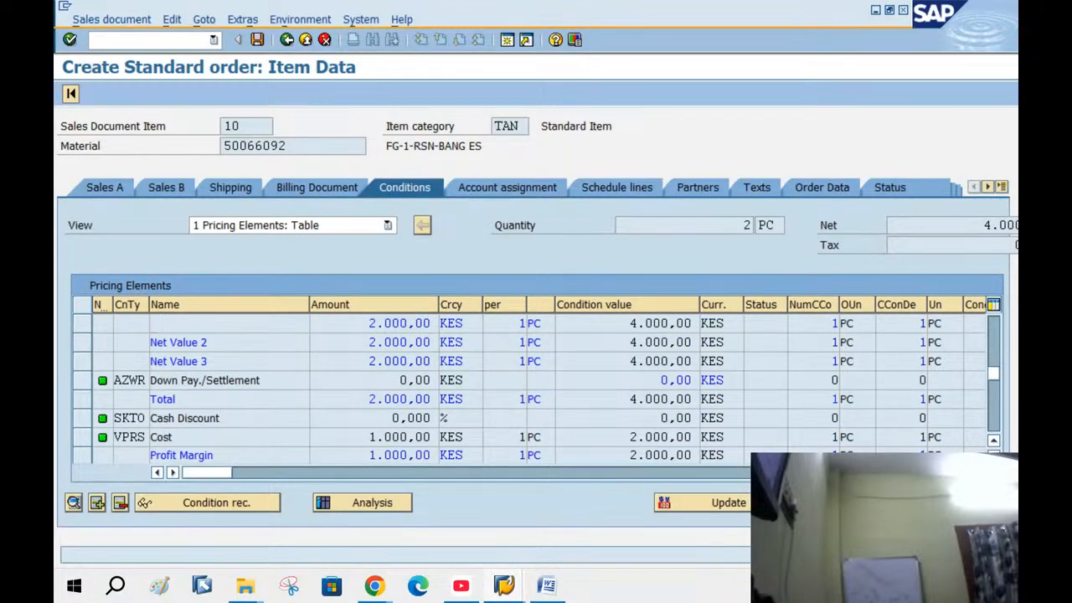
scroll(156, 324, "down", 1)
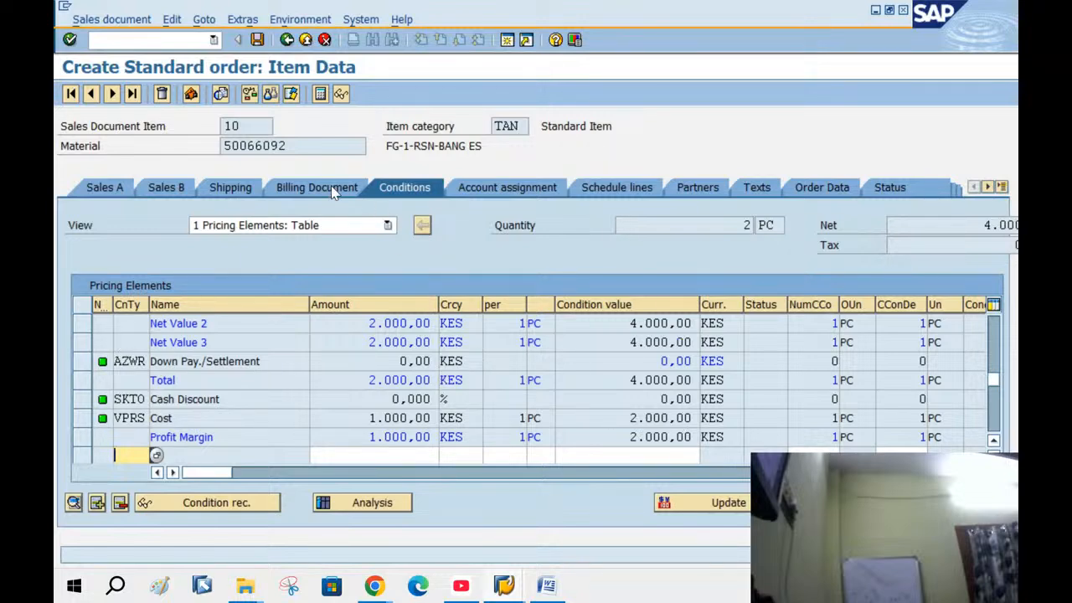
left_click(372, 502)
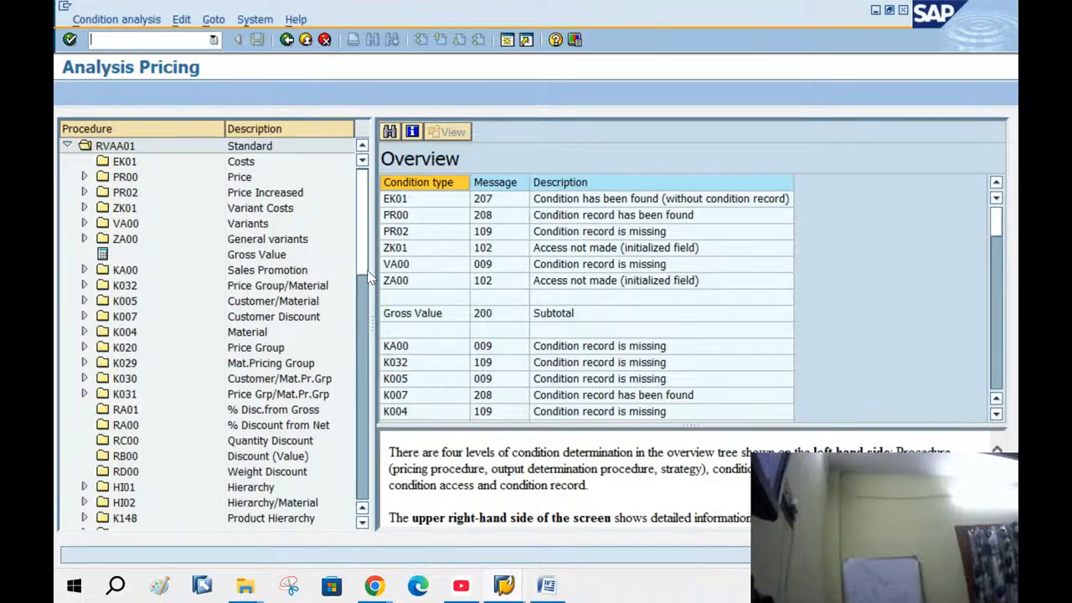
In the pricing analysis, inspect MWST access 010 and its missing material tax class
left_click_drag(366, 268, 364, 497)
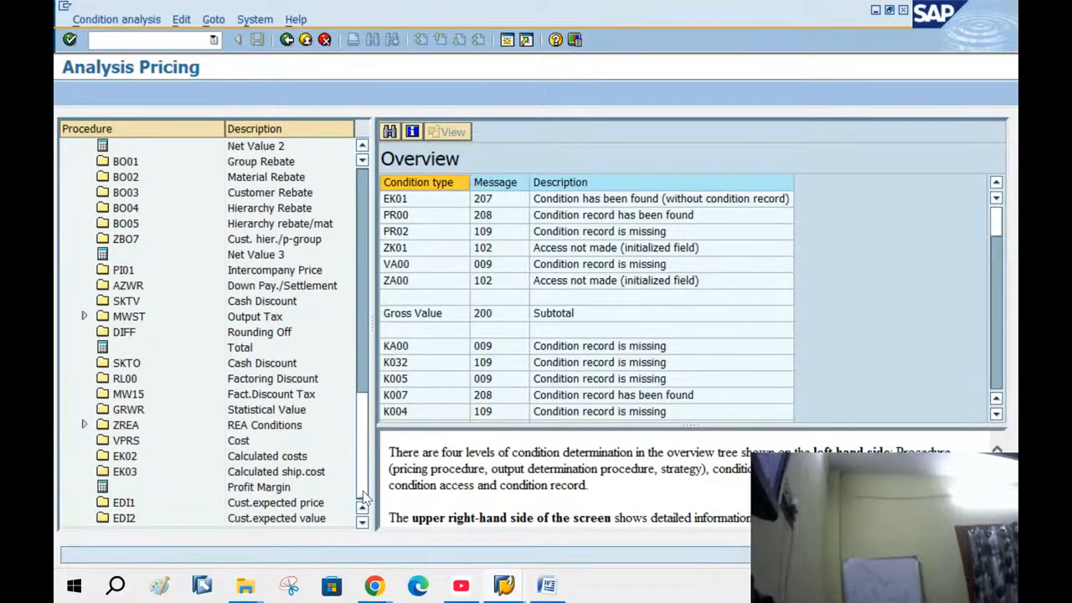
left_click(84, 317)
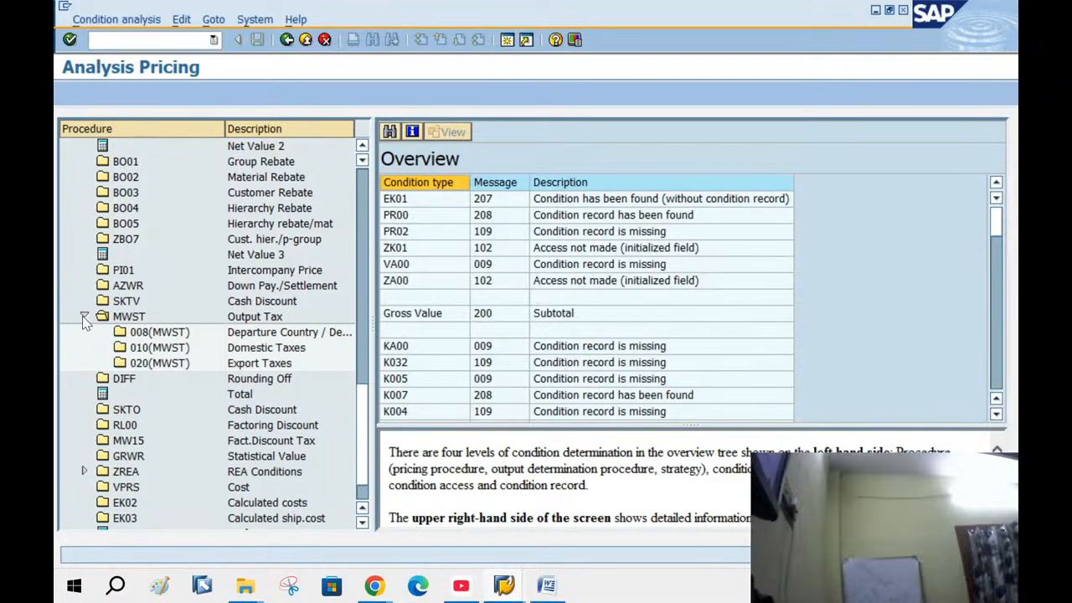
left_click(143, 350)
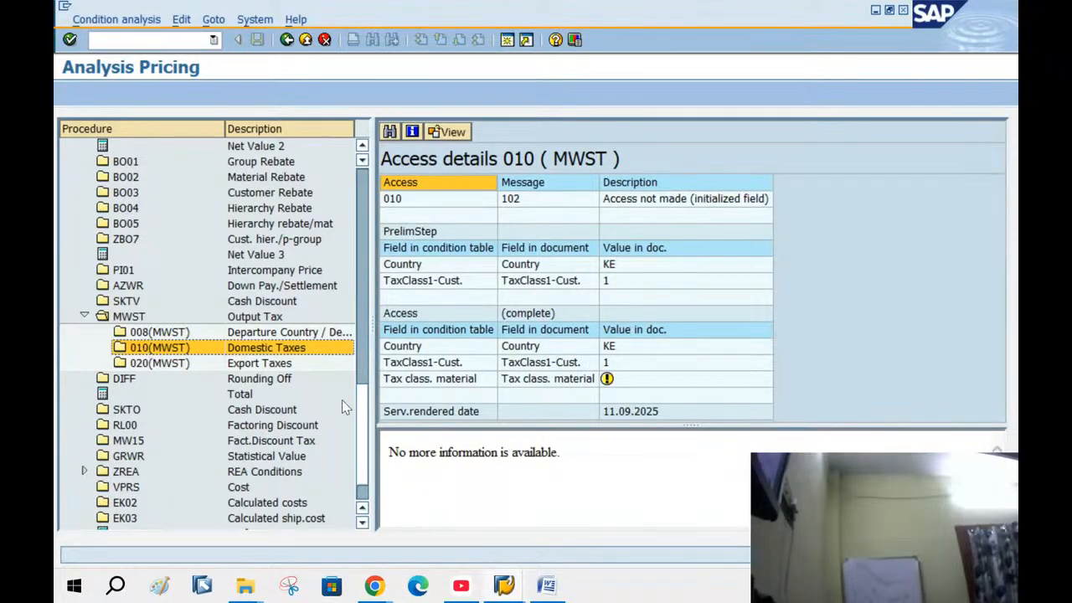
left_click(426, 379)
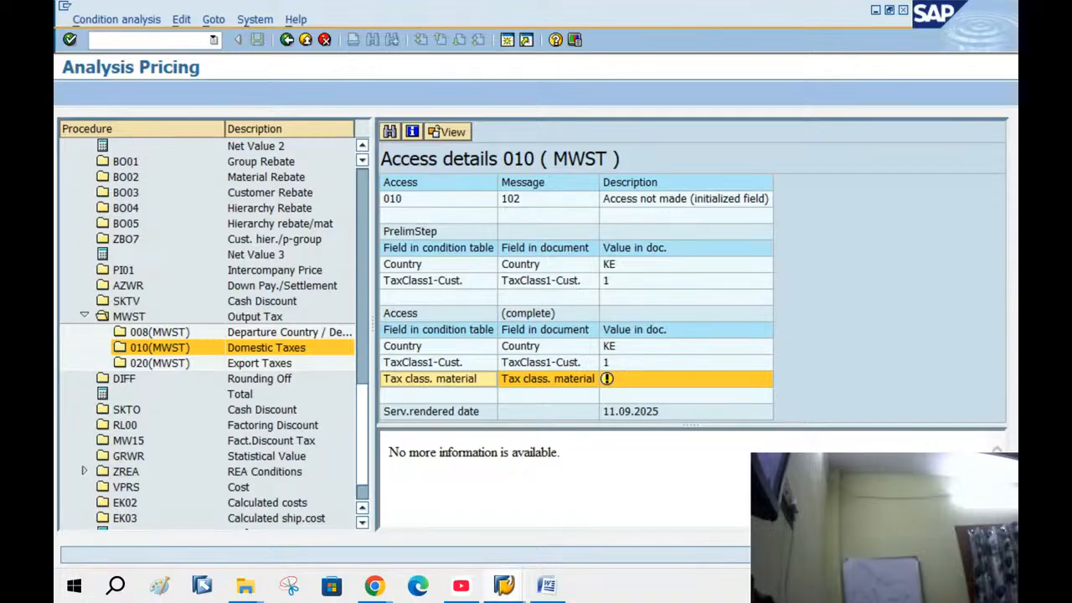
Switch to the Display IMG window and go back to the SAP Easy Access menu
mouse_move(503, 586)
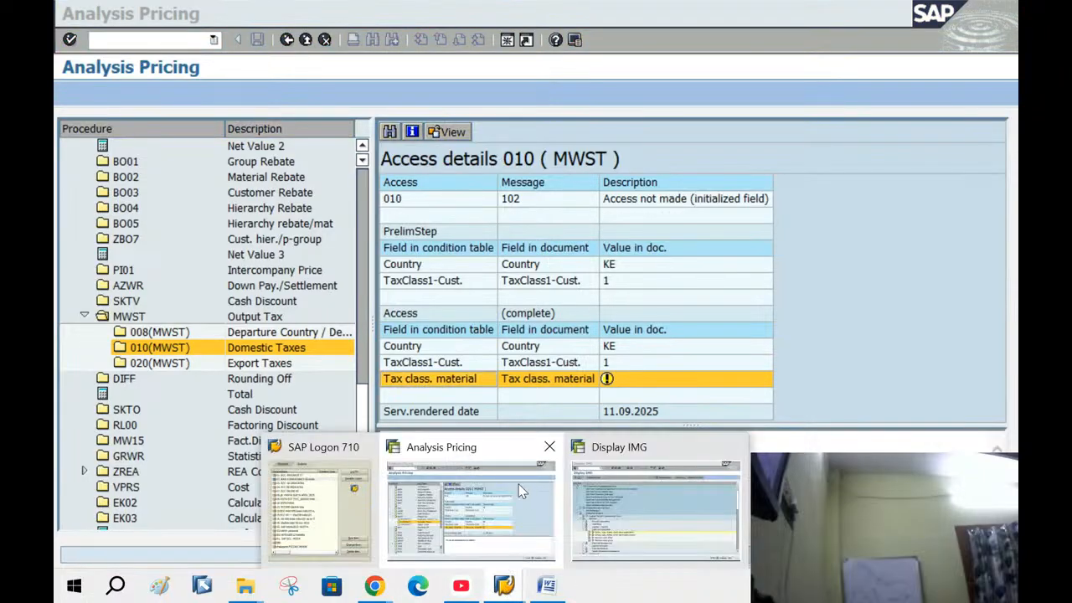
left_click(641, 514)
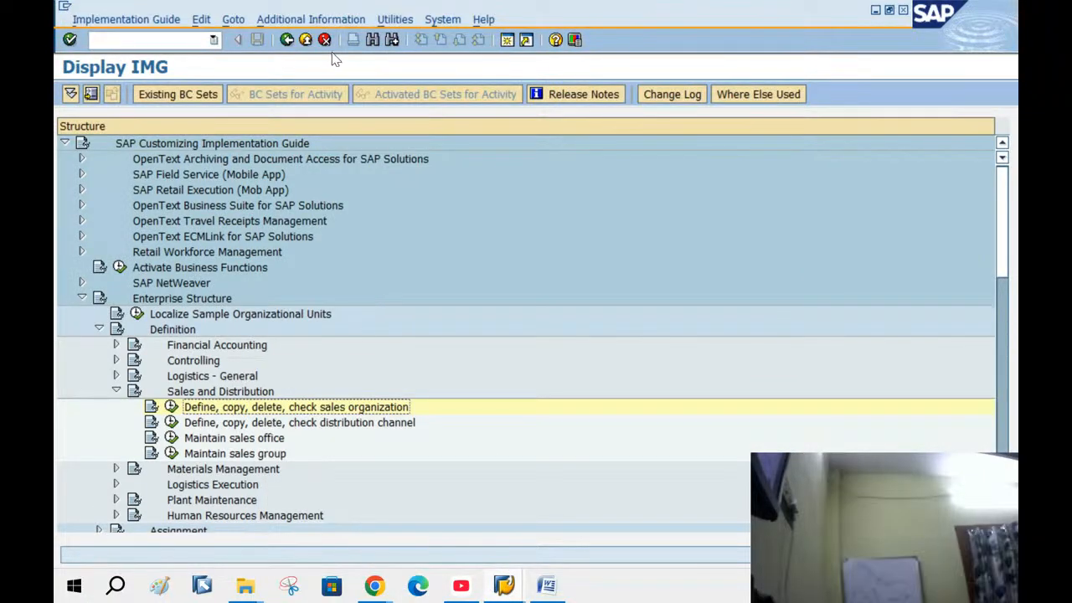
left_click(303, 43)
left_click(304, 41)
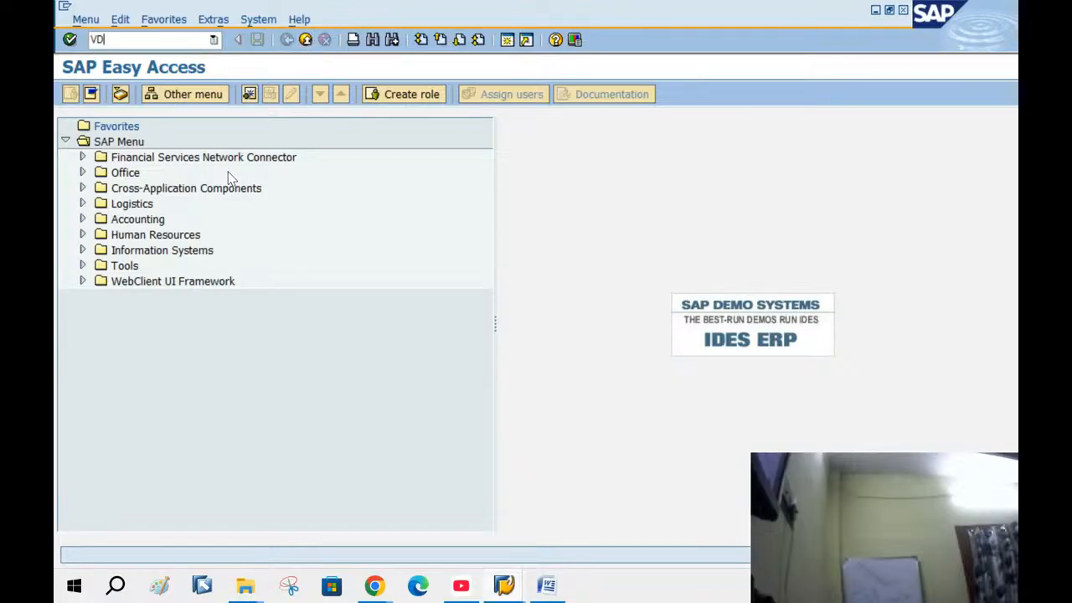
In VD02, check the customer's Kenya MWST tax classification 1 under Billing Documents, exiting unsaved
key("Return")
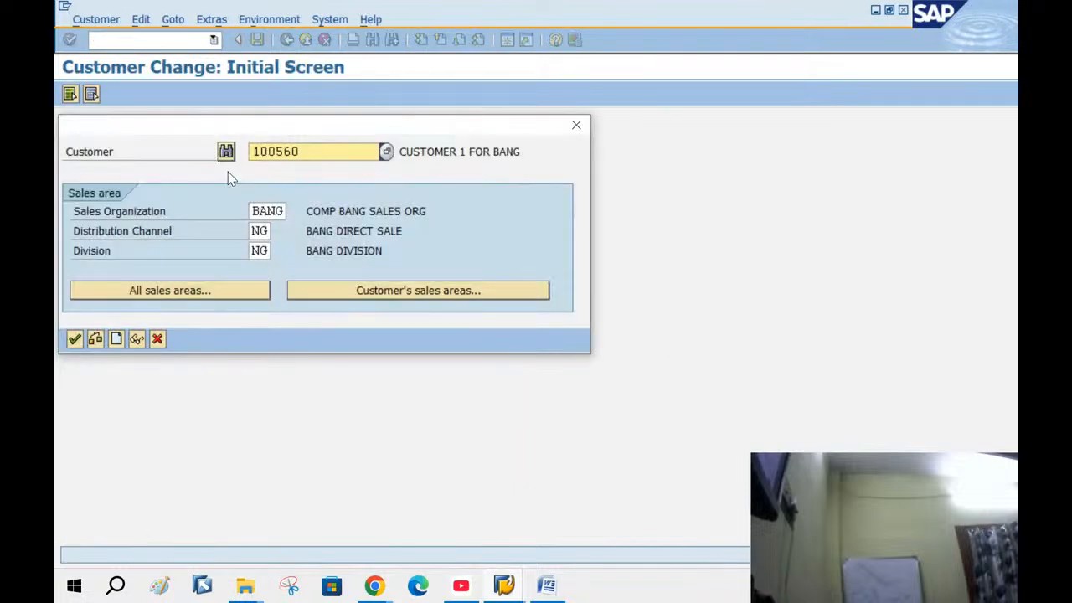
key("Return")
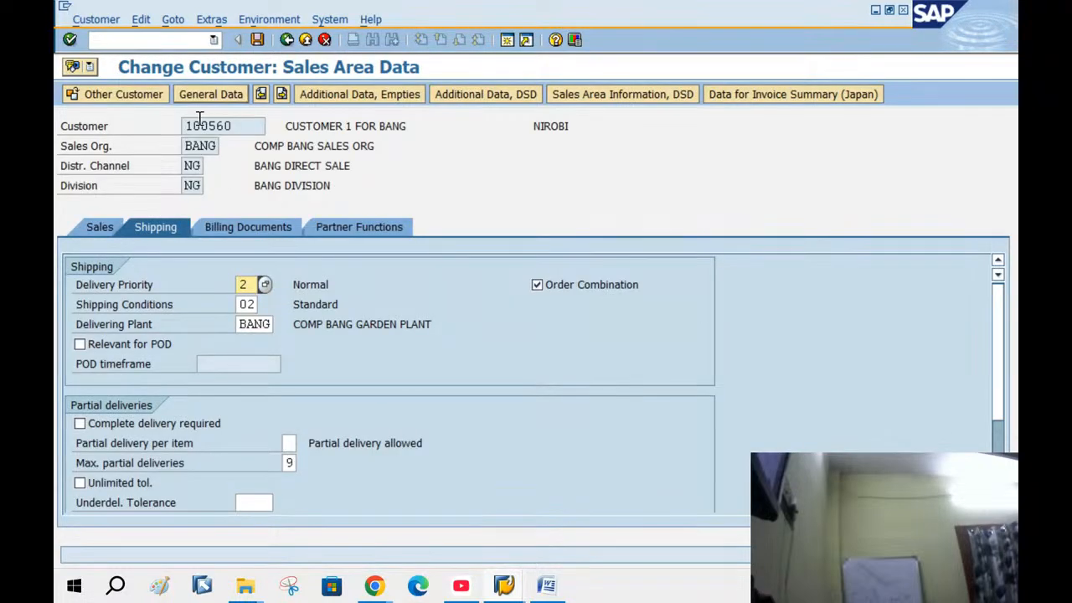
left_click(234, 226)
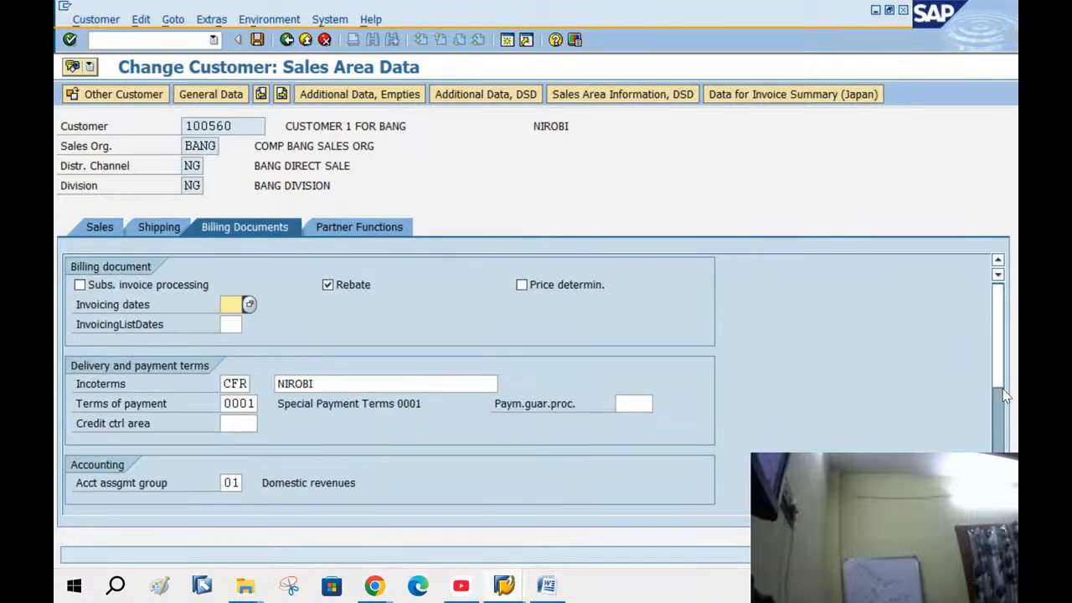
left_click_drag(1005, 399, 1005, 445)
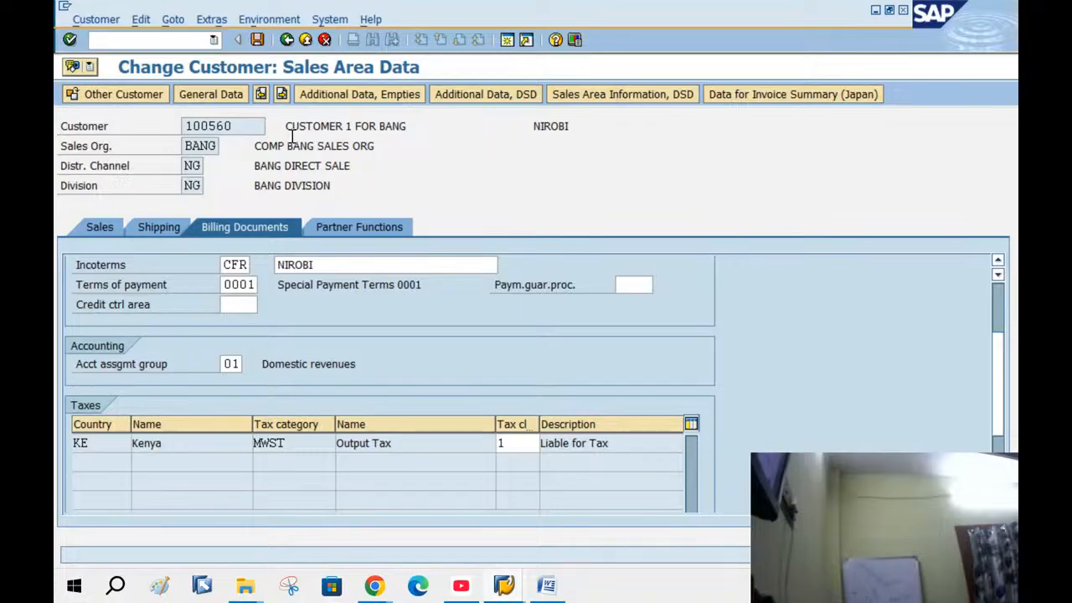
left_click(258, 39)
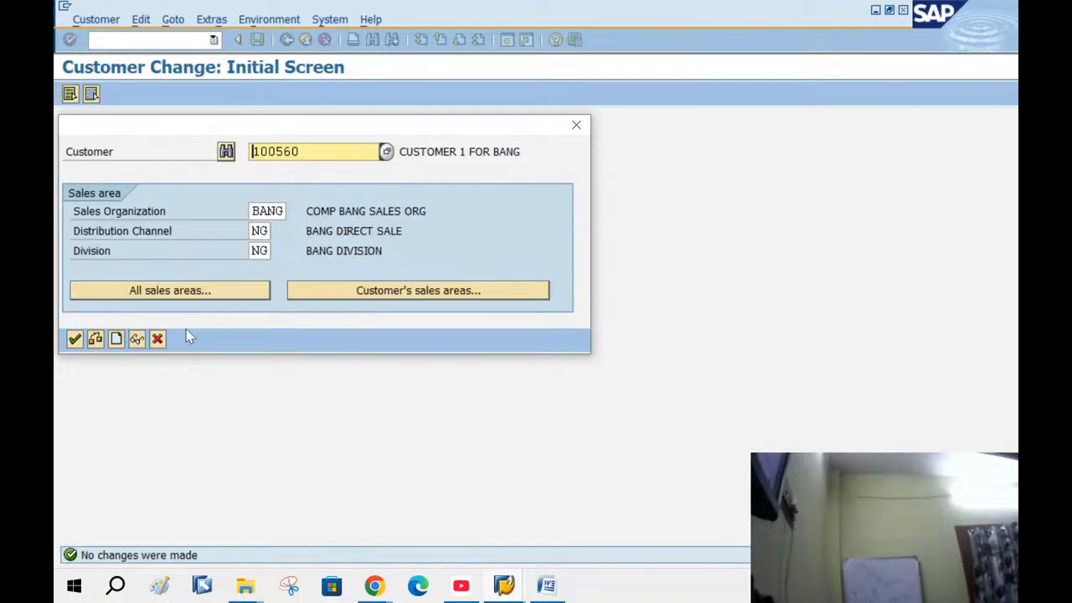
Open material 50066092 in MM02 on its Sales: sales org. 1 view
left_click(157, 339)
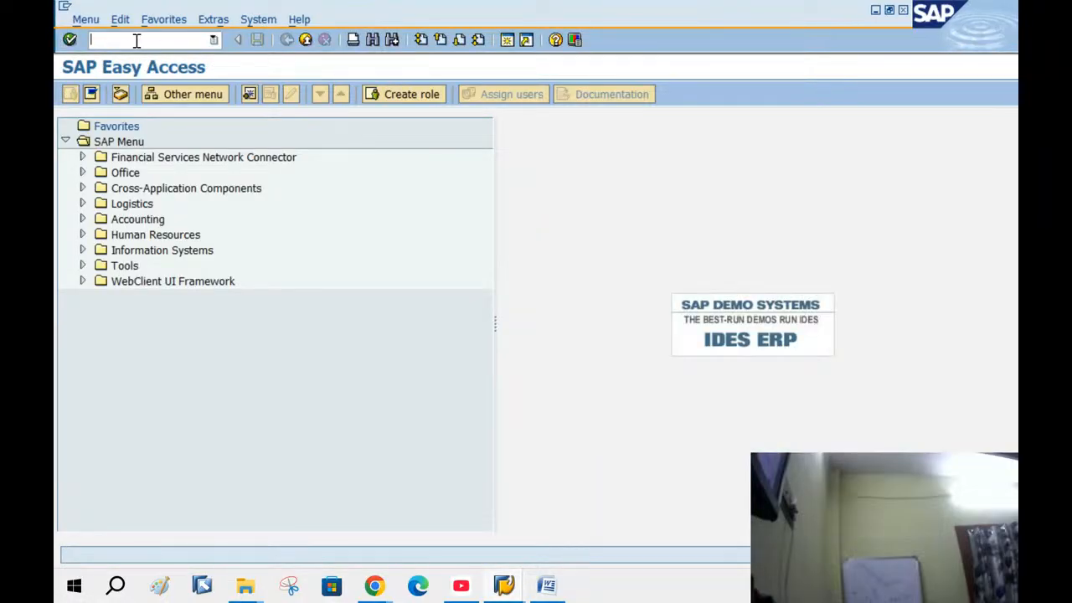
type("MM02")
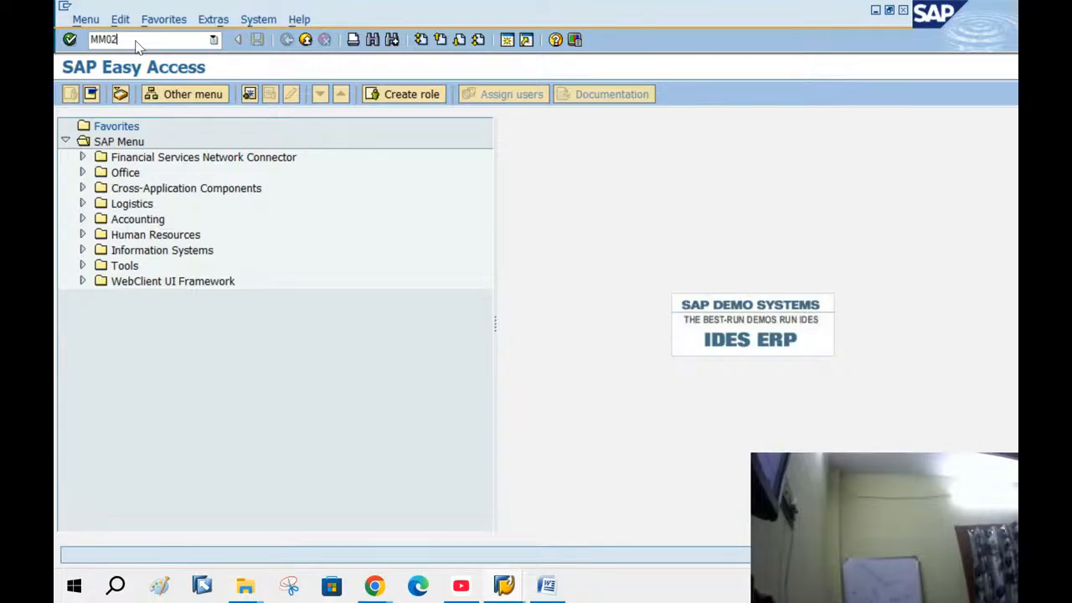
key("Return")
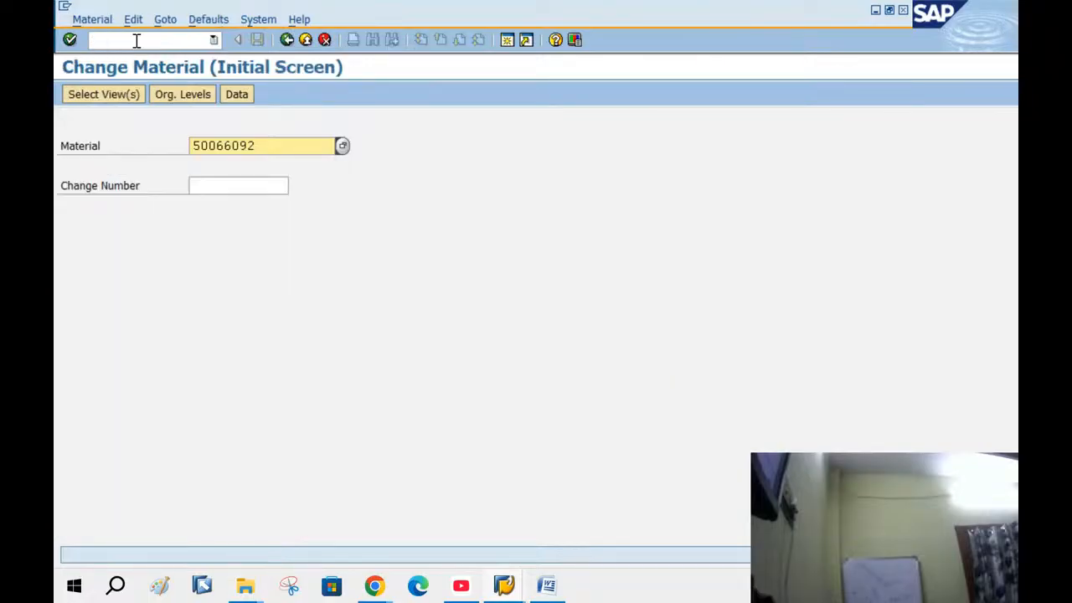
key("Return")
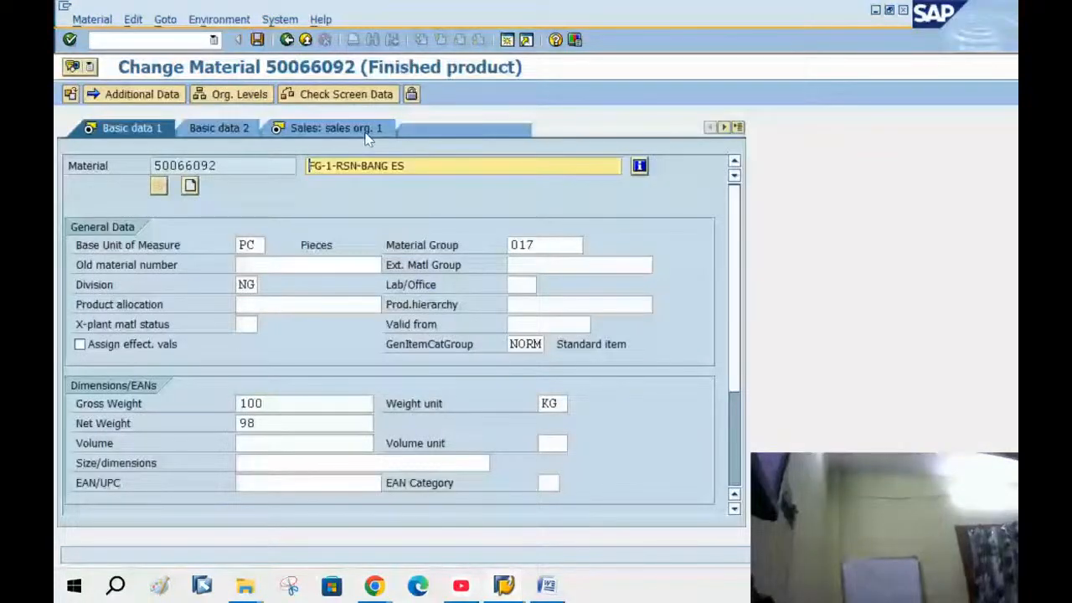
left_click(366, 134)
Set the material's tax classification to 1 (Full Tax), save, and return to Easy Access
left_click(422, 483)
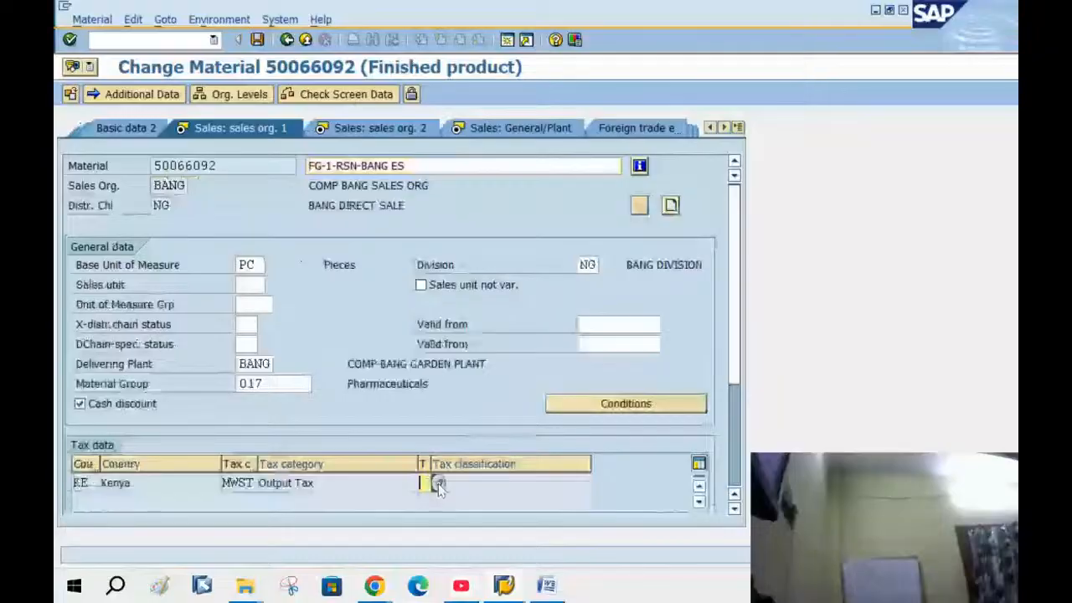
left_click(438, 484)
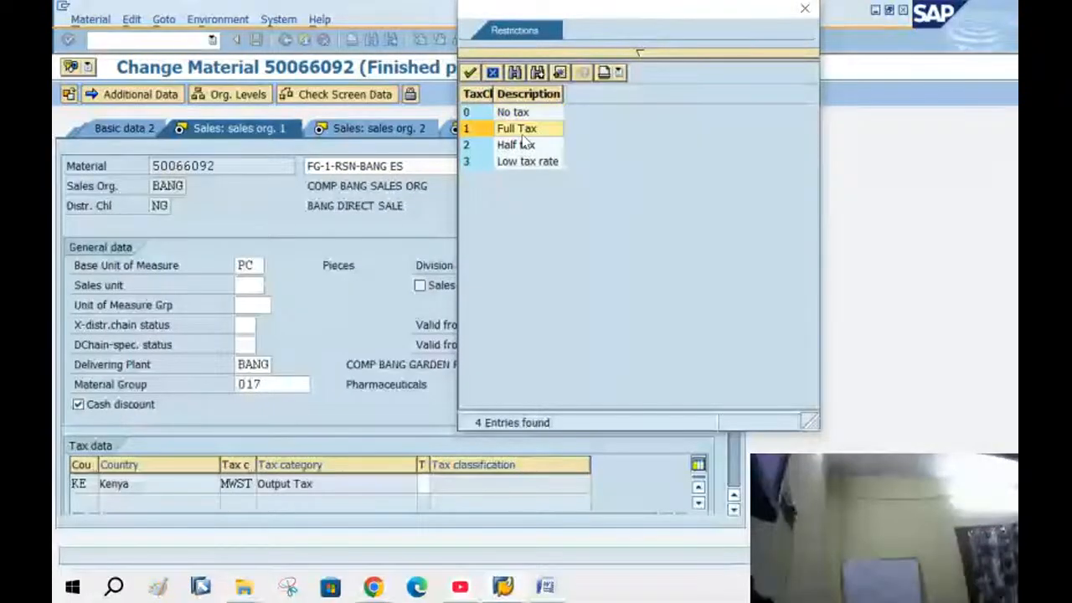
double_click(521, 134)
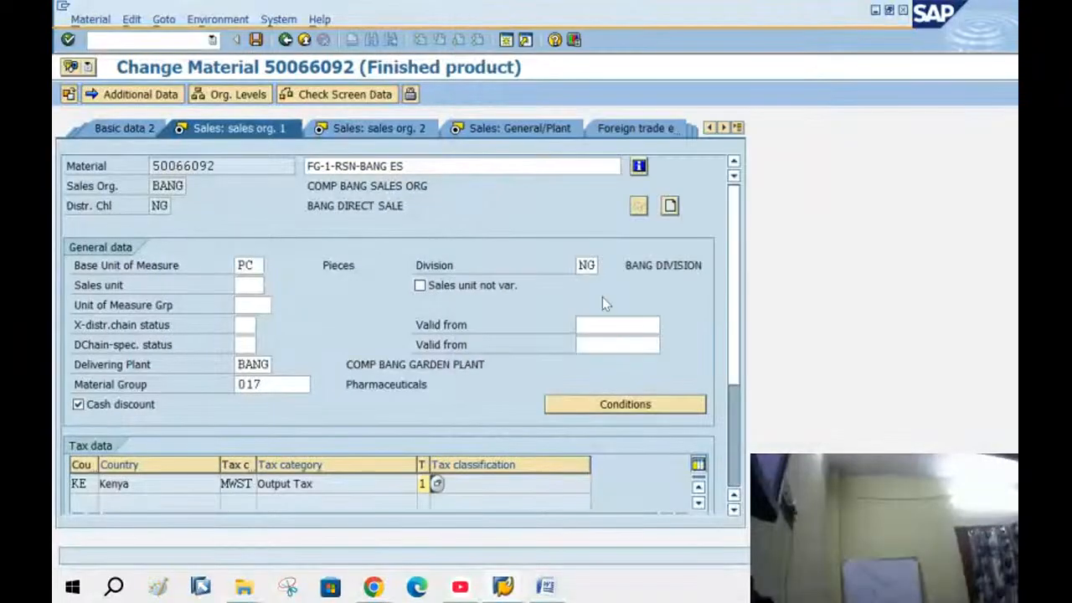
left_click(257, 41)
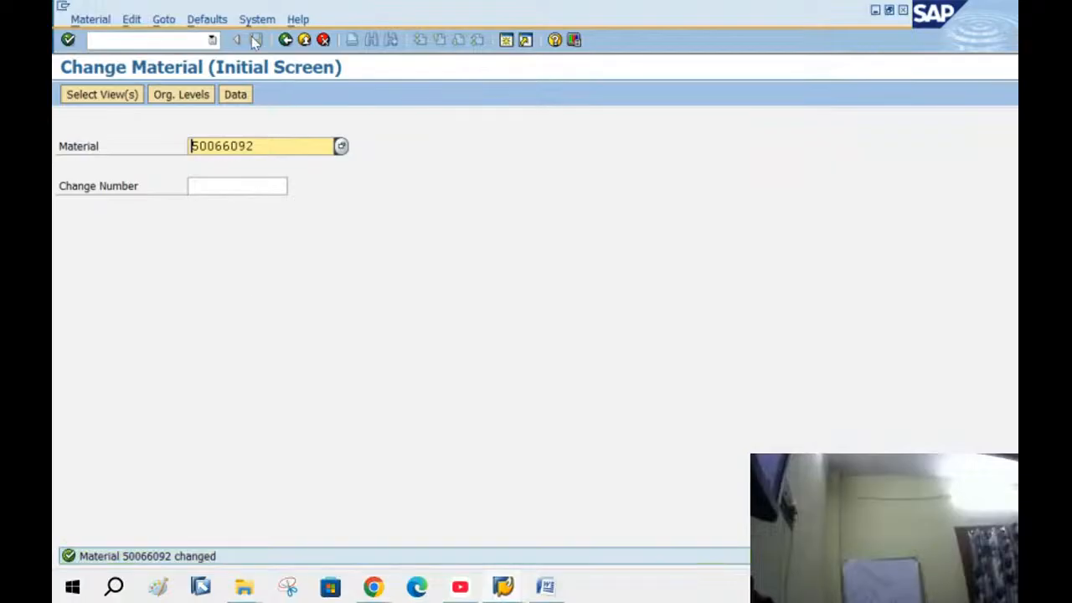
left_click(285, 40)
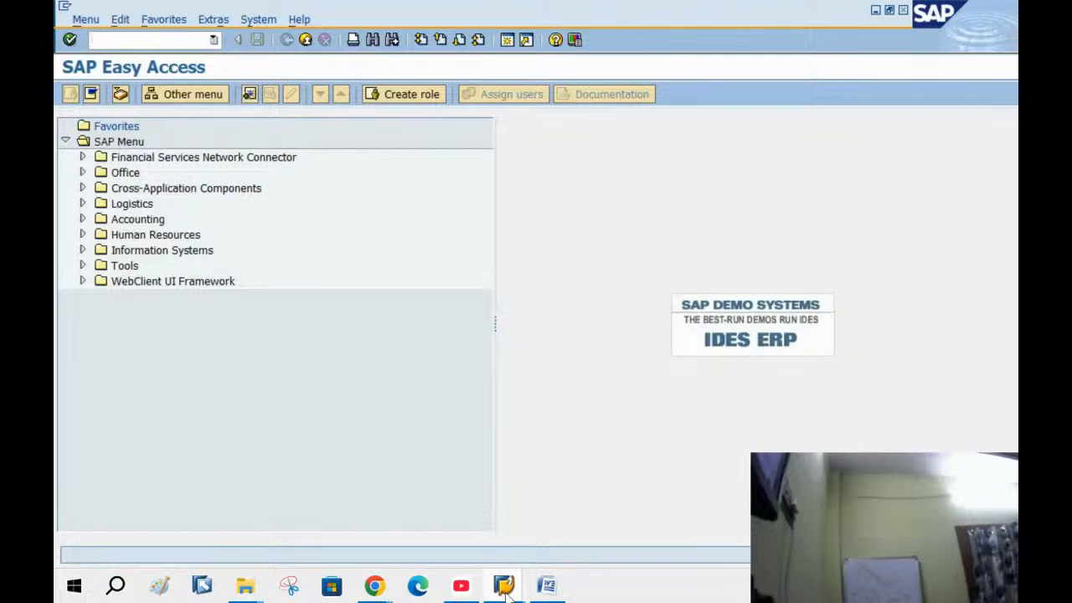
Switch to the other SAP window and start a new standard order in VA01
mouse_move(505, 589)
left_click(469, 507)
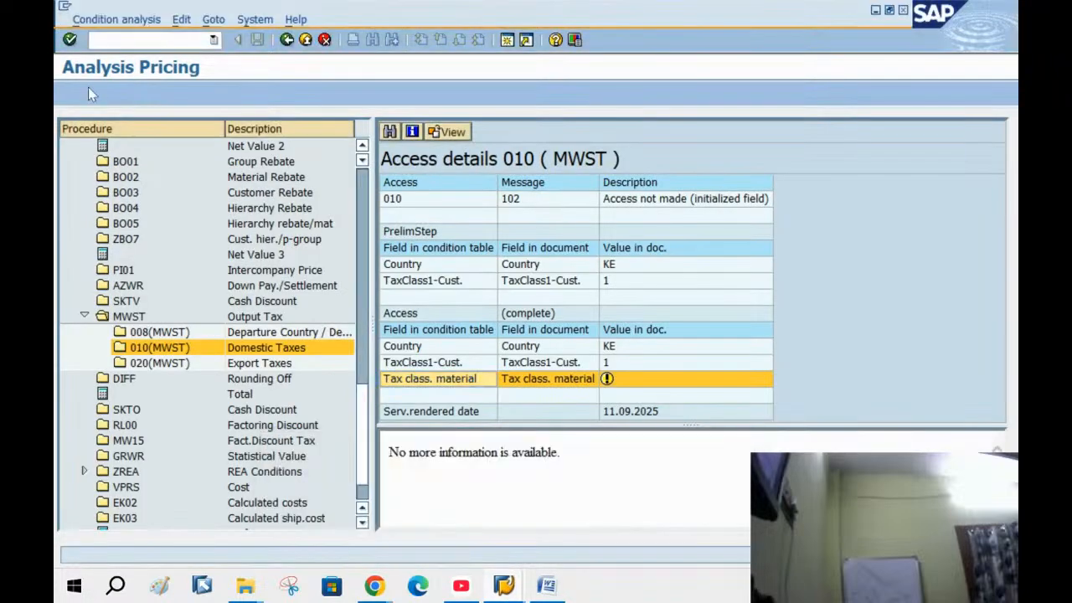
type("/NV01")
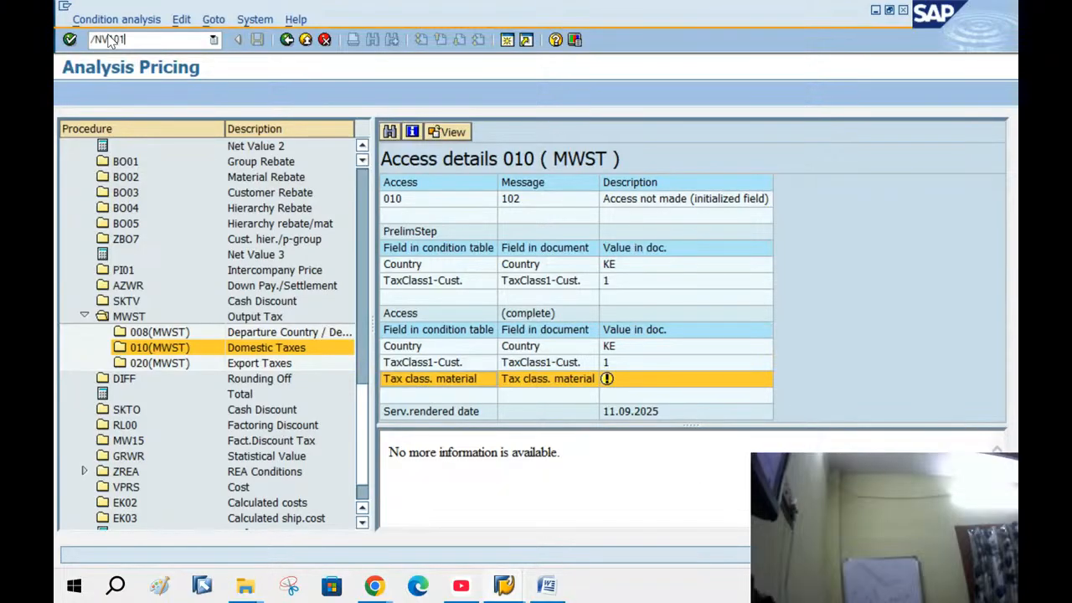
key("Return")
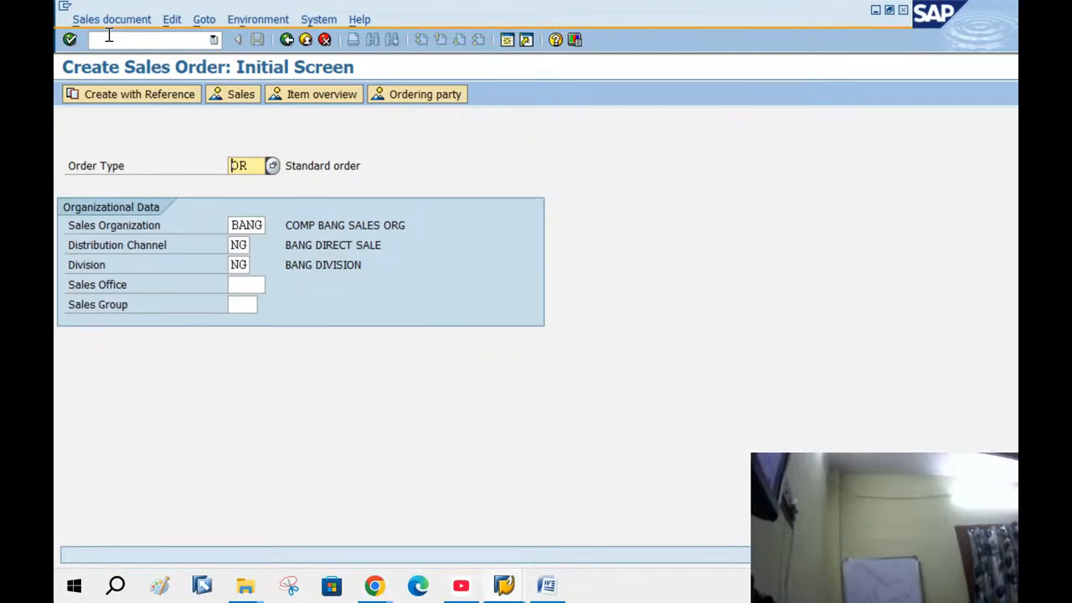
key("Return")
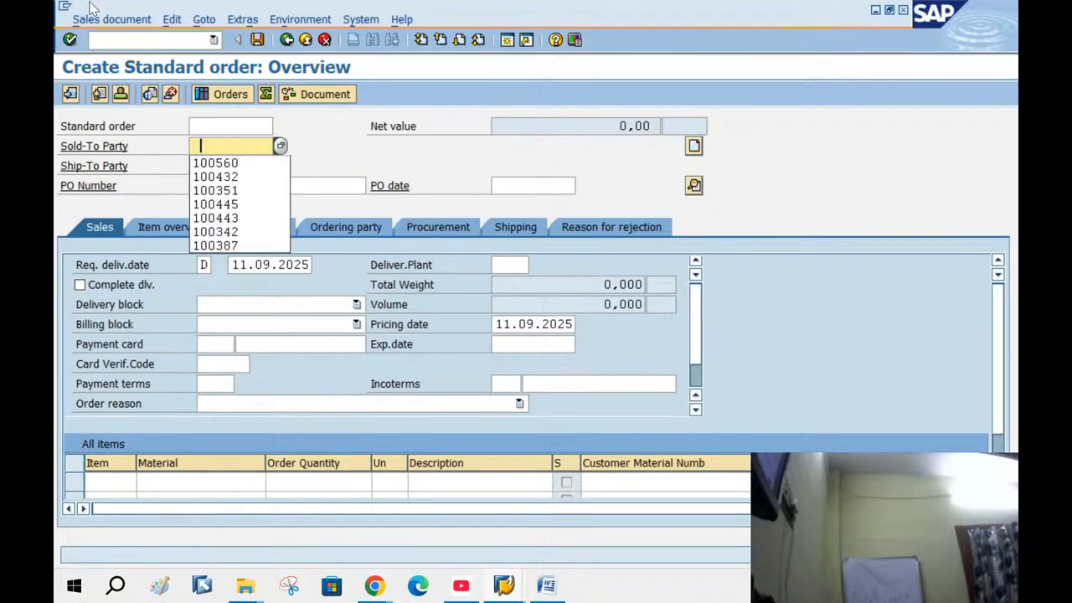
Fill in the sold-to party, recent PO number and PO date 11.09.2025 from history
left_click(205, 164)
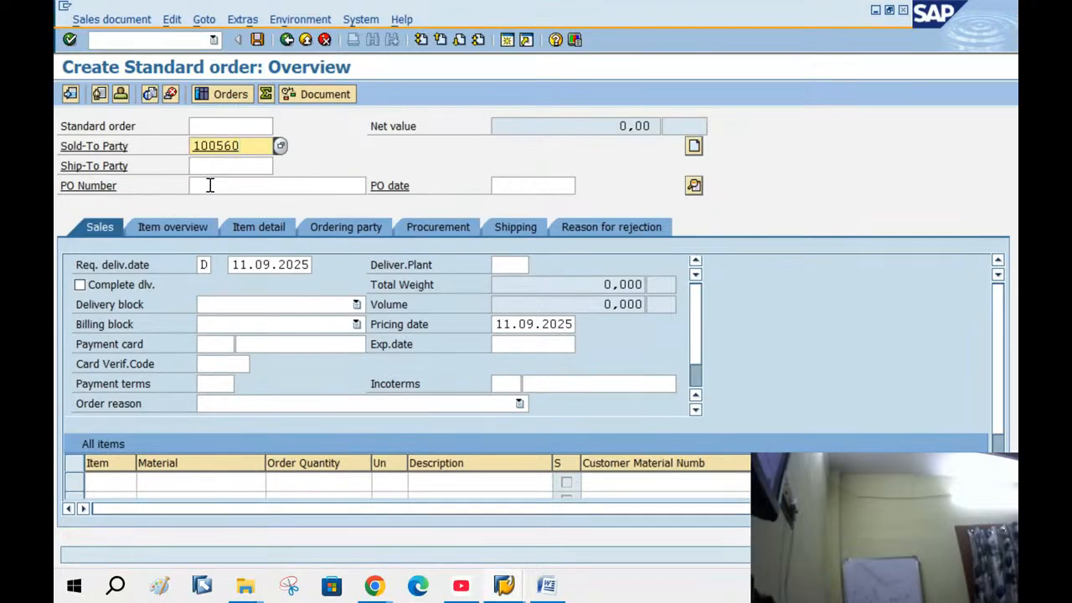
left_click(209, 185)
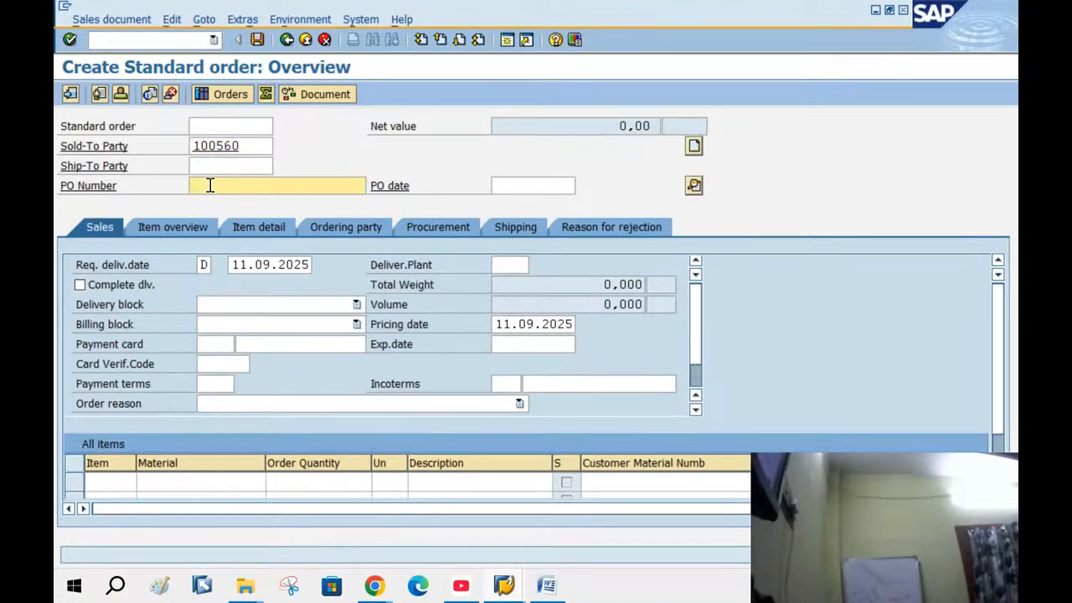
key("Down")
key("Return")
left_click(537, 185)
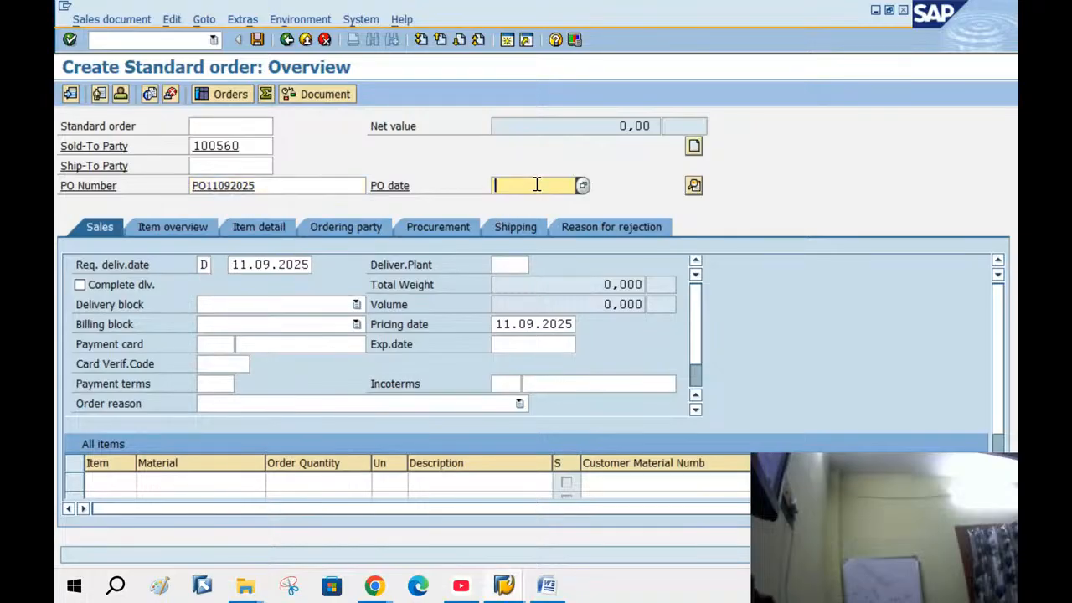
key("Down")
key("Return")
Add material 50066092 with quantity 2 and open the item's detailed data
left_click(234, 485)
key("Down")
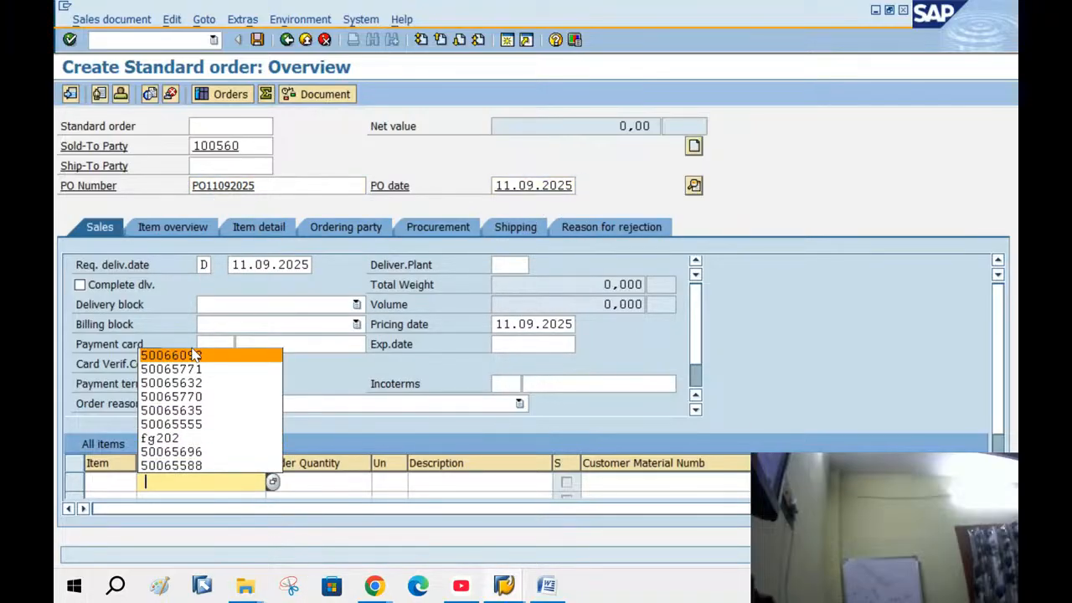
key("Return")
left_click(322, 486)
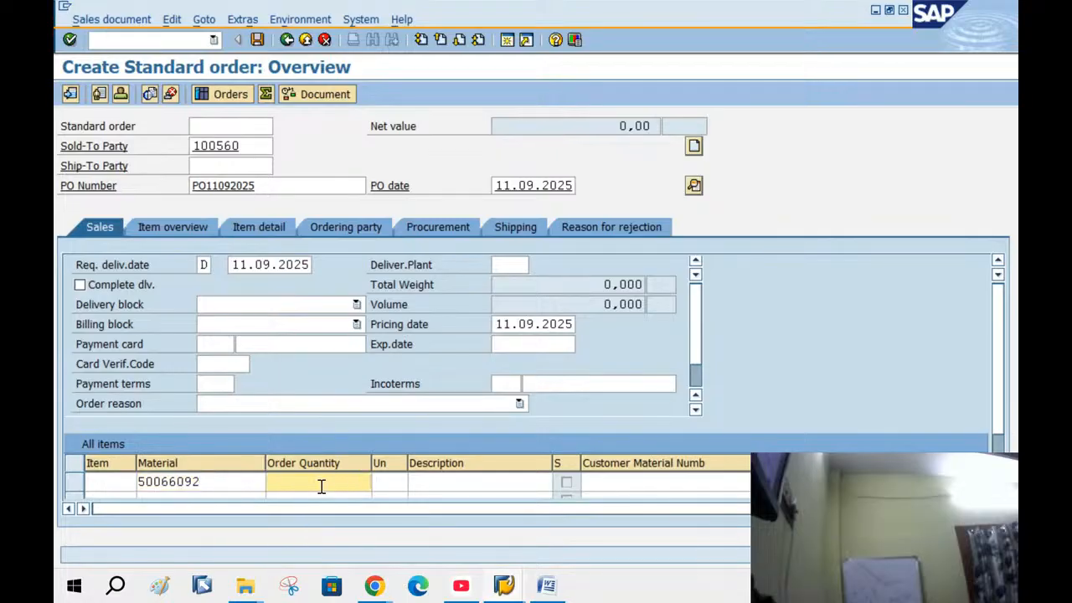
key("Return")
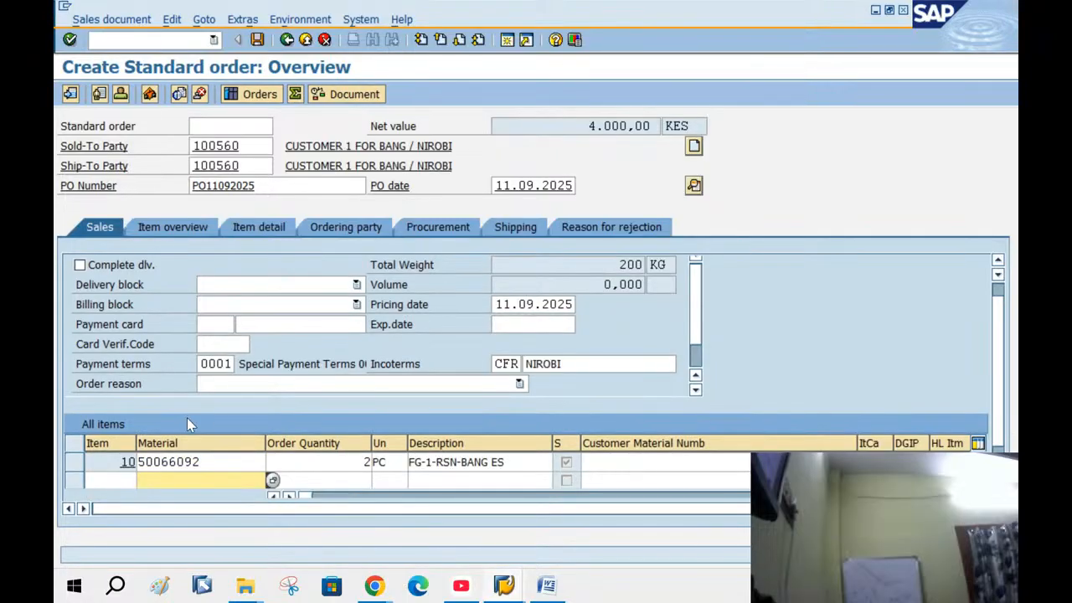
double_click(184, 462)
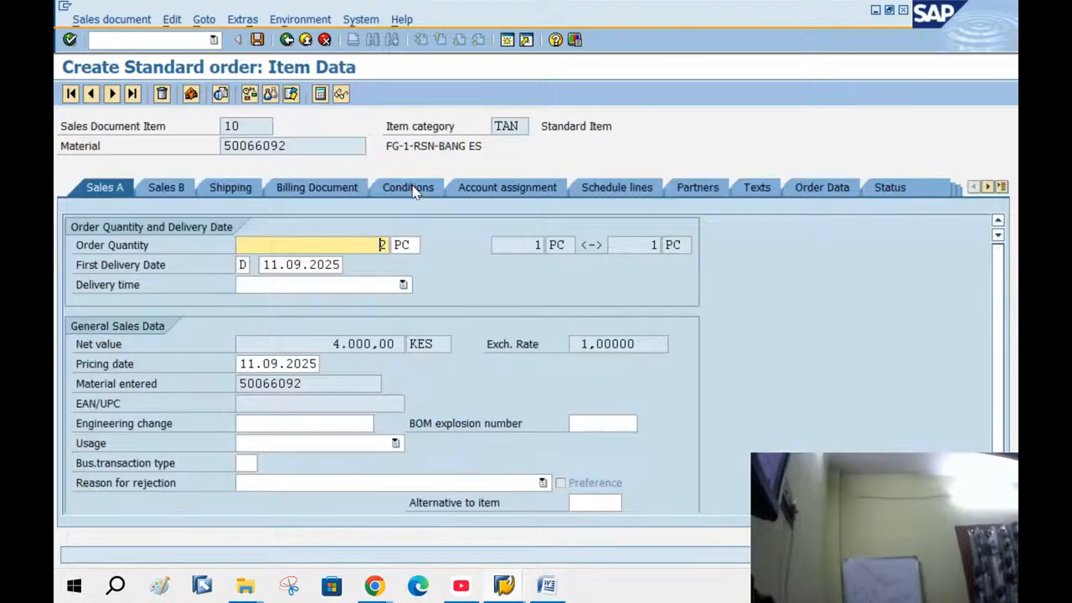
Review the item's PR00 price, K007 customer discount and KF00 freight conditions
left_click(409, 188)
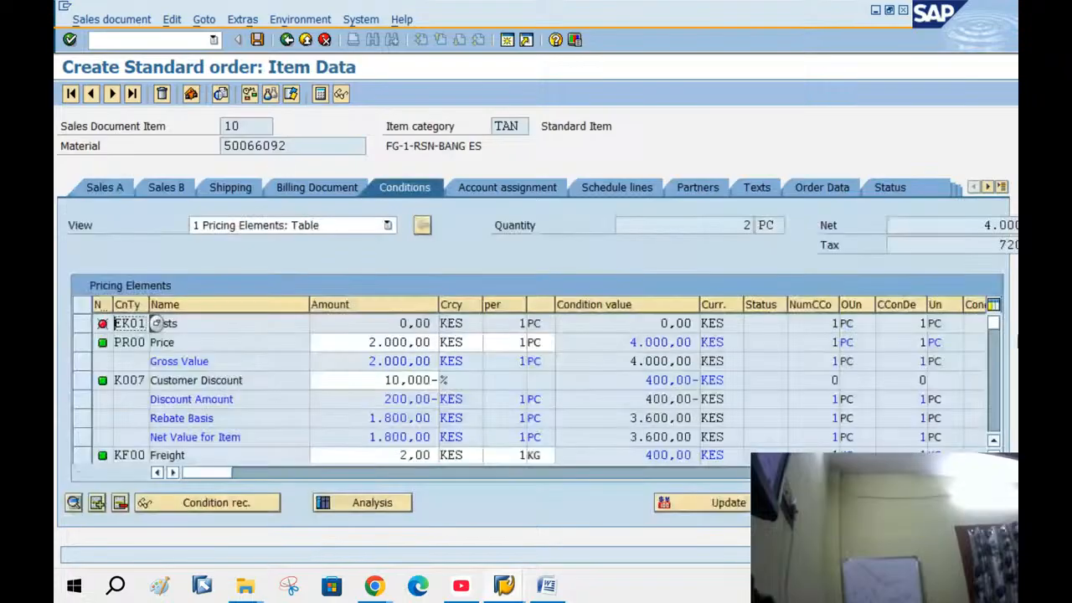
left_click(81, 341)
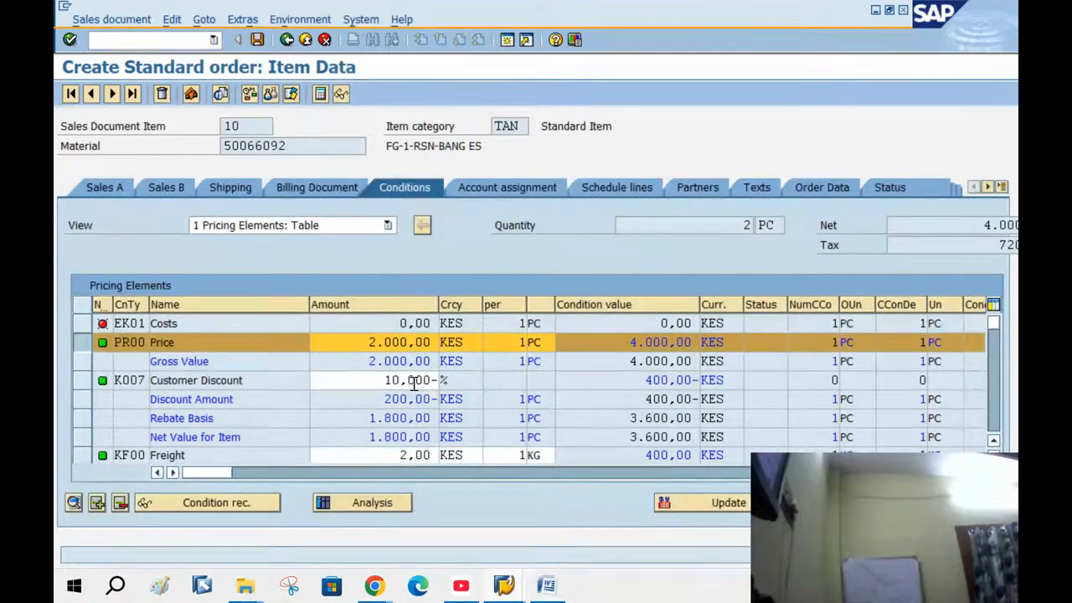
left_click(82, 381)
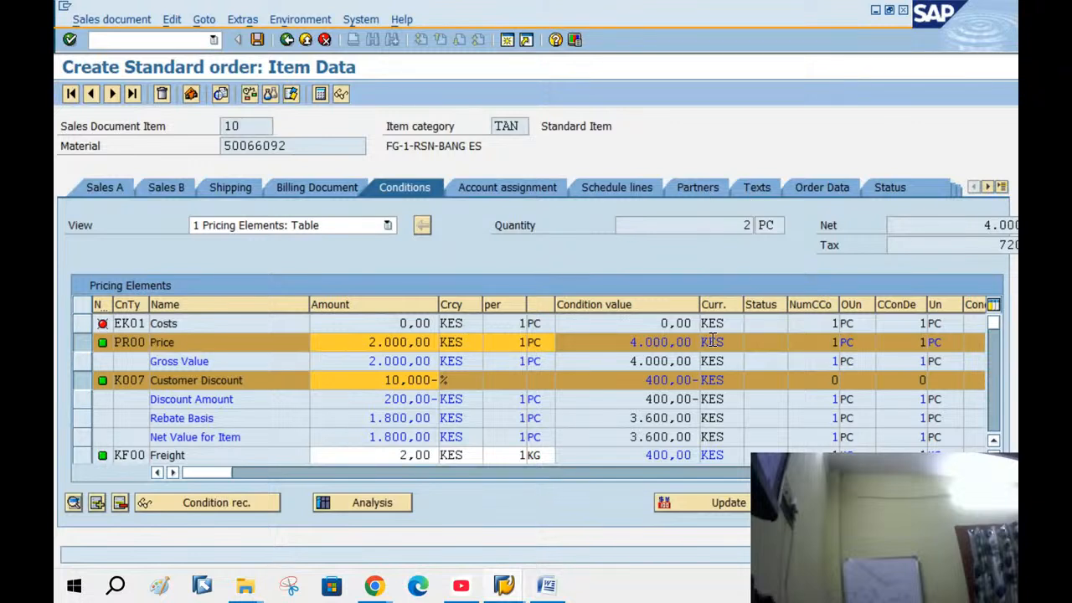
left_click(81, 455)
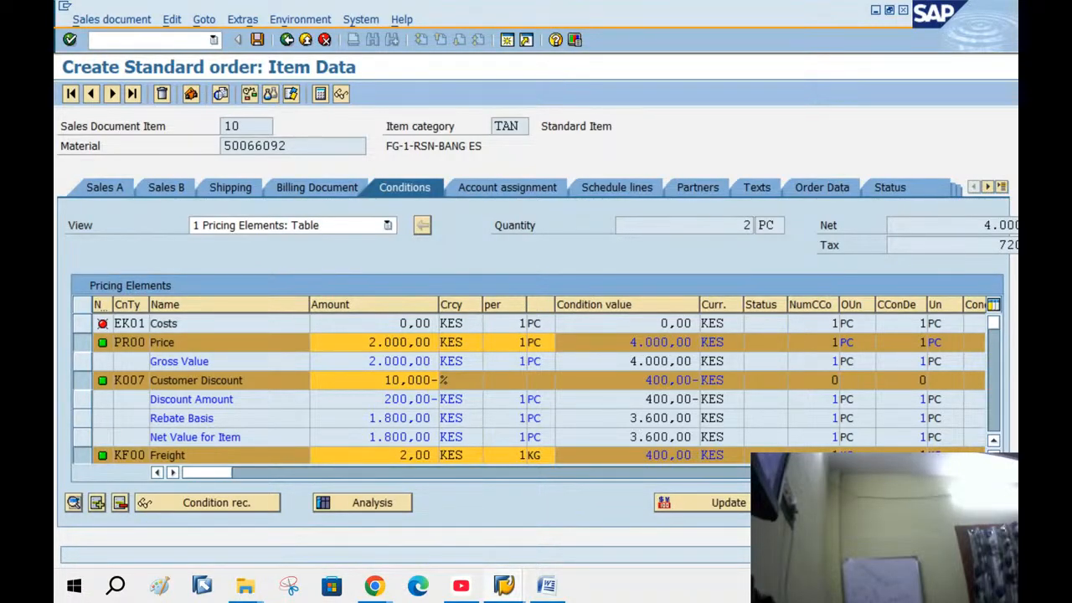
left_click(995, 456)
left_click(994, 456)
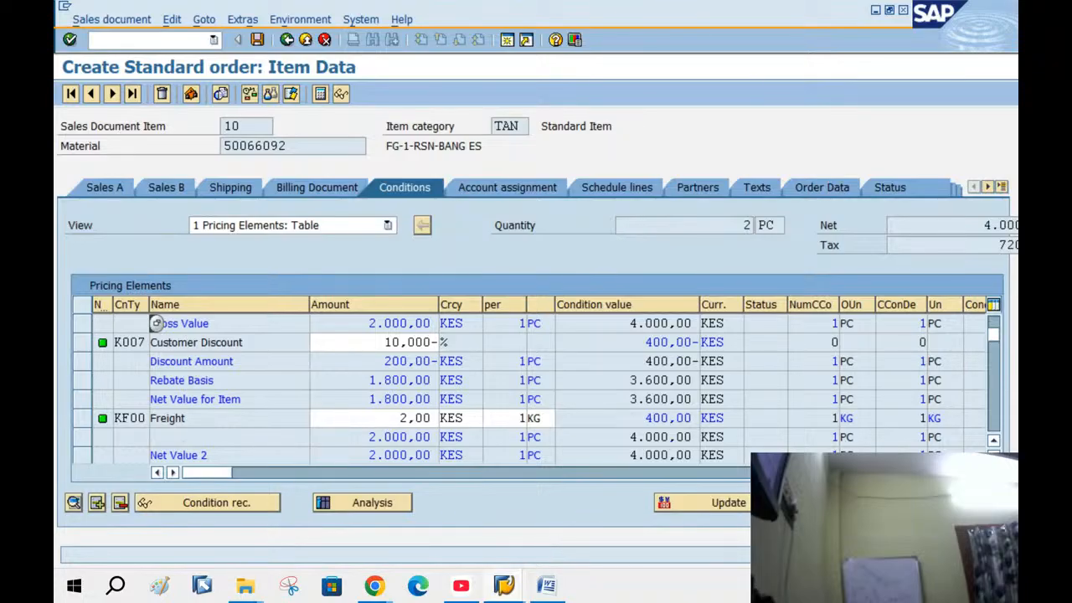
scroll(156, 323, "down", 3)
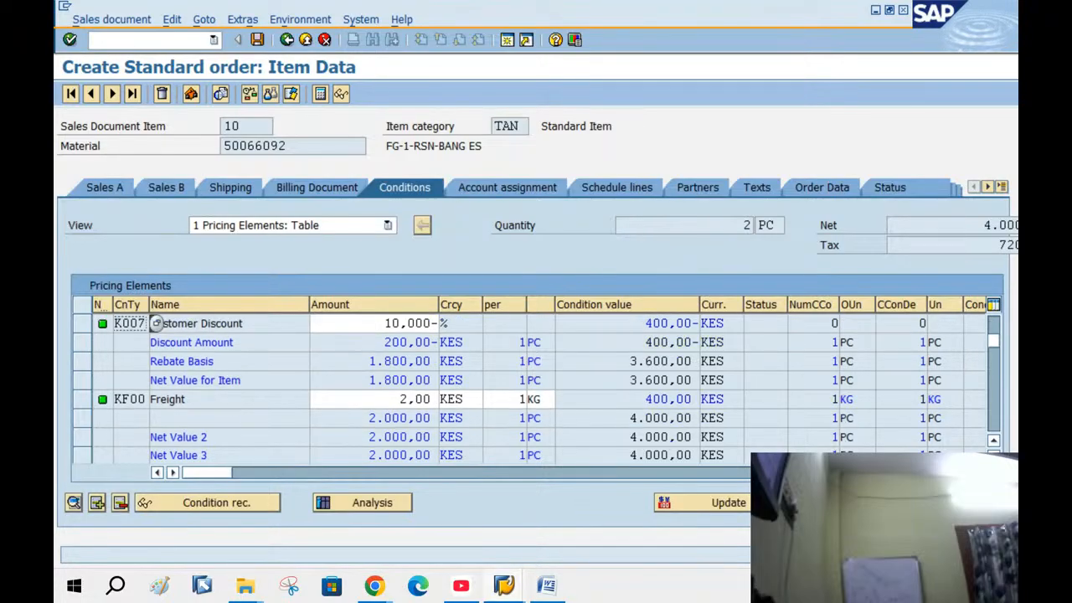
left_click(994, 456)
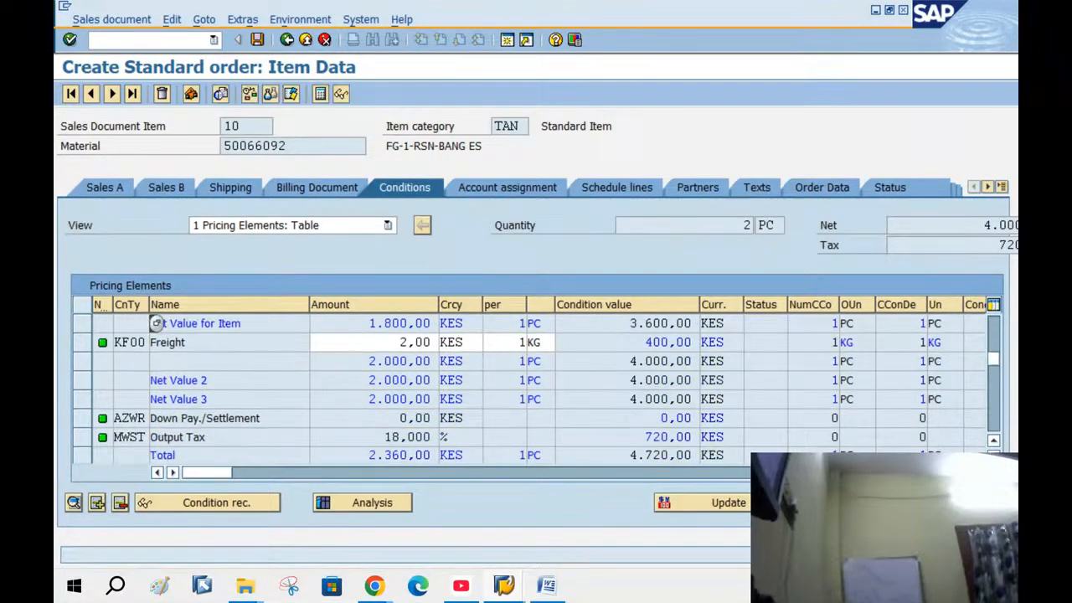
Check the MWST 18% output tax row and PR00's 4.000,00 value, then open a new session
left_click(85, 439)
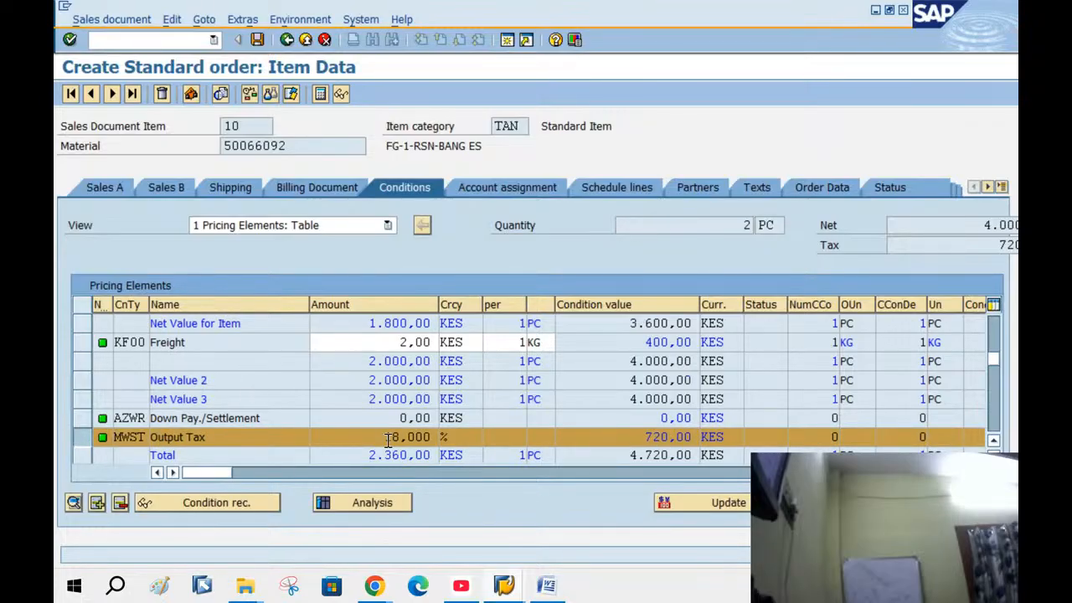
left_click_drag(384, 441, 472, 446)
left_click(96, 456)
left_click(997, 331)
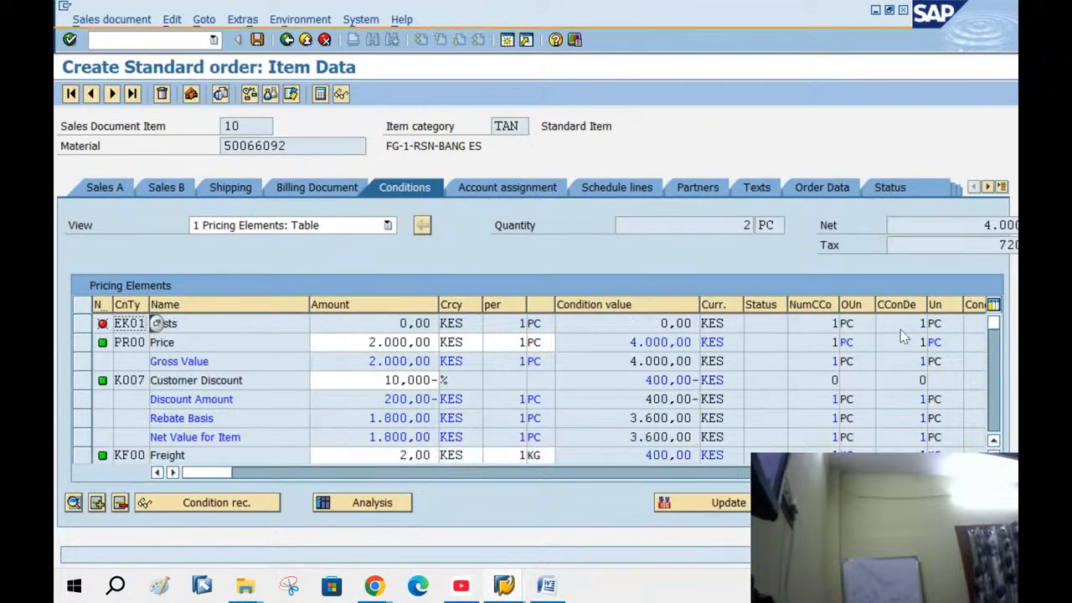
left_click(99, 343)
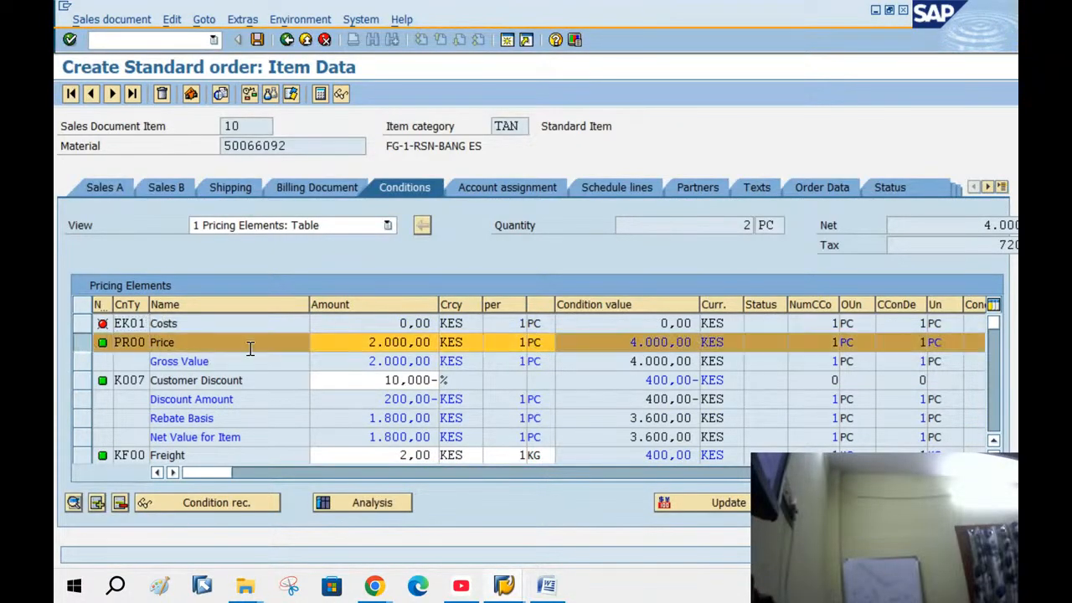
left_click(628, 343)
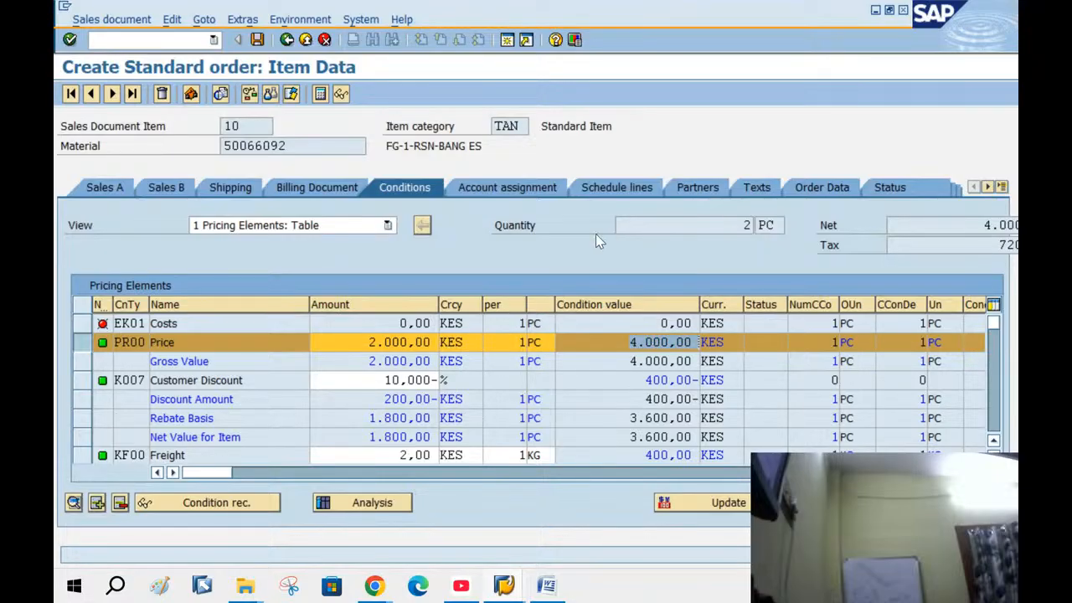
left_click(509, 42)
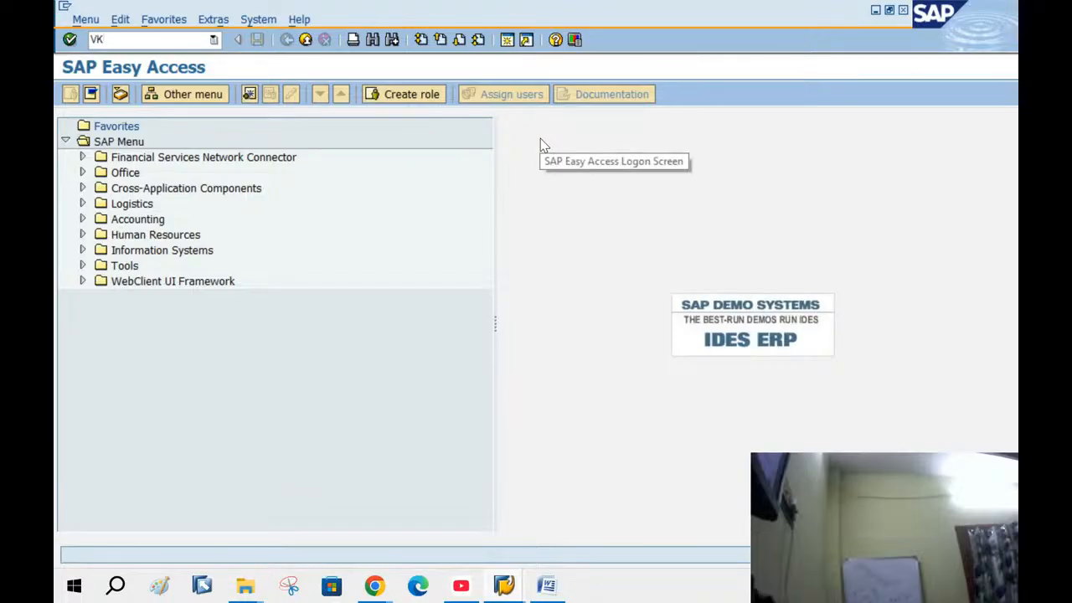
Run VKOA and open the Cust.Grp/MaterialGrp/AcctKey G/L account assignment table
type("VK0A")
key("Return")
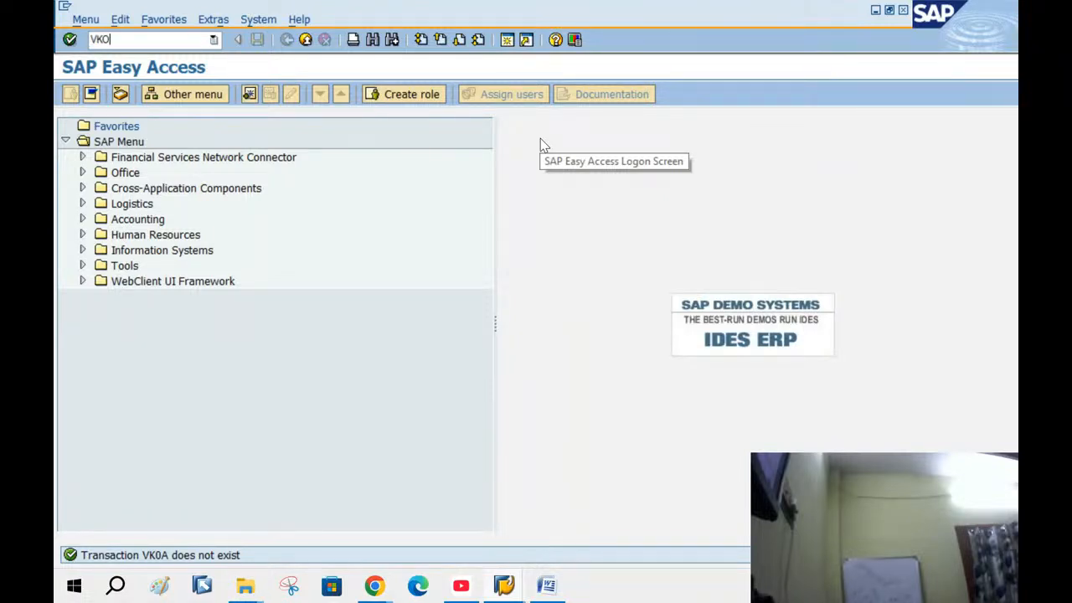
key("Return")
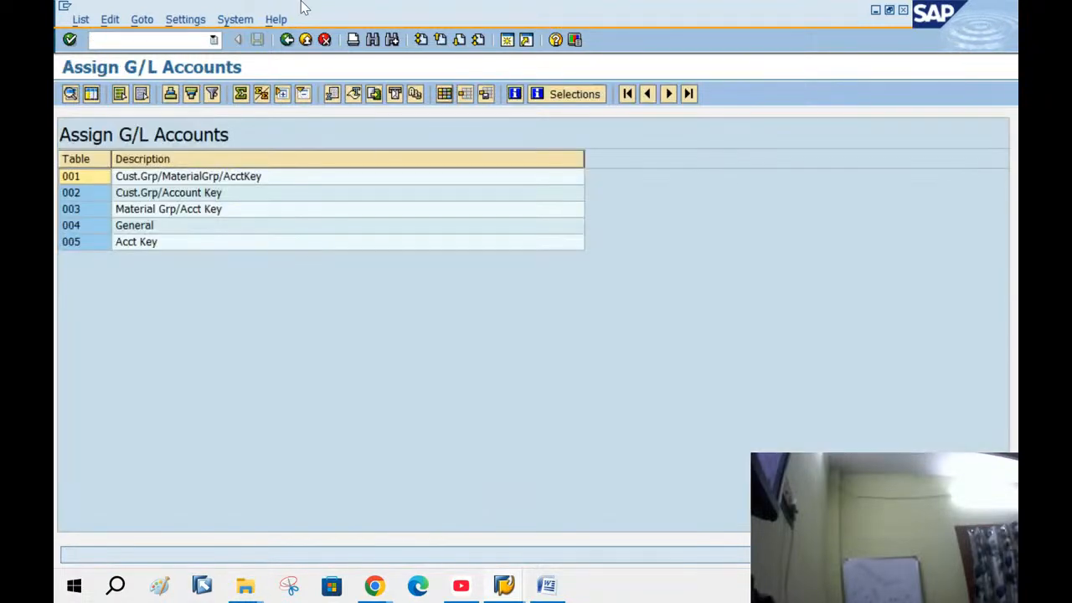
double_click(132, 178)
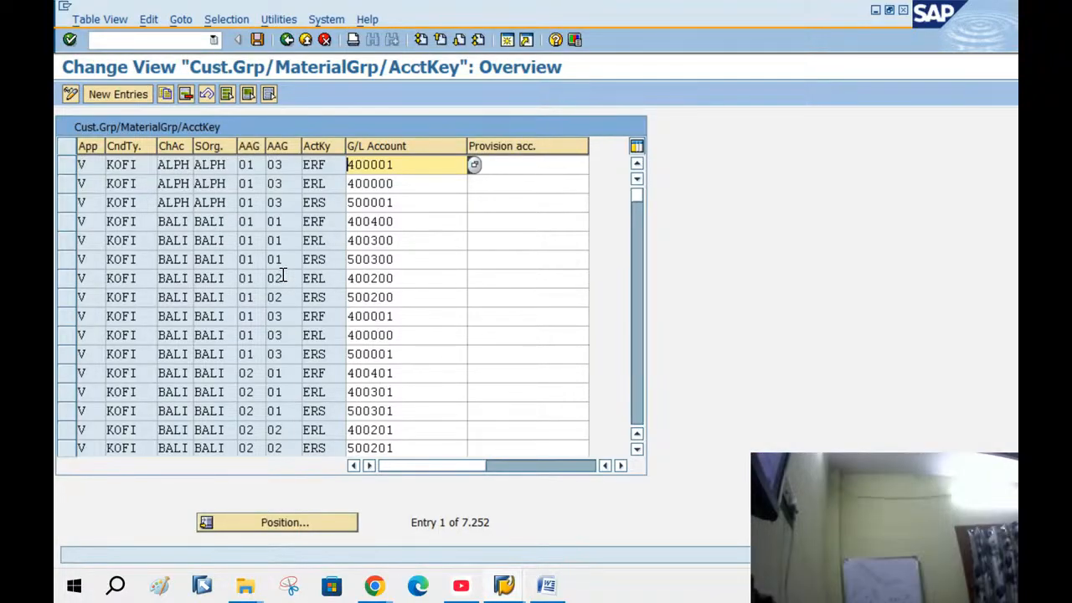
left_click_drag(390, 184, 241, 193)
left_click(200, 183)
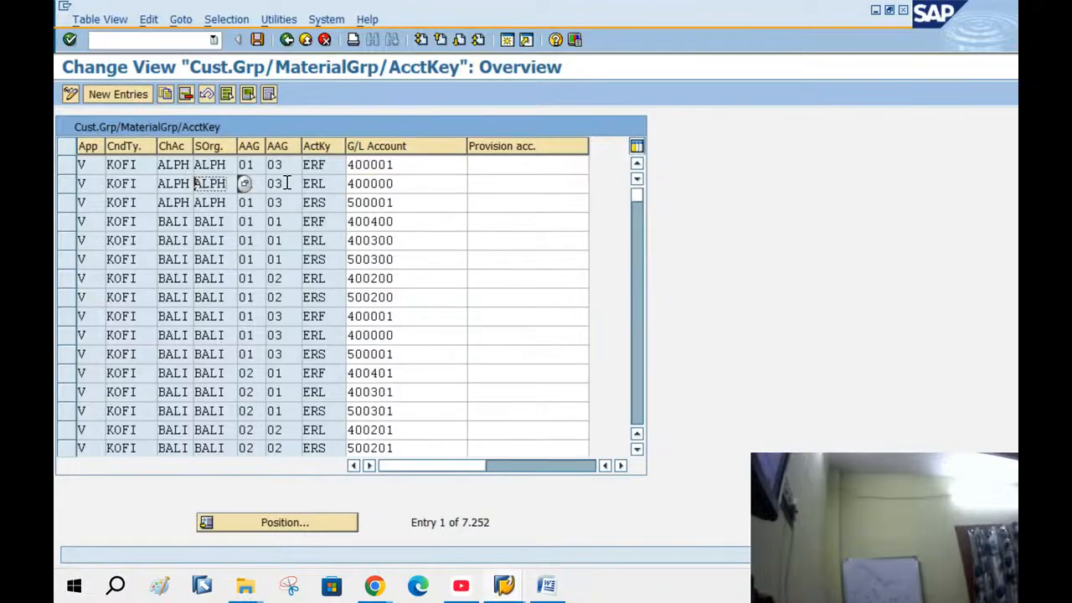
left_click_drag(400, 180, 353, 183)
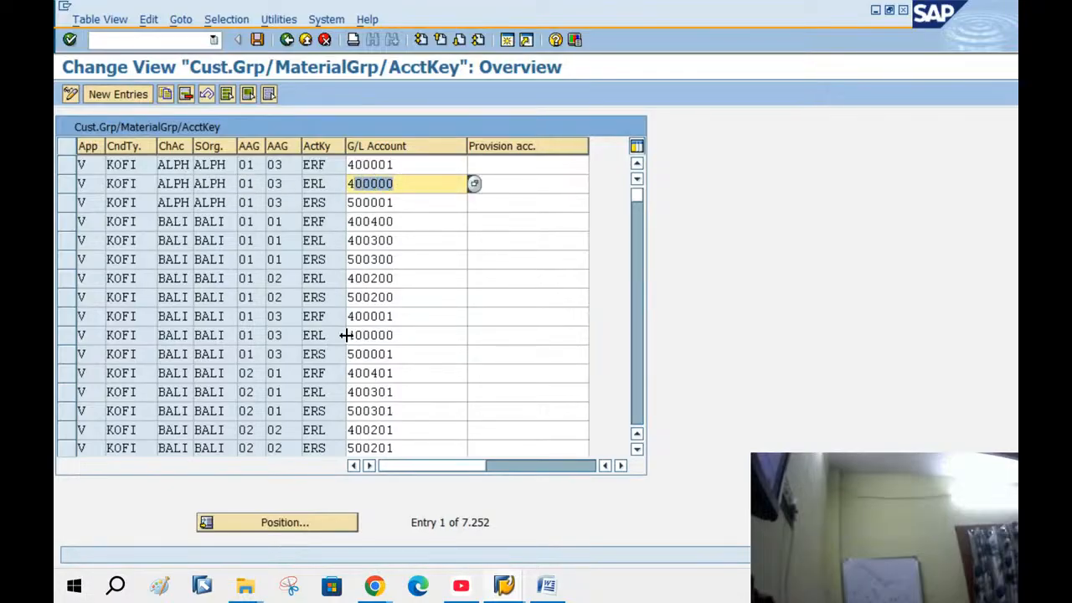
Position the table on application V, condition type KOFI, sales organization BANG
left_click(264, 524)
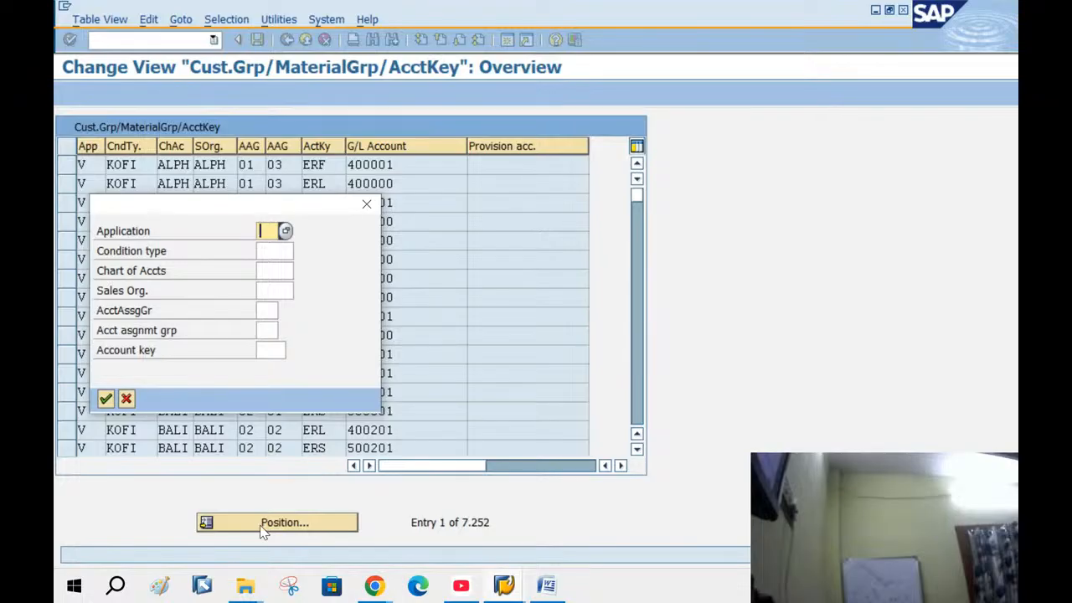
type("V")
key("Tab")
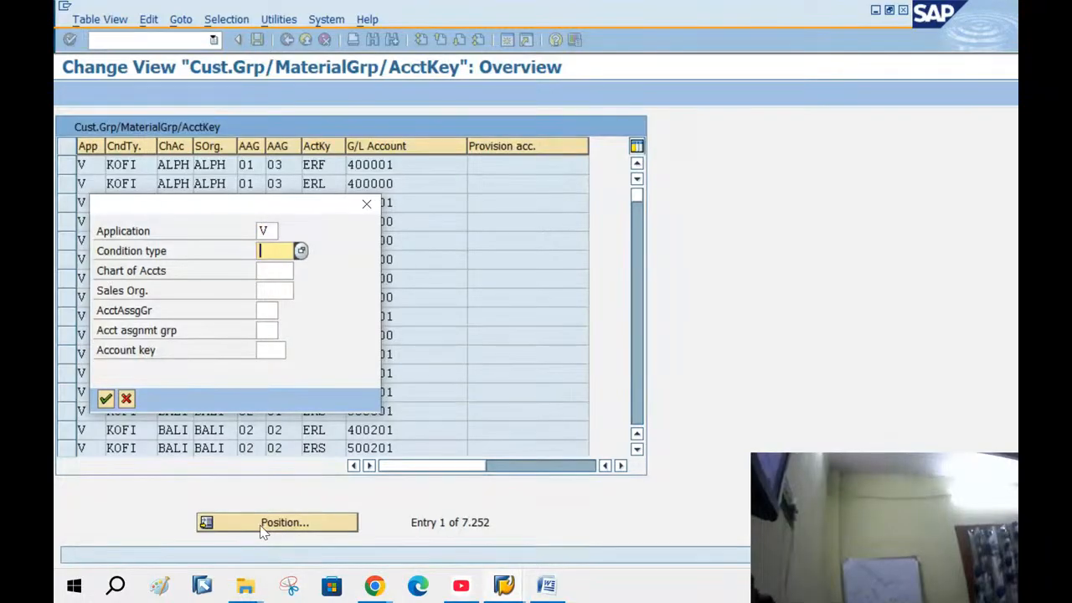
type("KOFI")
key("Tab")
key("Tab")
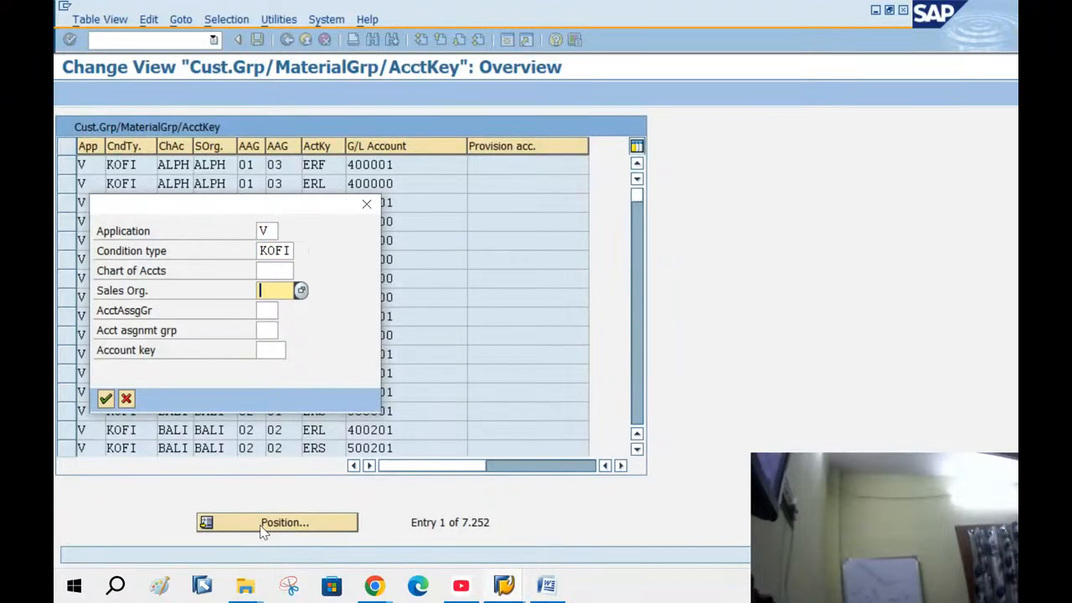
type("BAN")
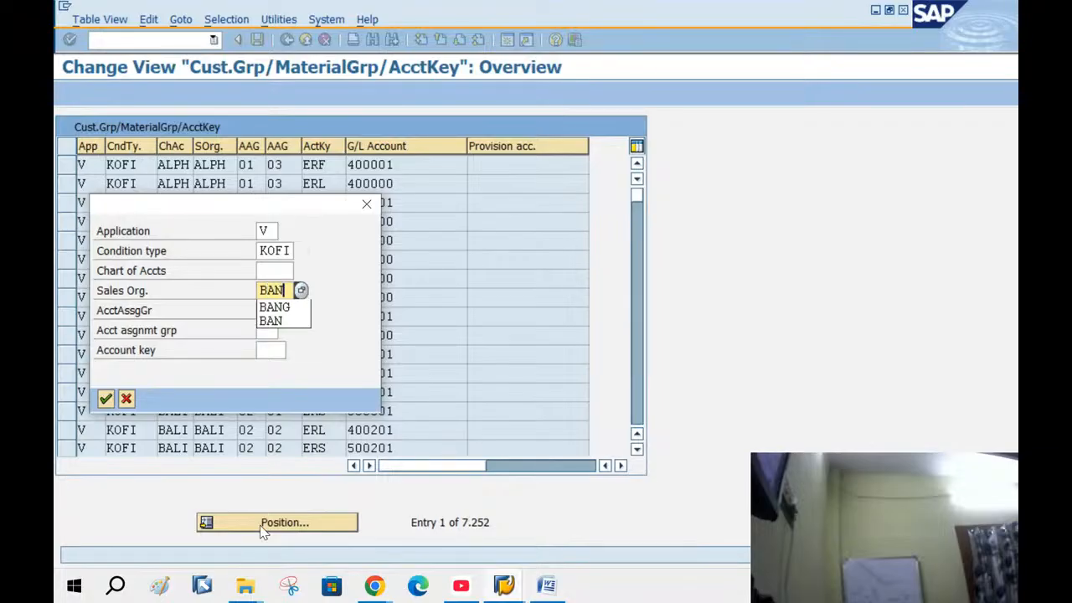
type("G")
key("Tab")
key("Return")
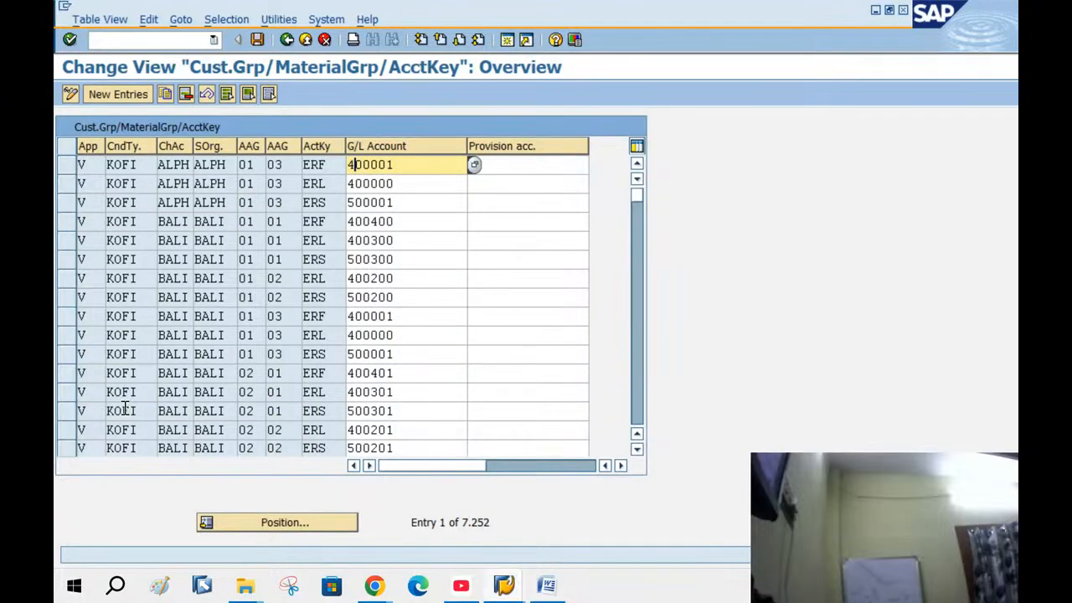
Mark BANG's ERF, ERL and ERS revenue rows, then return to the standard order window
scroll(210, 276, "down", 8)
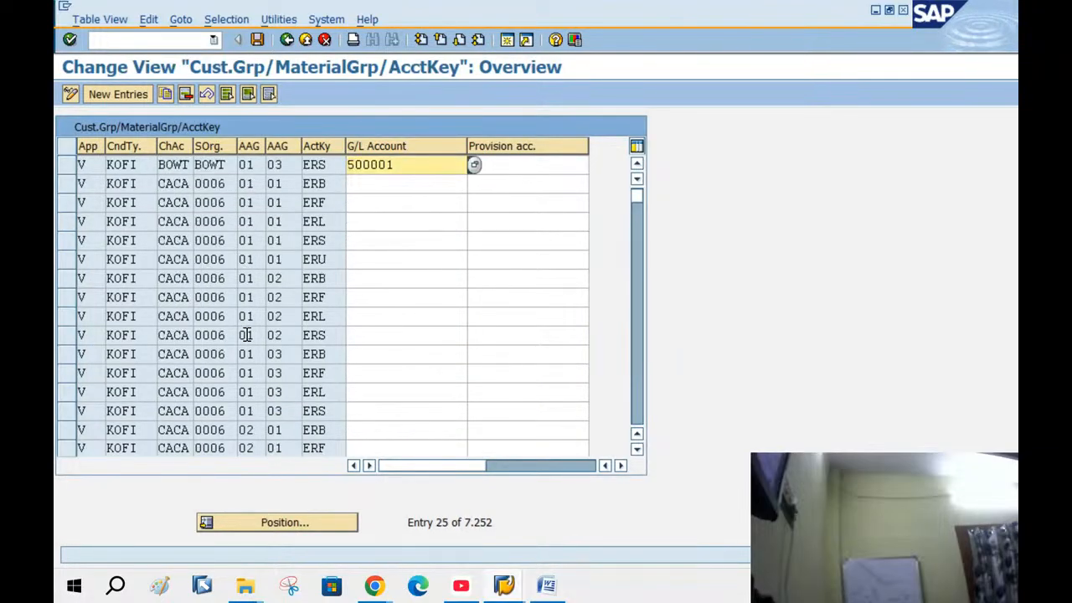
scroll(246, 335, "down", 4)
scroll(246, 335, "up", 12)
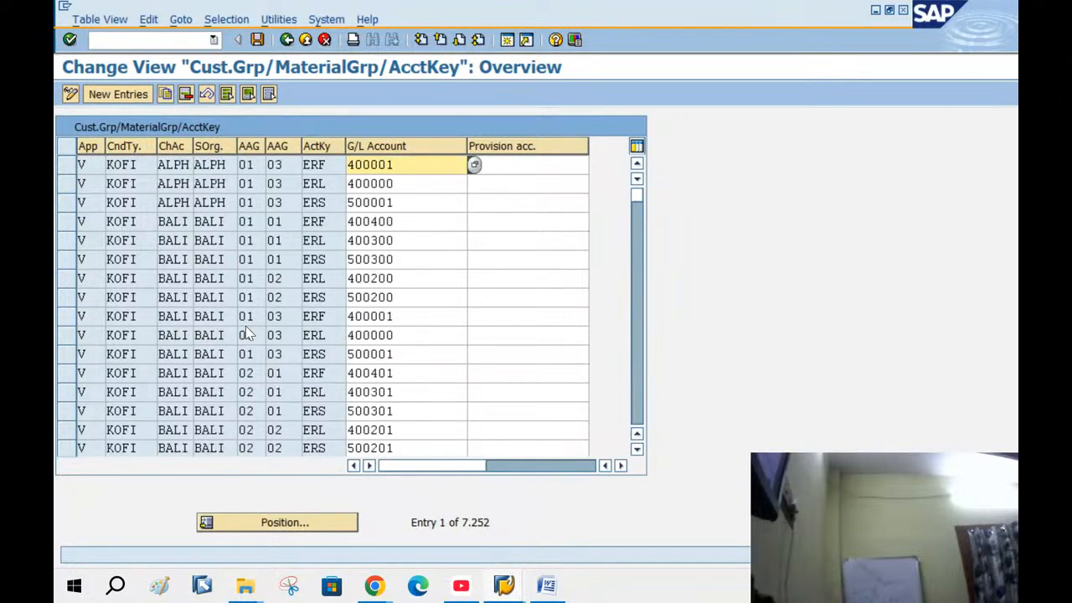
scroll(245, 330, "down", 4)
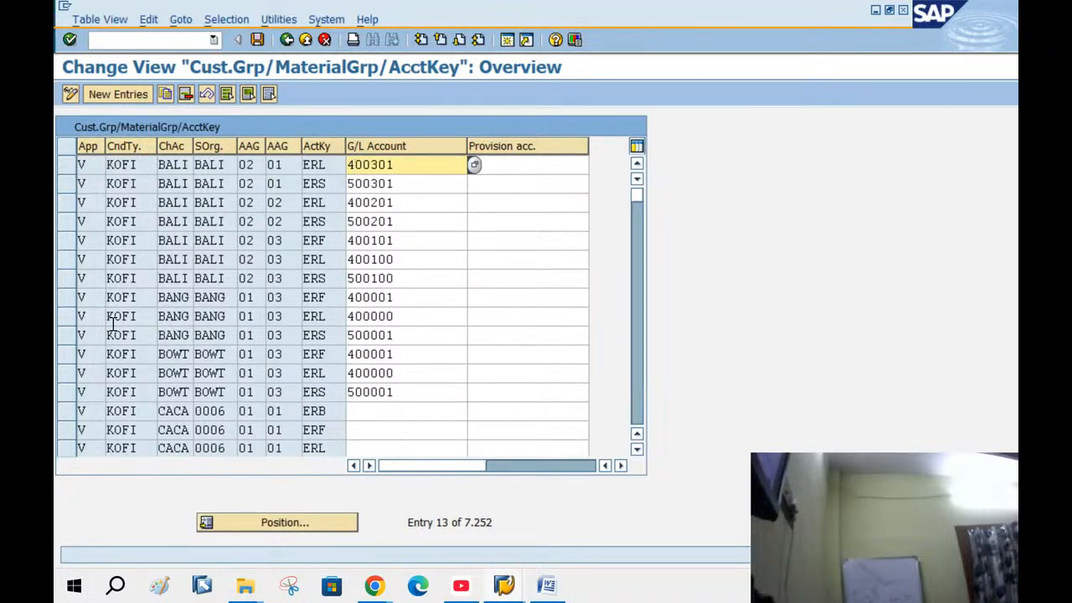
left_click(67, 297)
left_click(69, 316)
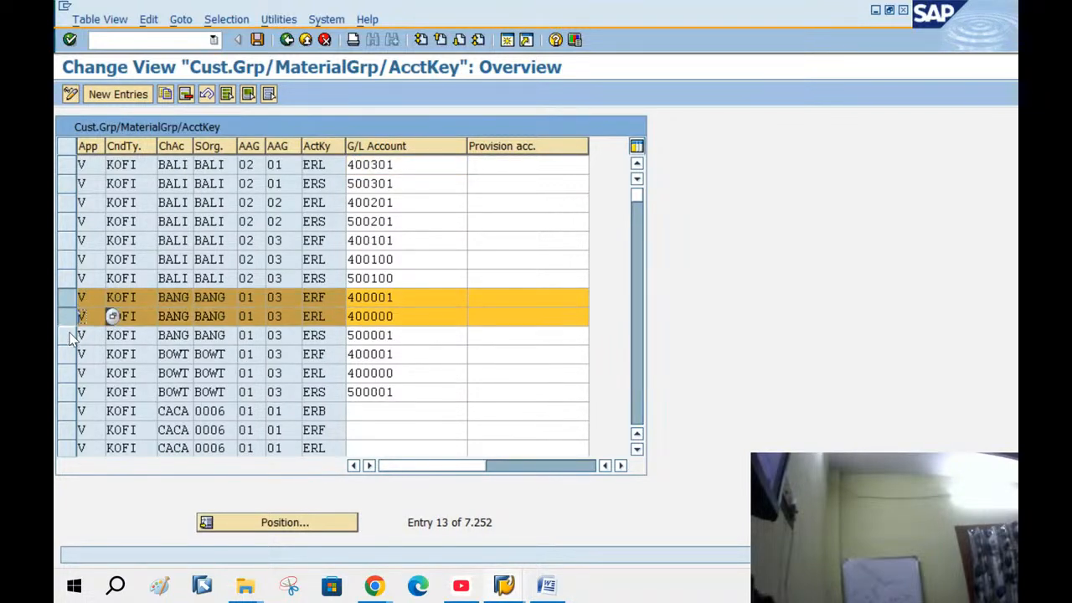
left_click(69, 335)
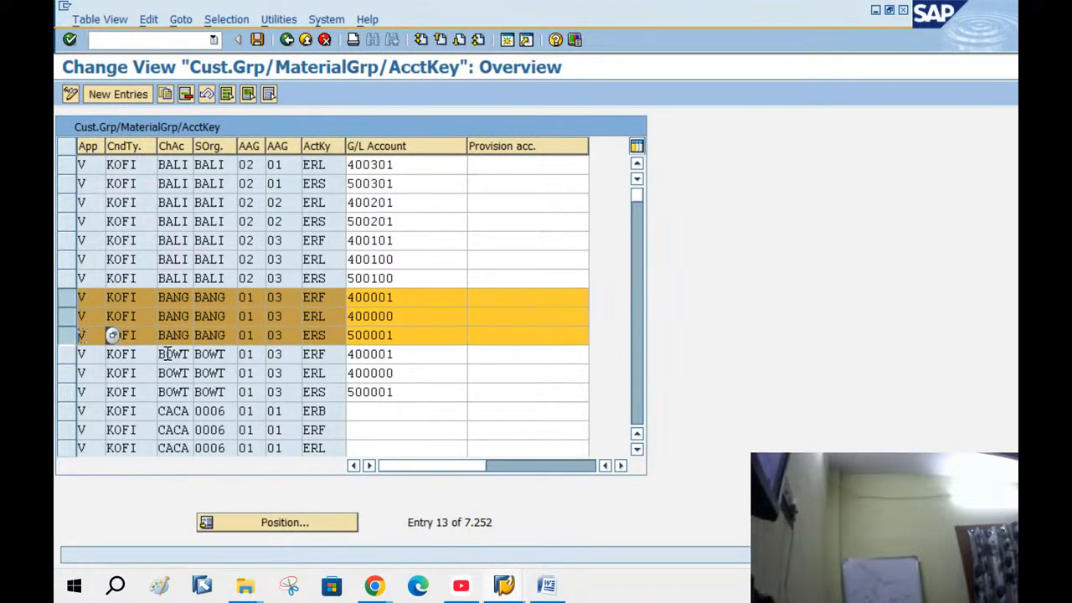
left_click(397, 316)
left_click_drag(397, 316, 300, 315)
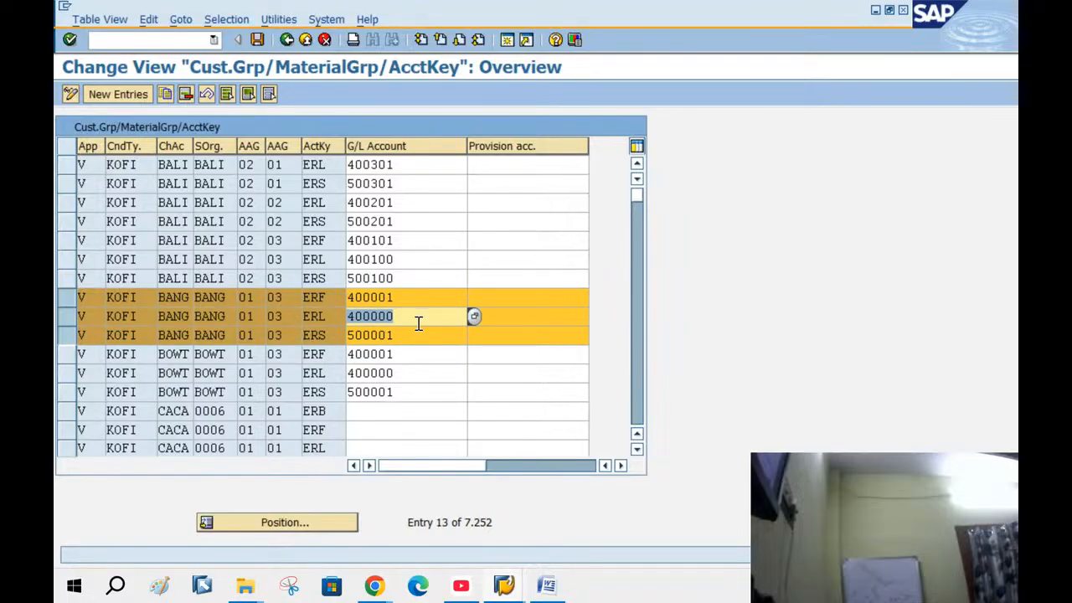
left_click(314, 317)
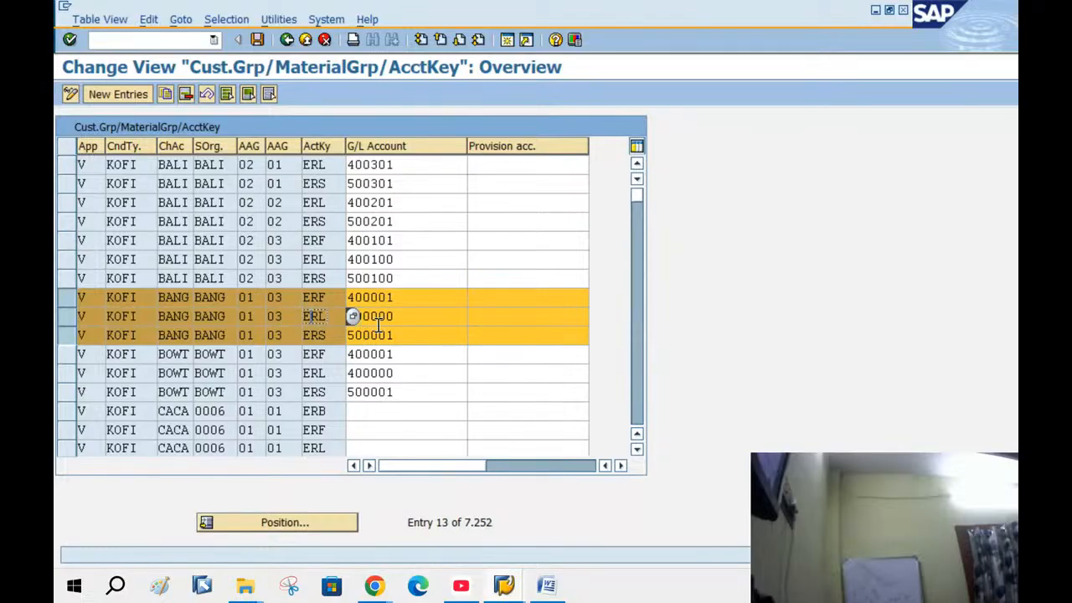
left_click(503, 586)
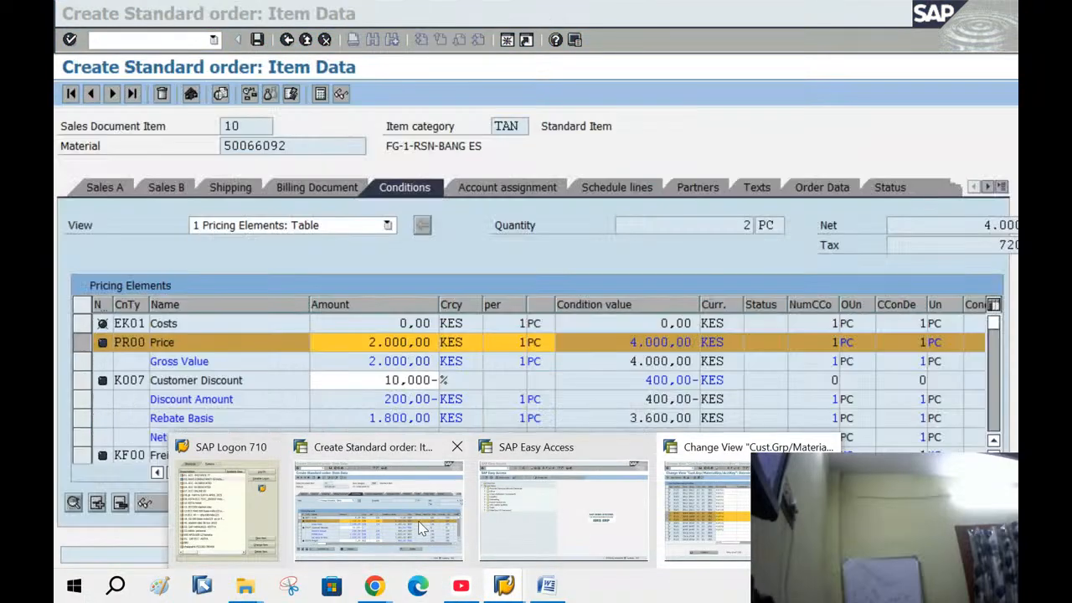
left_click(421, 526)
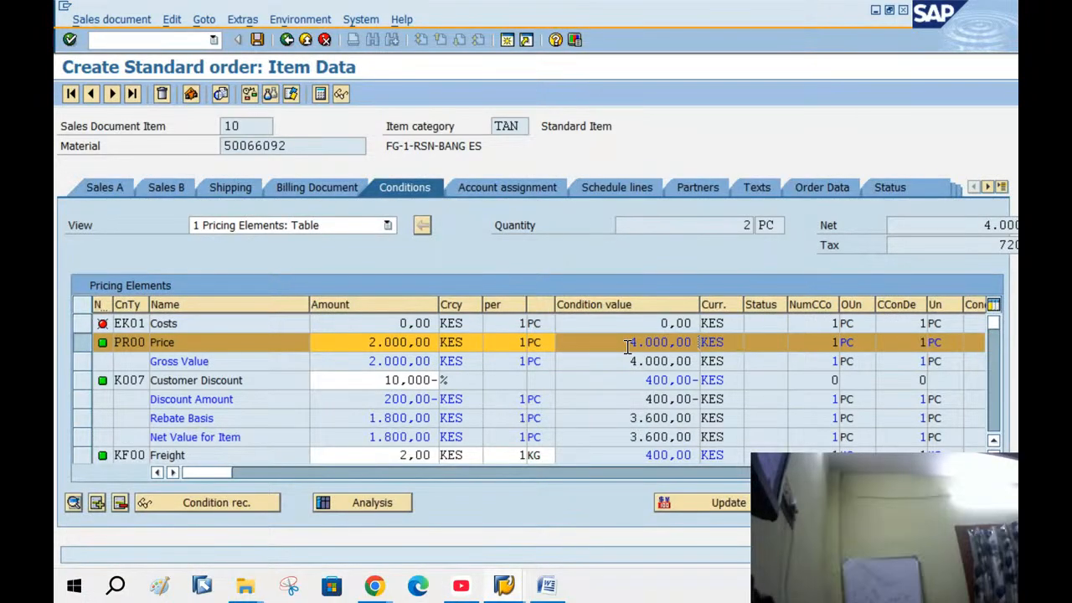
Compare the Price condition 4.000,00 with revenue G/L account 400000
left_click_drag(628, 346, 732, 345)
left_click(503, 591)
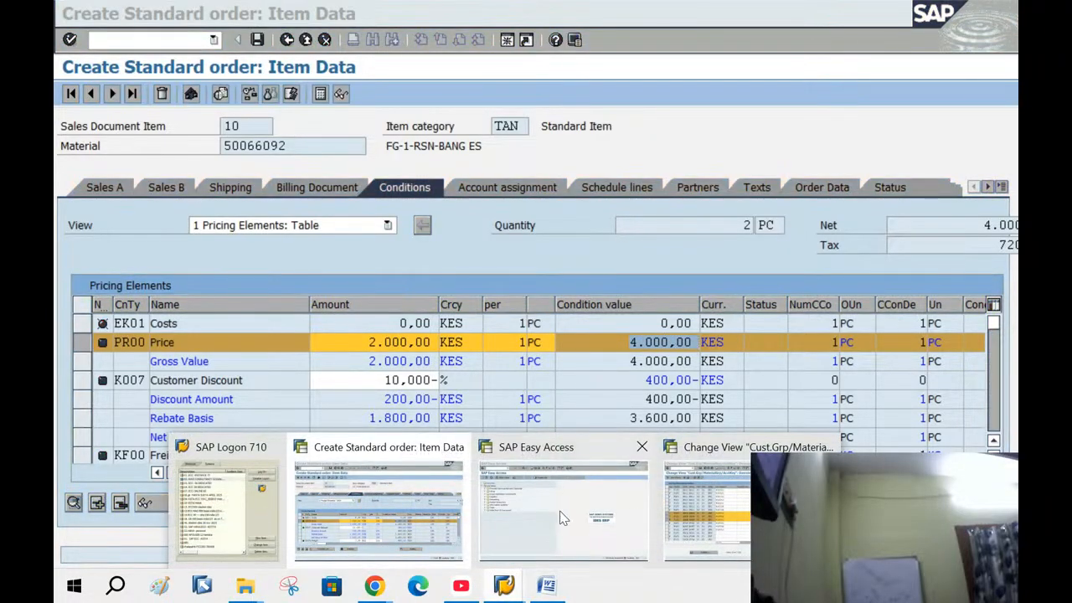
left_click(704, 511)
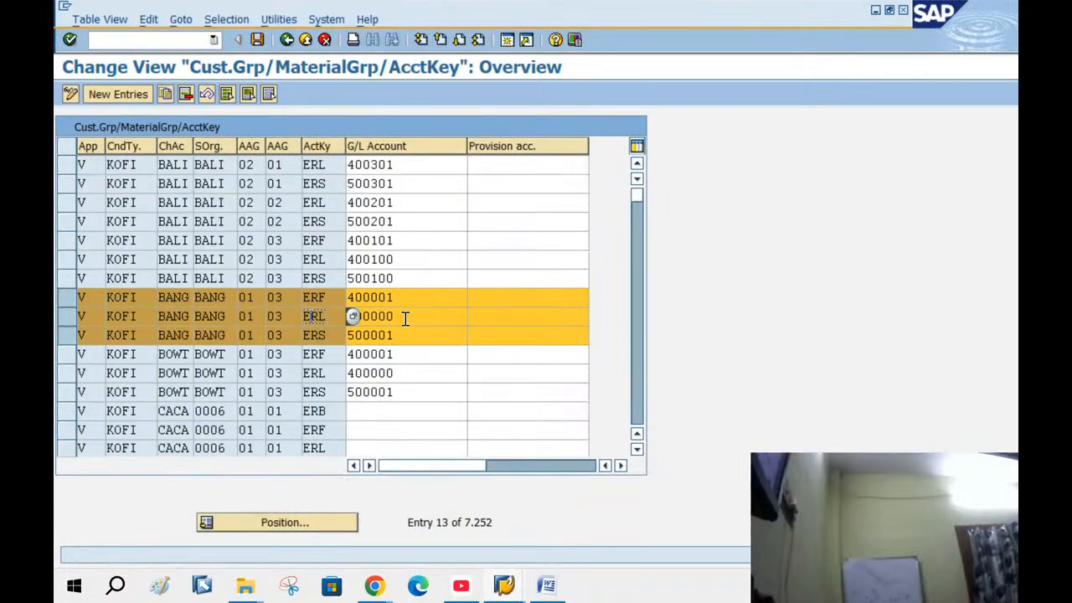
left_click_drag(405, 316, 327, 303)
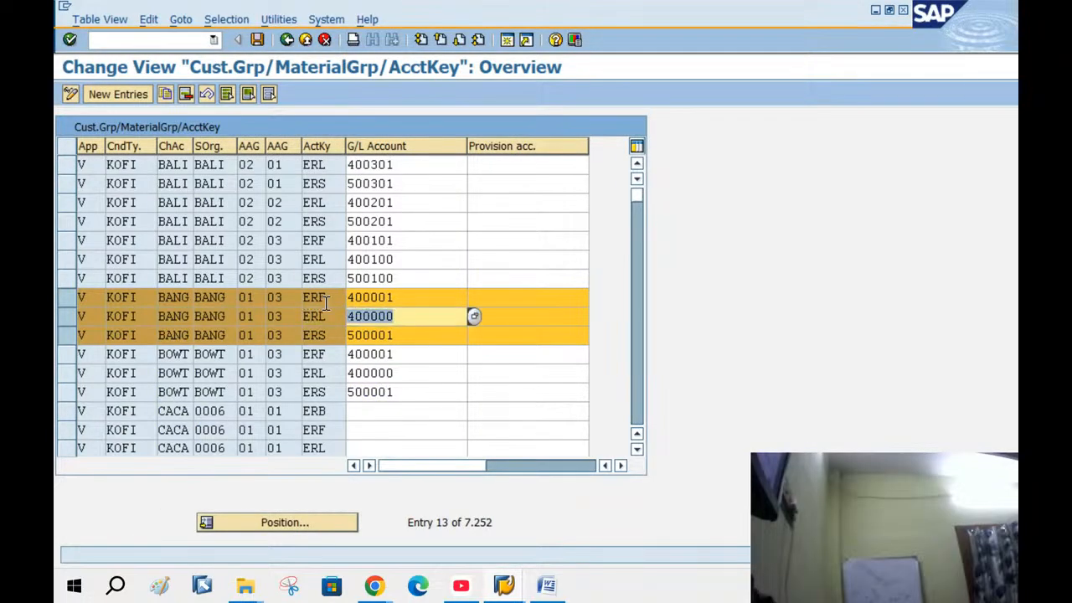
left_click(503, 586)
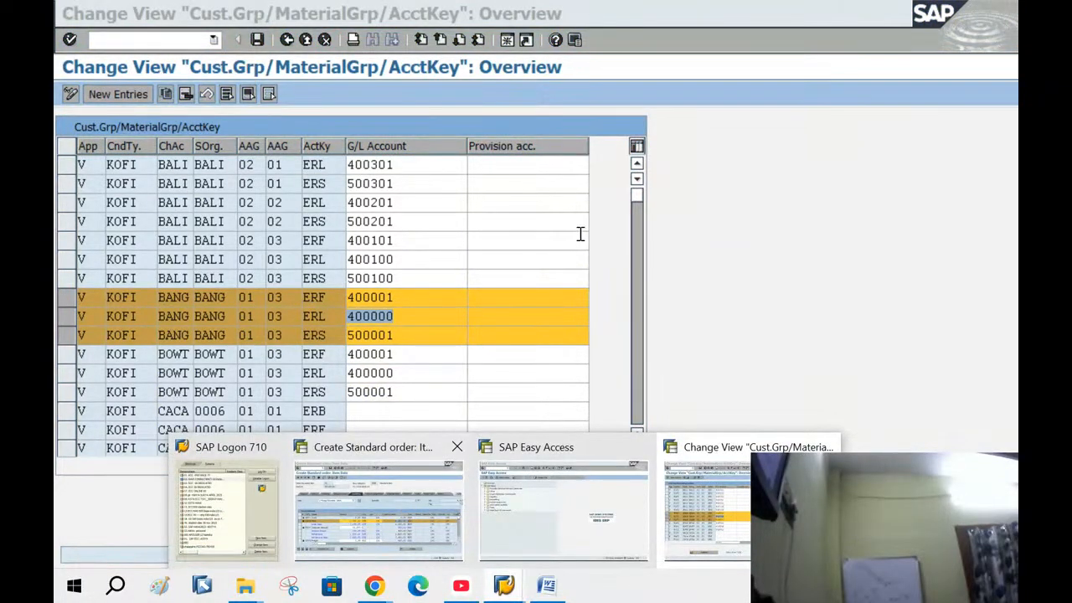
left_click(403, 505)
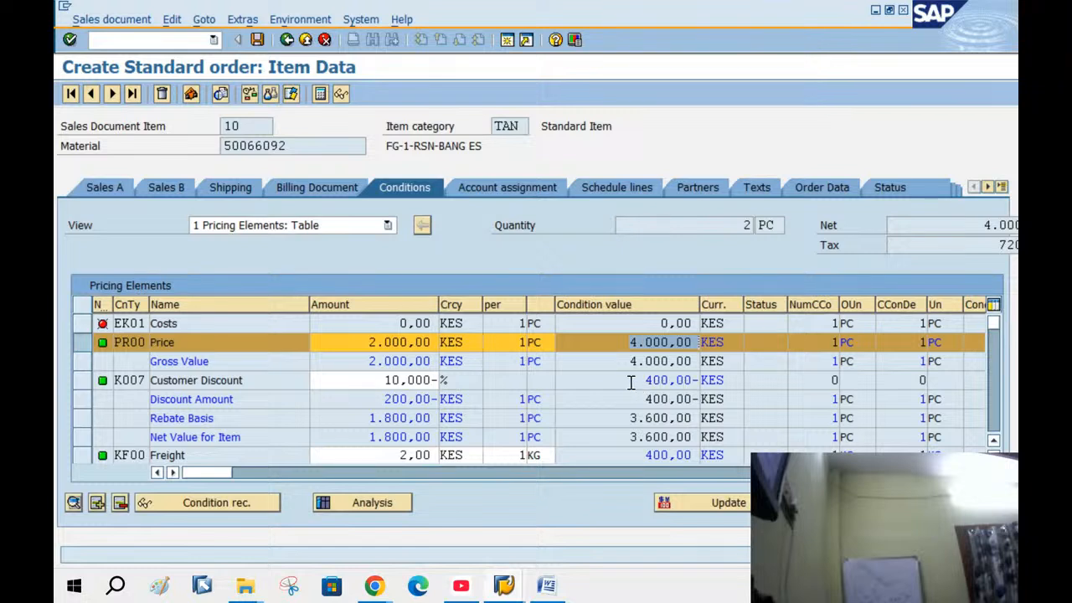
Compare the Customer Discount 400,00- with the ERS 500001 and ERF 400001 G/L accounts
left_click_drag(630, 379, 729, 381)
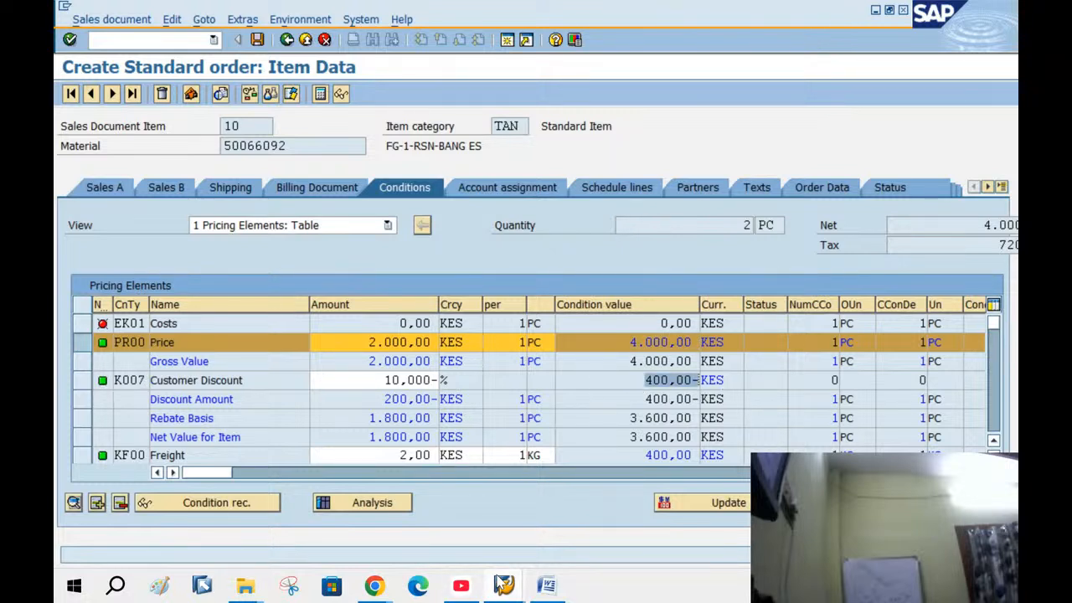
mouse_move(504, 587)
left_click(704, 495)
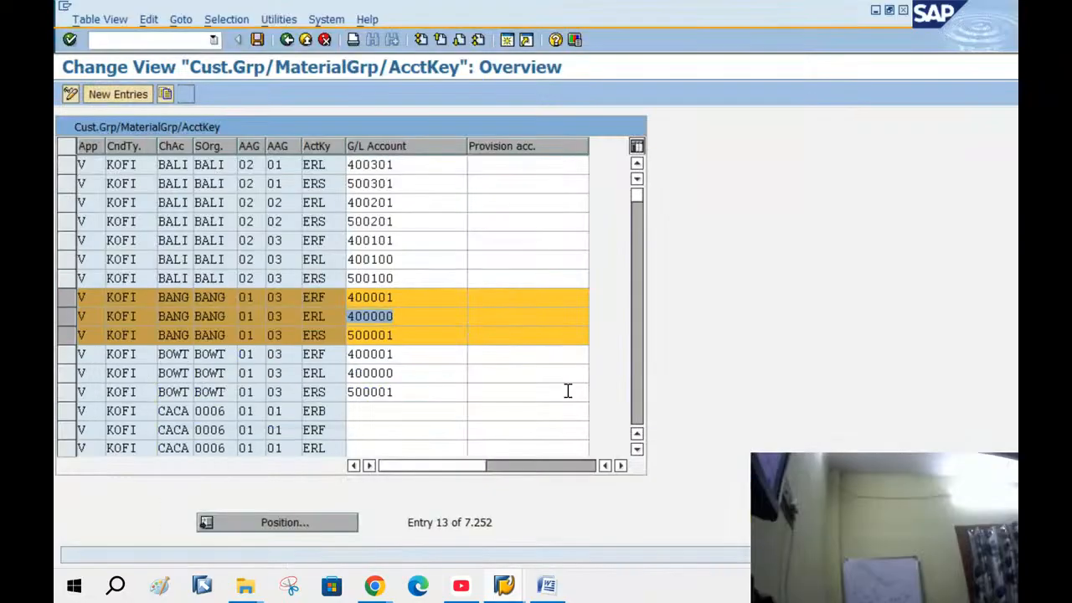
left_click(406, 335)
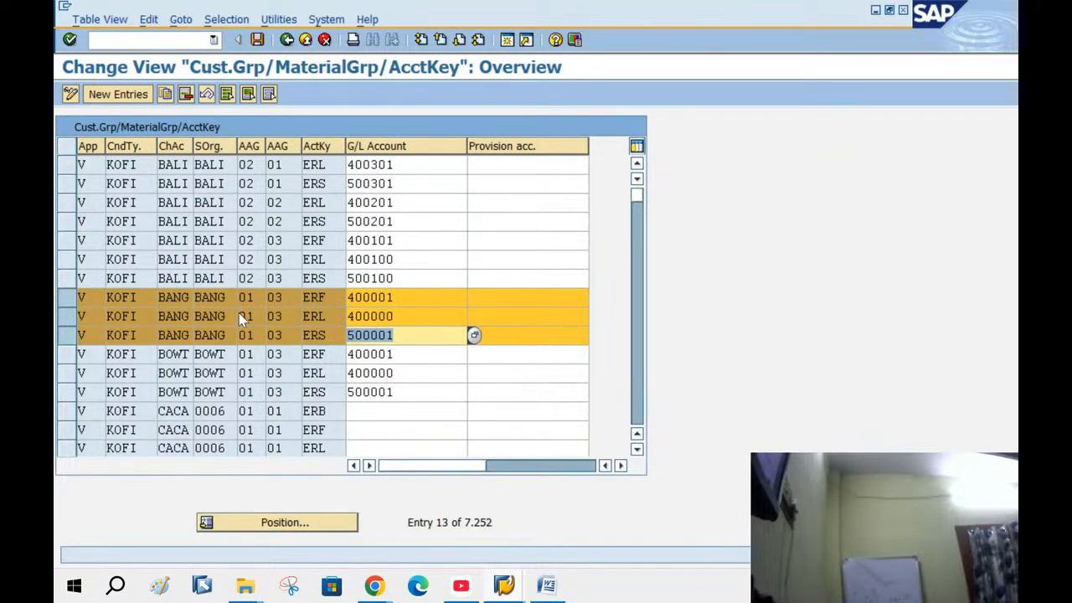
left_click(409, 298)
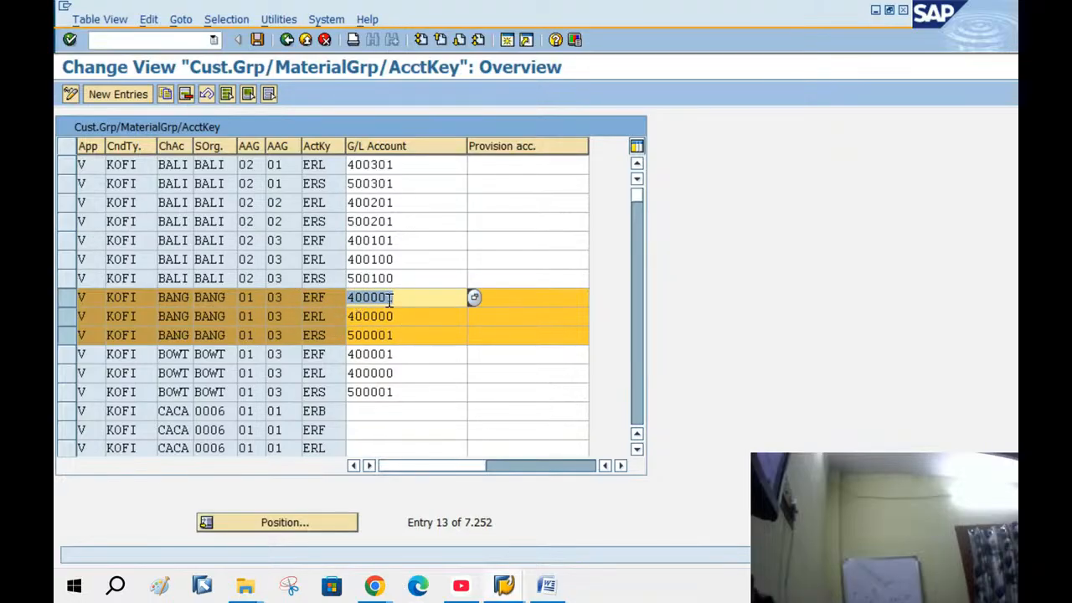
Check the Freight value 400,00, then open a new SAP Easy Access session
left_click(520, 585)
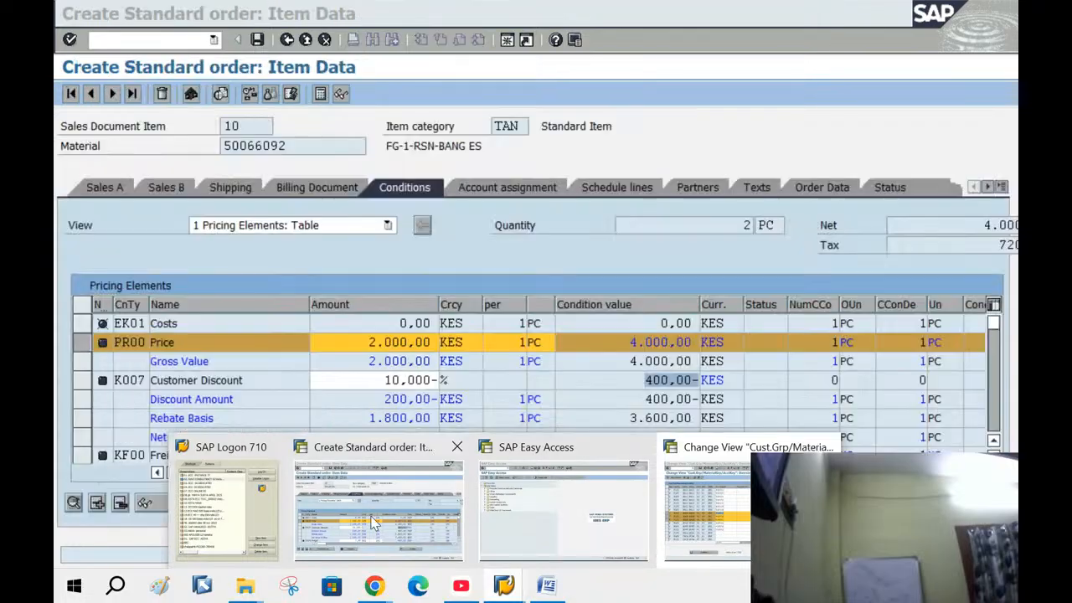
left_click(378, 507)
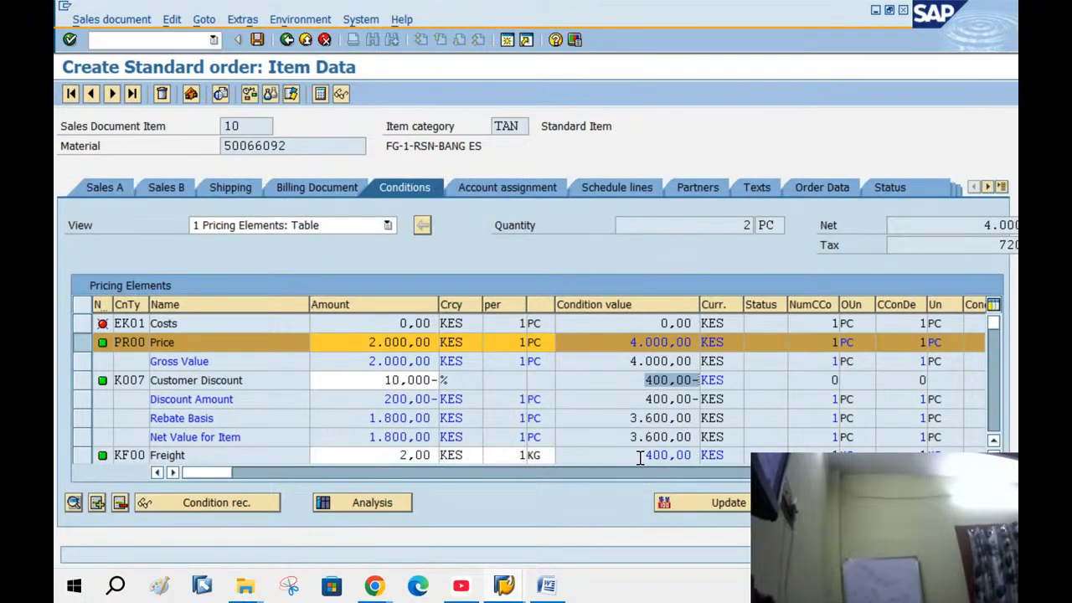
left_click_drag(642, 457, 698, 456)
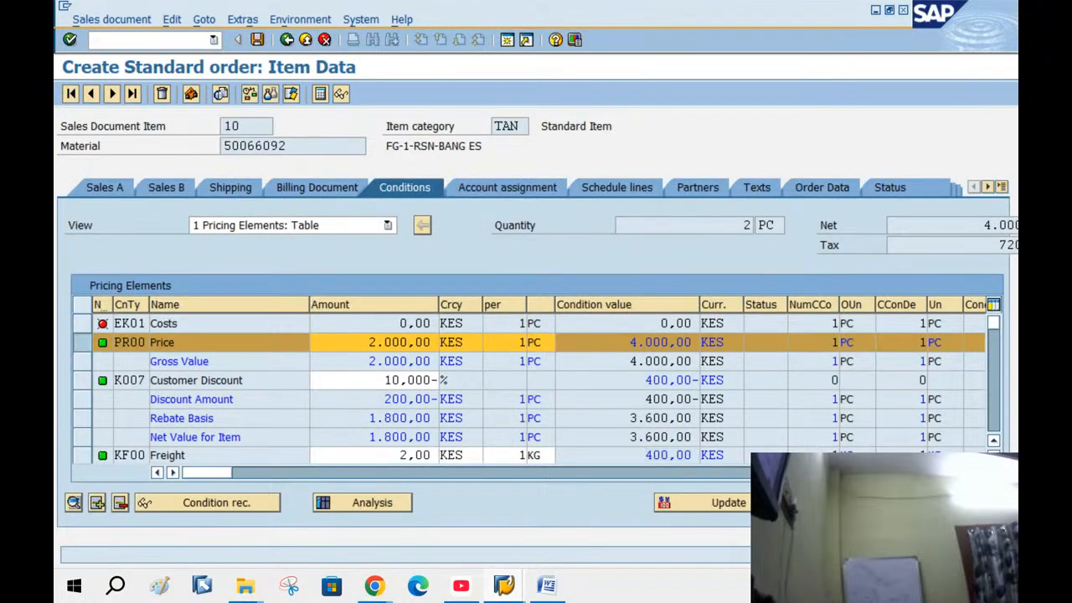
scroll(156, 324, "down", 2)
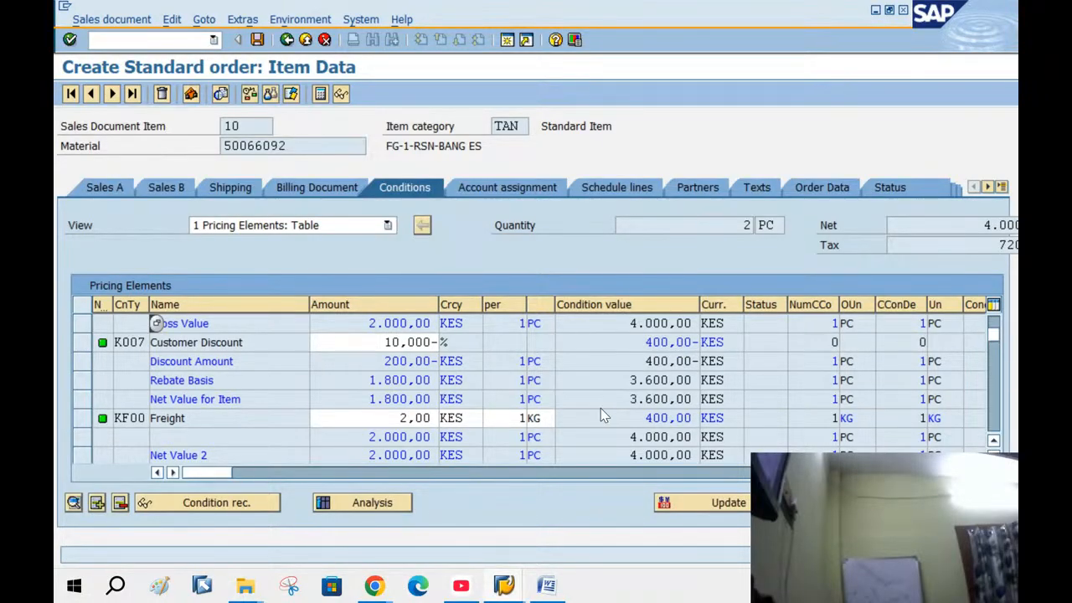
left_click(507, 39)
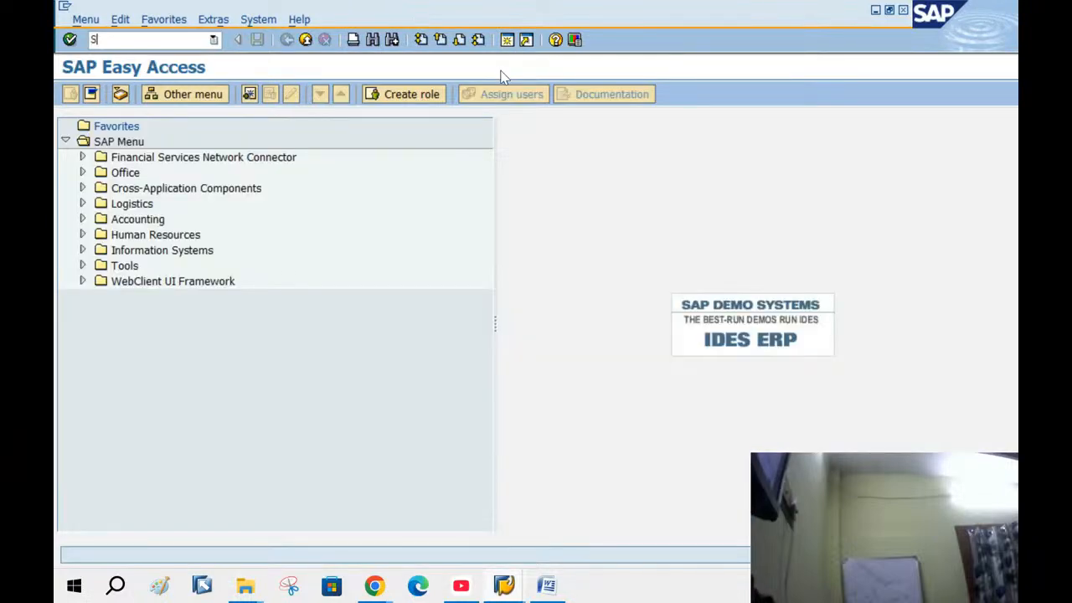
In SPRO, open Define Tax Accounts under Financial Accounting Global Settings > Tax on Sales/Purchases > Posting
type("SPRO")
key("Return")
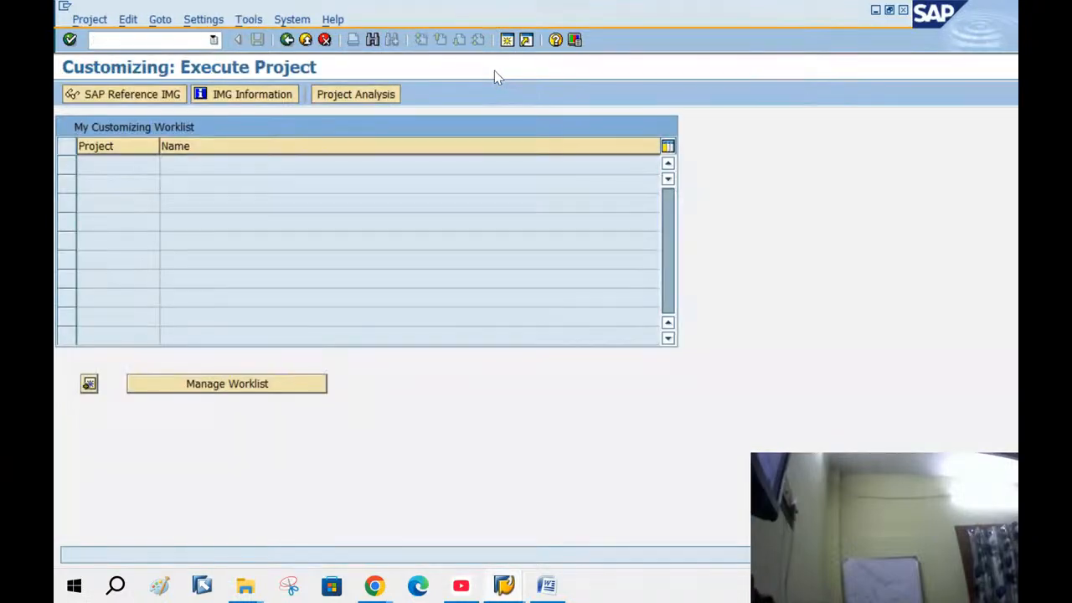
left_click(93, 94)
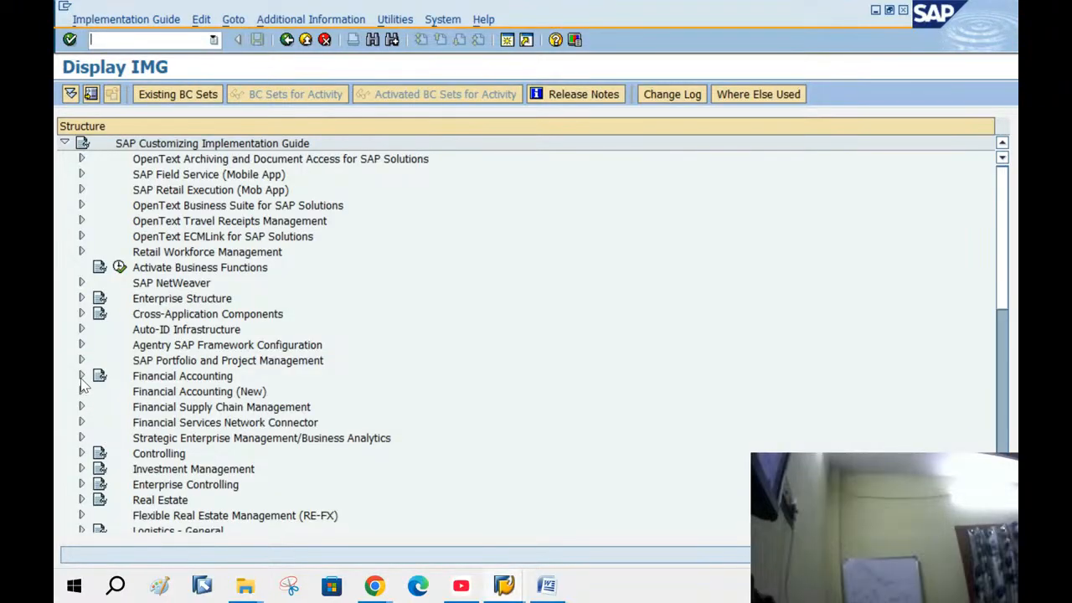
left_click(82, 376)
left_click(98, 360)
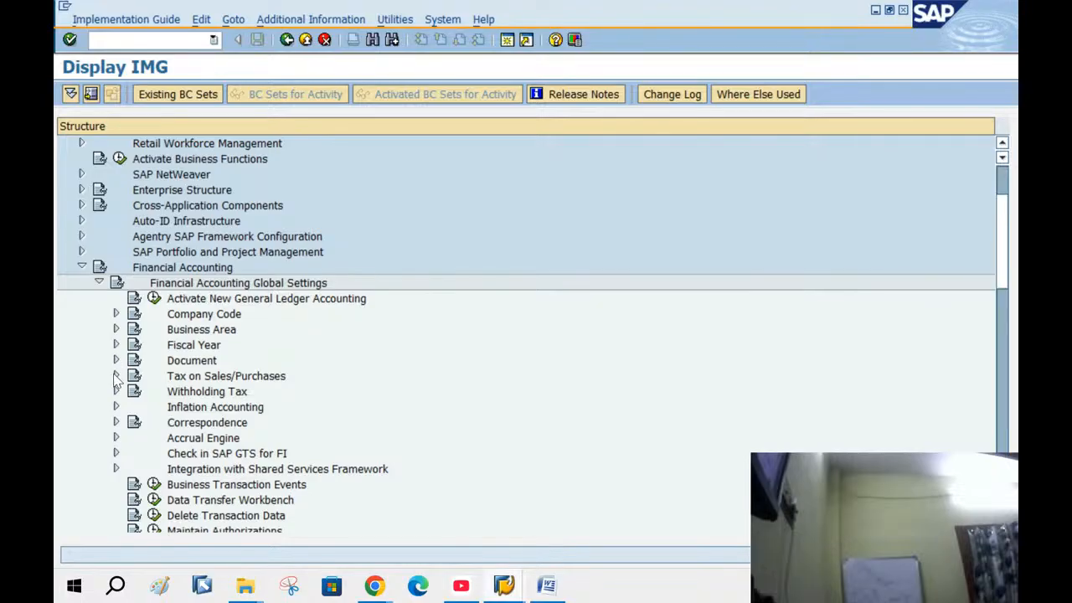
left_click(116, 376)
left_click(133, 422)
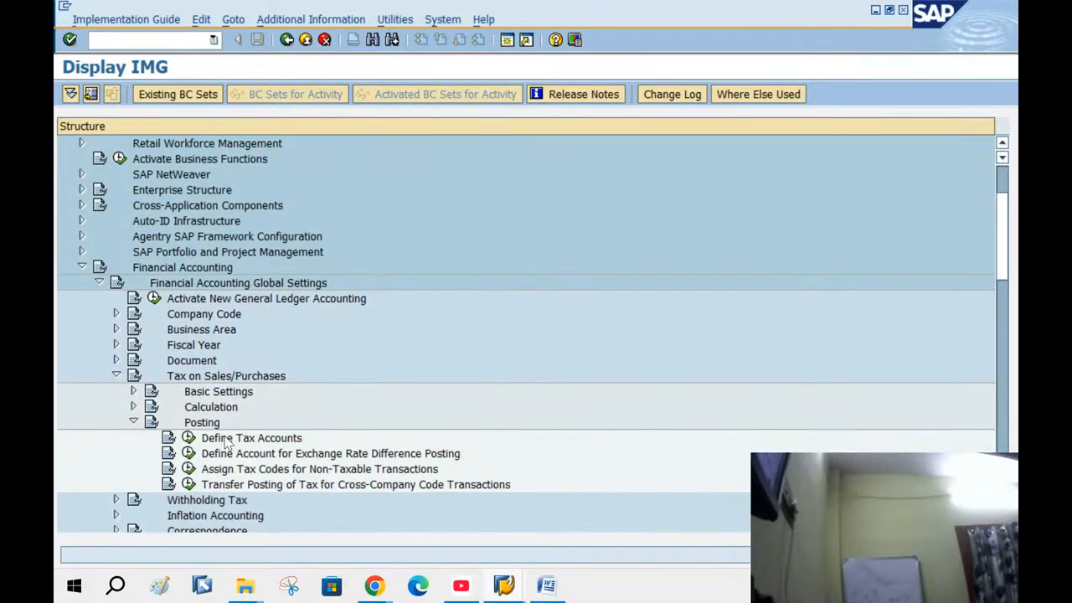
double_click(228, 439)
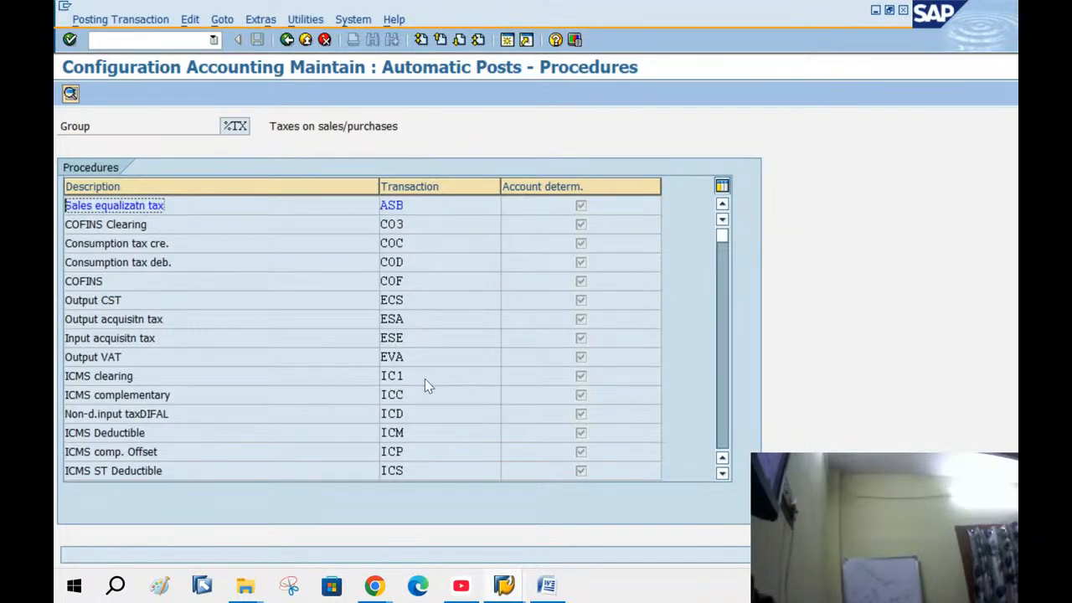
View output tax MWS for chart BANG, where tax code OT posts to 200000, then return to the order
scroll(412, 398, "down", 15)
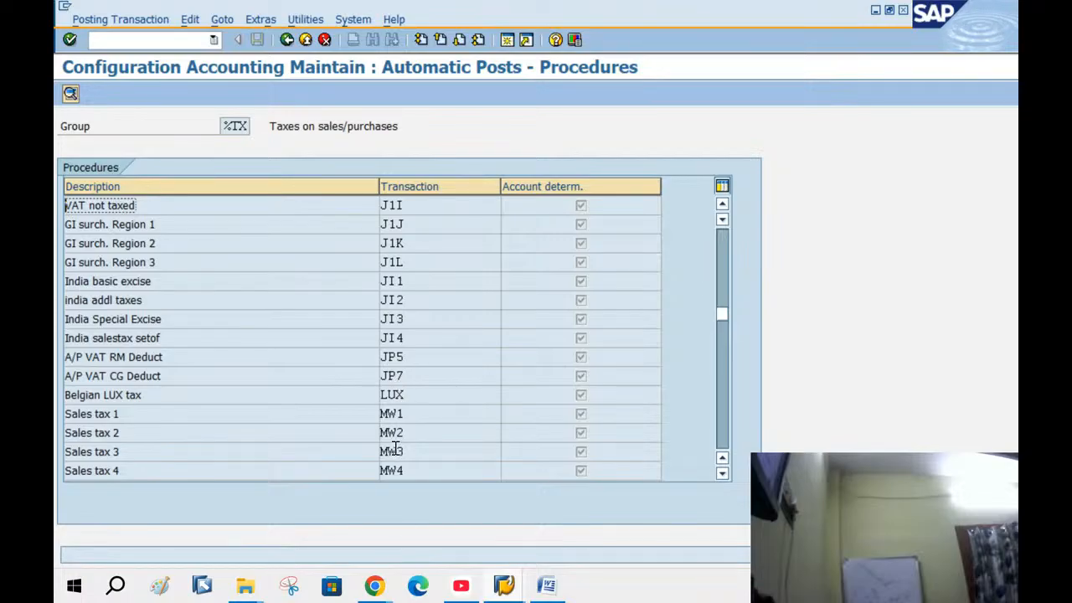
scroll(398, 444, "down", 4)
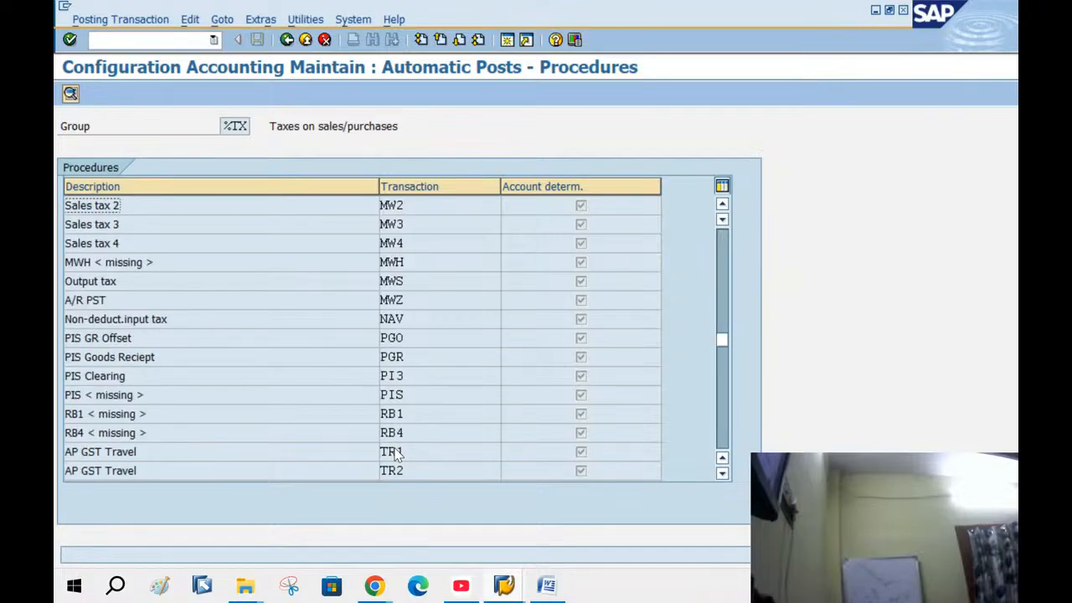
double_click(402, 281)
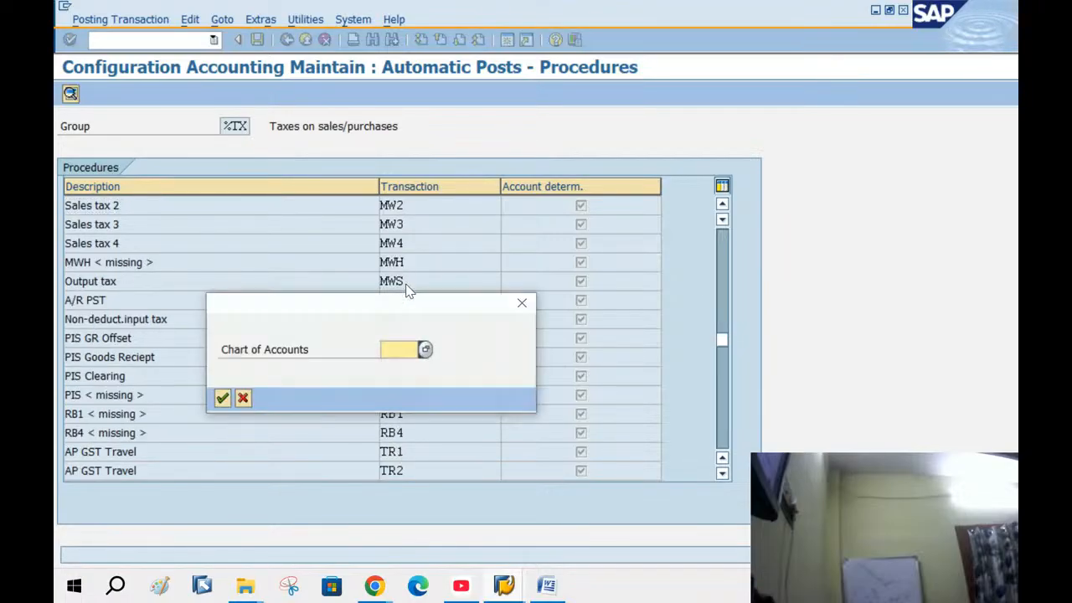
type("BAN")
left_click(387, 368)
key("Return")
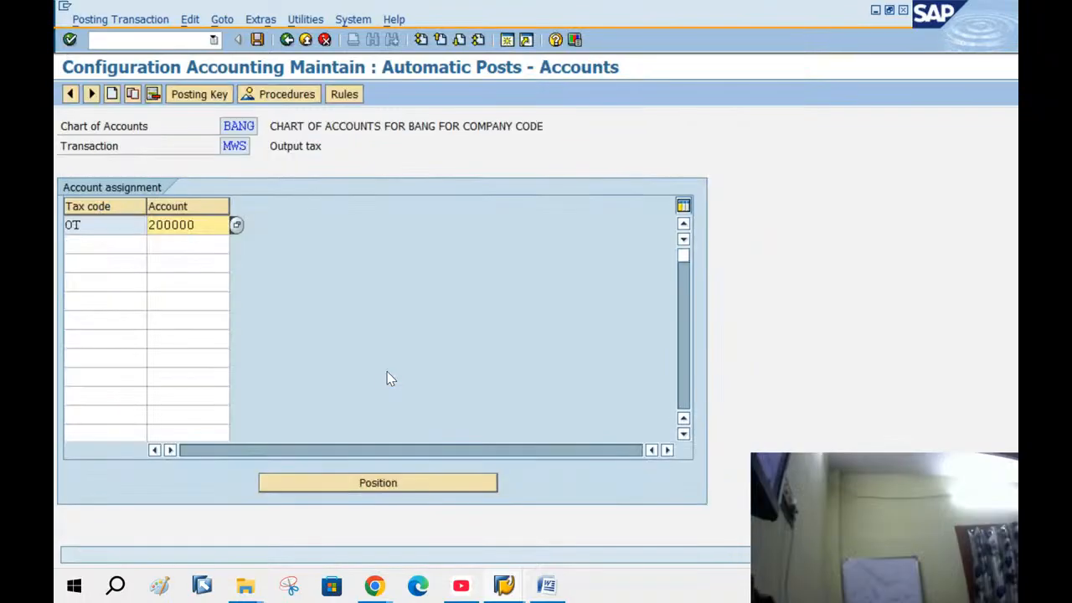
double_click(198, 226)
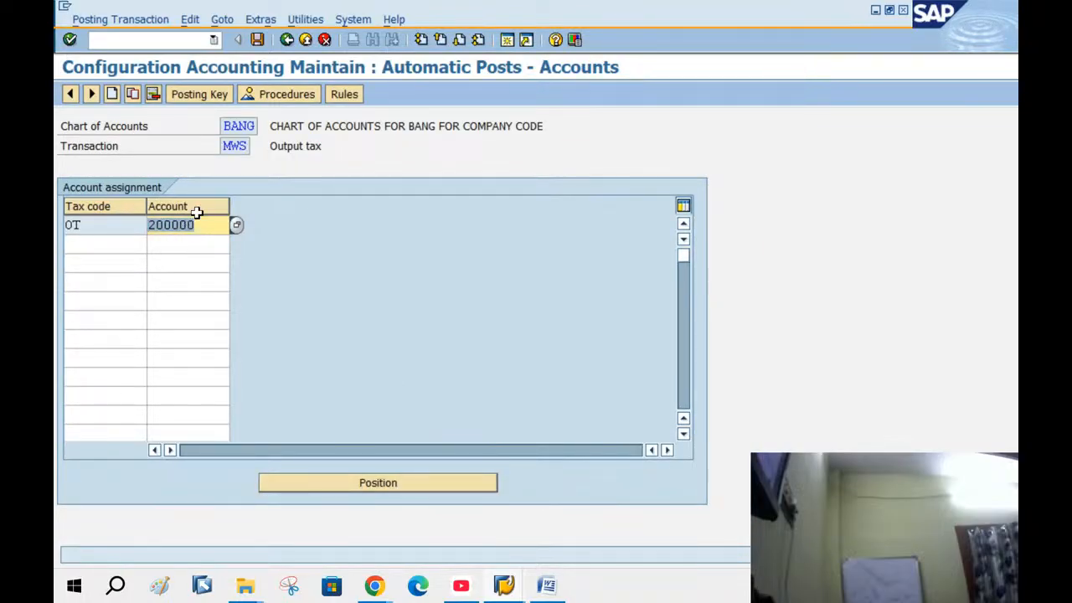
left_click(521, 582)
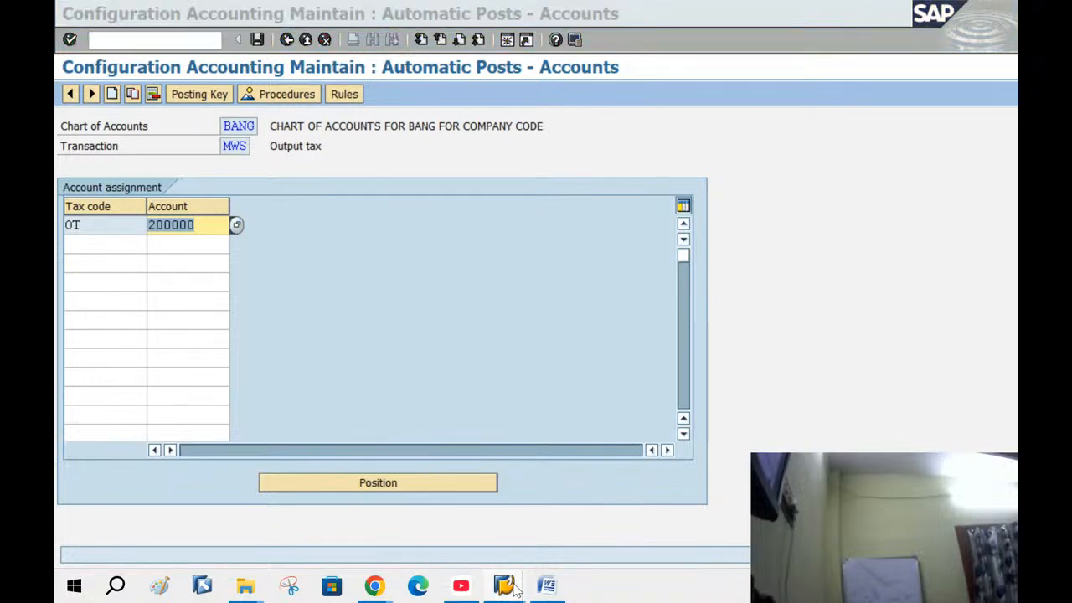
left_click(334, 517)
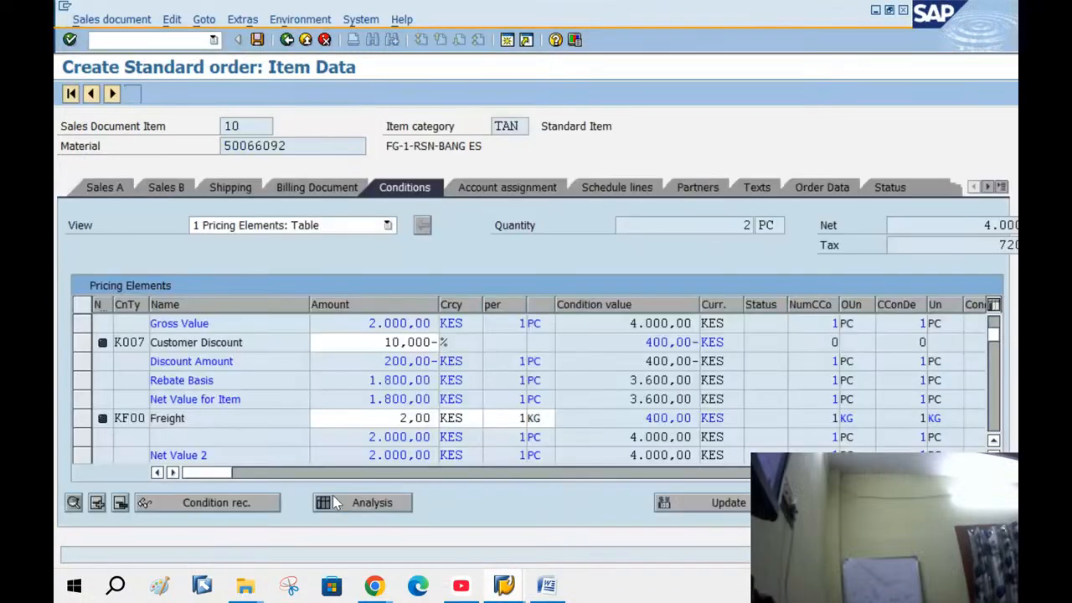
Scroll the Pricing Elements to Output Tax 720,00 and mark the total 4.720,00
scroll(449, 411, "down", 5)
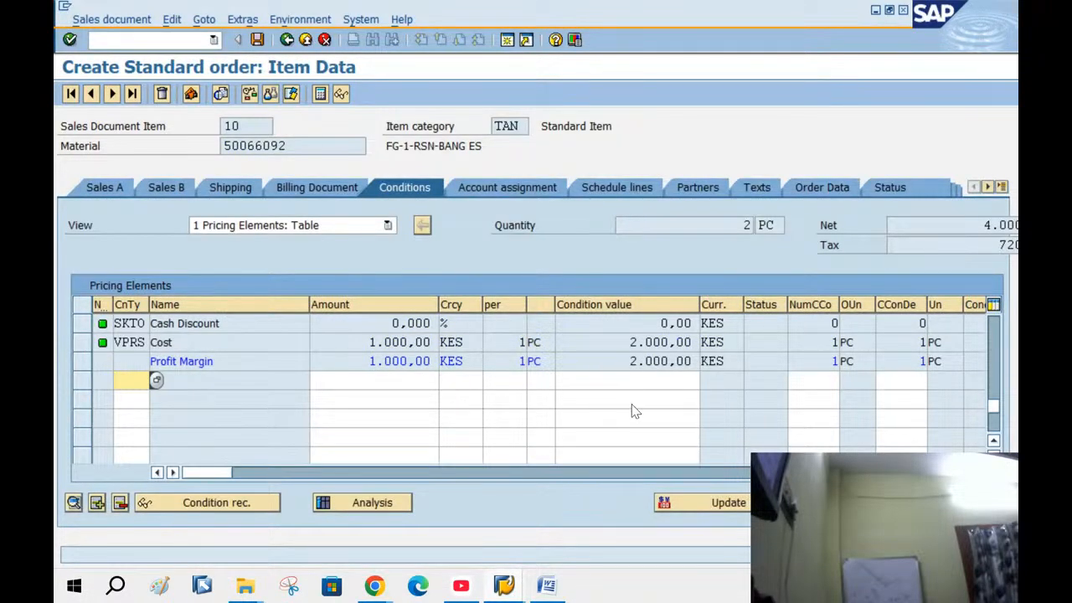
scroll(634, 408, "up", 5)
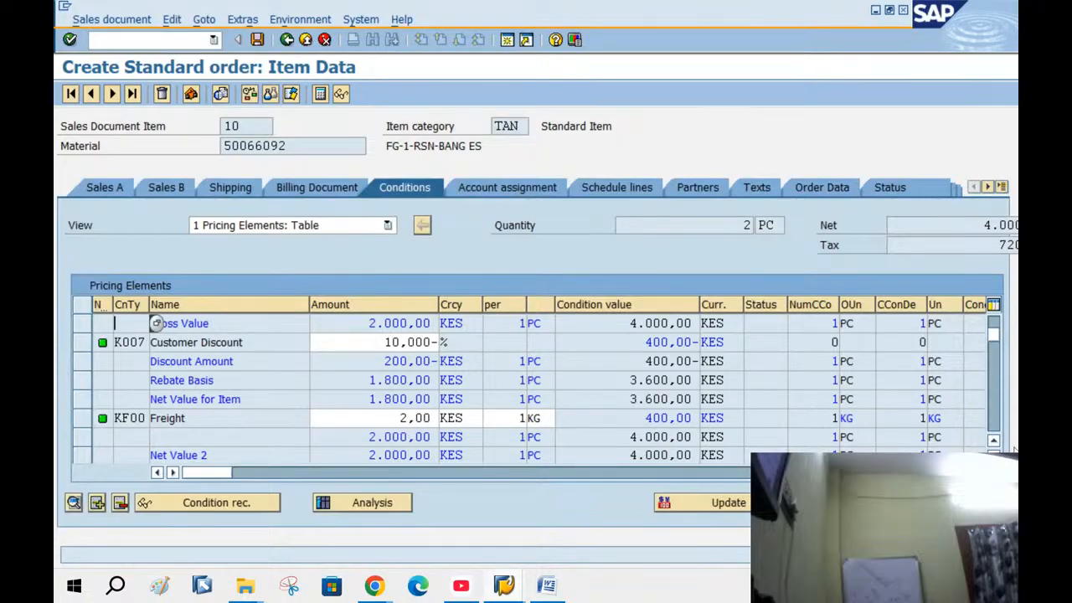
scroll(156, 323, "down", 3)
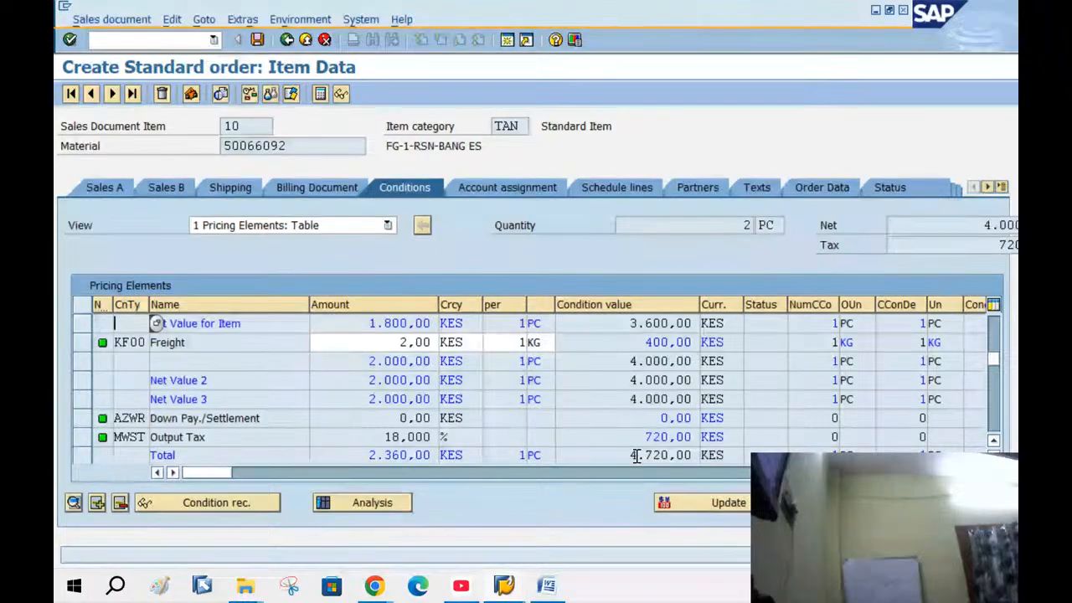
left_click_drag(637, 455, 723, 456)
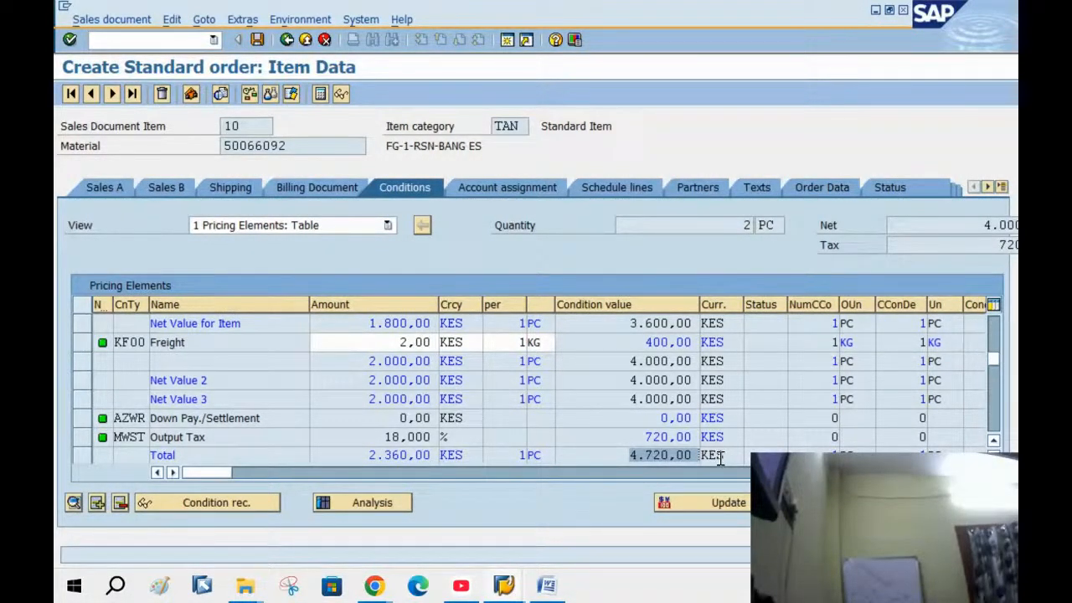
left_click(732, 260)
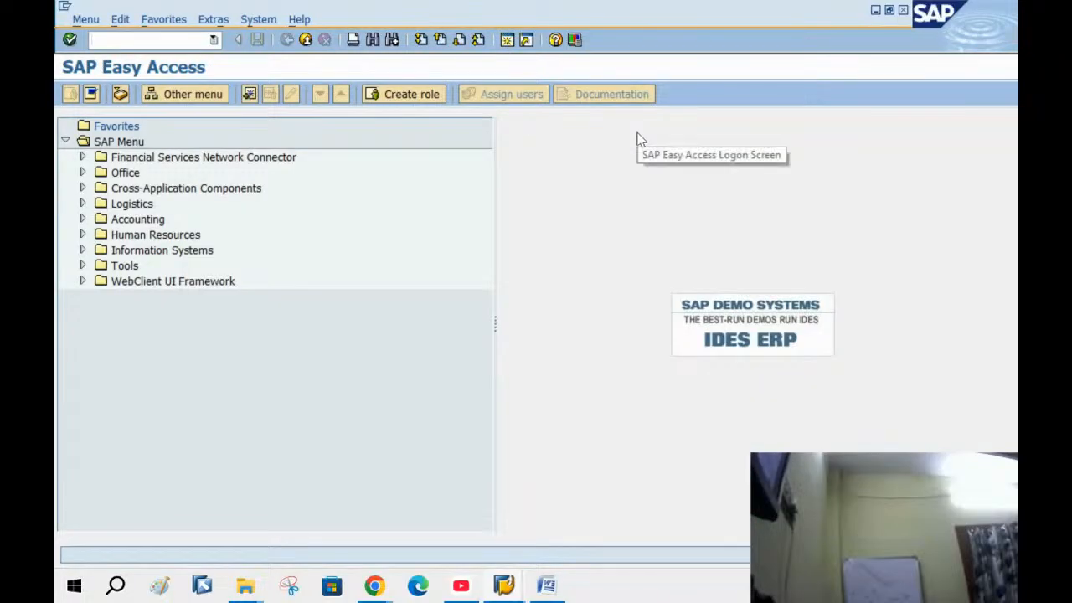
Look up the customer's company code BANG data in FD02: reconciliation account 100002
type("FD02")
key("Return")
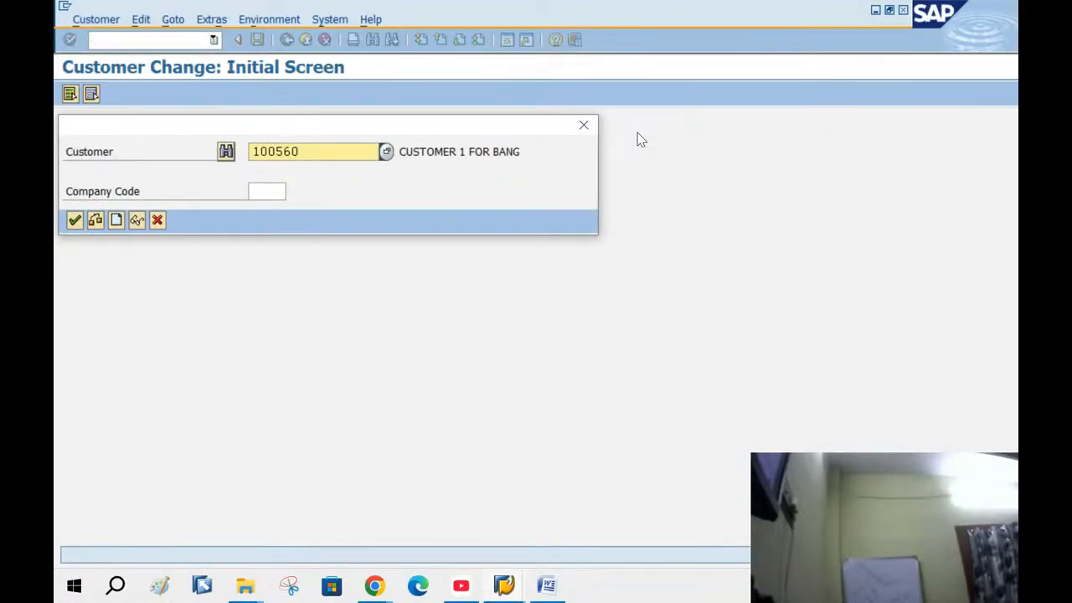
key("Tab")
type("BAN")
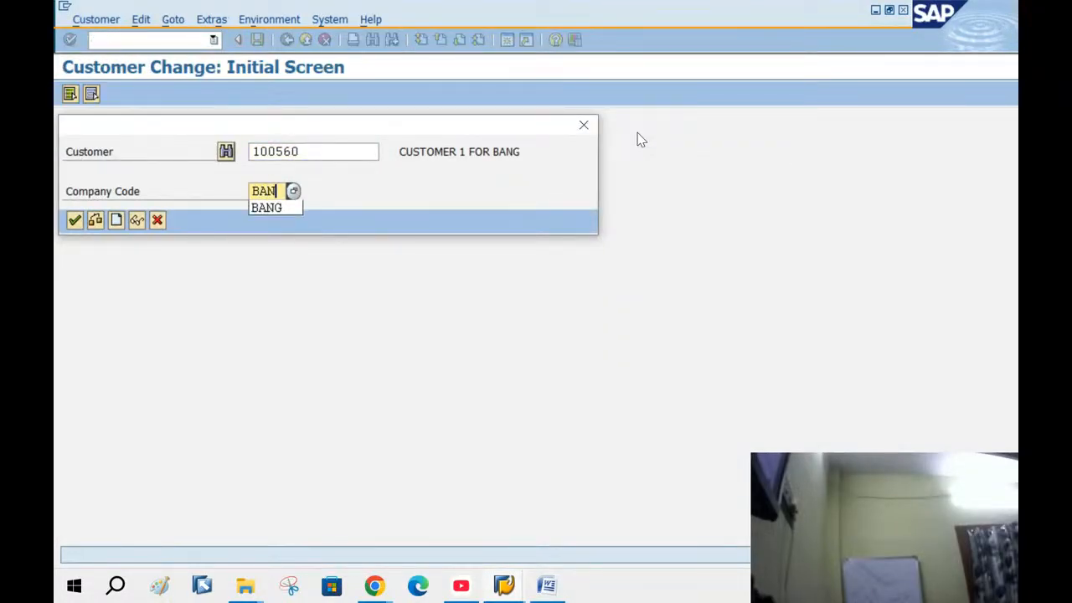
type("G")
key("Return")
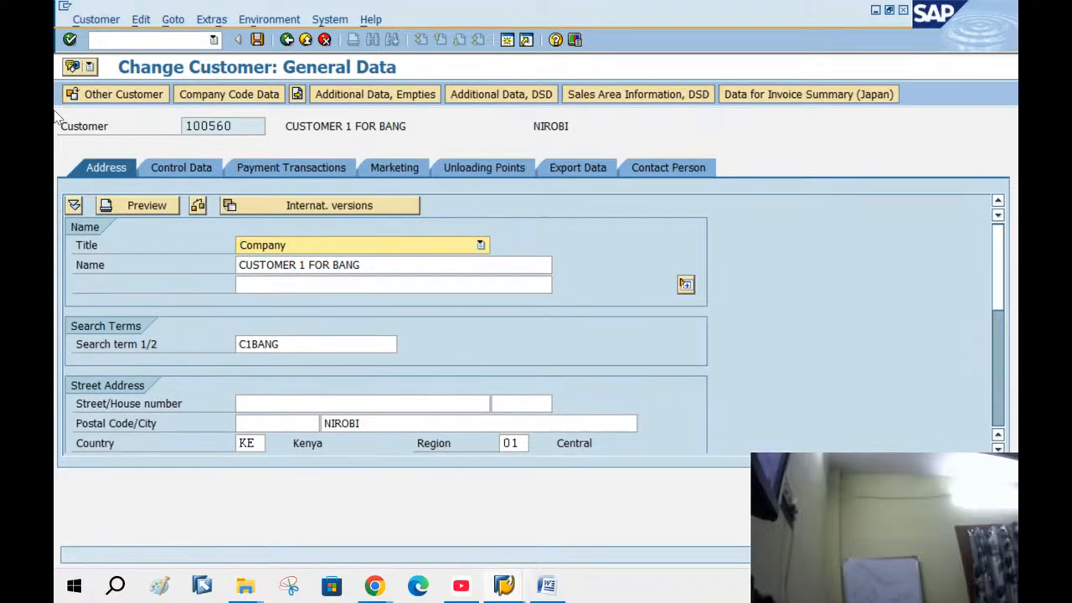
left_click(243, 94)
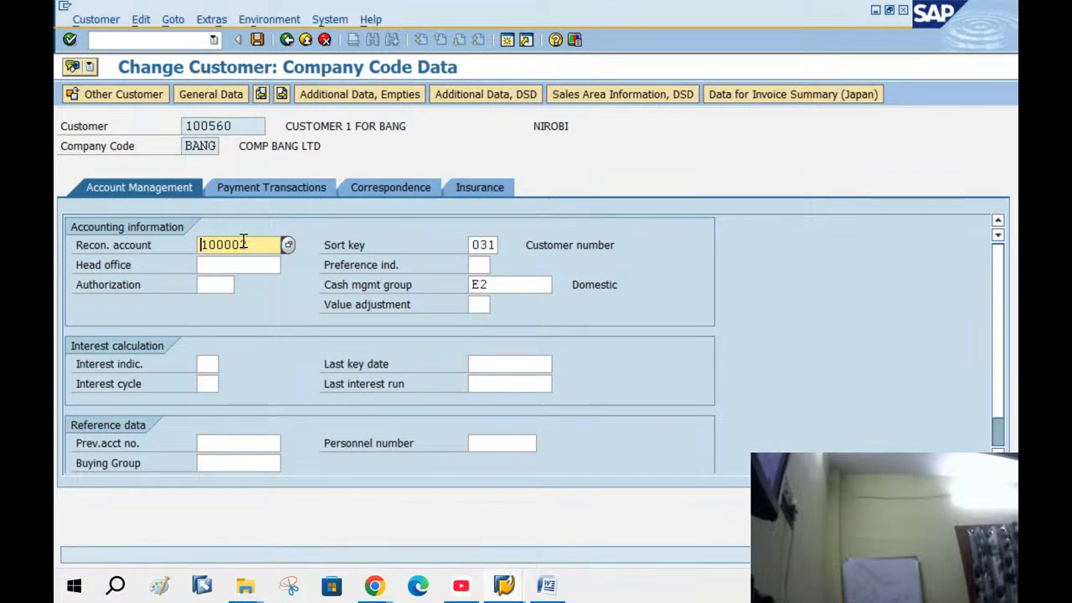
left_click_drag(250, 244, 55, 236)
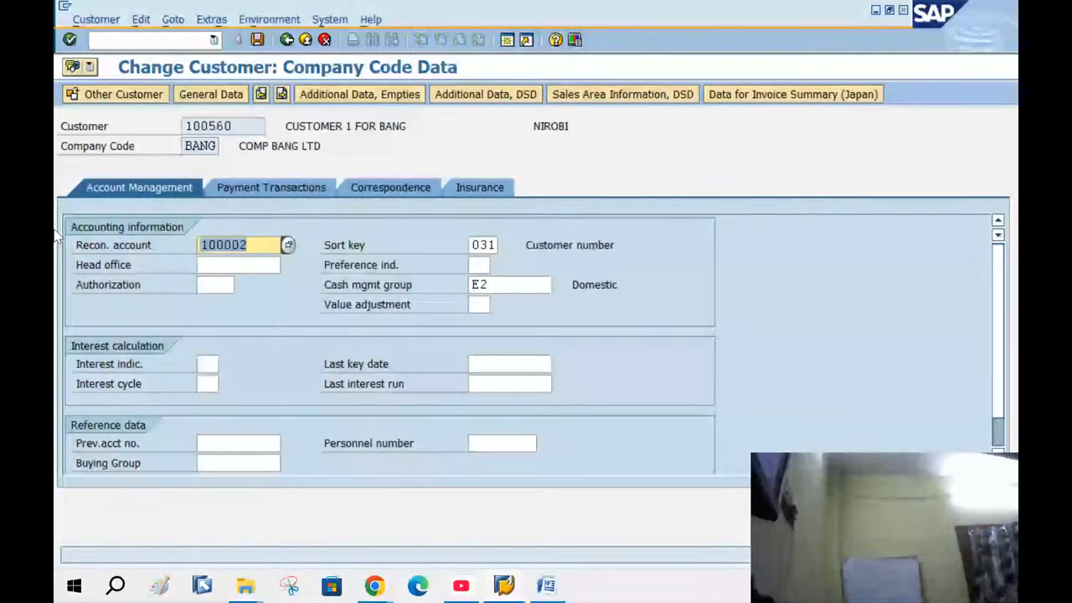
Exit the customer record and close the extra Easy Access and Change View windows
left_click(307, 42)
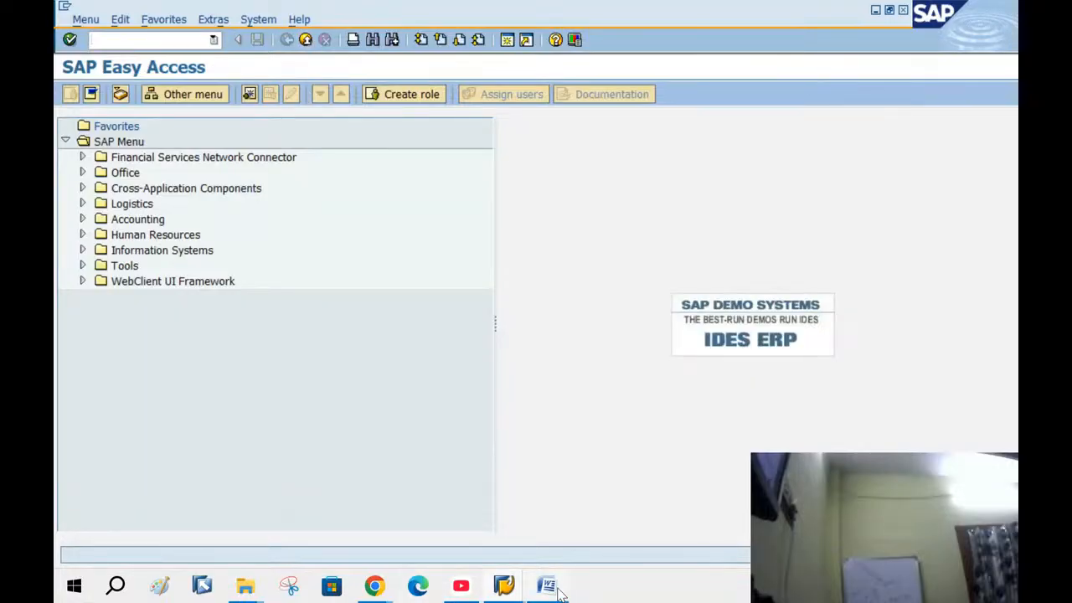
left_click(503, 584)
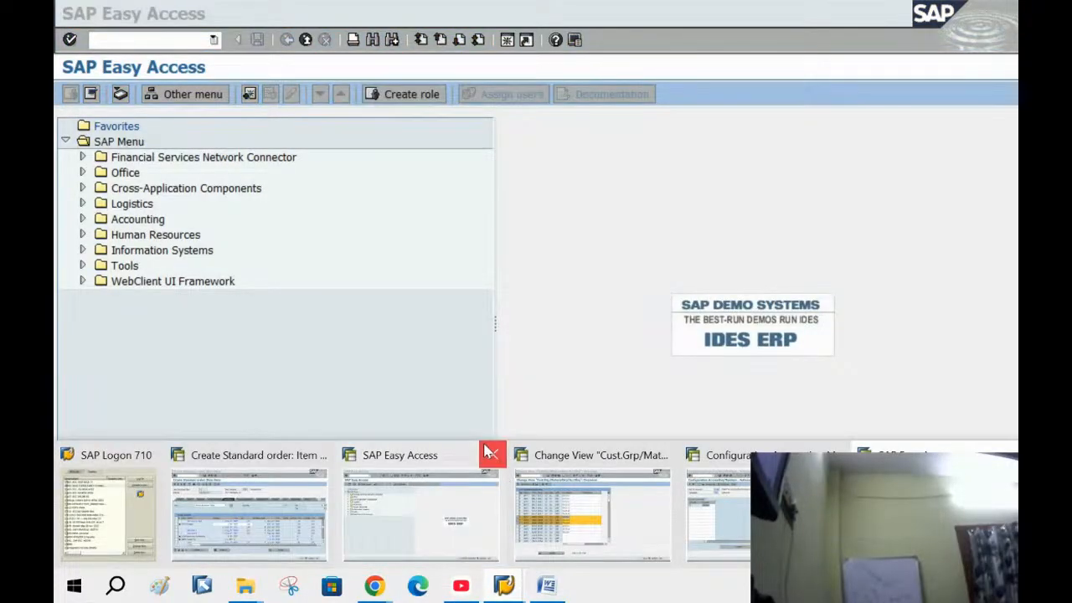
left_click(490, 453)
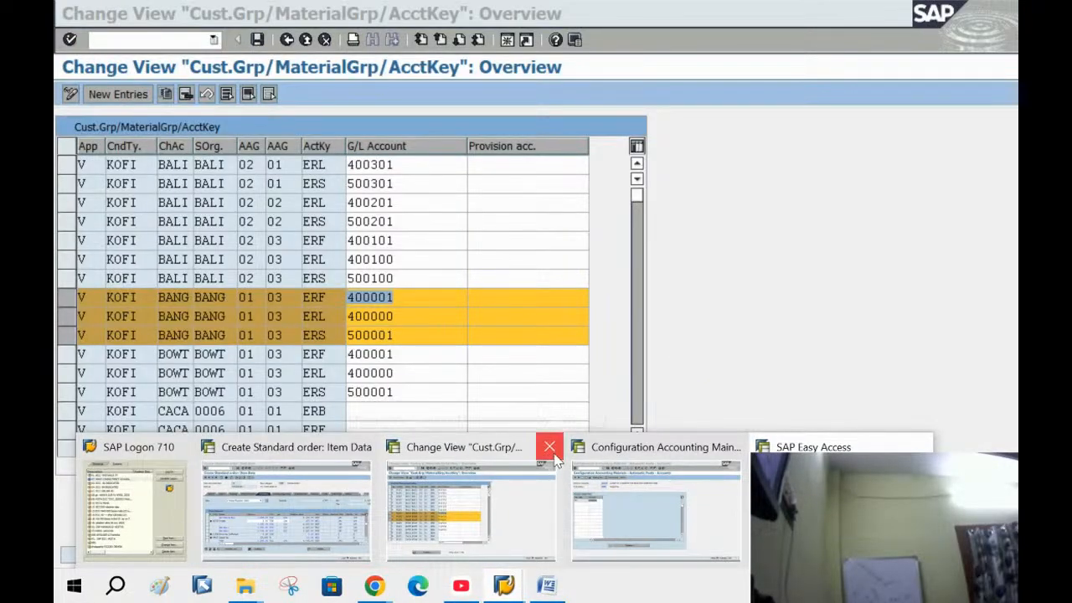
left_click(551, 451)
Close the automatic posting and spare Easy Access windows, then save the standard order
left_click(643, 449)
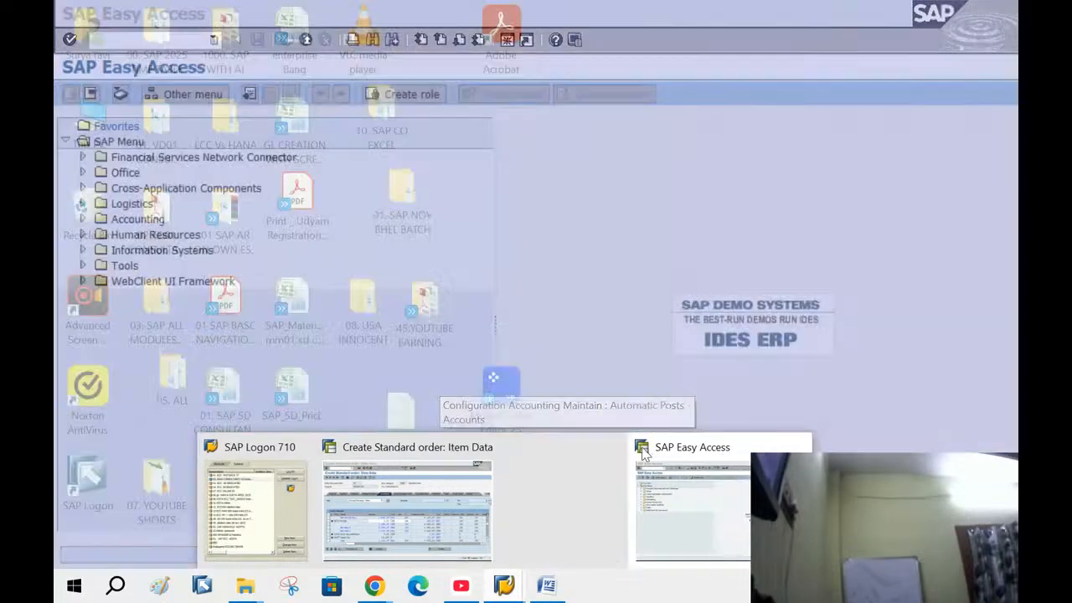
left_click(735, 447)
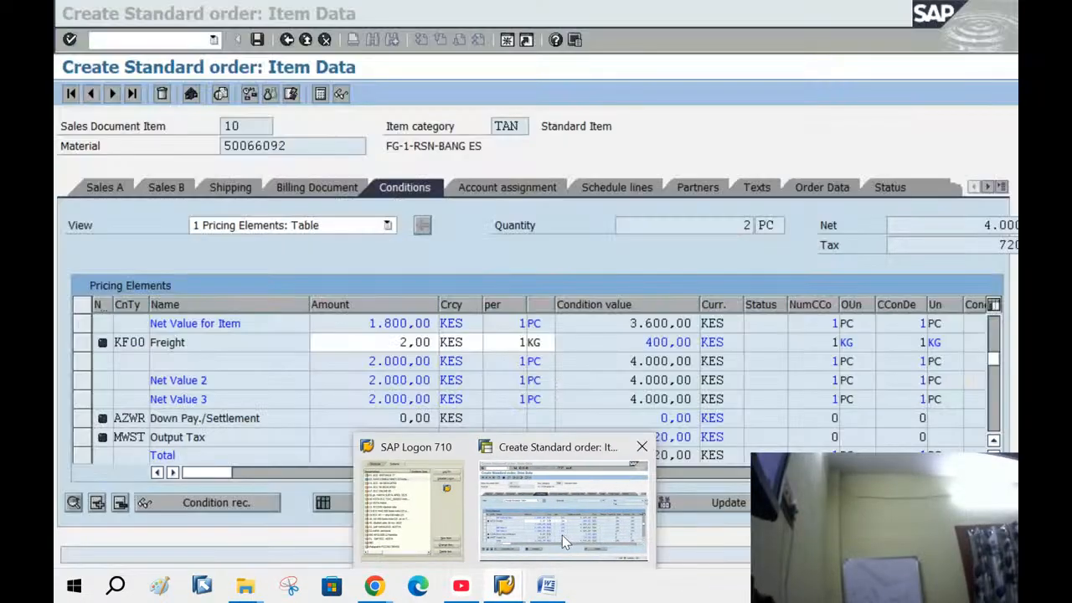
left_click(562, 536)
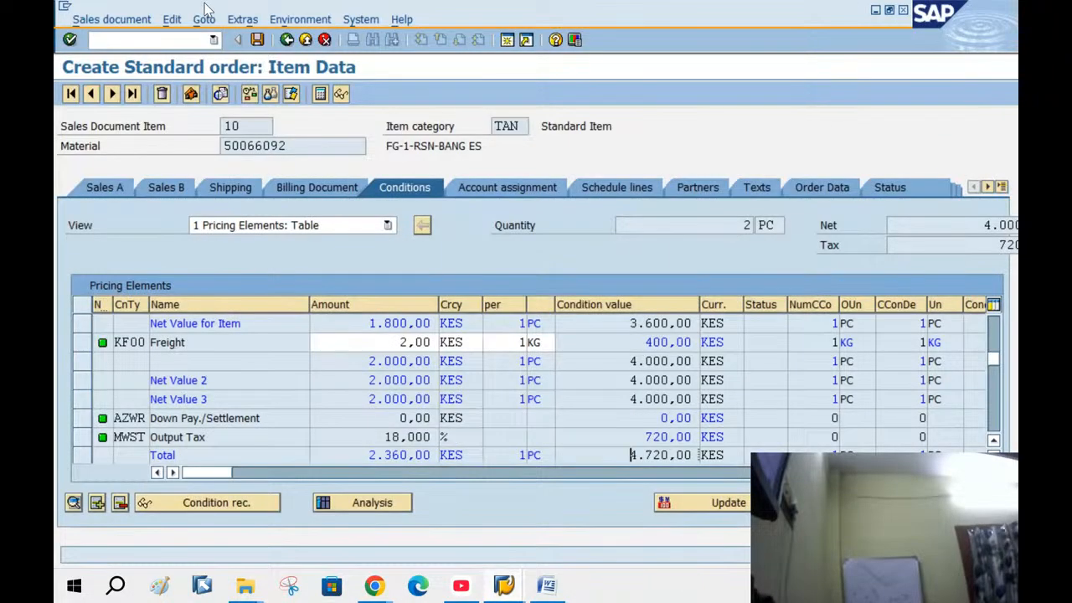
left_click(257, 42)
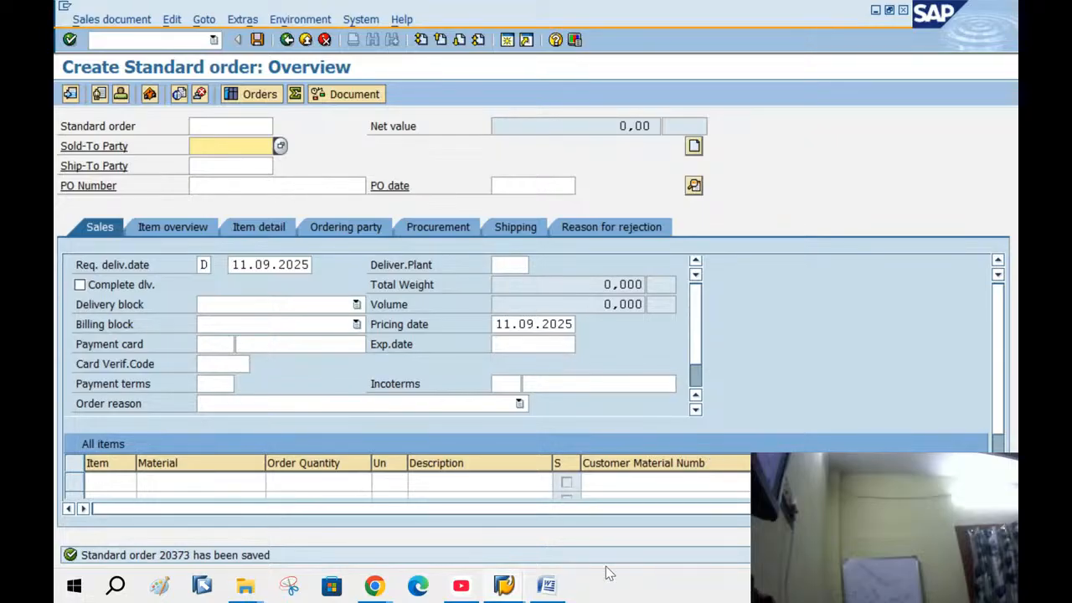
Close the open Word document without saving its changes
left_click(547, 587)
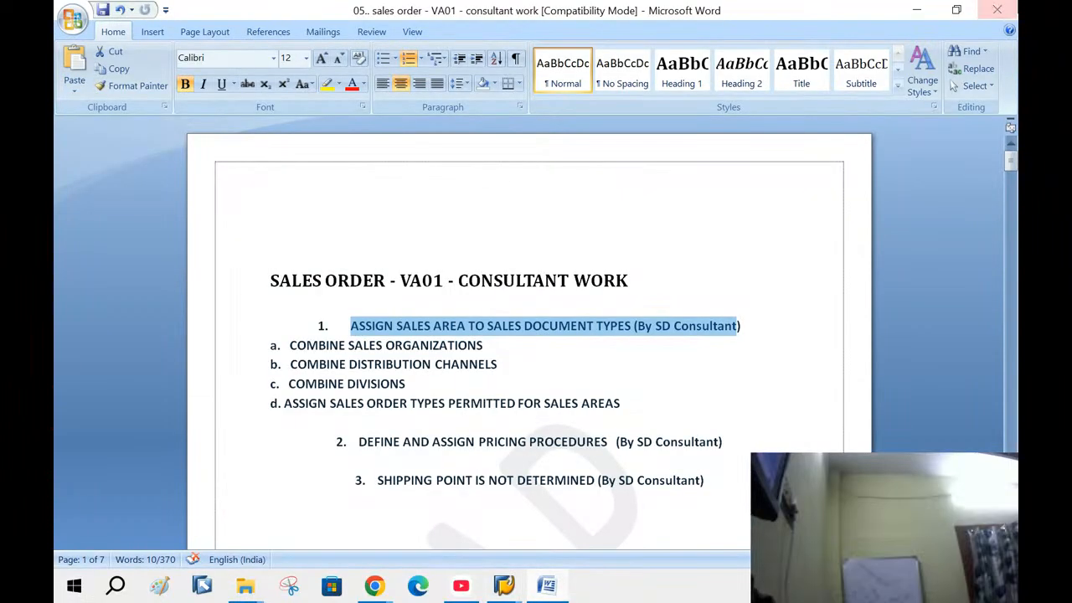
left_click(997, 10)
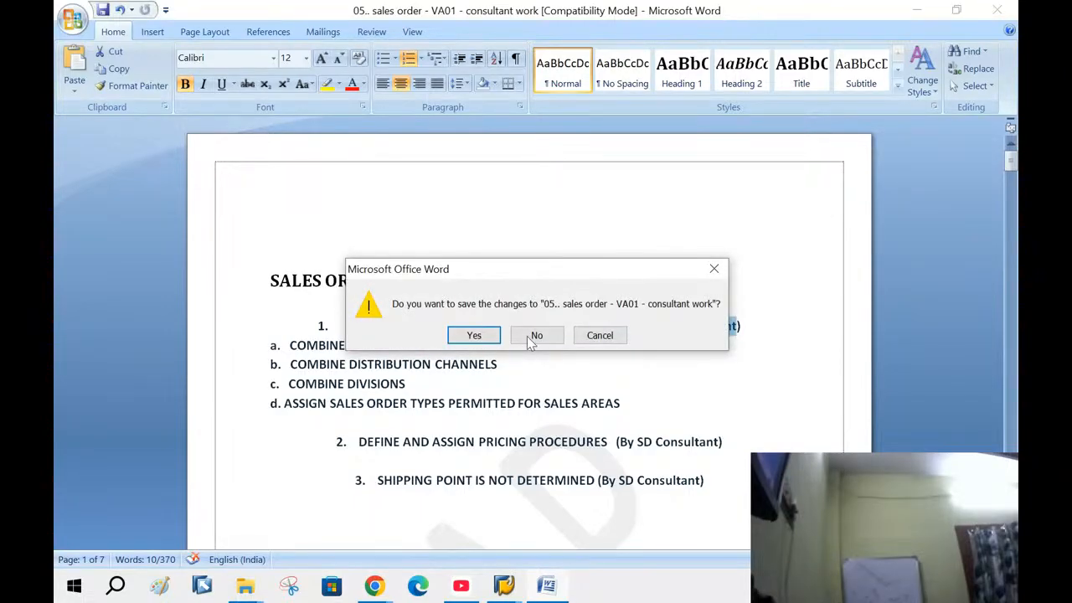
left_click(527, 336)
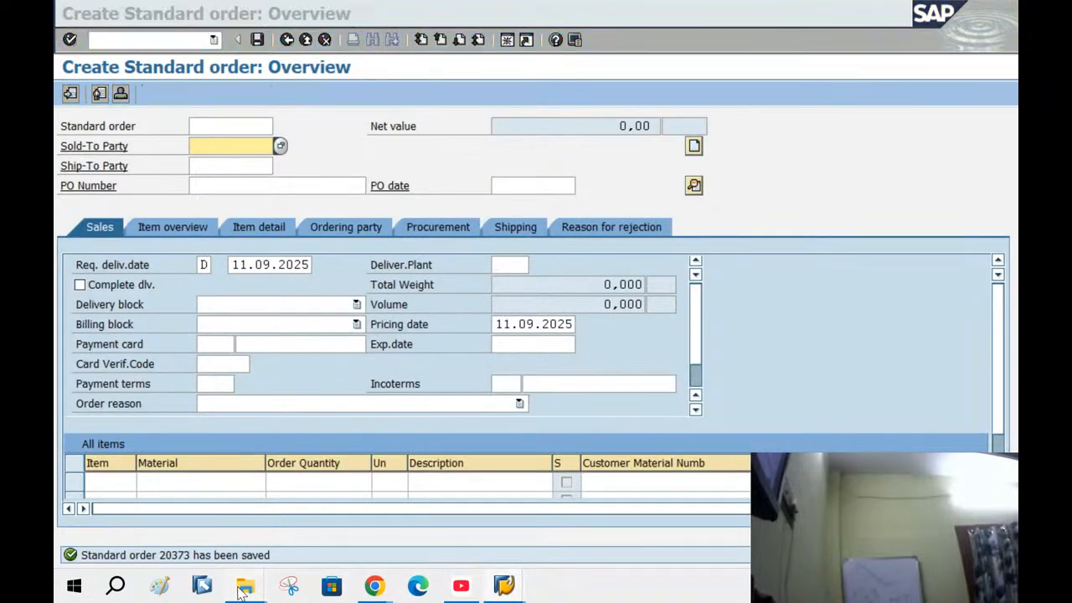
Open the Word note in the 06. X OUTBOUND DELIVERY folder
mouse_move(245, 587)
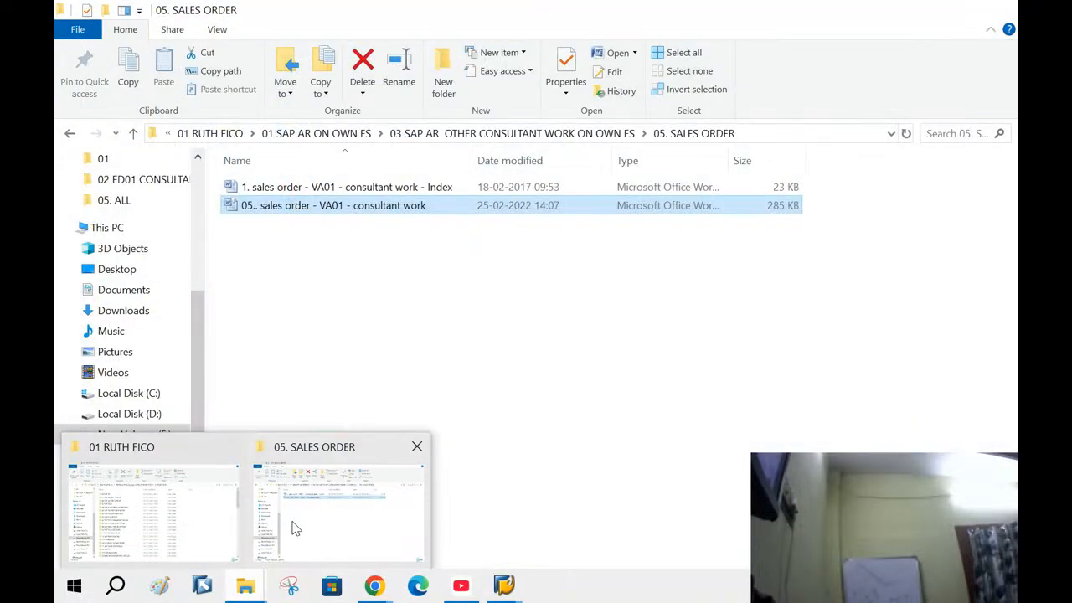
left_click(323, 522)
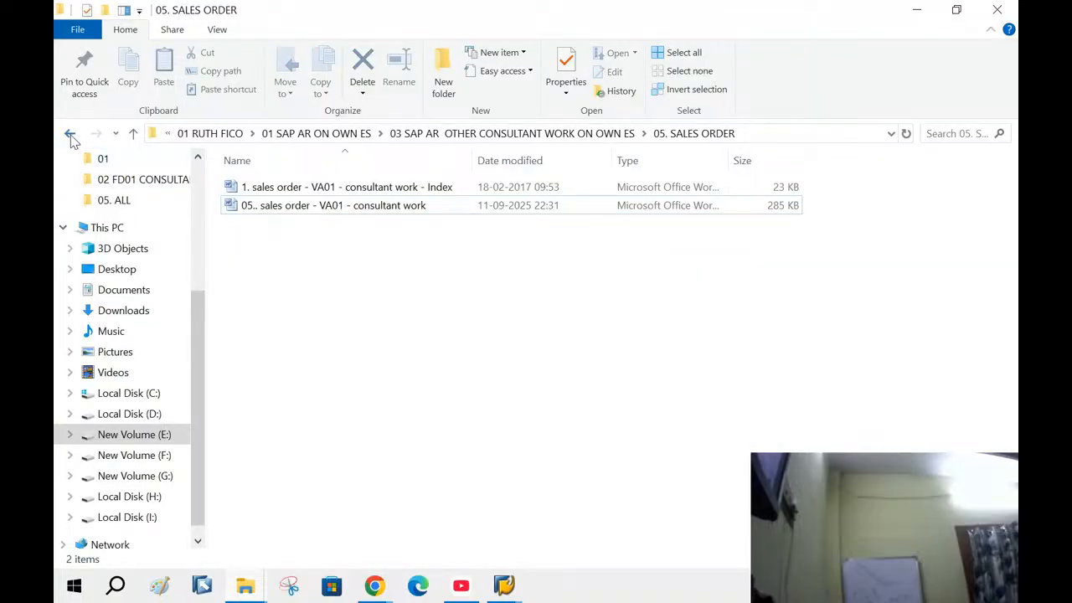
left_click(69, 133)
double_click(276, 298)
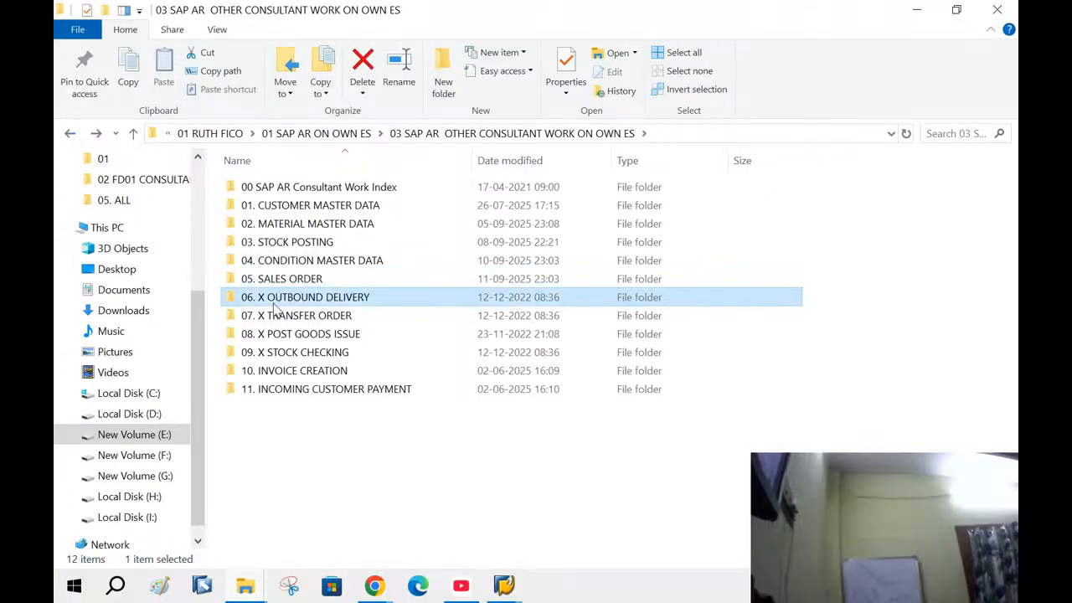
double_click(290, 191)
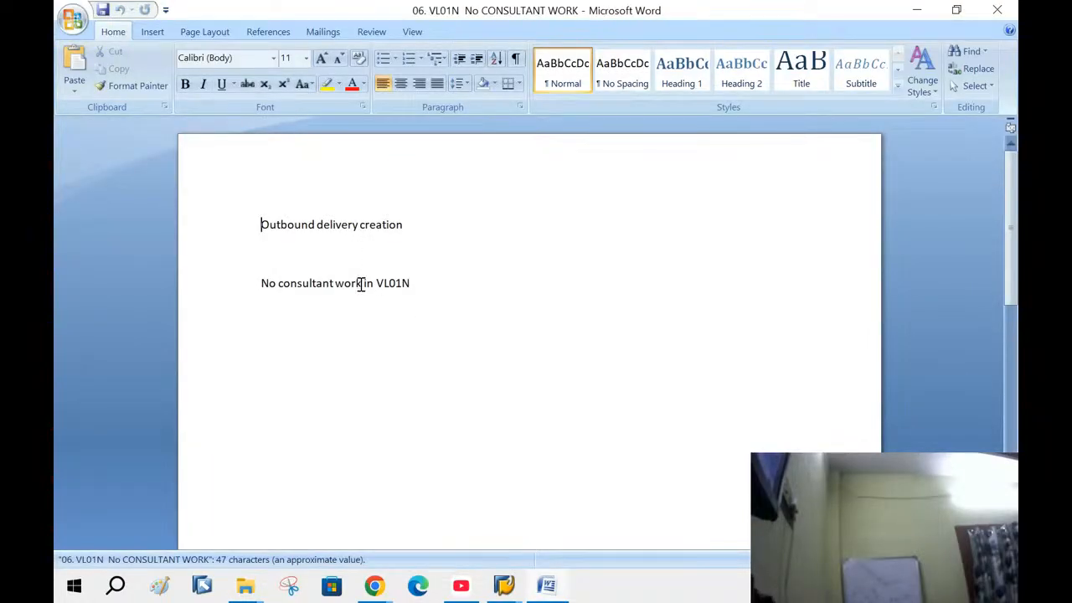
Return to SAP's Create Sales Order initial screen
left_click(518, 586)
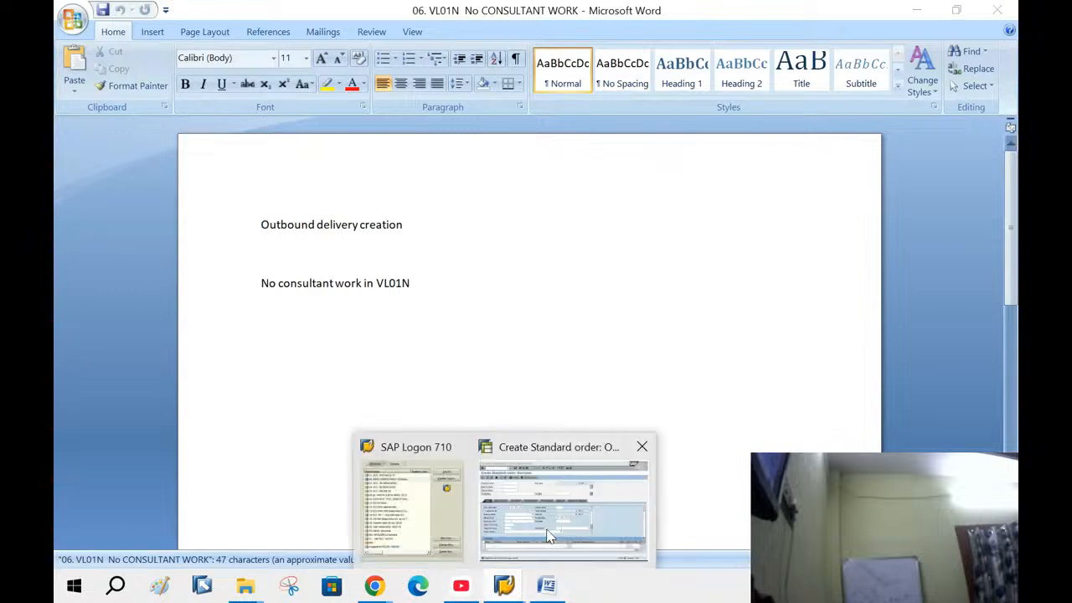
left_click(577, 525)
left_click(287, 41)
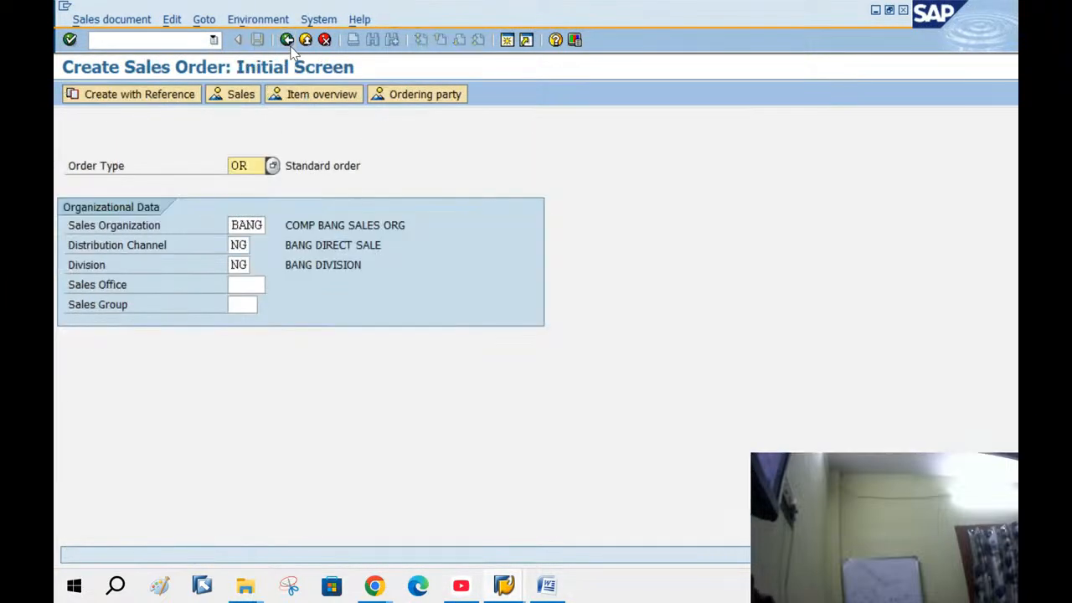
Start outbound delivery creation with VL01 from the main menu
left_click(290, 44)
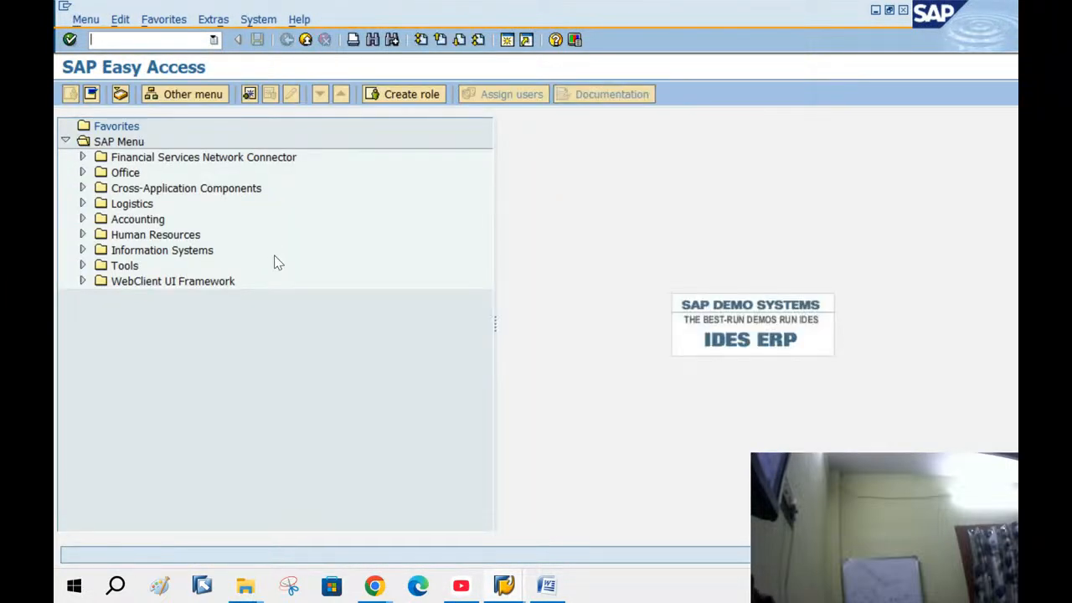
type("VL01N")
key("Return")
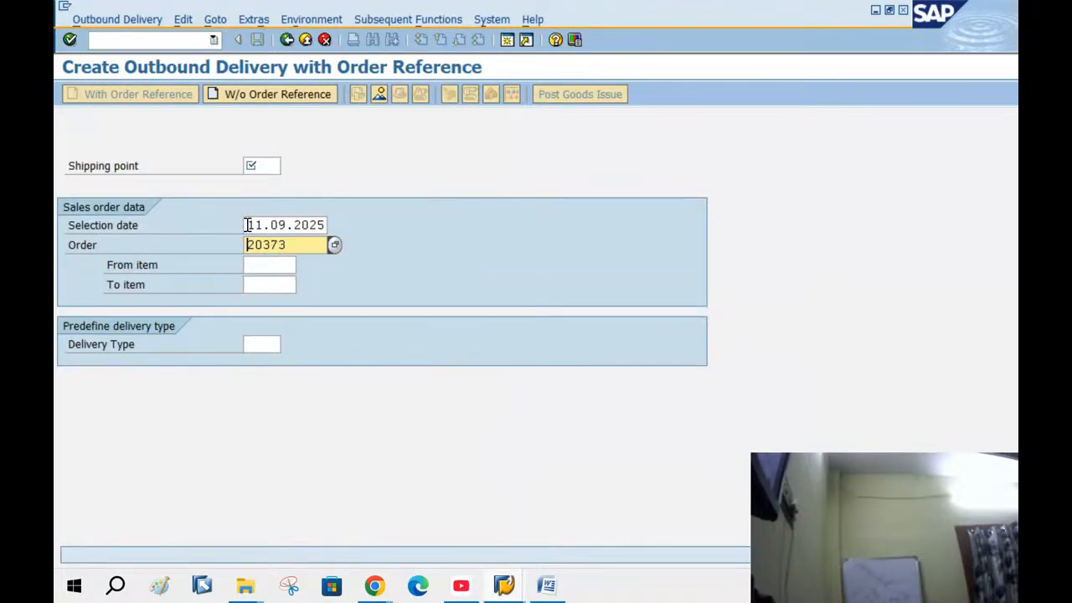
key("shift+Tab")
Check order 20373 item 10's schedule lines (2 PC on 16.09.2025) and exit without saving
key("Return")
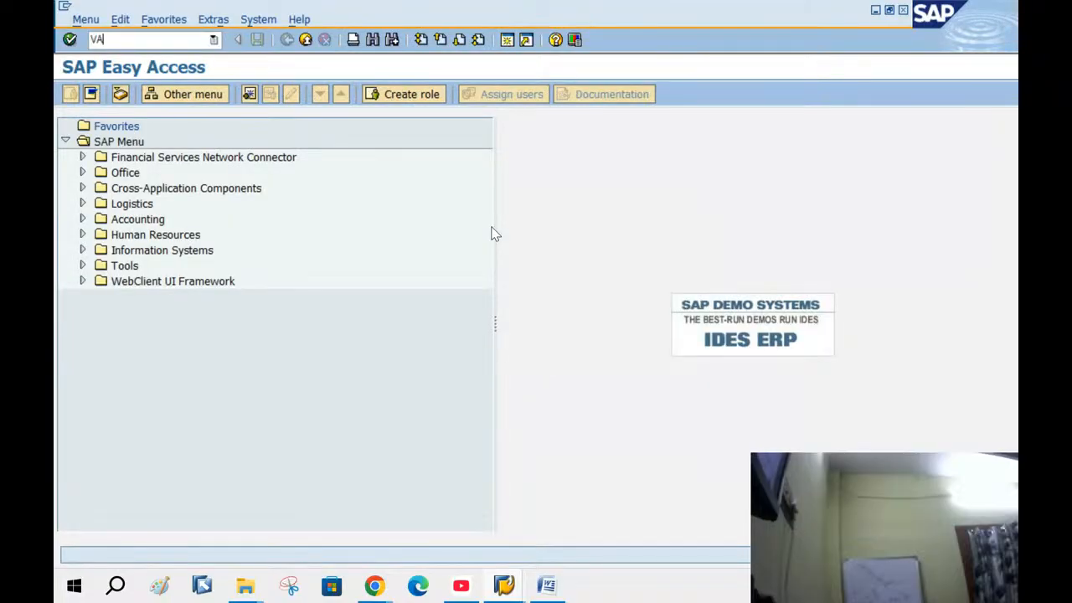
key("Return")
key("Return")
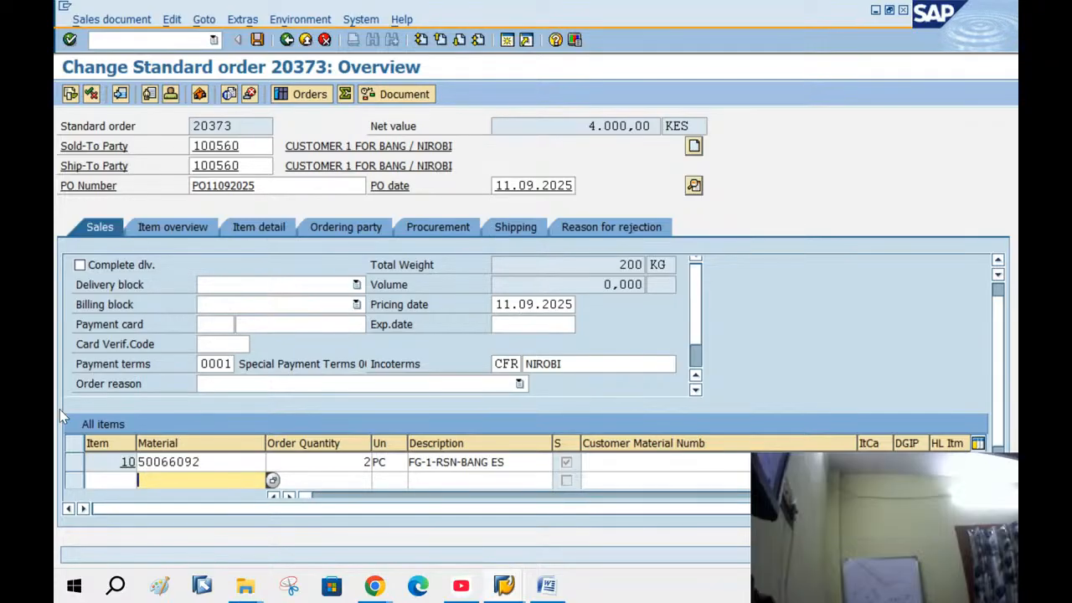
left_click(244, 461)
double_click(245, 462)
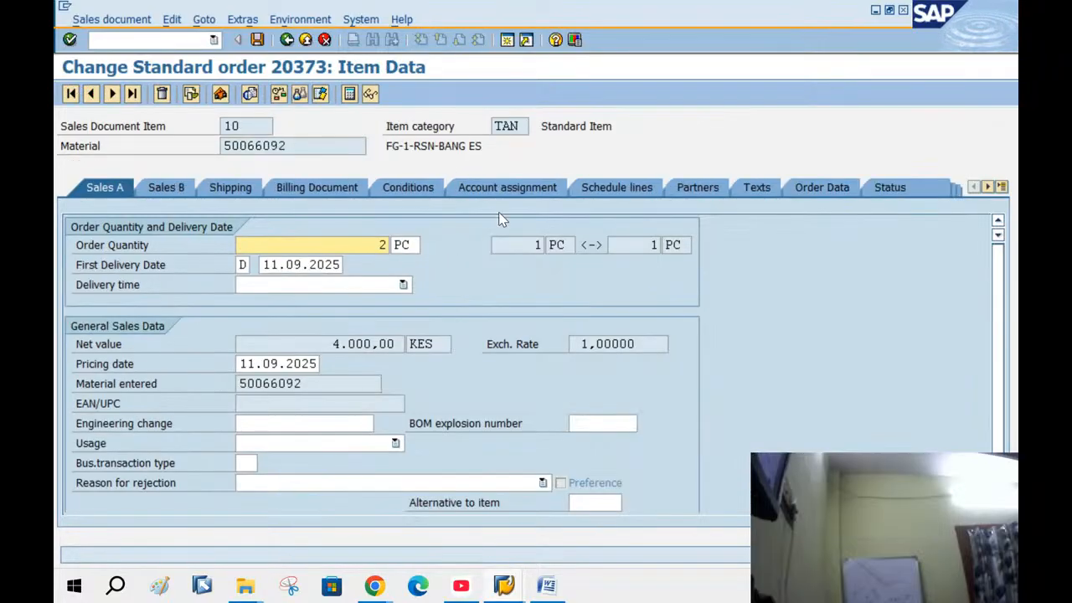
left_click(639, 185)
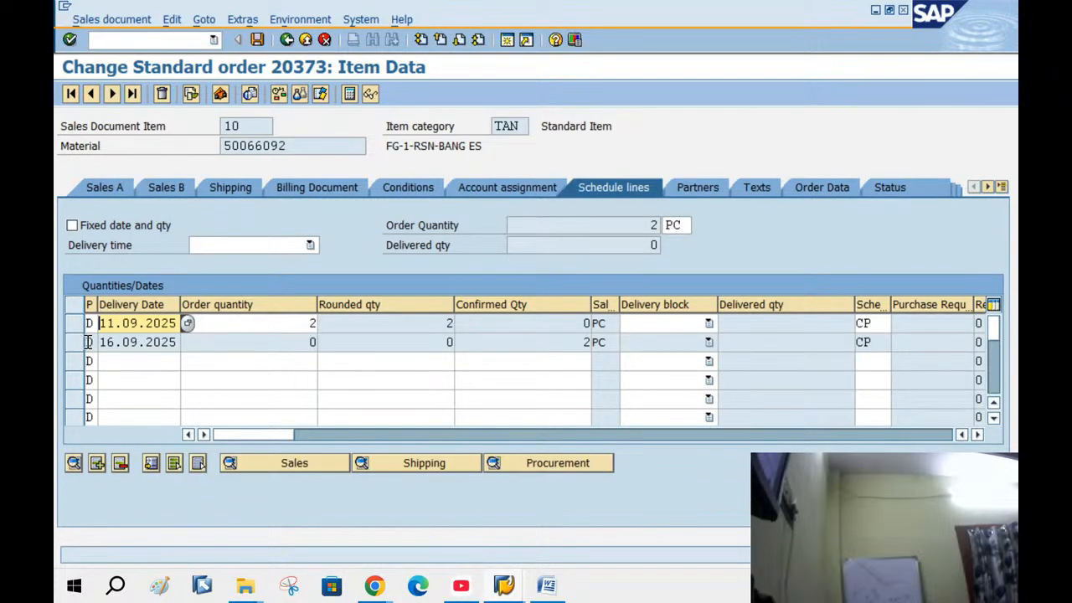
left_click(75, 342)
left_click(144, 341)
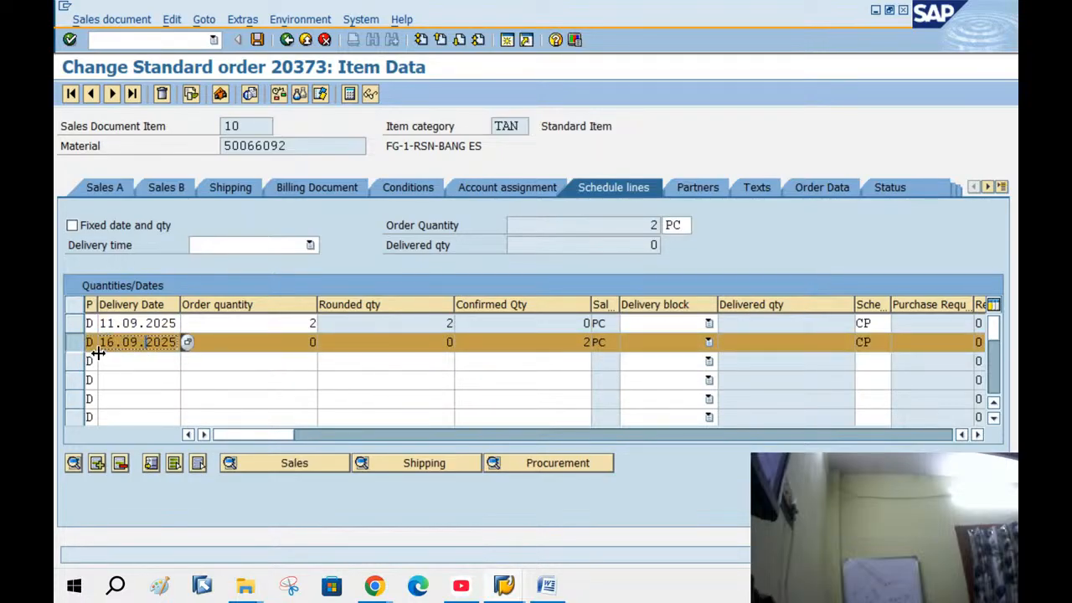
left_click(306, 40)
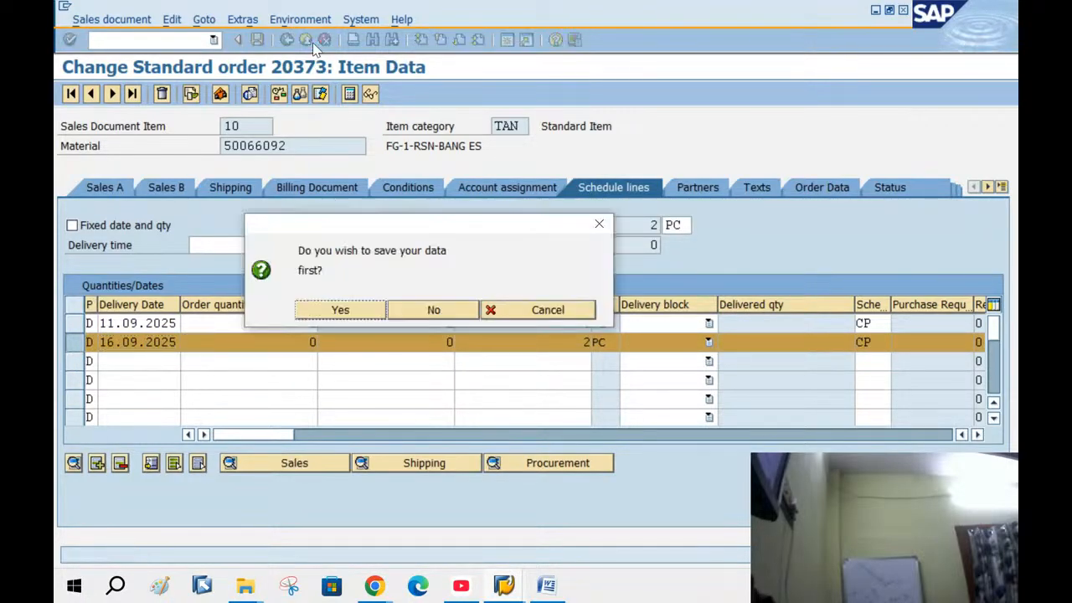
left_click(405, 315)
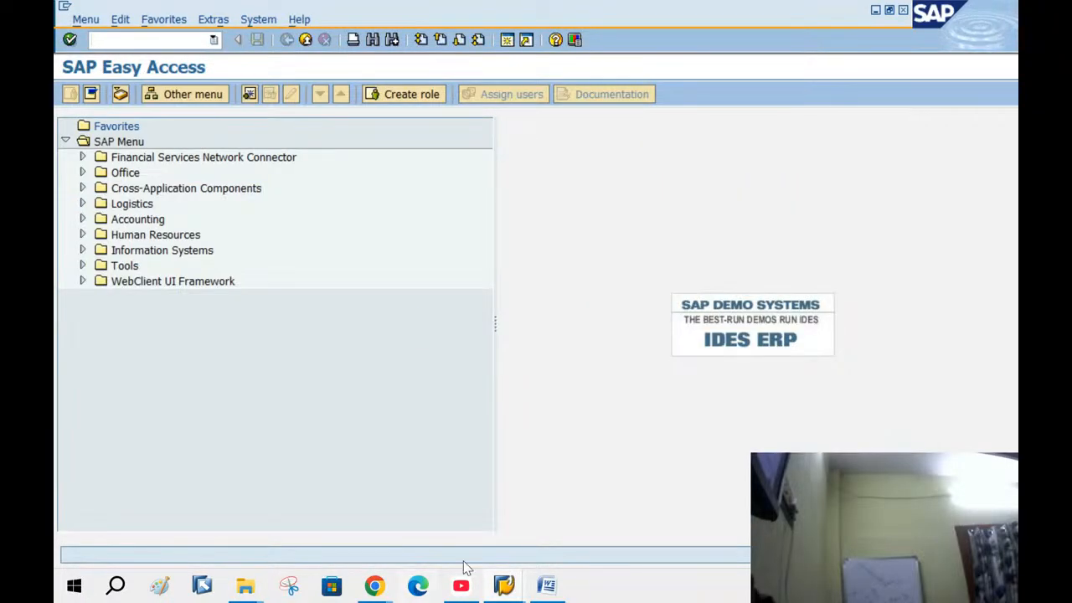
left_click(503, 584)
Set the outbound delivery's selection date to 16.09.2025
left_click(491, 520)
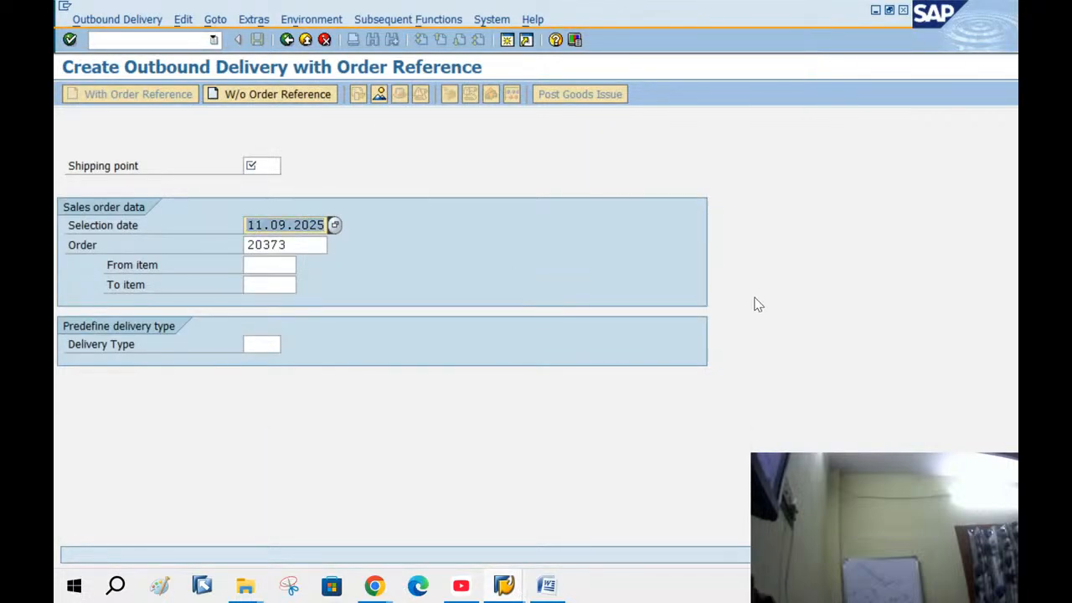
type("1")
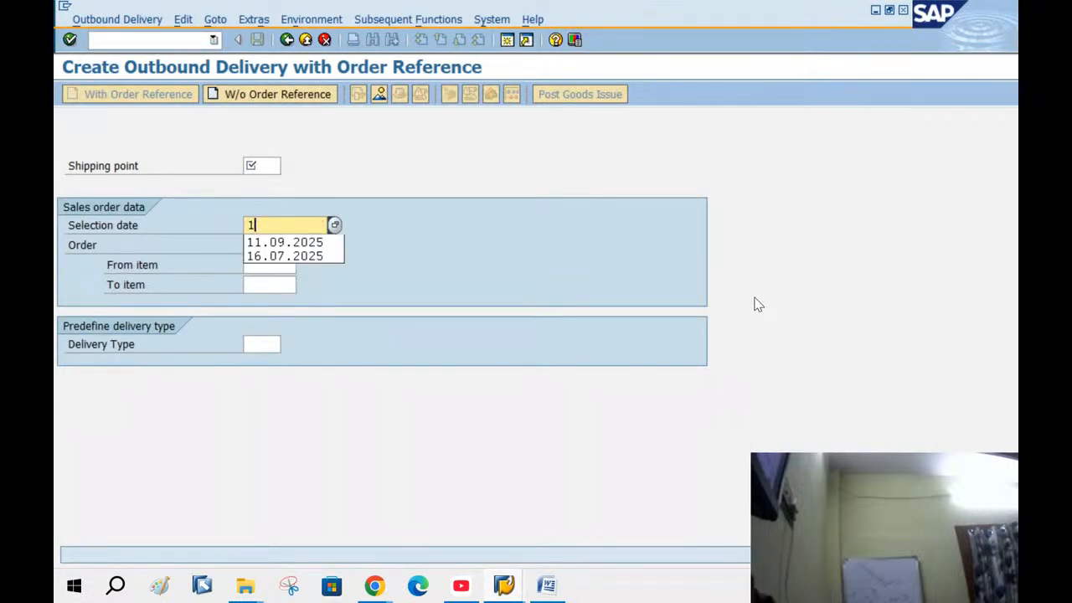
type("3")
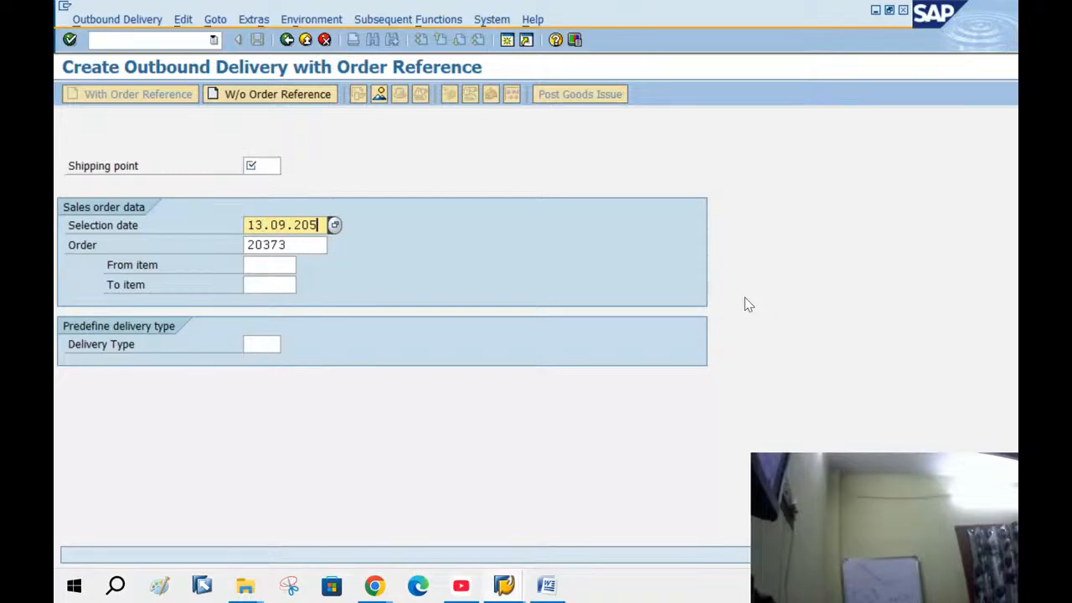
type(".09.2023")
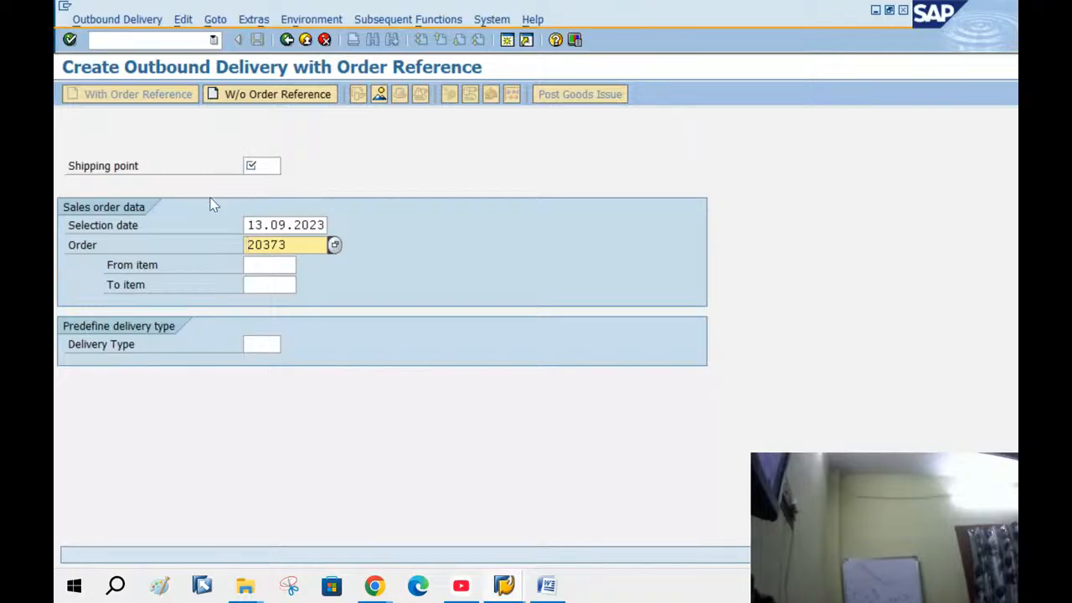
double_click(253, 223)
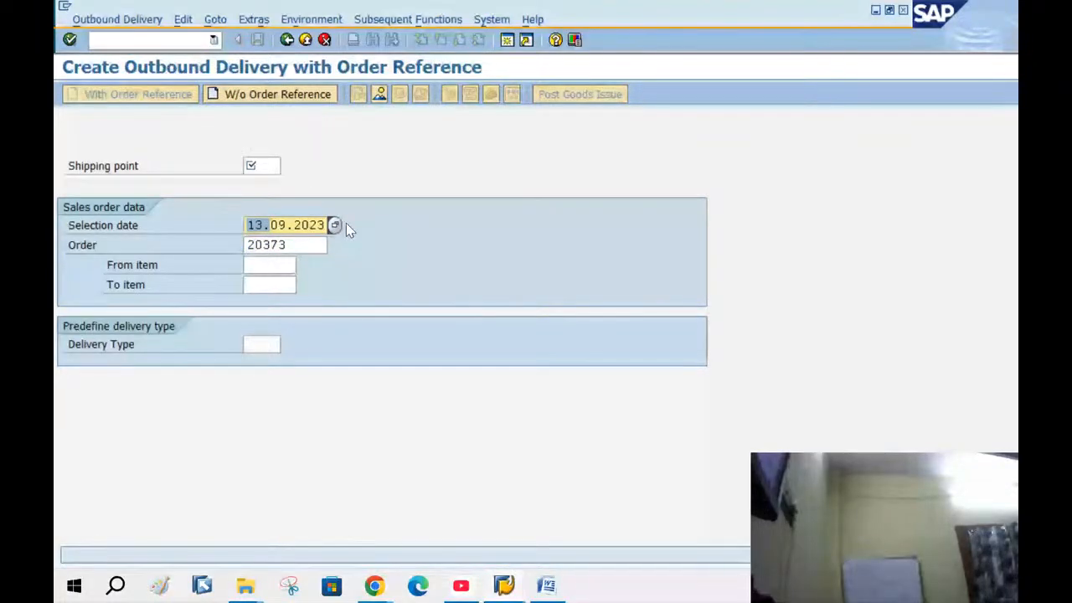
type("16")
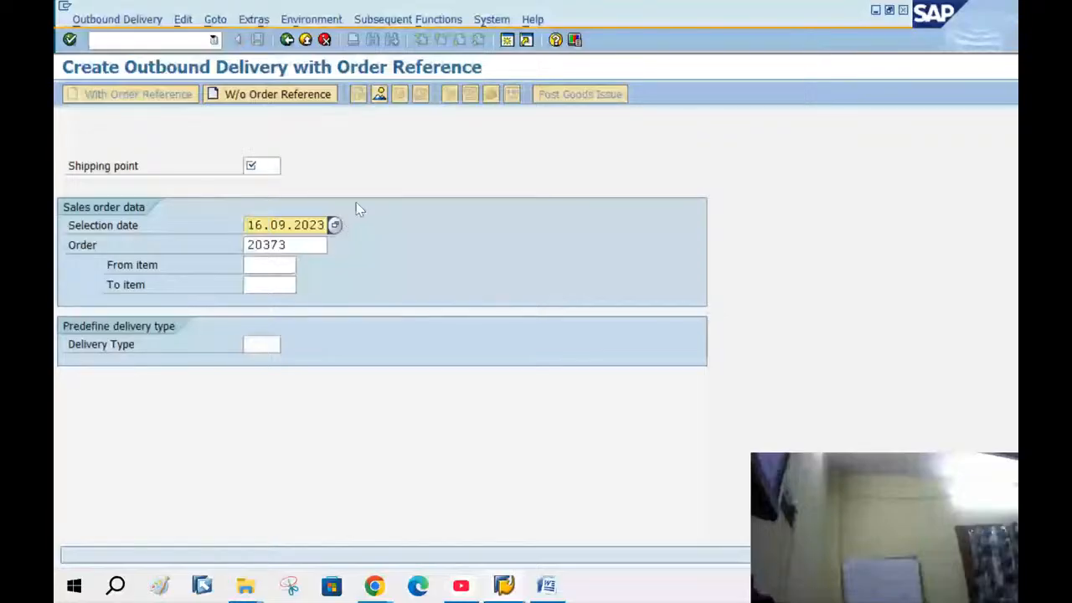
left_click(334, 225)
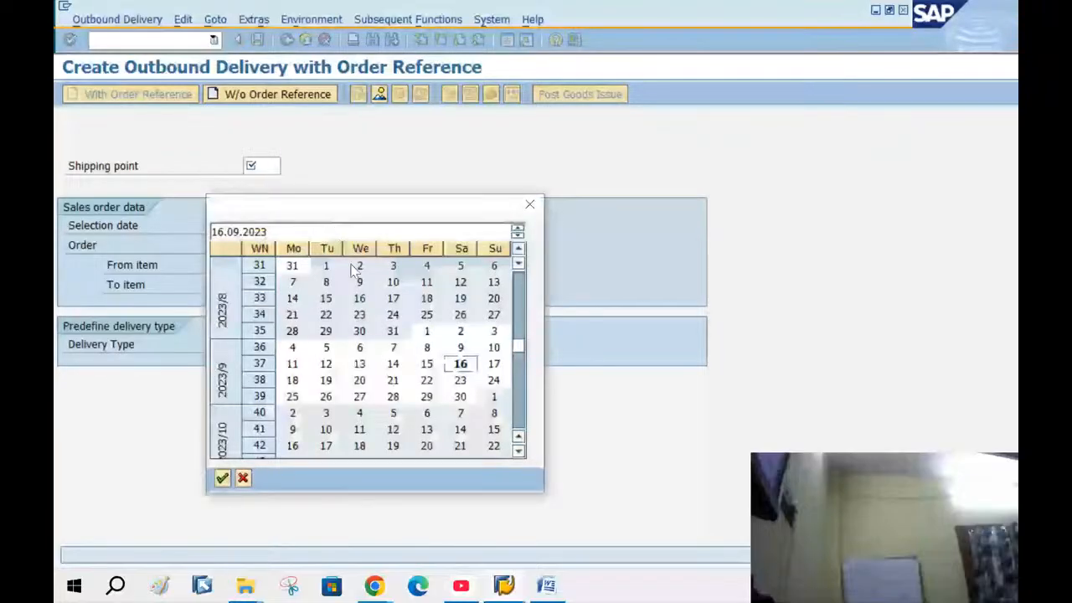
left_click(243, 478)
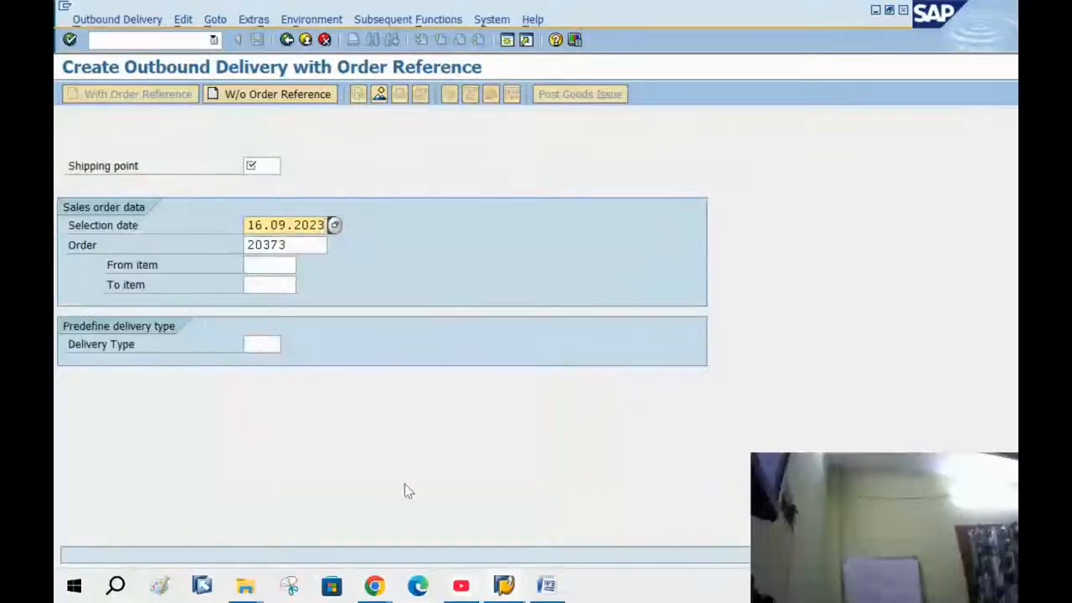
type("5")
key("Tab")
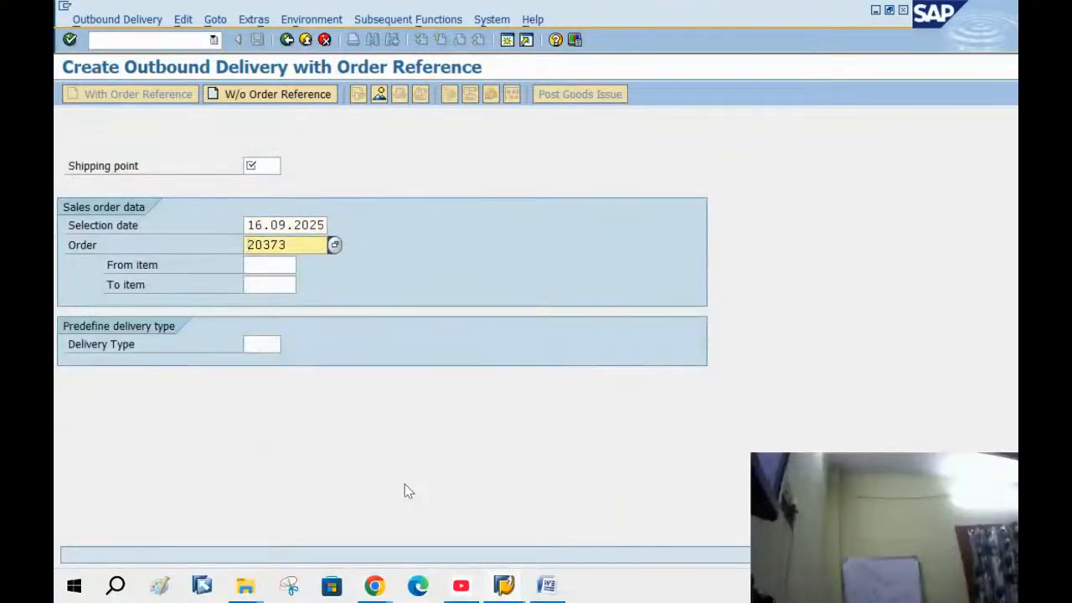
Fill in the shipping point and proceed to the delivery item overview
left_click(251, 165)
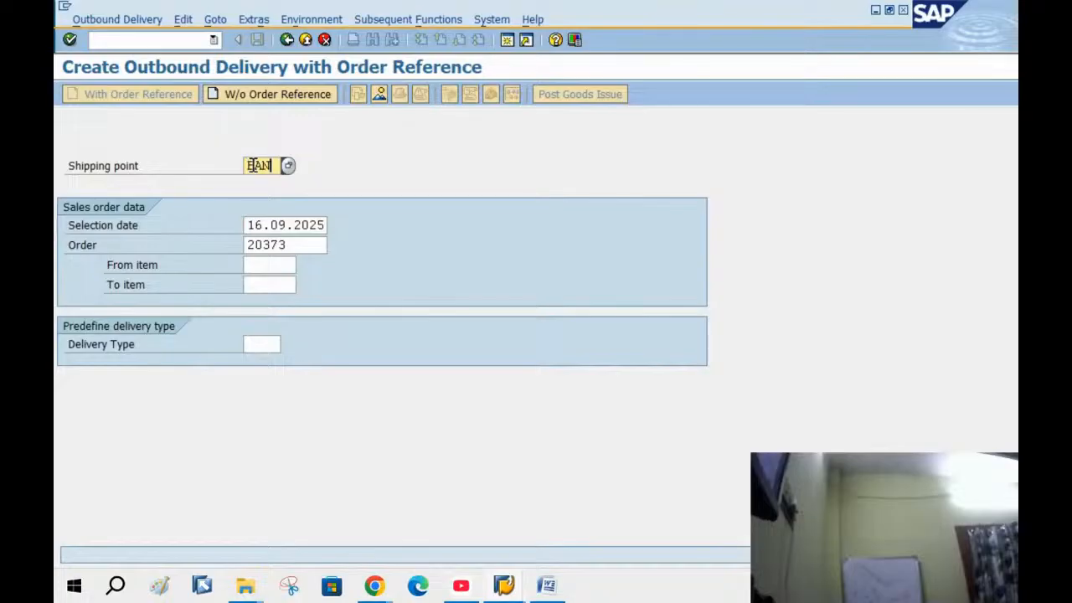
key("Tab")
key("Return")
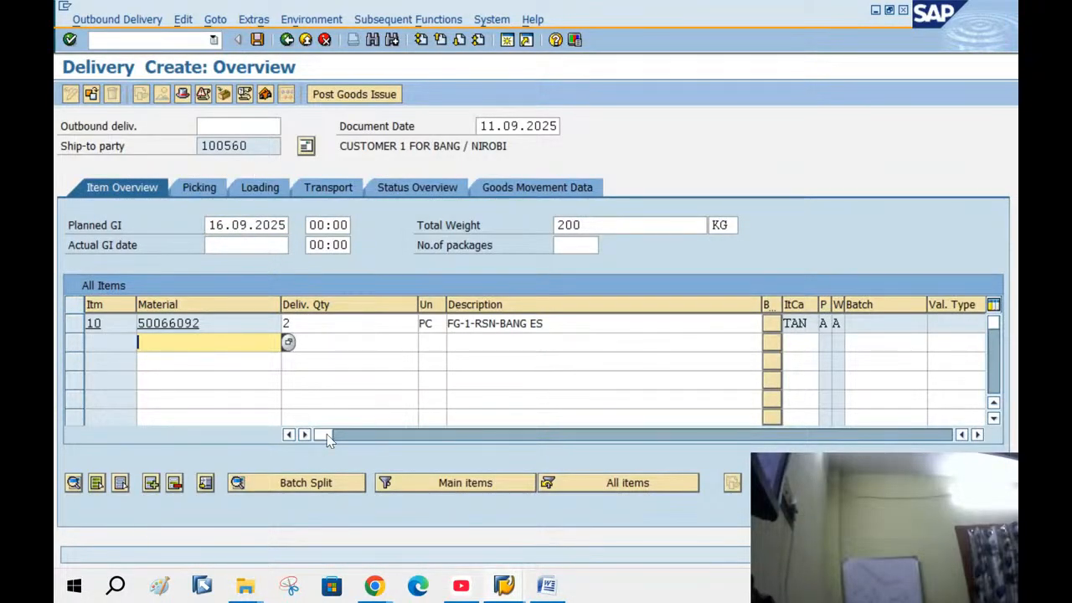
Review the 2 PC item of material 50066092 and save delivery 80018169
left_click_drag(337, 442, 660, 471)
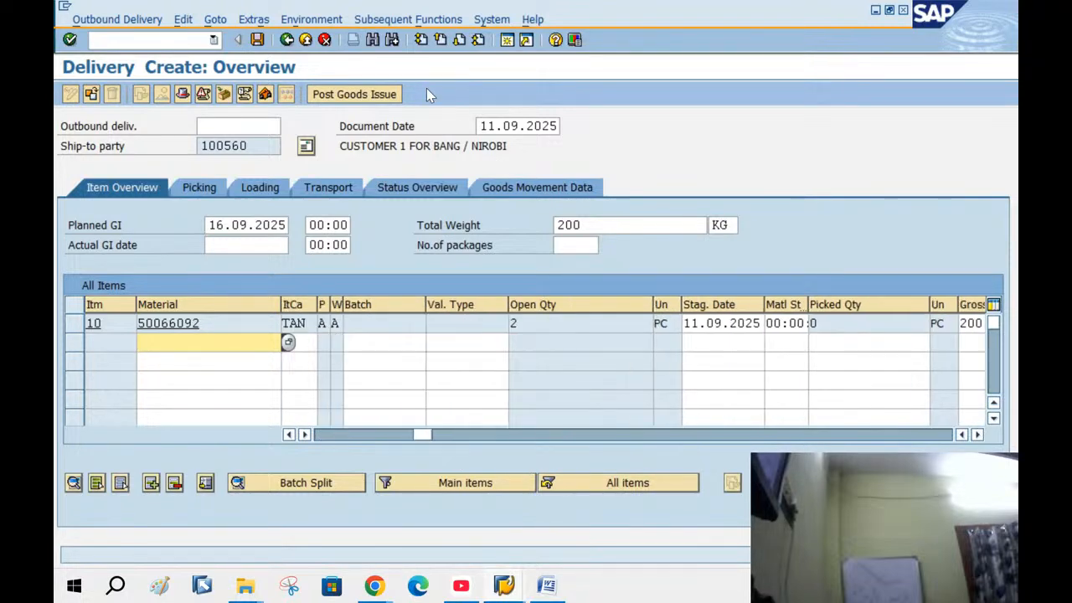
left_click(258, 40)
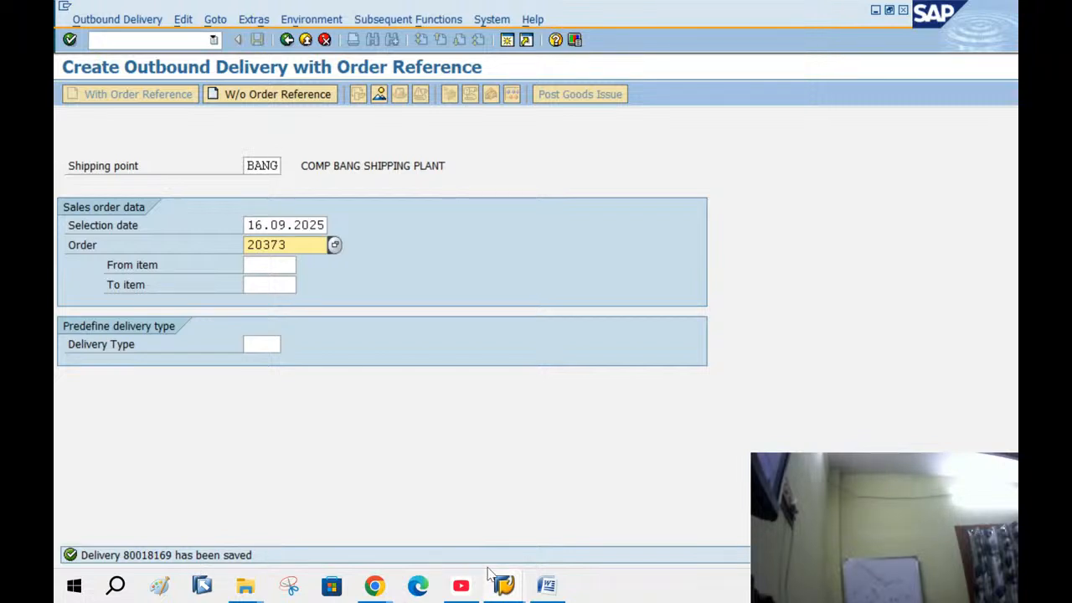
left_click(565, 589)
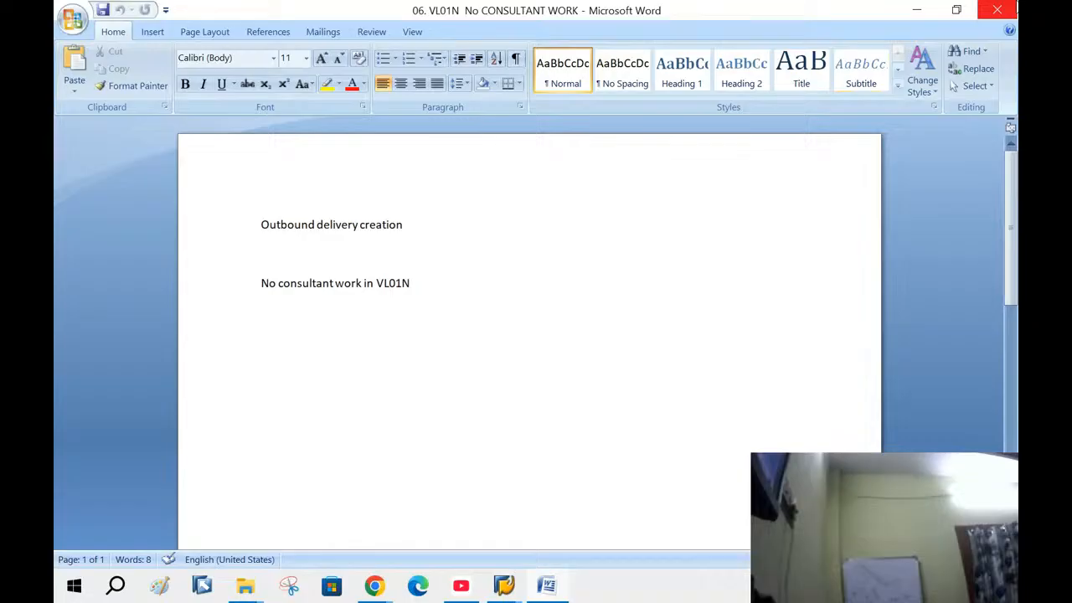
Close the VL01N note, open the 07. X TRANSFER ORDER note, and return to SAP
left_click(997, 10)
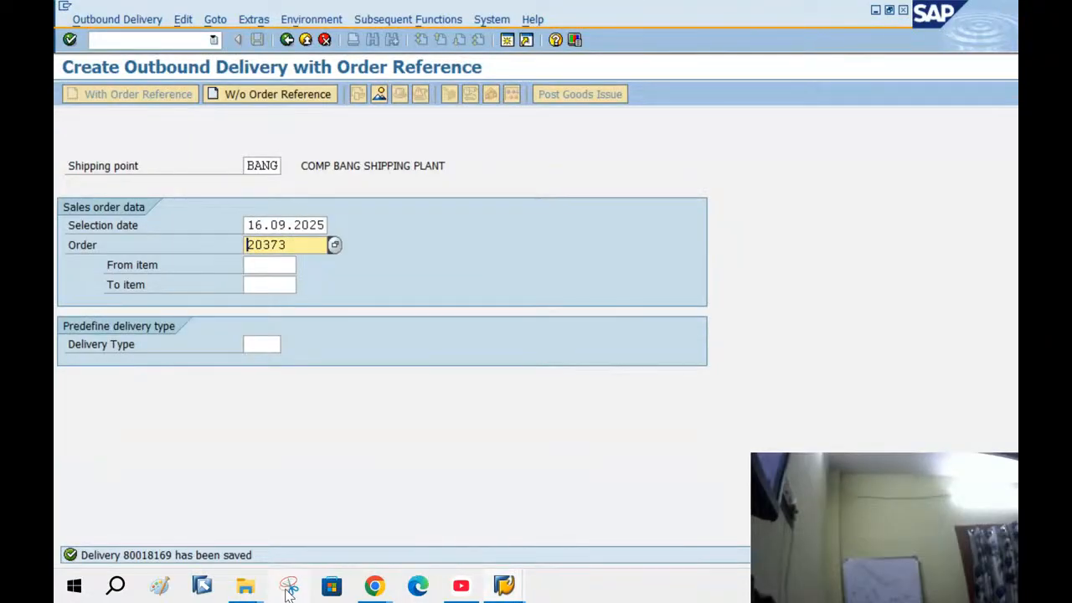
left_click(245, 588)
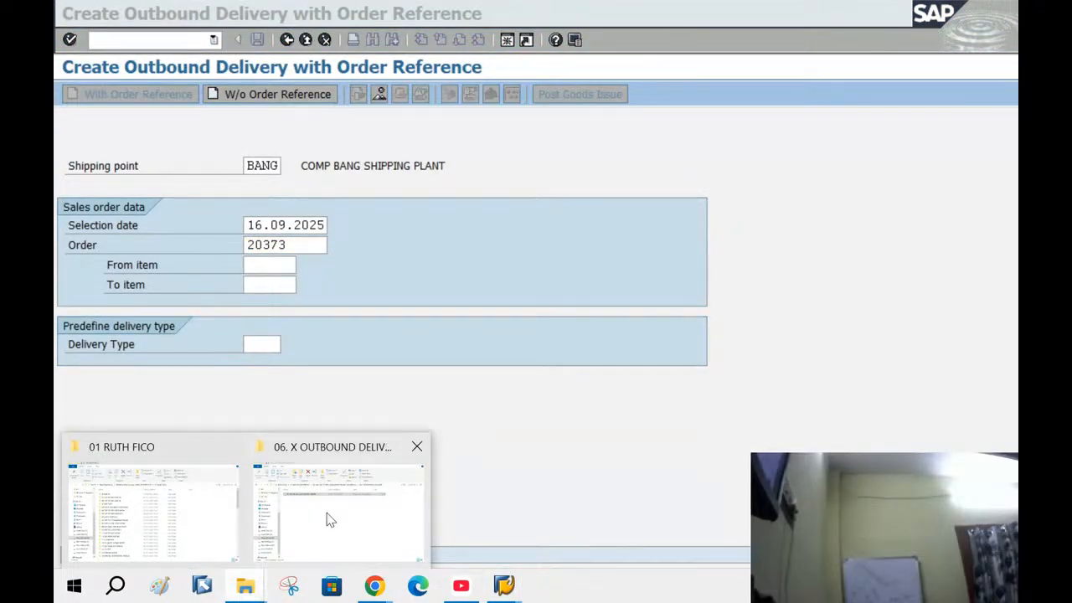
left_click(327, 517)
left_click(70, 134)
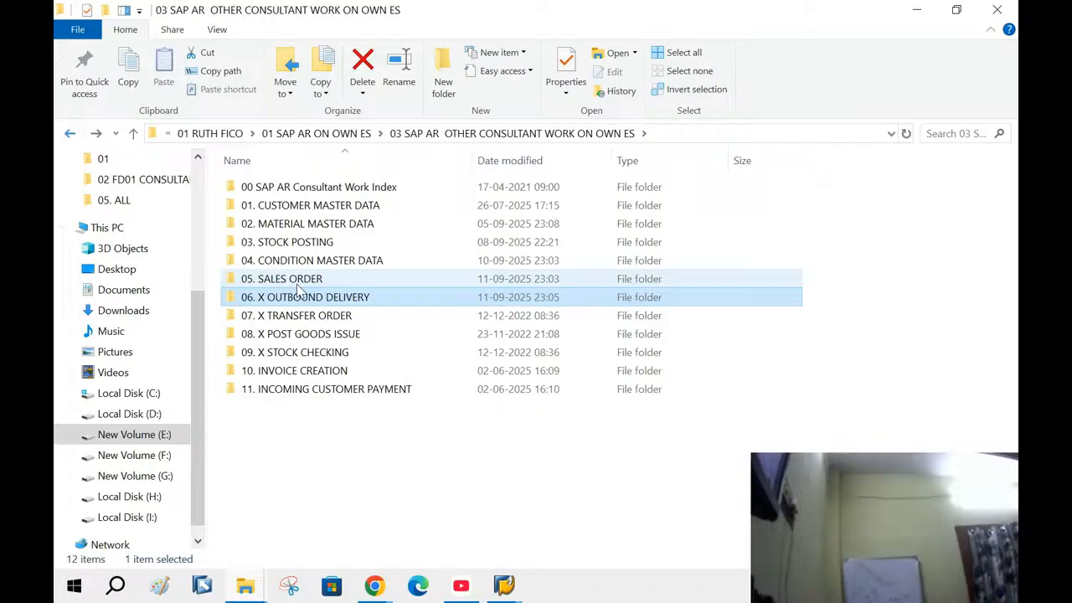
double_click(306, 319)
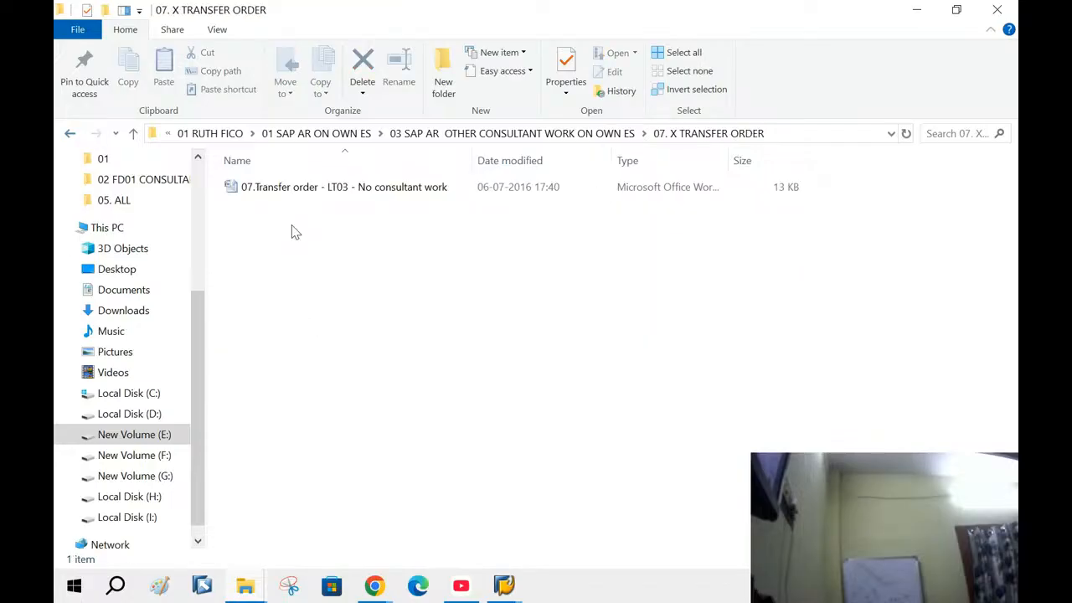
double_click(284, 189)
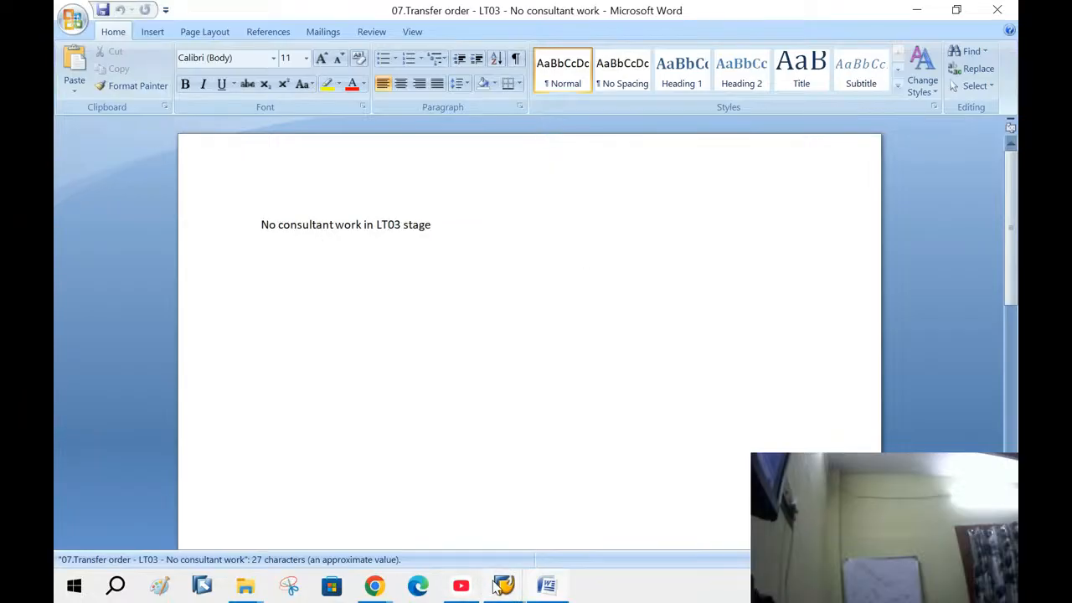
mouse_move(501, 586)
left_click(493, 512)
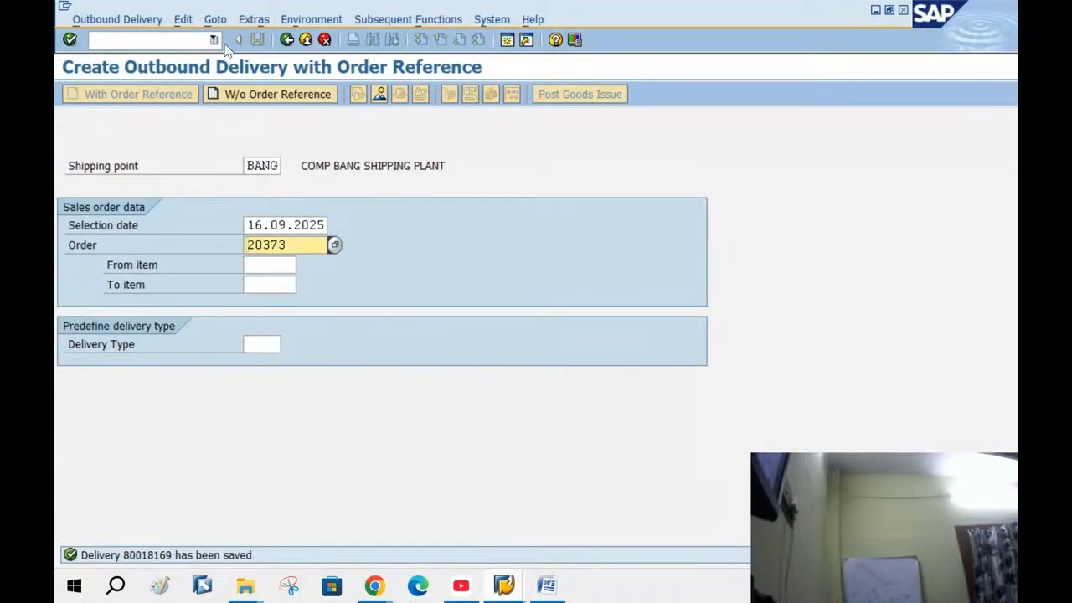
Create a transfer order in LT03 for delivery 80018169, warehouse BAN, plant BANG, generate its item, and save
left_click(285, 42)
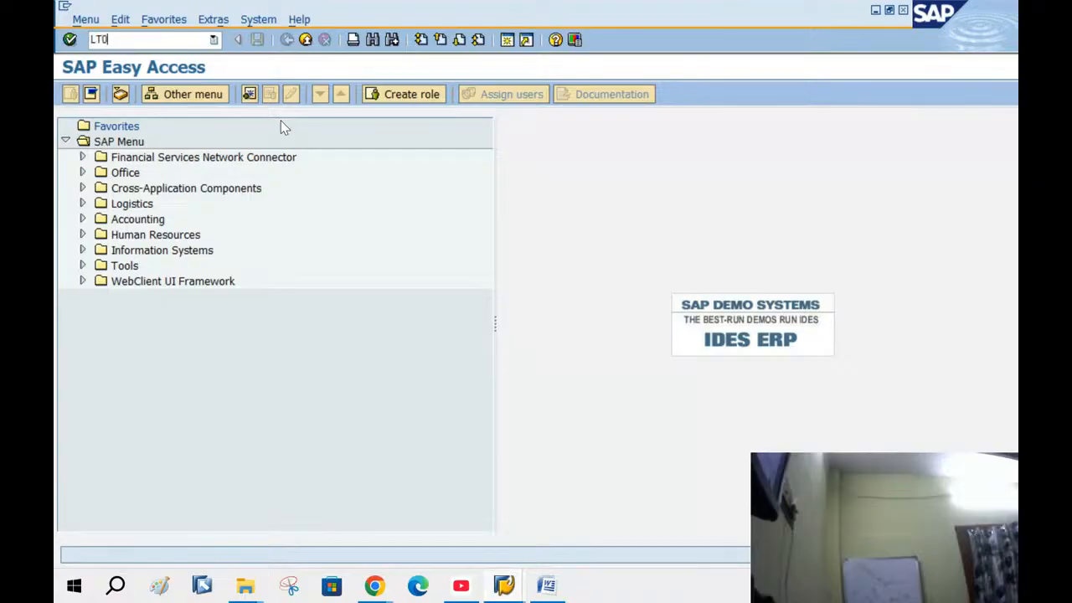
key("Return")
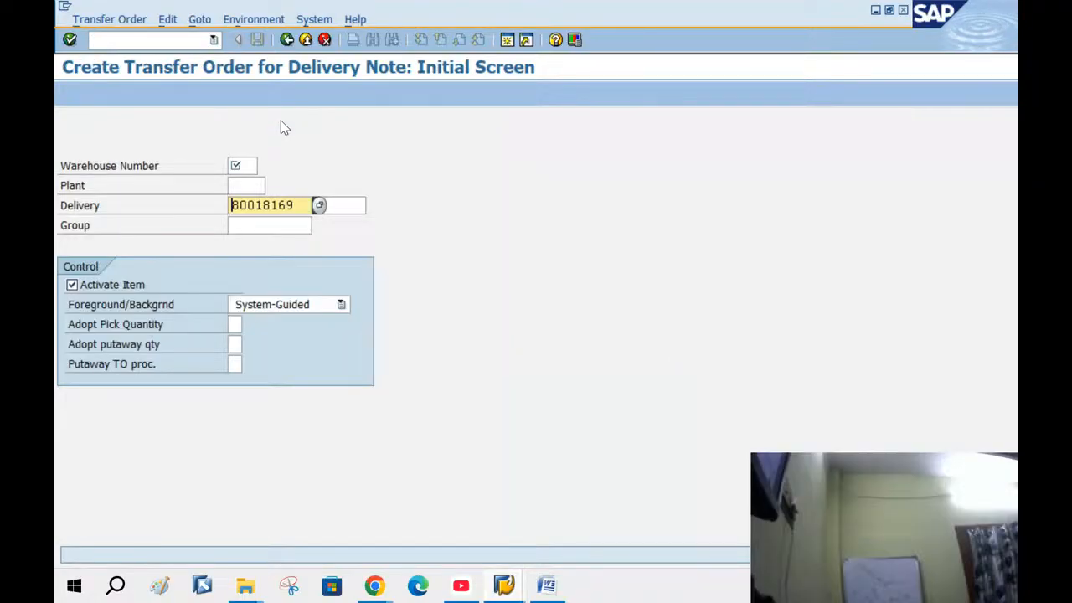
left_click(242, 167)
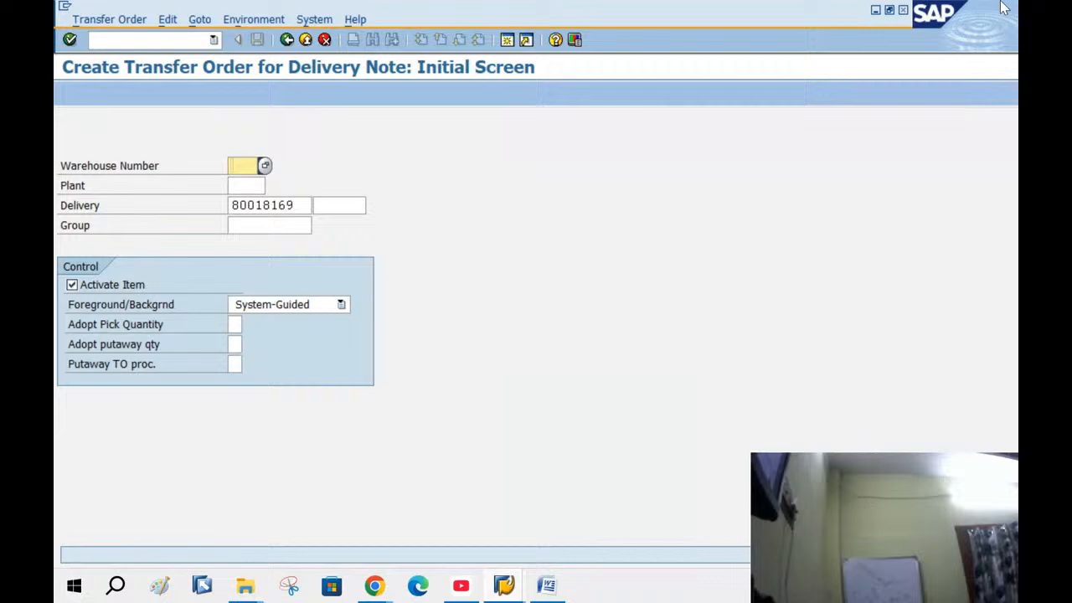
type("BAN")
key("Tab")
type("BANG")
key("Tab")
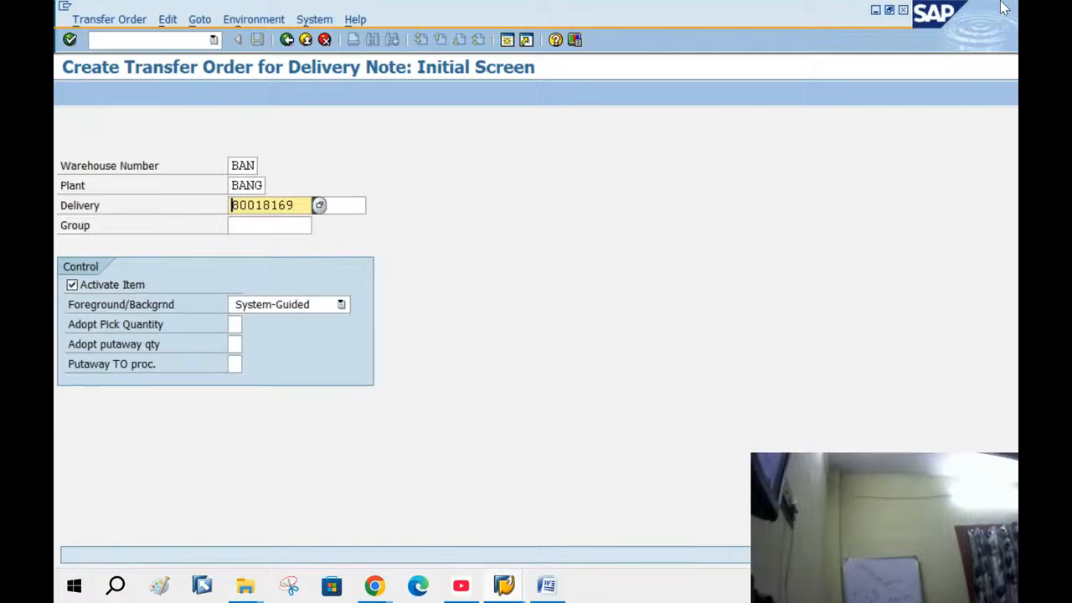
key("Return")
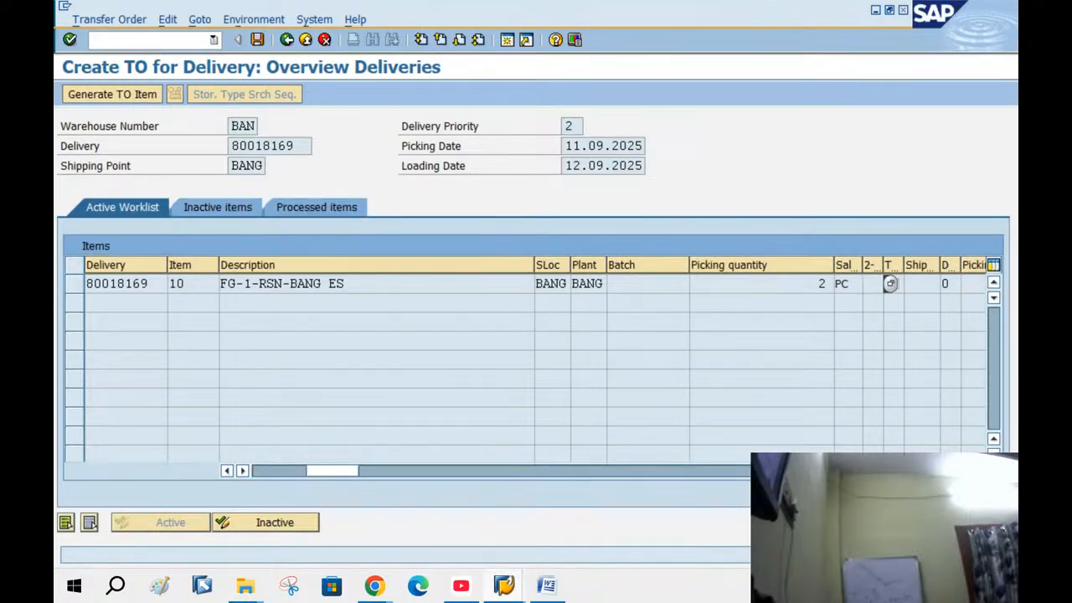
left_click(119, 94)
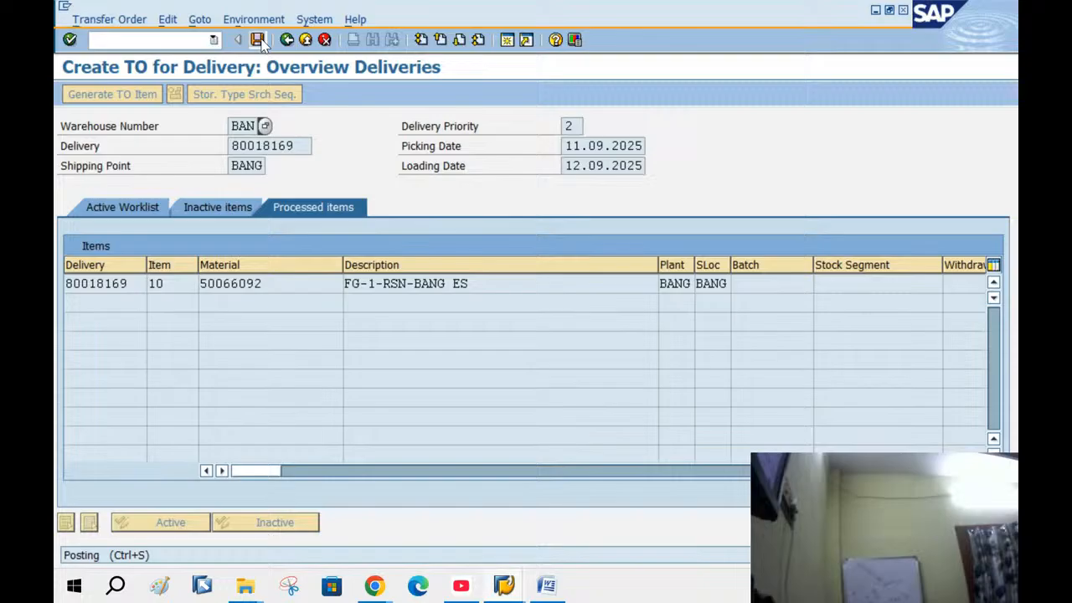
left_click(258, 40)
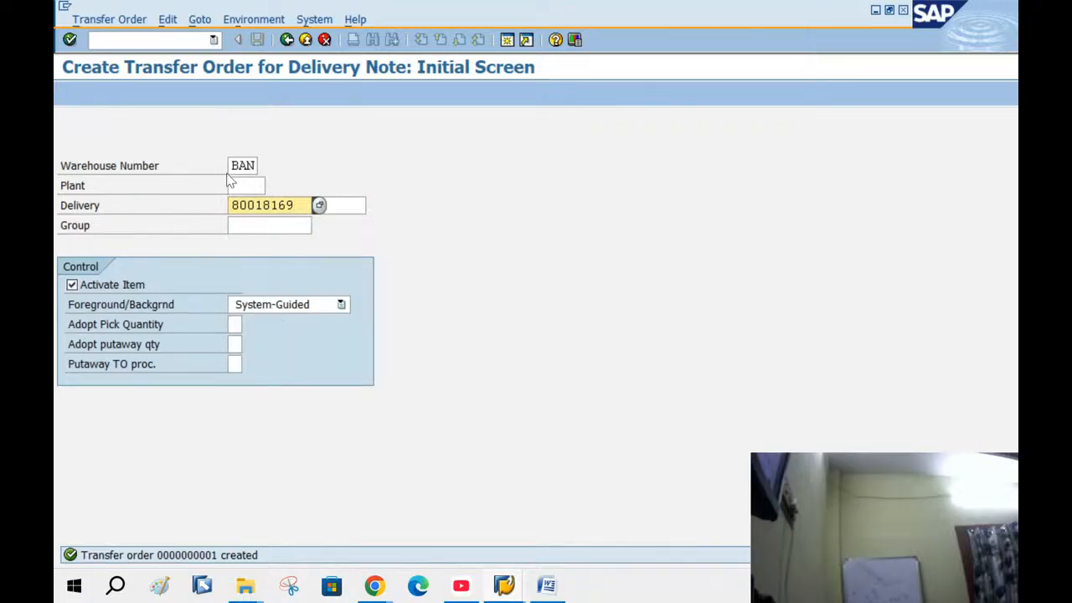
Open the 08. X POST GOODS ISSUE consultant notes in Word and read through them
left_click(318, 529)
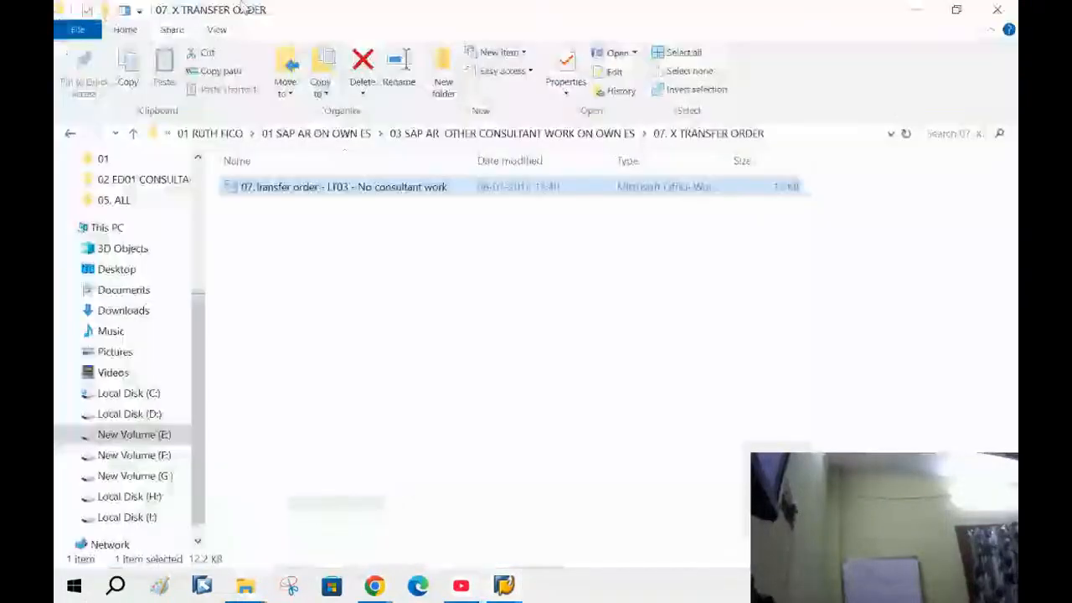
left_click(70, 133)
left_click(304, 335)
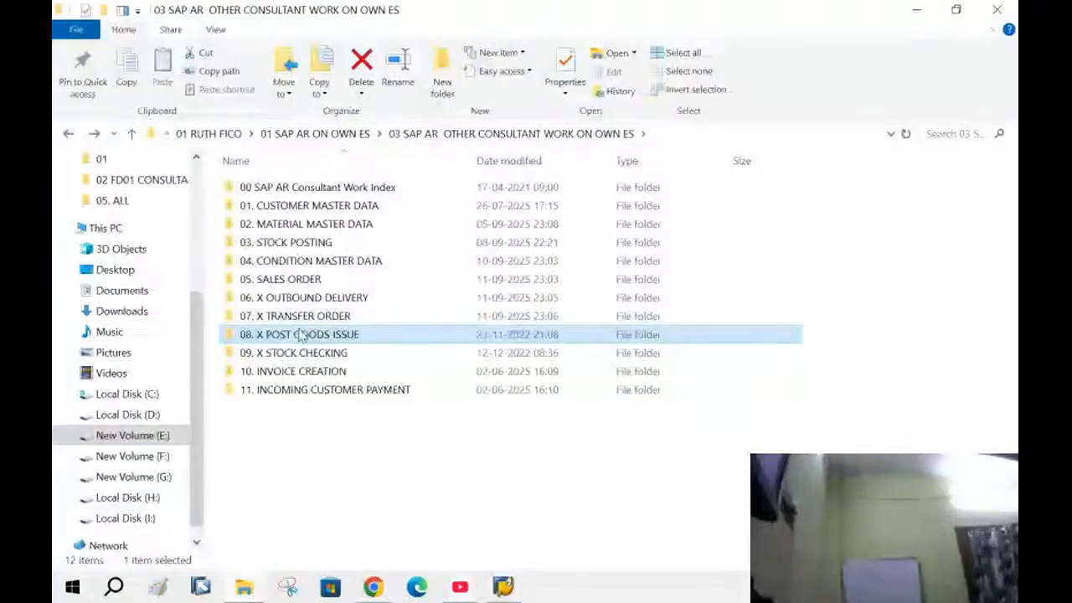
double_click(303, 335)
double_click(319, 187)
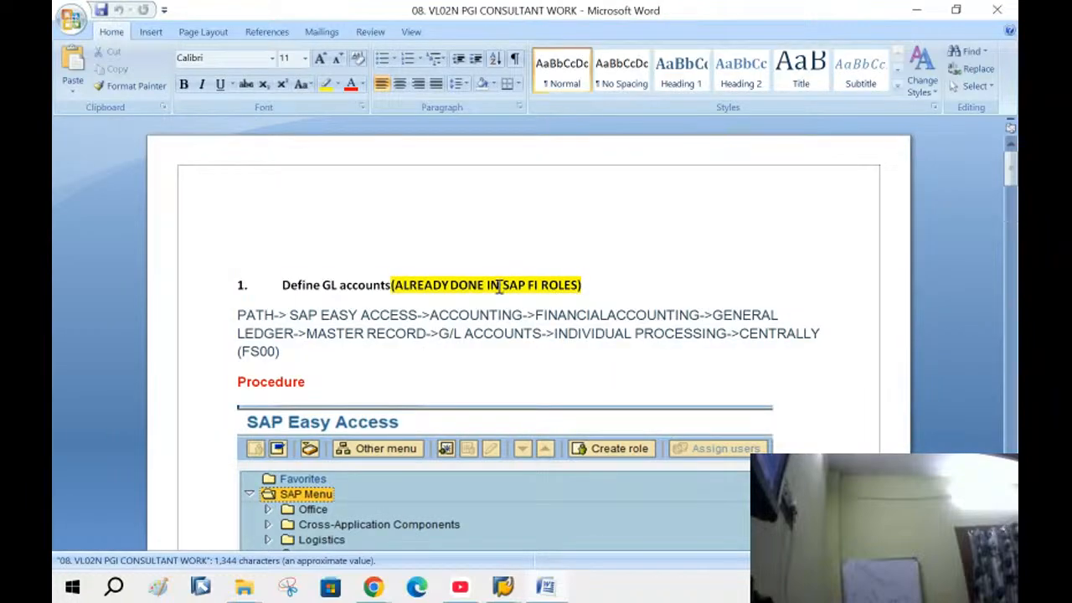
scroll(444, 343, "down", 10)
scroll(444, 369, "down", 15)
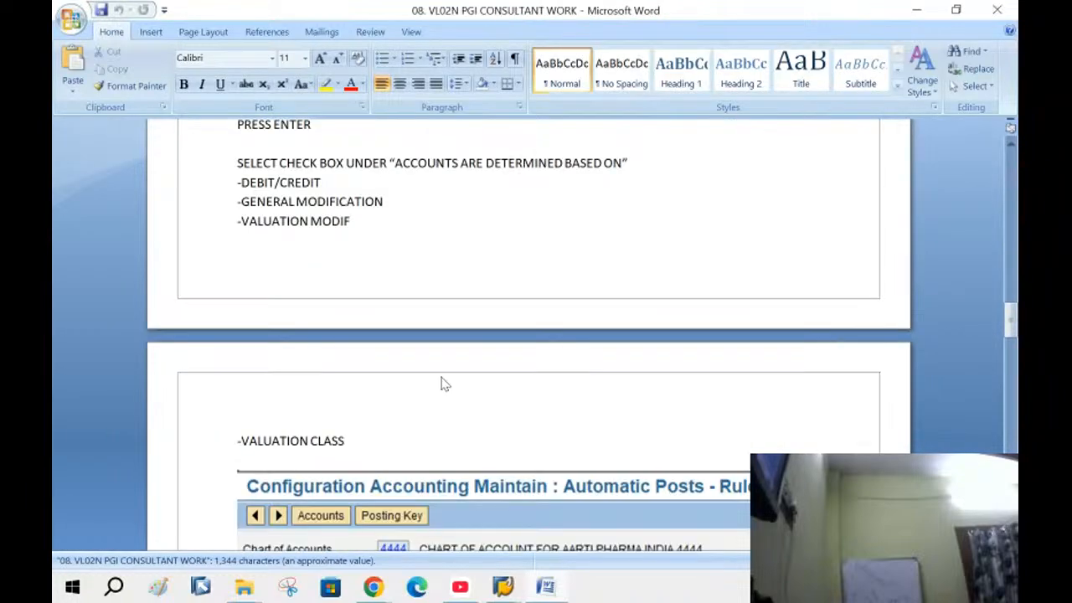
scroll(479, 274, "down", 15)
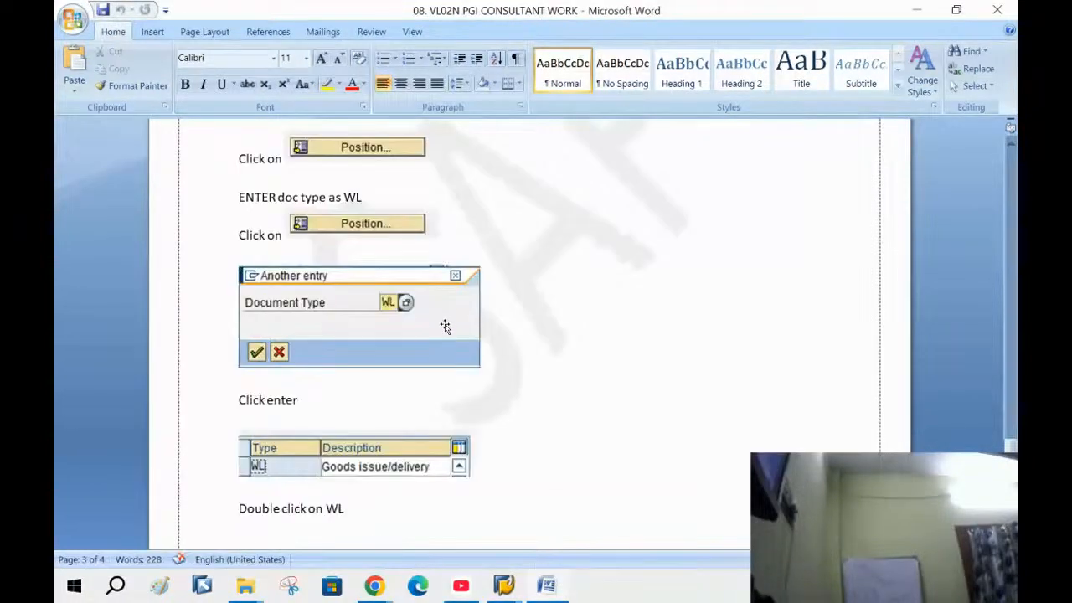
Close the Word notes and return to the SAP transfer order screen
left_click(997, 10)
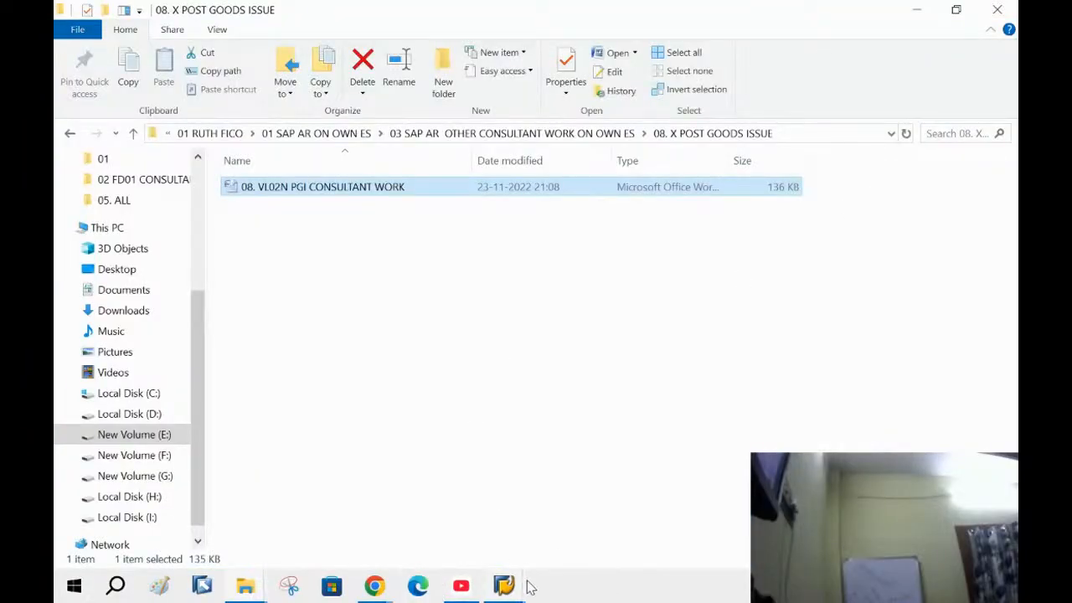
mouse_move(524, 584)
left_click(472, 516)
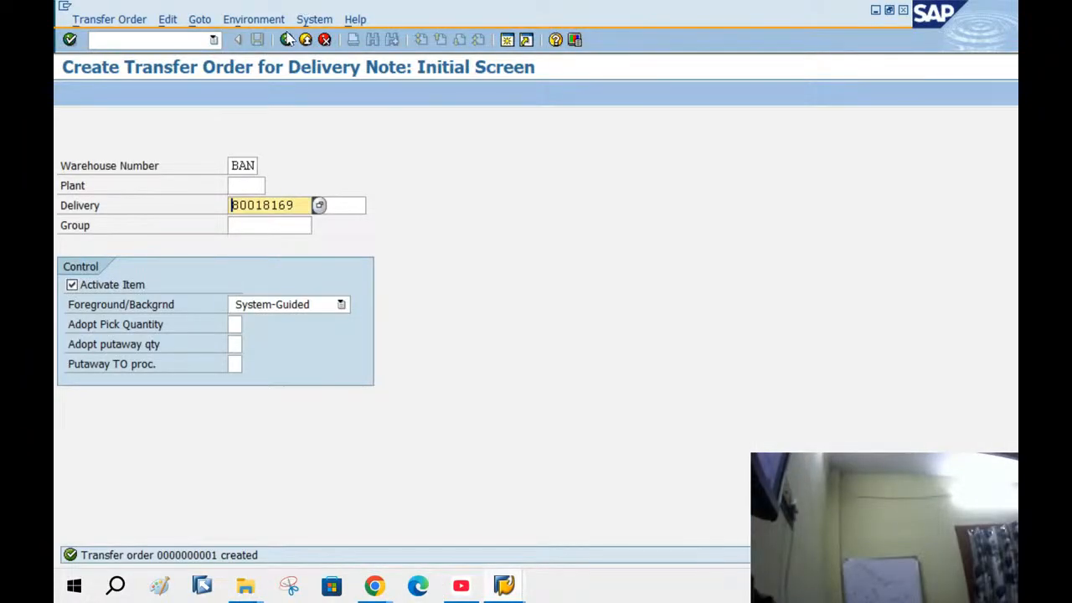
Post goods issue for delivery 80018169 in VL02N, then go back to SAP Easy Access
left_click(286, 39)
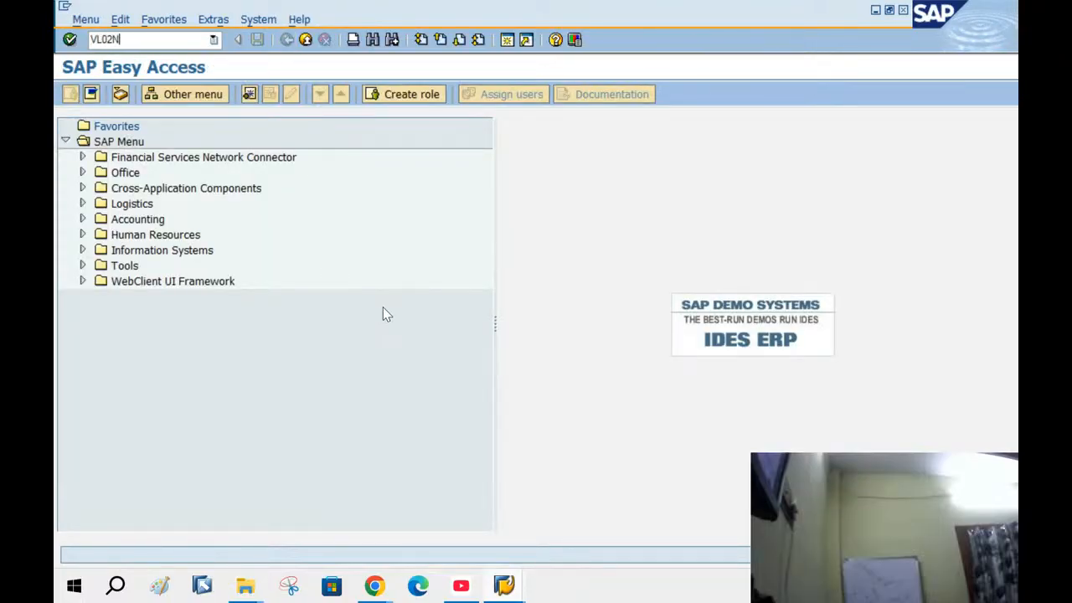
type("VL02N")
key("Return")
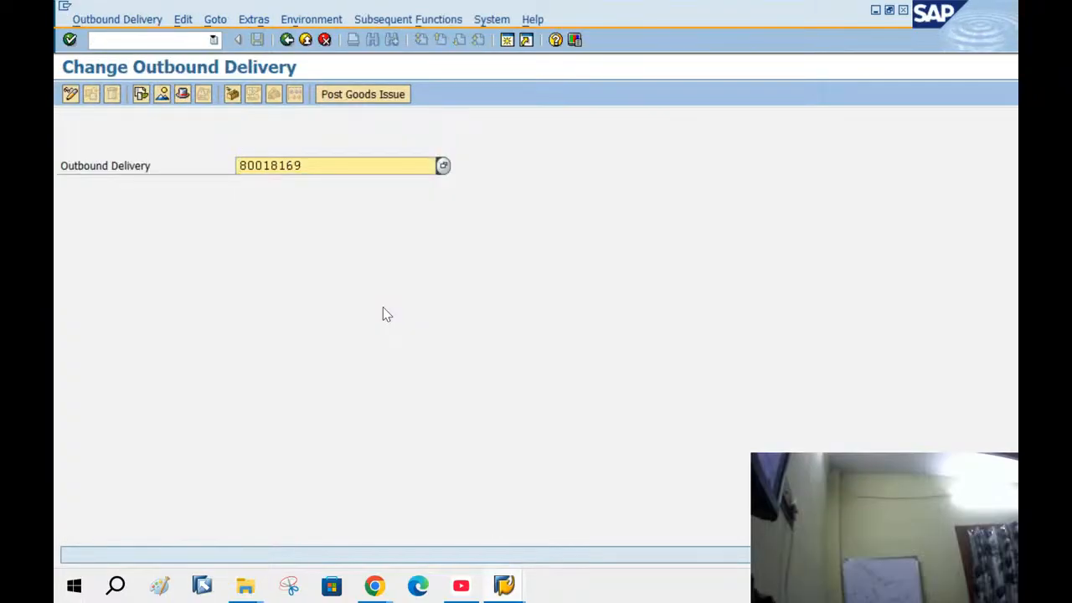
key("Return")
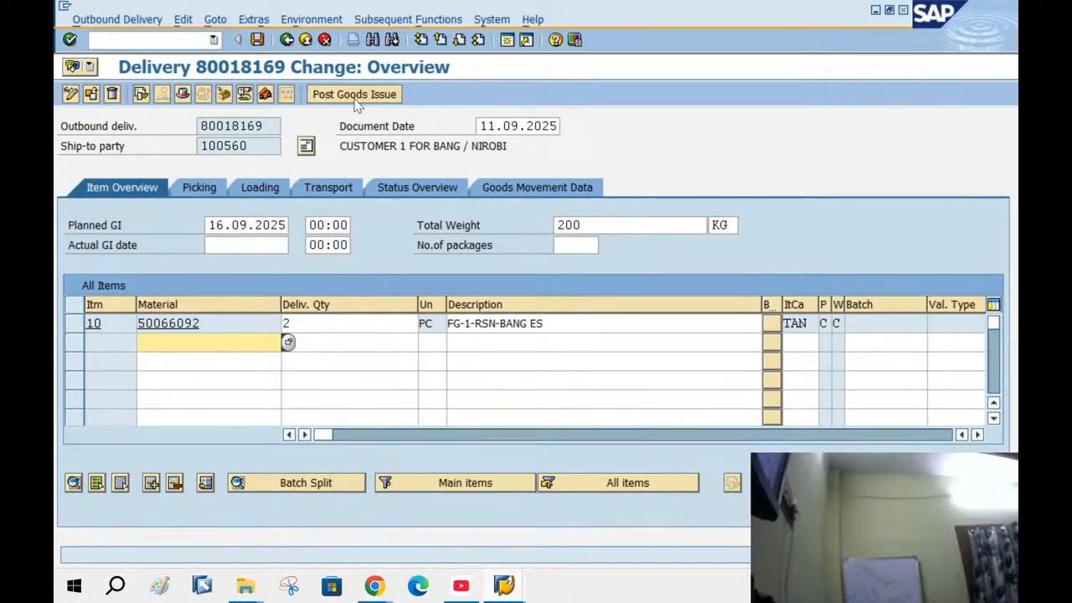
left_click(355, 95)
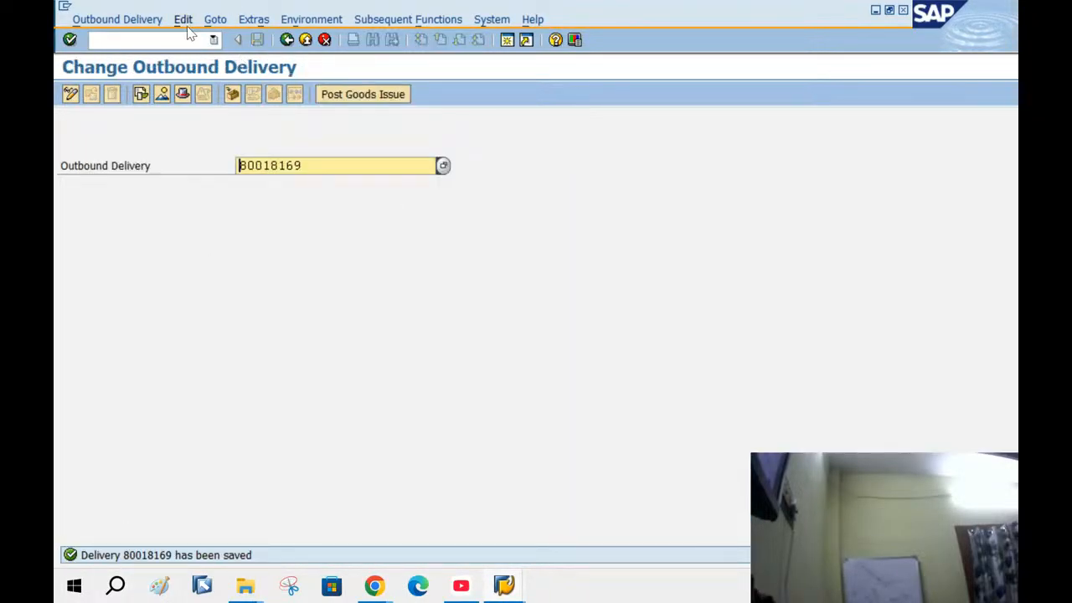
left_click(286, 39)
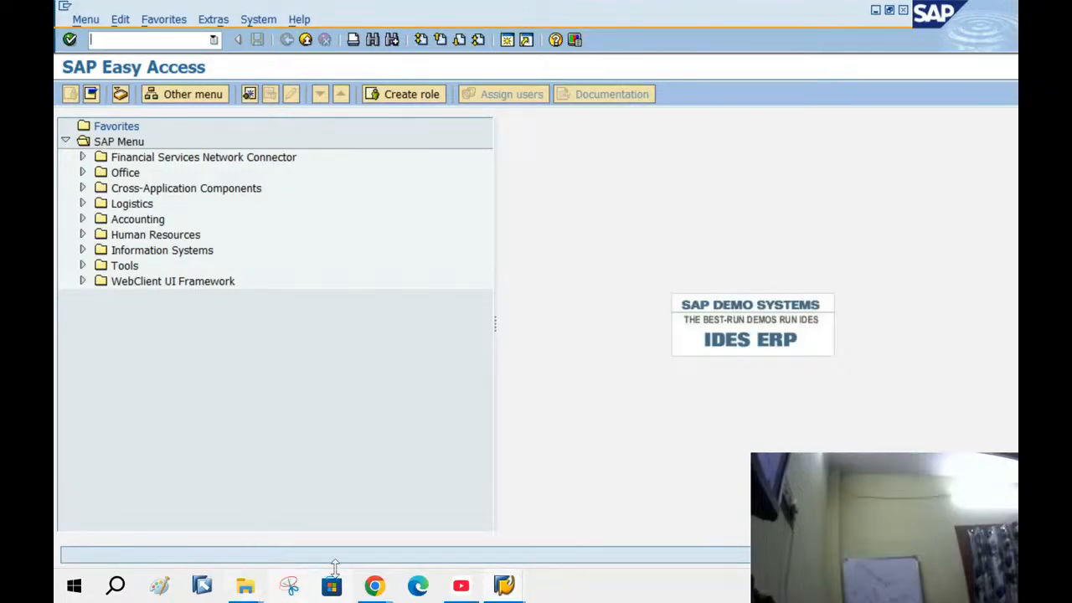
Dismiss the SAP message, read the 09. X STOCK CHECKING MMBE note, then return to SAP Easy Access
left_click(224, 588)
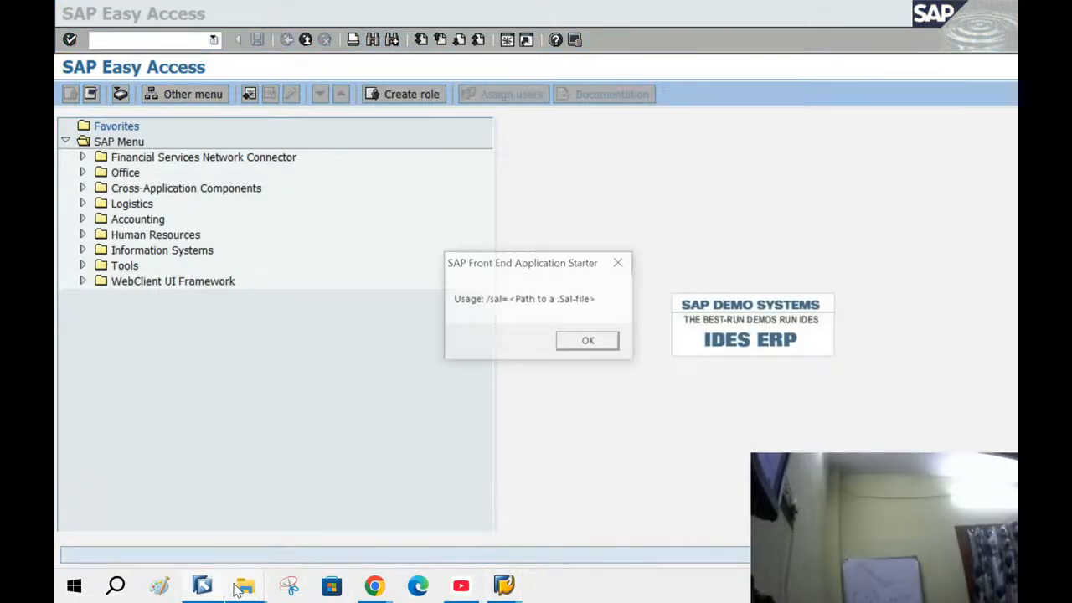
left_click(576, 347)
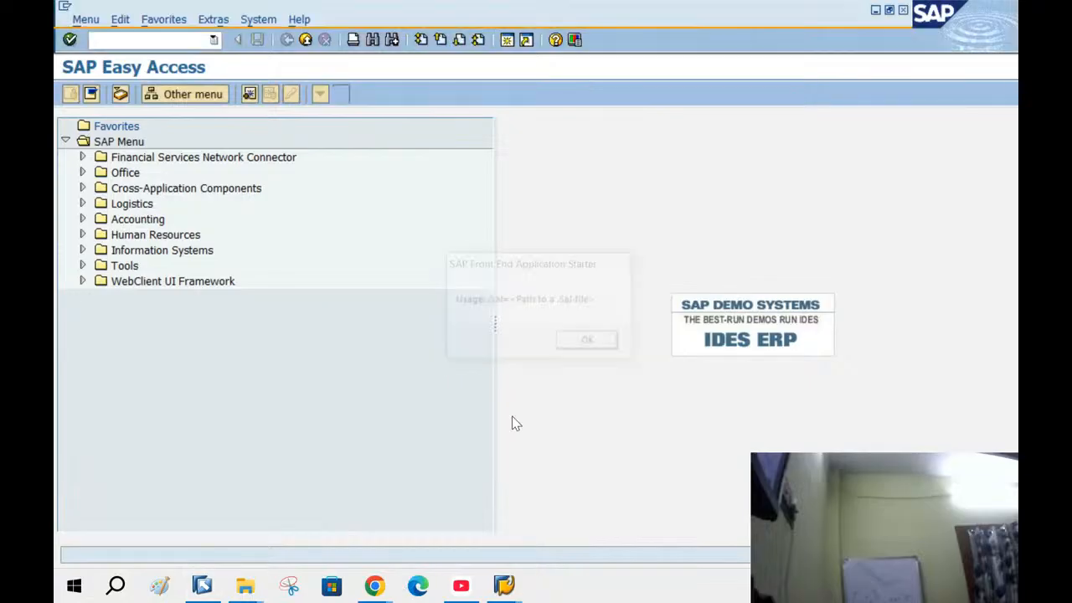
mouse_move(256, 582)
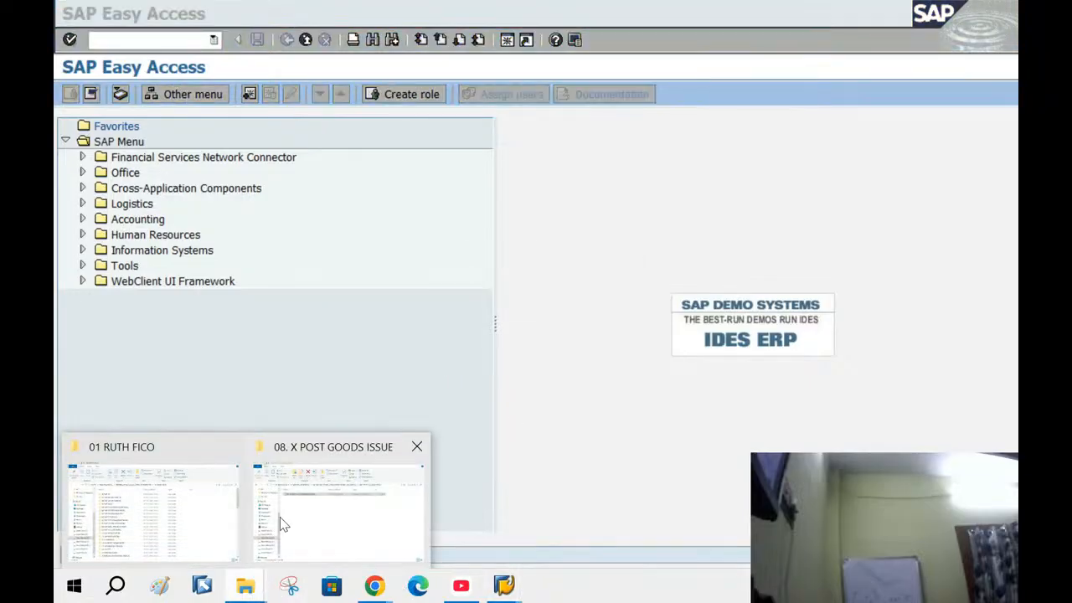
left_click(319, 496)
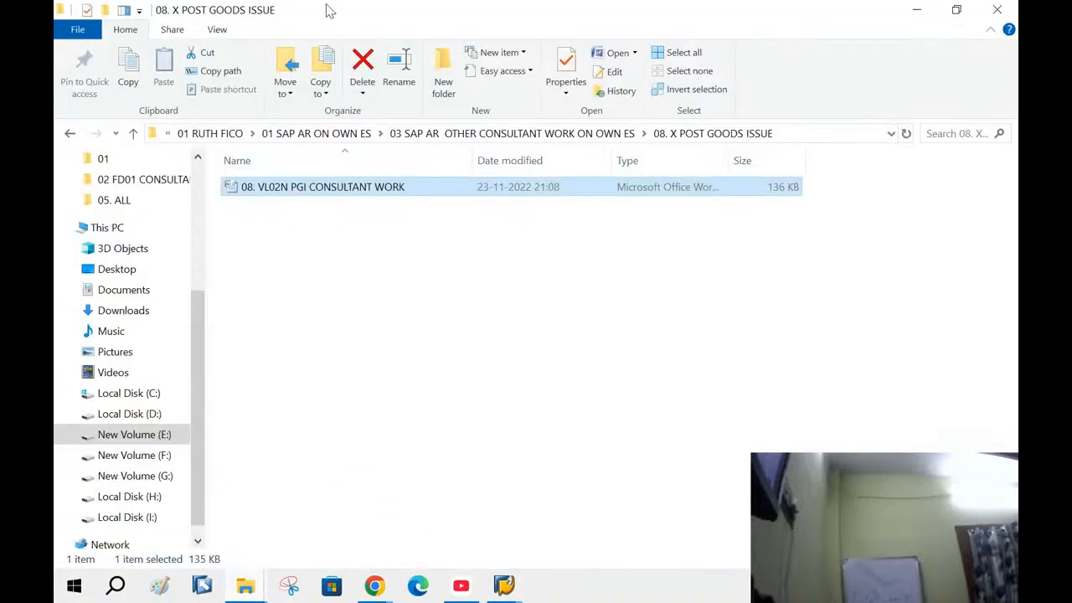
left_click(70, 134)
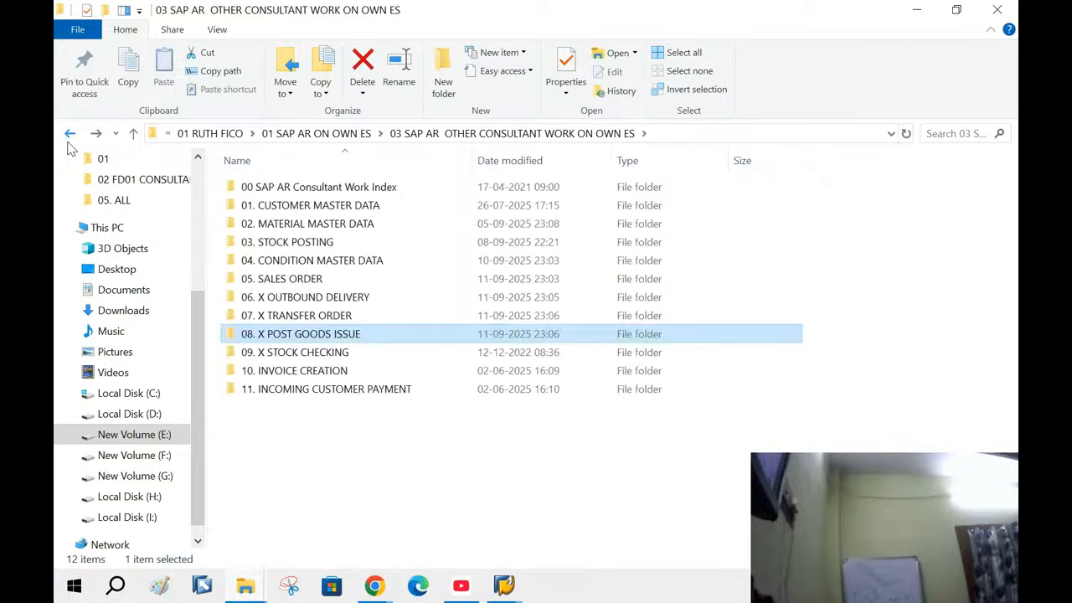
double_click(281, 352)
double_click(297, 188)
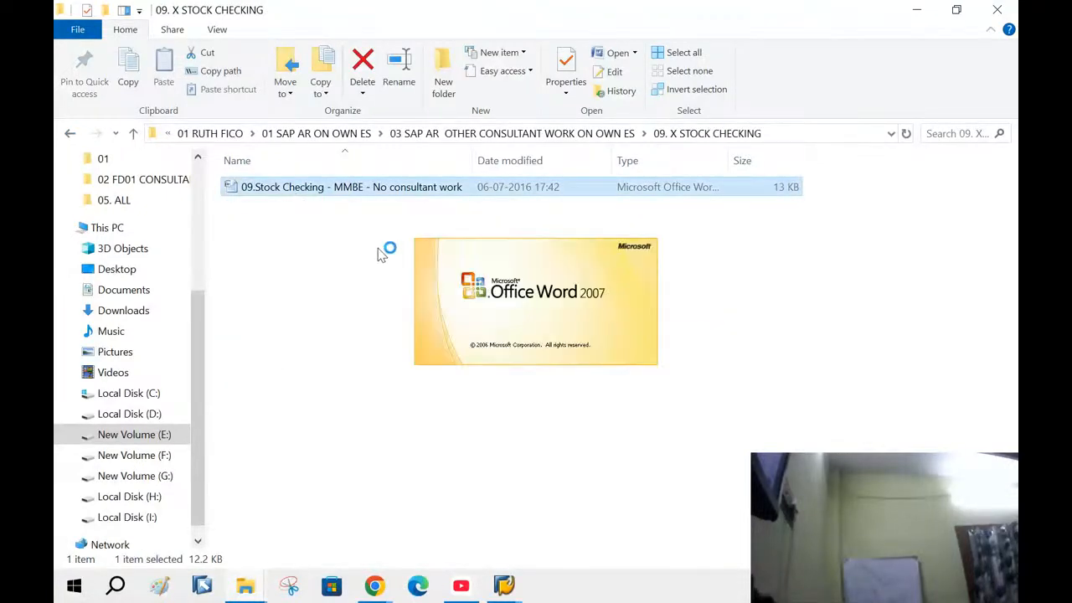
mouse_move(503, 588)
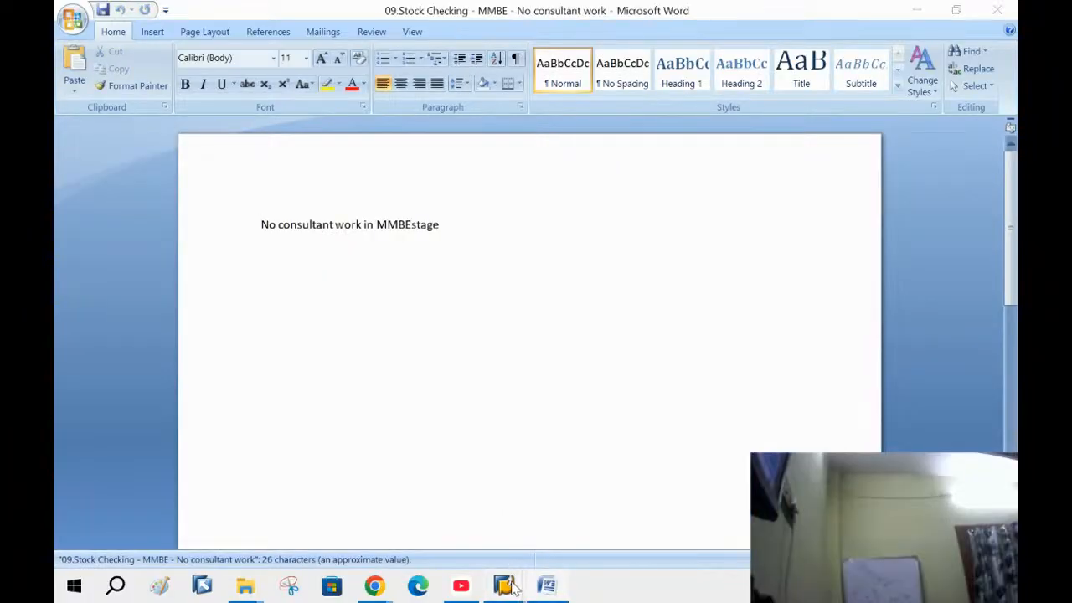
left_click(610, 506)
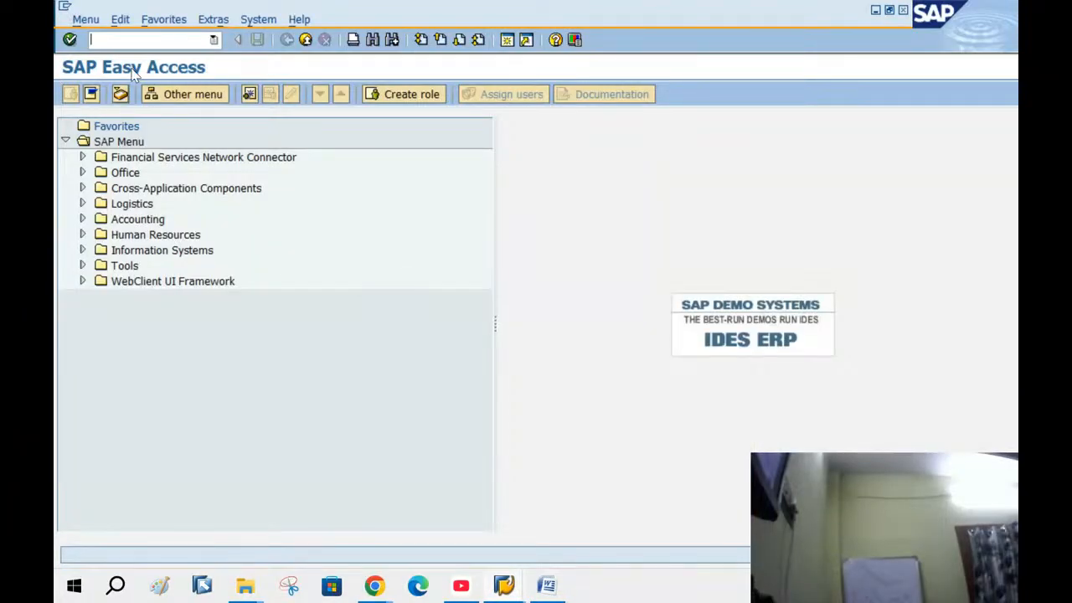
Run MMBE to see 98,000 PC unrestricted of material 50066092 in BANG SL 1, then go back
type("MMBE")
key("Return")
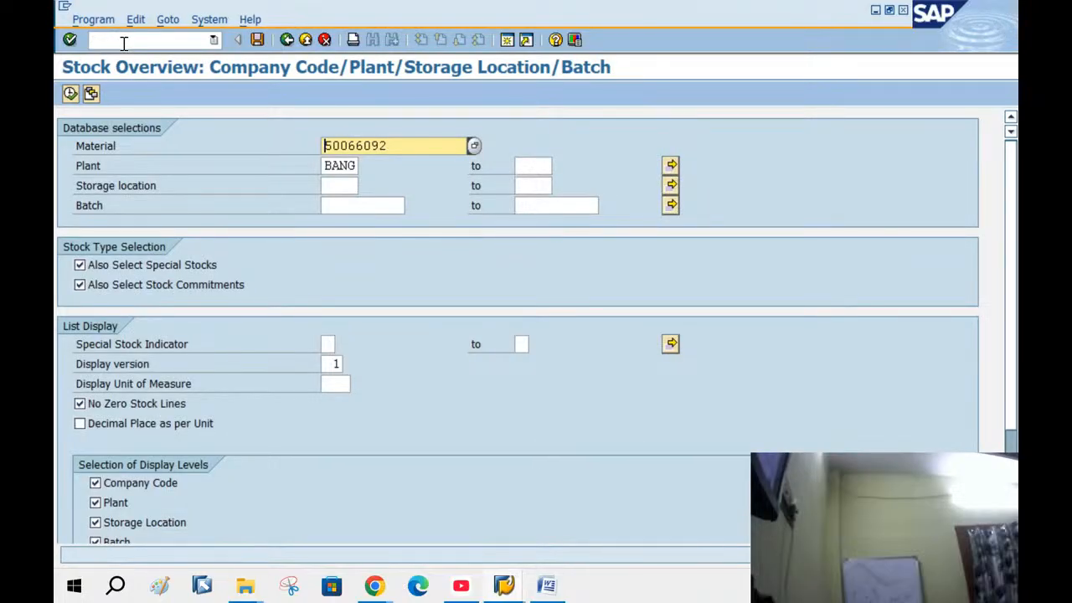
left_click(71, 93)
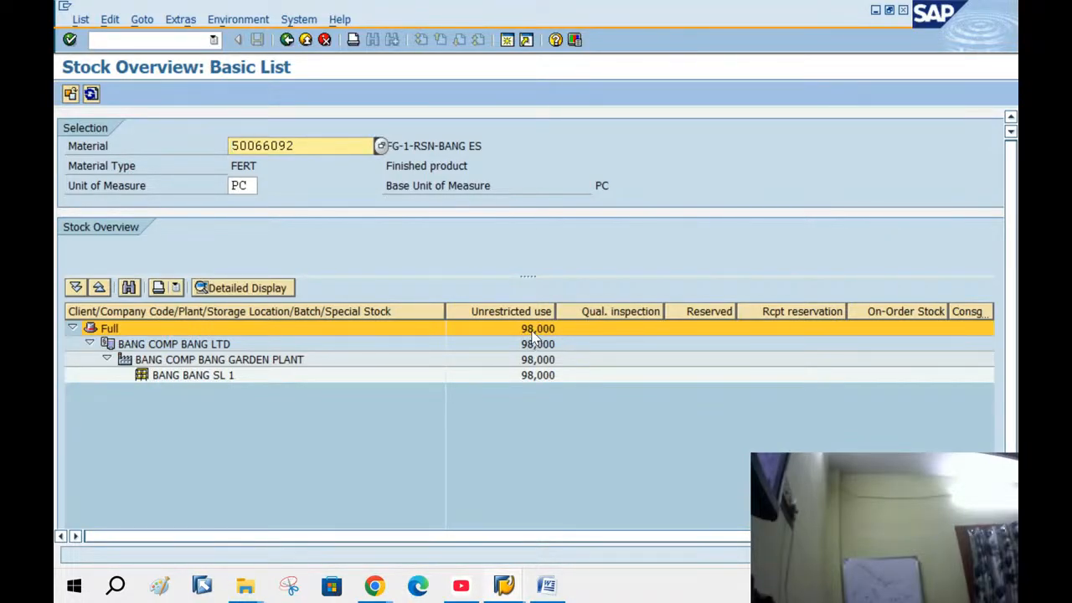
left_click(286, 40)
left_click(287, 40)
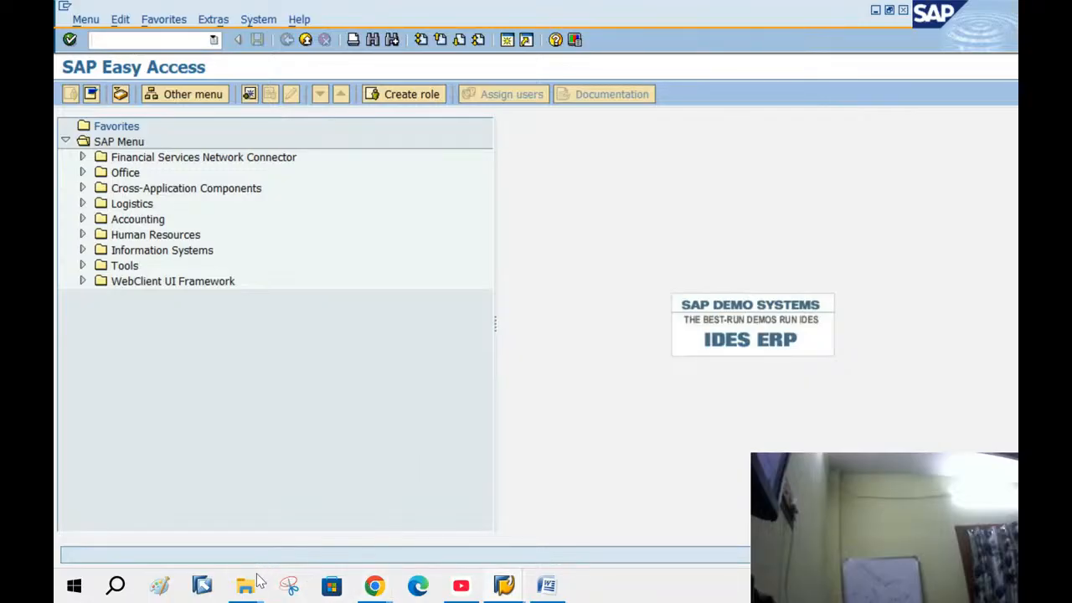
Open the VF01 document from the 10. INVOICE CREATION folder in Word
mouse_move(255, 589)
left_click(317, 530)
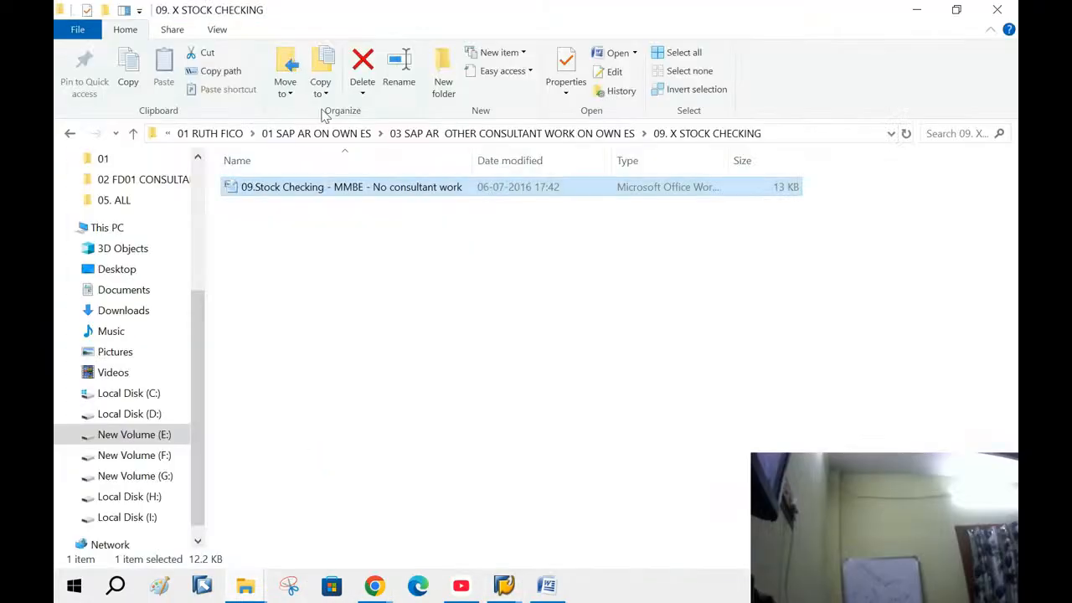
left_click(69, 133)
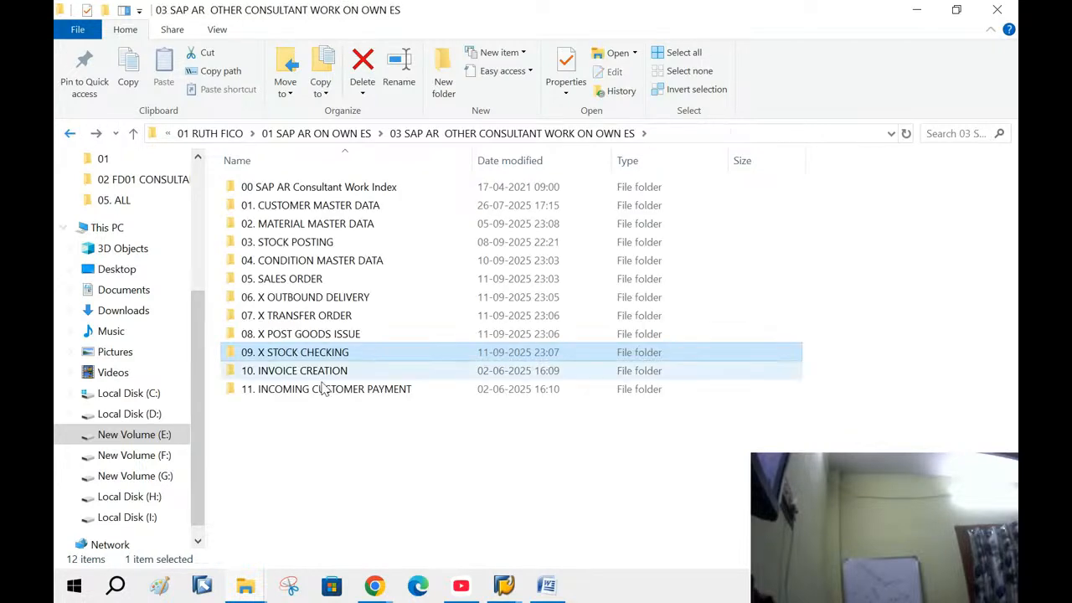
double_click(315, 373)
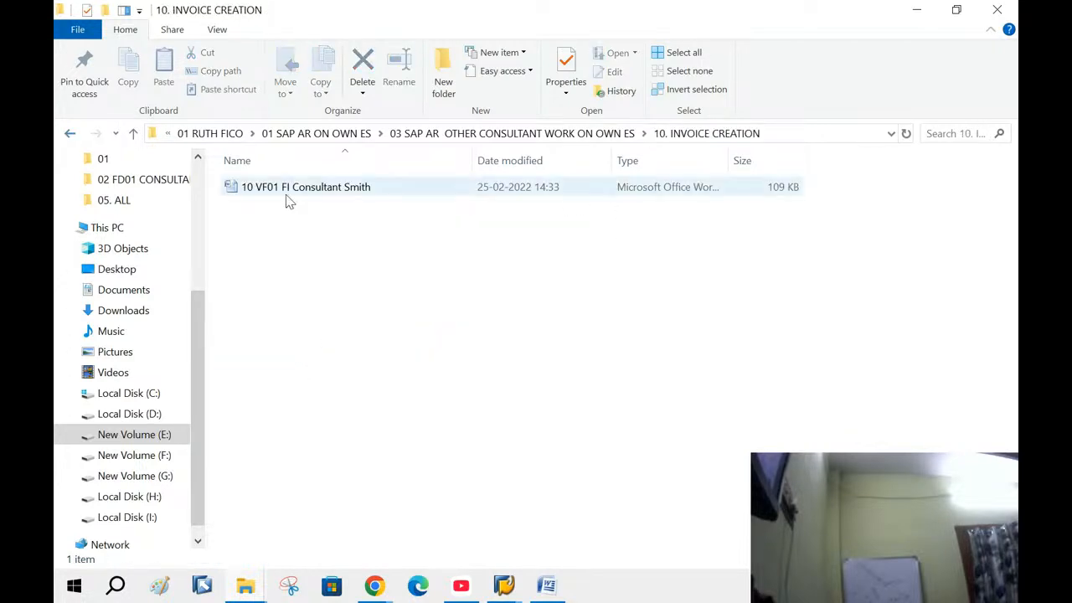
left_click(287, 196)
double_click(287, 196)
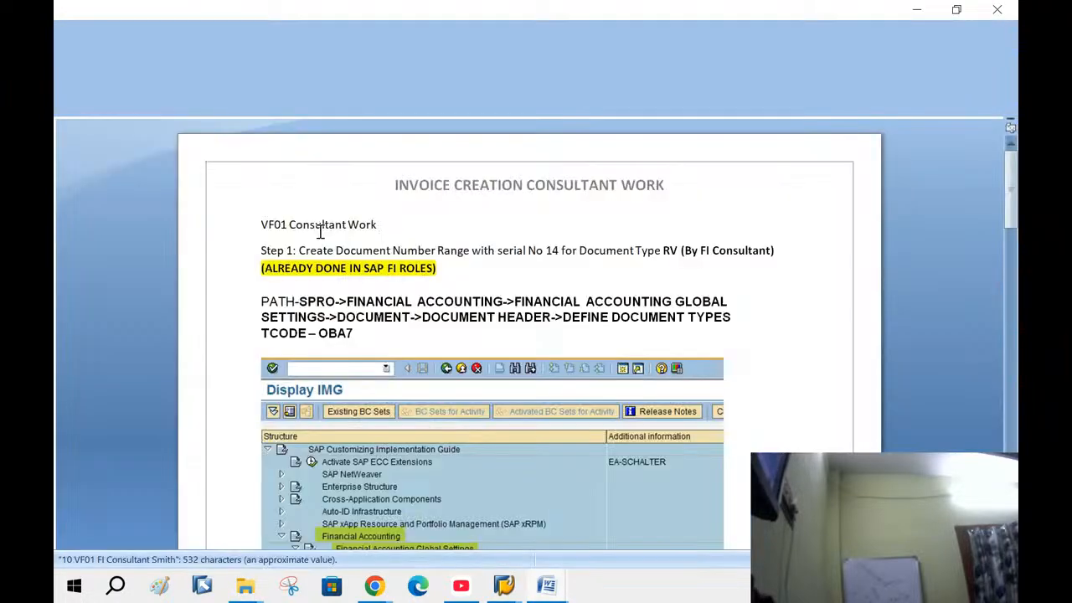
Scroll through the VF01 steps down to entering document type RV under Define Document Types
scroll(628, 323, "down", 10)
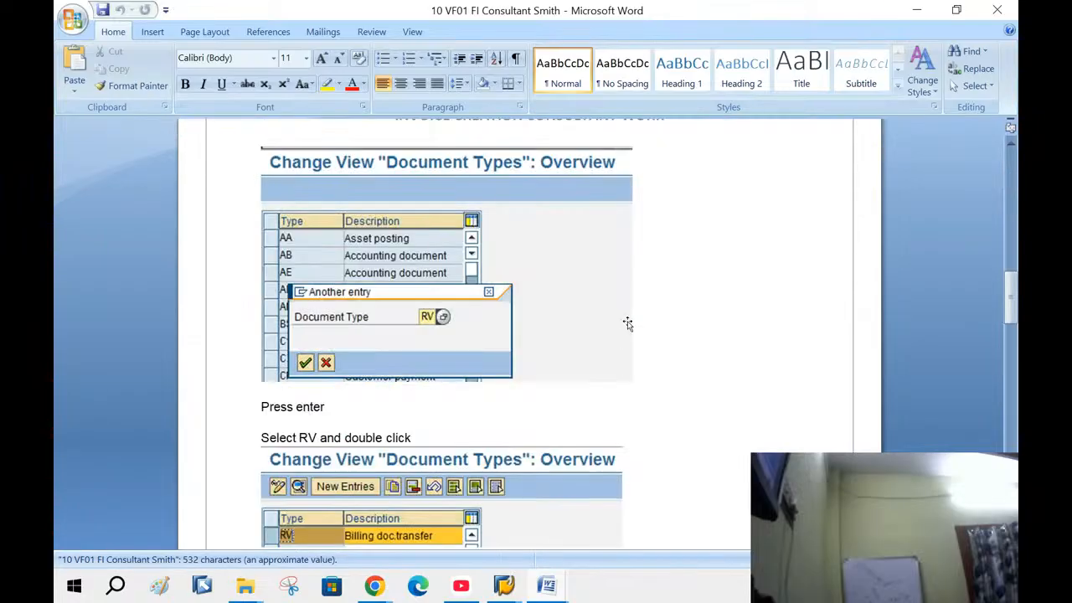
scroll(628, 323, "down", 5)
scroll(628, 323, "up", 5)
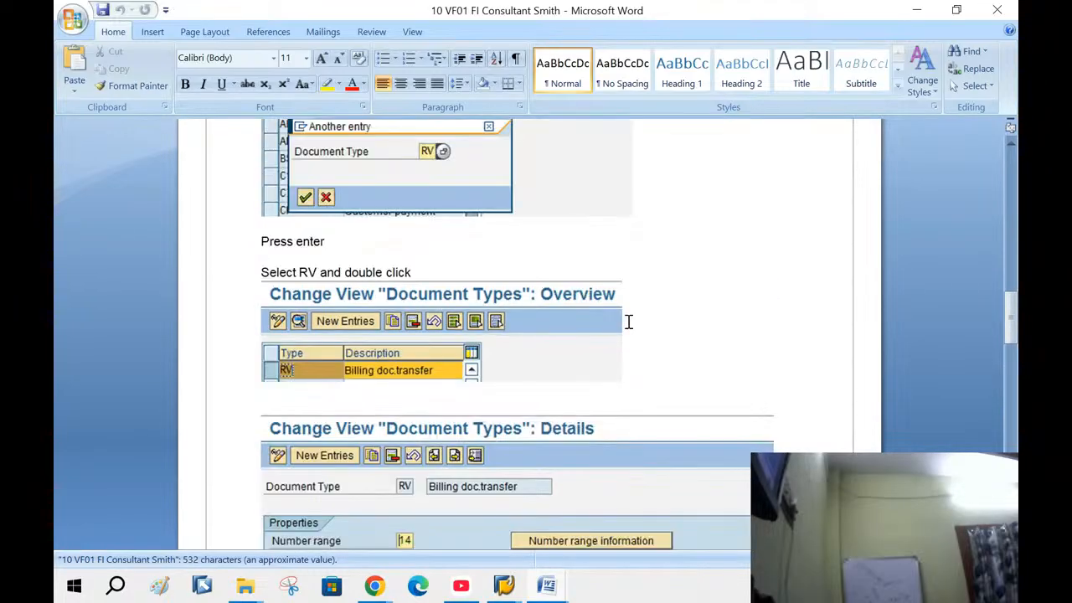
scroll(665, 295, "up", 8)
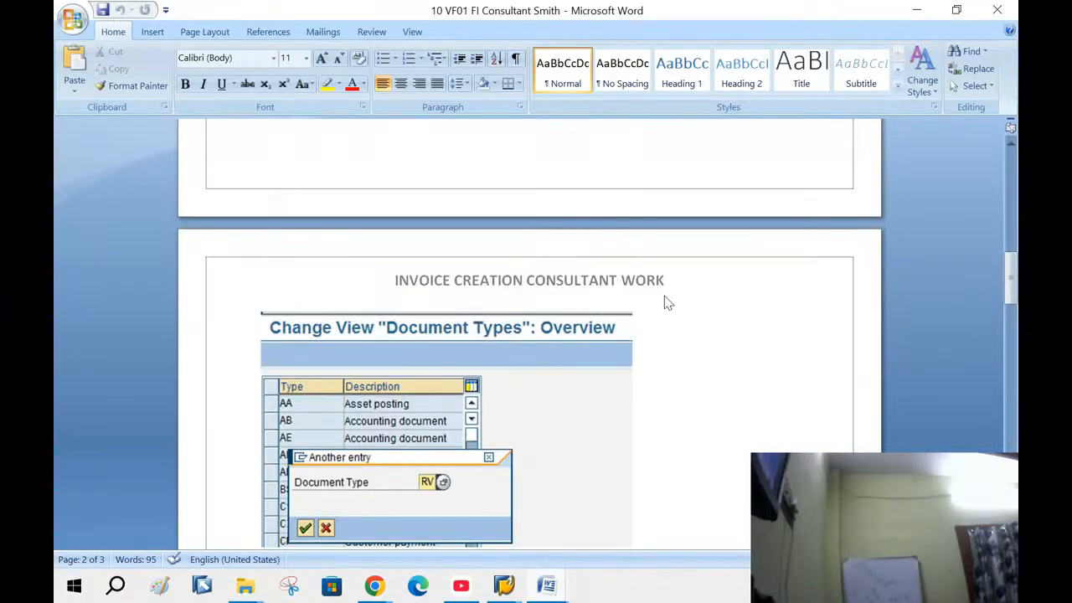
scroll(665, 296, "up", 4)
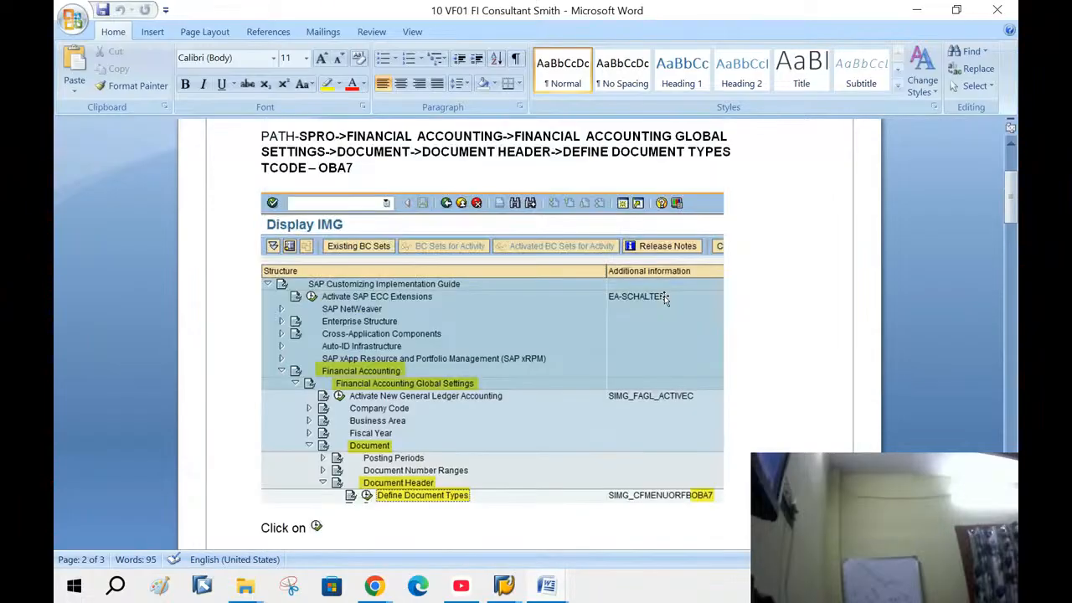
scroll(664, 296, "down", 4)
scroll(665, 296, "up", 4)
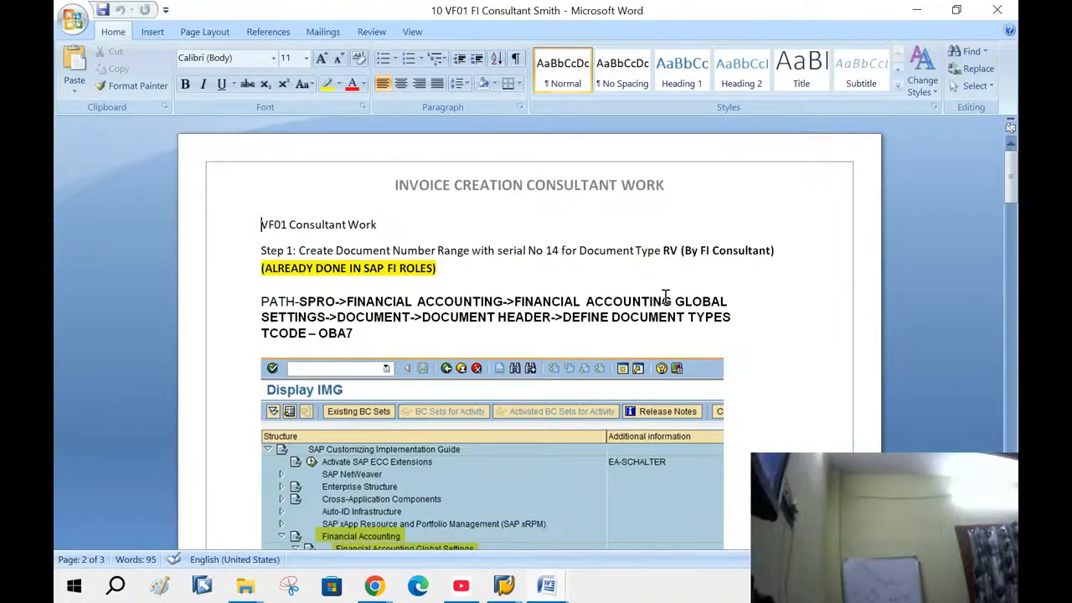
scroll(665, 295, "down", 3)
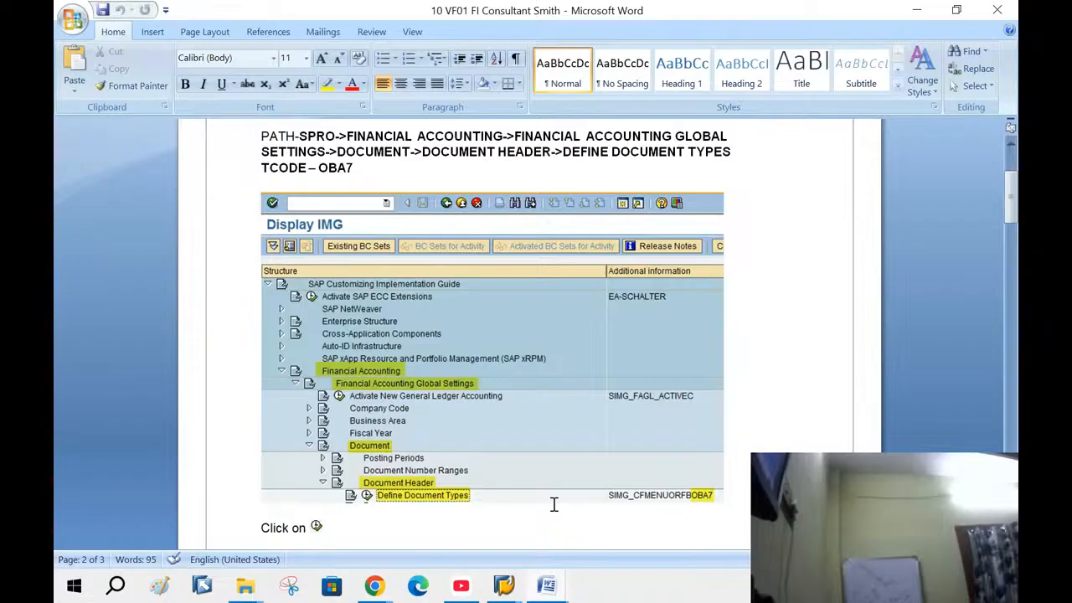
scroll(559, 403, "down", 7)
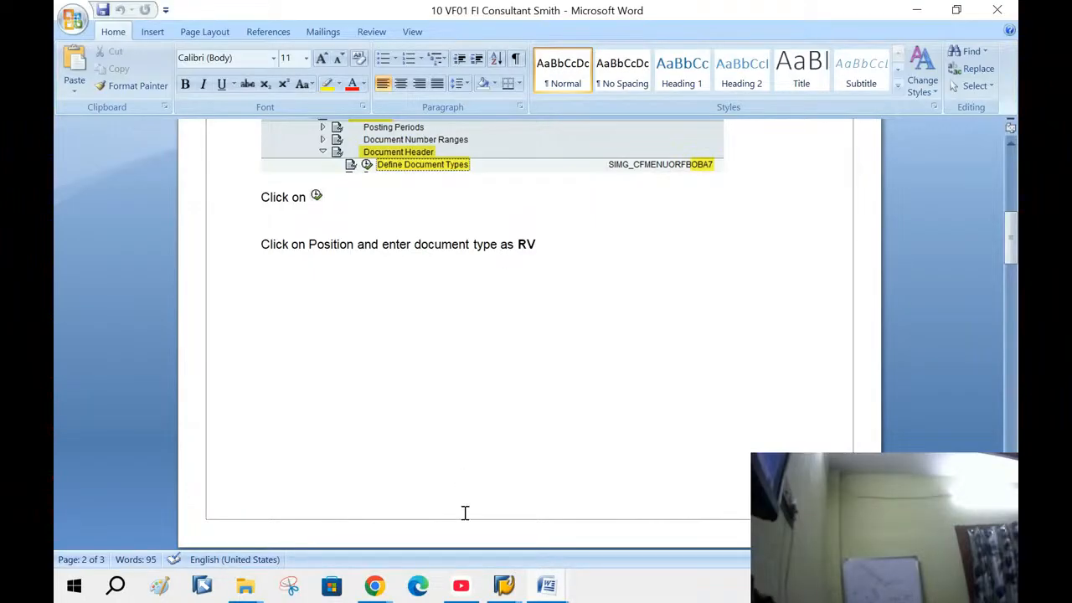
In SPRO's SAP Reference IMG, expand Financial Accounting Global Settings > Document > Document Header
mouse_move(517, 591)
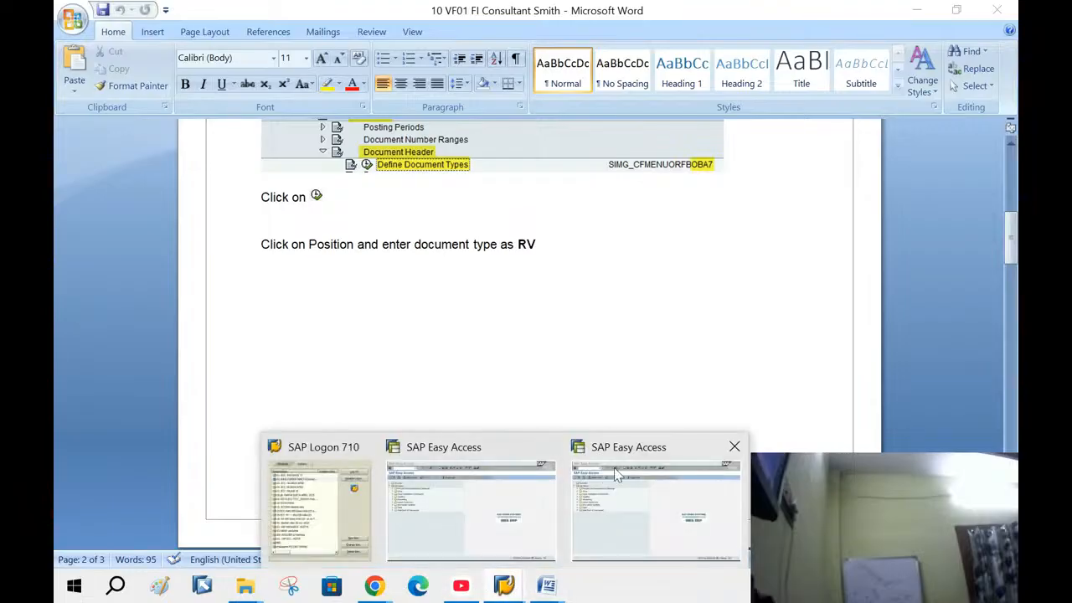
left_click(464, 512)
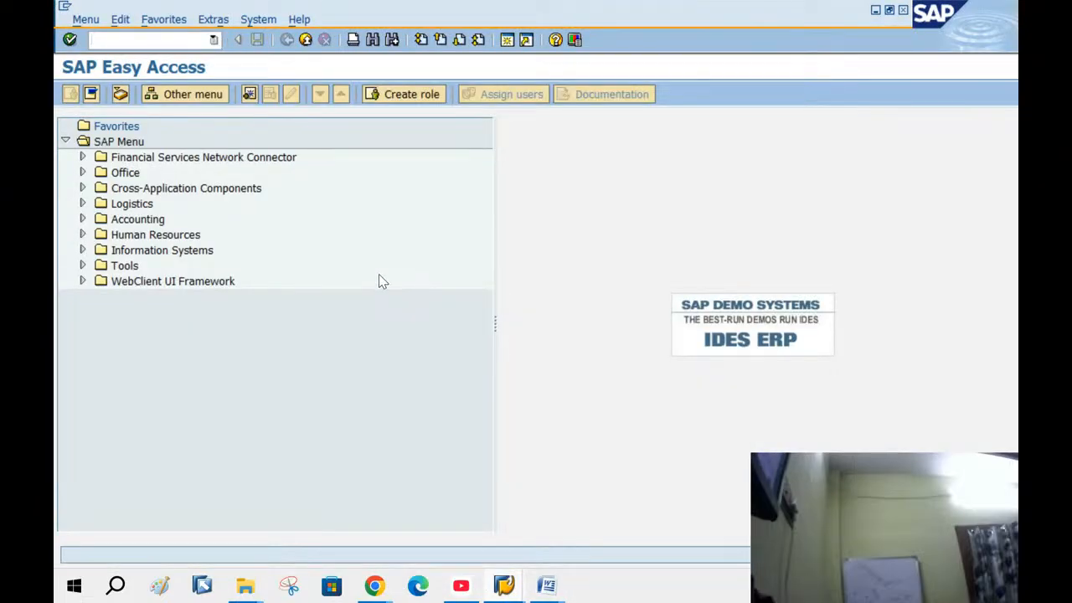
type("SPRO")
key("Return")
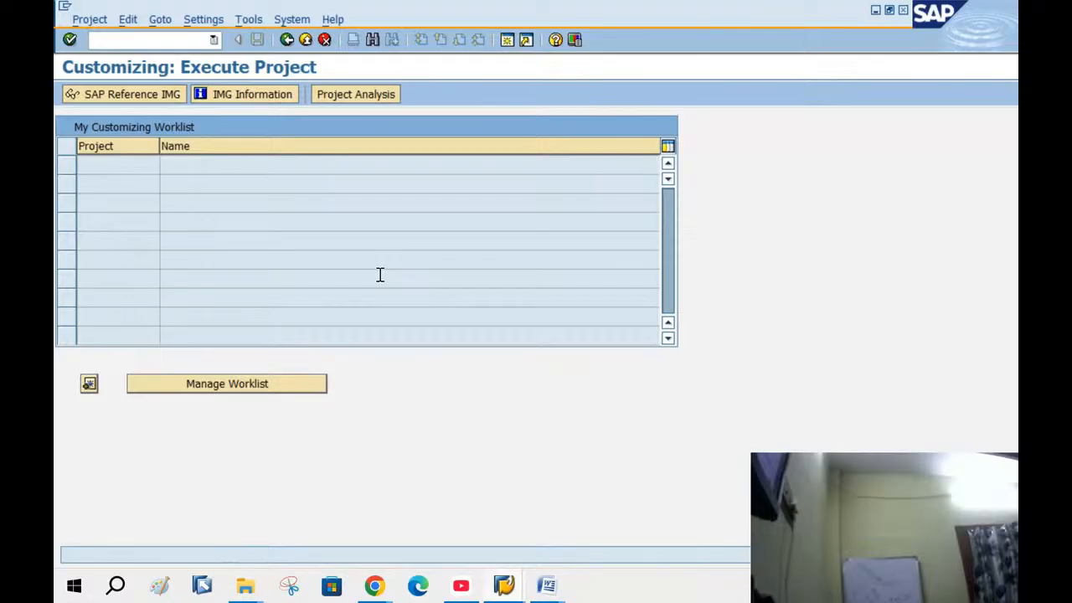
left_click(124, 95)
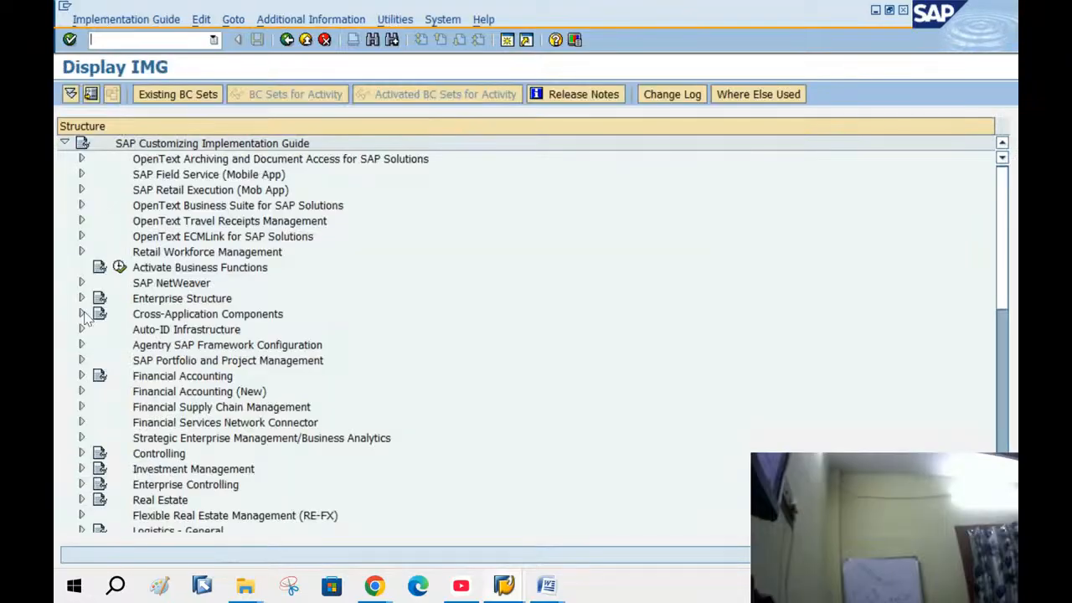
left_click(81, 376)
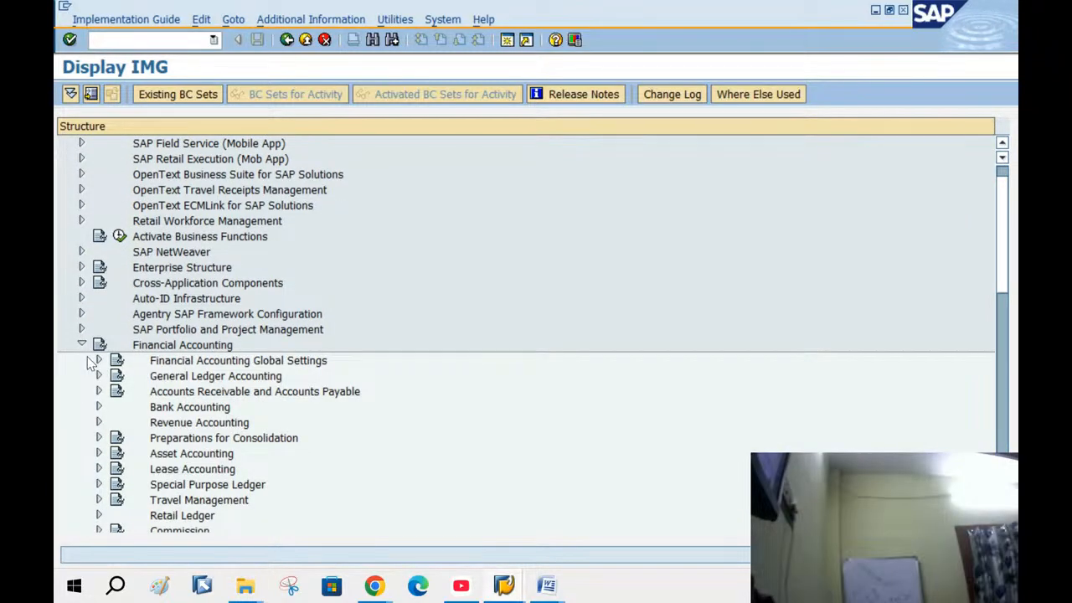
left_click(96, 361)
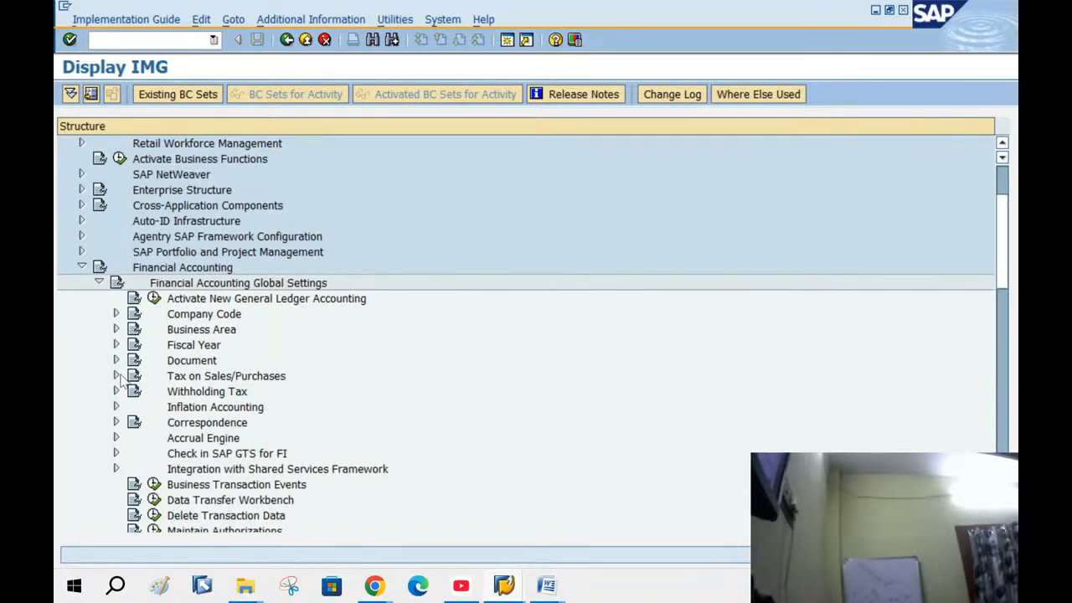
left_click(116, 361)
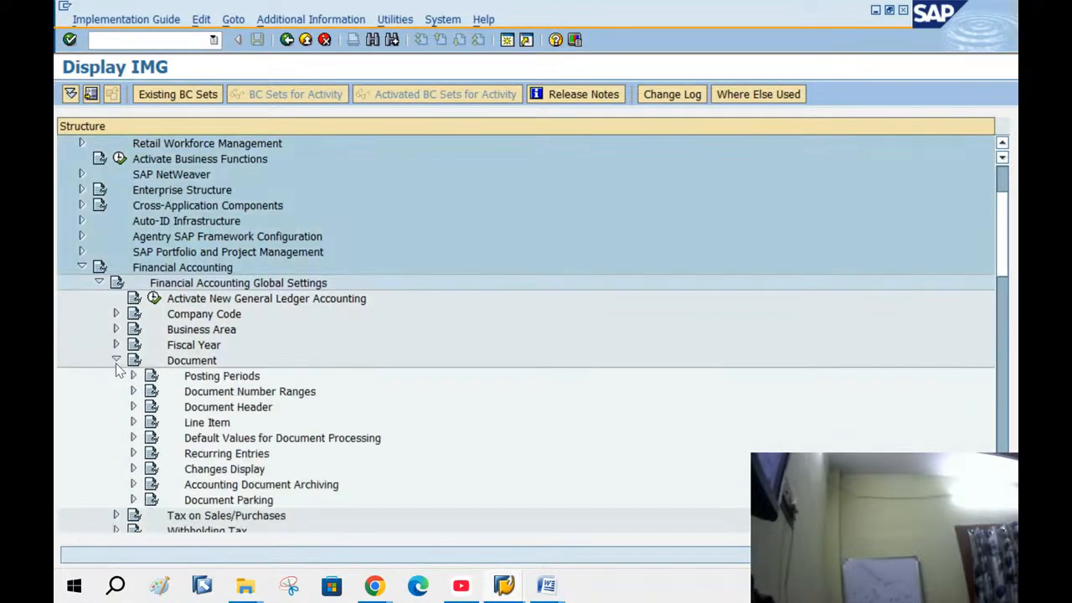
left_click(132, 407)
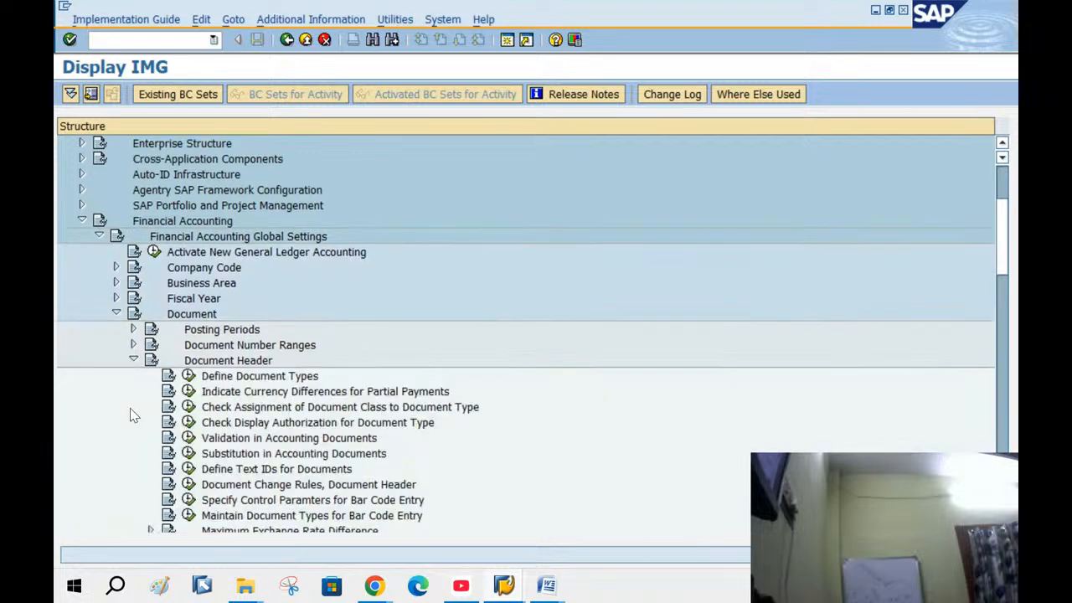
Select Define Document Types and display IMG activity keys beside each entry
left_click(247, 381)
left_click(283, 18)
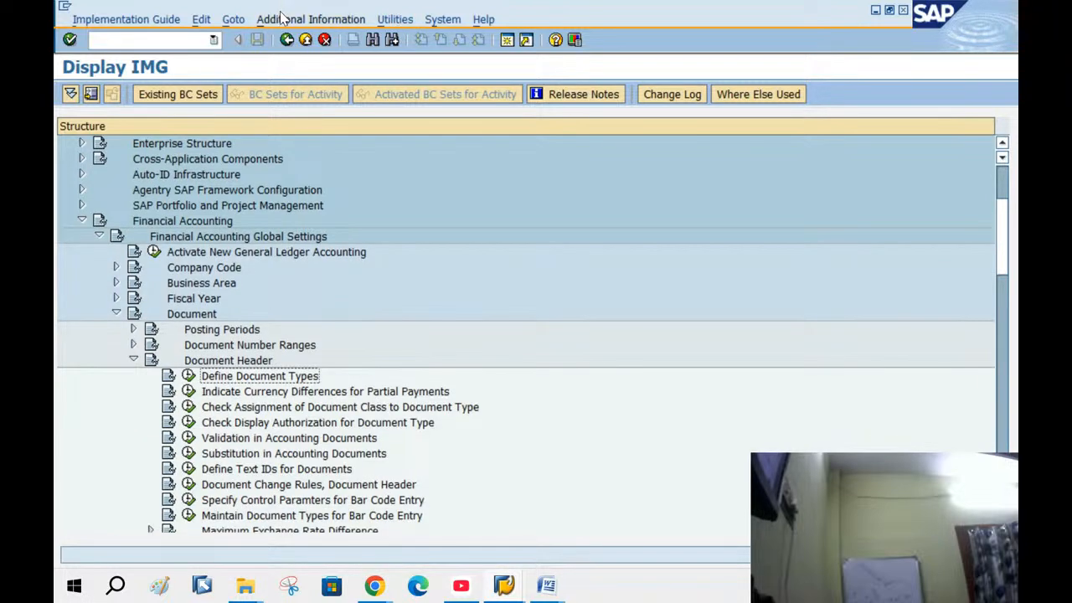
mouse_move(382, 40)
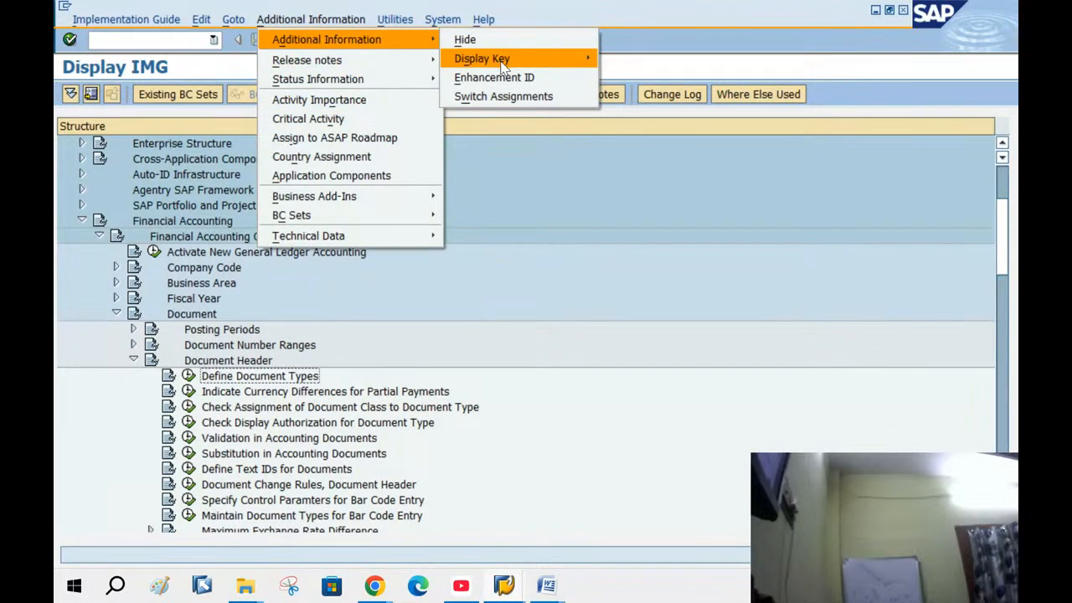
mouse_move(503, 61)
left_click(652, 79)
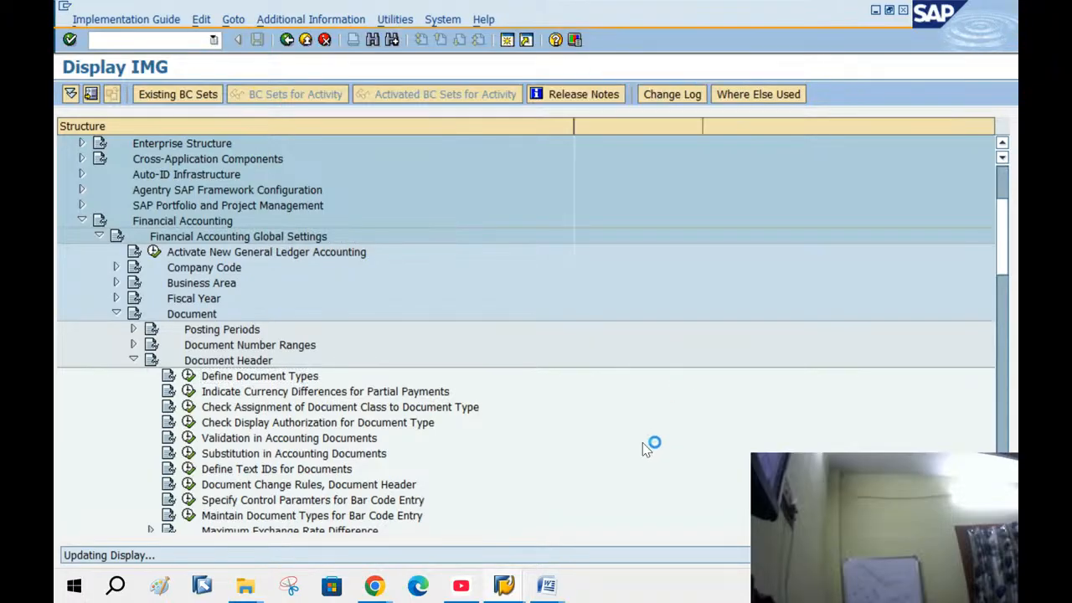
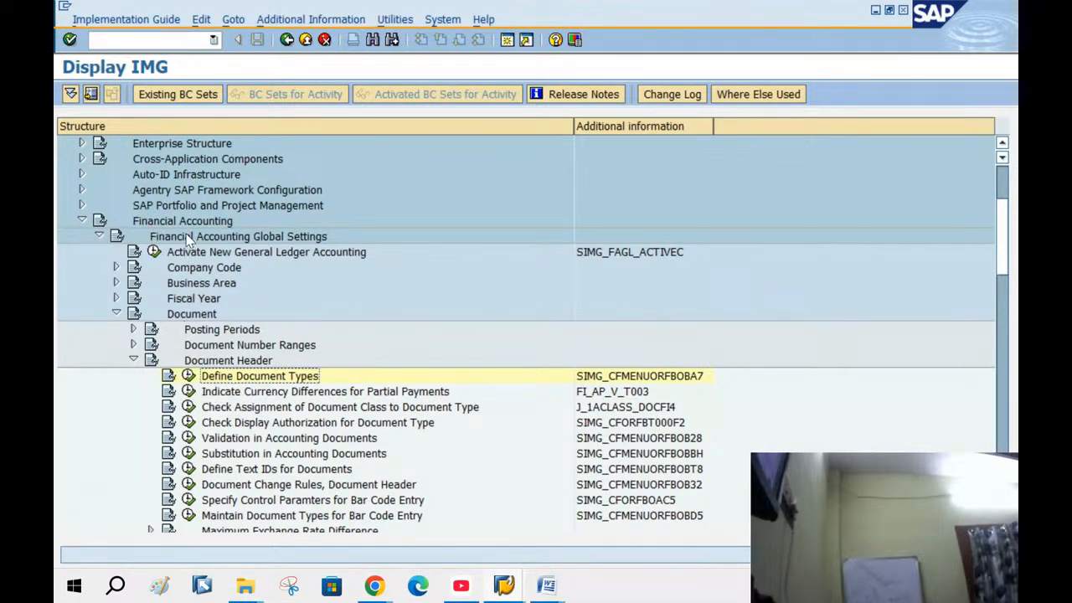
Under Document > Document Header, run Define Document Types to list the 57 document types
left_click(187, 320)
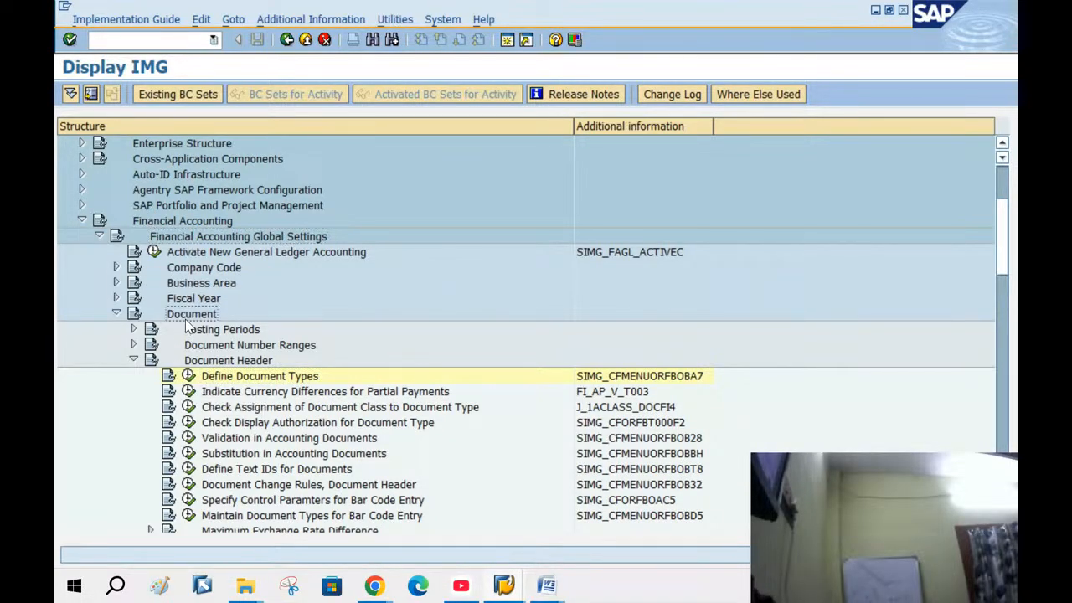
left_click(225, 364)
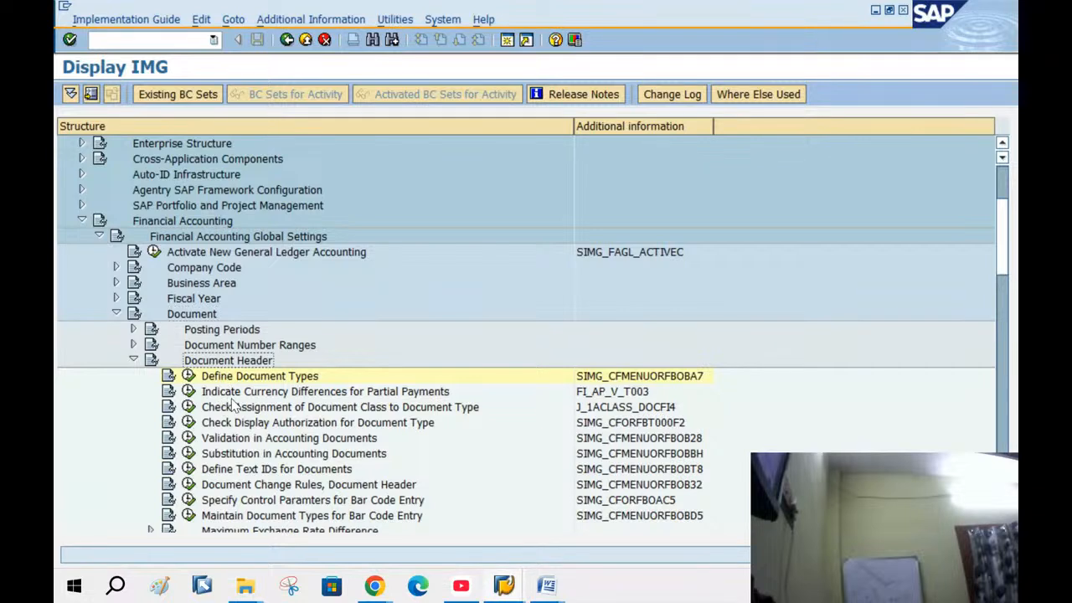
left_click(188, 377)
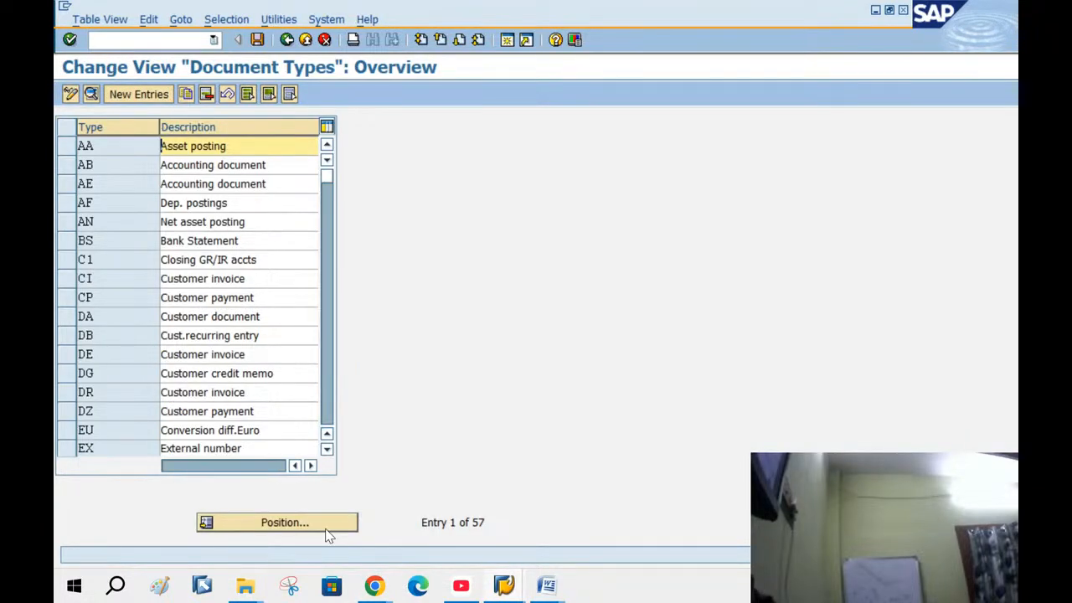
Locate document type RV (Billing doc.transfer) and open the intervals of its number range 14
left_click(328, 528)
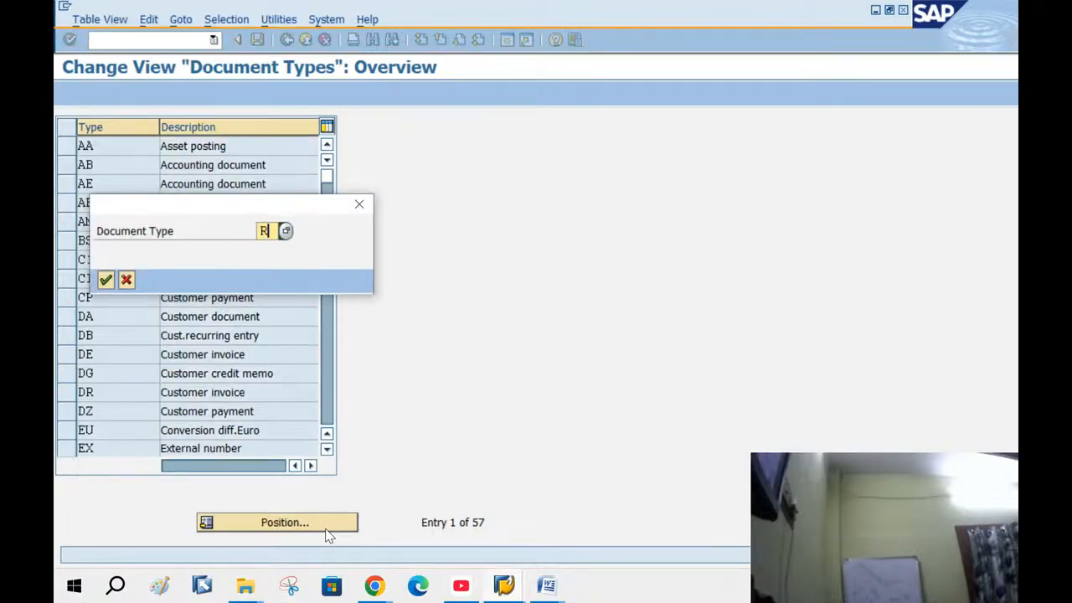
key("Return")
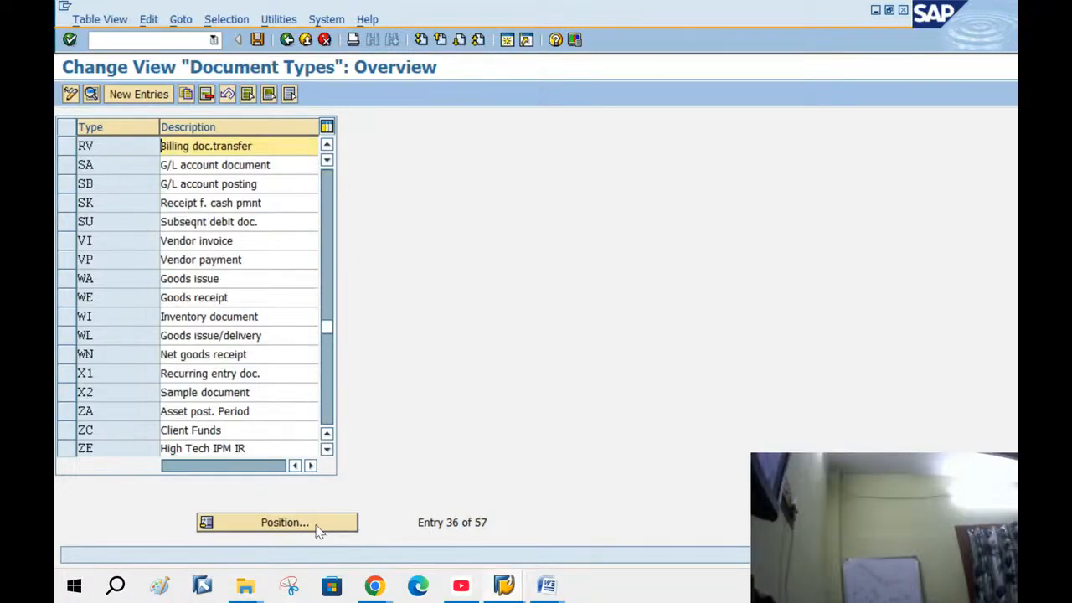
double_click(249, 146)
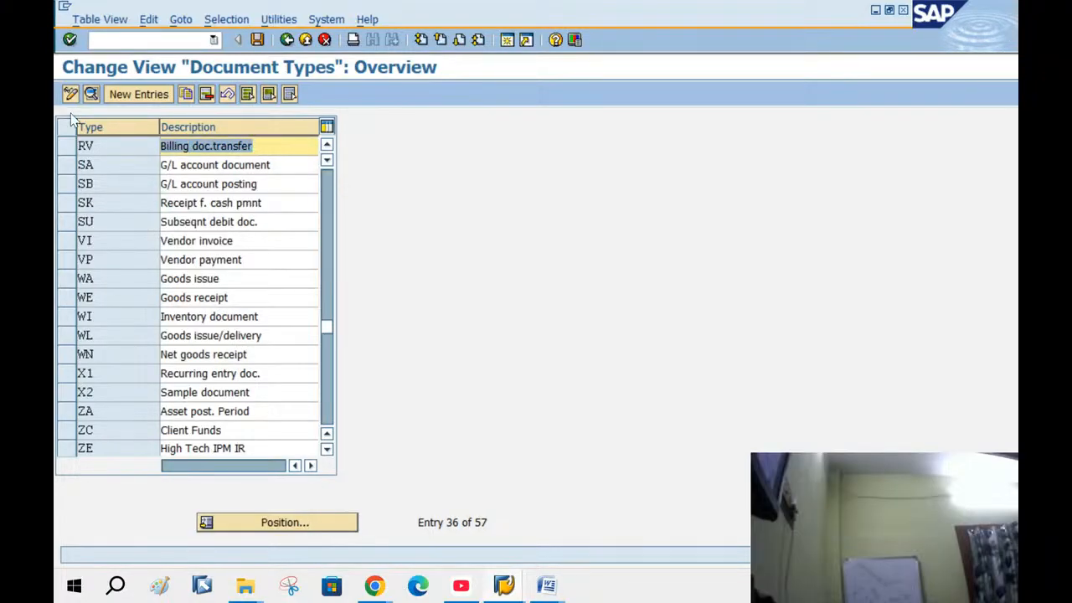
double_click(207, 148)
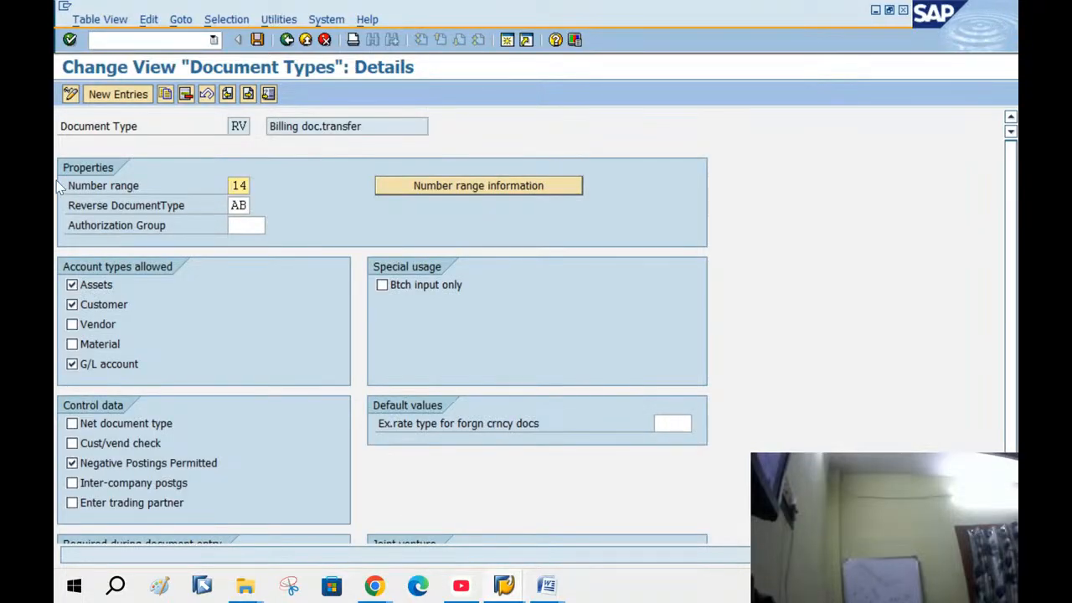
left_click(106, 188)
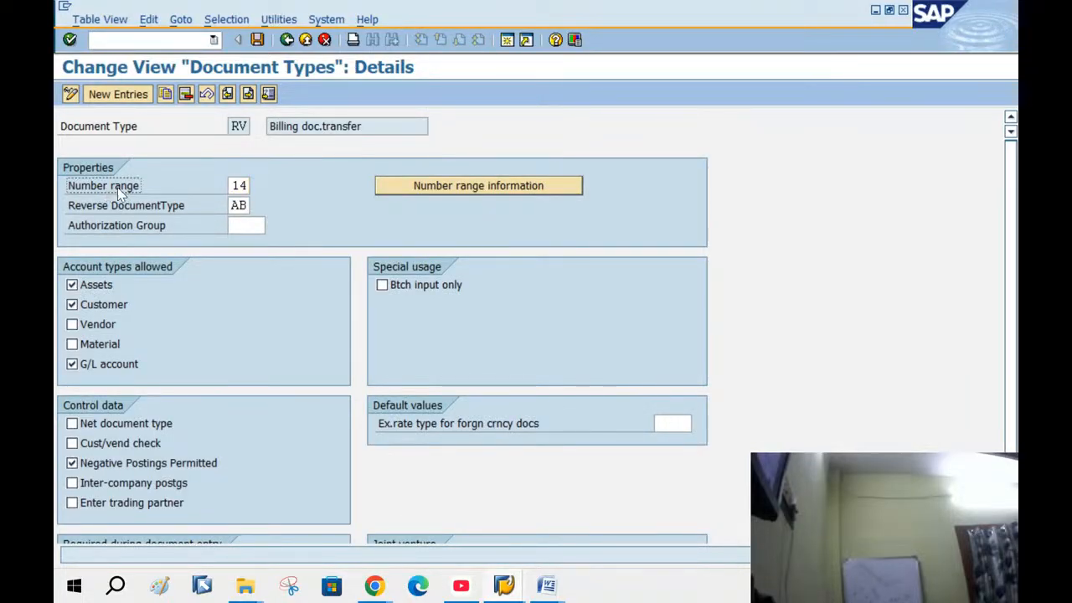
double_click(237, 187)
left_click(435, 188)
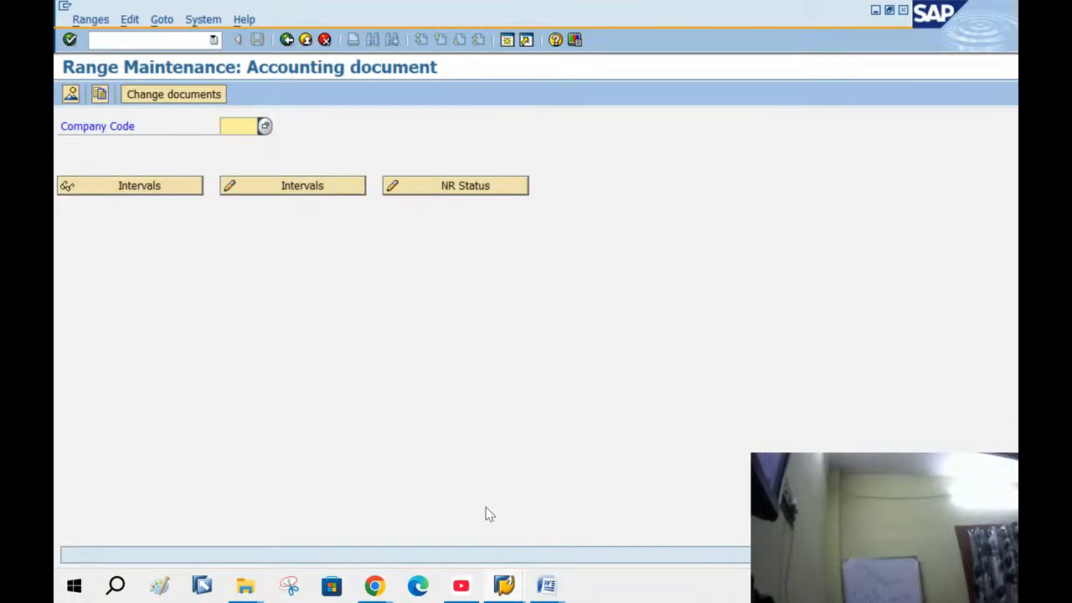
For company code BANG, add interval 14 for year 2025 from 14000 to 14999
type("BANG")
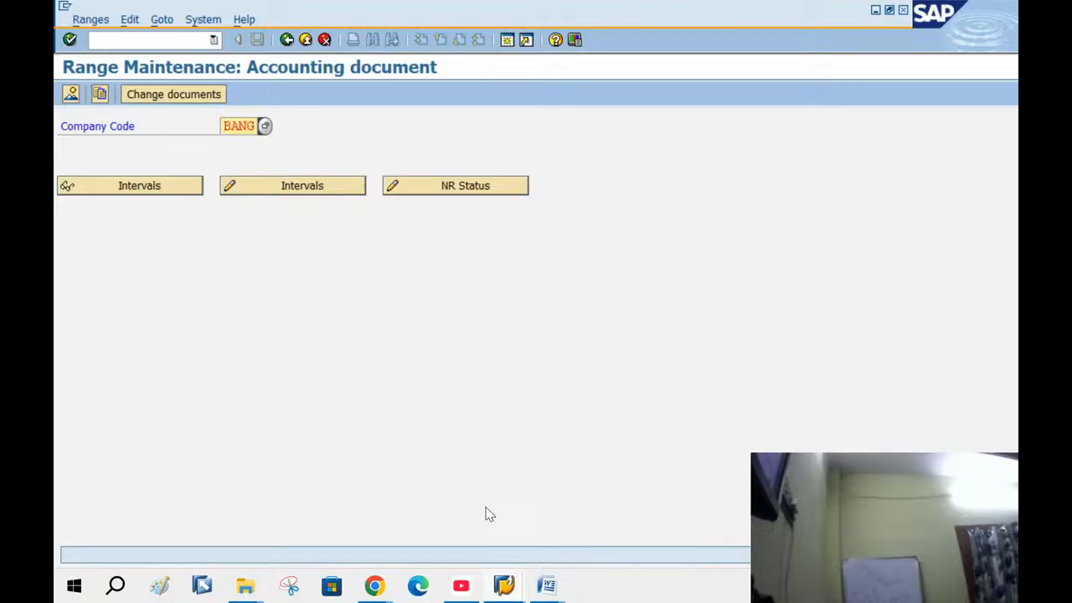
left_click(325, 192)
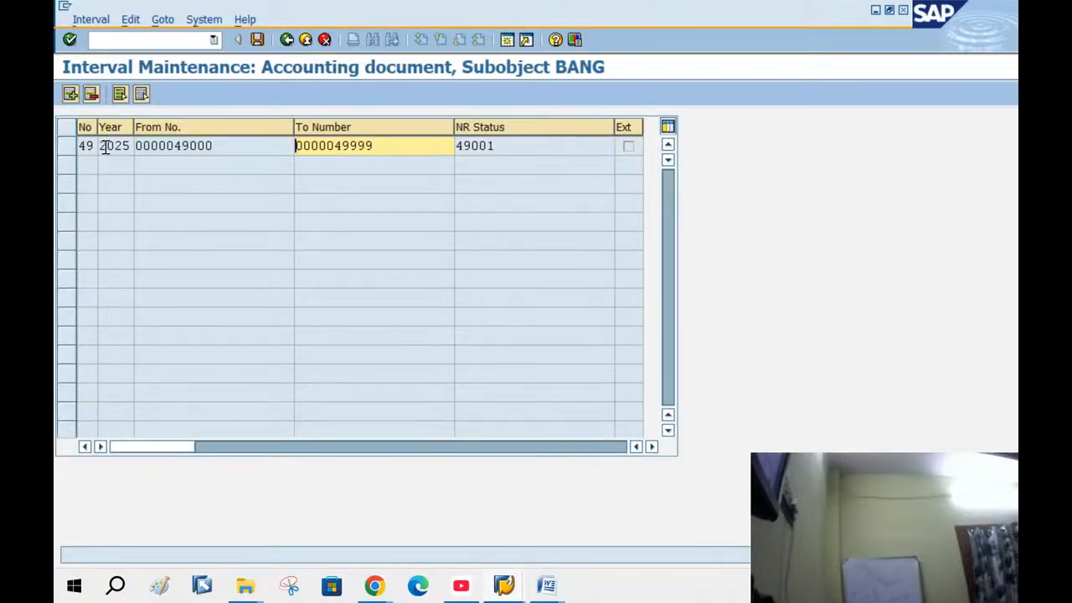
left_click(70, 95)
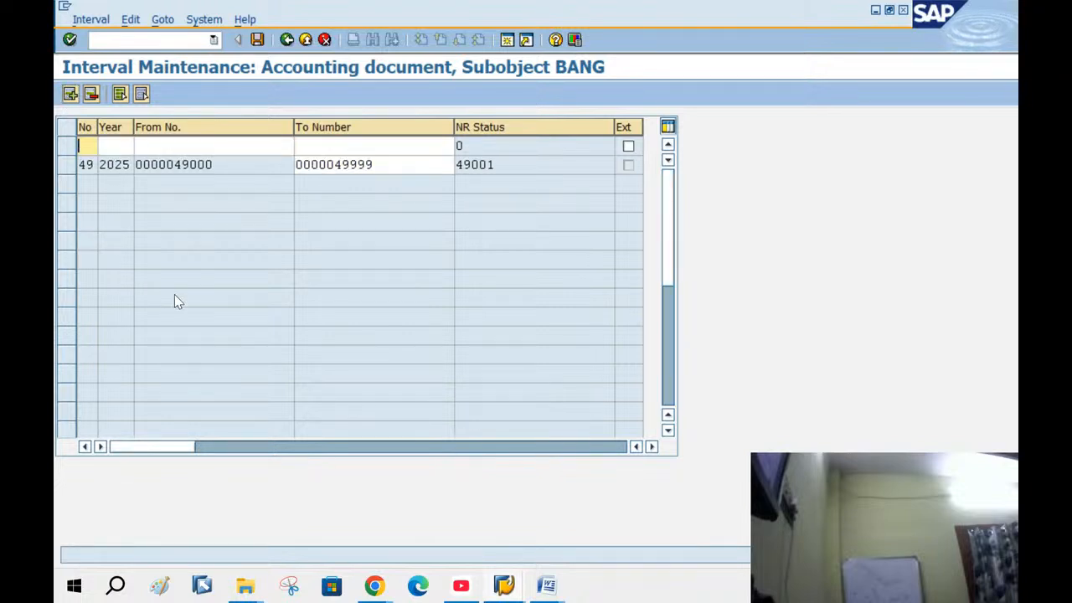
type("14")
key("Tab")
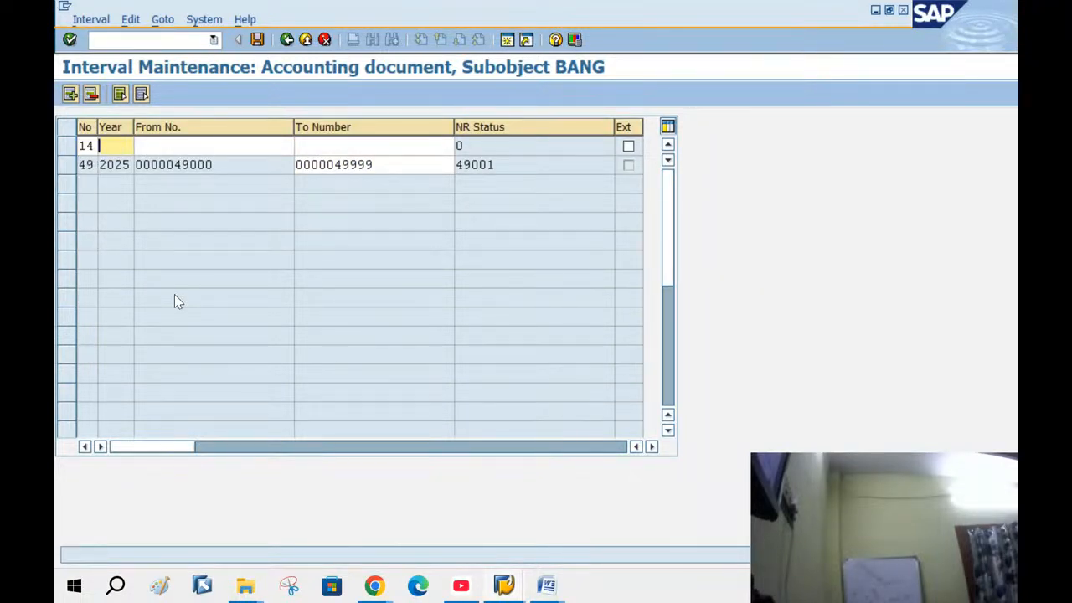
type("2025")
key("Tab")
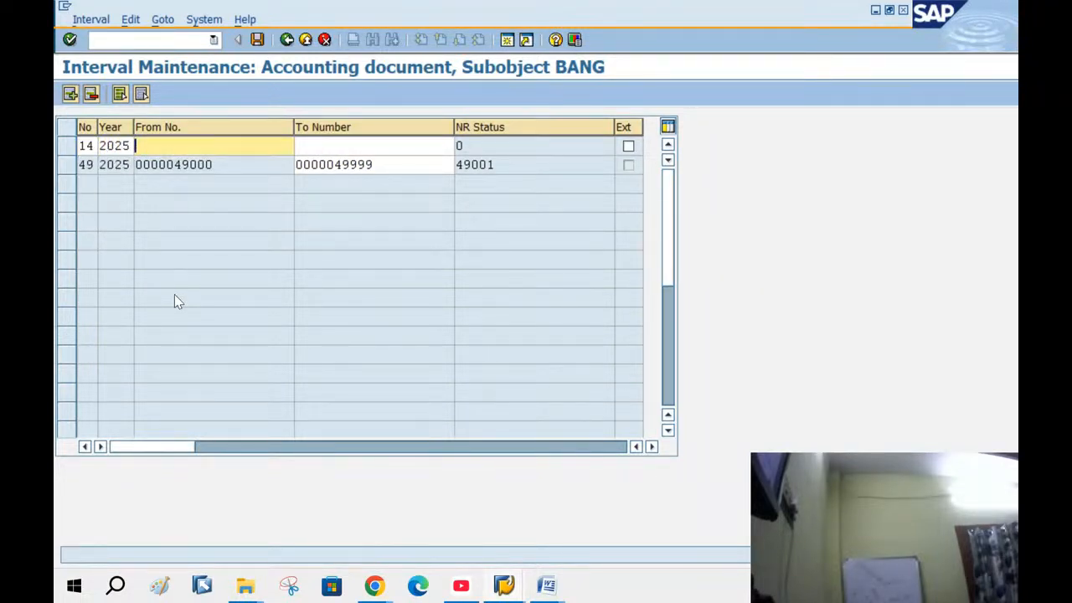
type("14")
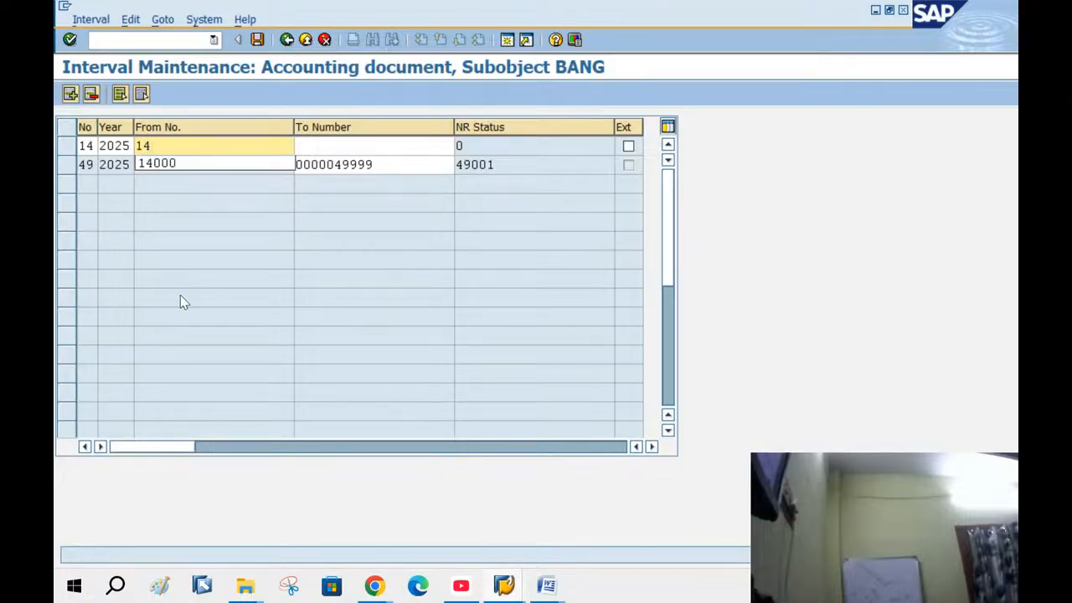
type("000")
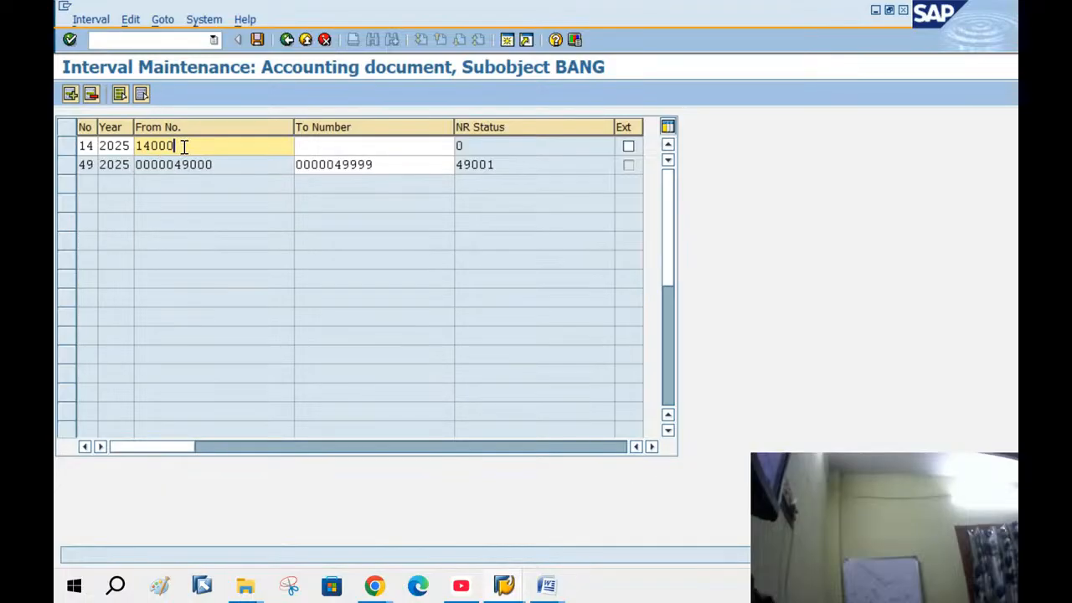
left_click(354, 147)
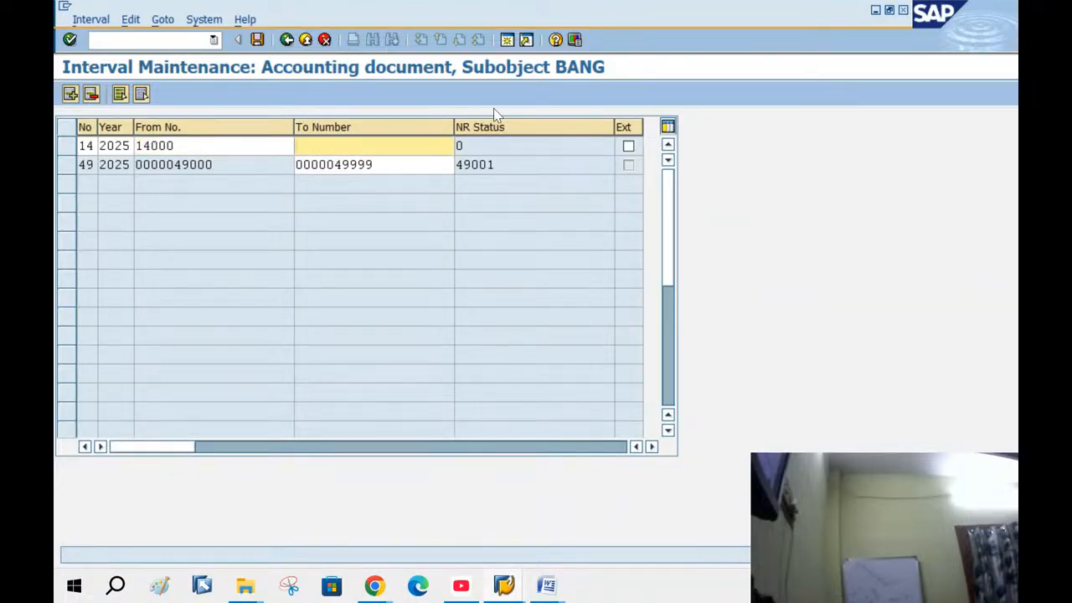
type("14999")
key("Return")
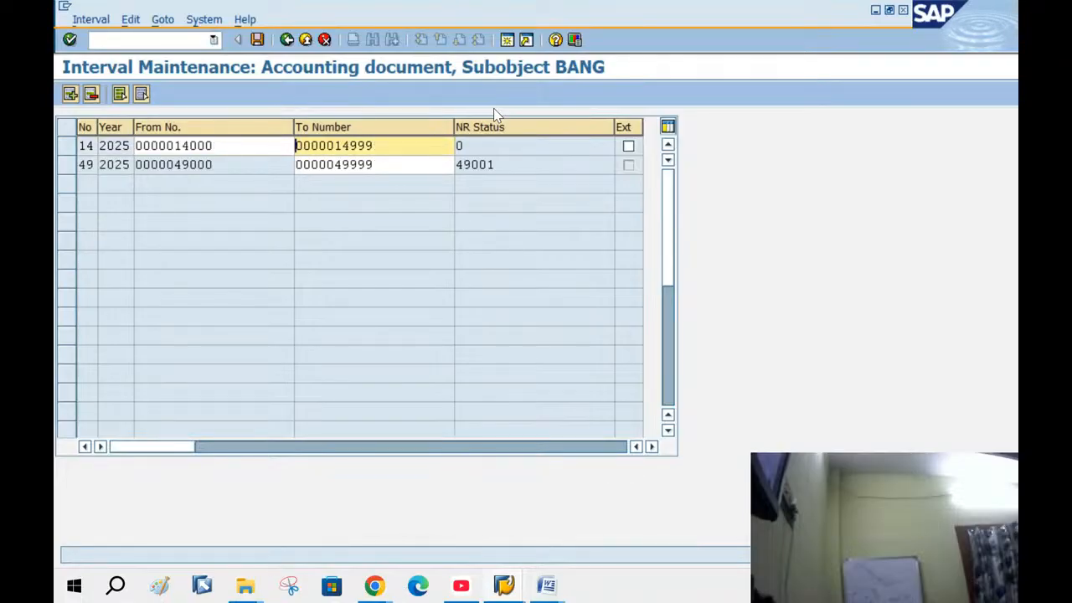
Save the new interval and go back to document type RV's details
key("ctrl+s")
key("Return")
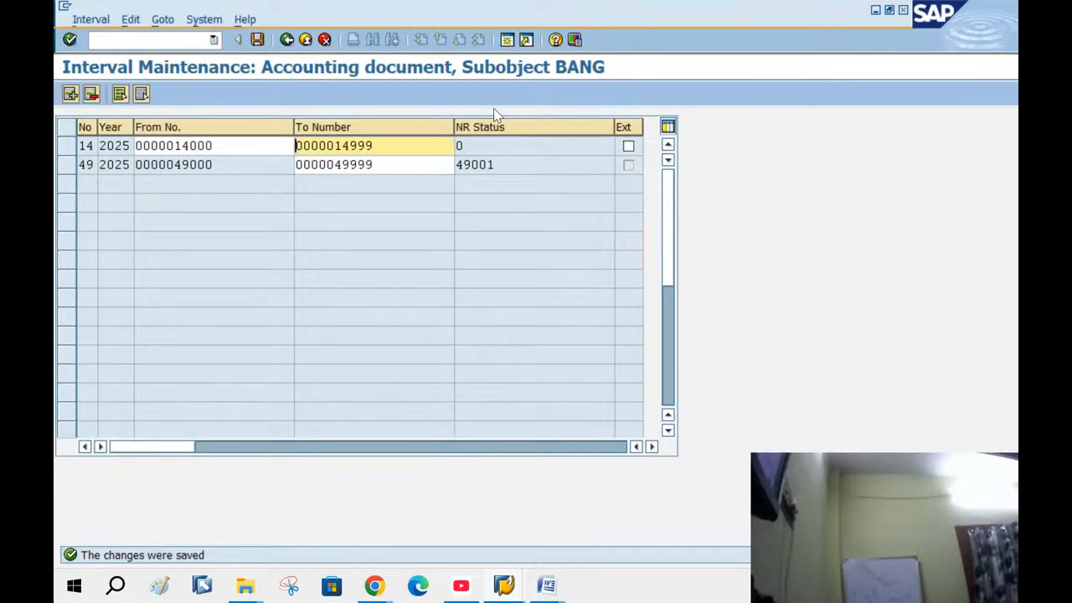
left_click(289, 40)
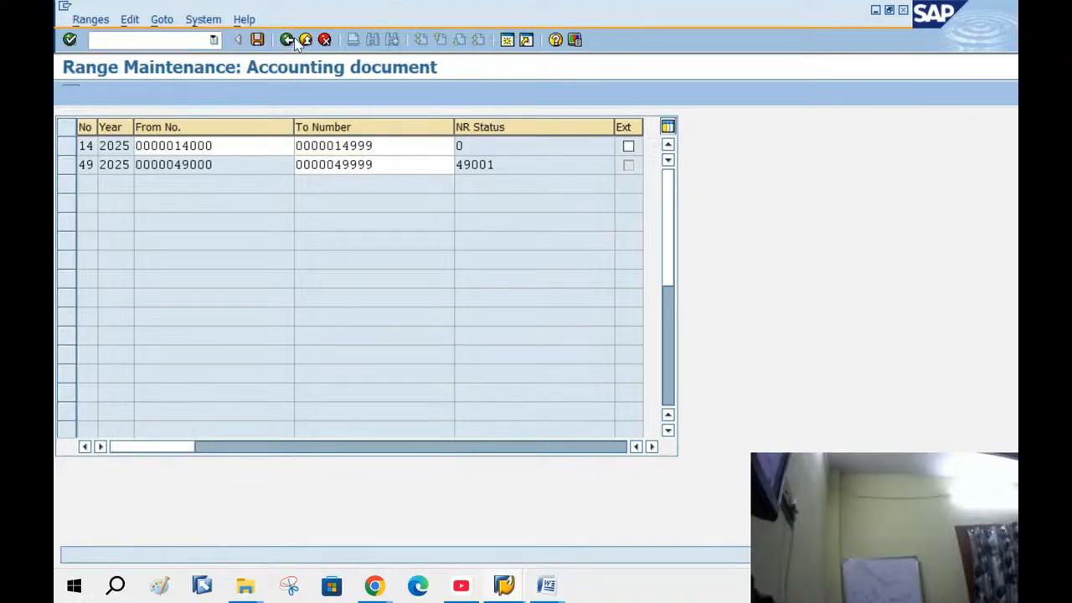
left_click(287, 40)
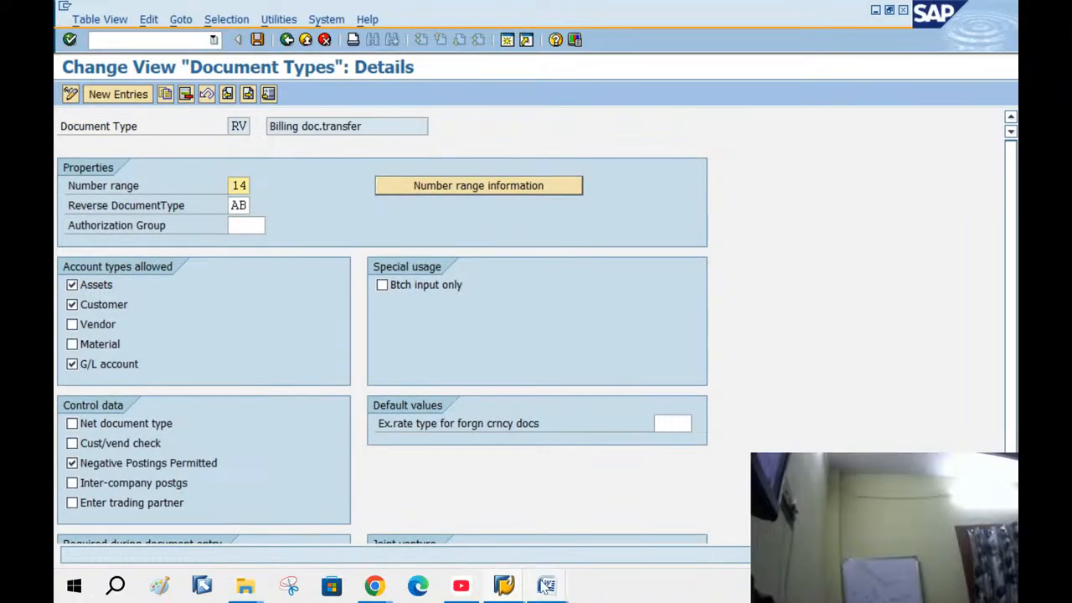
Review the Intervals instructions in the Word consultant notes, then close Word
mouse_move(546, 586)
left_click(614, 523)
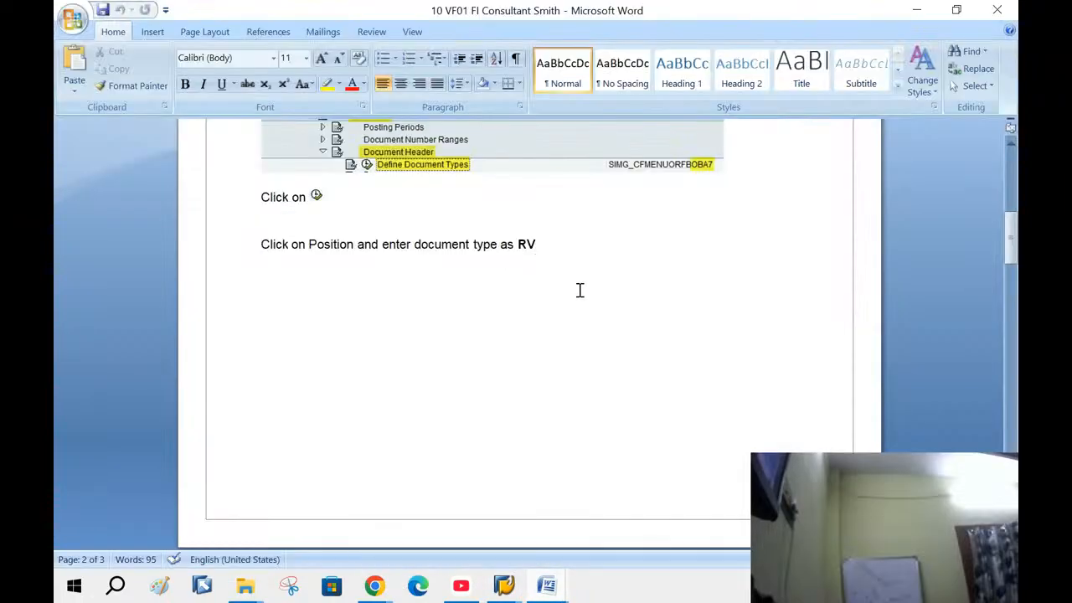
scroll(660, 352, "down", 10)
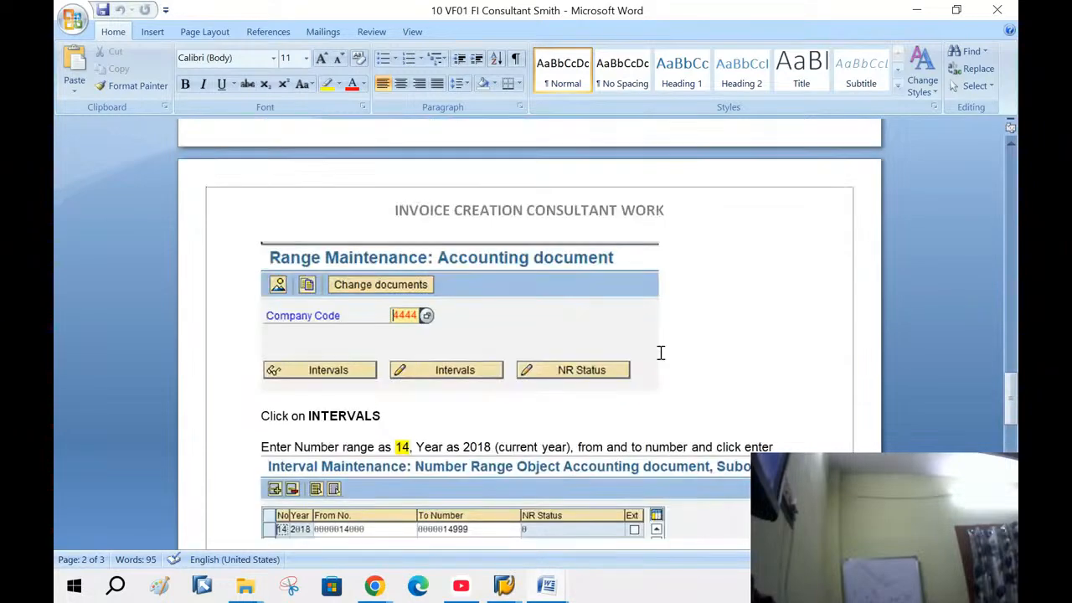
scroll(660, 352, "down", 3)
scroll(658, 353, "down", 5)
scroll(658, 353, "up", 4)
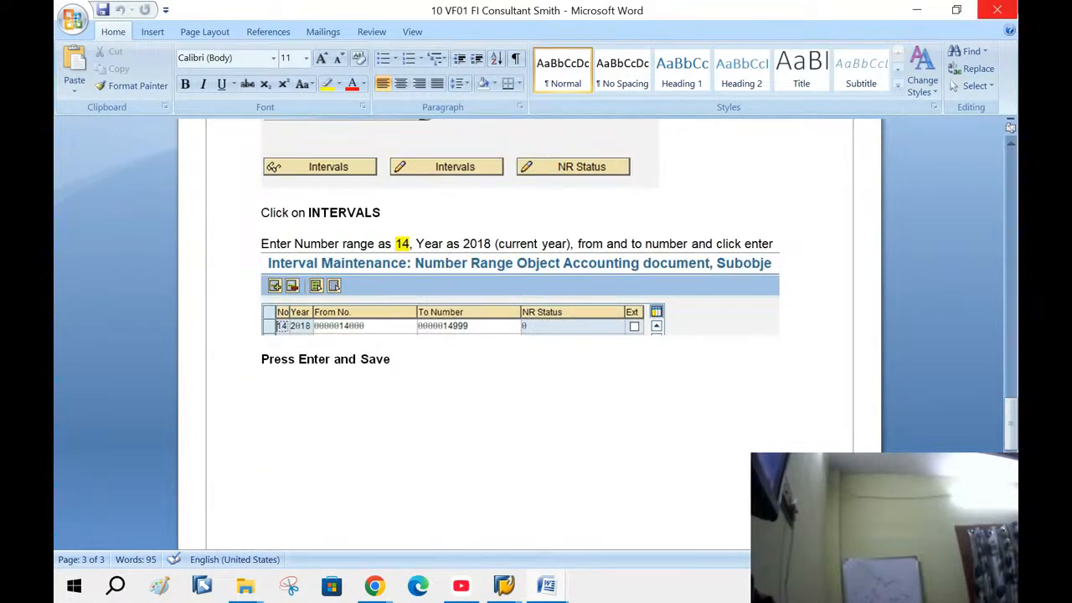
left_click(1010, 8)
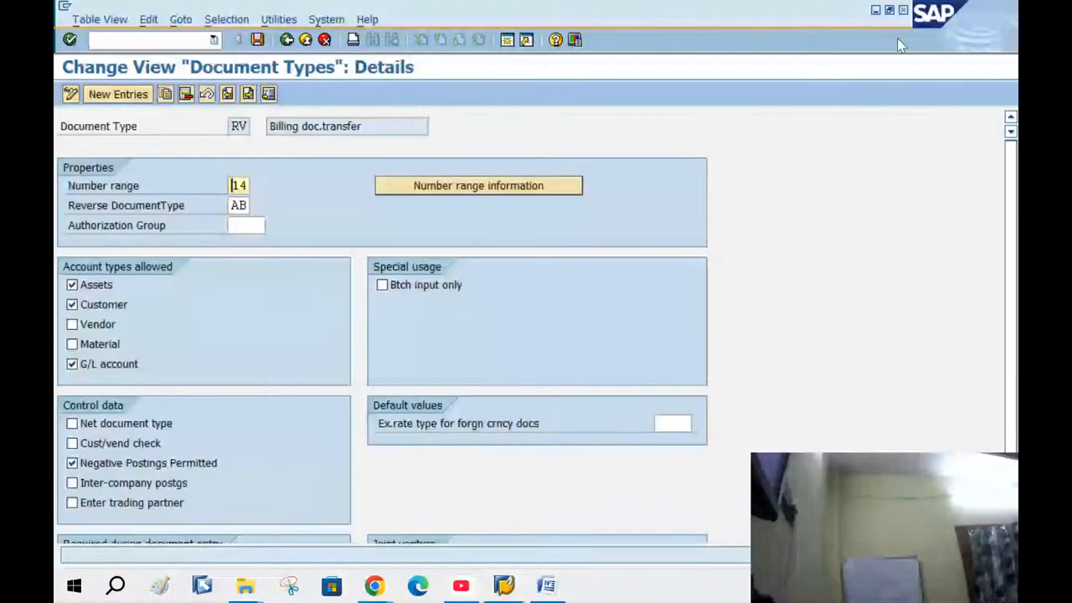
Return to the SAP menu and create and save the invoice for the delivery with VF01
left_click(287, 40)
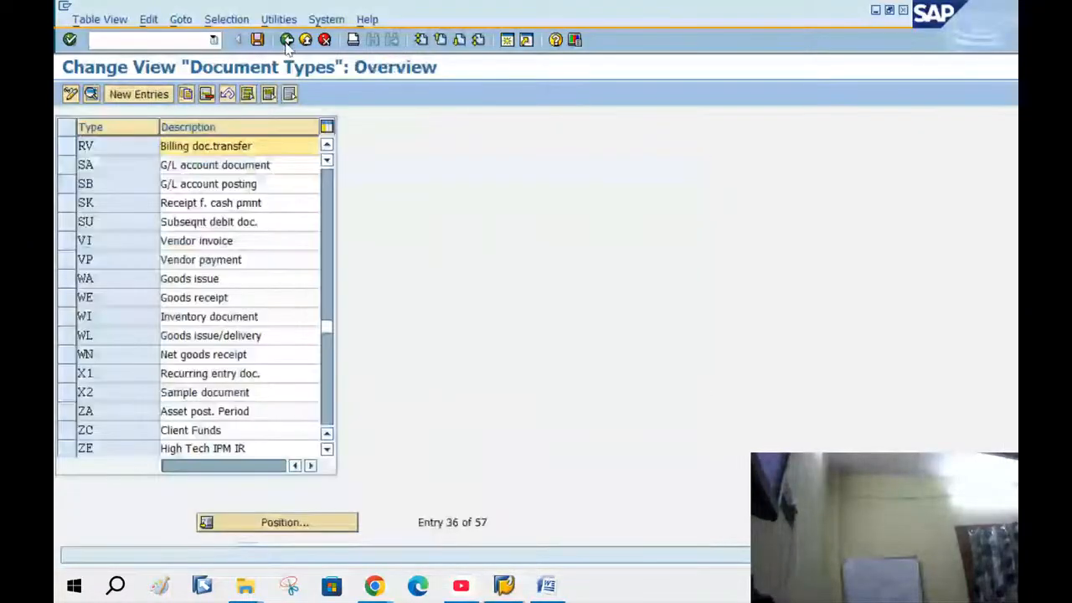
left_click(287, 42)
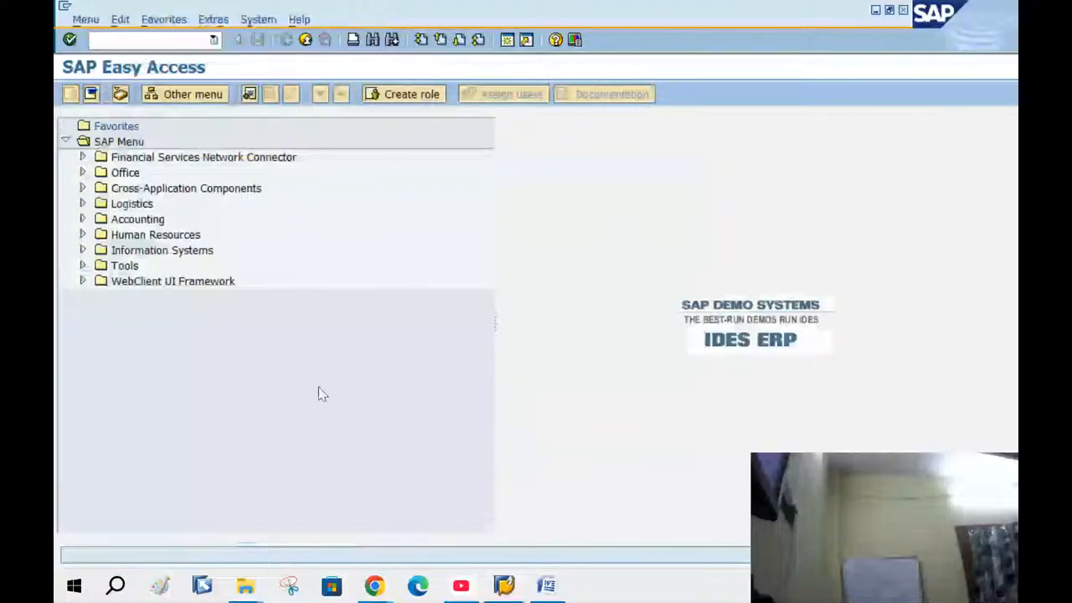
type("VF01")
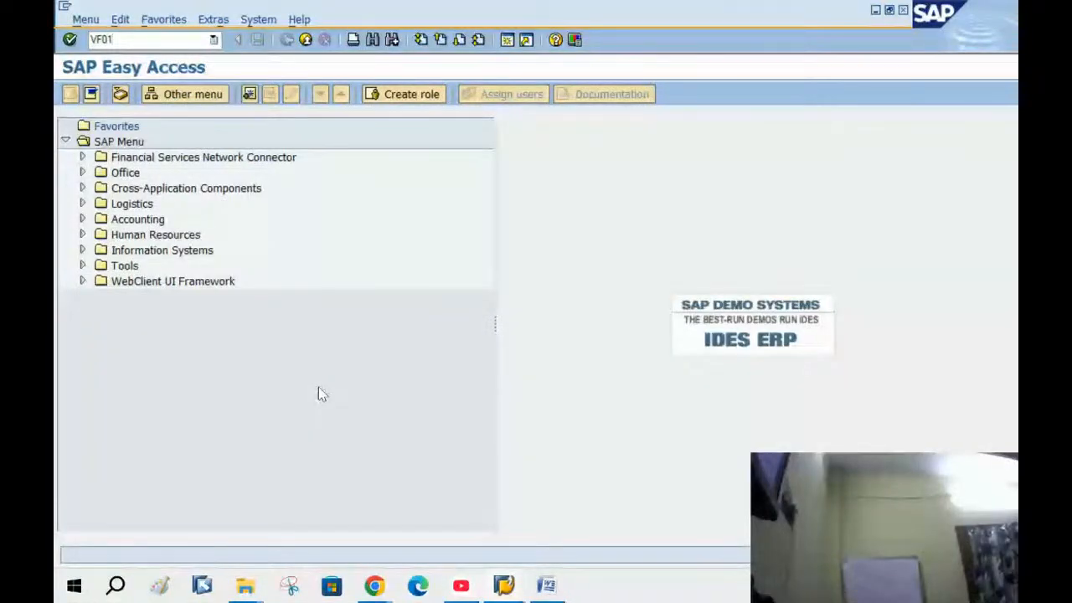
key("Return")
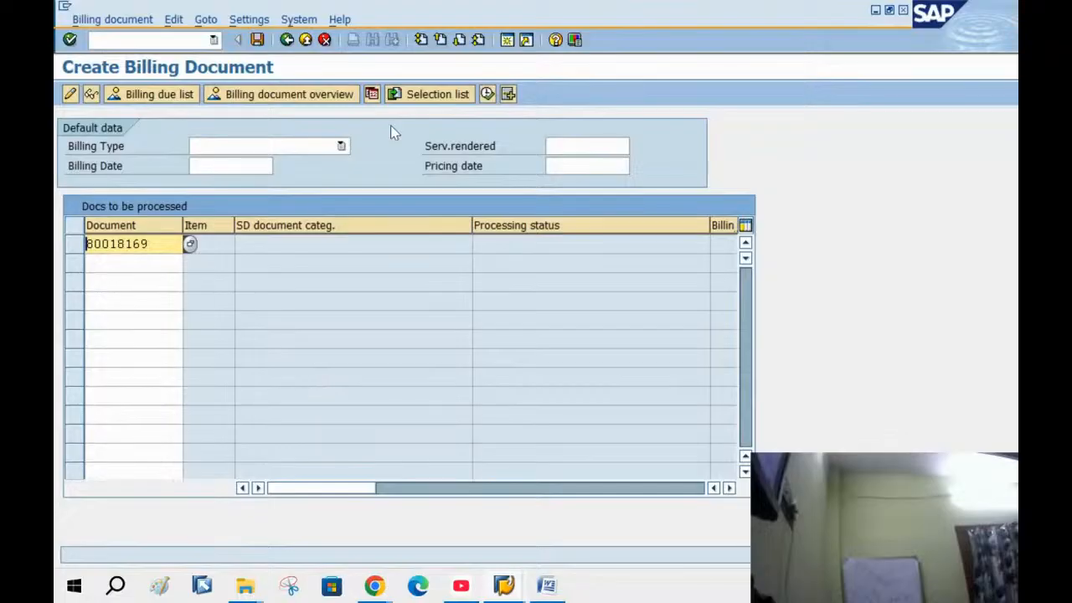
left_click(489, 96)
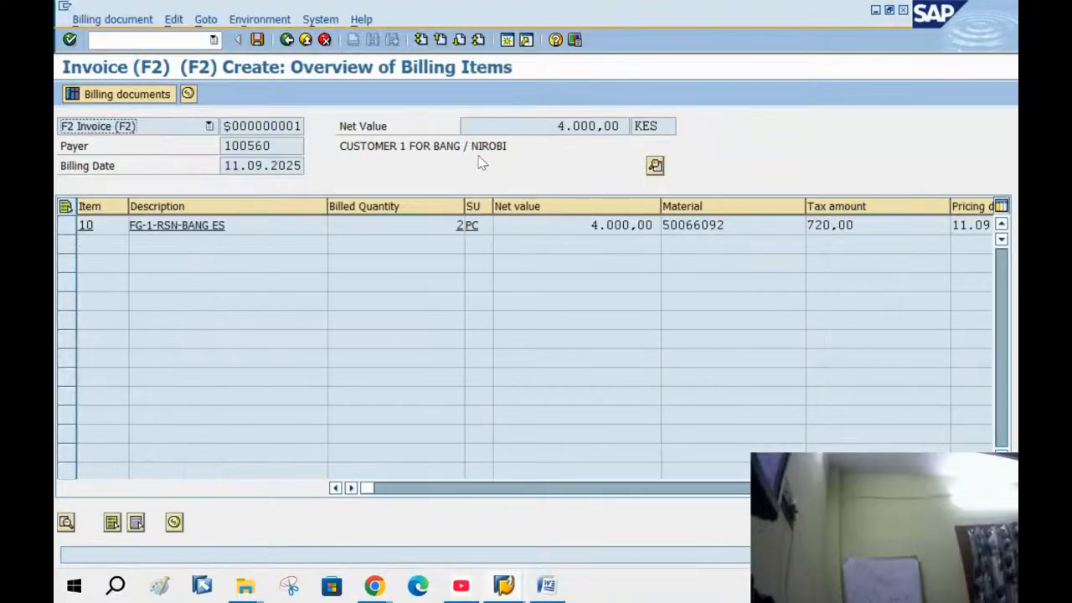
left_click(258, 39)
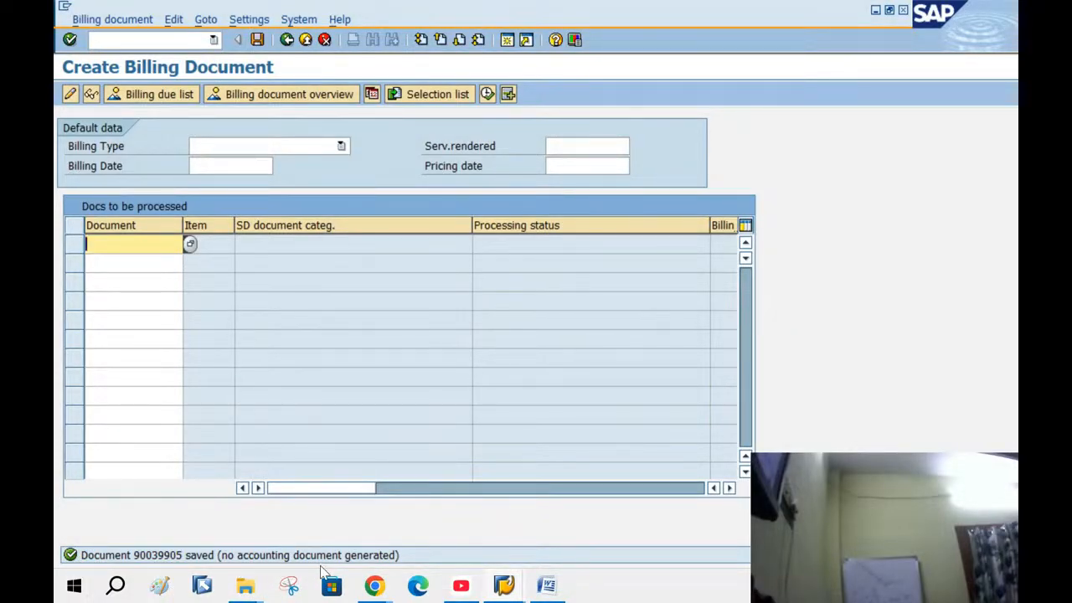
Open the saved invoice in change mode from the Billing document menu
left_click(109, 19)
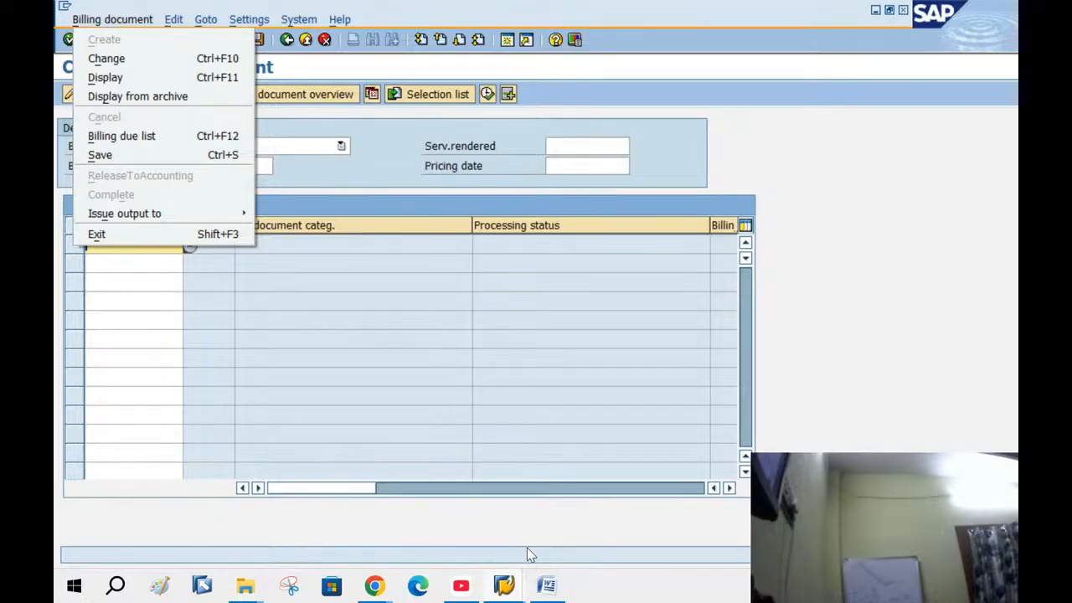
left_click(644, 309)
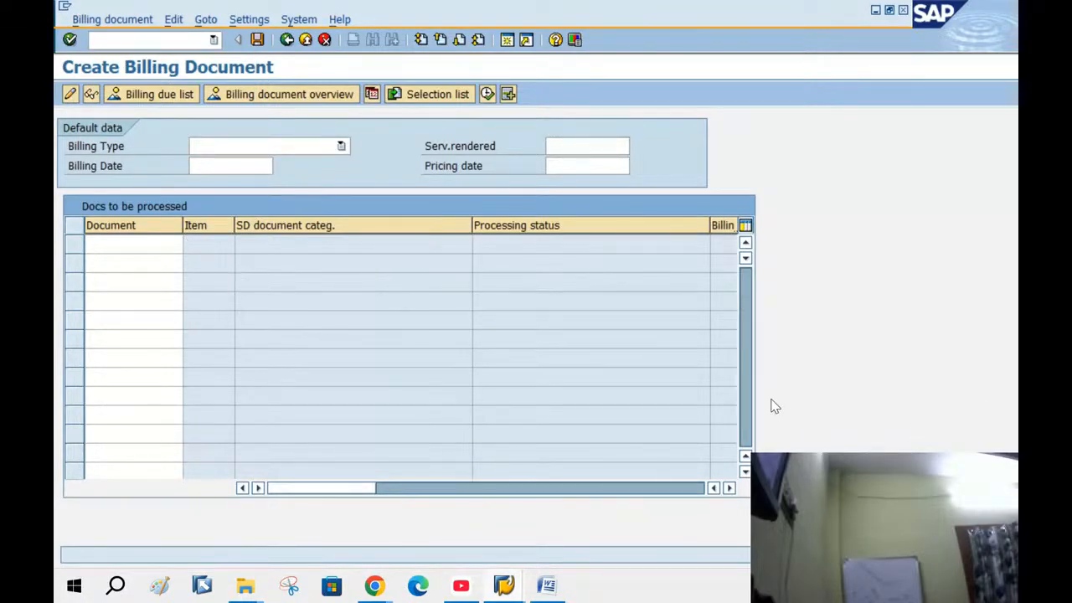
left_click(109, 20)
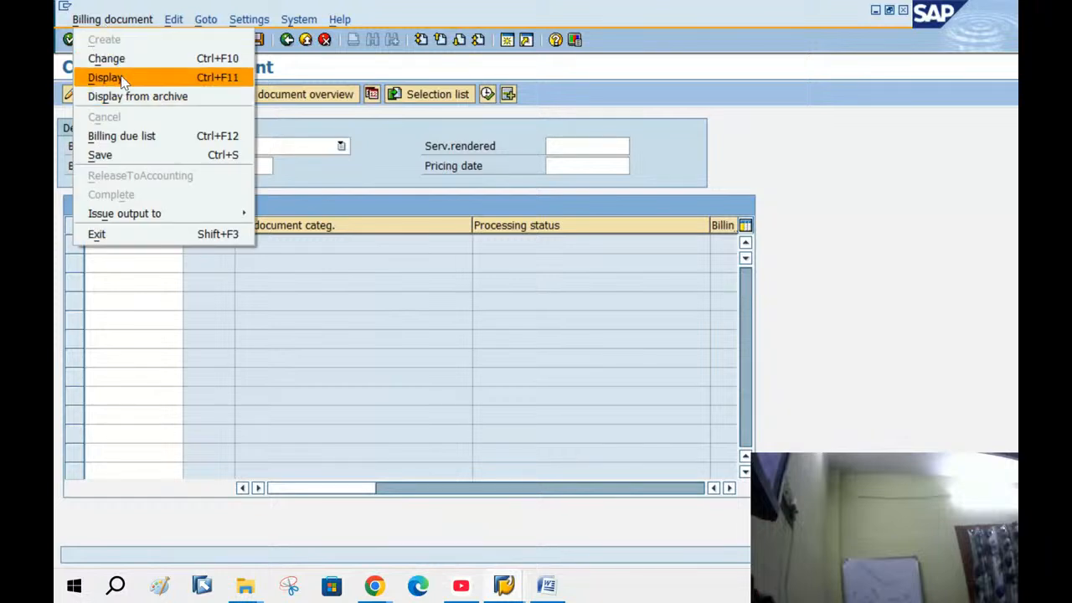
left_click(108, 59)
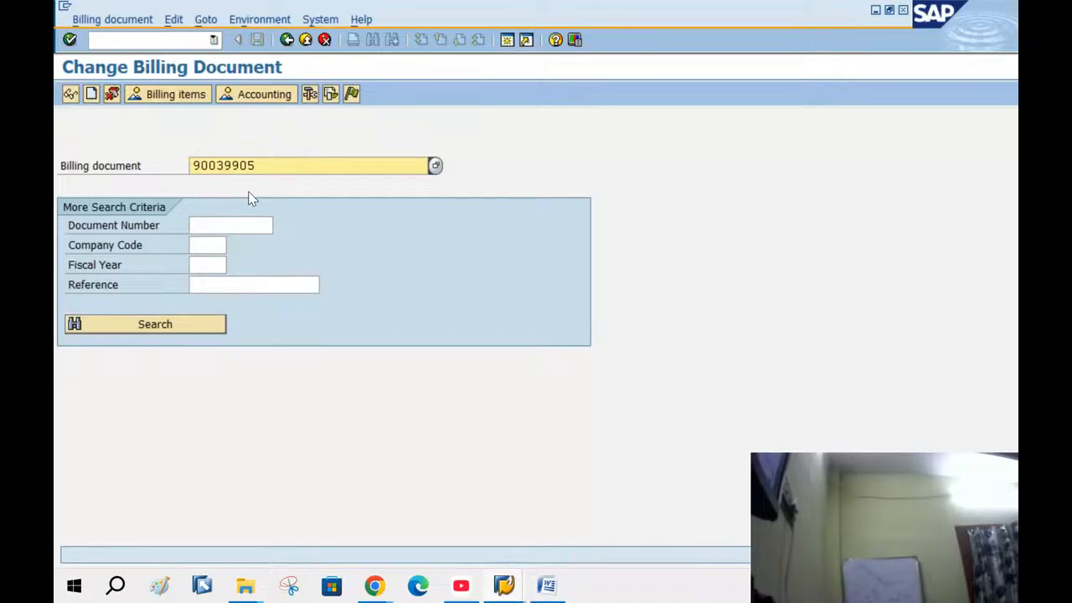
Release the invoice to accounting, hit the account 400000 tax error, and start a new session
left_click(101, 21)
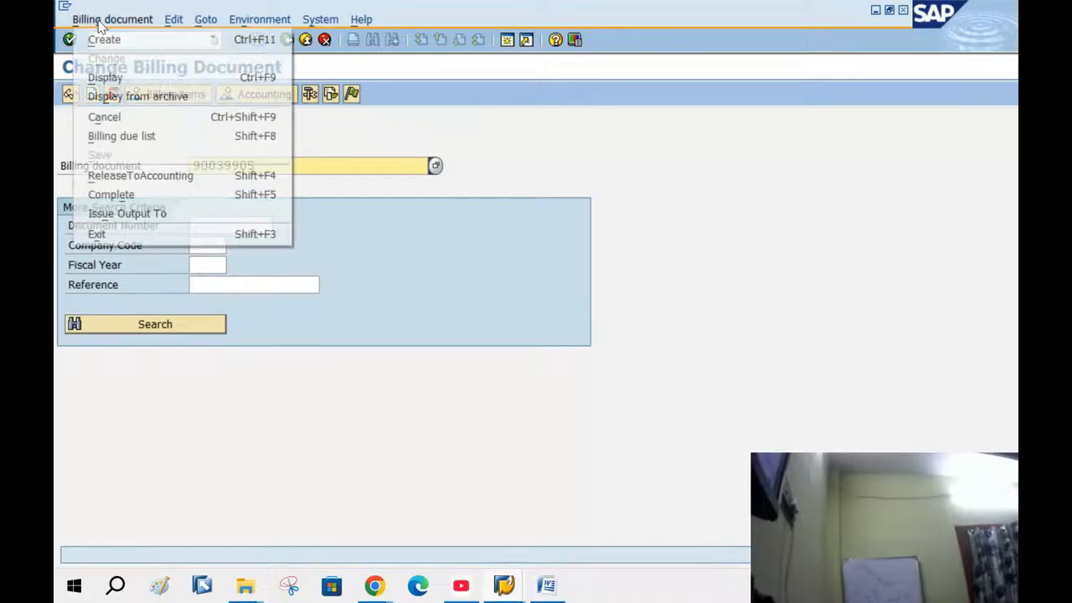
left_click(130, 175)
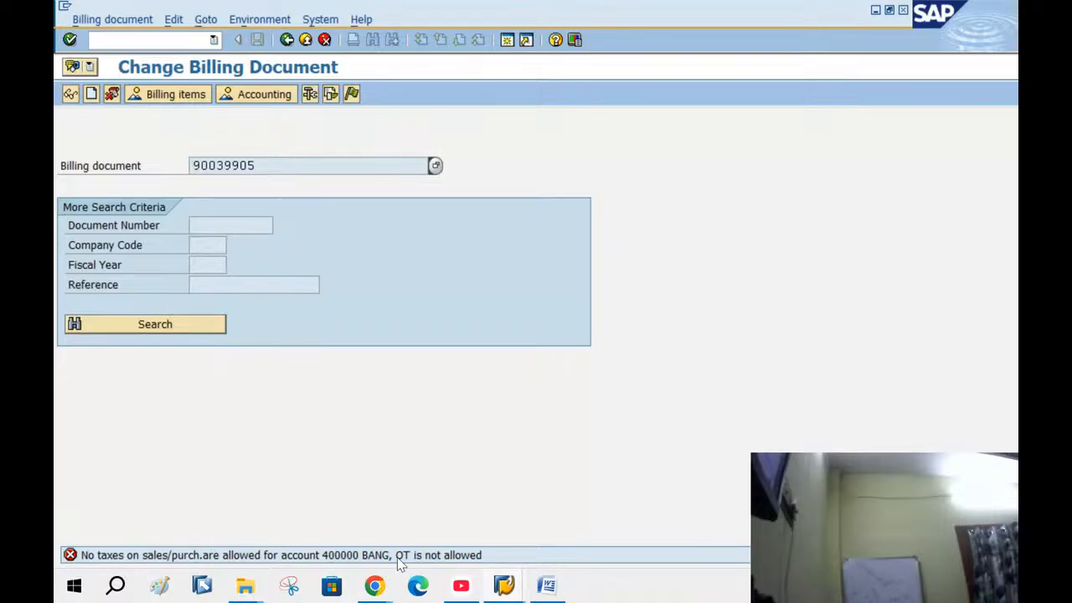
left_click(525, 39)
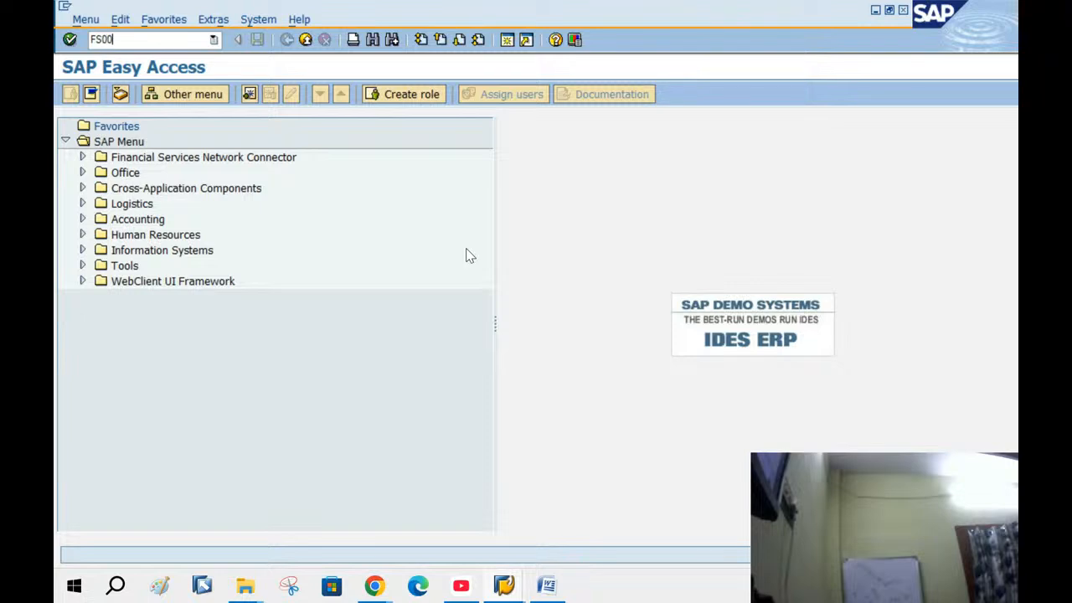
In FS00, set account 400000 to tax category * with posting without tax allowed, and save
key("Return")
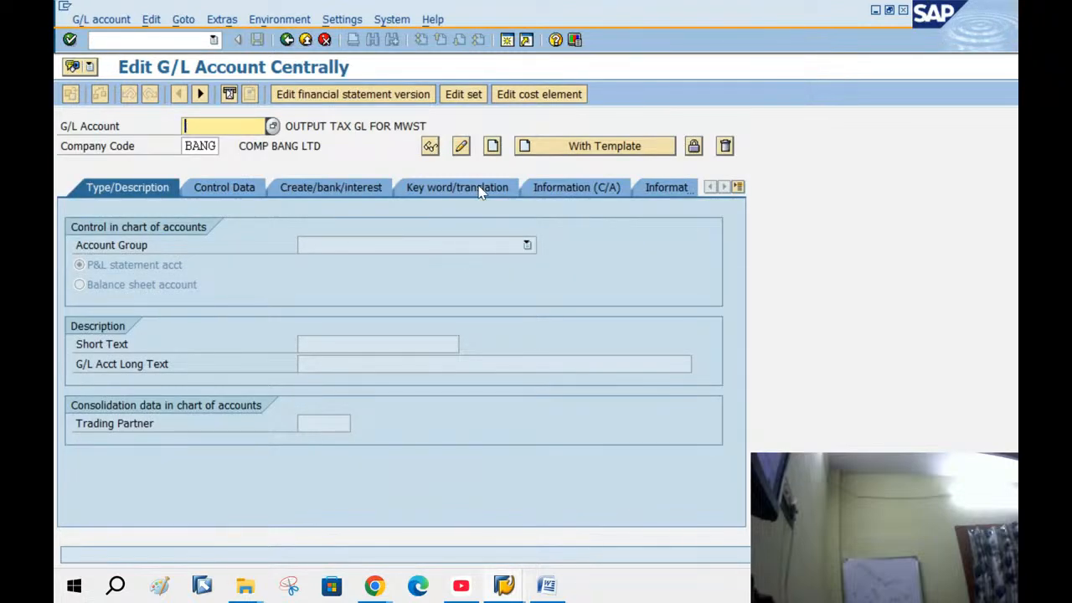
type("400000")
left_click(461, 148)
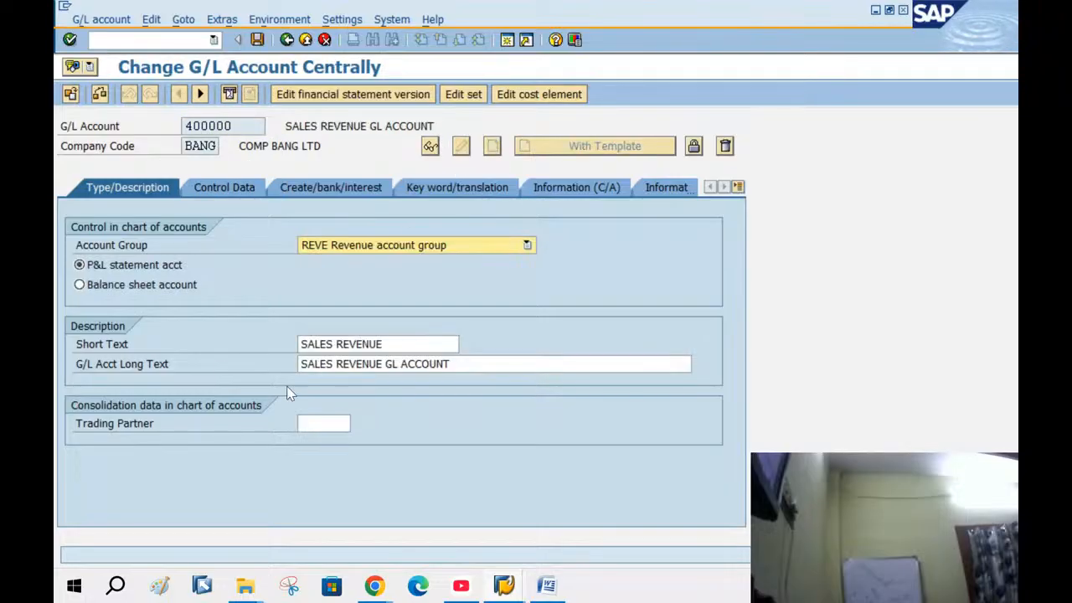
left_click(226, 189)
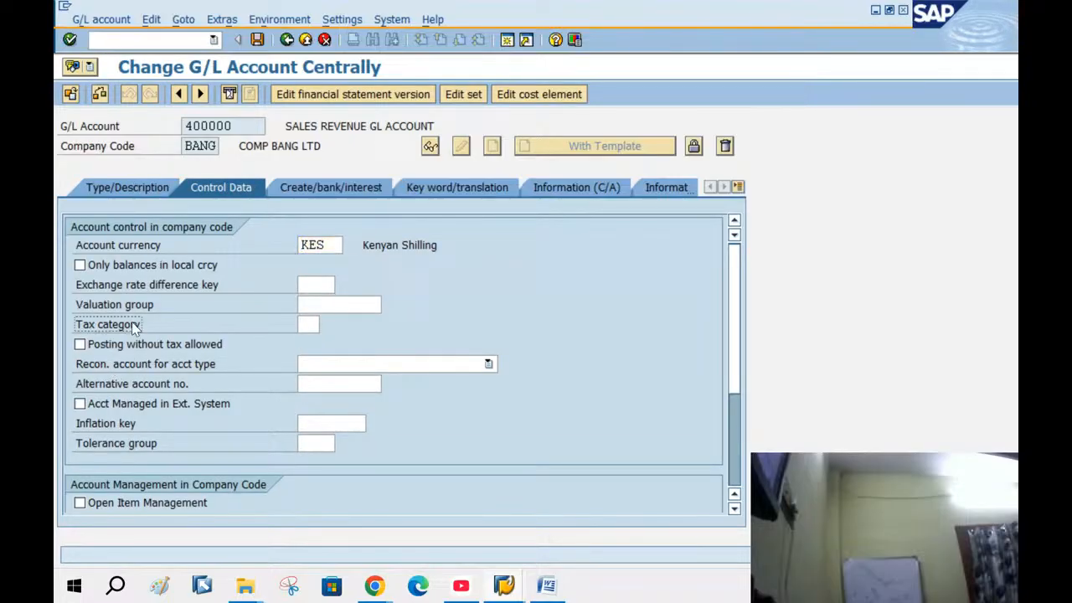
left_click(307, 324)
type("*")
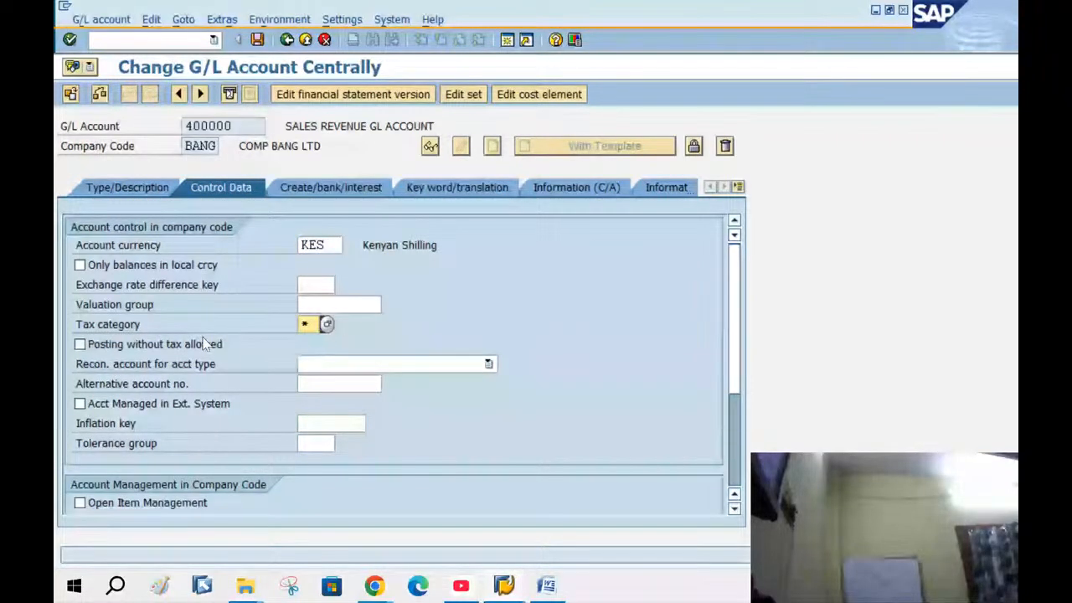
left_click(79, 345)
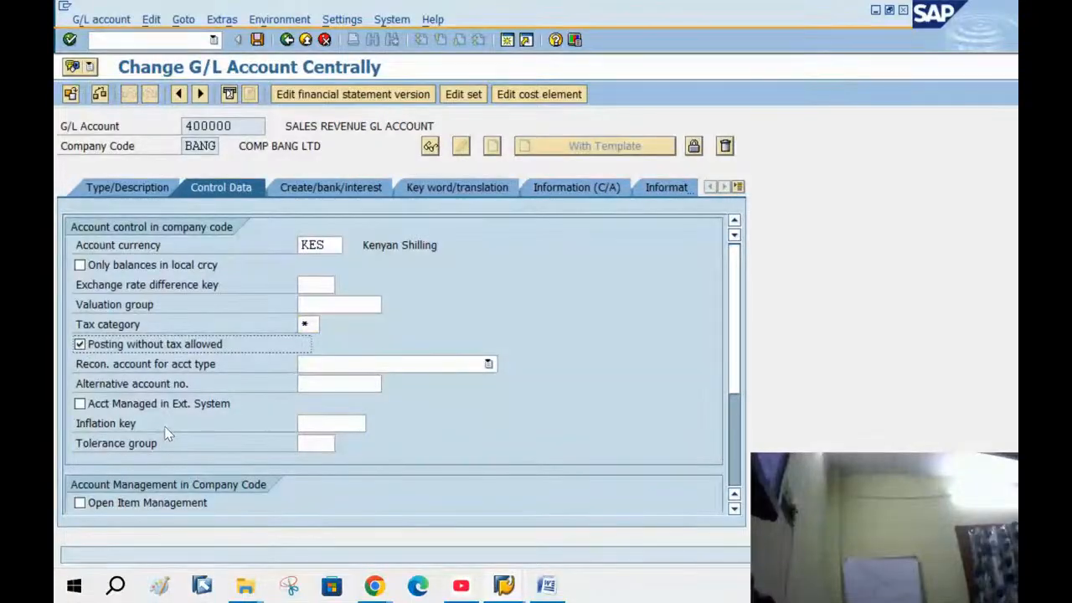
left_click(257, 40)
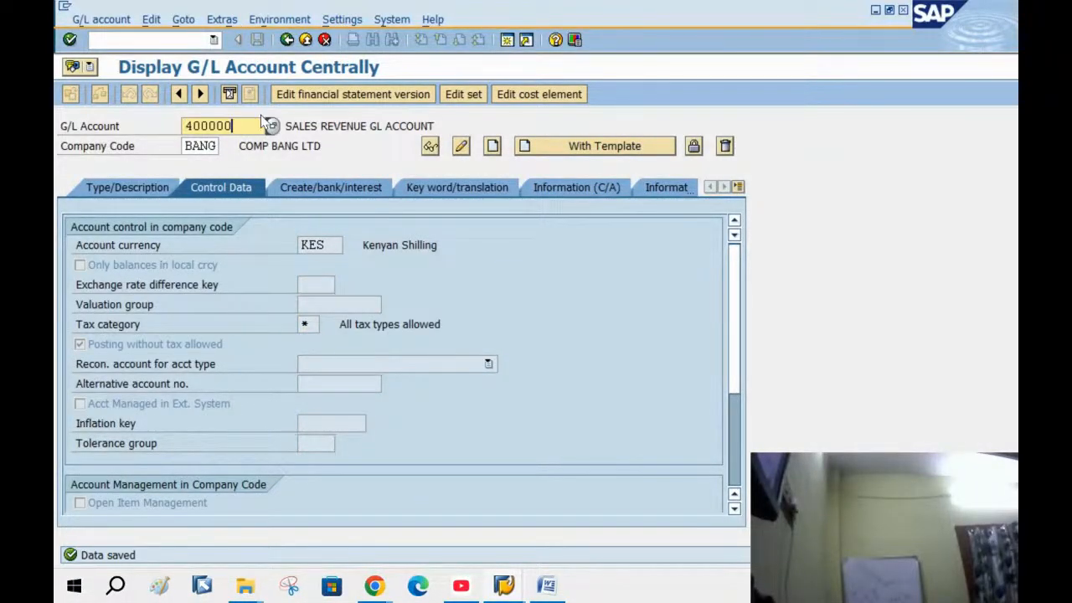
Switch the account number to 400001 in change mode
key("BackSpace")
type("1")
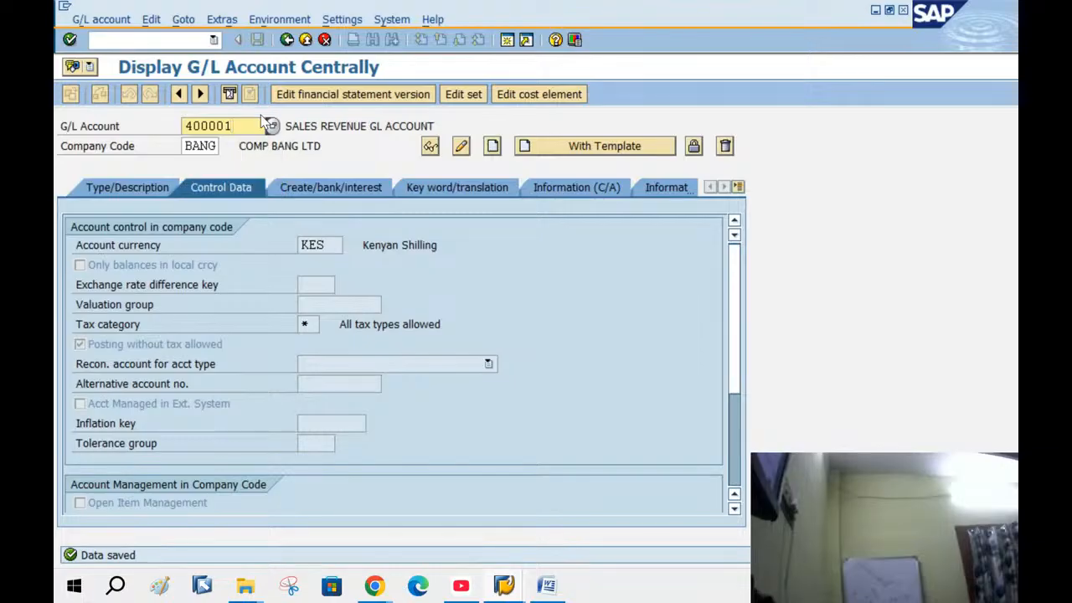
key("Return")
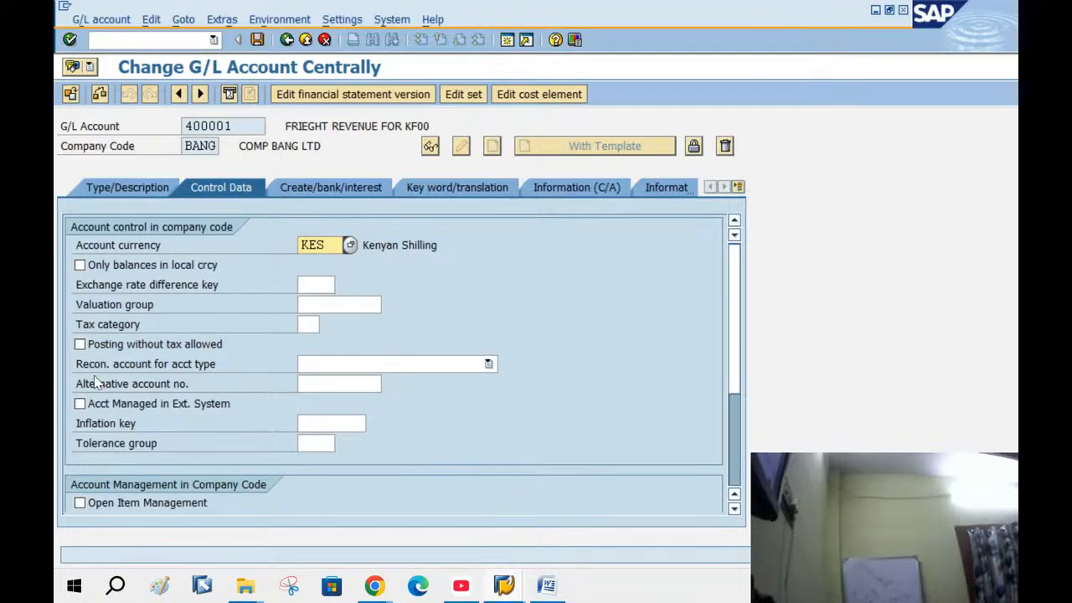
Give account 400001 posting without tax and tax category * (All tax types allowed), and save
left_click(217, 344)
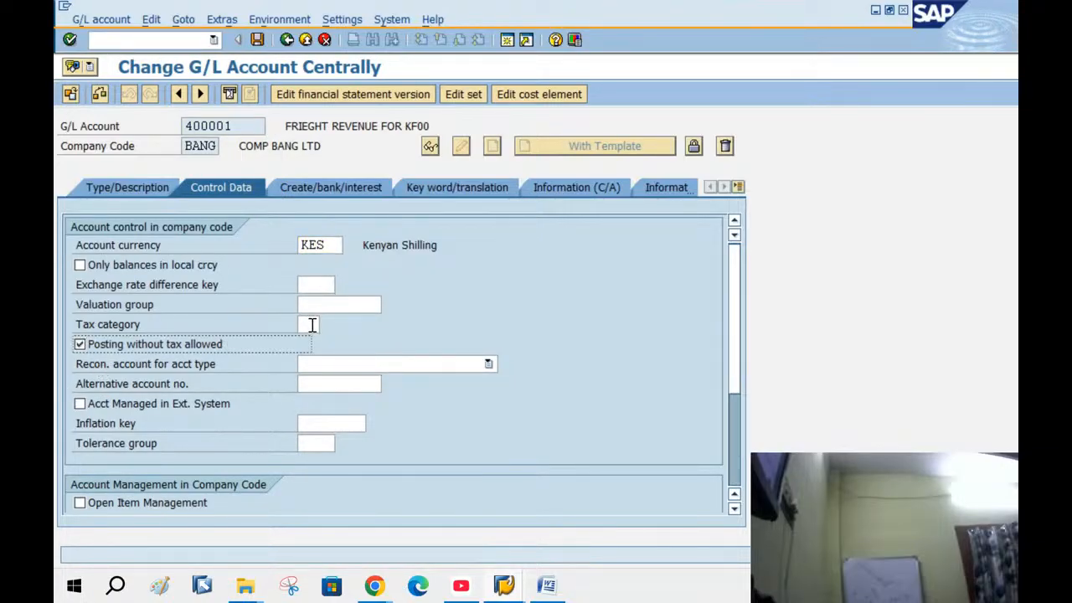
left_click(312, 324)
left_click(327, 325)
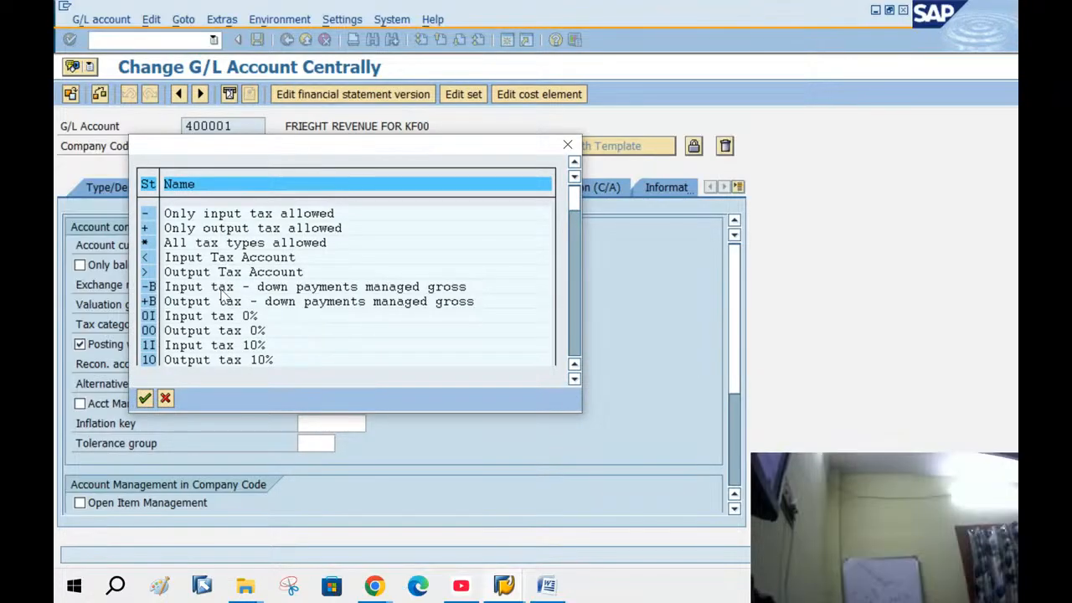
double_click(219, 243)
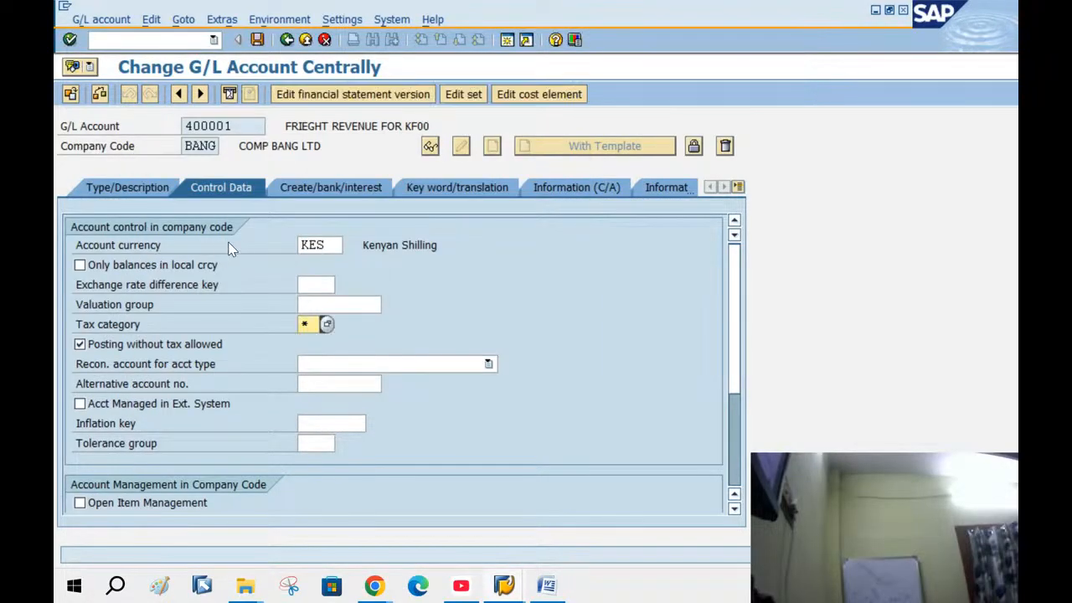
left_click(258, 41)
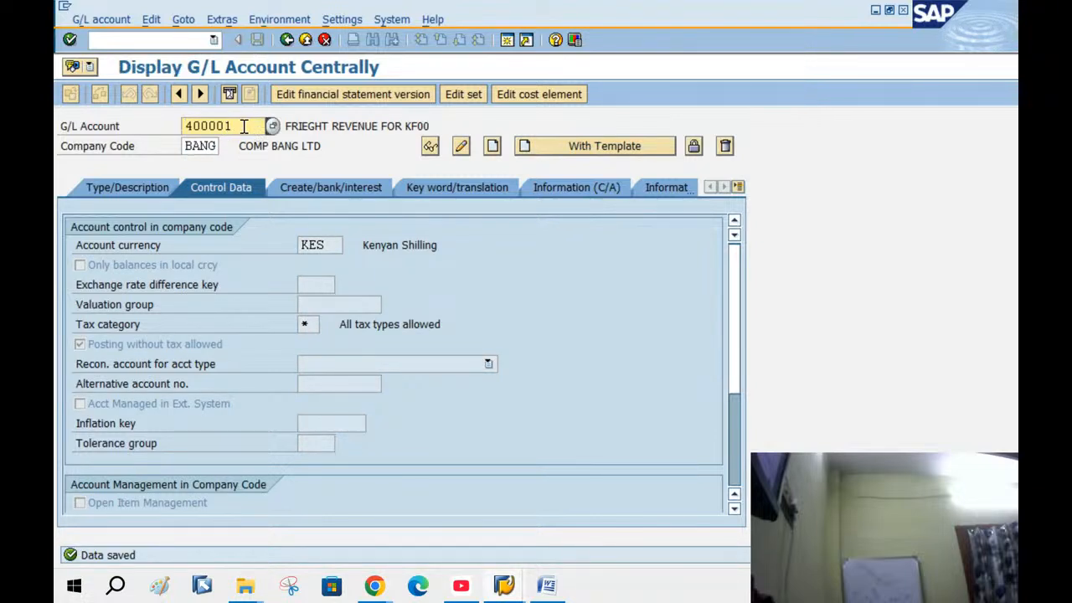
Search the BANG chart's G/L accounts and pick account 100000
left_click(273, 125)
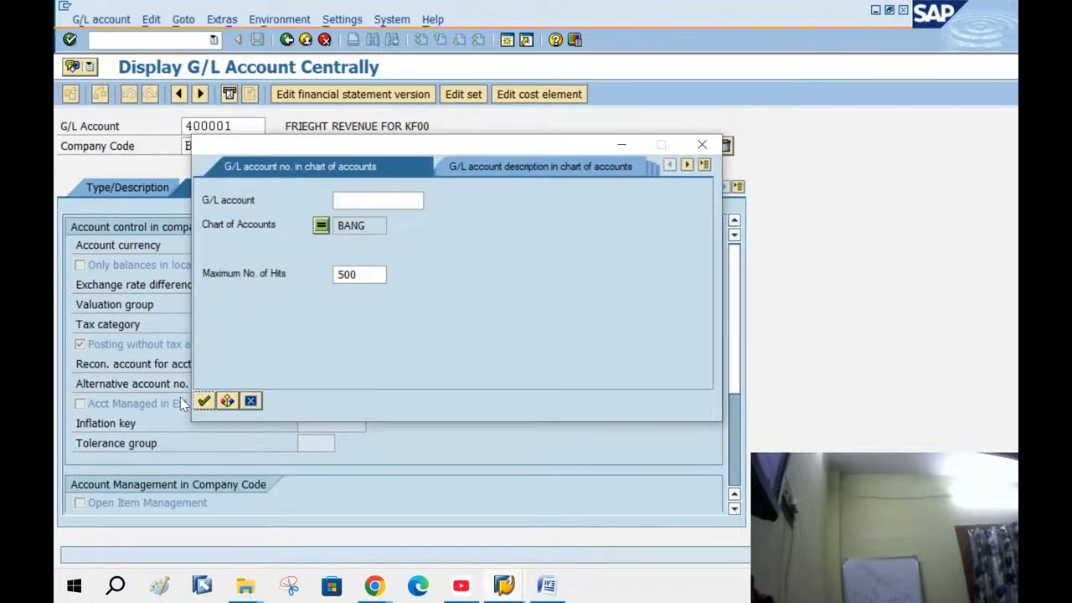
left_click(204, 401)
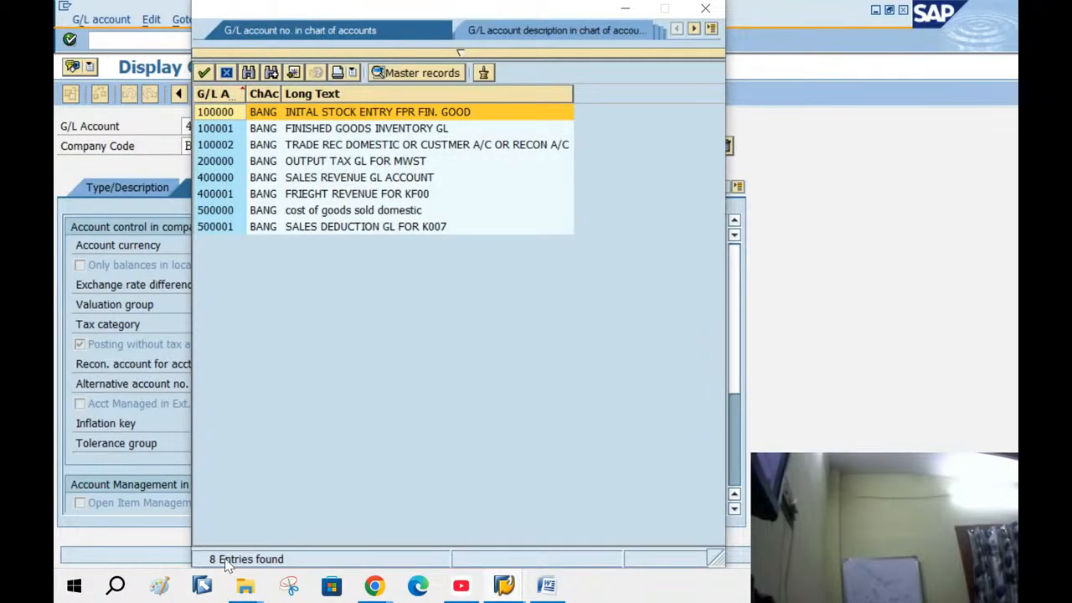
double_click(274, 115)
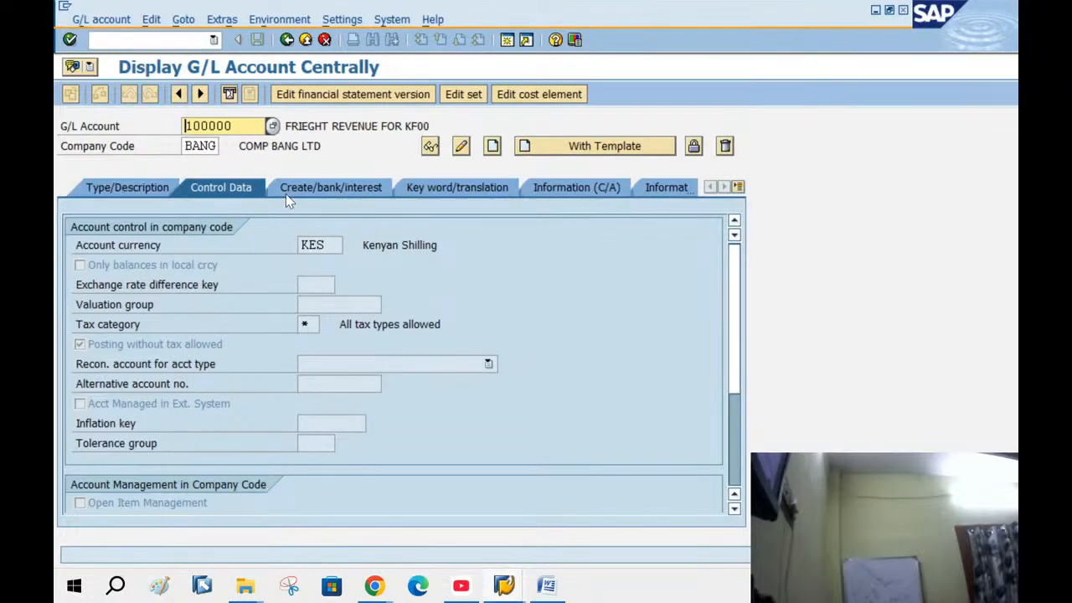
Set account 100000 to tax category * with posting without tax, save past the warning, then list BANG accounts
left_click(462, 146)
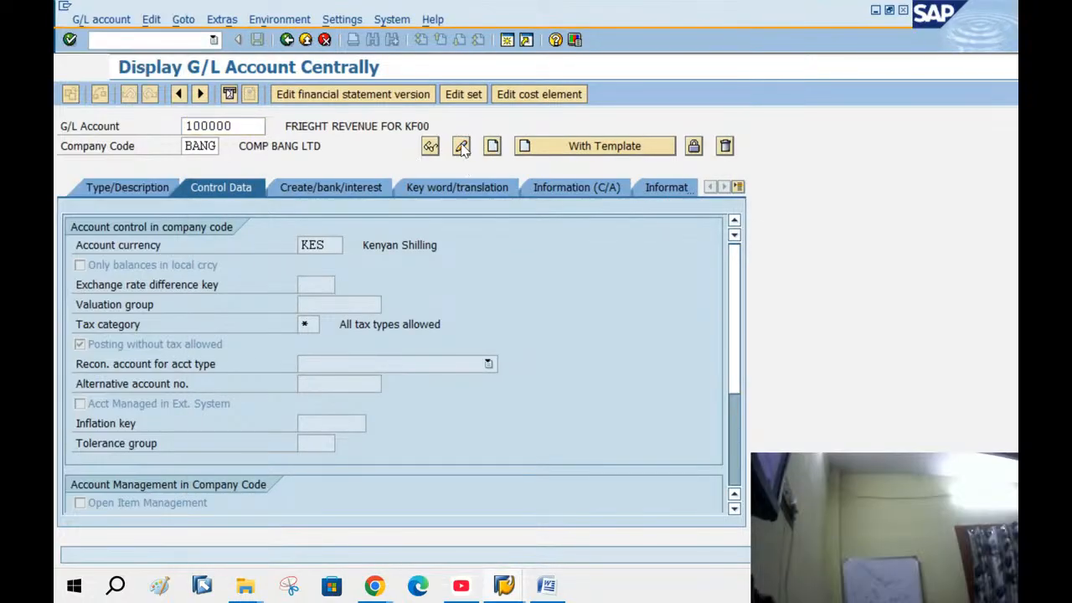
left_click(80, 343)
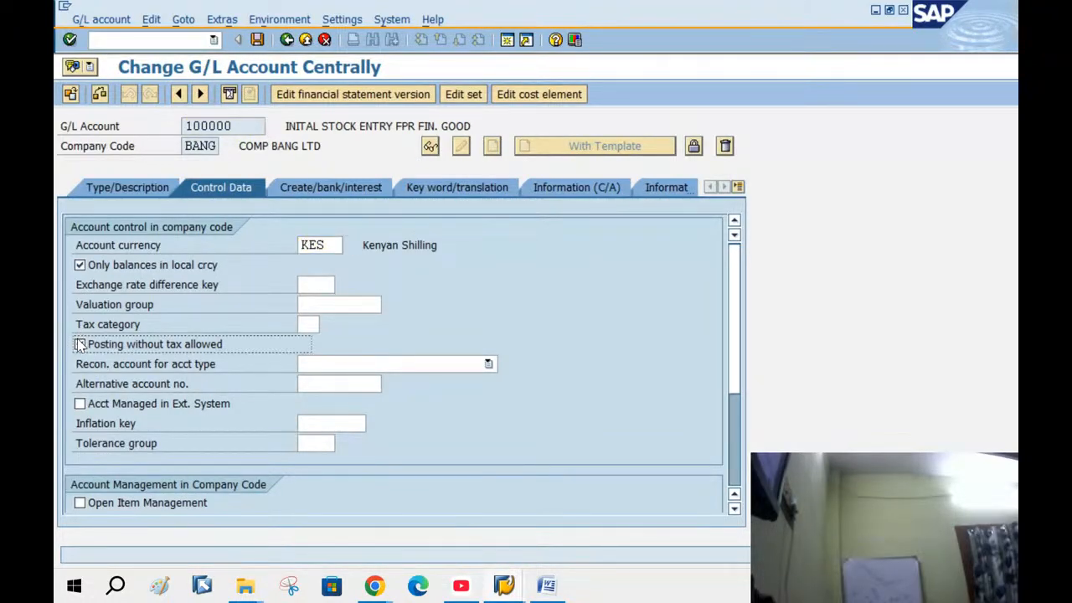
left_click(317, 324)
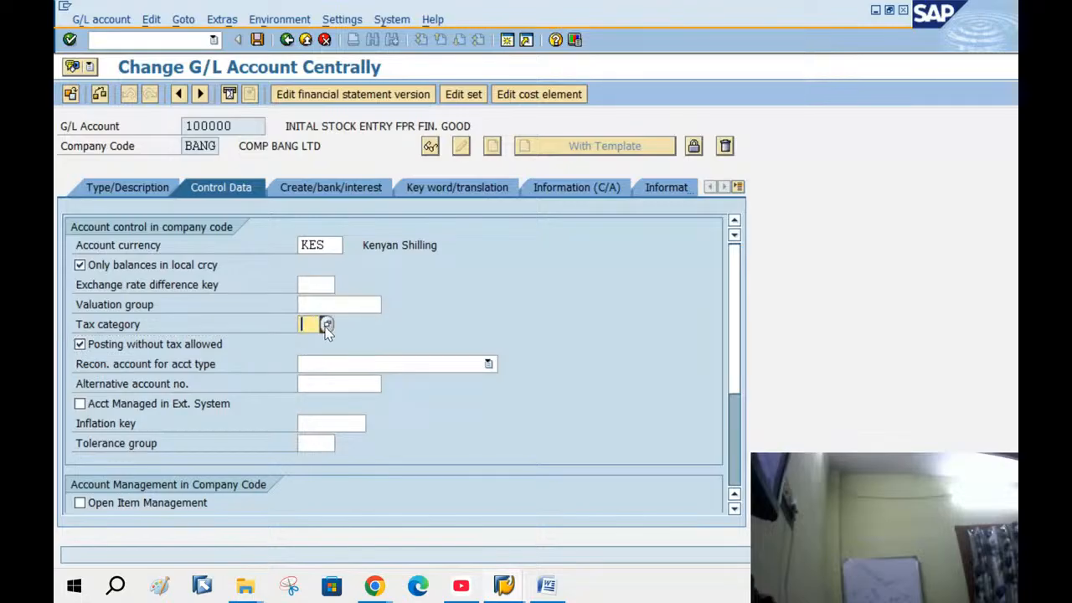
left_click(327, 325)
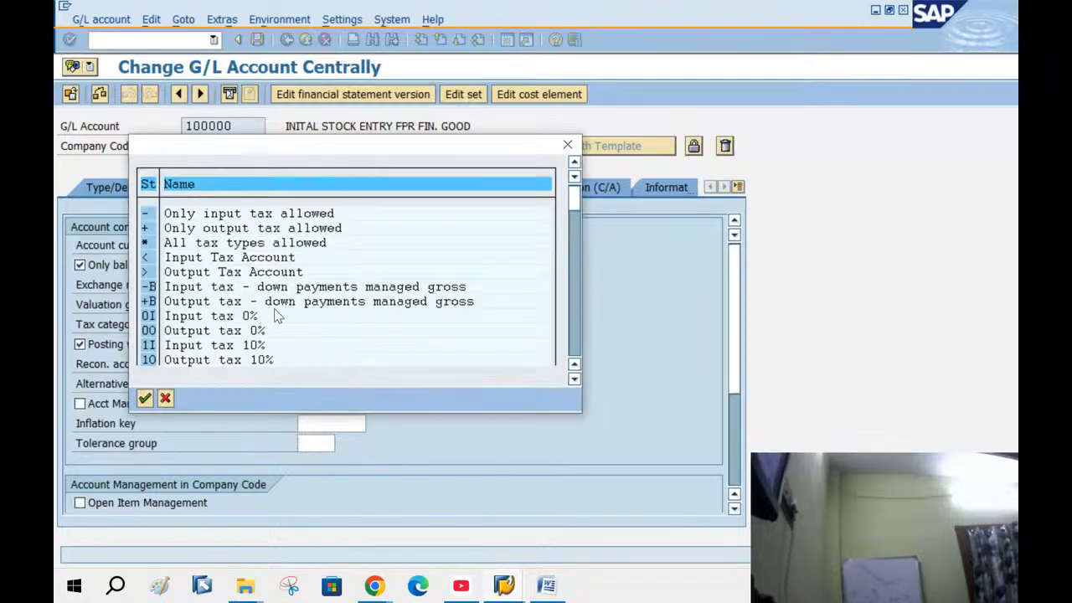
double_click(194, 243)
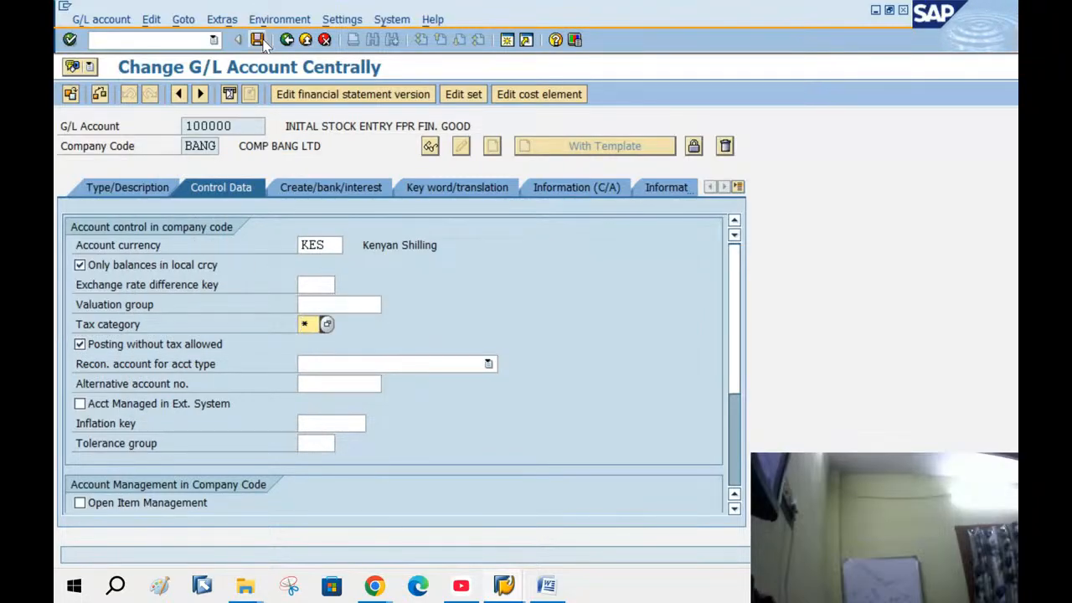
left_click(259, 40)
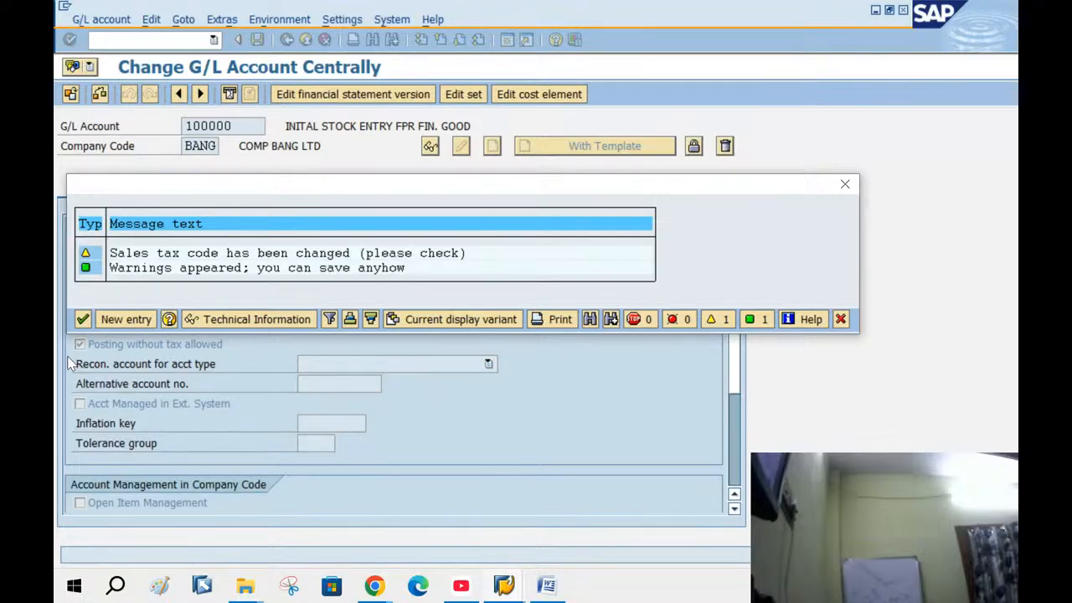
left_click(82, 319)
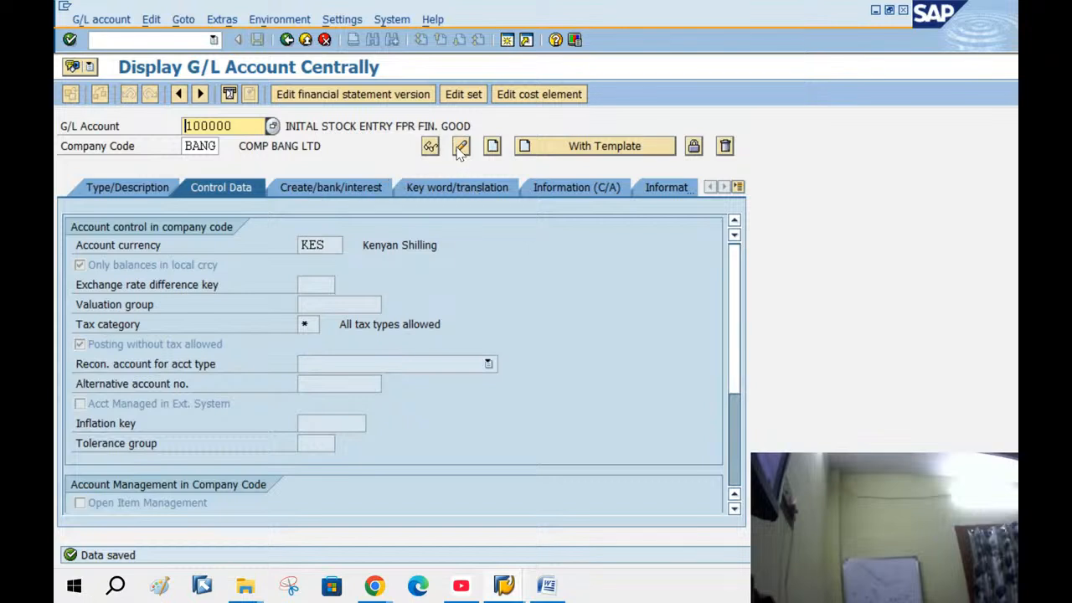
left_click(272, 127)
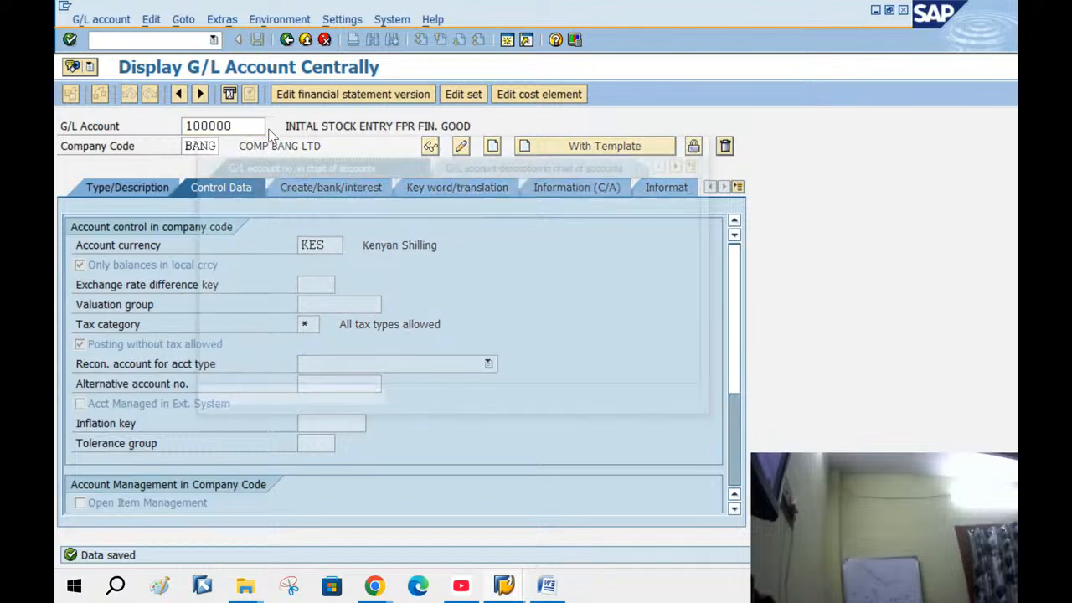
left_click(202, 401)
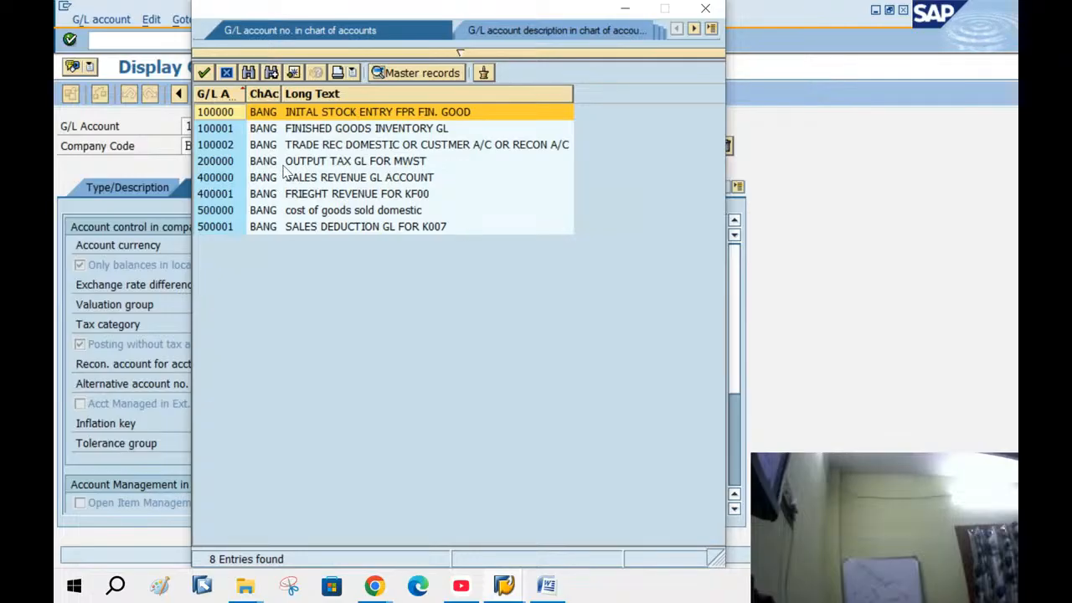
Set account 200000 to tax category * with posting without tax and save, then pick account 100002
double_click(283, 168)
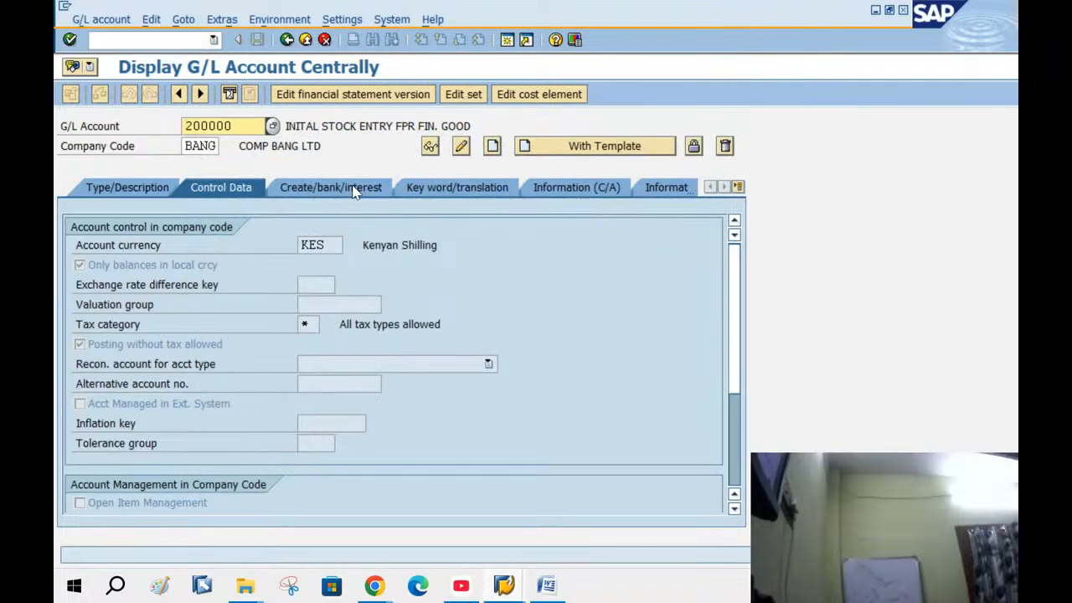
left_click(353, 192)
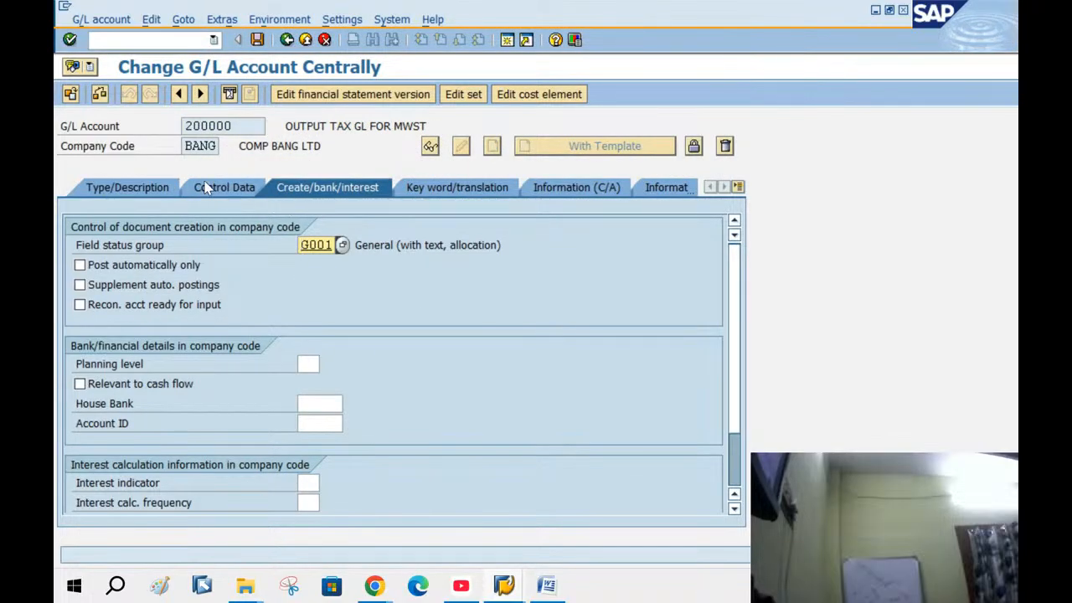
left_click(205, 188)
left_click(81, 349)
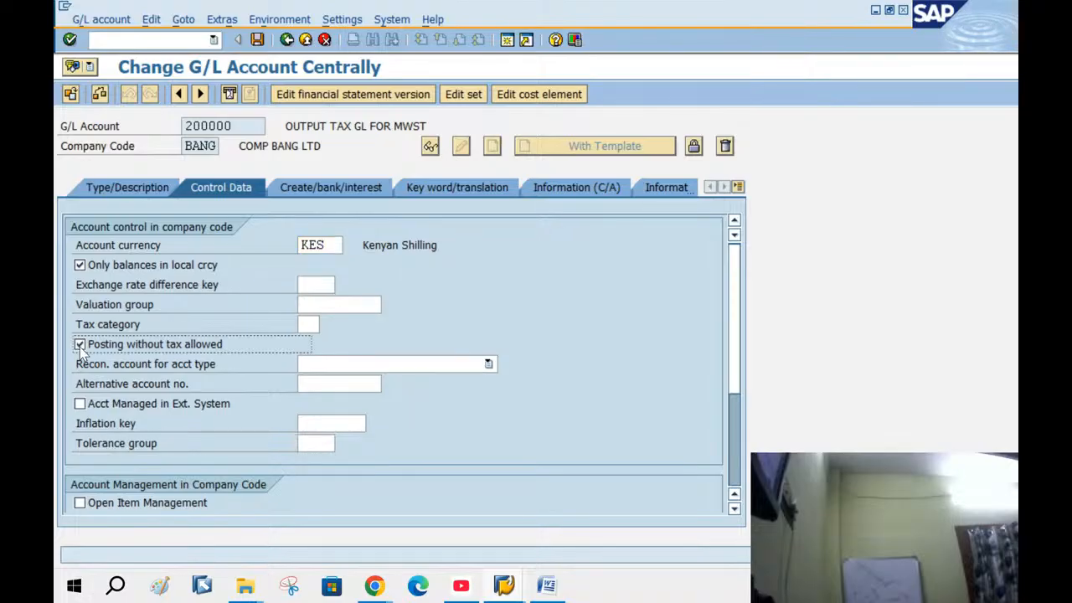
left_click(317, 325)
left_click(328, 324)
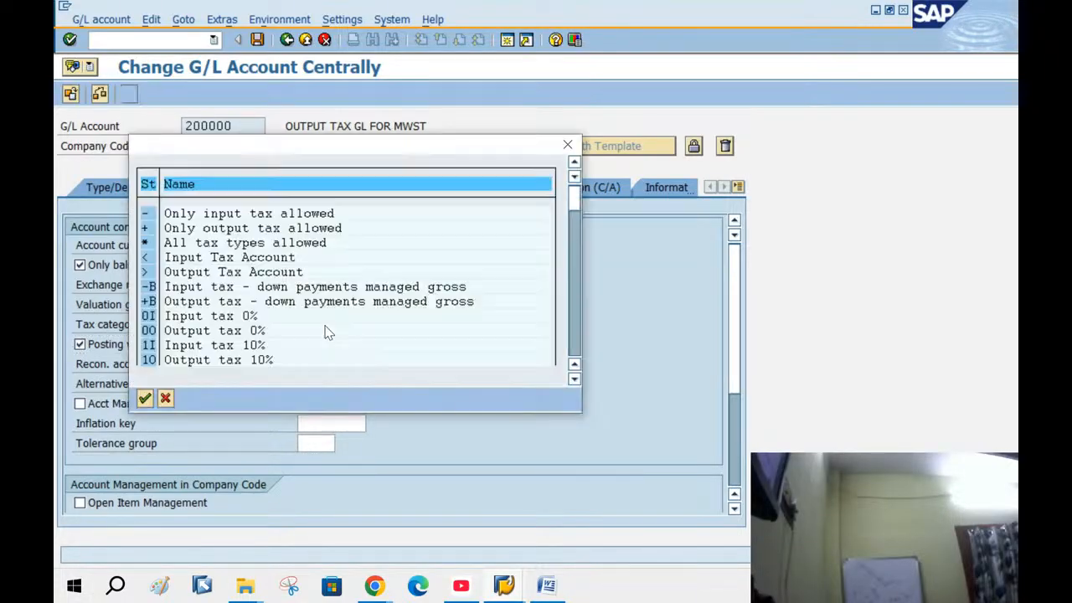
double_click(178, 247)
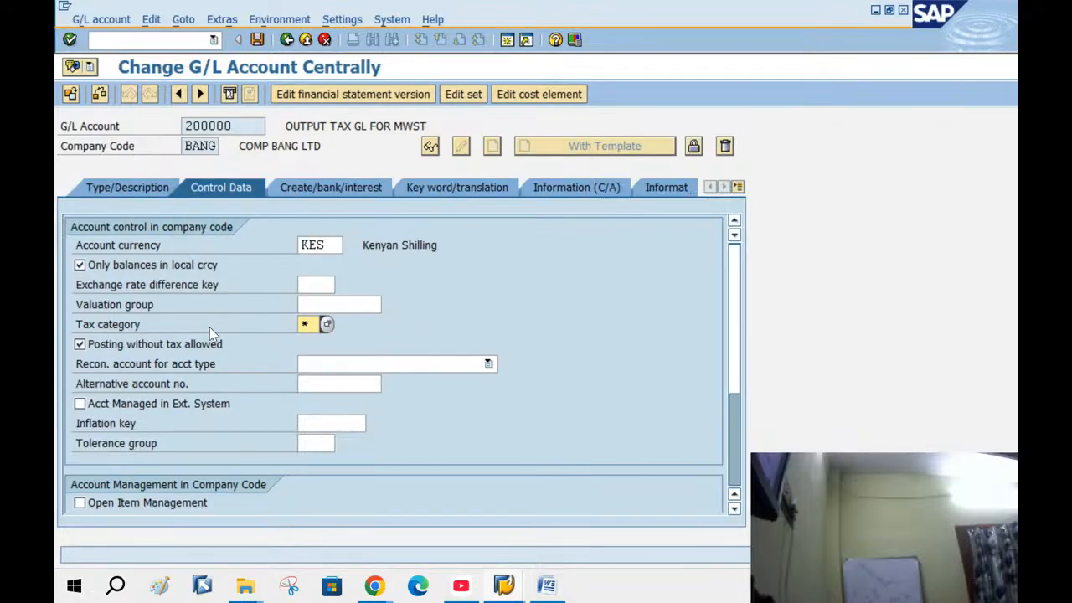
left_click(257, 41)
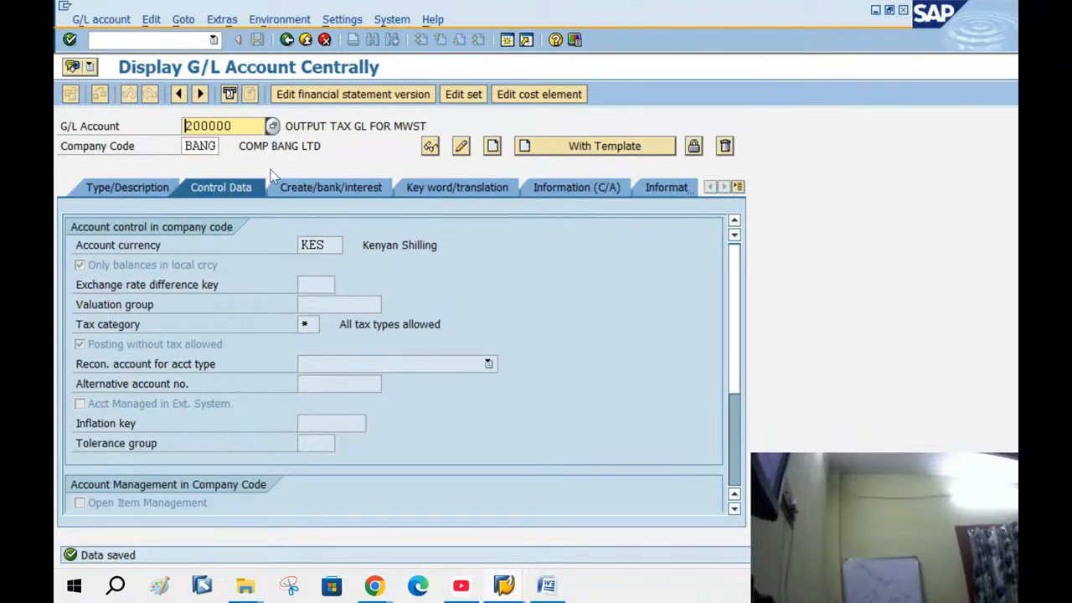
left_click(273, 126)
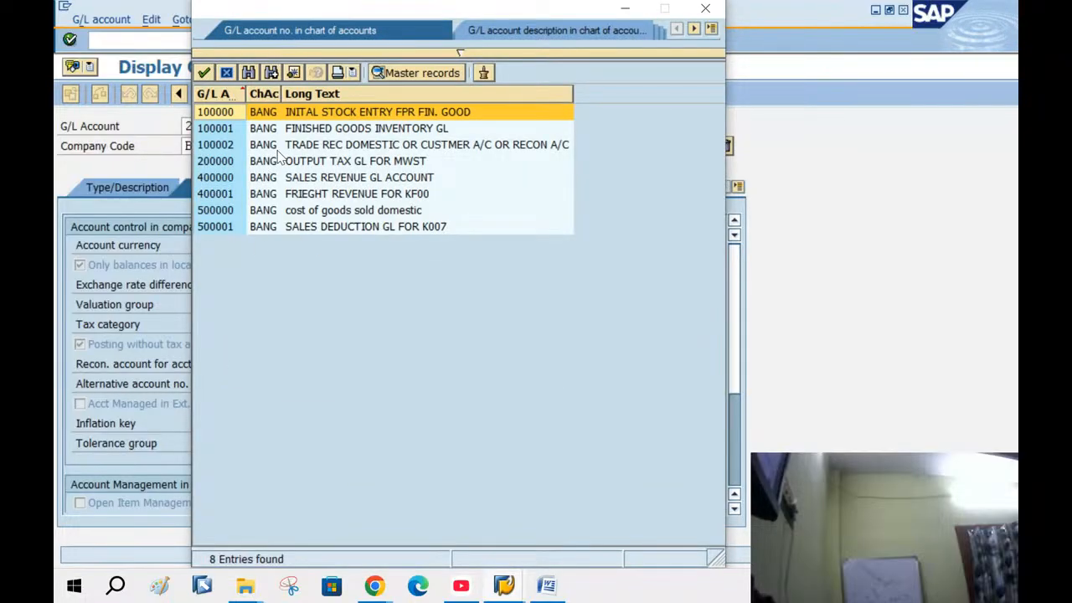
double_click(277, 148)
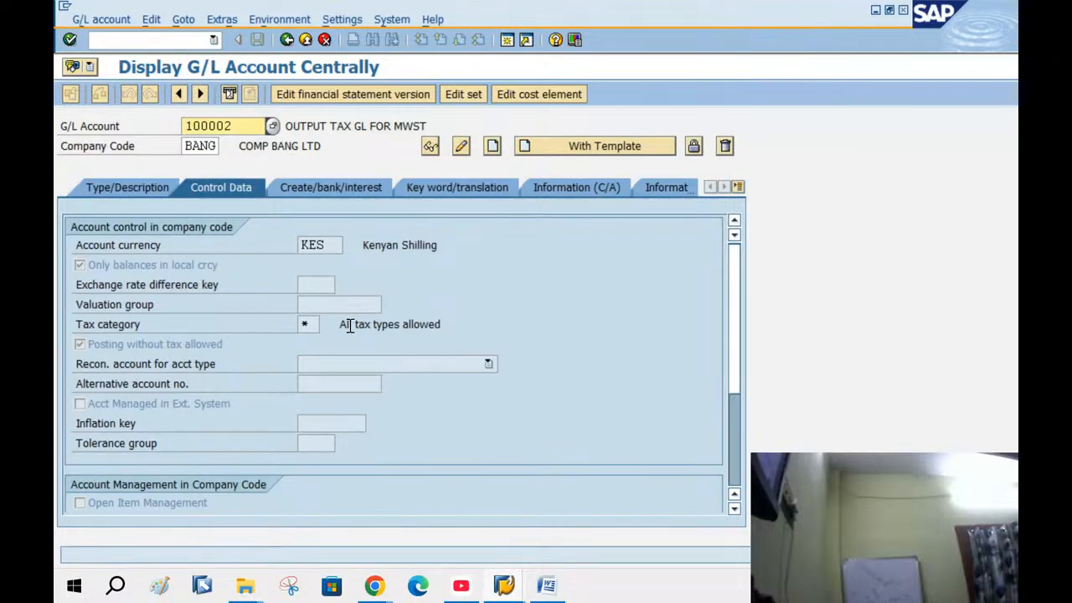
Set account 100002 to tax category * with posting without tax allowed, save, and go back
left_click(461, 146)
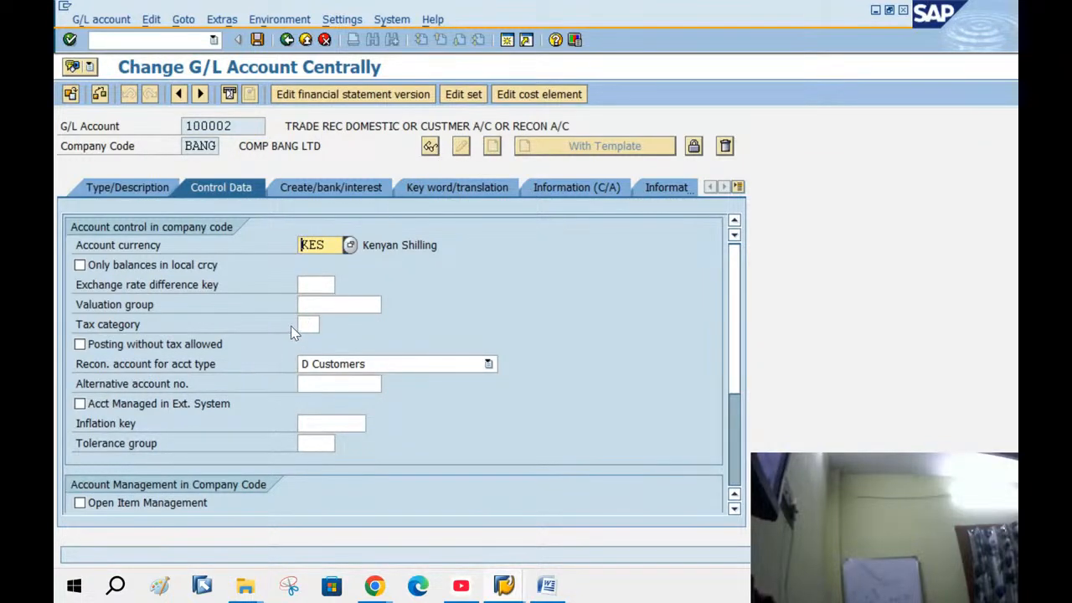
left_click(313, 326)
left_click(326, 325)
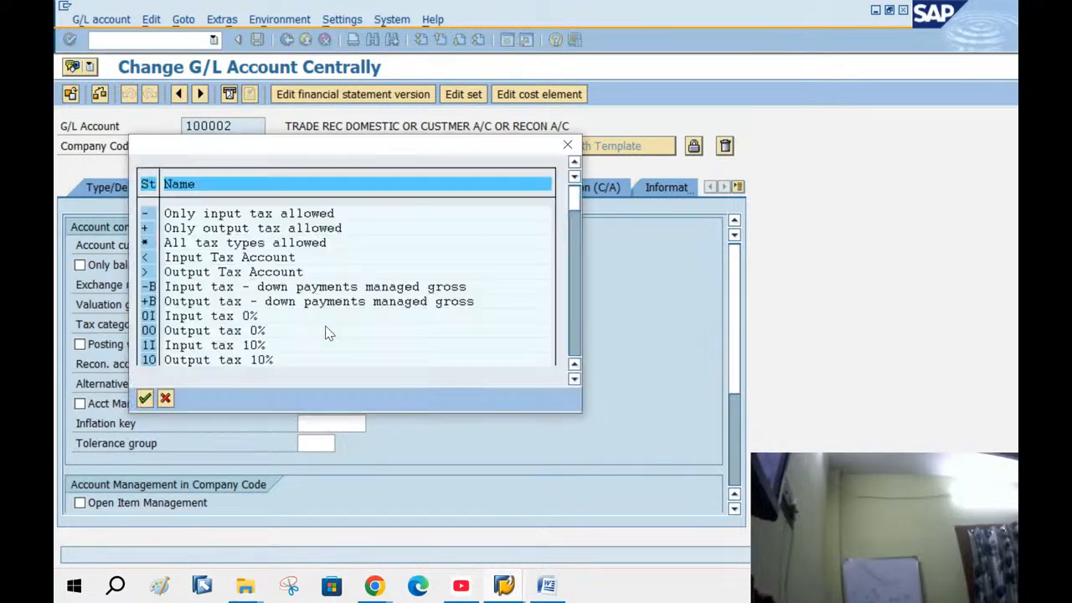
double_click(266, 243)
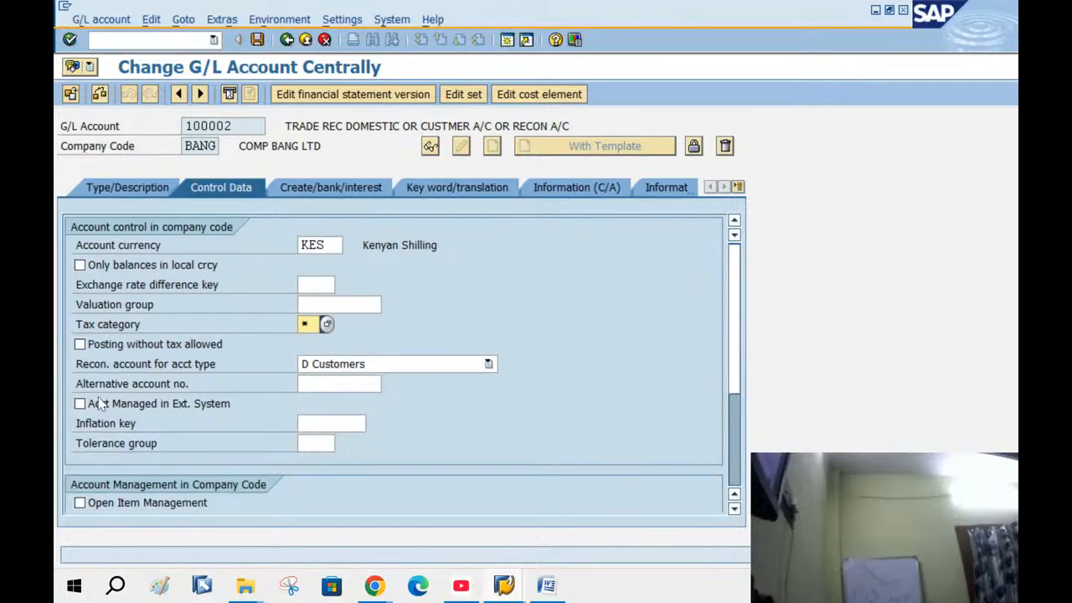
left_click(80, 345)
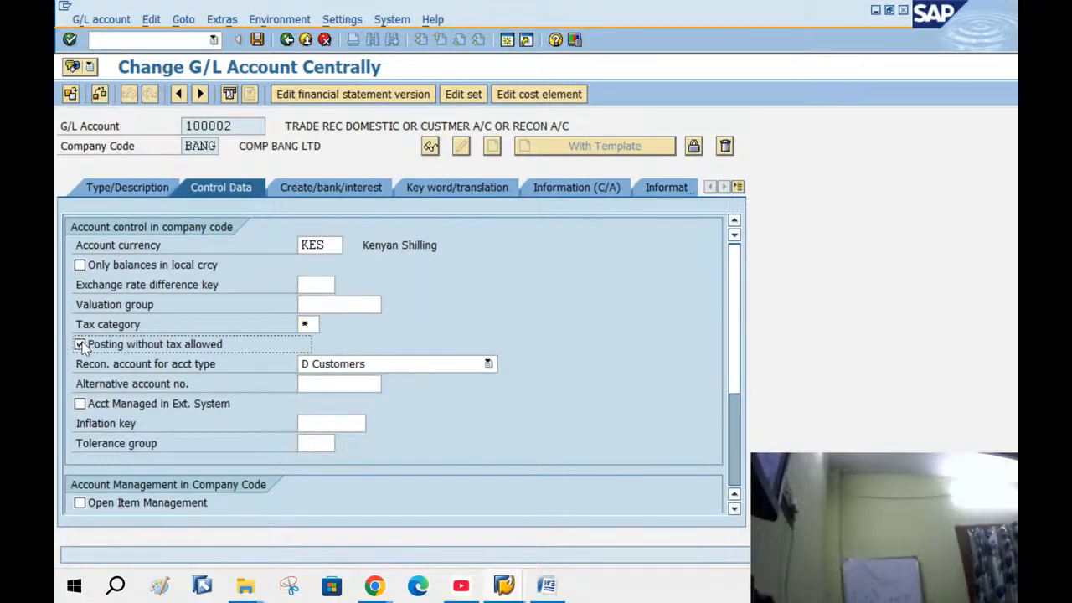
left_click(257, 41)
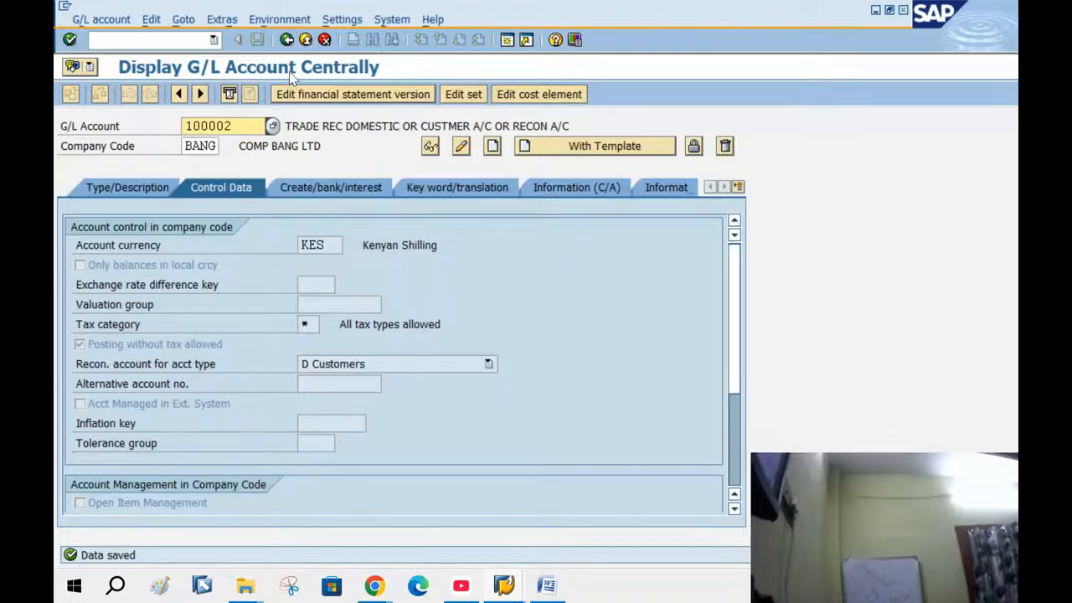
left_click(287, 41)
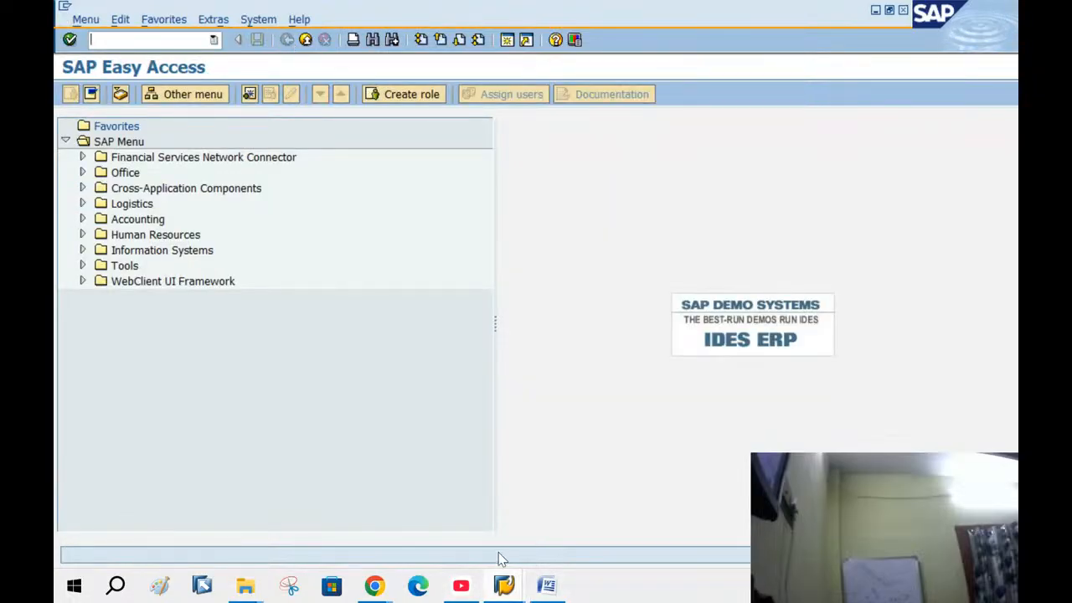
Close the extra Easy Access window, try releasing billing document 90039905, then exit without saving
left_click(504, 585)
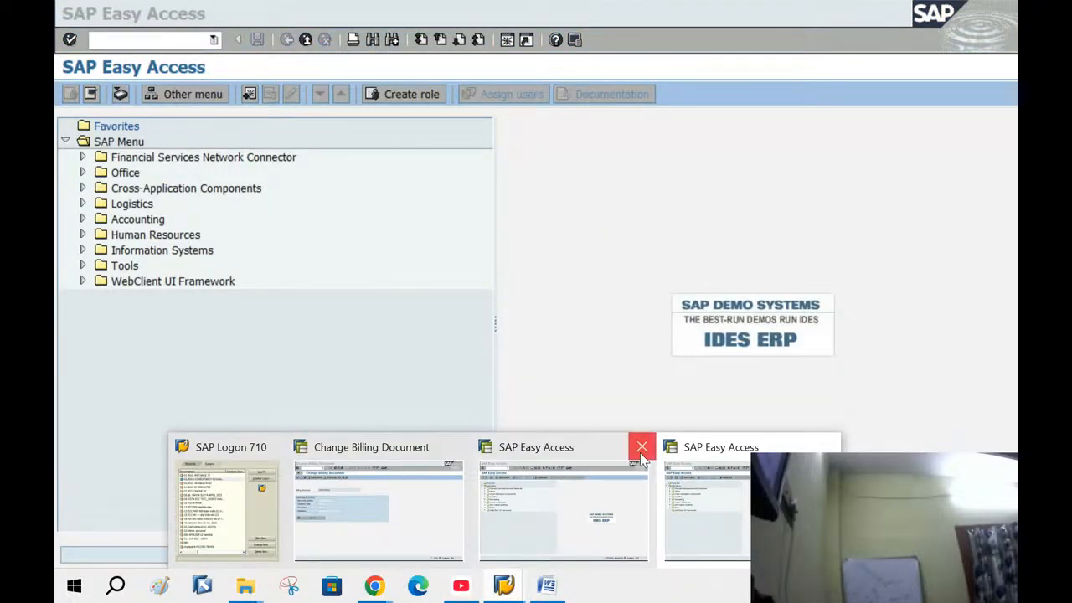
left_click(639, 447)
left_click(474, 510)
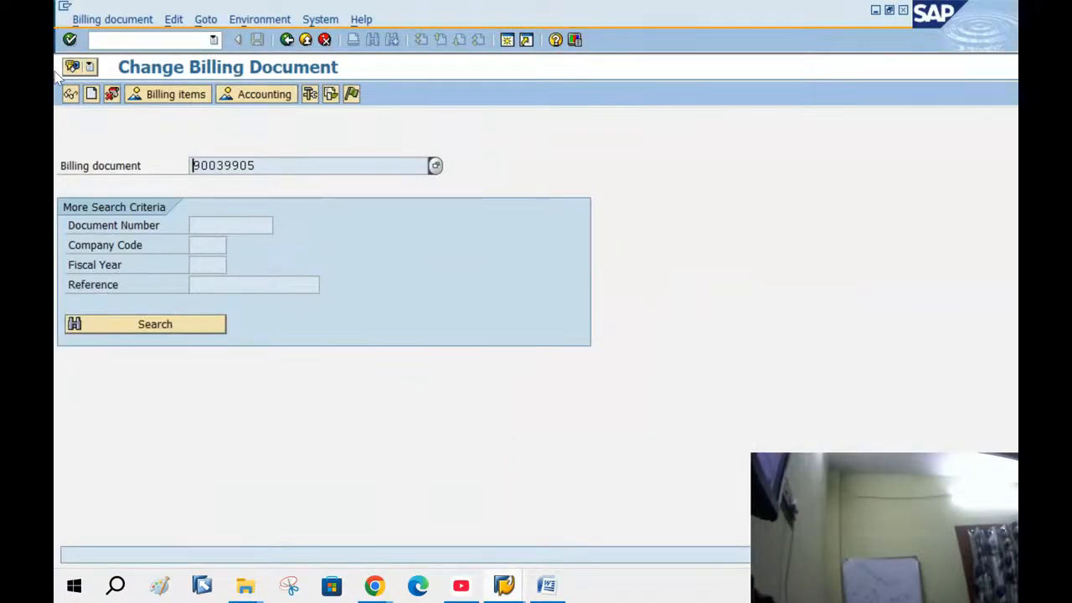
left_click(97, 19)
left_click(126, 176)
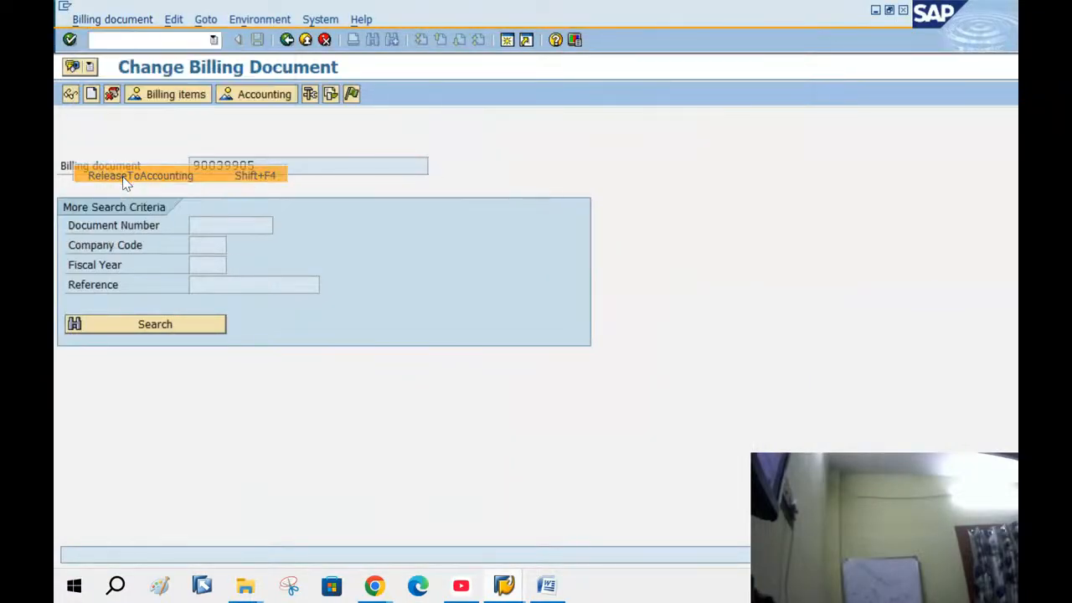
left_click(288, 41)
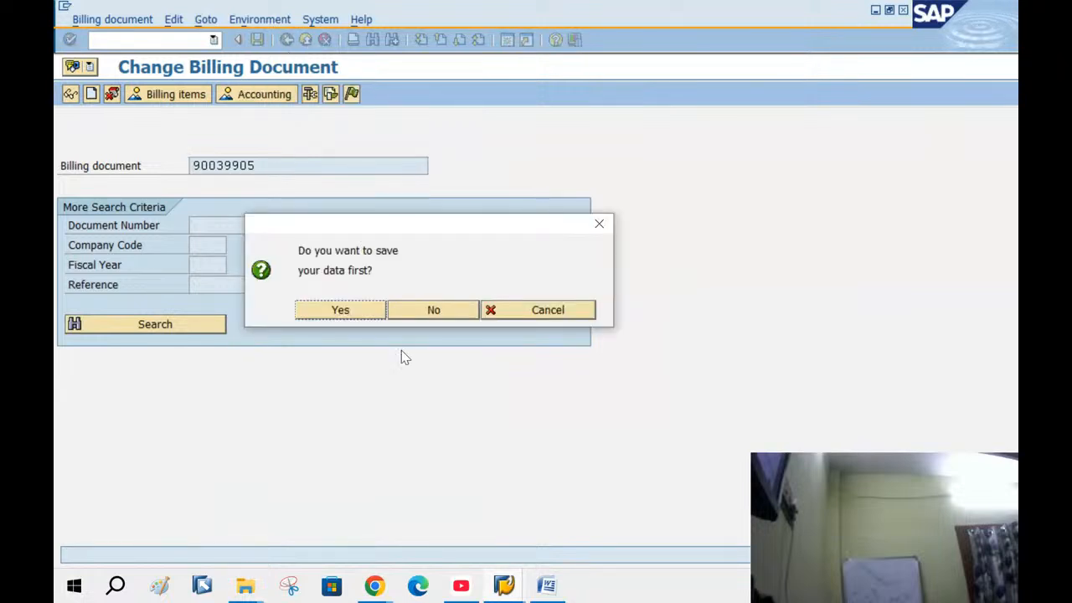
left_click(404, 313)
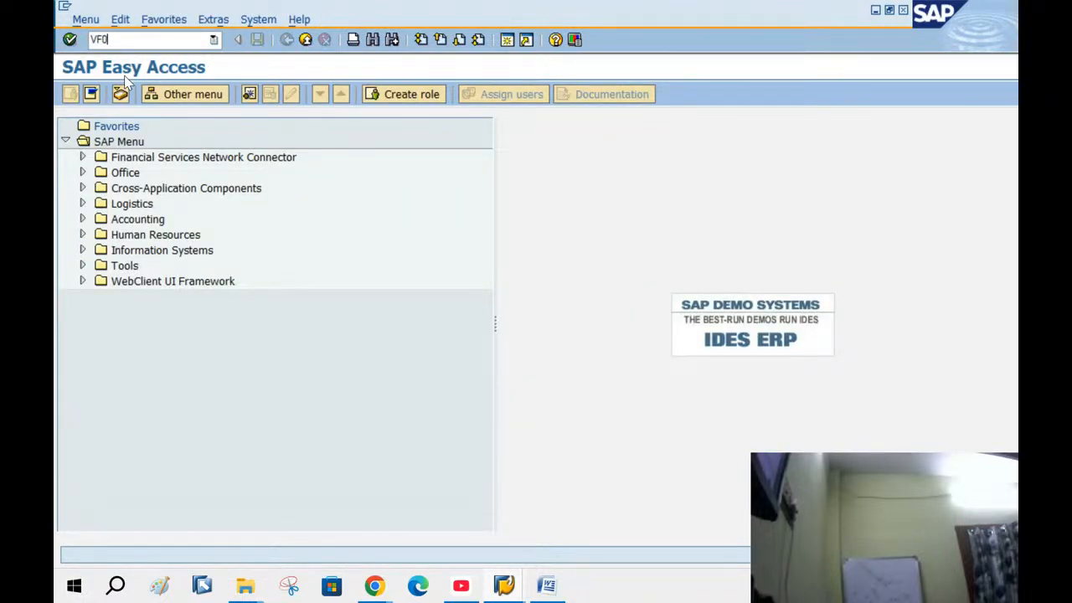
Reopen billing document 90039905 and release it to accounting again, hitting the account 500001 error
key("Return")
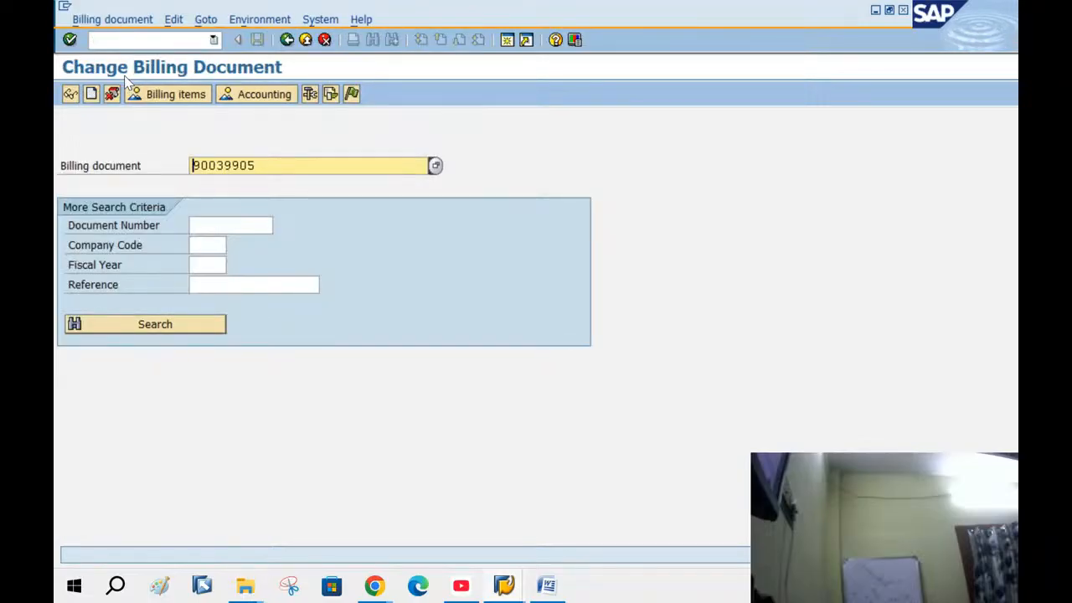
left_click(99, 19)
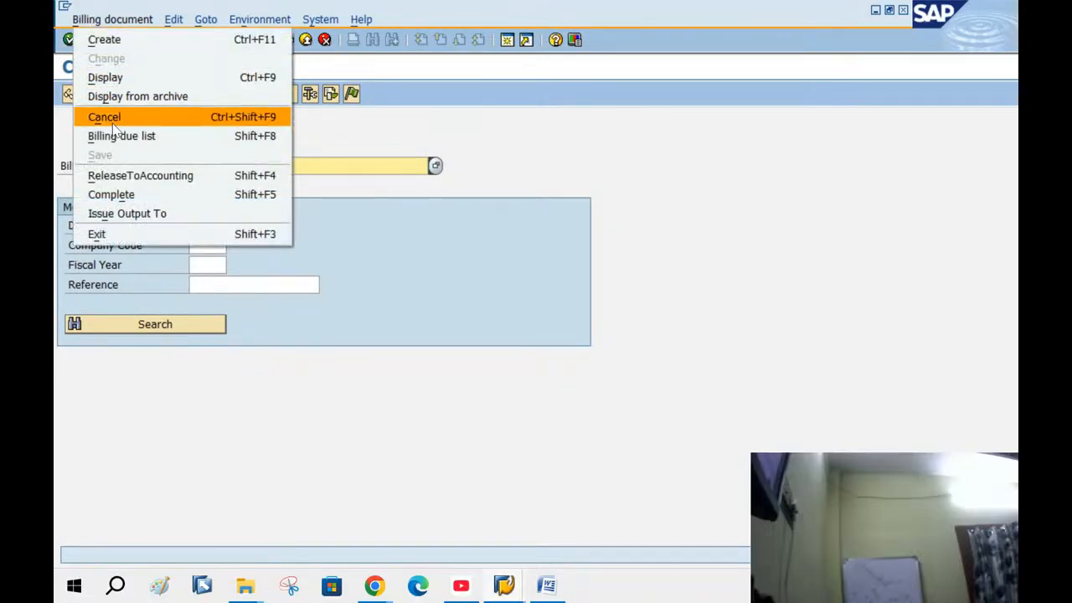
left_click(121, 176)
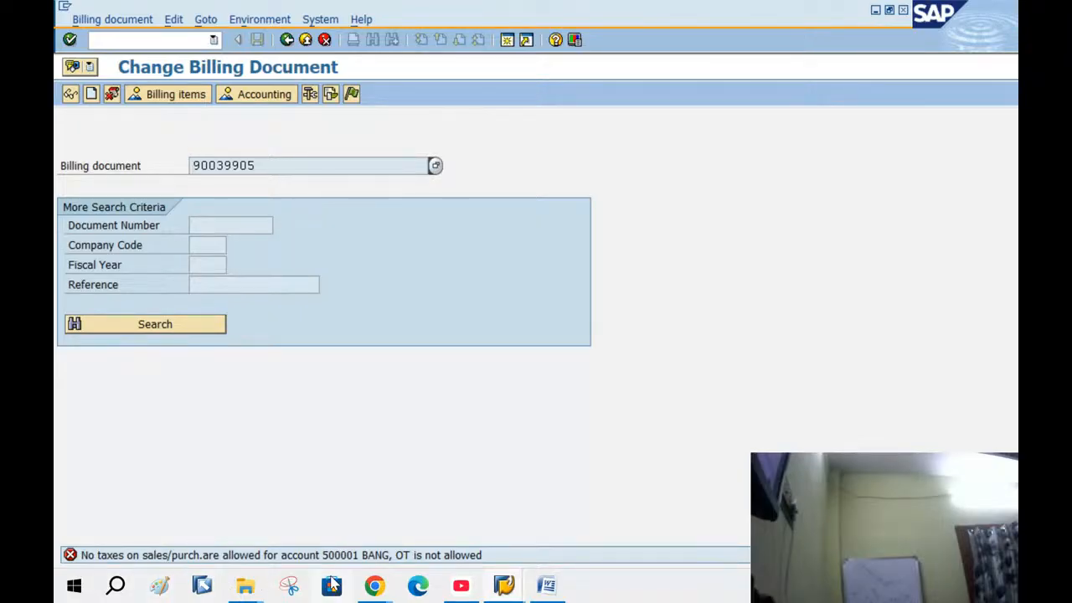
Bring the billing document window forward and start entering the /NFS00 command
left_click(507, 586)
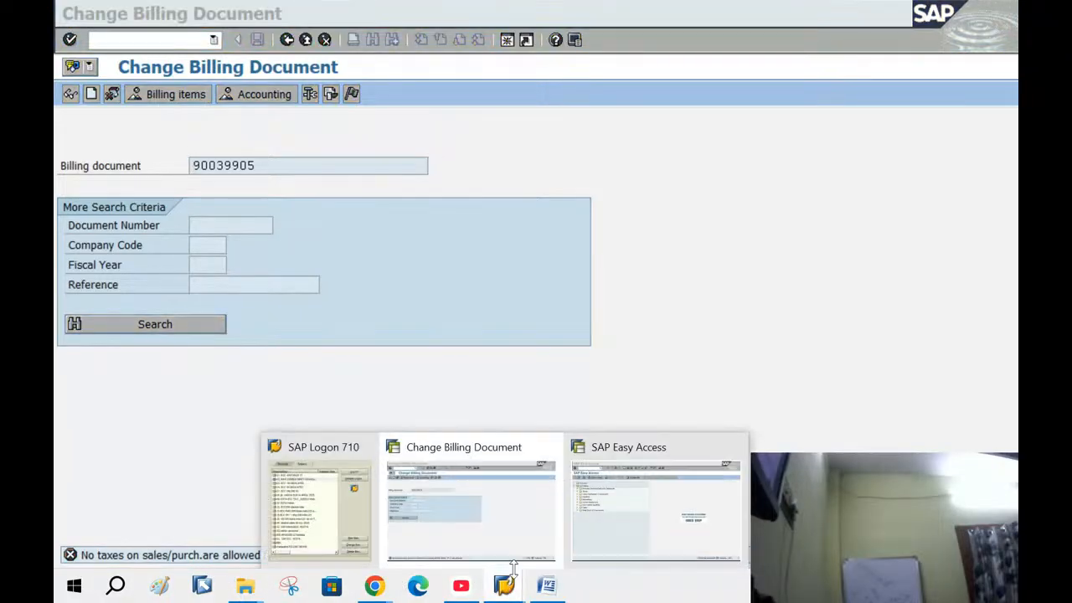
left_click(503, 514)
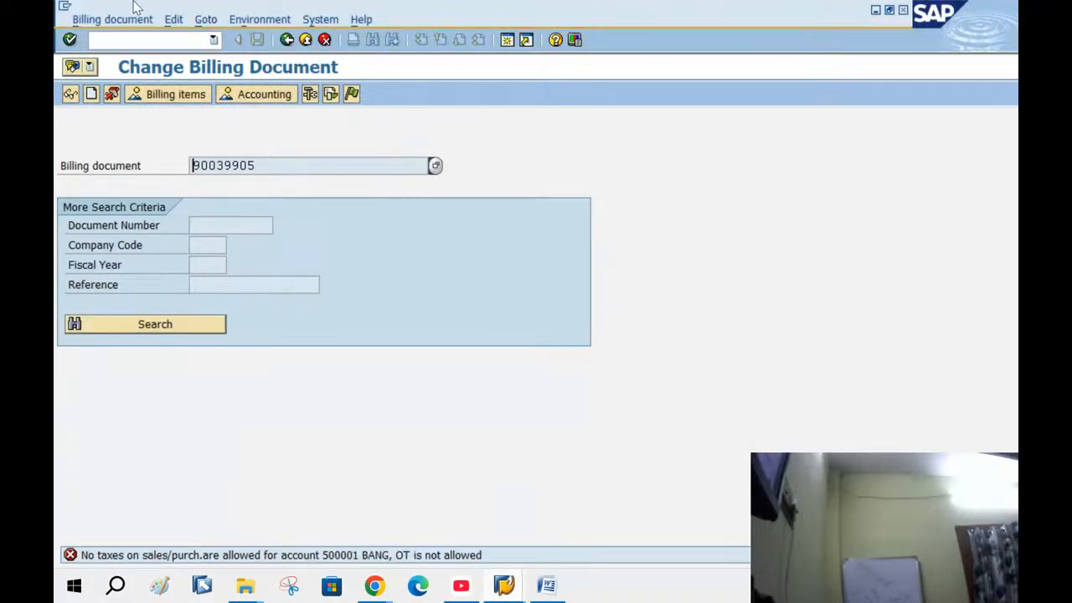
left_click(134, 40)
type("/NFS00")
Run FS00, look up G/L account 500001 in chart BANG, and switch it to change mode
key("Return")
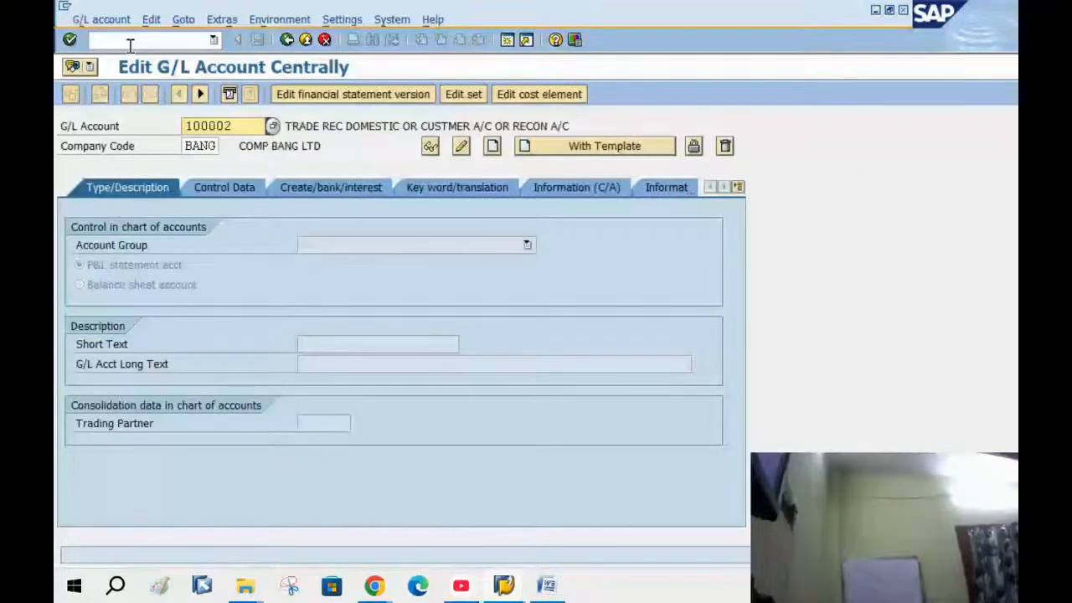
left_click(273, 126)
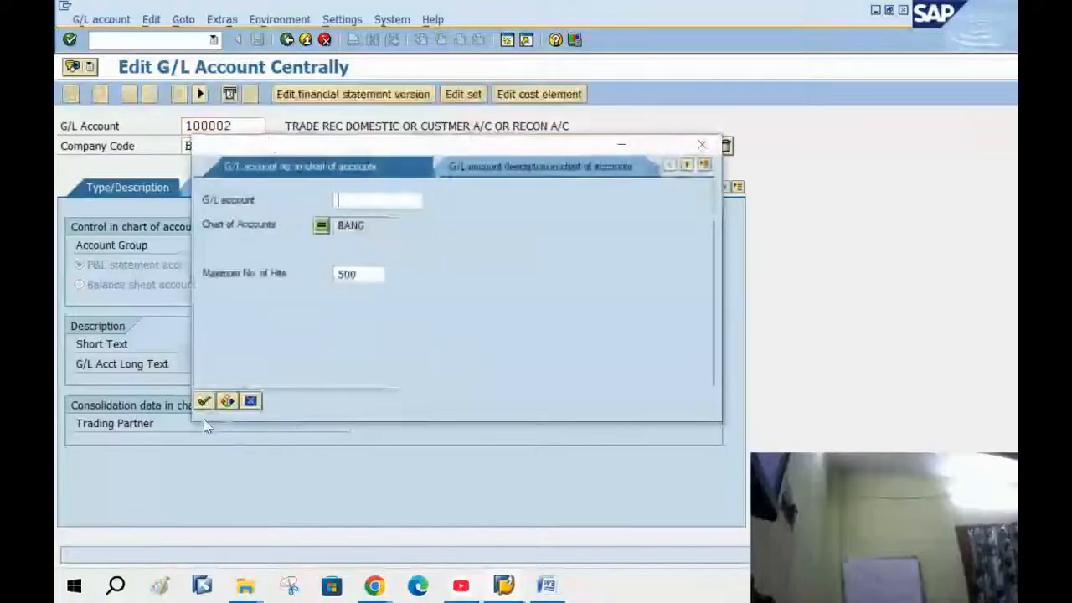
left_click(204, 401)
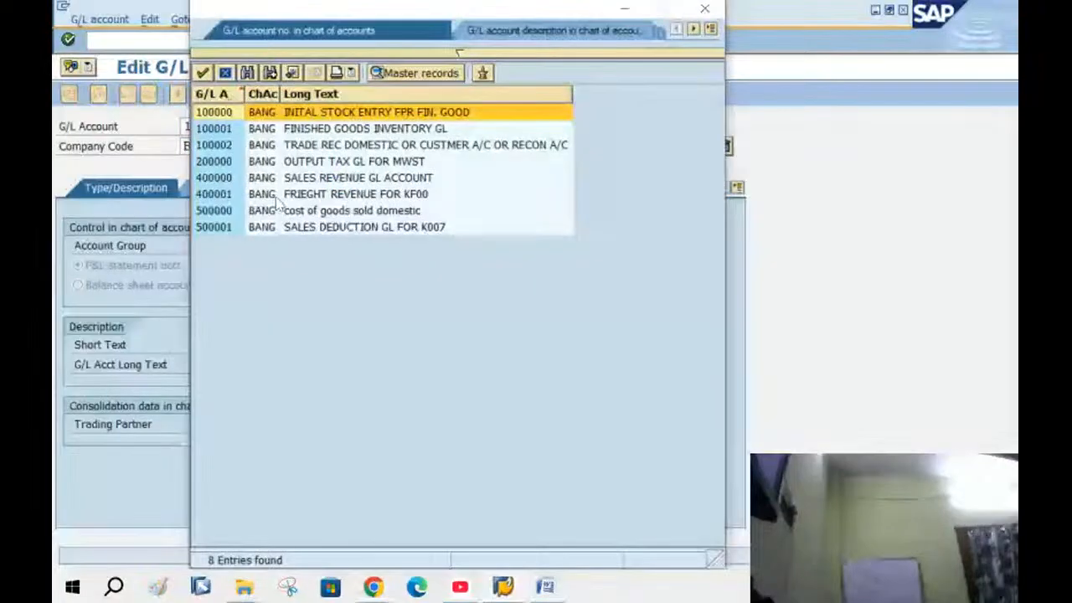
left_click(284, 212)
double_click(285, 229)
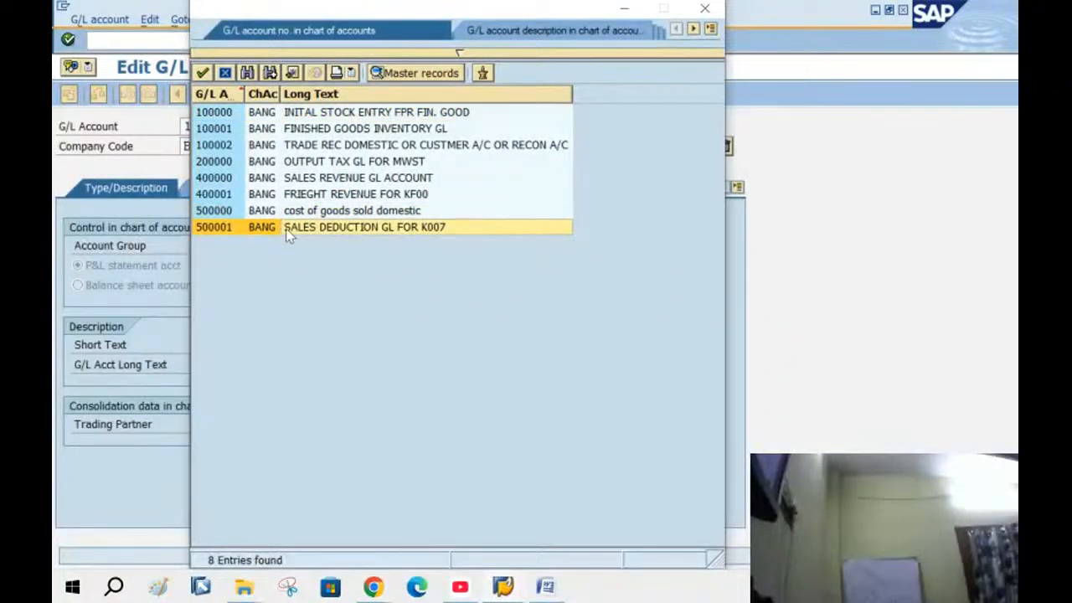
left_click(460, 146)
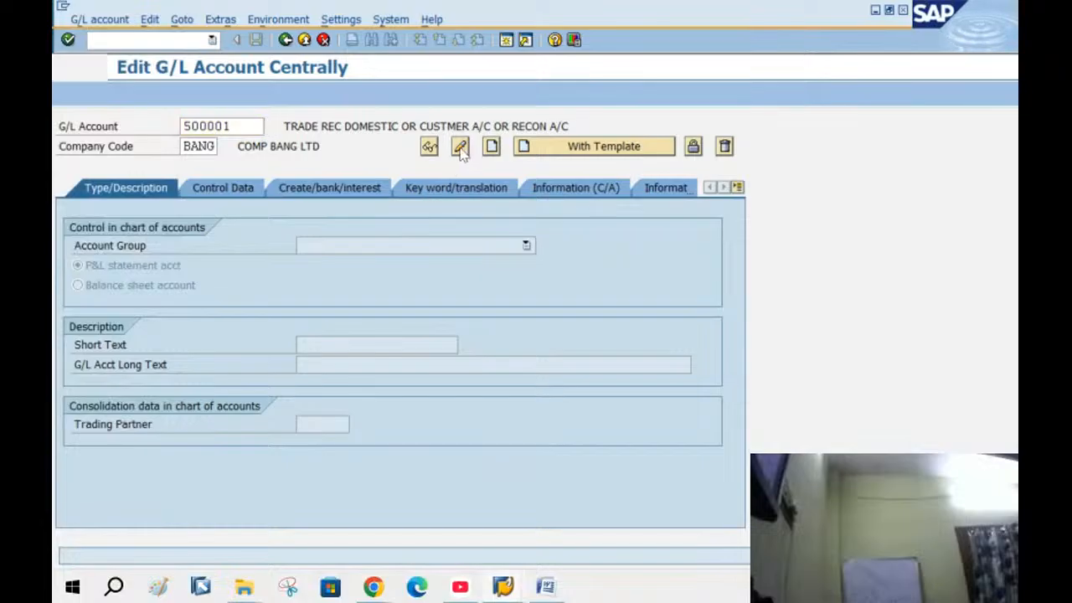
On Control Data, allow posting without tax, set tax category * (all types), and save
left_click(256, 191)
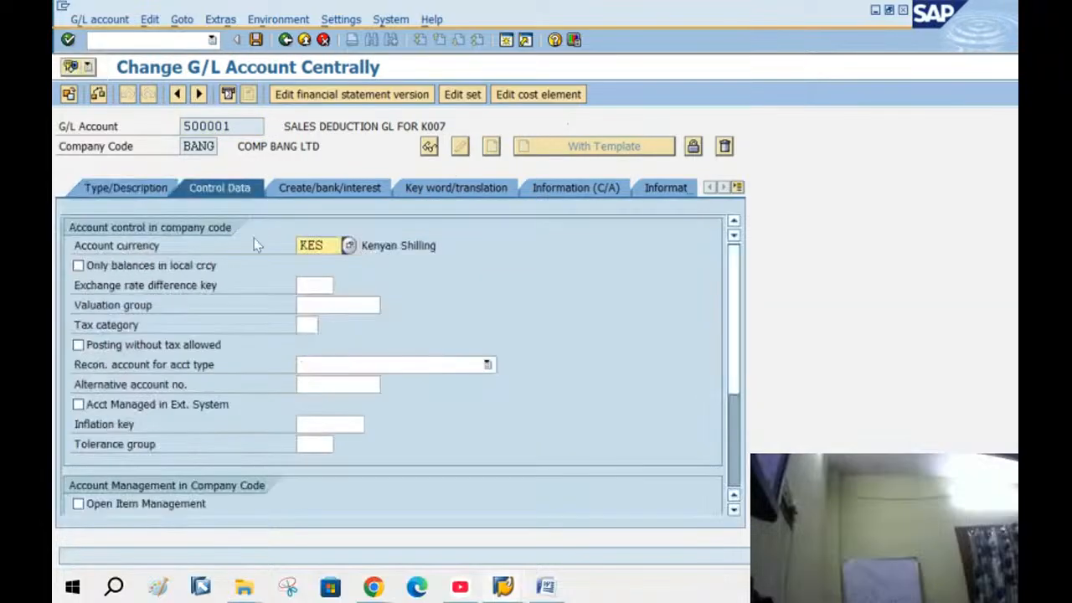
left_click(81, 345)
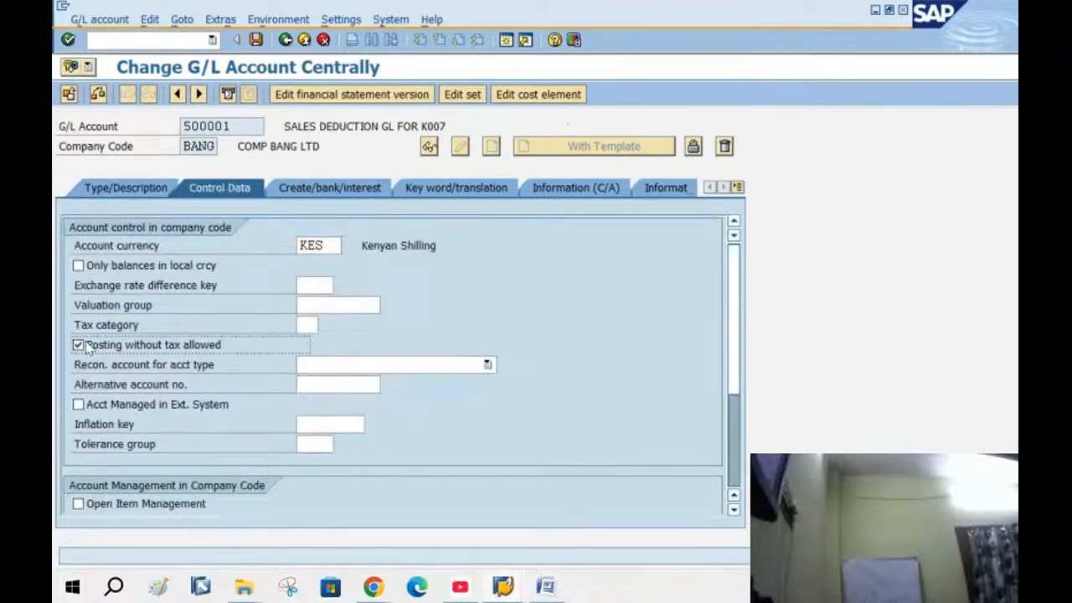
left_click(318, 326)
left_click(326, 325)
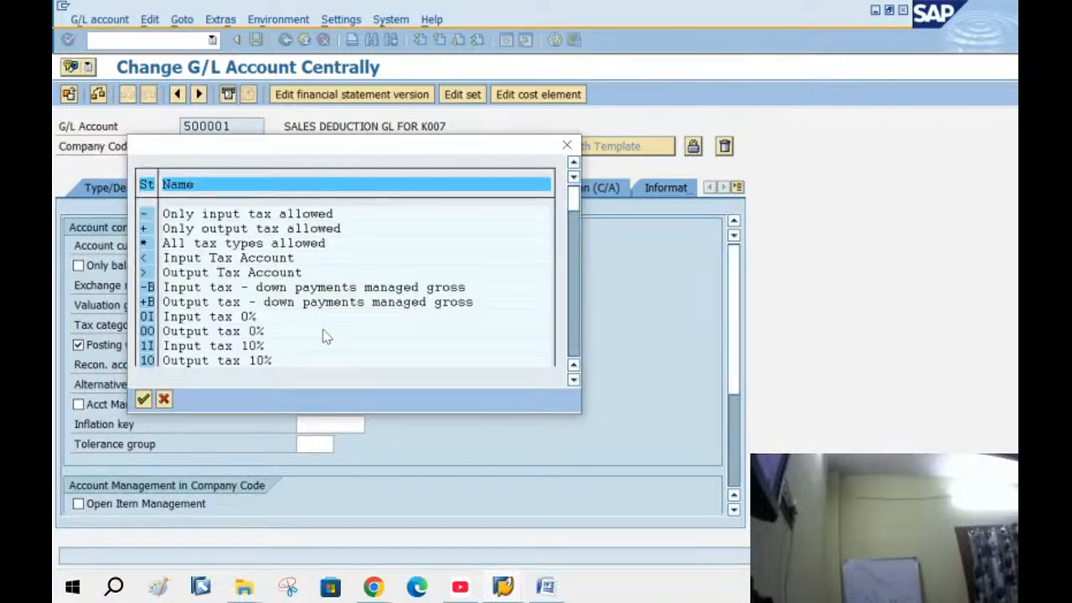
double_click(200, 243)
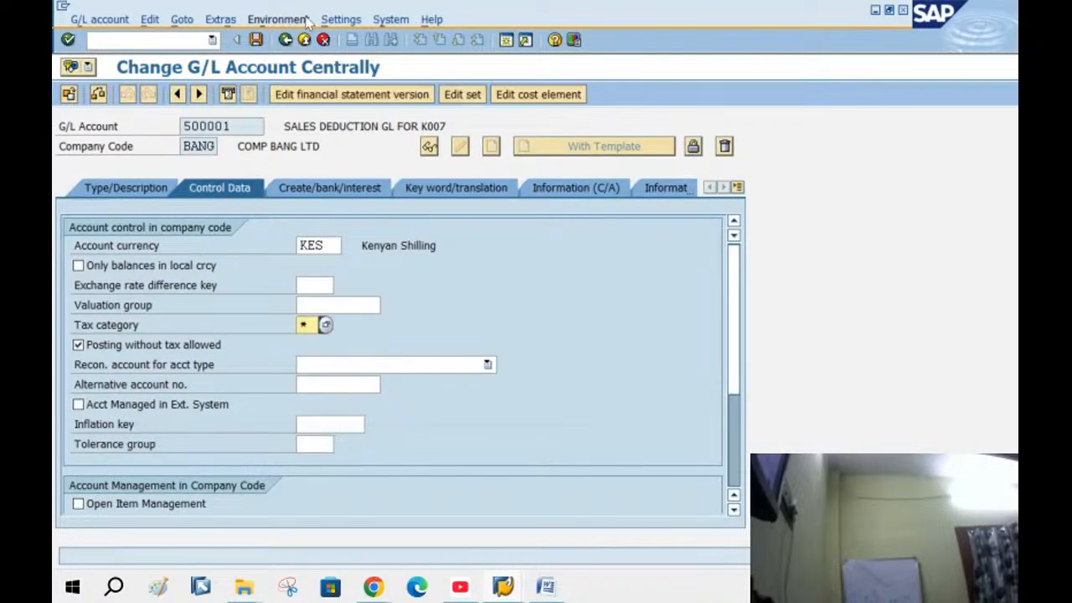
left_click(256, 39)
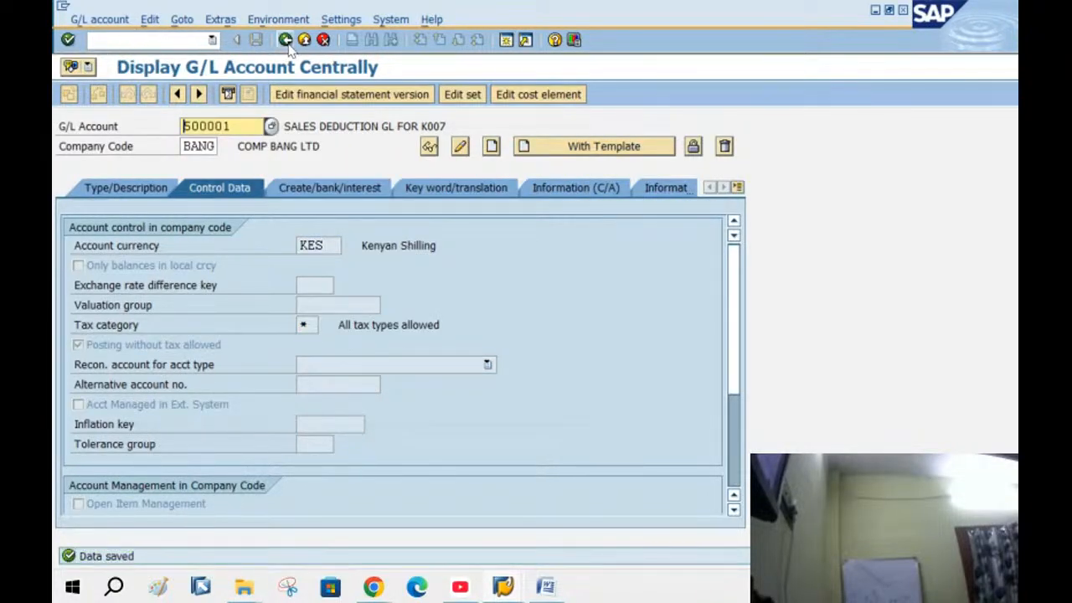
left_click(286, 40)
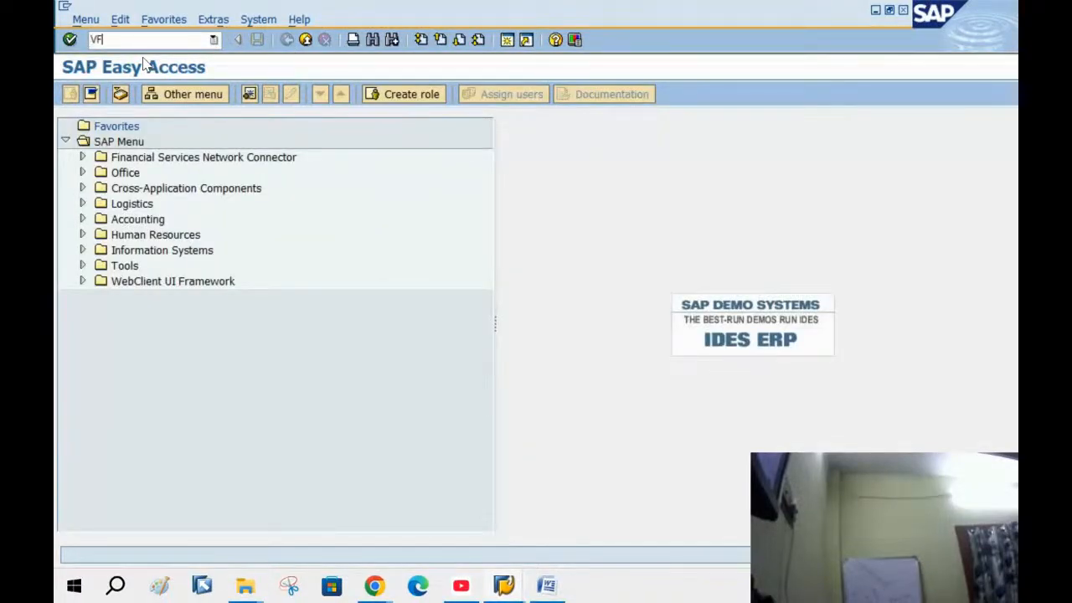
Release billing document 90039905 to accounting in VF02
key("Return")
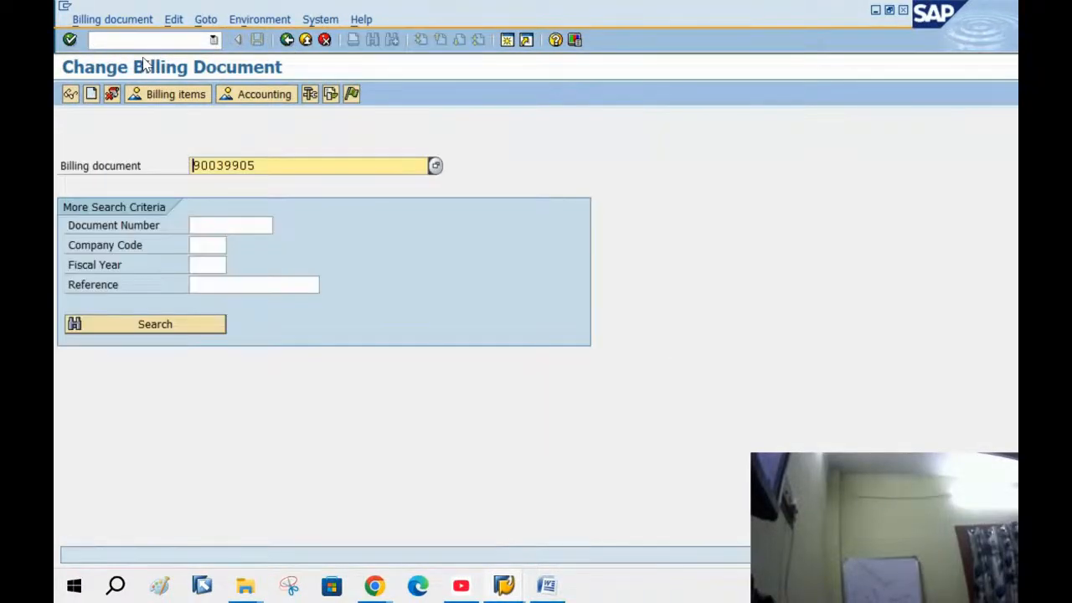
left_click(125, 17)
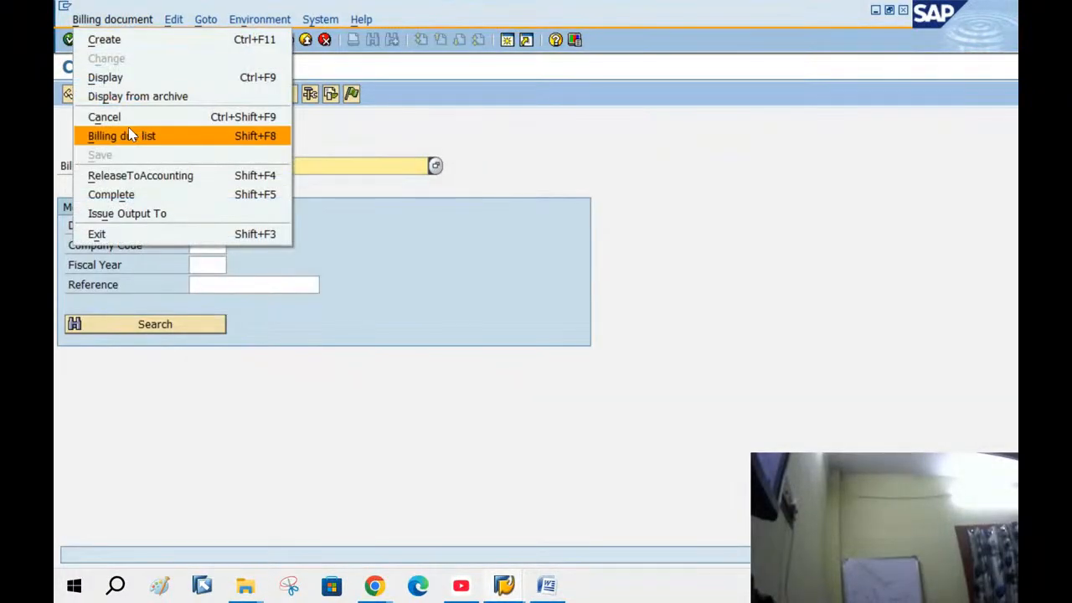
left_click(139, 176)
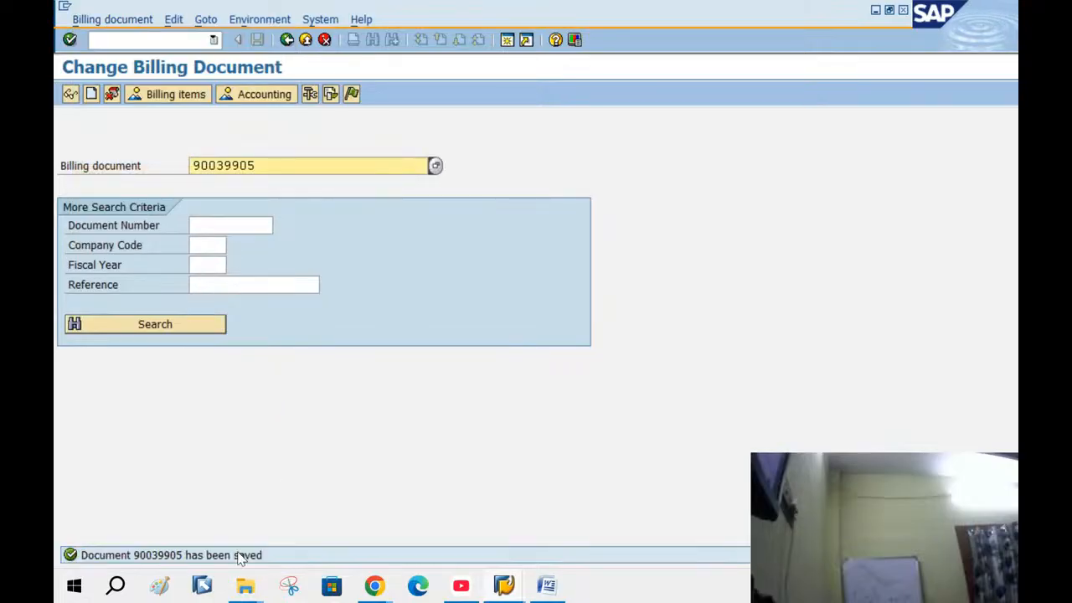
left_click(331, 94)
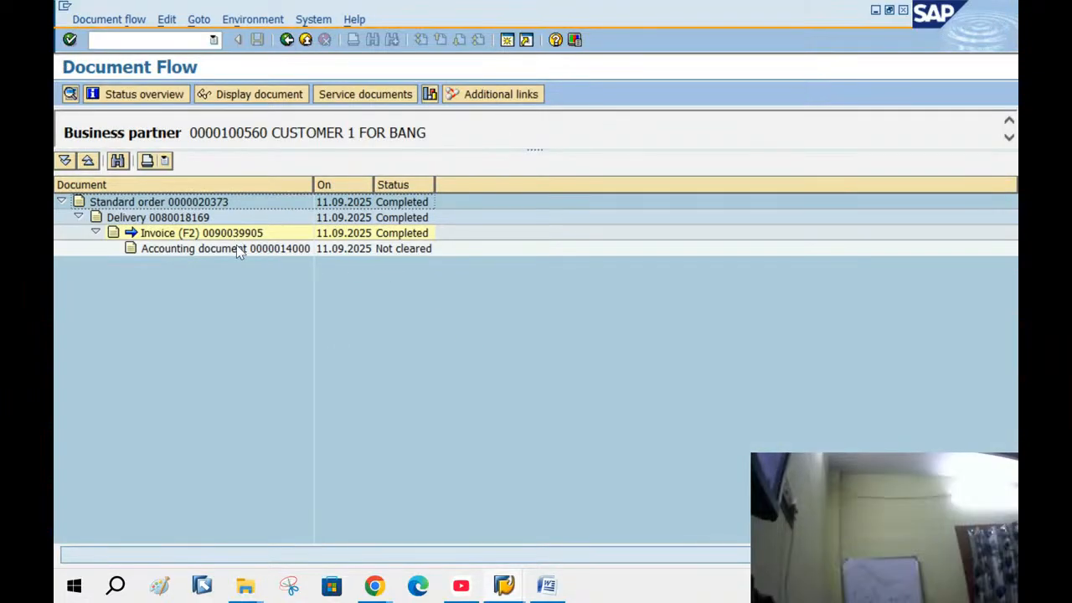
left_click(282, 250)
left_click(399, 248)
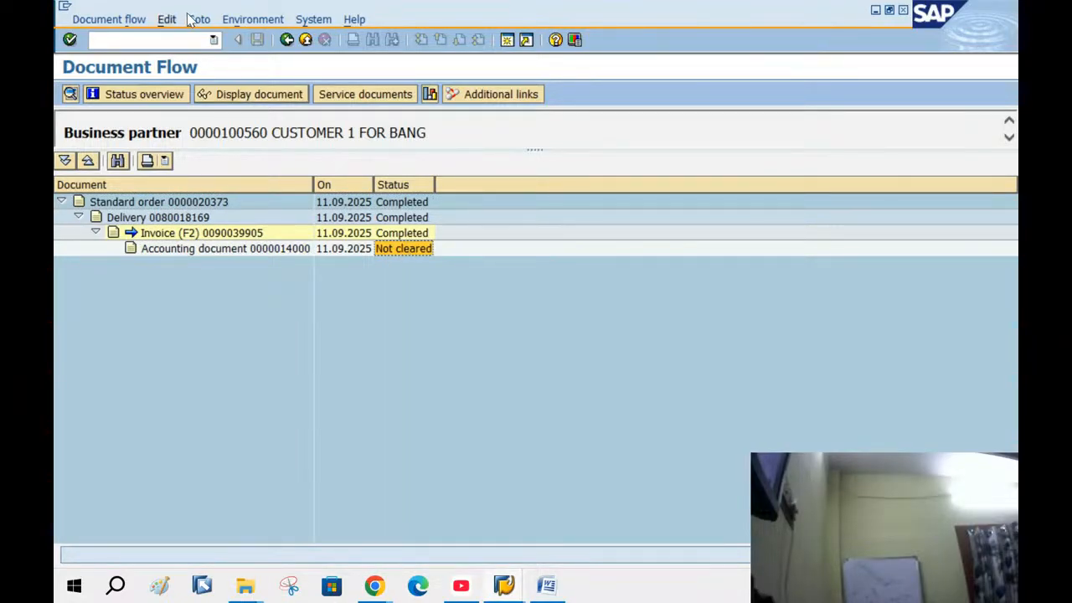
left_click(291, 44)
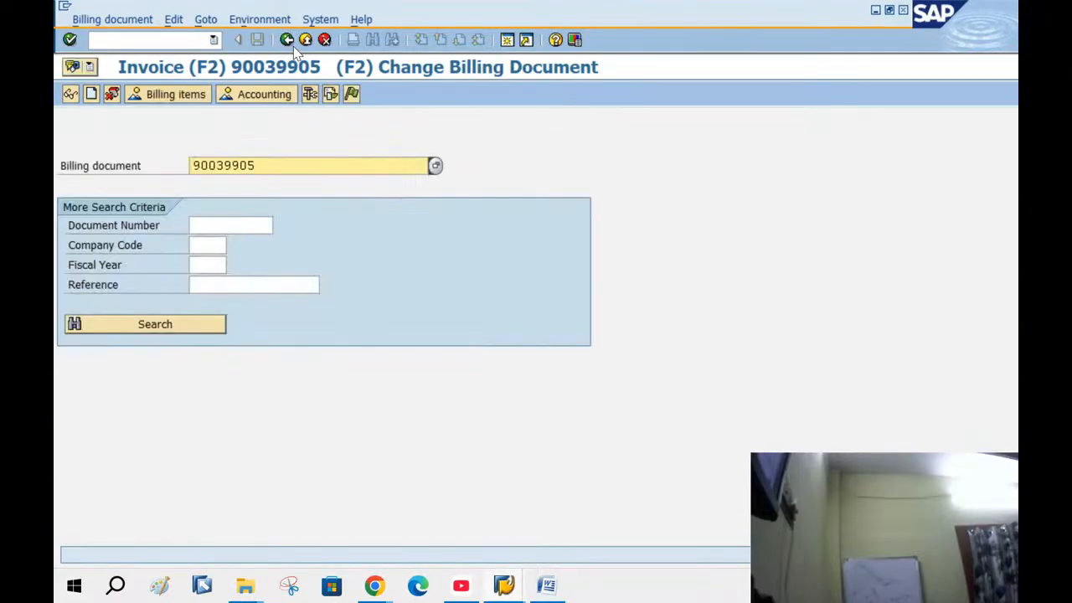
left_click(293, 49)
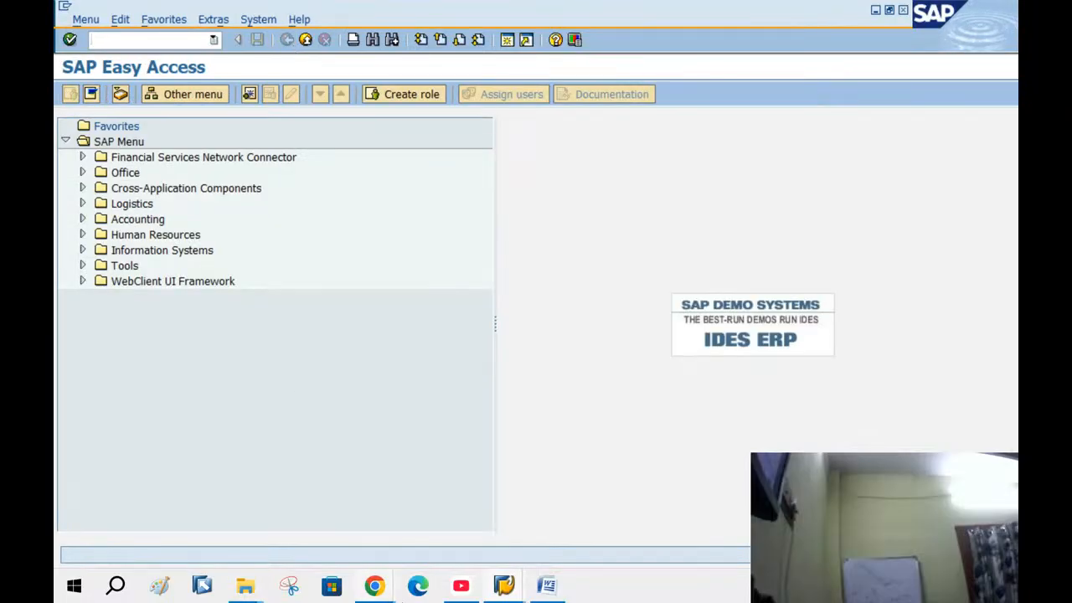
Close the stock-checking Word notes and open the F-28 clearing document in 11. INCOMING CUSTOMER PAYMENT
left_click(546, 585)
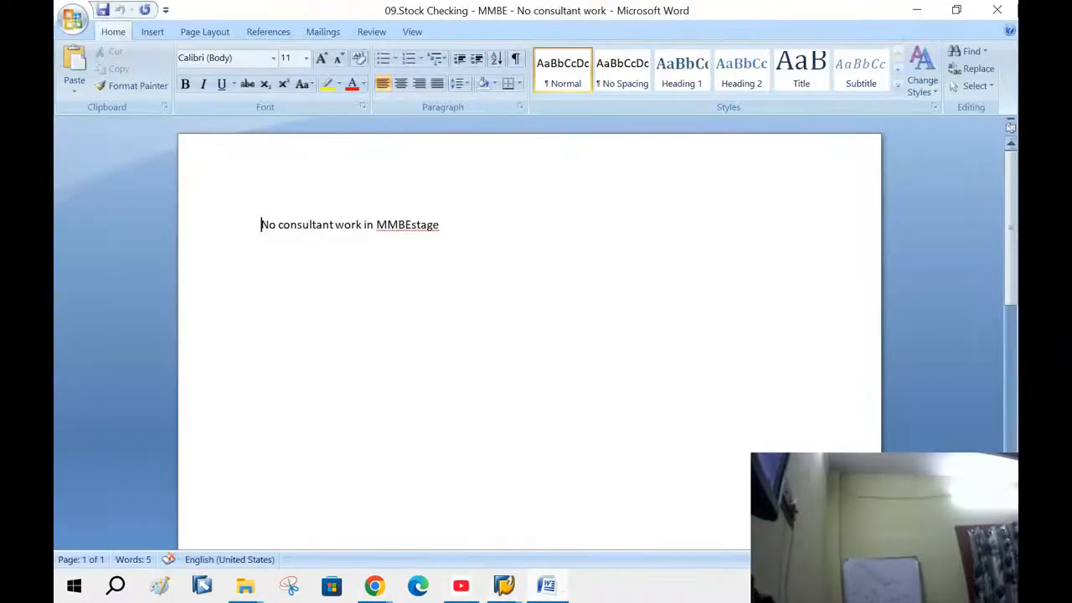
left_click(1012, 7)
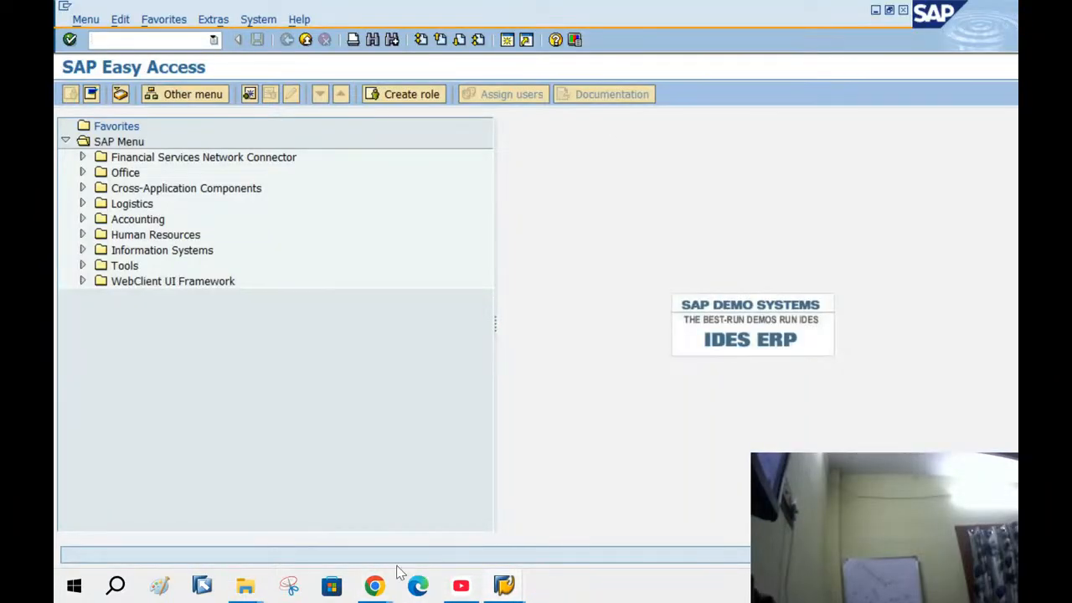
left_click(258, 589)
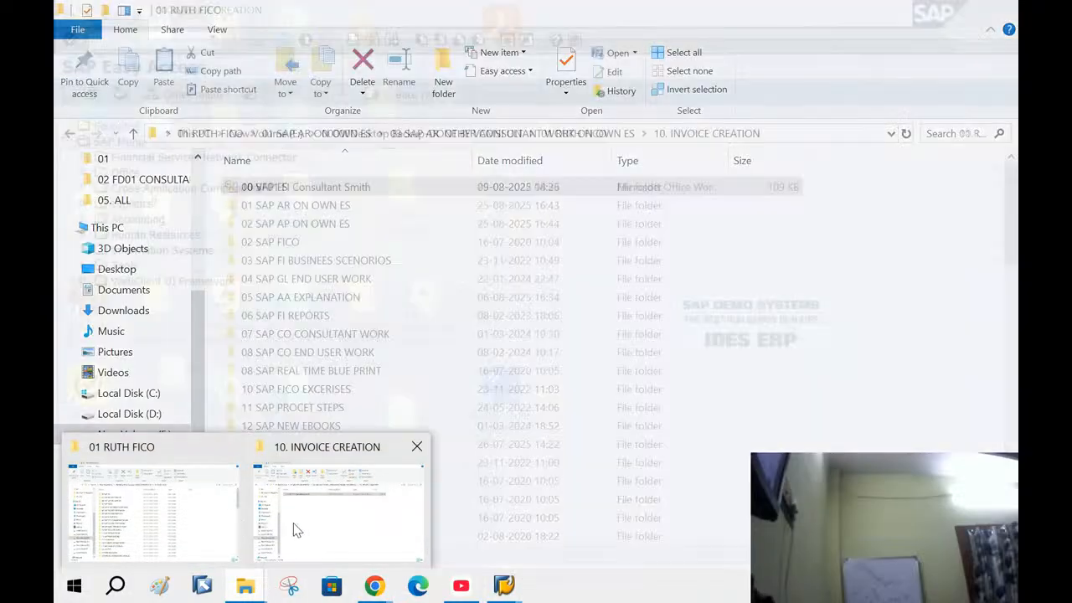
left_click(335, 506)
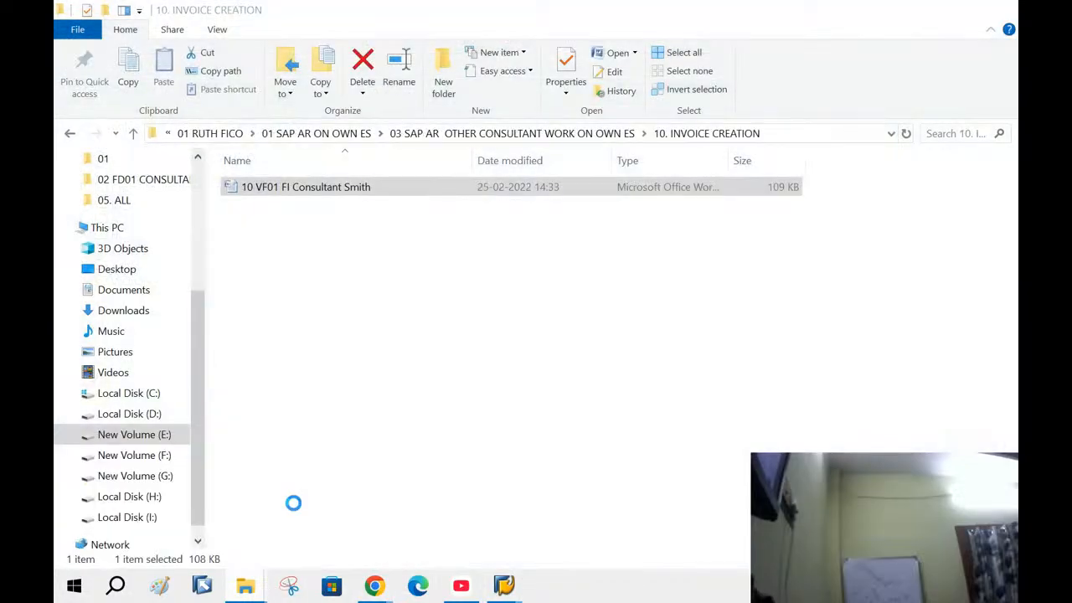
left_click(72, 135)
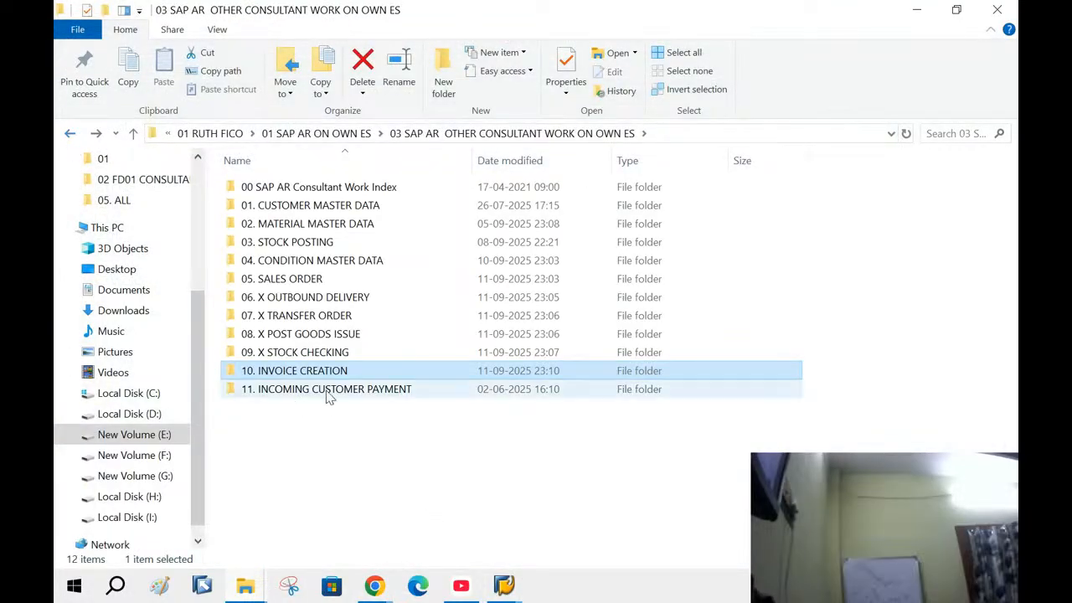
double_click(327, 392)
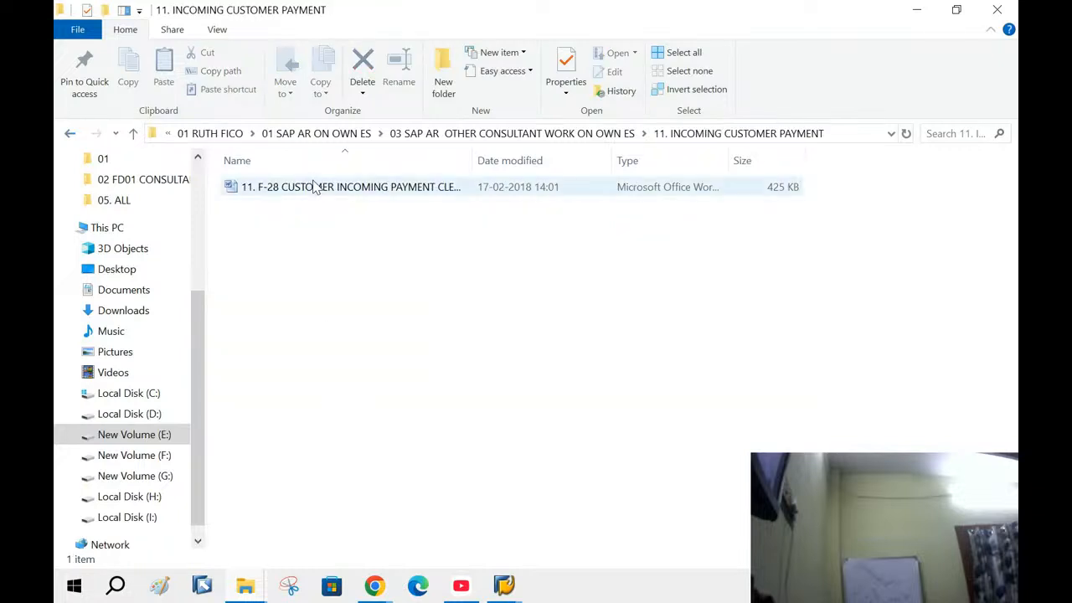
left_click(315, 188)
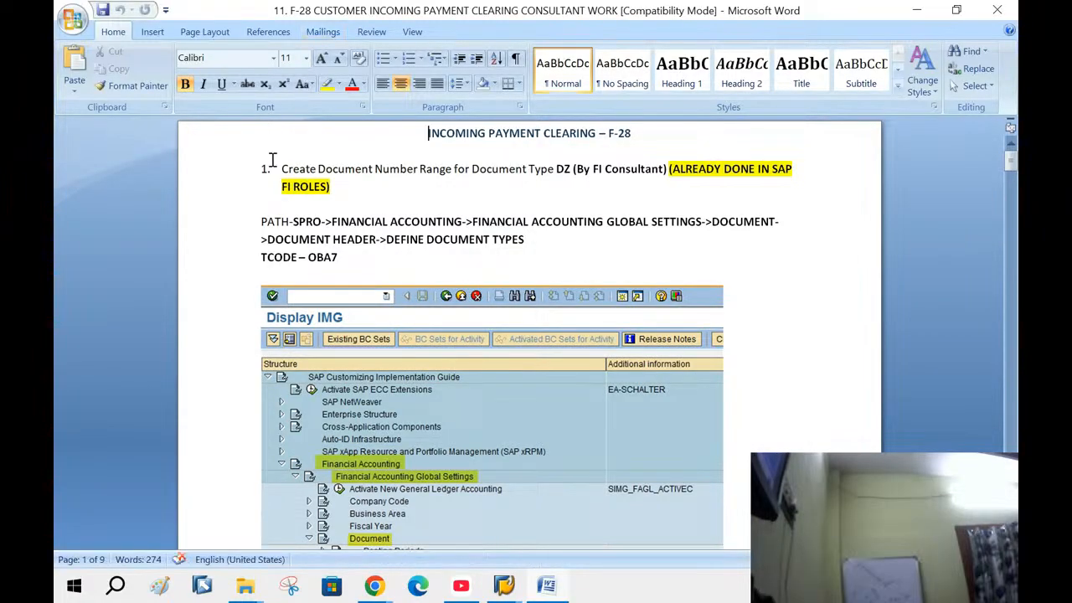
Highlight the step 1 sentence on the DZ number range in Word, then switch to SAP Easy Access
left_click_drag(272, 165, 338, 184)
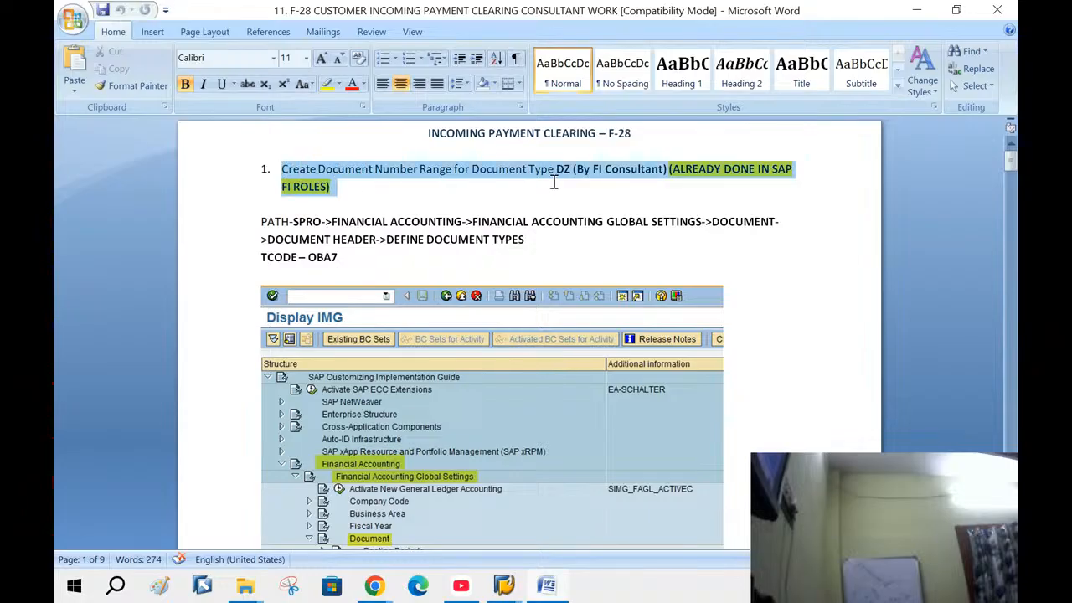
left_click_drag(554, 182, 563, 185)
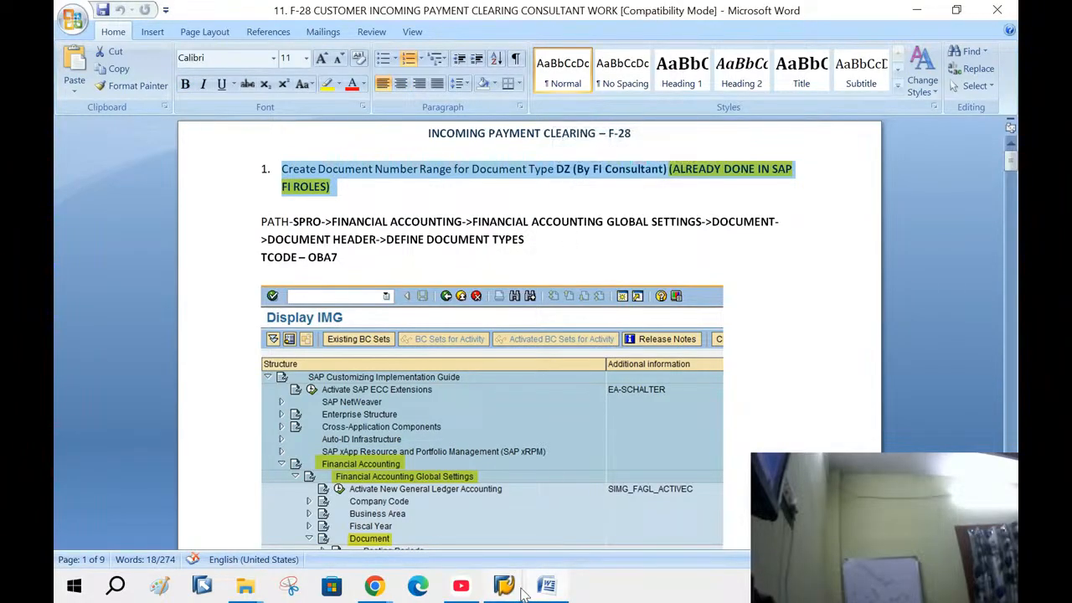
mouse_move(526, 588)
left_click(506, 515)
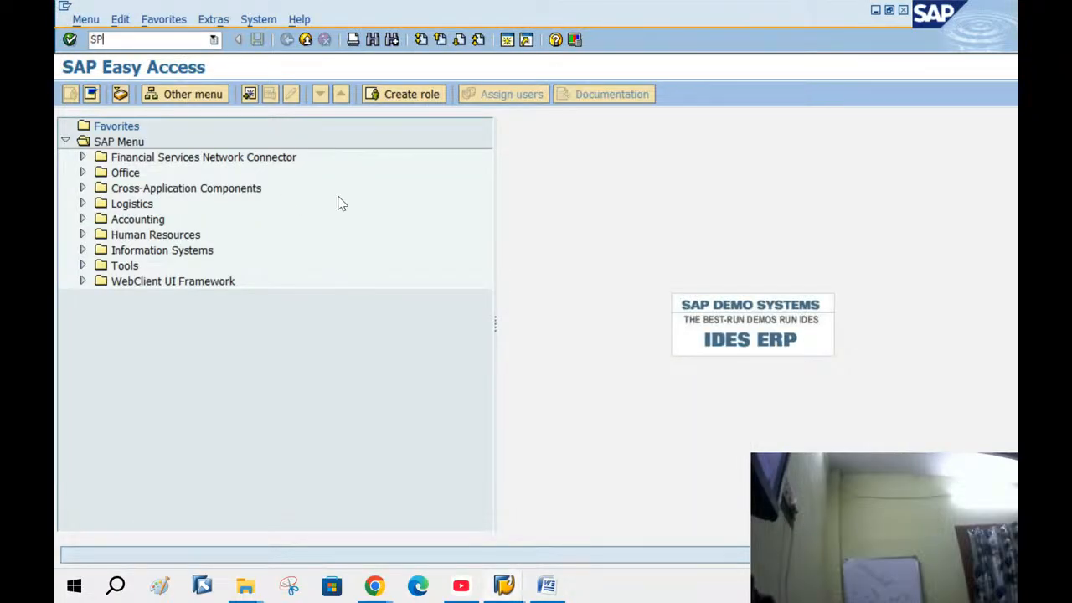
In SPRO, open Define Document Types and display the details of document type DZ
key("Return")
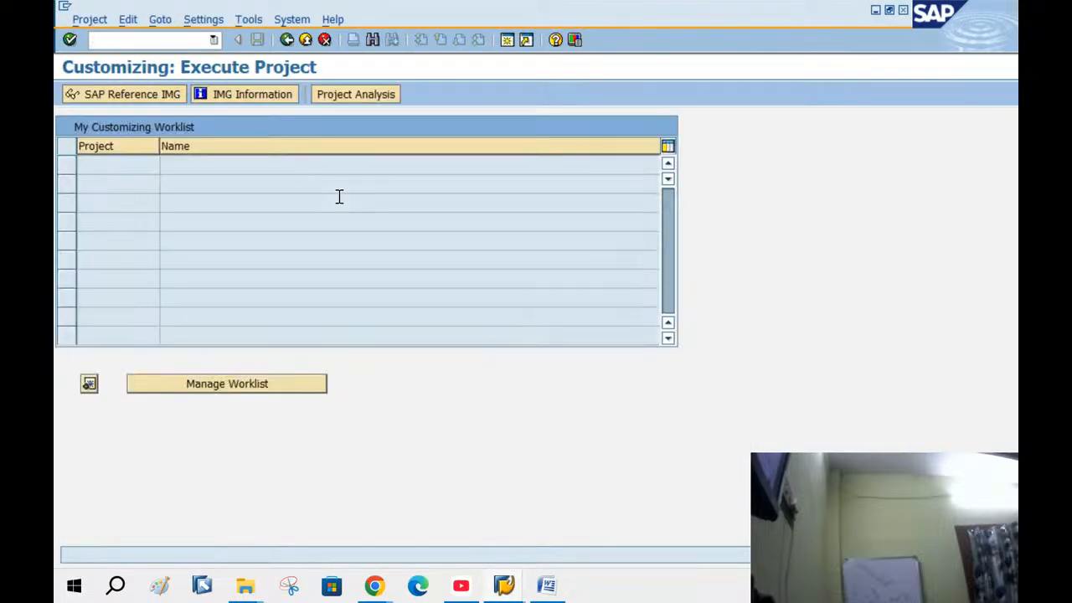
left_click(122, 95)
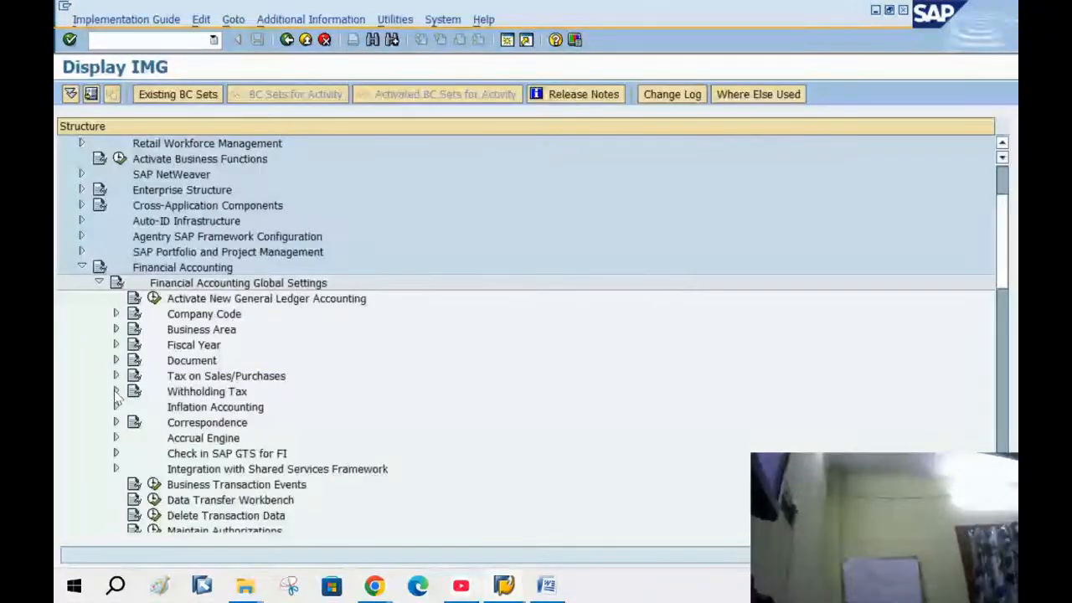
left_click(115, 361)
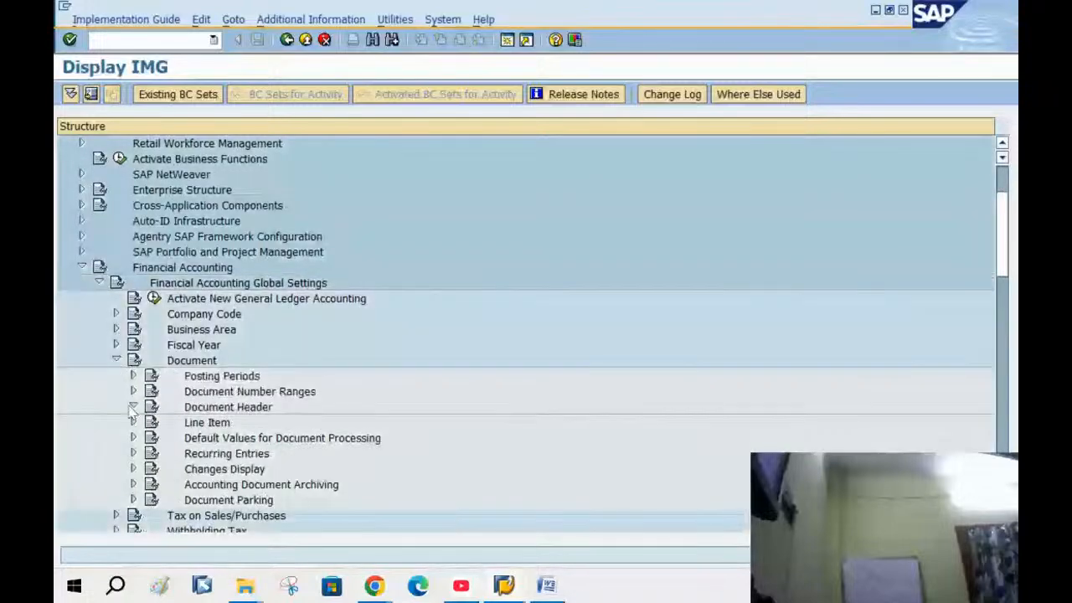
left_click(133, 407)
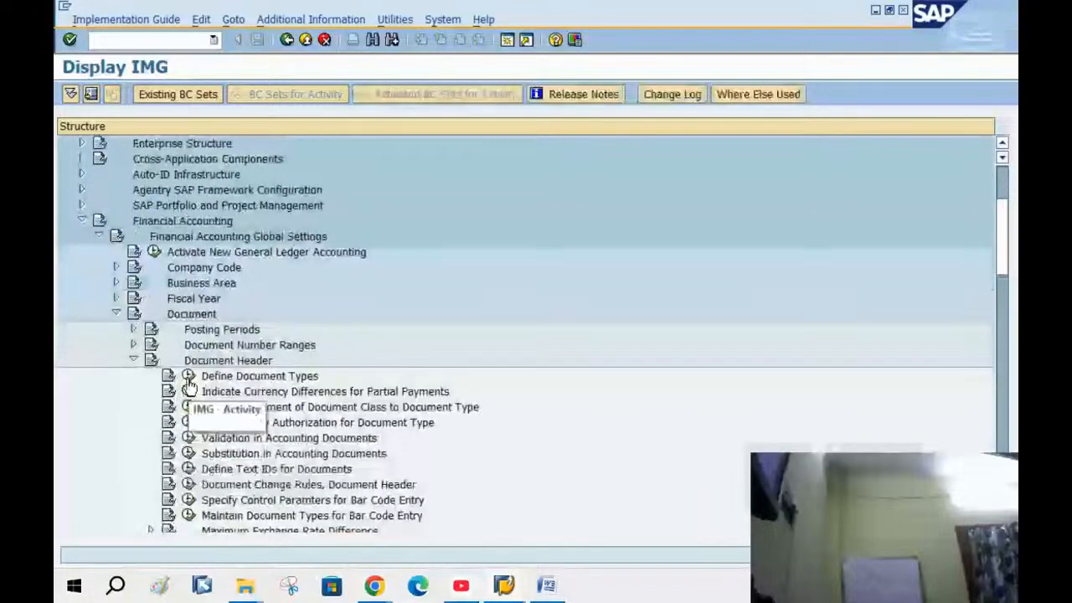
left_click(155, 377)
left_click(273, 524)
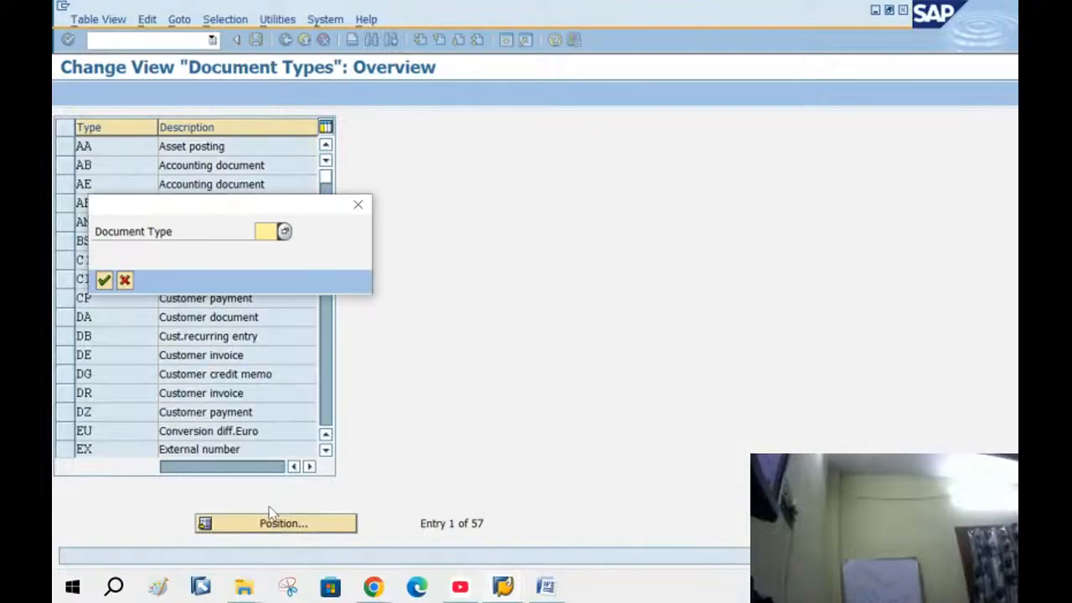
type("DZ")
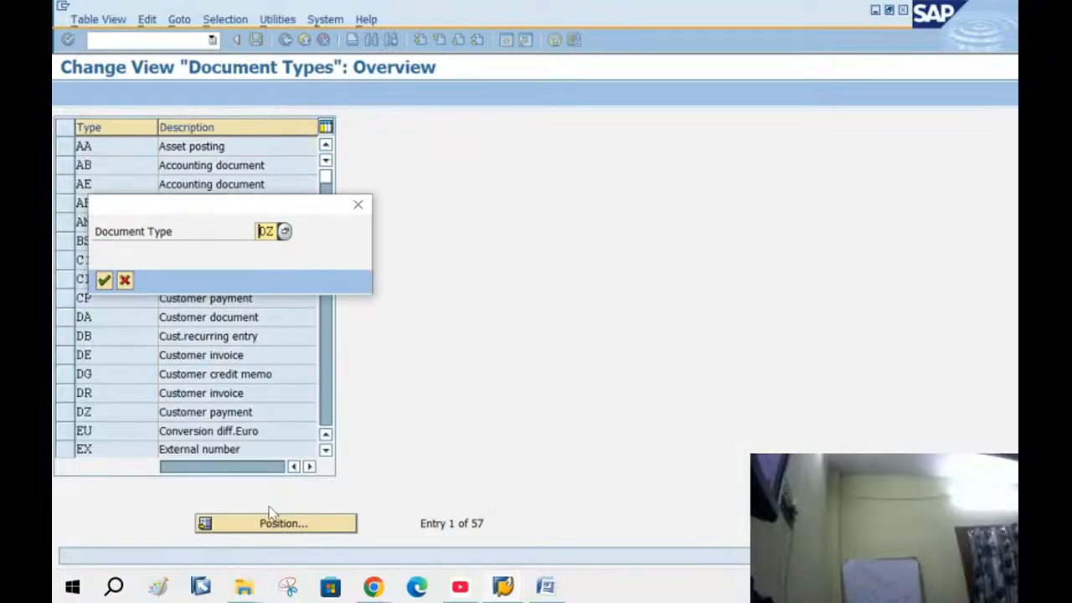
key("Return")
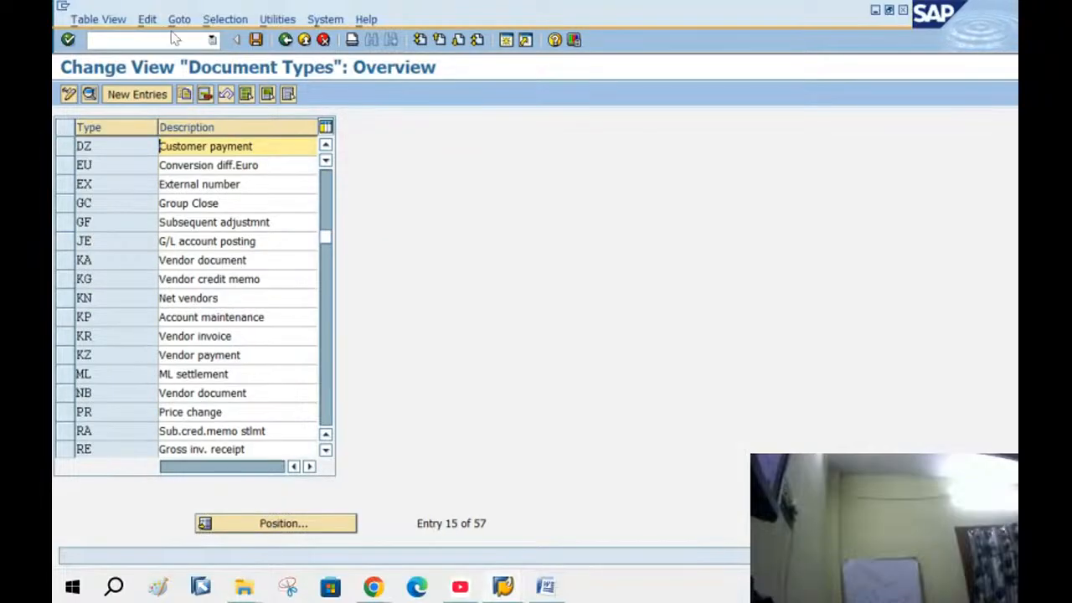
double_click(241, 146)
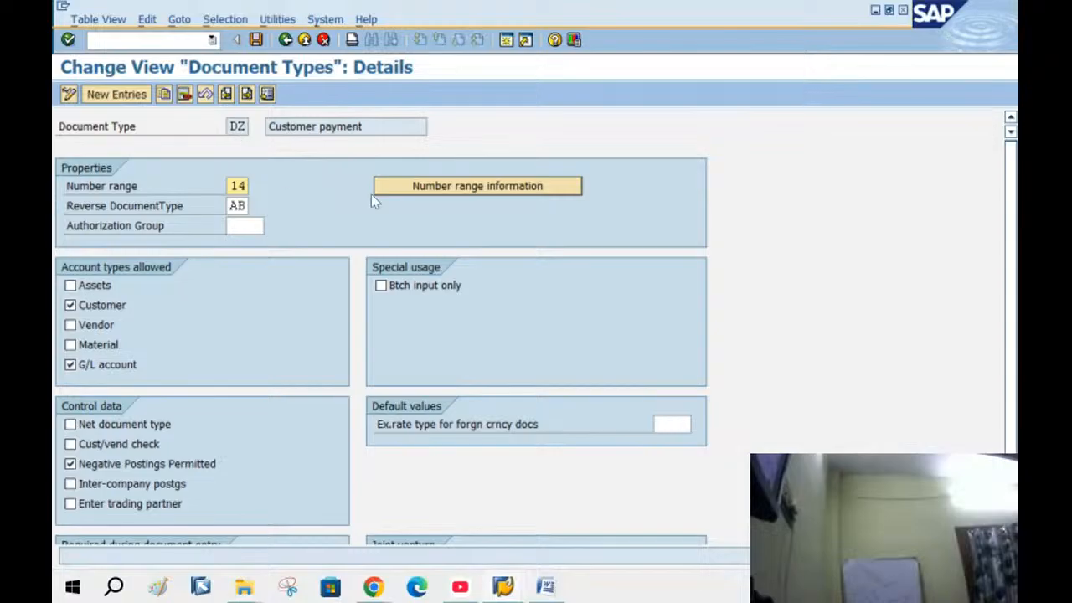
Check number range 14's intervals for BANG, confirming the 2025 interval 14000–14999 exists
left_click(483, 193)
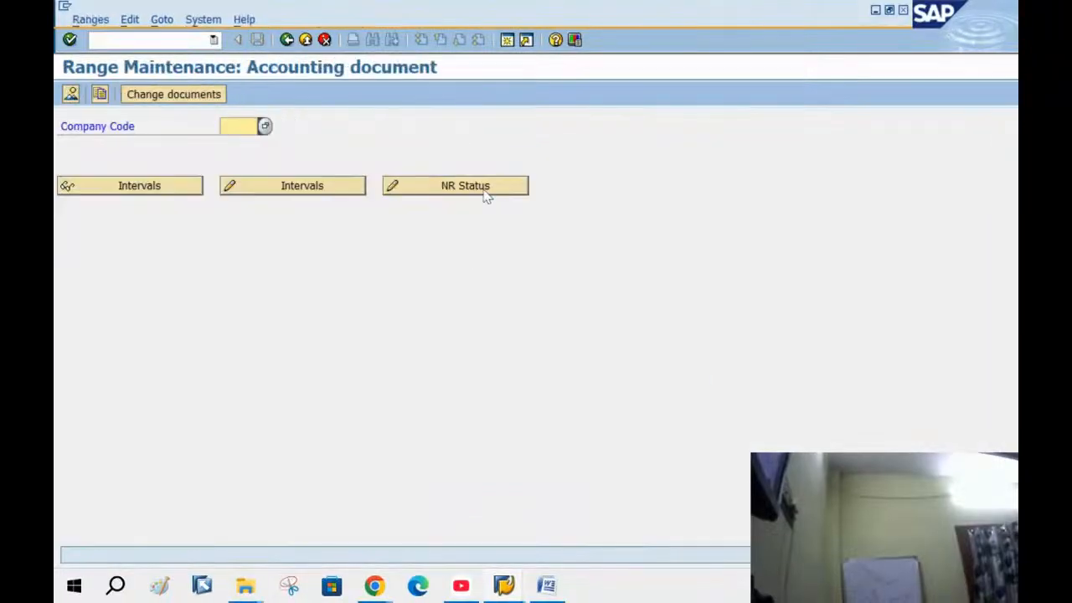
type("BANG")
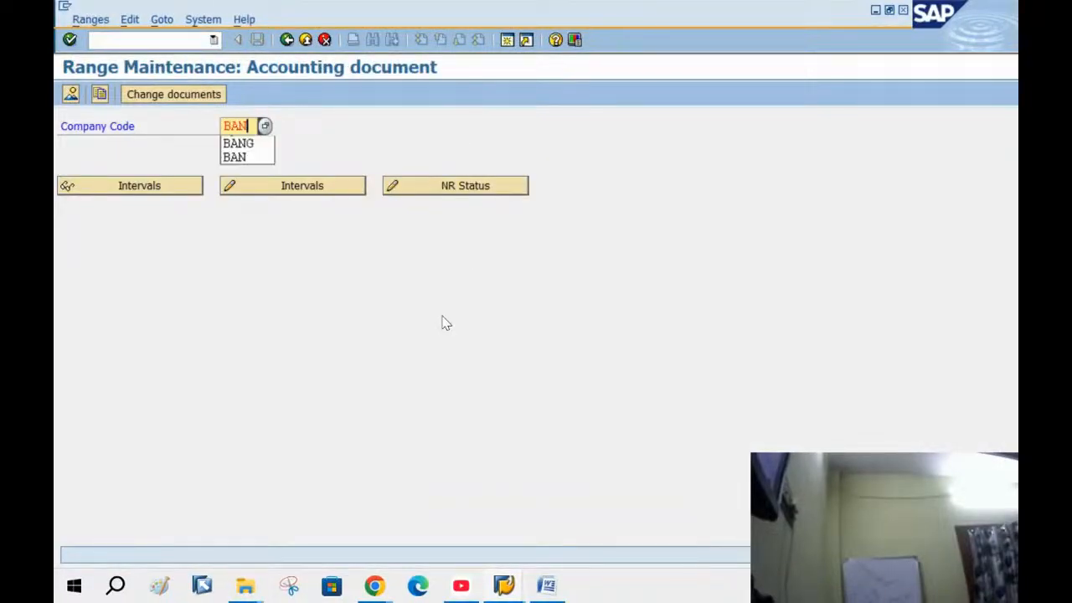
key("Return")
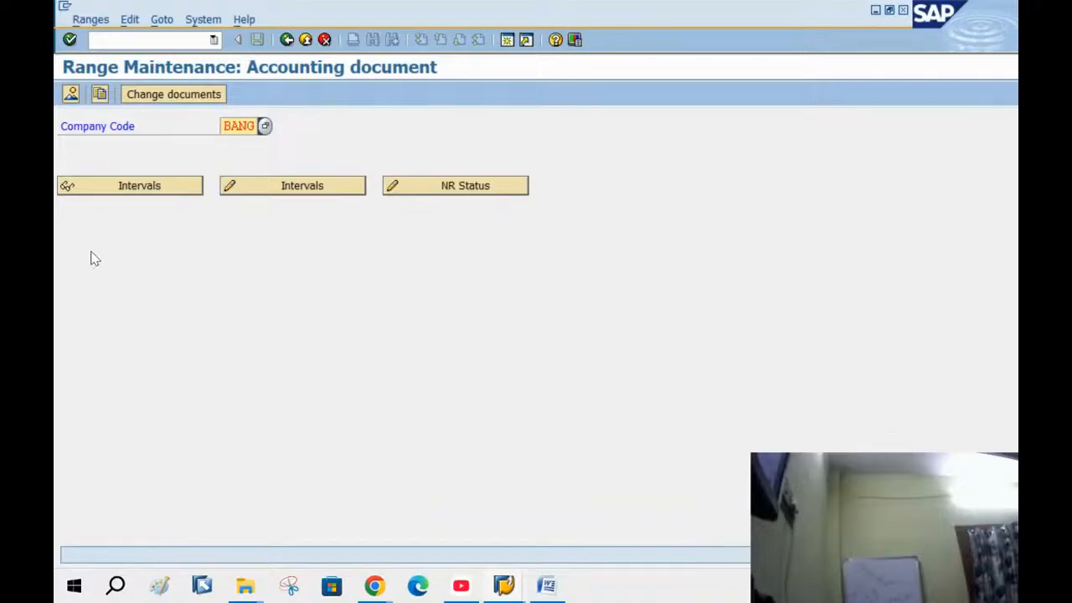
left_click(285, 191)
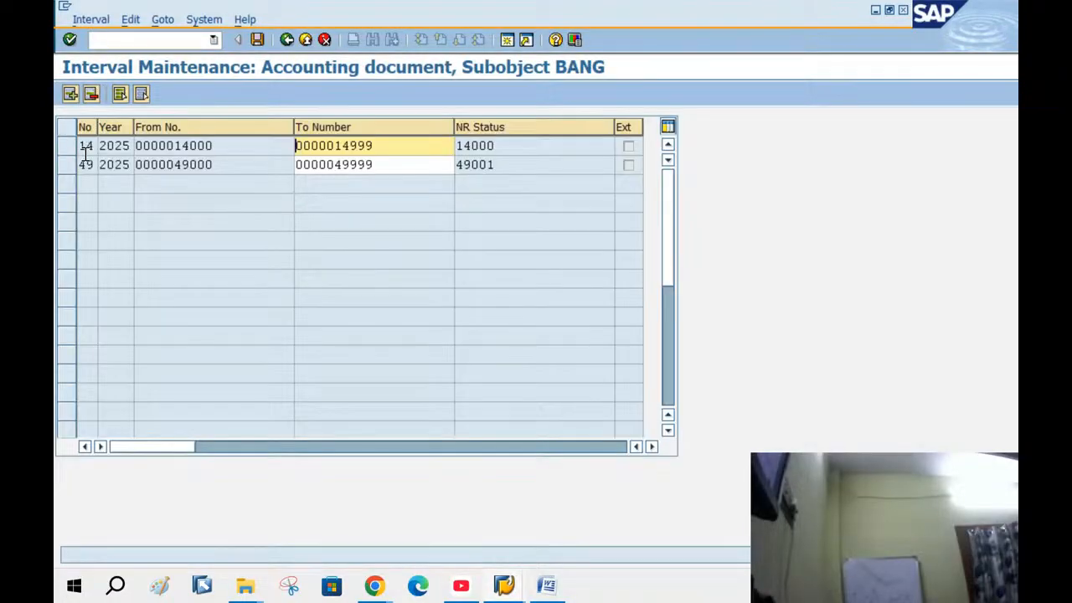
left_click(68, 149)
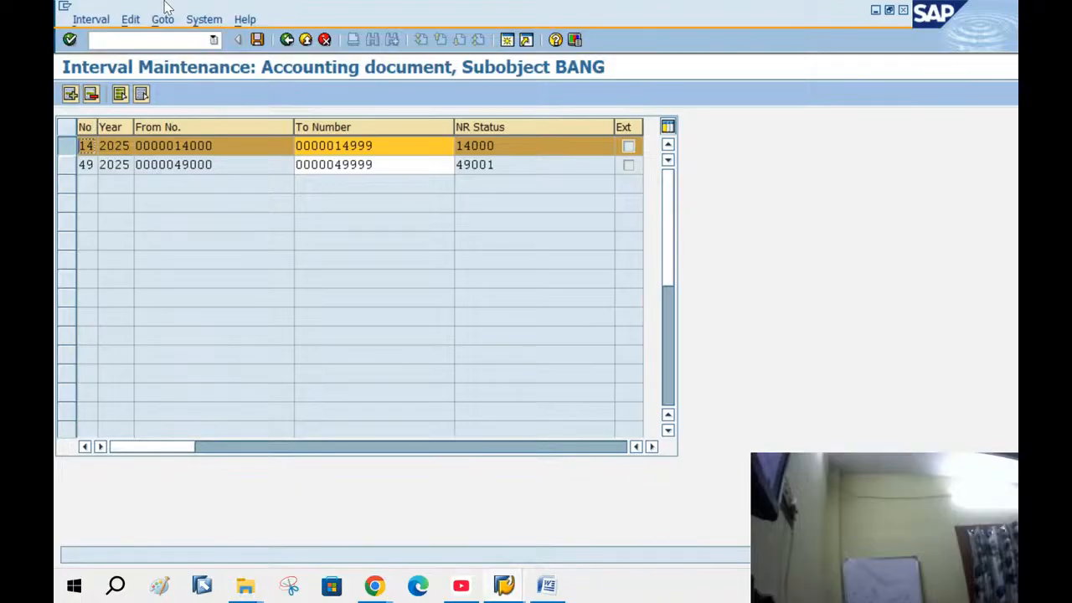
left_click(305, 40)
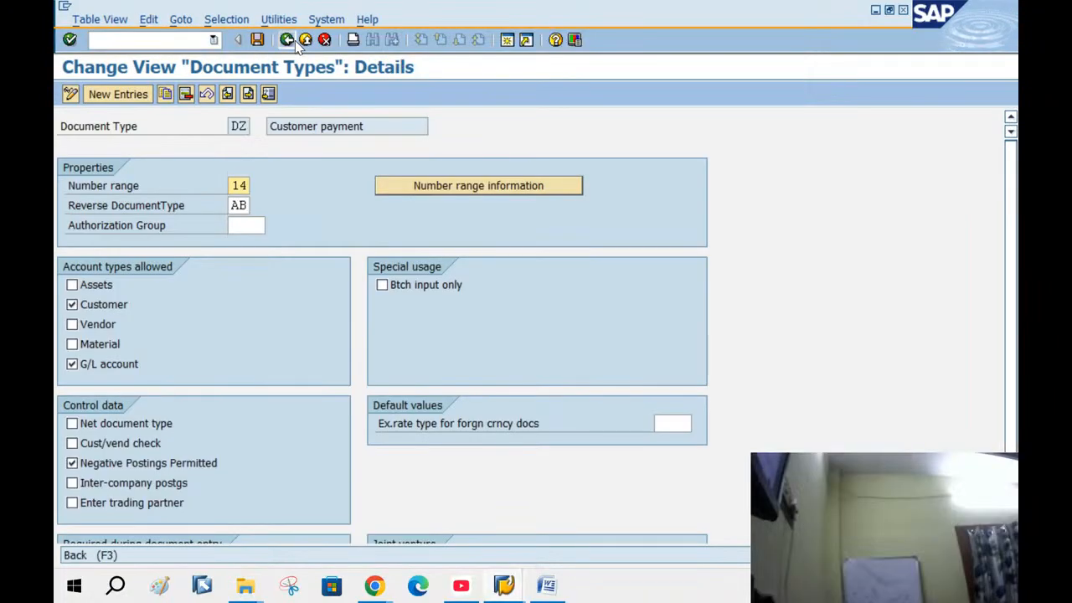
left_click(287, 40)
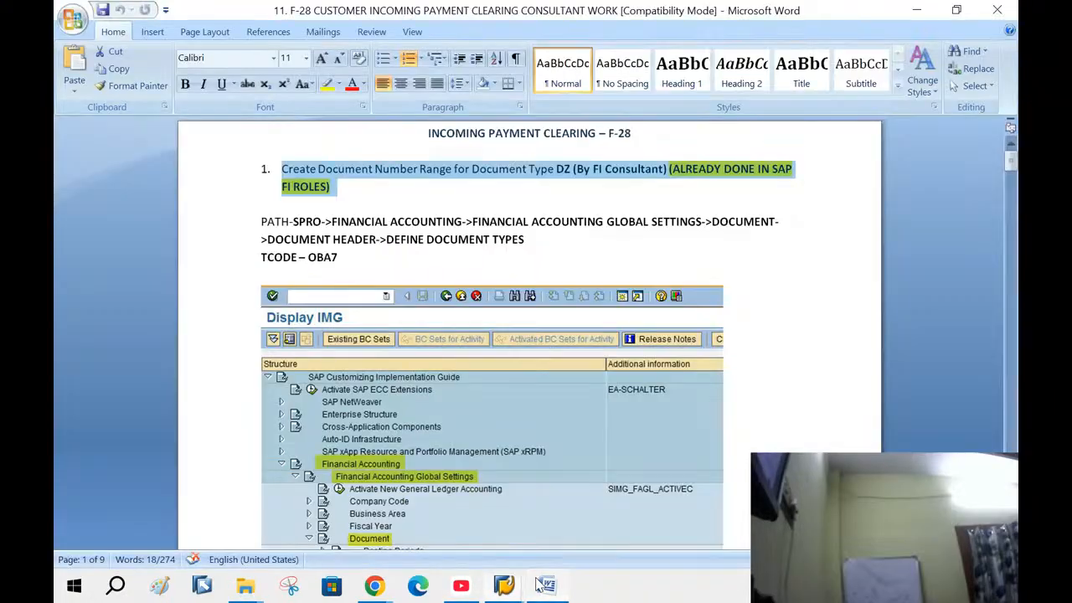
Scroll the Word guide to 'Create Bank Data for Company Code 4444', then return to SAP Easy Access
left_click(547, 585)
scroll(455, 308, "down", 10)
scroll(454, 307, "down", 20)
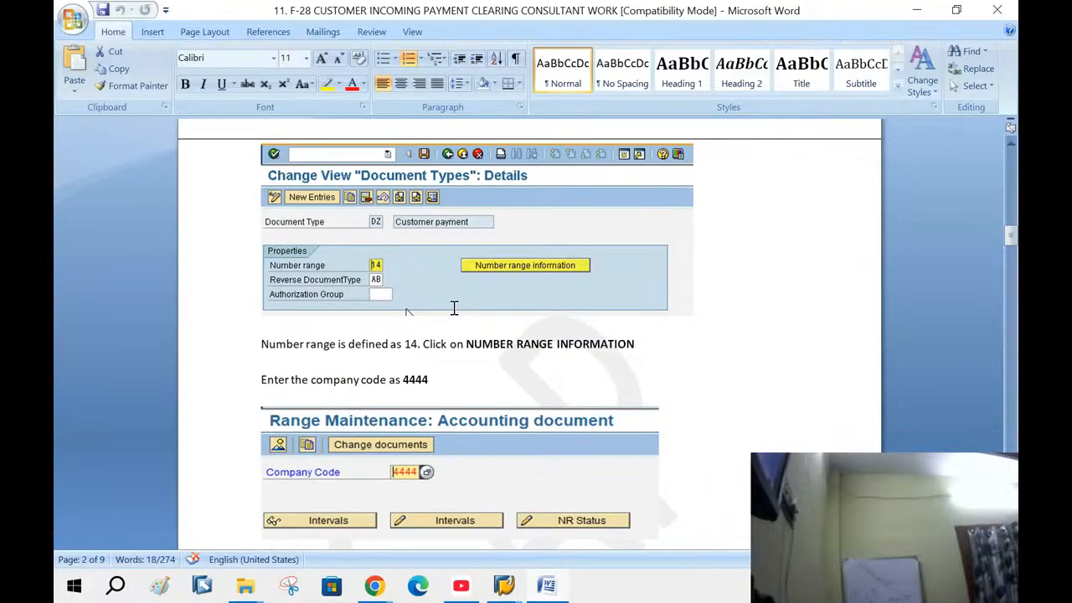
scroll(454, 307, "down", 18)
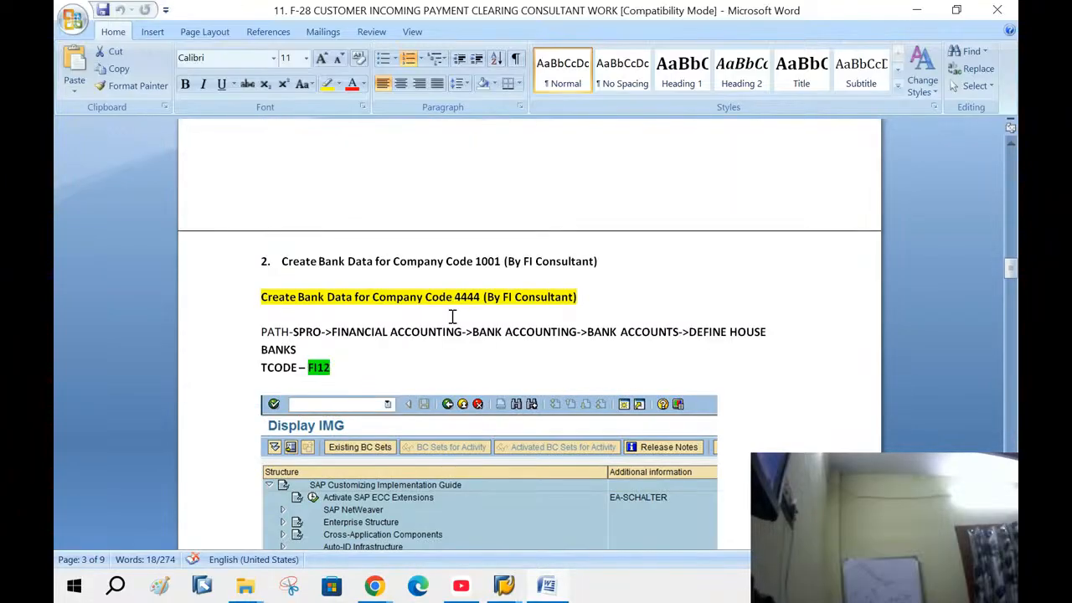
scroll(452, 317, "down", 5)
scroll(351, 218, "up", 4)
mouse_move(503, 587)
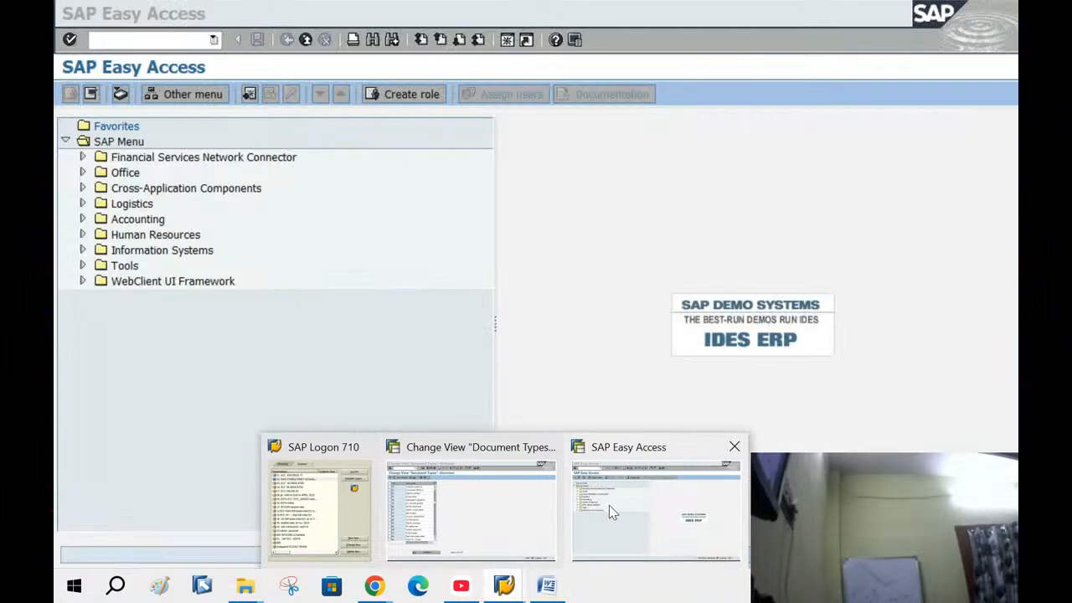
left_click(609, 505)
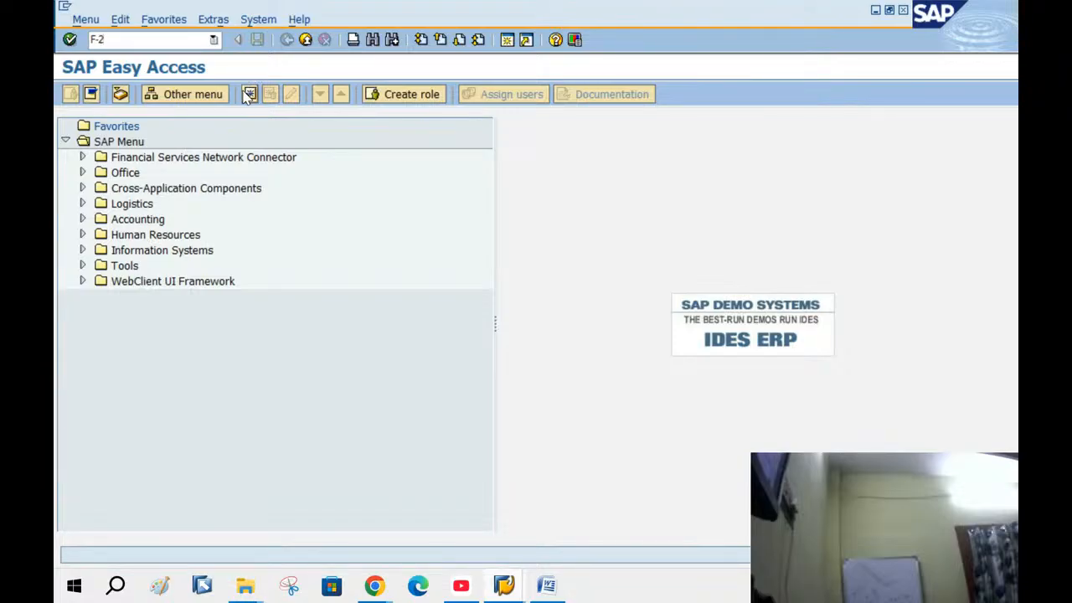
Run F-28 and fill the Bank Data account with 113109 from input history, then switch to Word
key("Return")
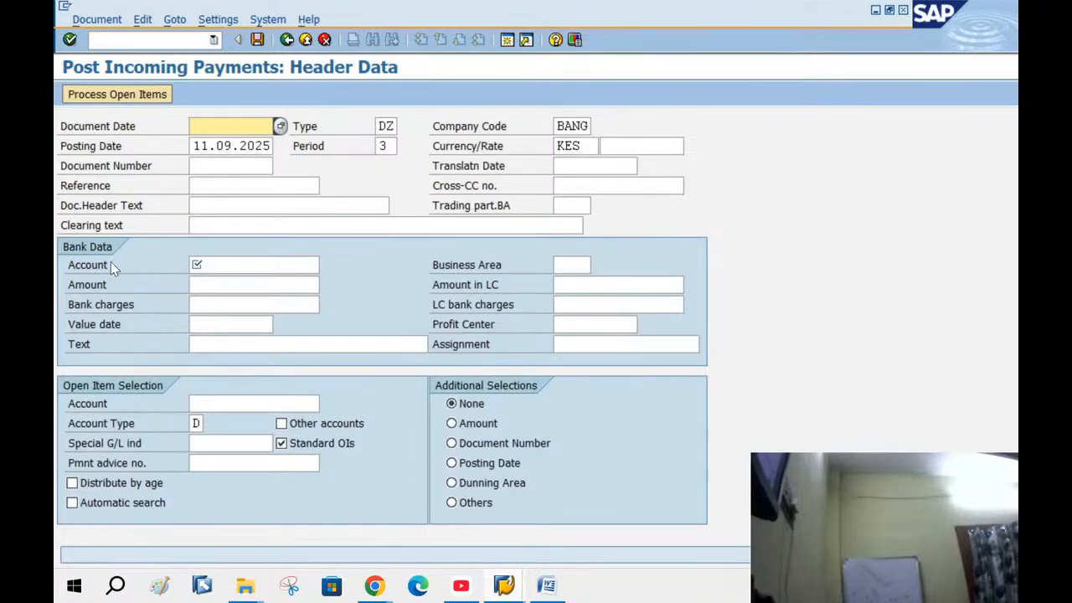
left_click(218, 264)
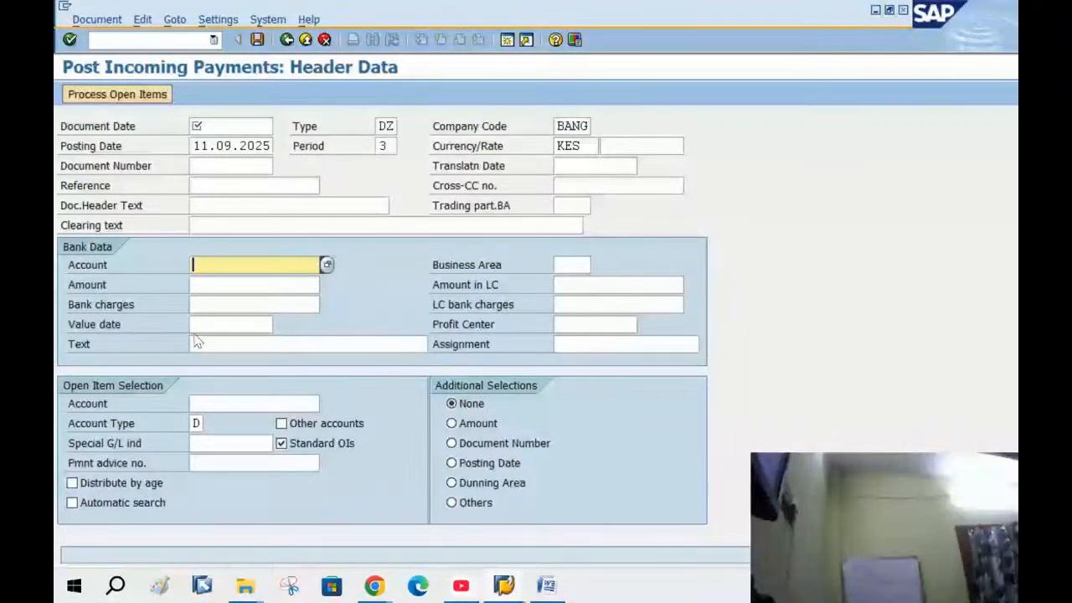
left_click(227, 266)
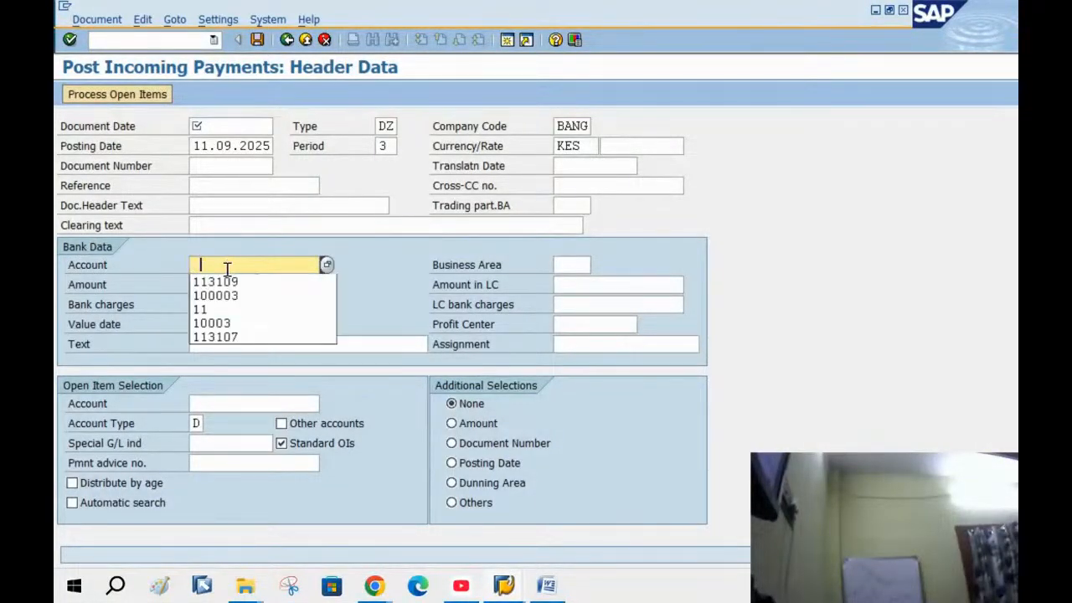
left_click(199, 282)
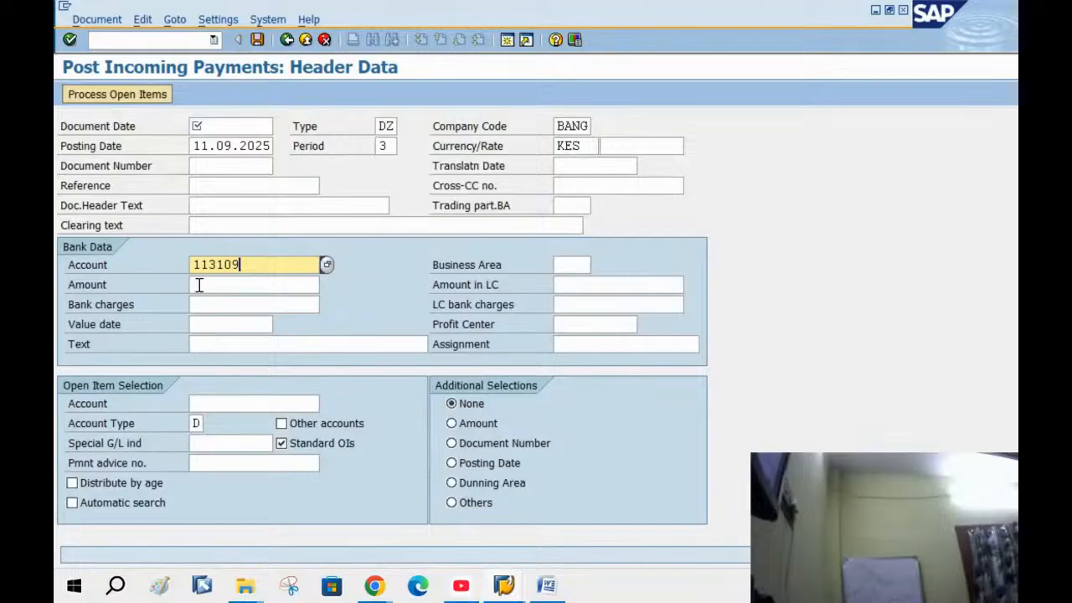
double_click(246, 264)
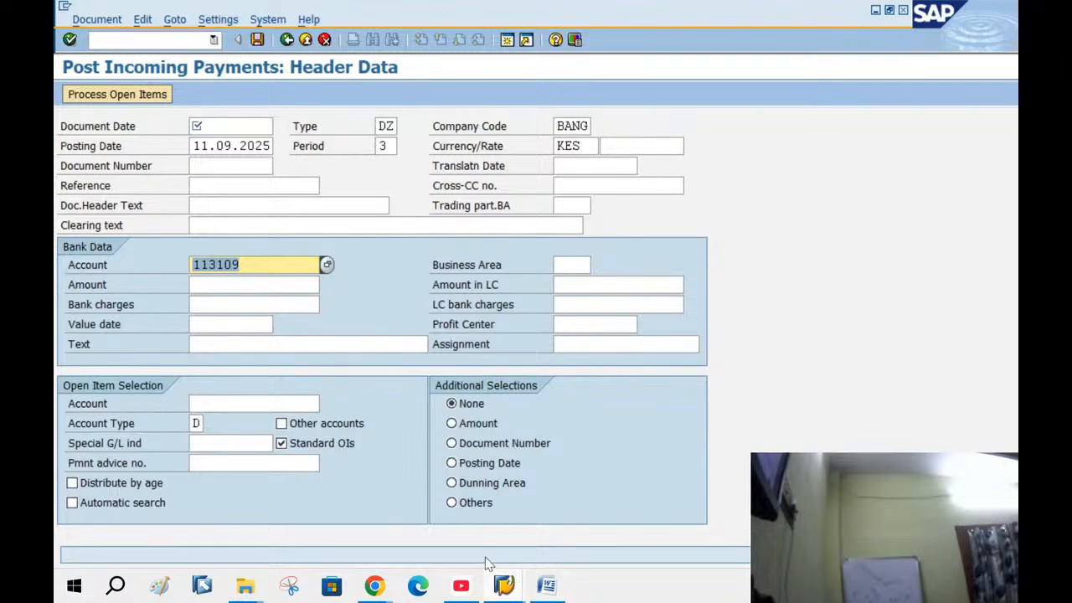
left_click(548, 584)
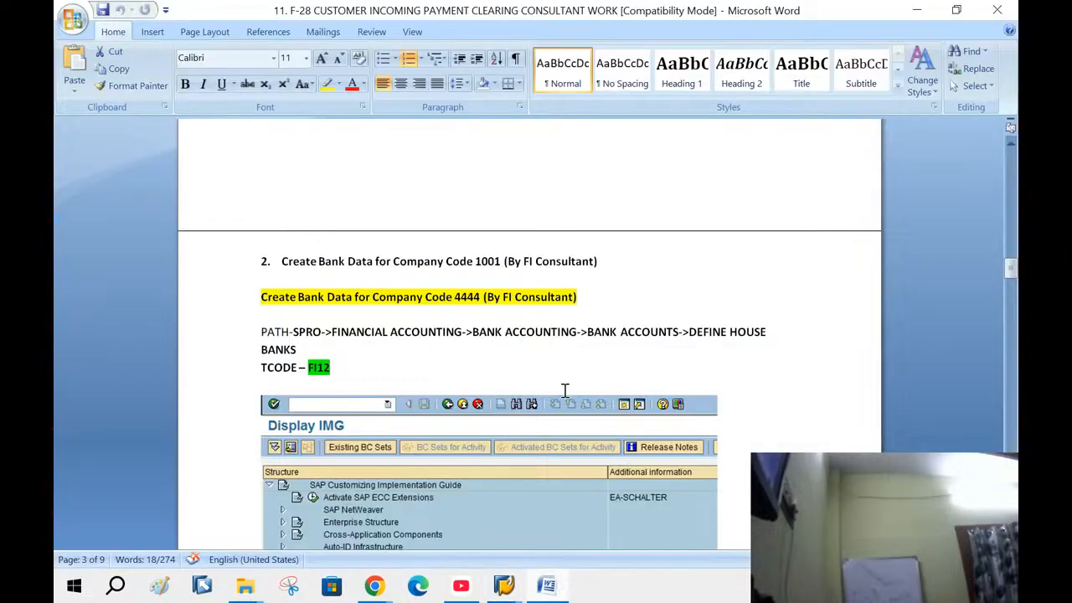
scroll(563, 390, "down", 15)
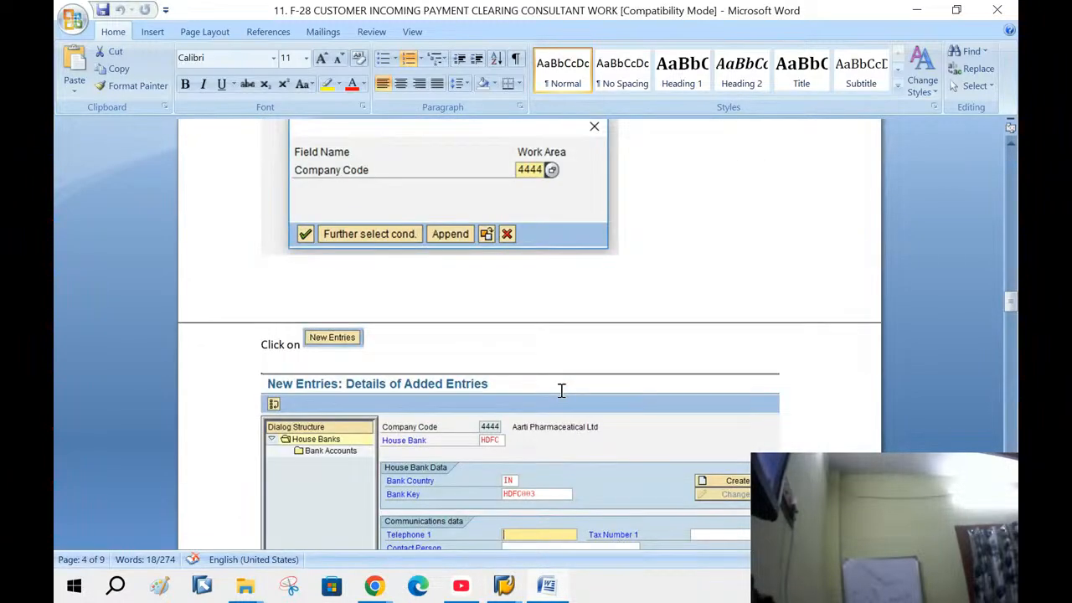
Scroll the Word notes to the Define House Banks SPRO path and transaction FI12
scroll(562, 390, "down", 3)
scroll(562, 391, "up", 10)
scroll(562, 391, "down", 3)
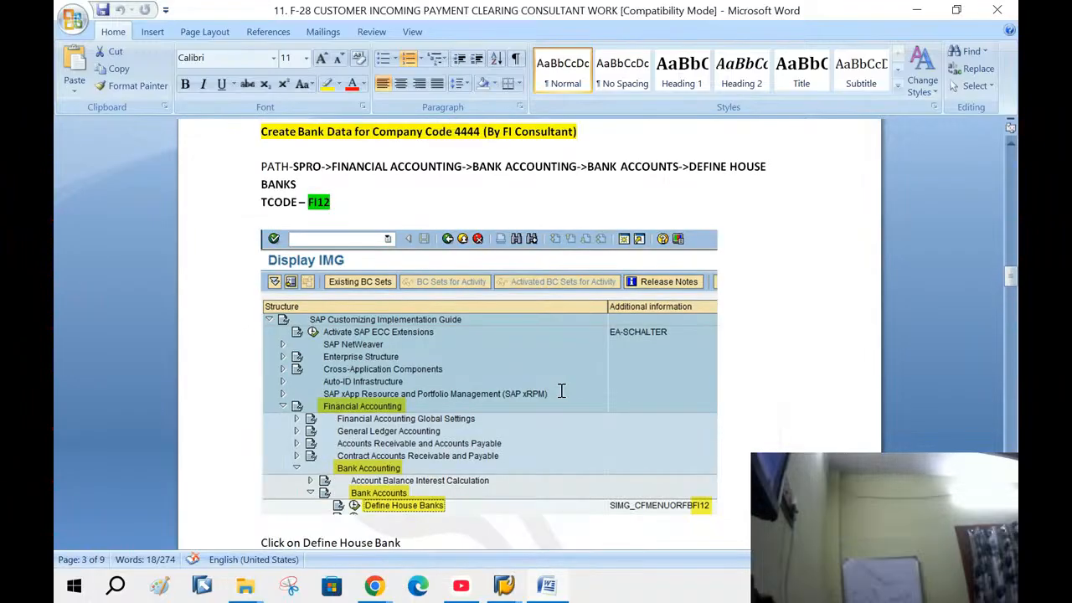
scroll(401, 261, "up", 3)
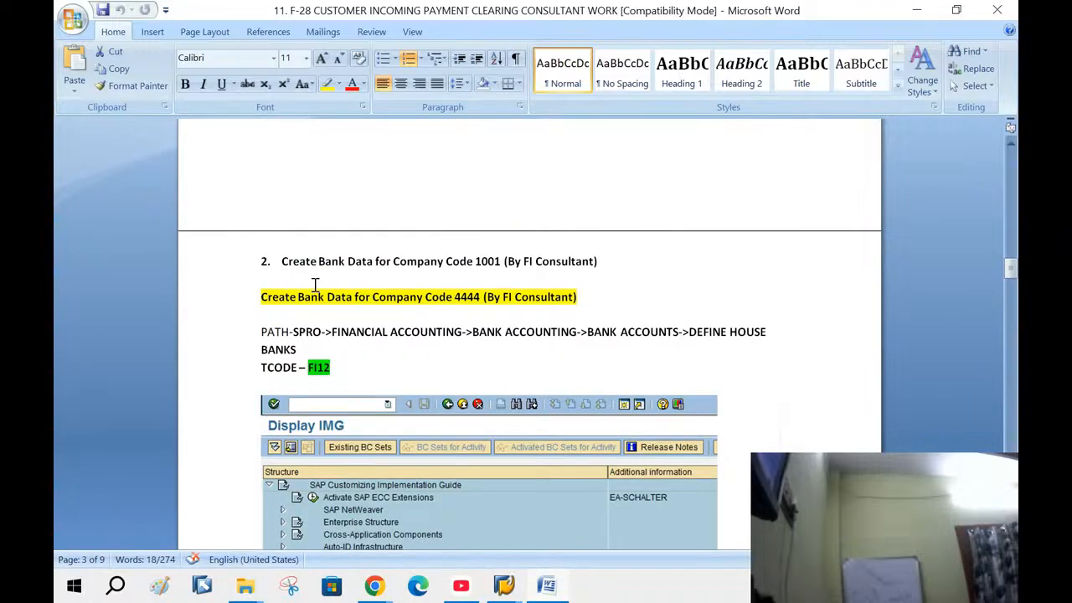
left_click_drag(283, 261, 356, 273)
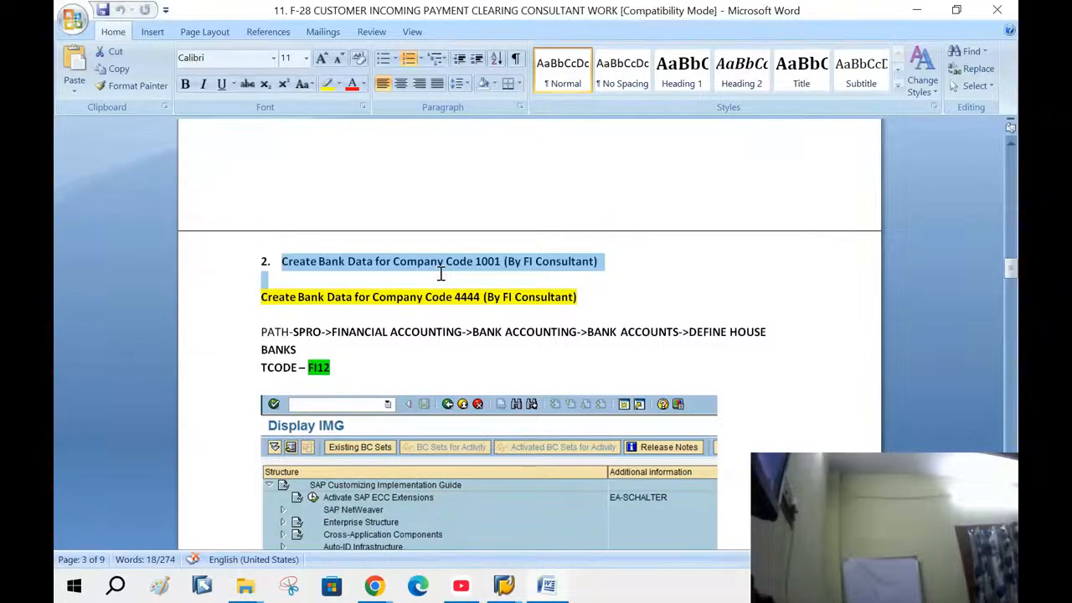
left_click_drag(441, 273, 570, 337)
left_click(821, 238)
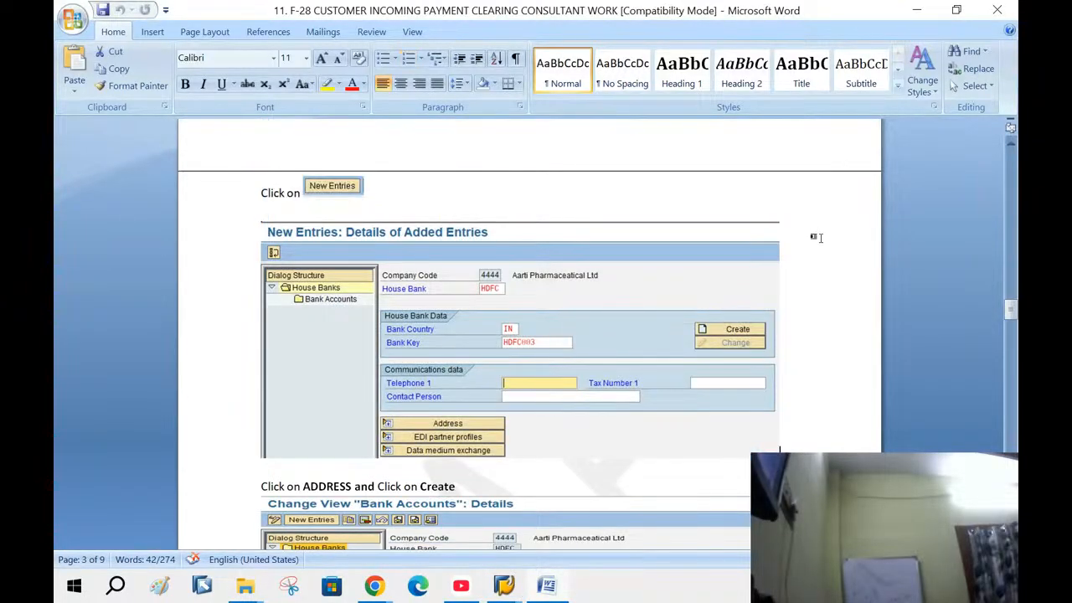
scroll(821, 243, "up", 15)
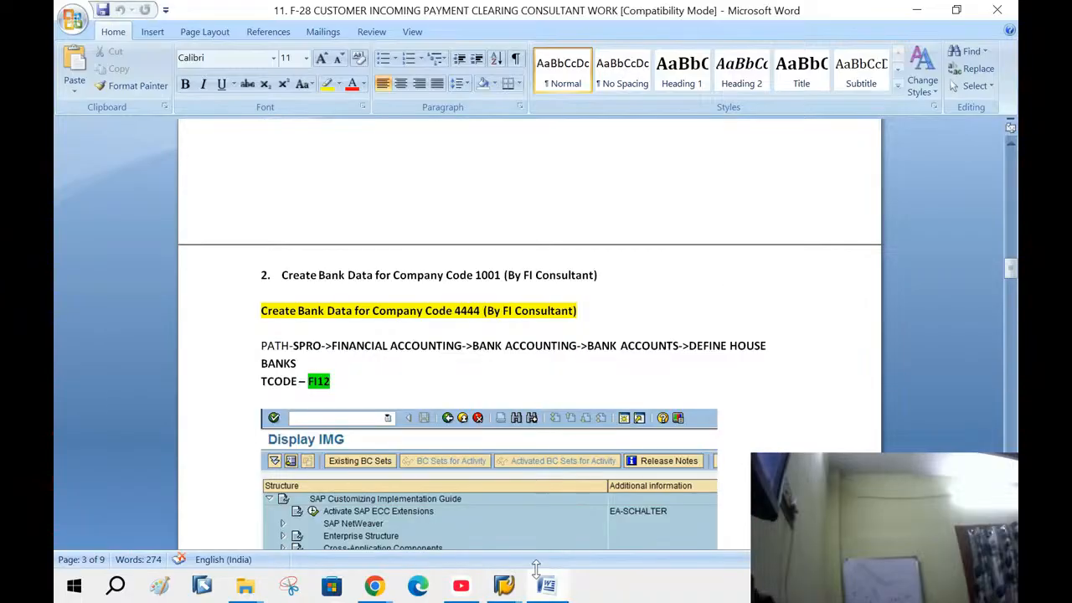
mouse_move(516, 587)
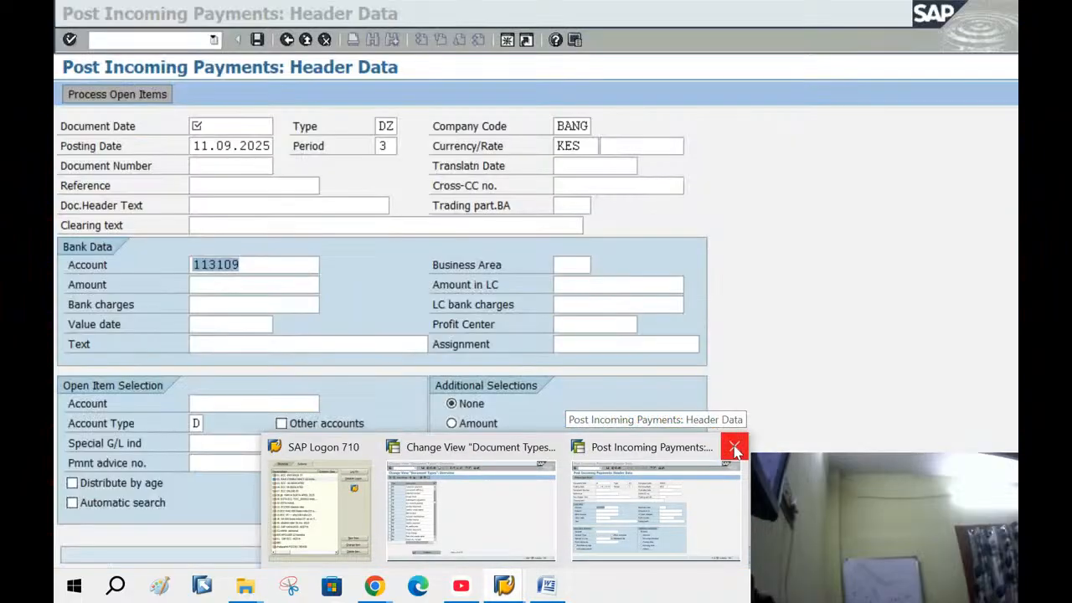
Close the Post Incoming Payments window and return to the IMG configuration tree
left_click(734, 447)
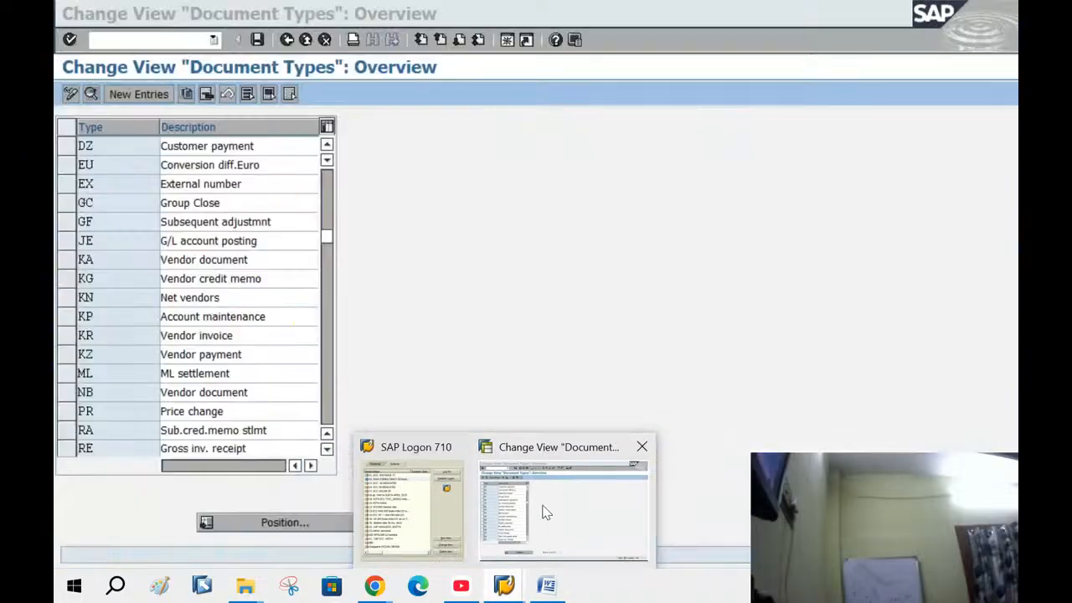
left_click(545, 513)
left_click(290, 42)
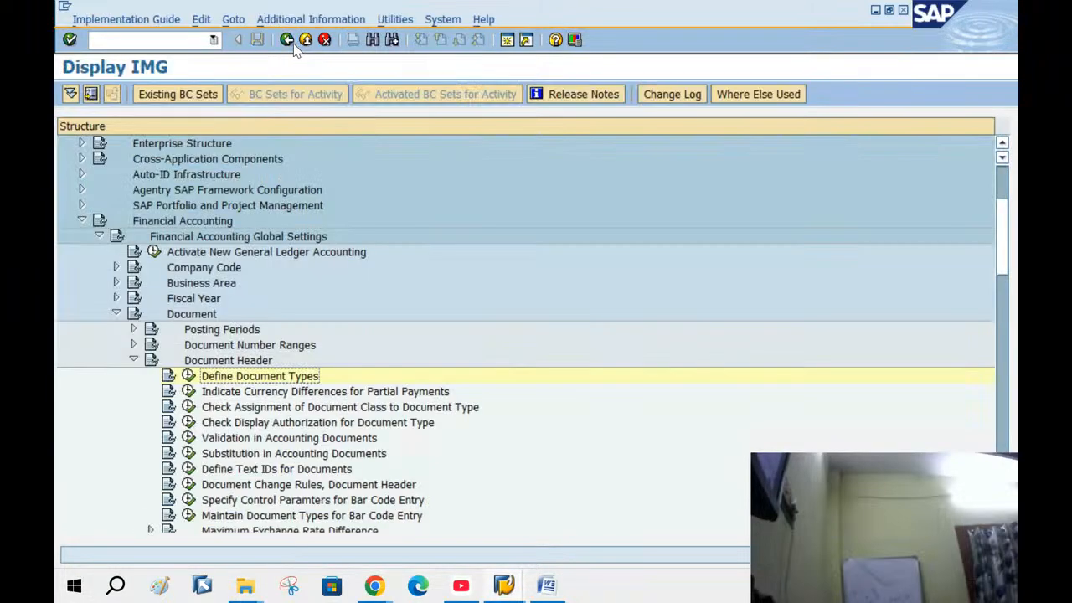
Collapse the Global Settings branches and run Define House Banks under Bank Accounting > Bank Accounts
left_click(133, 360)
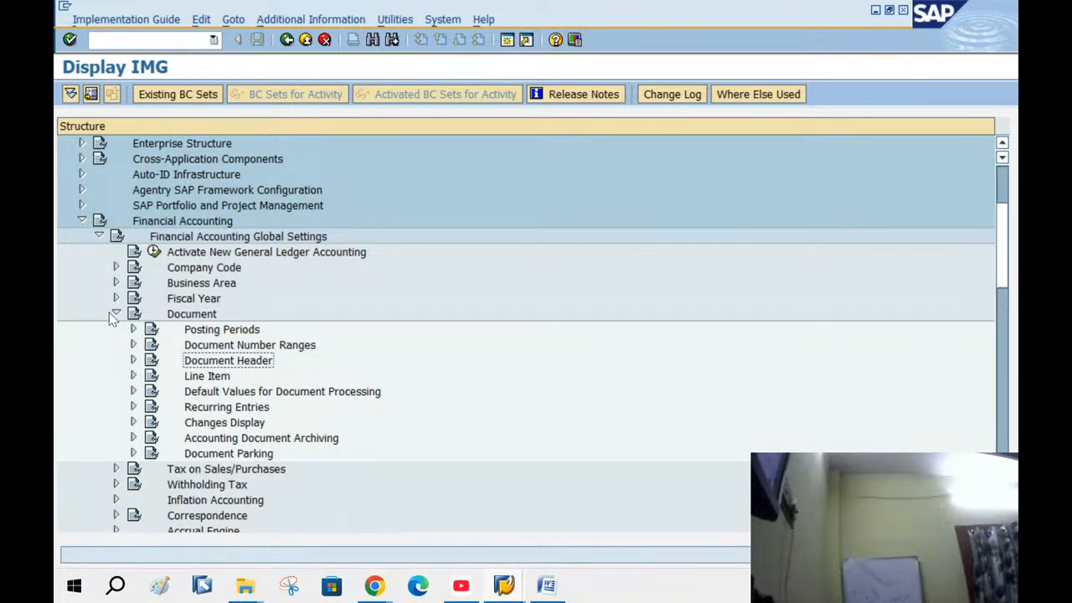
left_click(115, 314)
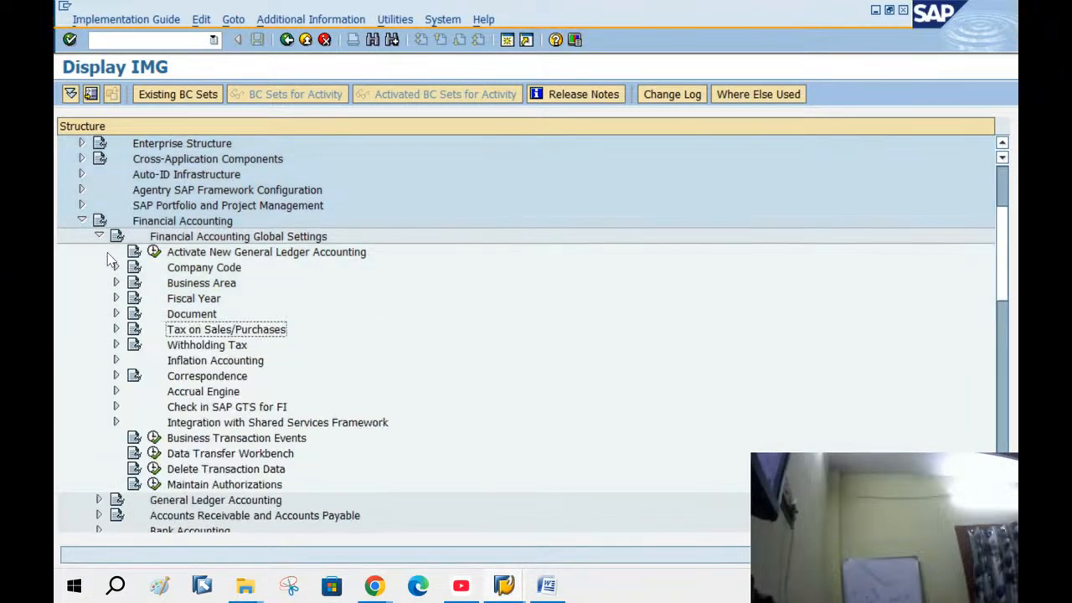
left_click(99, 236)
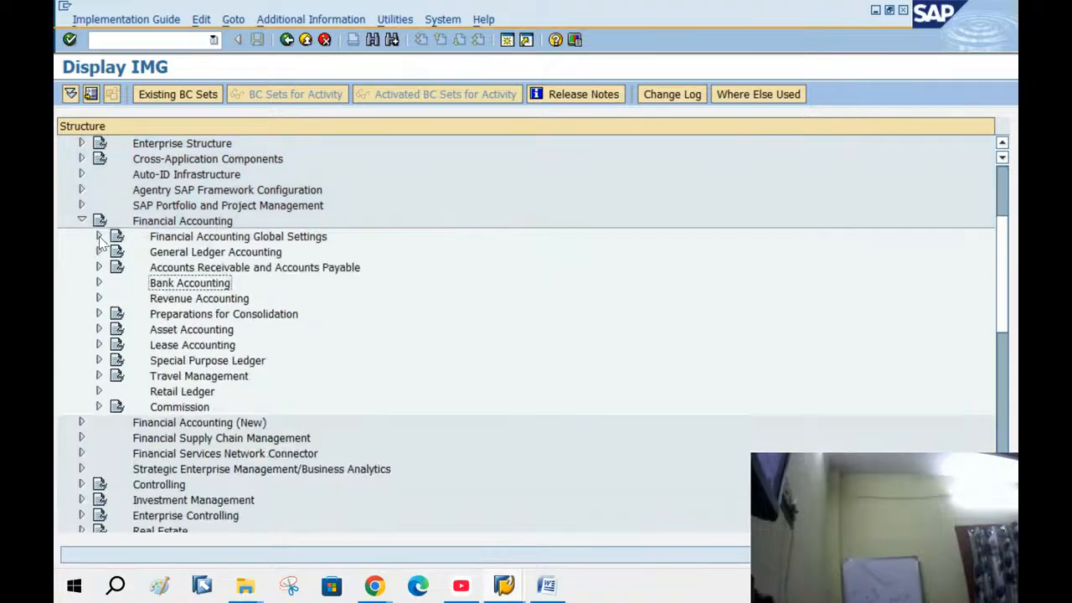
left_click(99, 283)
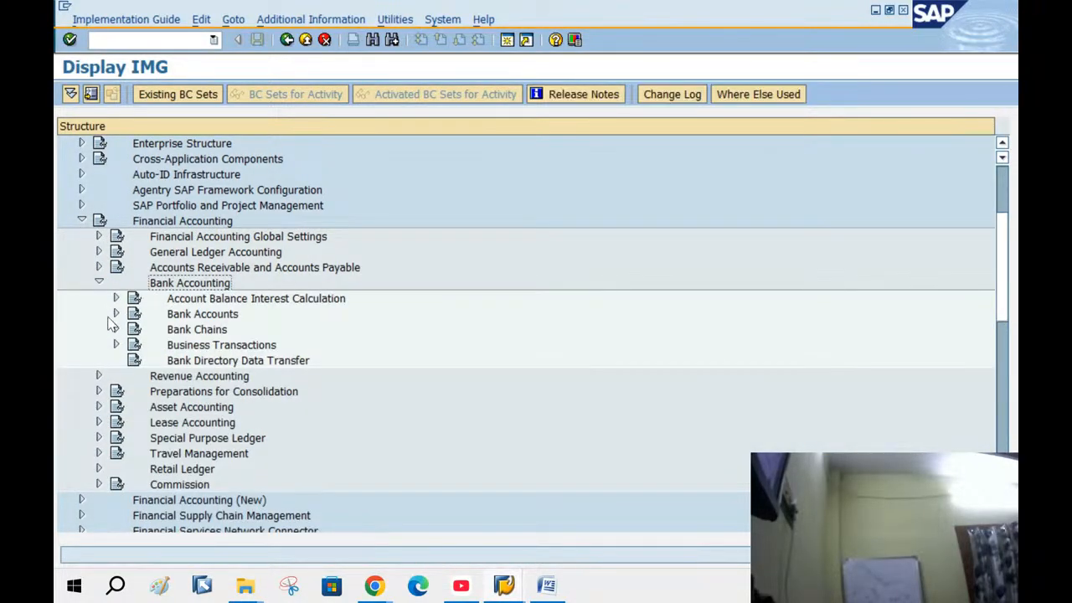
left_click(115, 315)
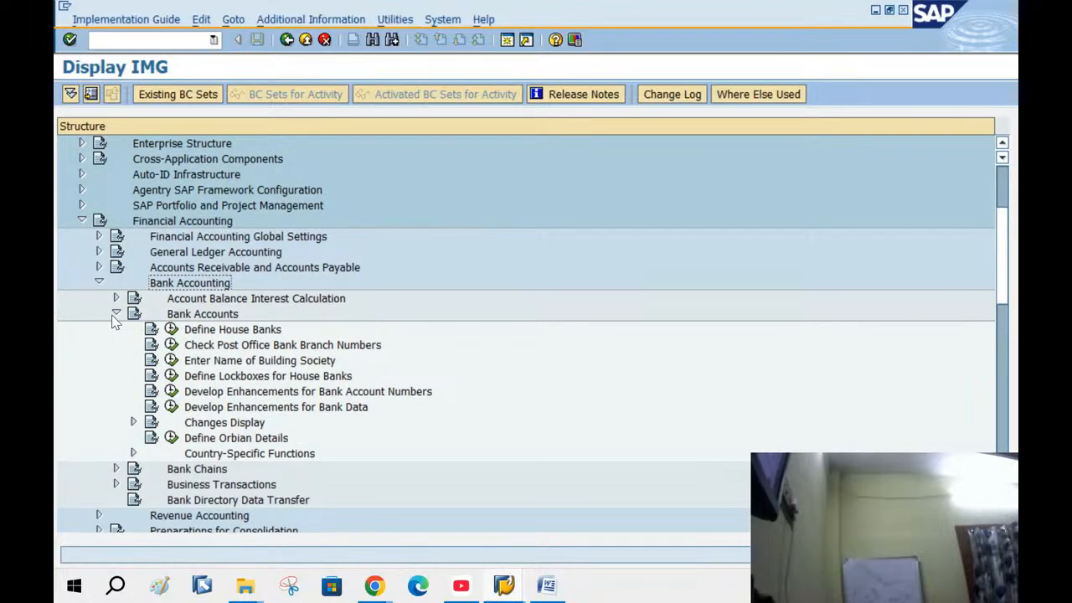
double_click(243, 330)
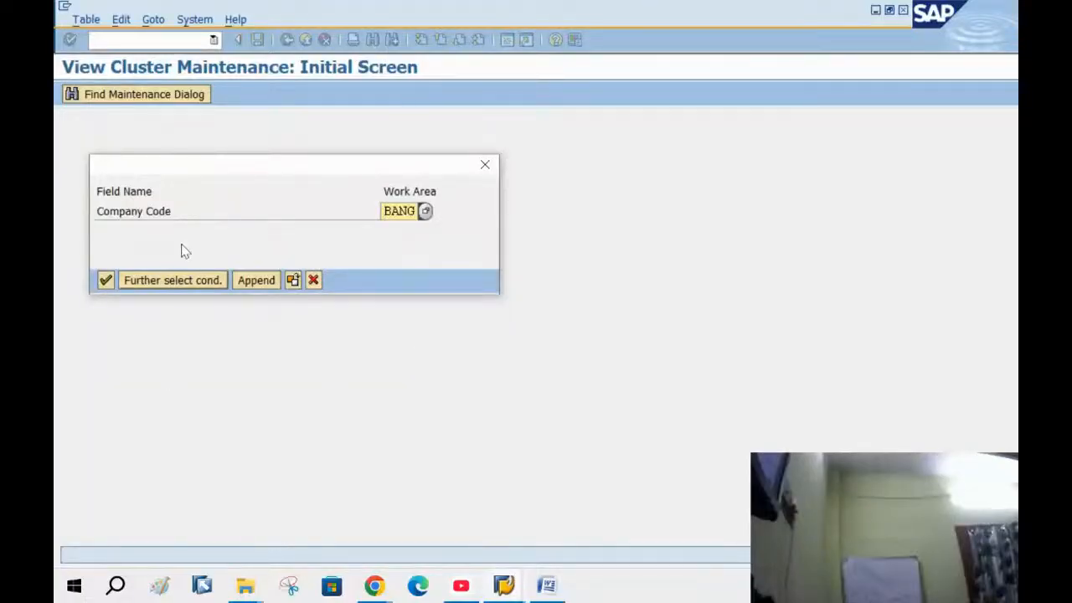
For company code BANG, add house bank BANG with bank country KE and bank key KE12345
left_click(106, 281)
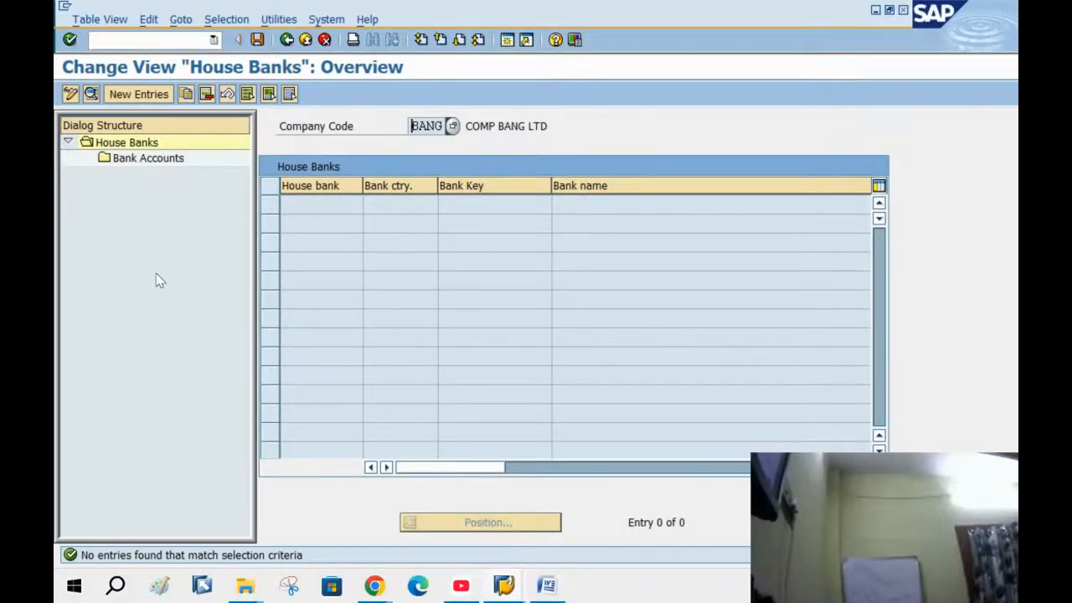
left_click(137, 93)
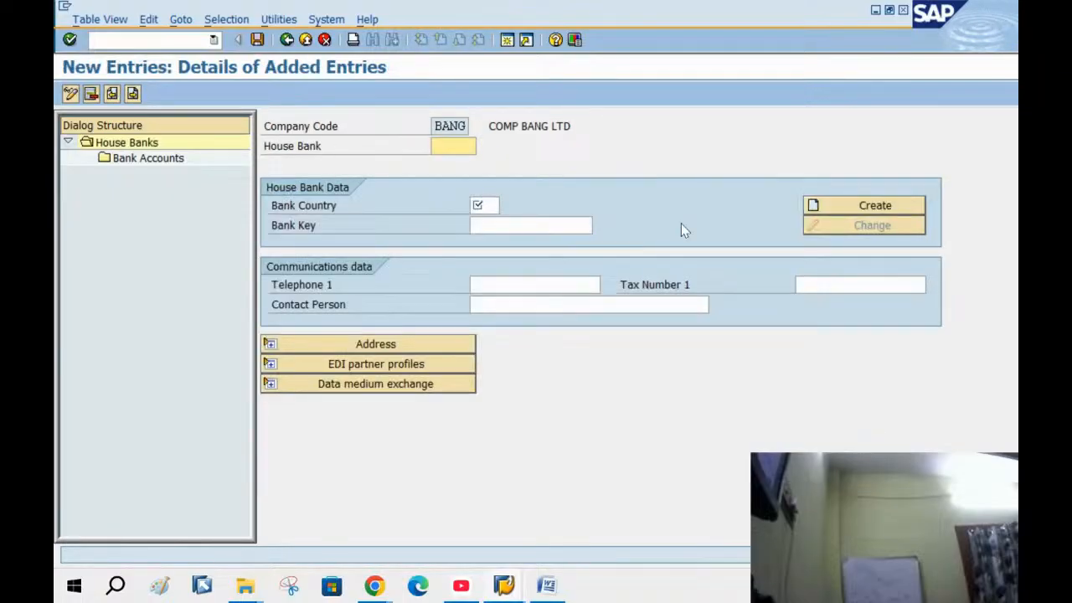
type("BANG")
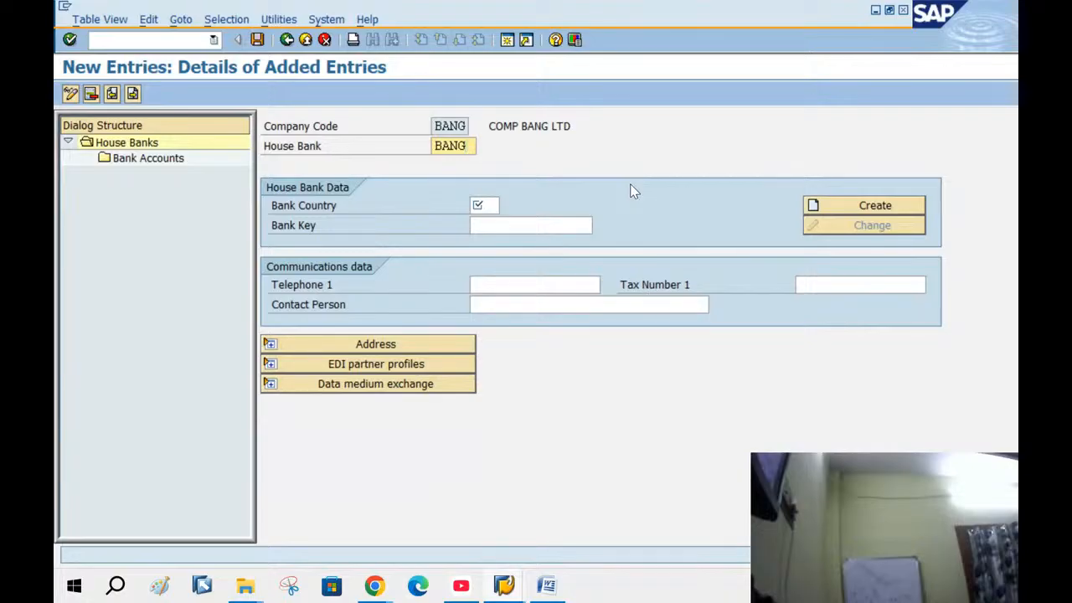
key("Tab")
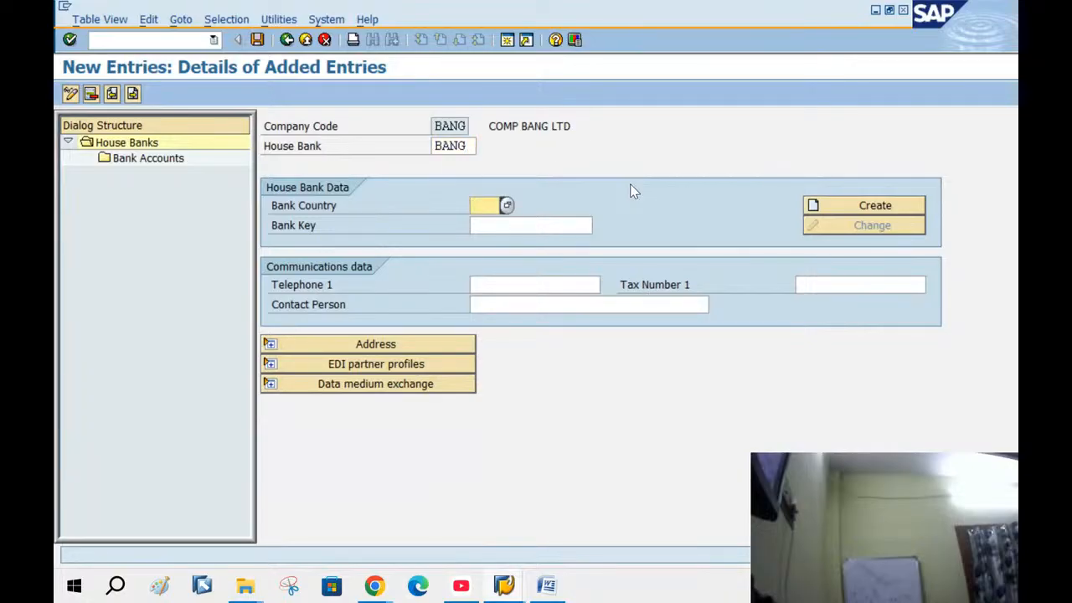
type("KE")
left_click(564, 222)
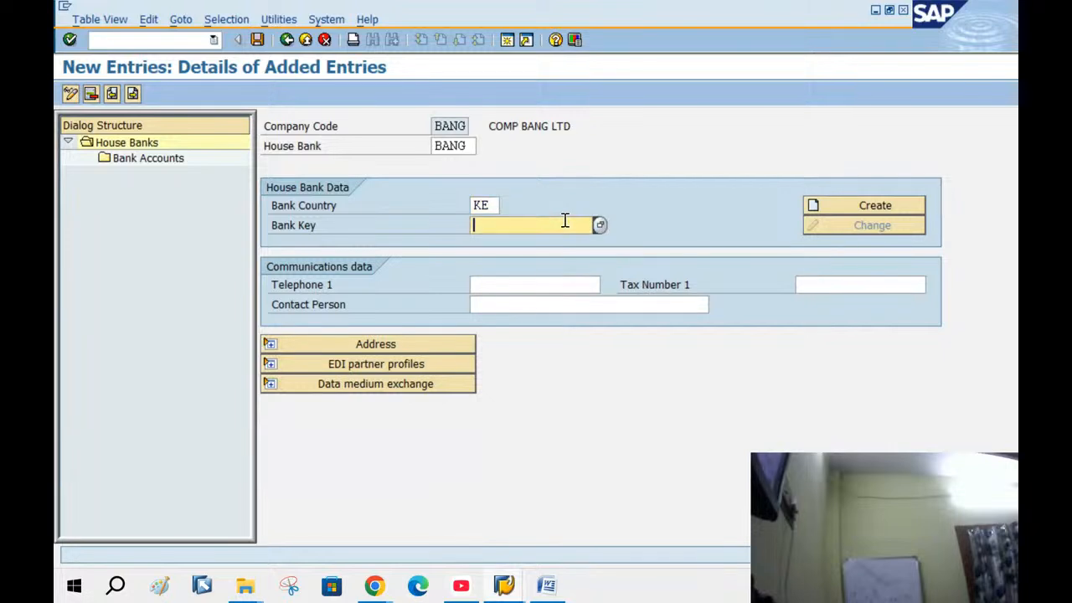
type("KE12345")
left_click(366, 590)
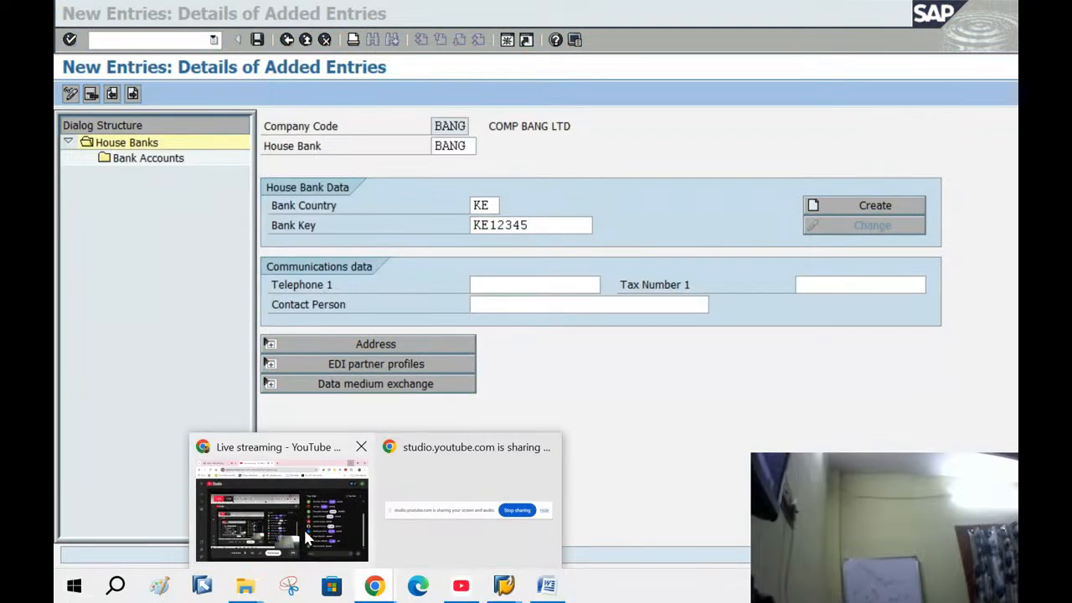
Search Google in a new Chrome tab for 'SWIFT CODE FOR AXIS BANK'
left_click(303, 527)
left_click(510, 17)
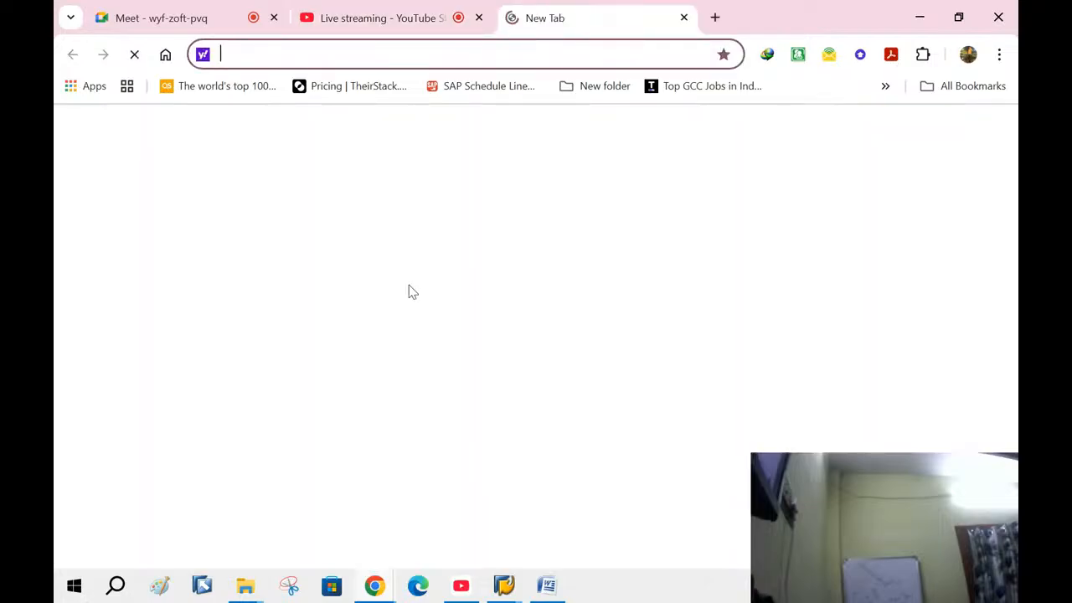
left_click(404, 295)
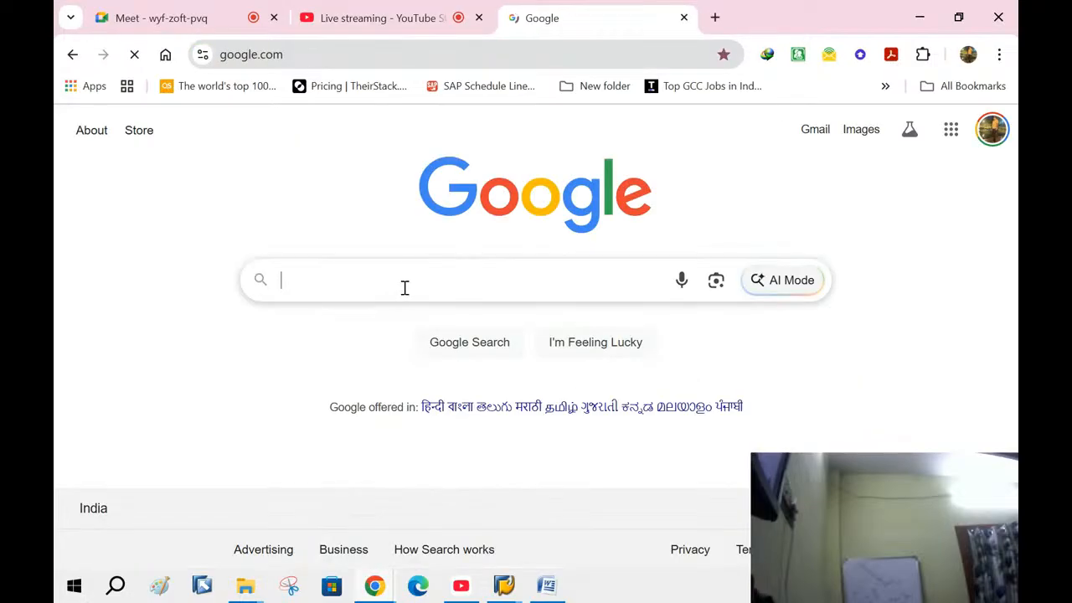
type("SW")
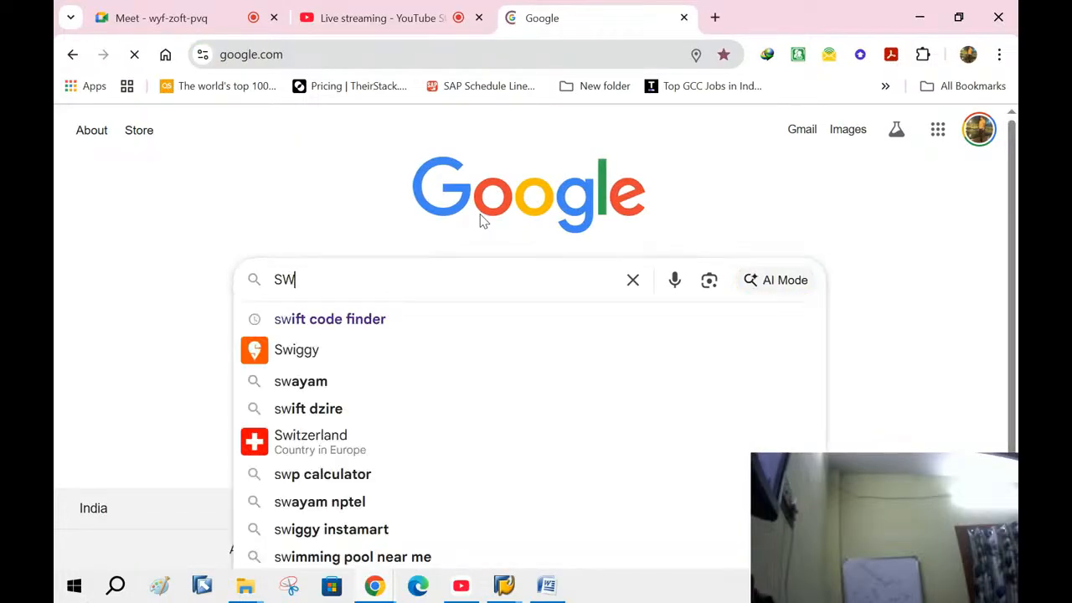
type("IFT CODE")
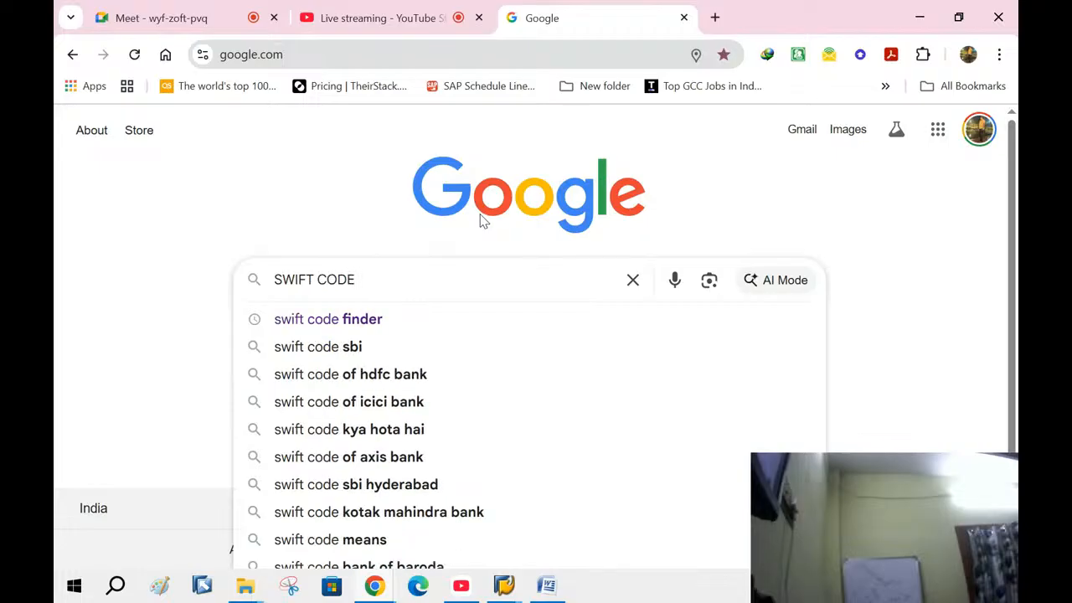
type(" FOR AXIS")
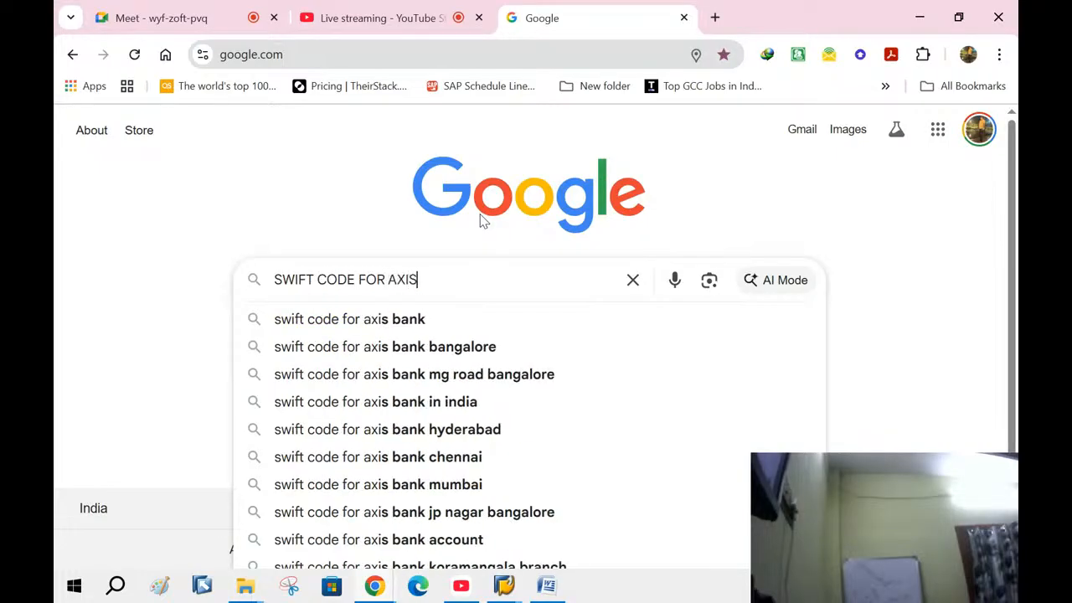
type(" BAN")
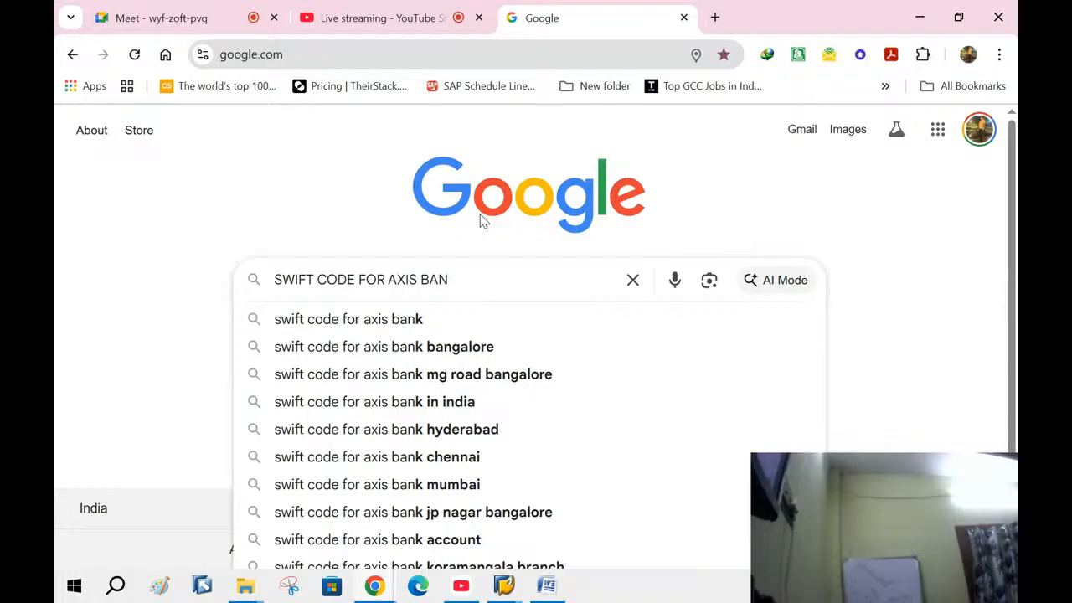
type("K")
key("Return")
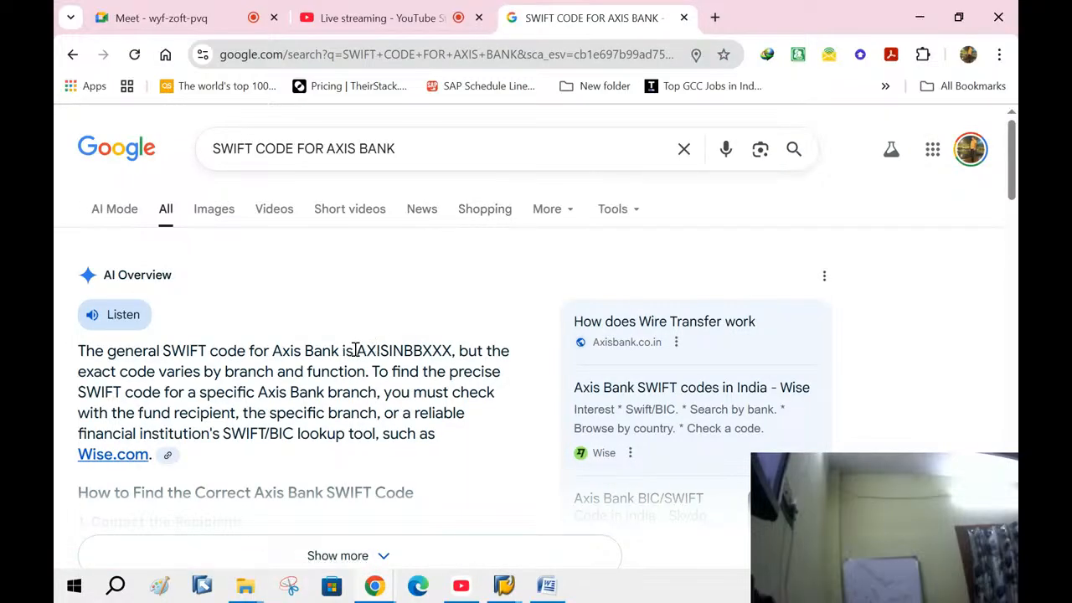
Select the Axis Bank SWIFT code AXISINBBXXX, then close the tab and minimize Chrome
left_click_drag(356, 350, 459, 372)
scroll(429, 432, "down", 1)
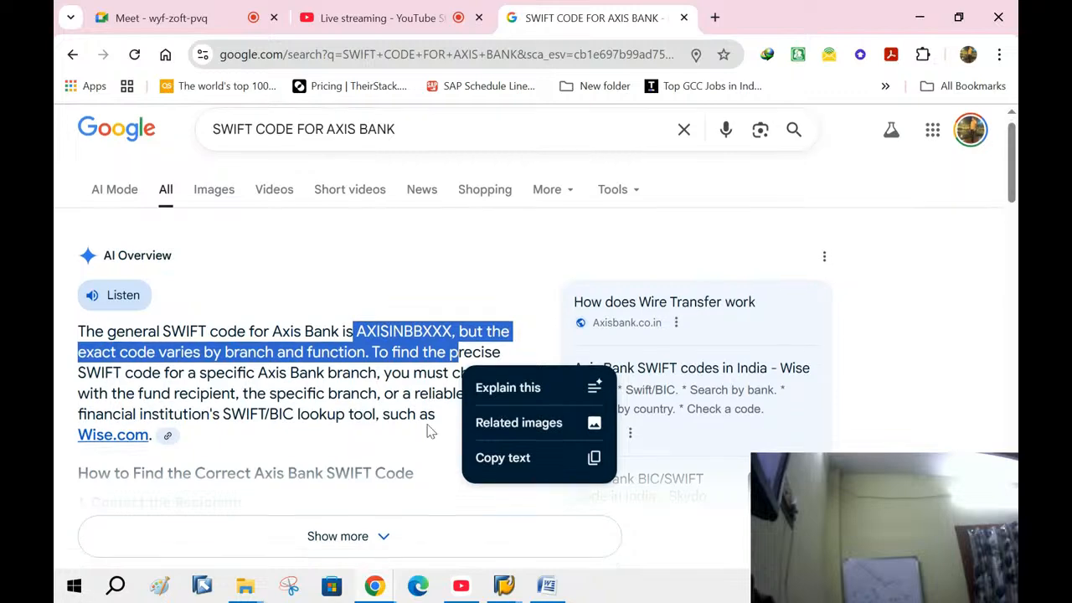
scroll(426, 431, "down", 4)
scroll(427, 419, "up", 4)
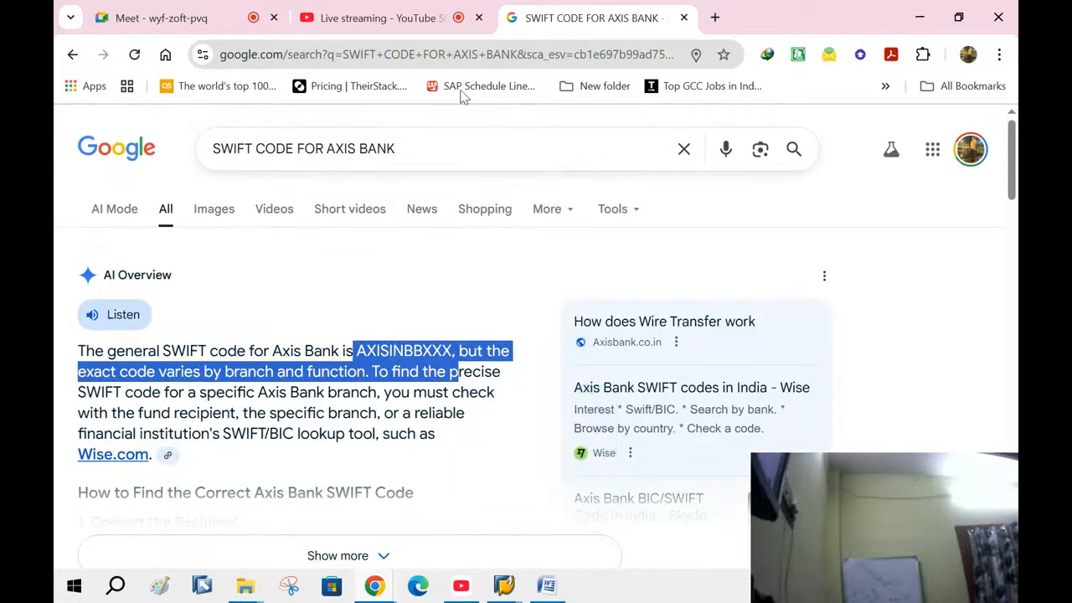
left_click(684, 17)
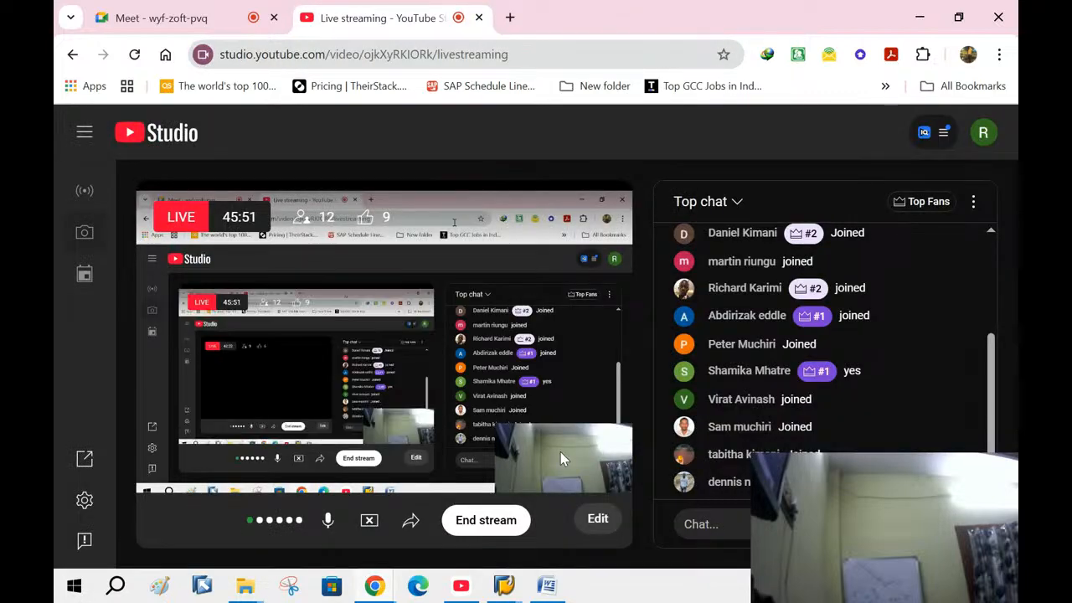
left_click(920, 17)
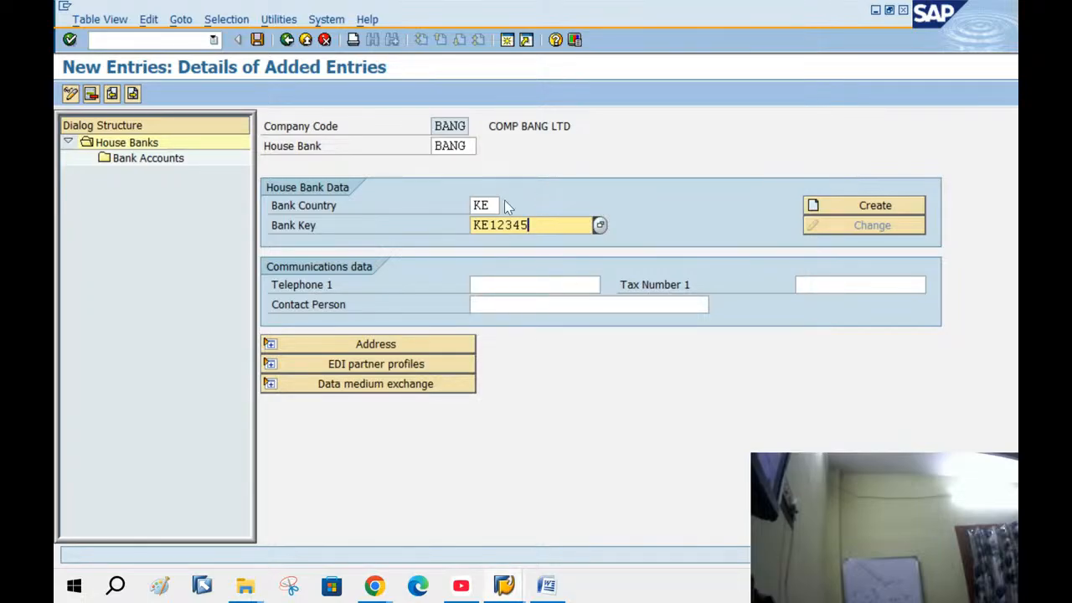
Name the bank 'BANG BANK OF KENYA' and choose region 01 (Central)
left_click(845, 208)
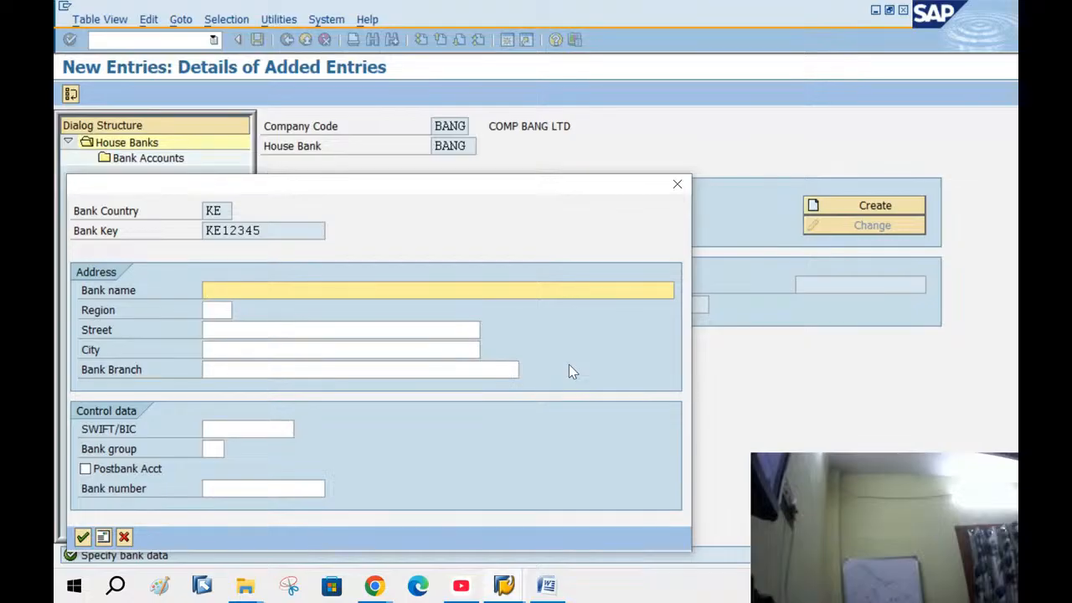
type("BANG BANK OF KENYA")
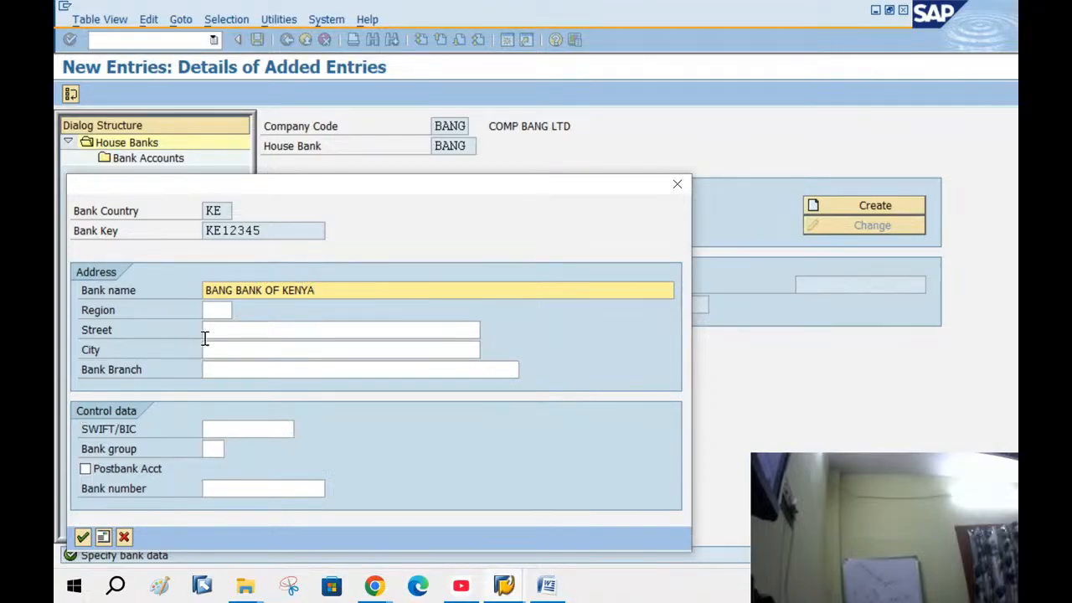
left_click(216, 309)
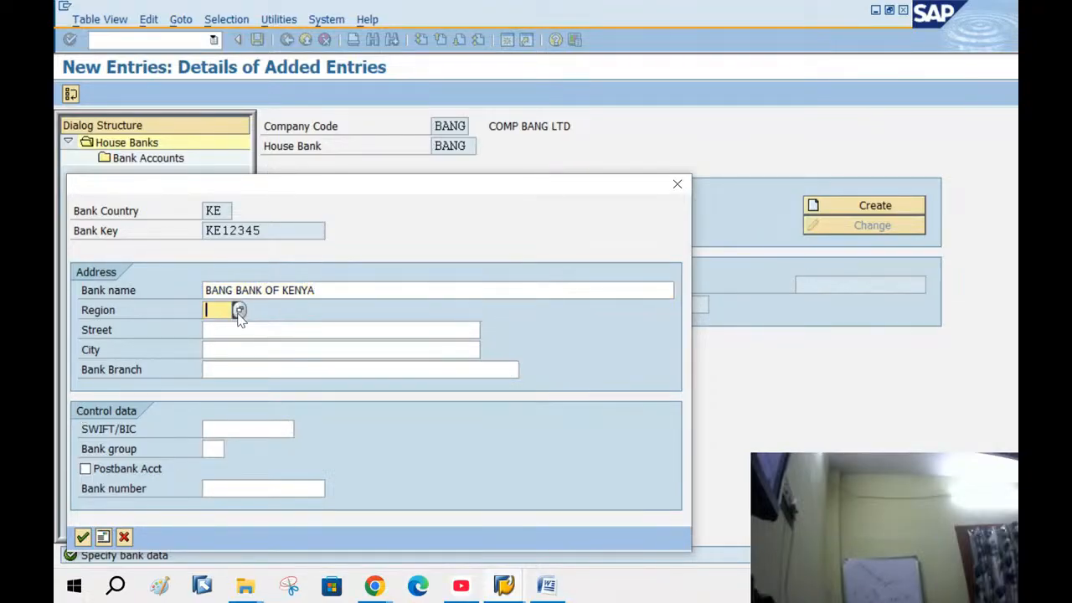
left_click(238, 311)
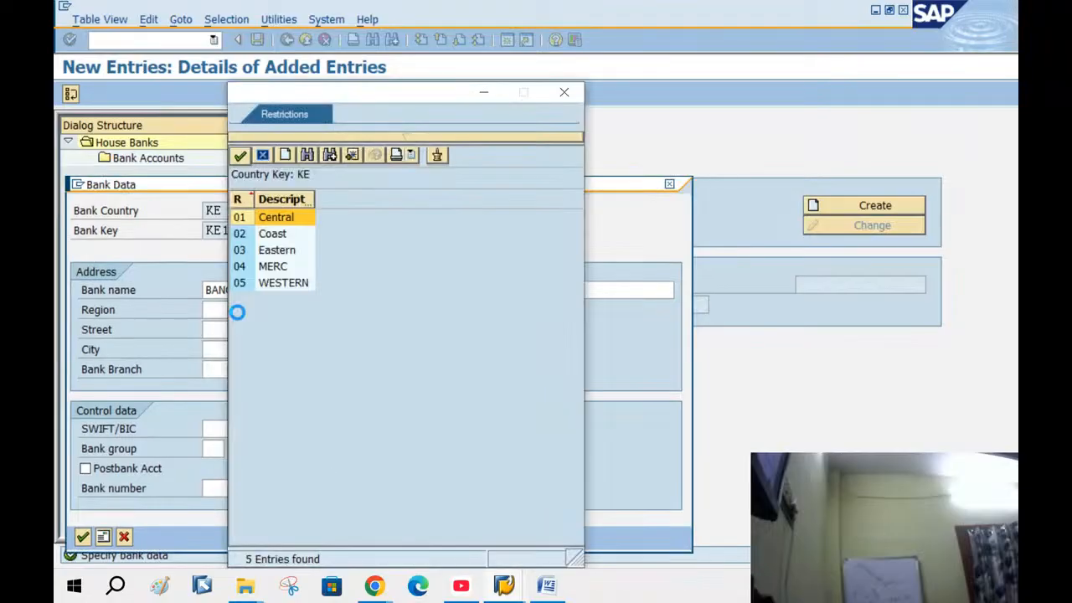
double_click(276, 218)
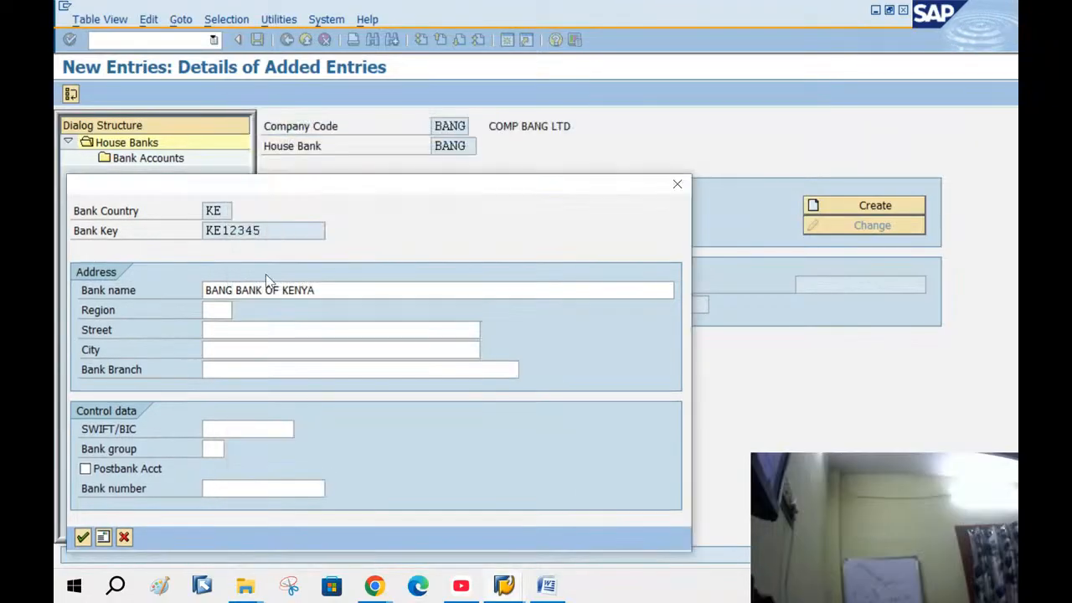
Enter street '1 STRRET', city 'NIROBI' and bank branch 'MAIN BRANCH'
left_click(215, 332)
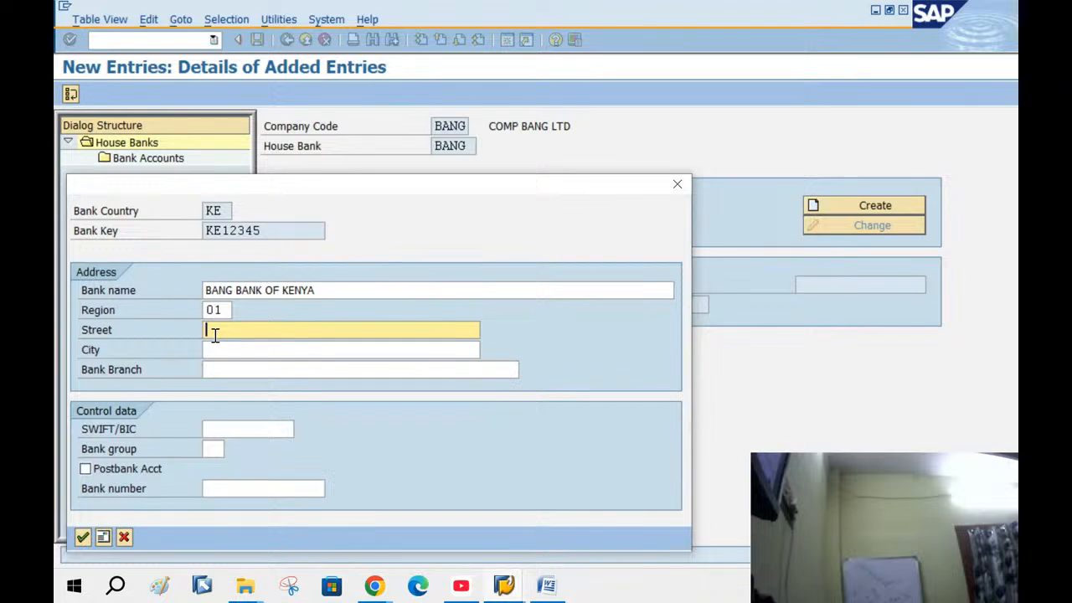
type("RRET")
key("Tab")
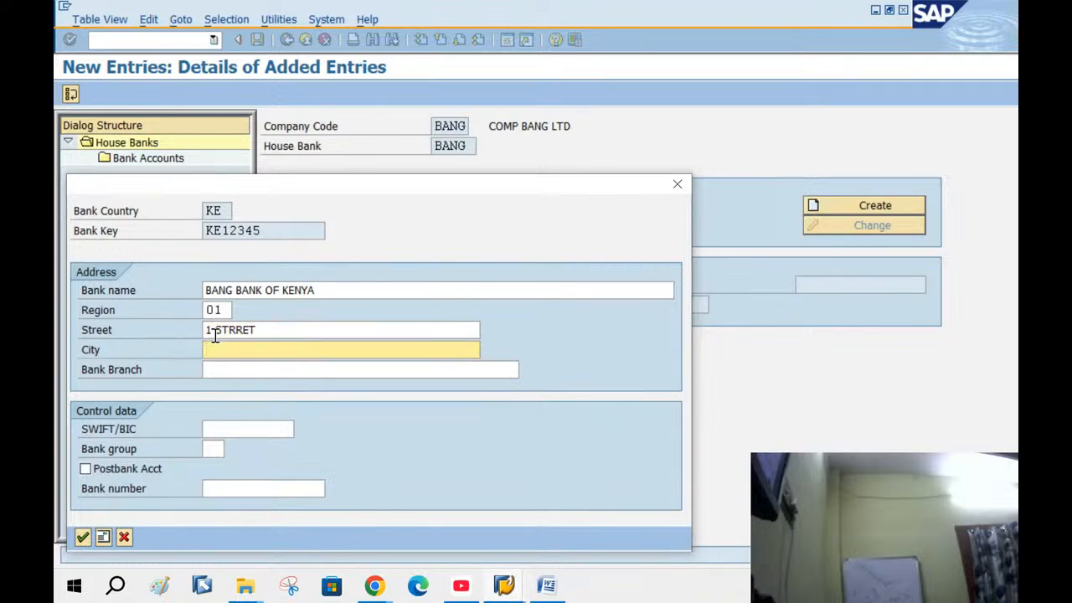
type("NIROBI")
key("Tab")
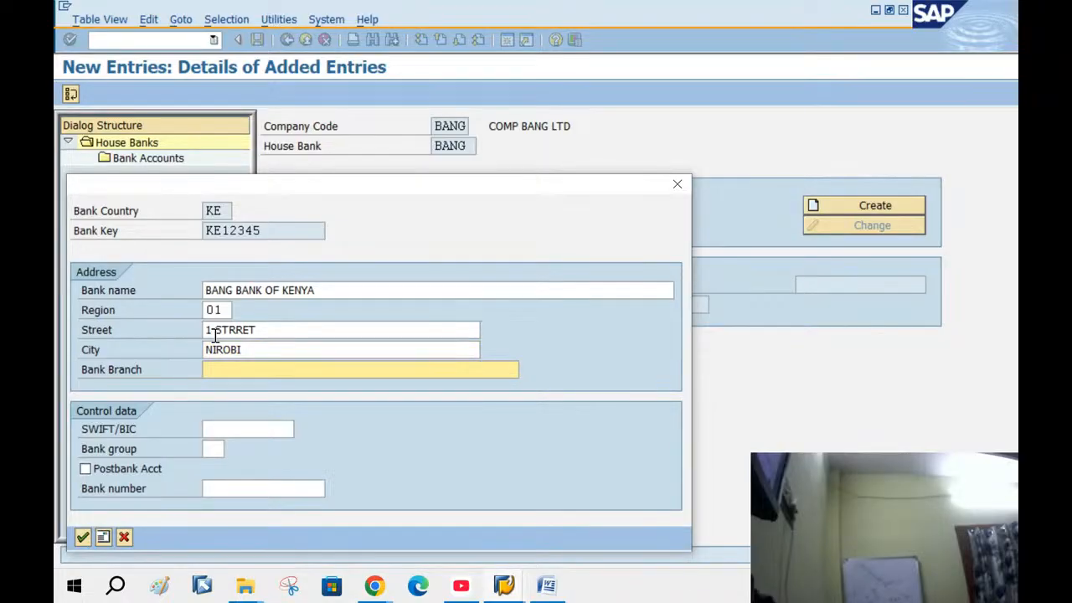
type("MAIN BAN")
key("BackSpace")
key("BackSpace")
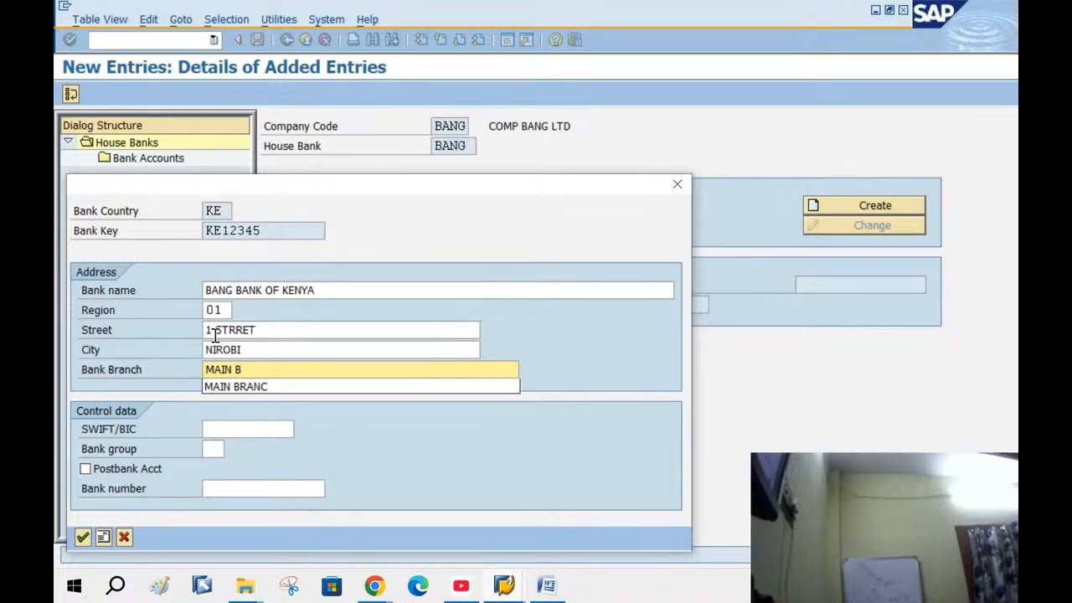
type("RANC")
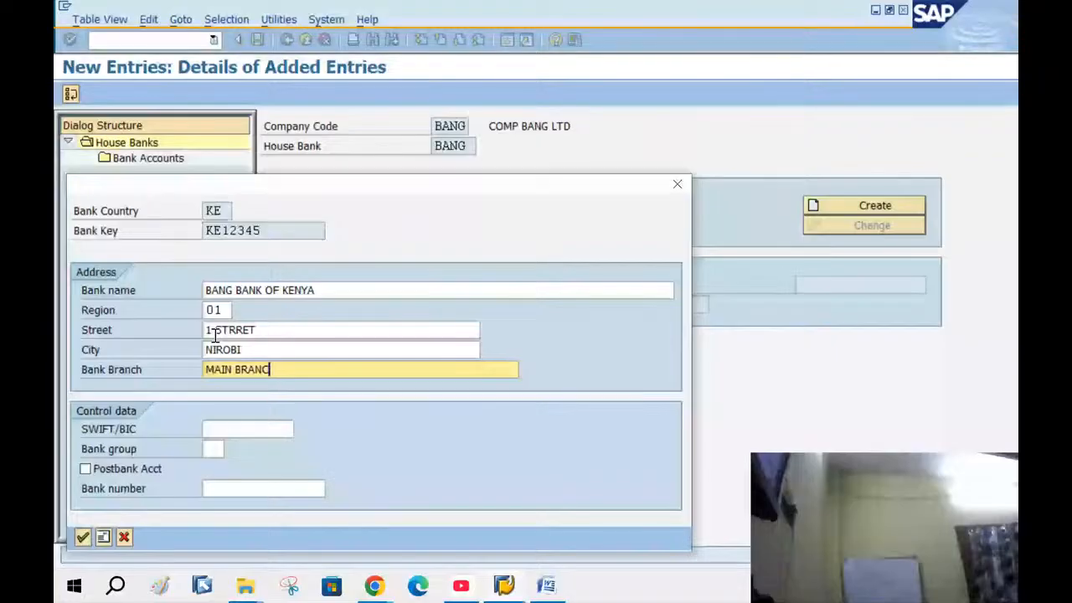
type("H")
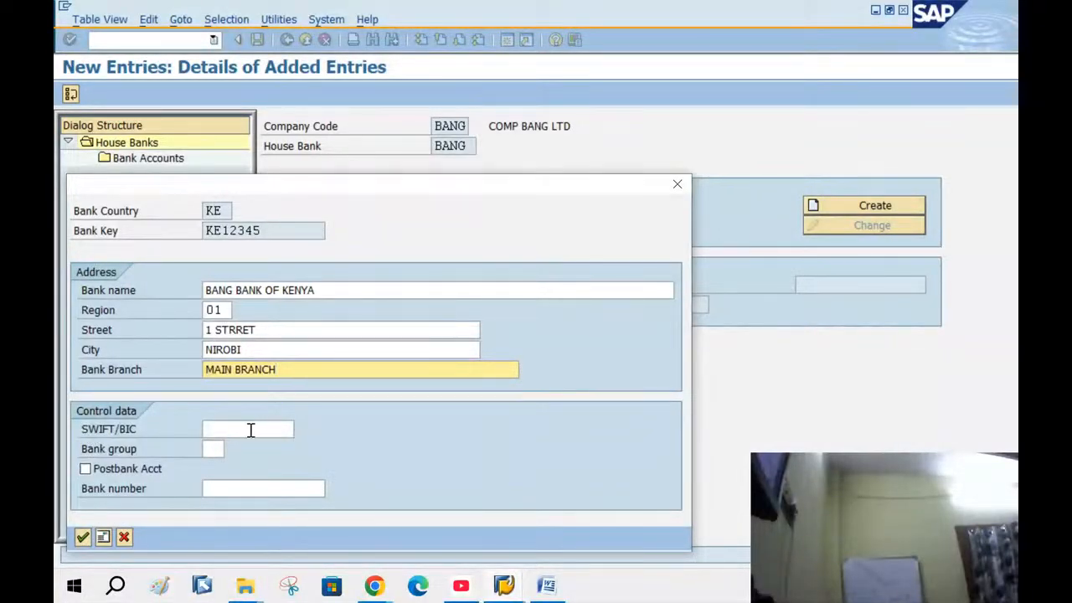
Confirm the bank address and save house bank BANG under the customizing request
left_click(82, 537)
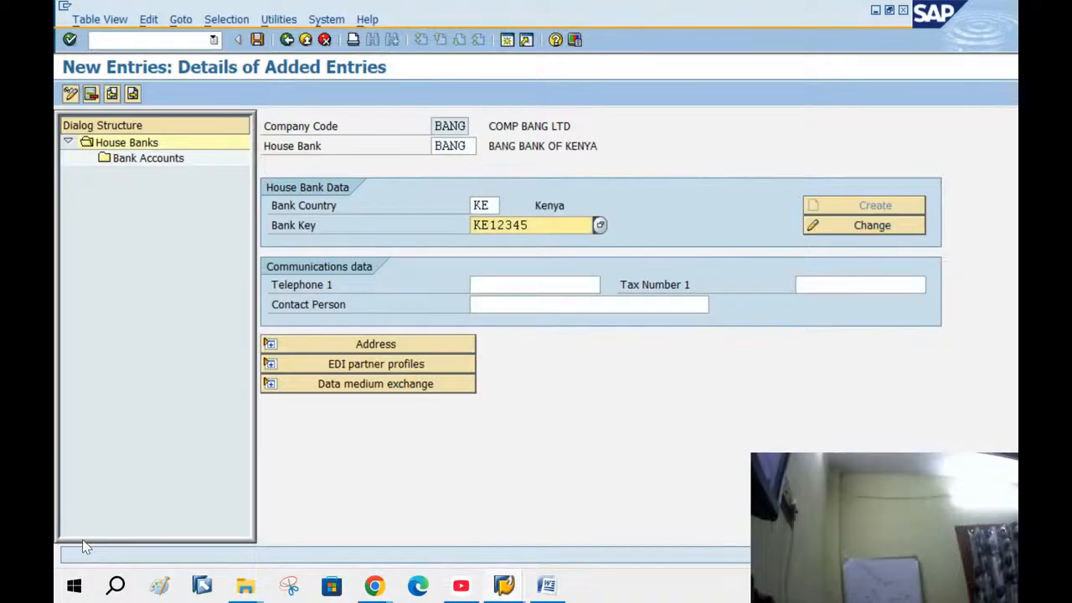
left_click(257, 39)
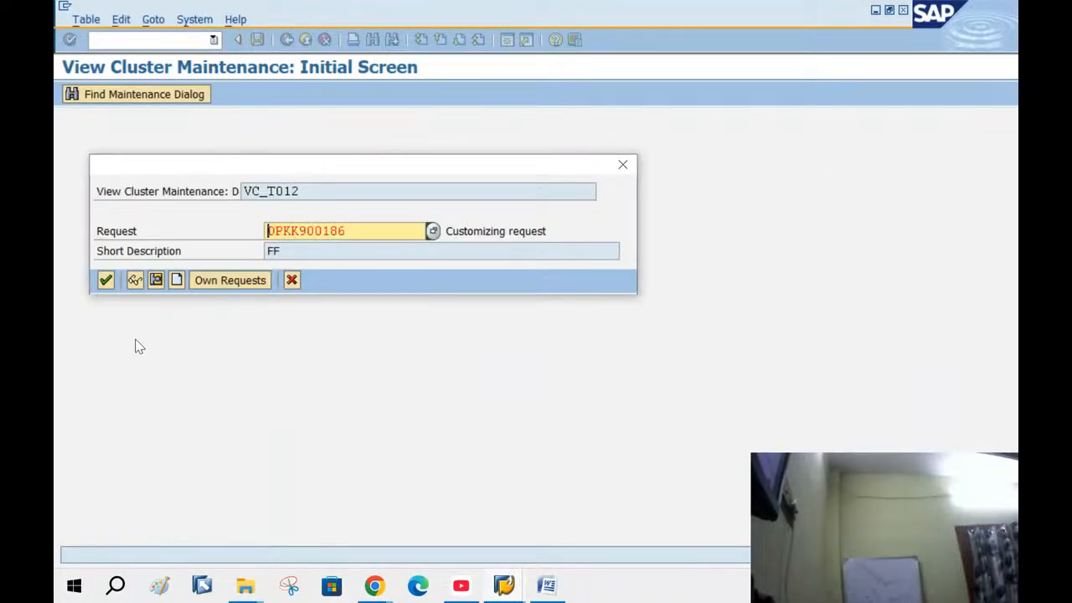
left_click(110, 285)
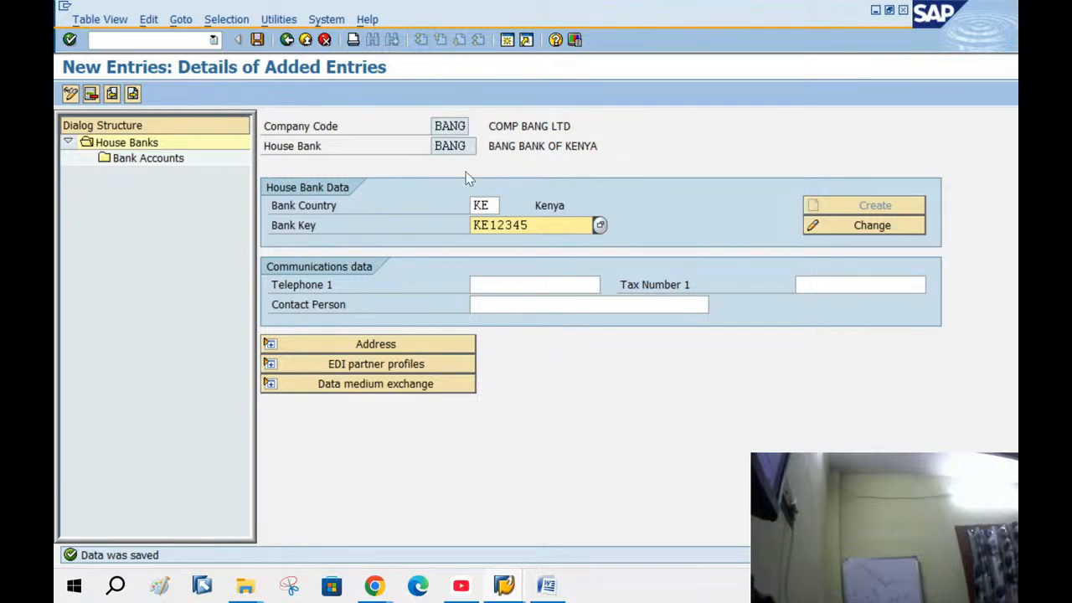
left_click(546, 586)
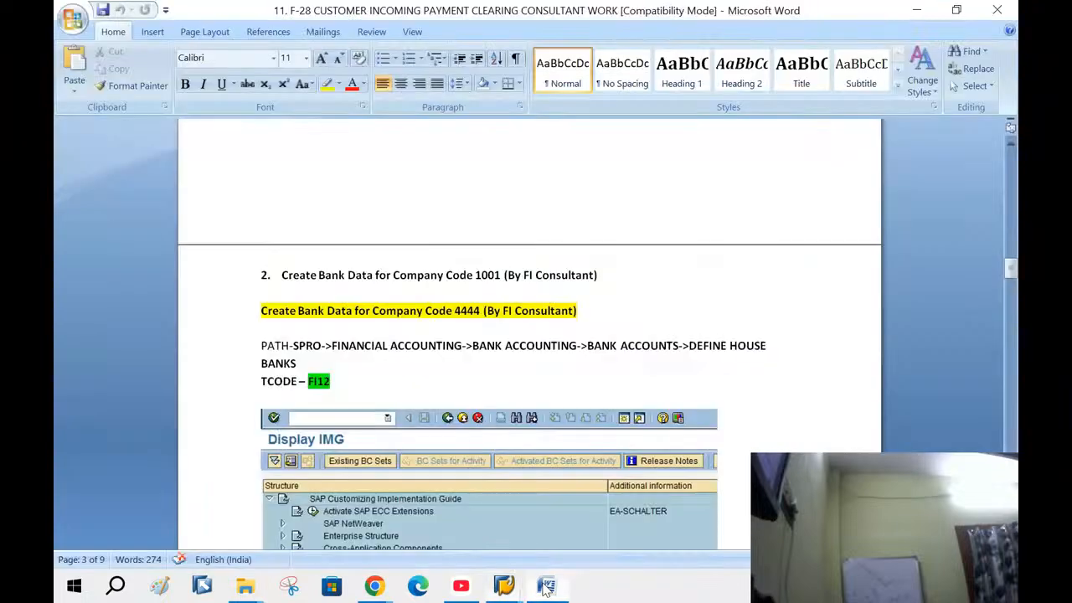
scroll(531, 278, "down", 20)
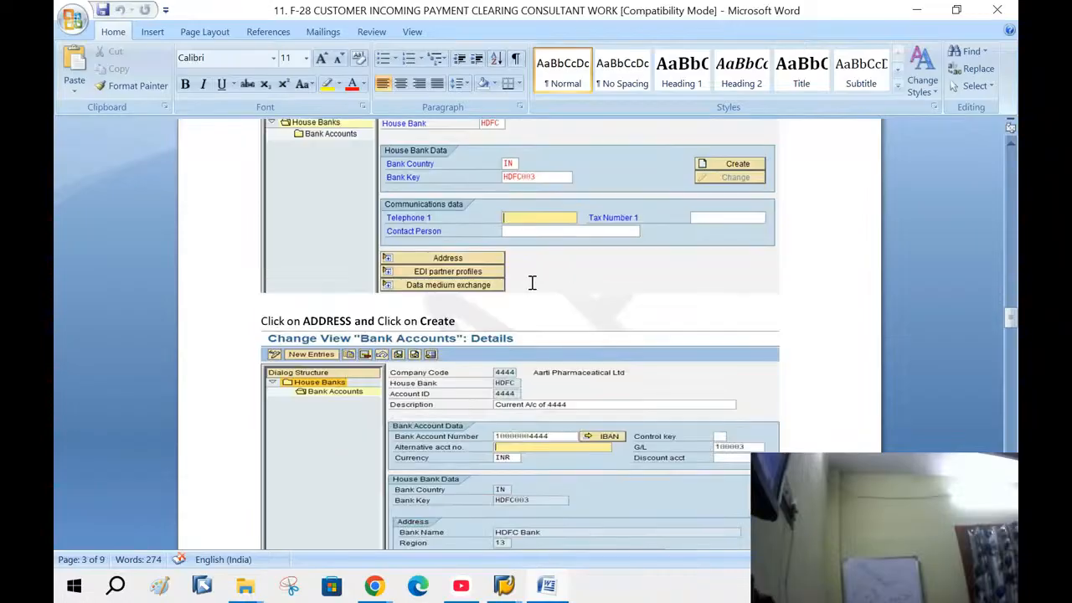
Scroll the Word guide to the Define House Banks path screenshot and company code step
scroll(532, 282, "down", 3)
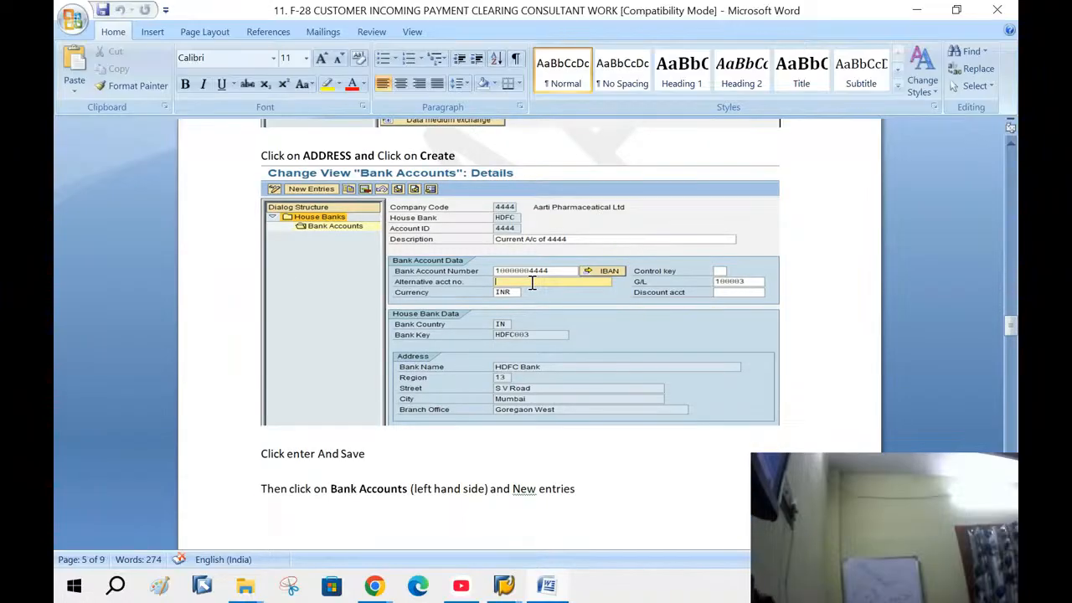
scroll(532, 283, "up", 5)
scroll(531, 285, "up", 3)
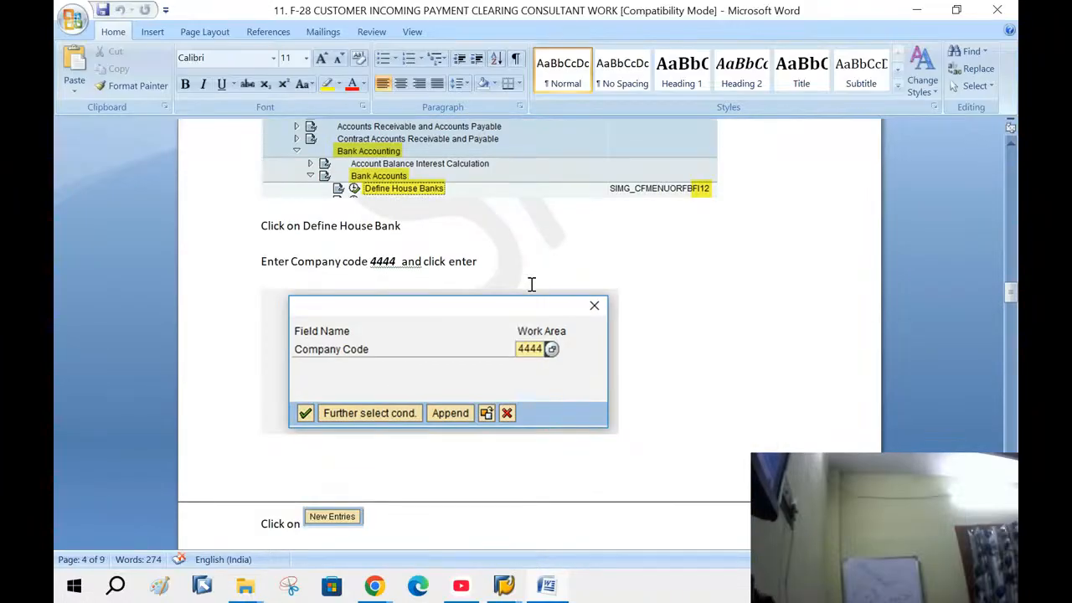
scroll(531, 285, "up", 3)
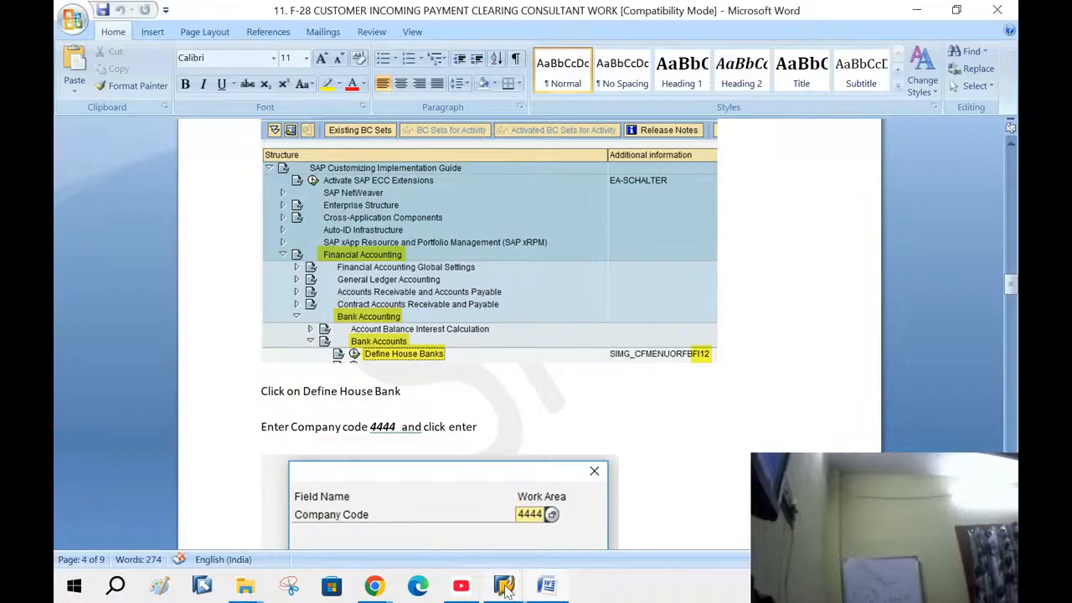
Back out of house bank maintenance to the IMG tree and open a new SAP session
mouse_move(507, 586)
left_click(595, 444)
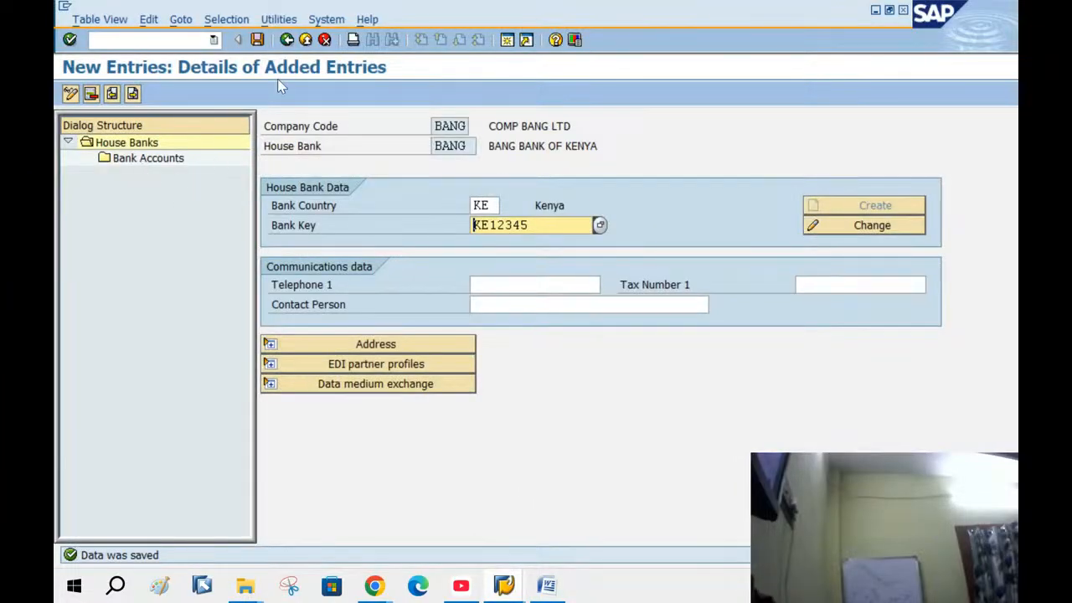
left_click(286, 39)
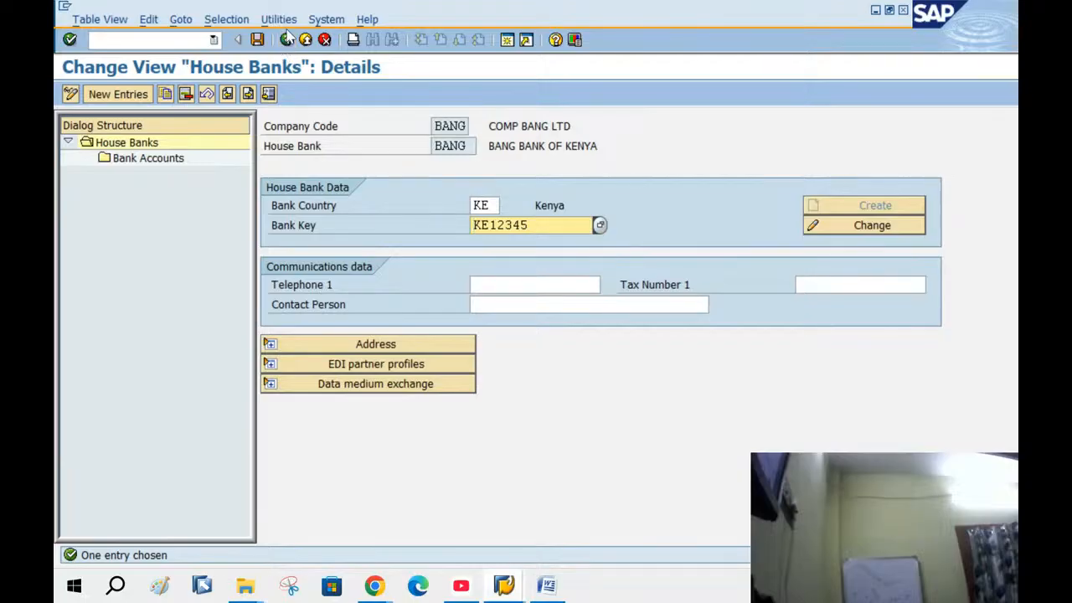
left_click(288, 41)
left_click(287, 41)
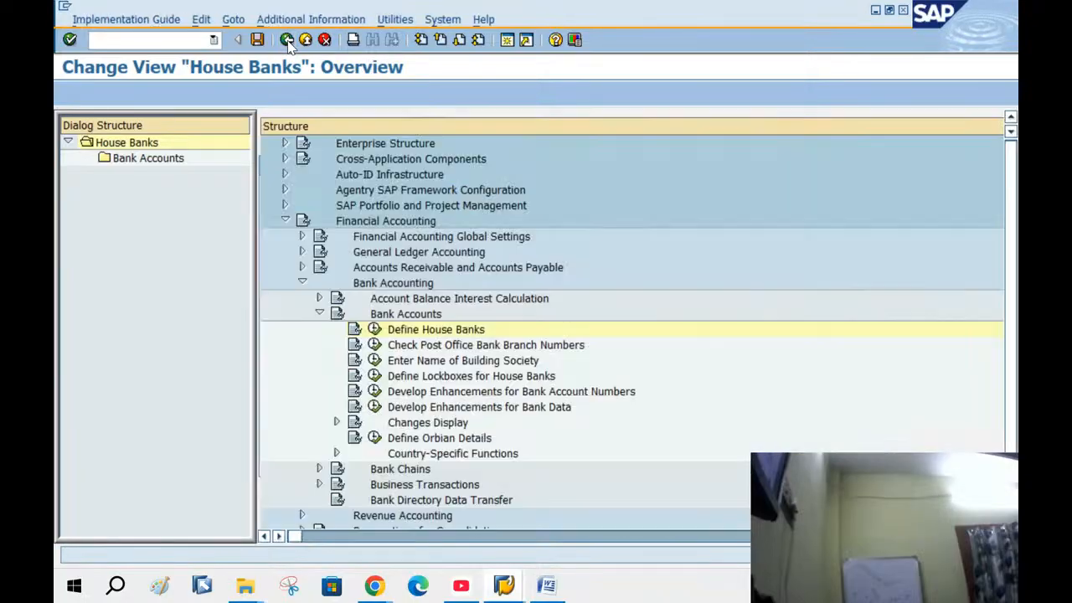
left_click(506, 43)
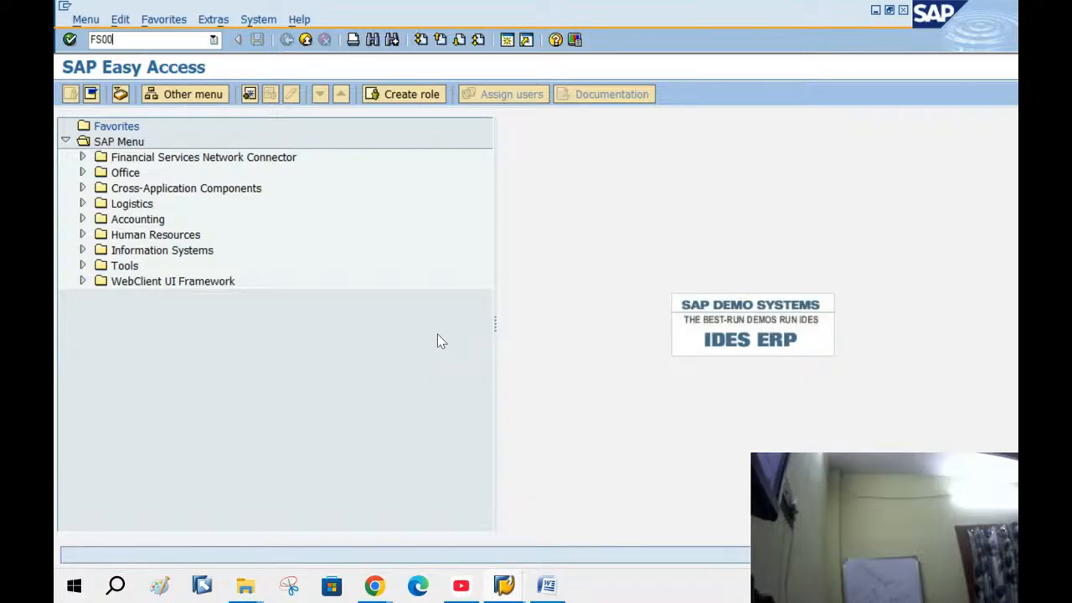
In FS00, enter G/L account 100003 and start creating it
key("Return")
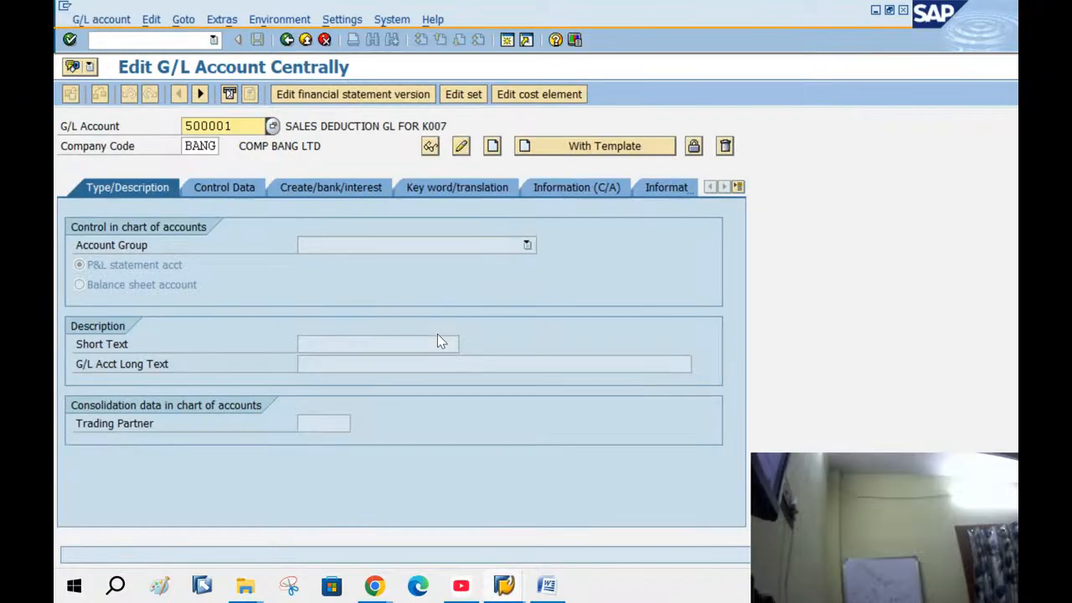
double_click(250, 130)
type("100")
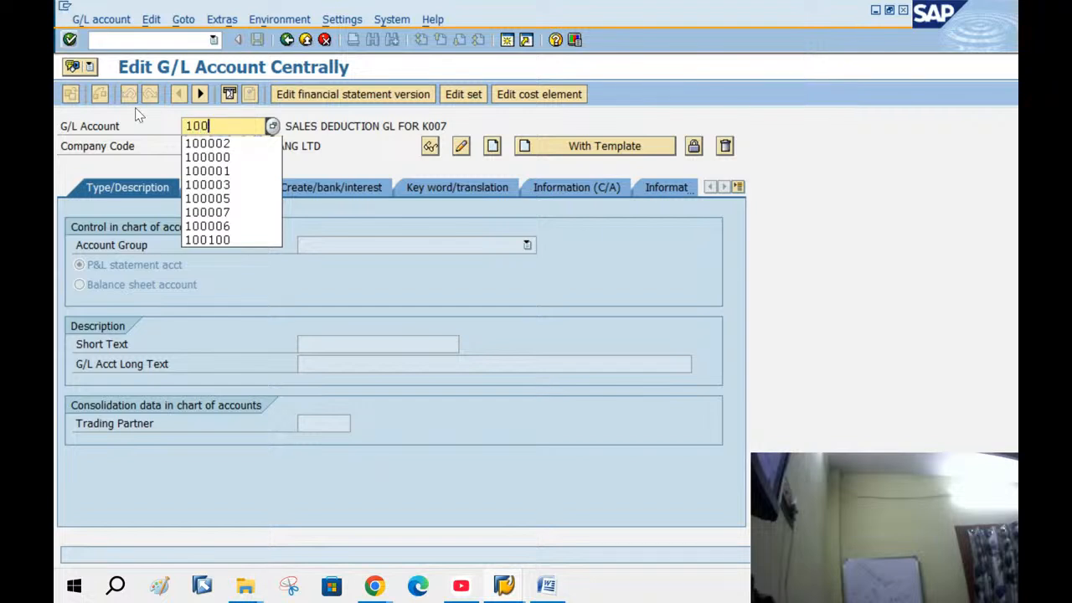
left_click(205, 143)
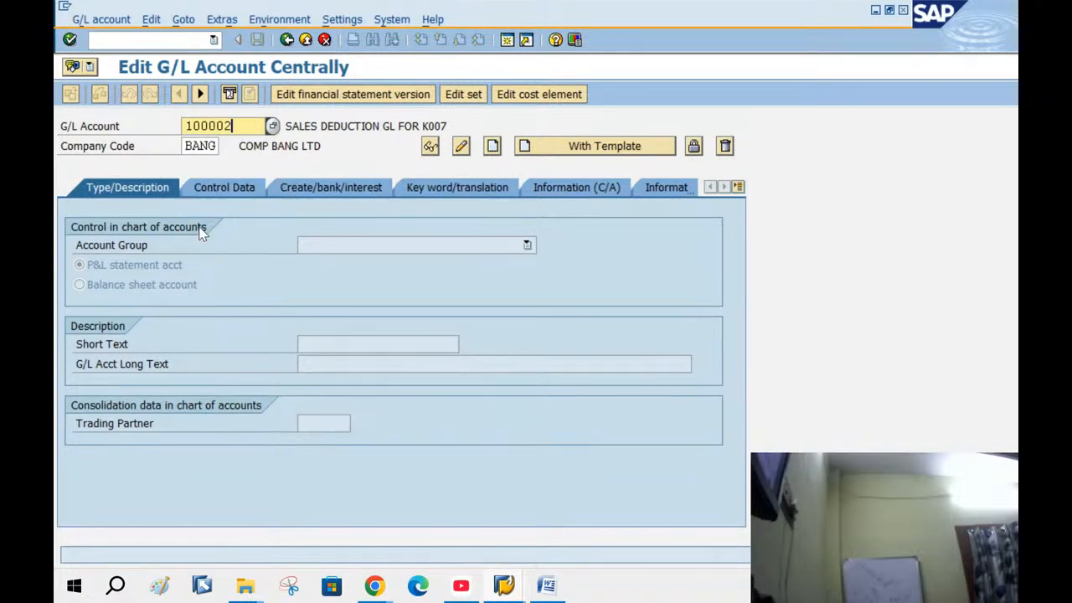
key("BackSpace")
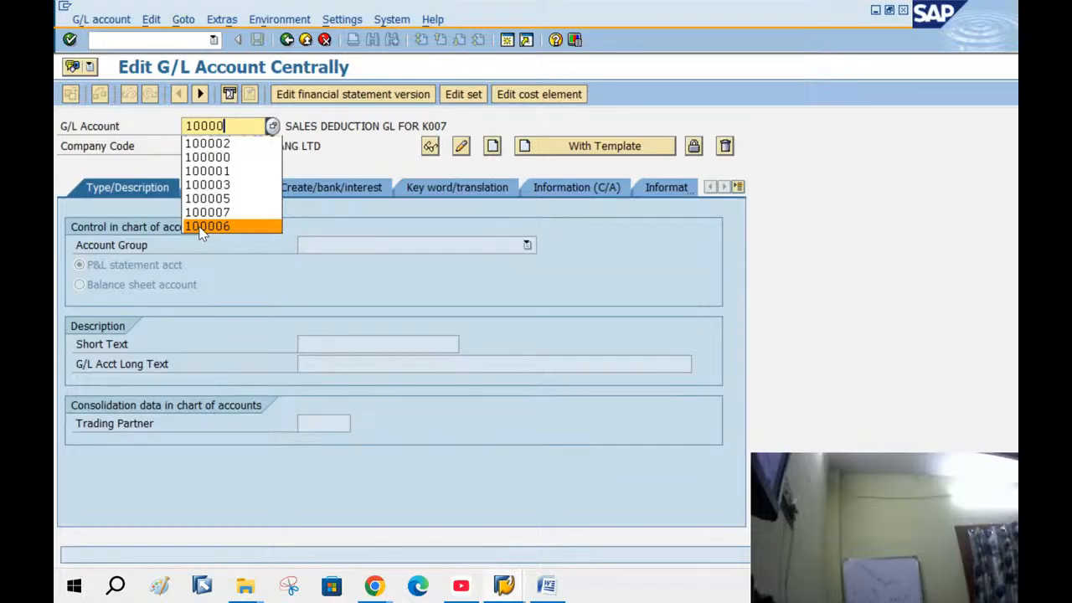
type("3")
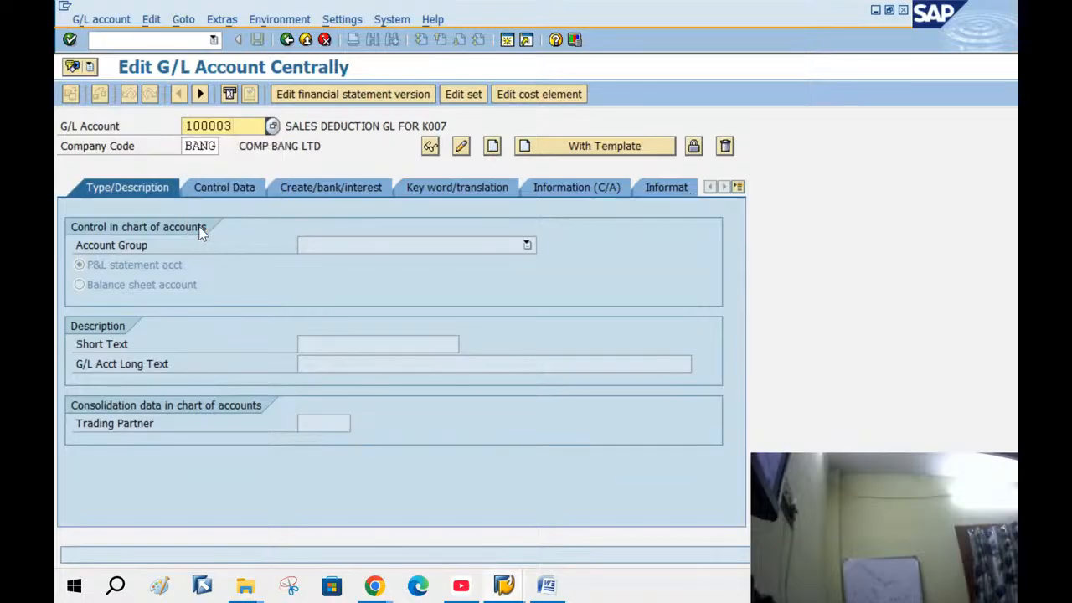
left_click(493, 146)
Set account group ASST, balance sheet type, short text 'BANG BANK GL' and long text 'BANG BANK GL FOR BANG C.CODE'
left_click(429, 248)
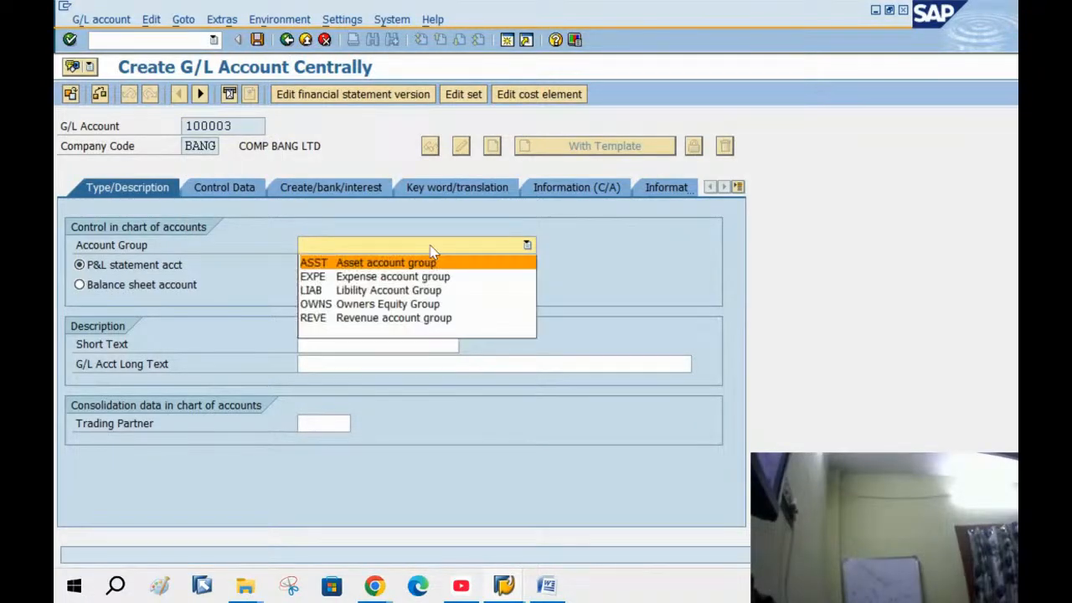
left_click(413, 263)
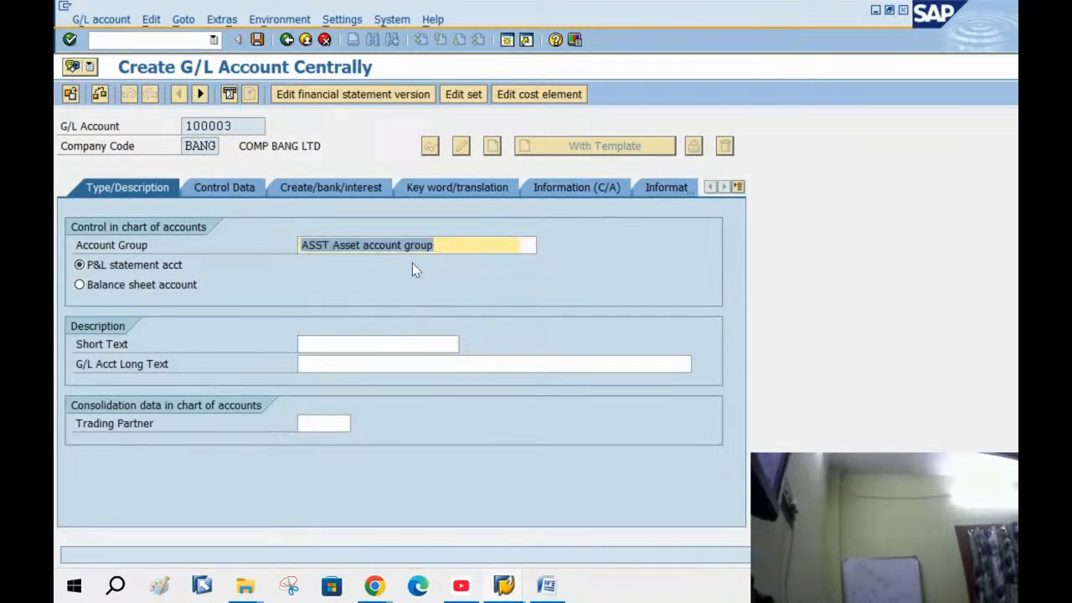
left_click(159, 285)
left_click(348, 348)
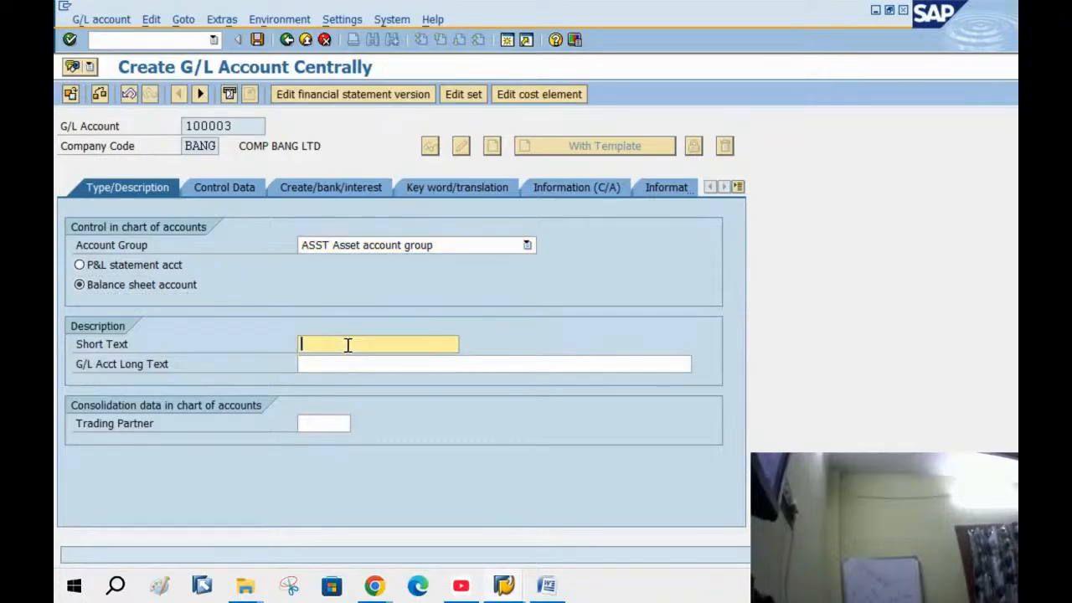
type("BANG BAN")
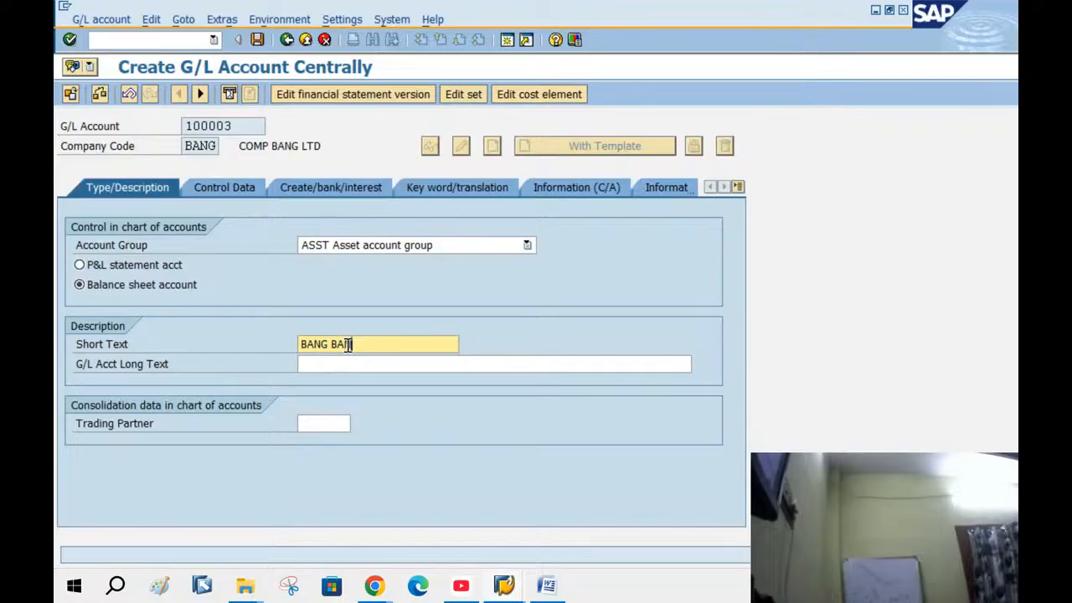
type("K GL")
key("Tab")
type("BA")
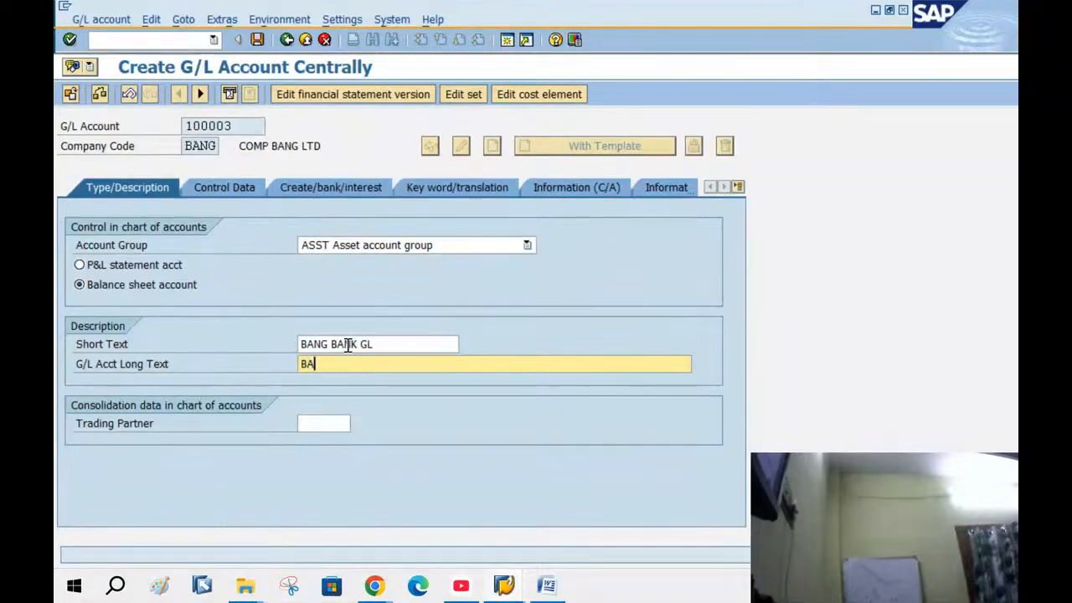
type("NG BANK G")
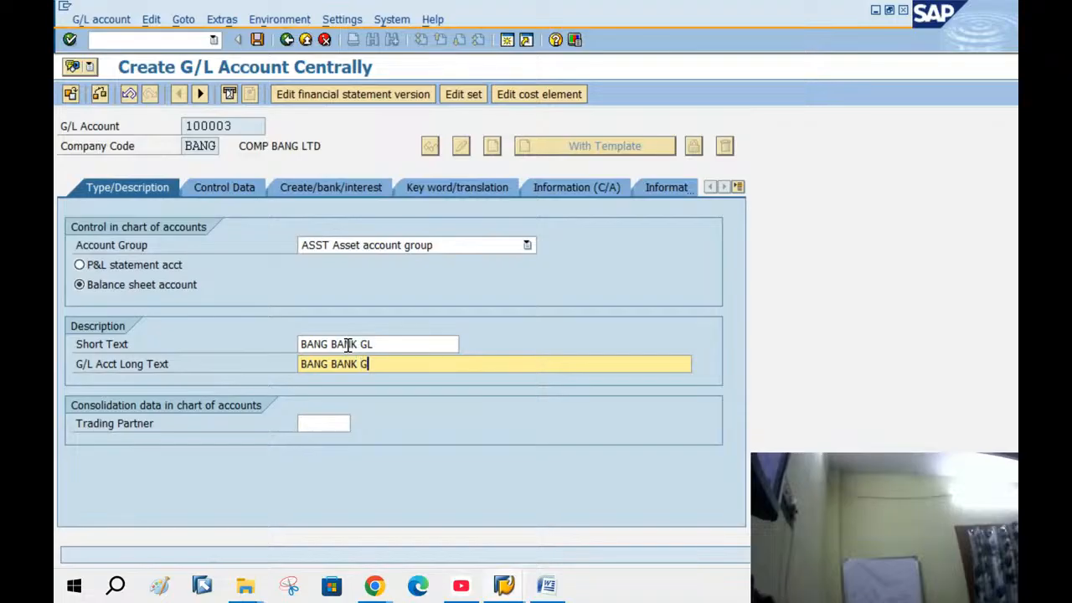
type("L FOR BANG C.CODE")
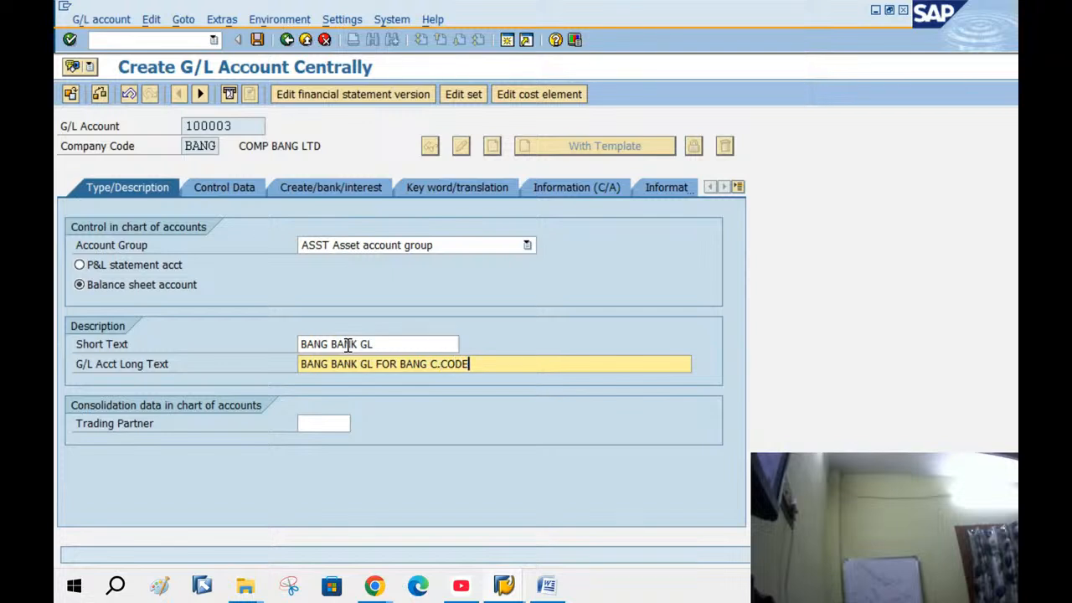
left_click(228, 191)
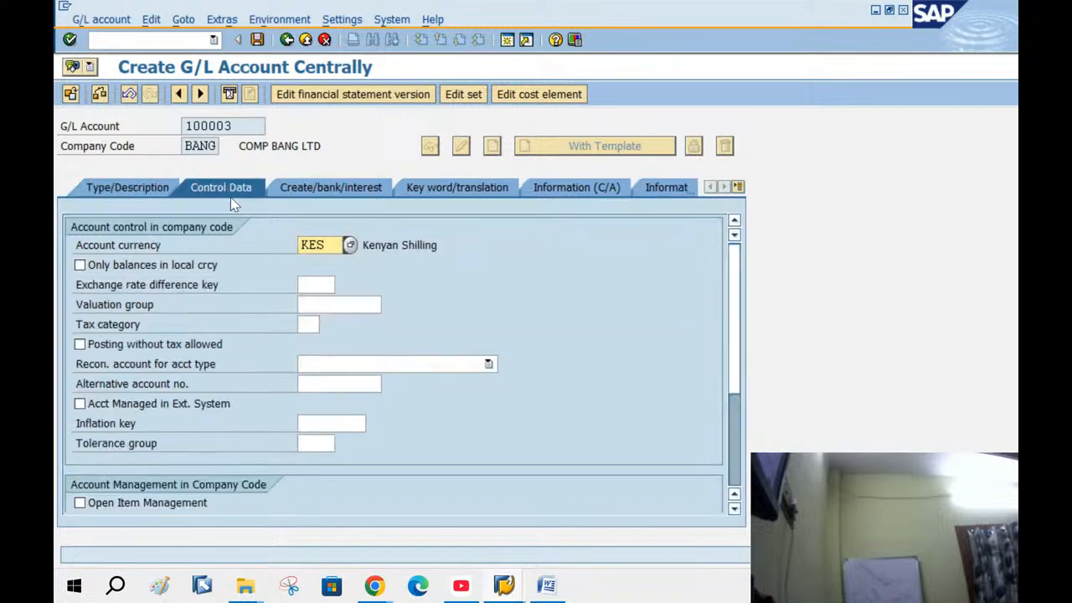
Keep balances only in local currency, allow posting without tax, and set tax category *
left_click(81, 266)
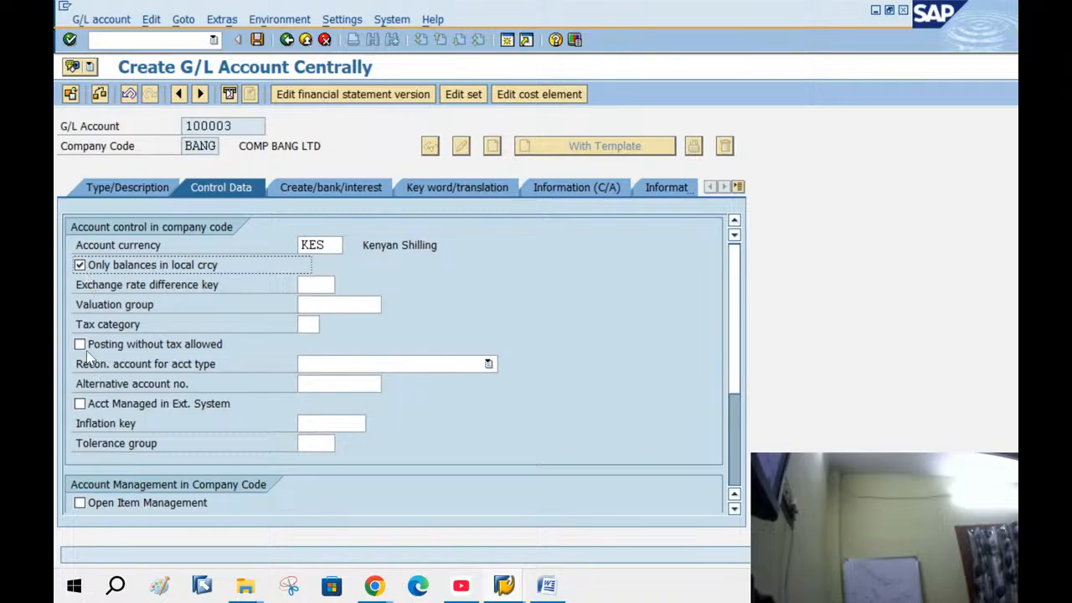
left_click(80, 345)
left_click(316, 324)
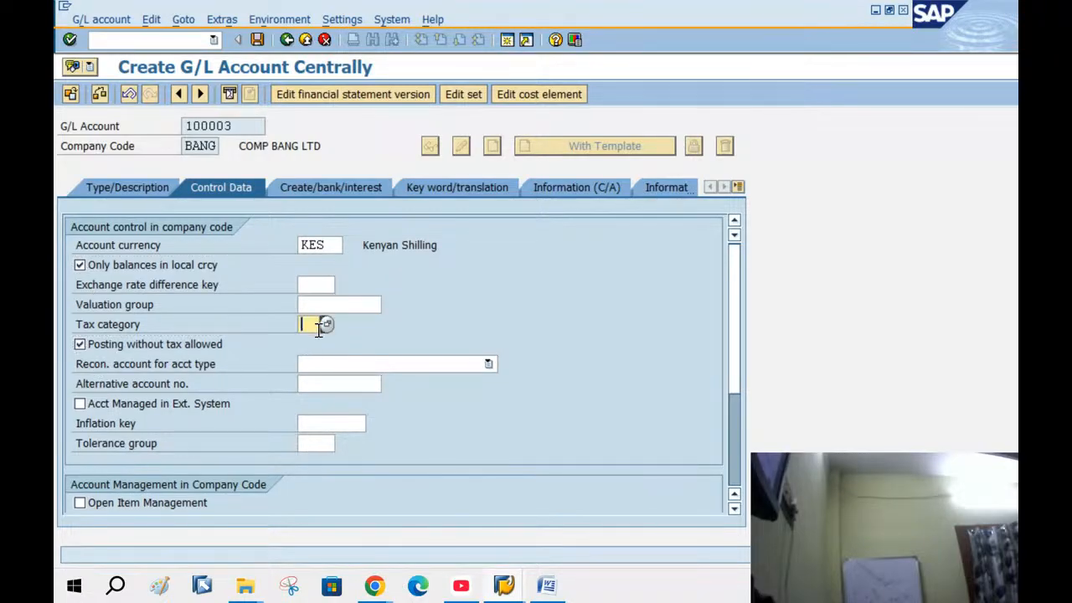
left_click(326, 325)
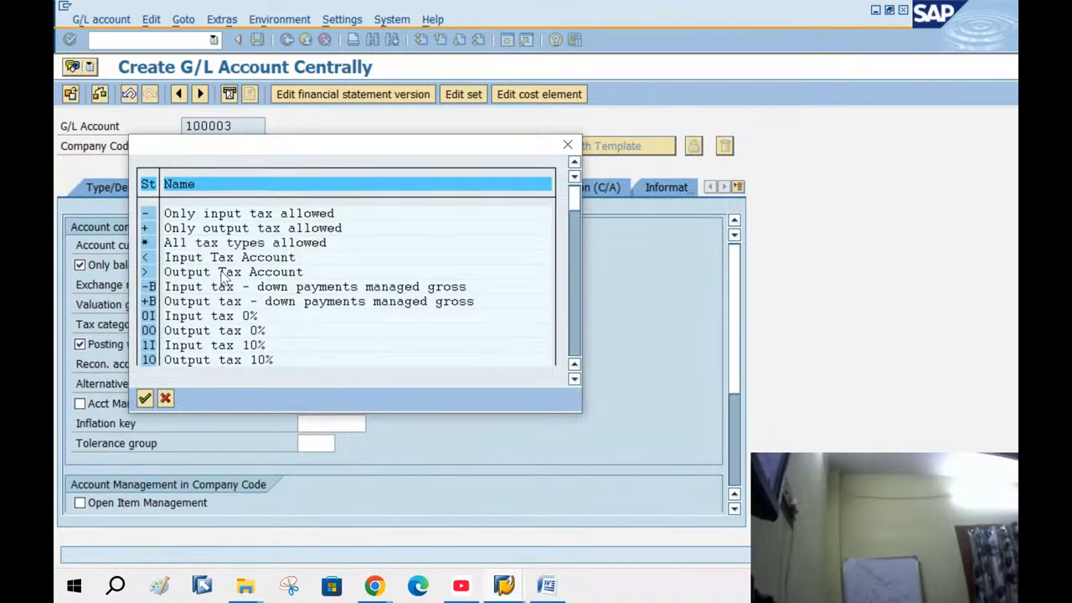
double_click(214, 243)
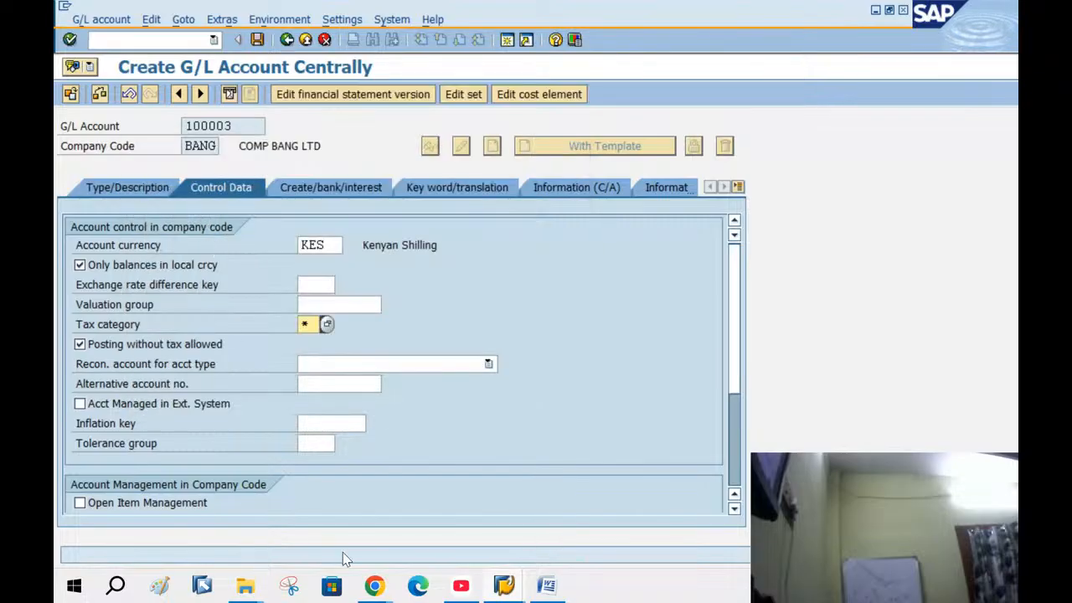
Turn on line item display, set field status group G005, and save account 100003
scroll(734, 410, "down", 3)
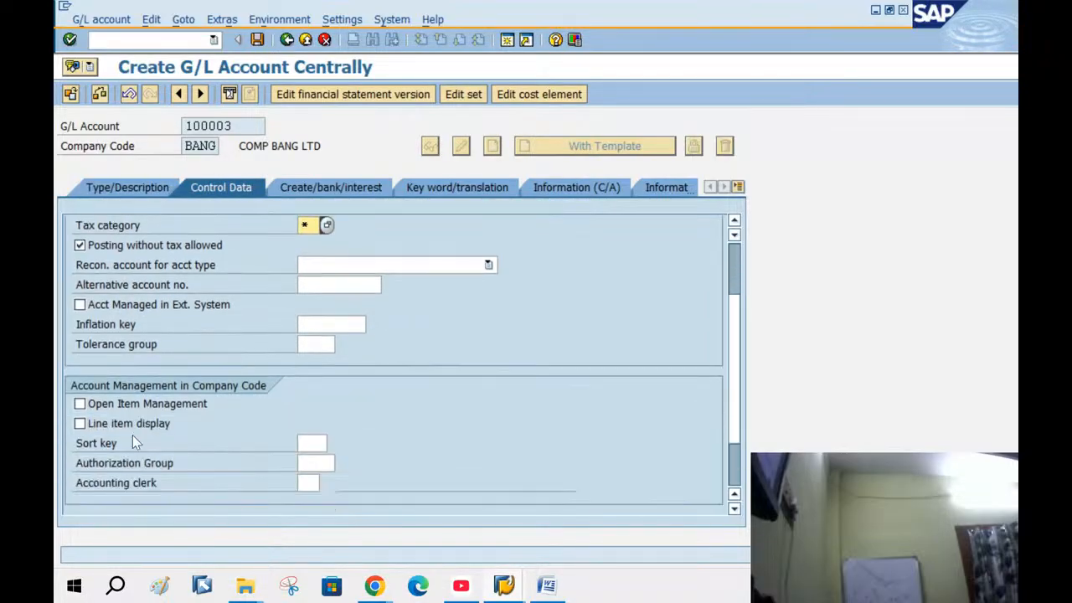
left_click(80, 424)
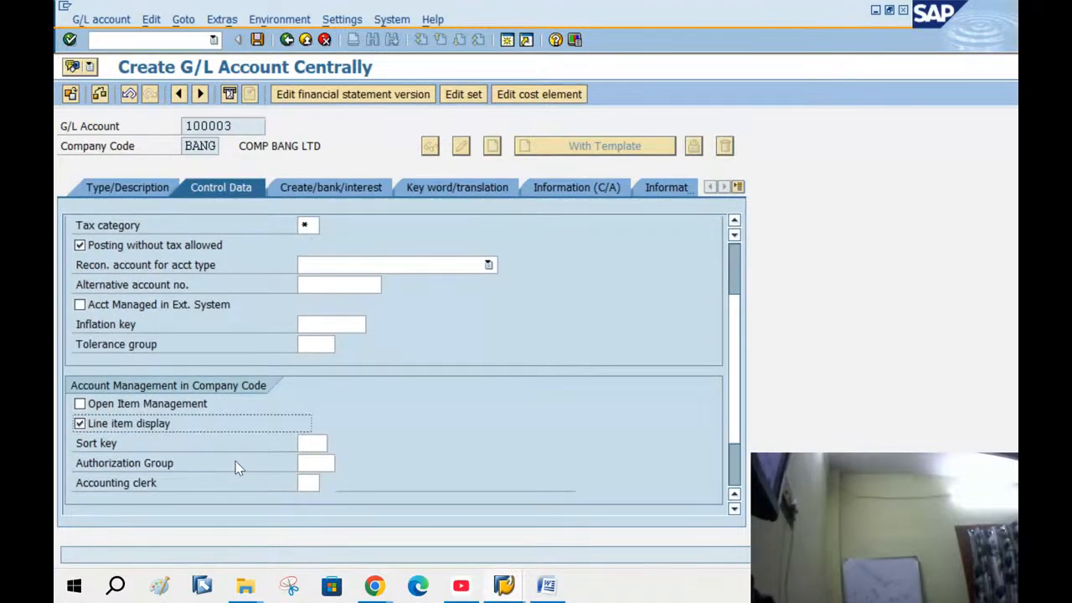
left_click(333, 446)
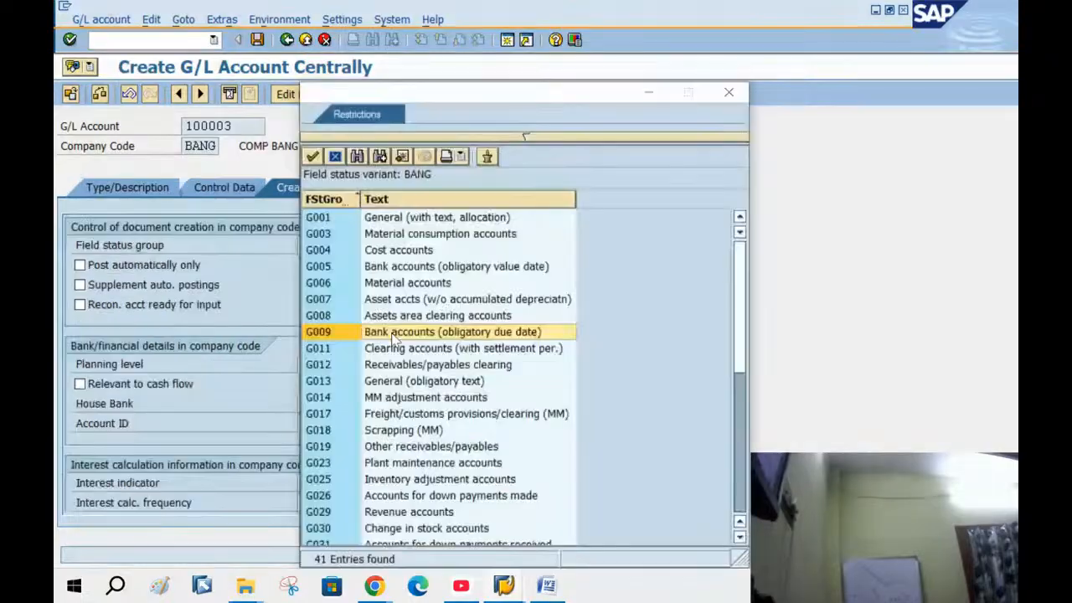
left_click(394, 268)
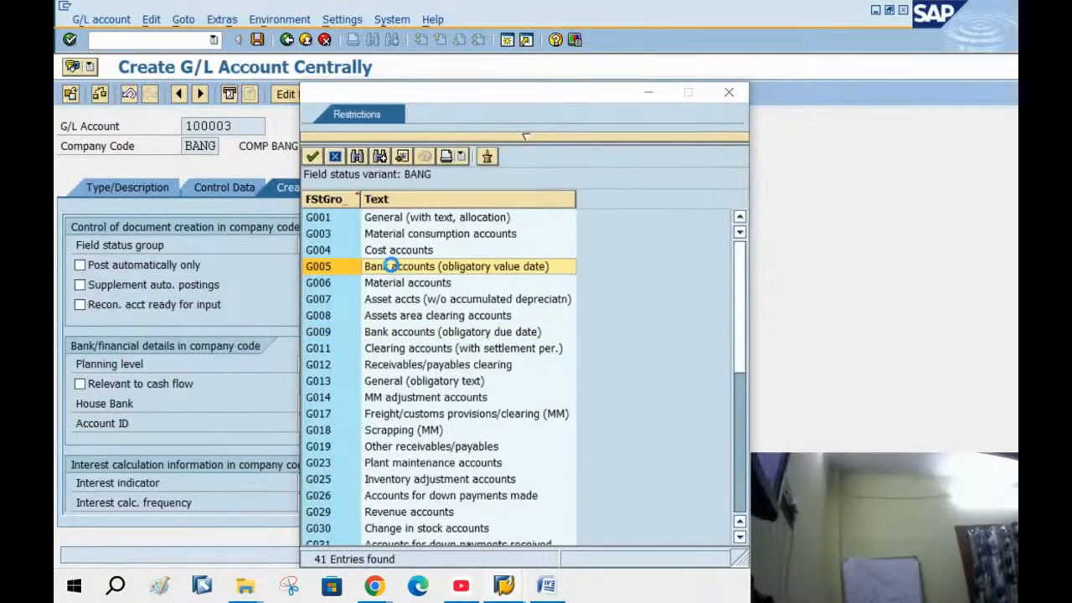
double_click(393, 268)
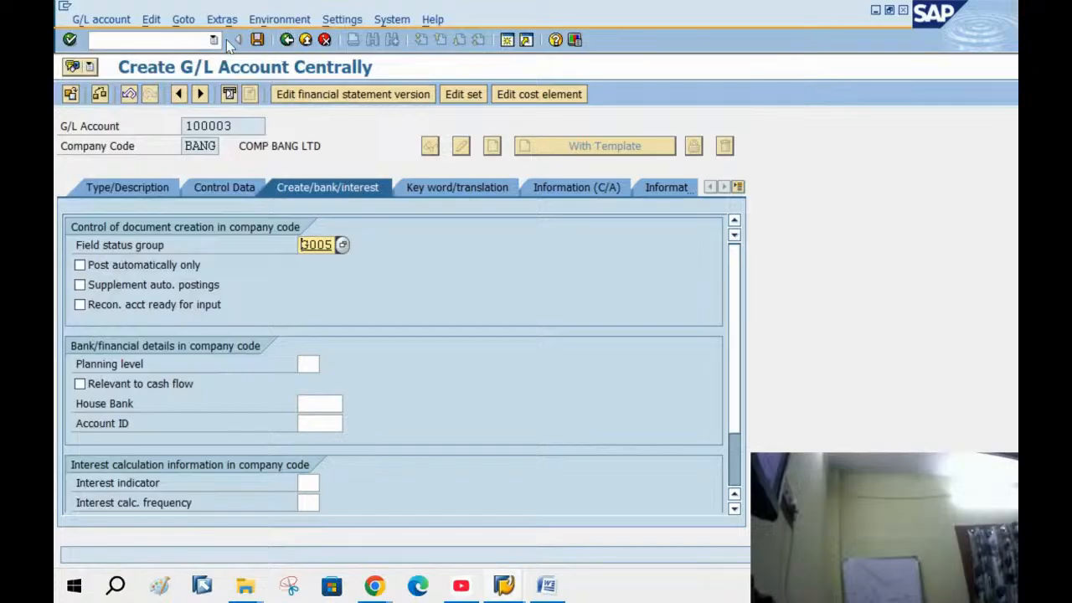
left_click(258, 39)
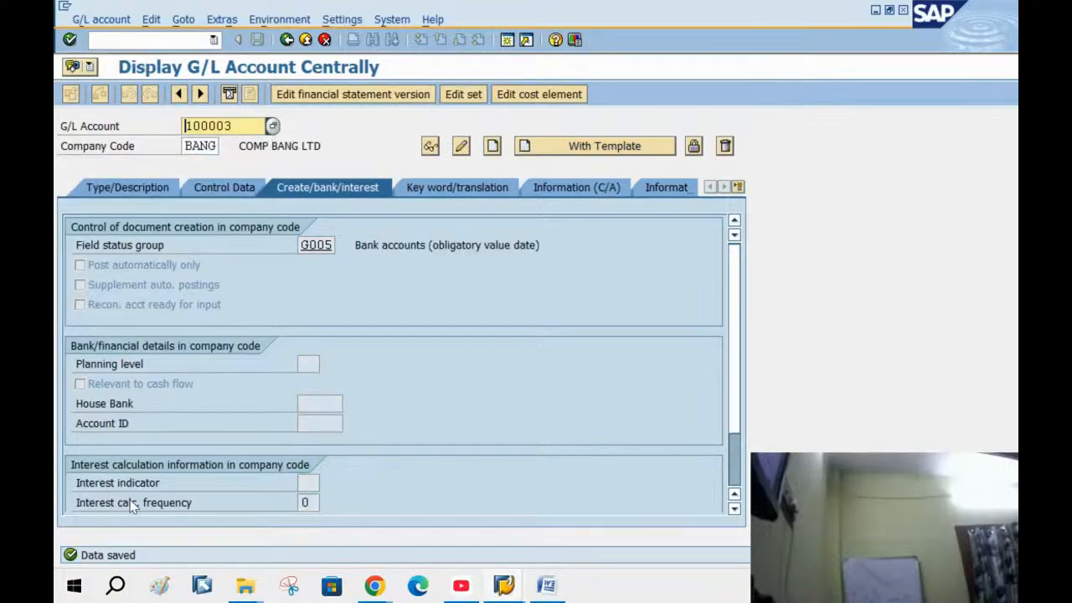
left_click(289, 41)
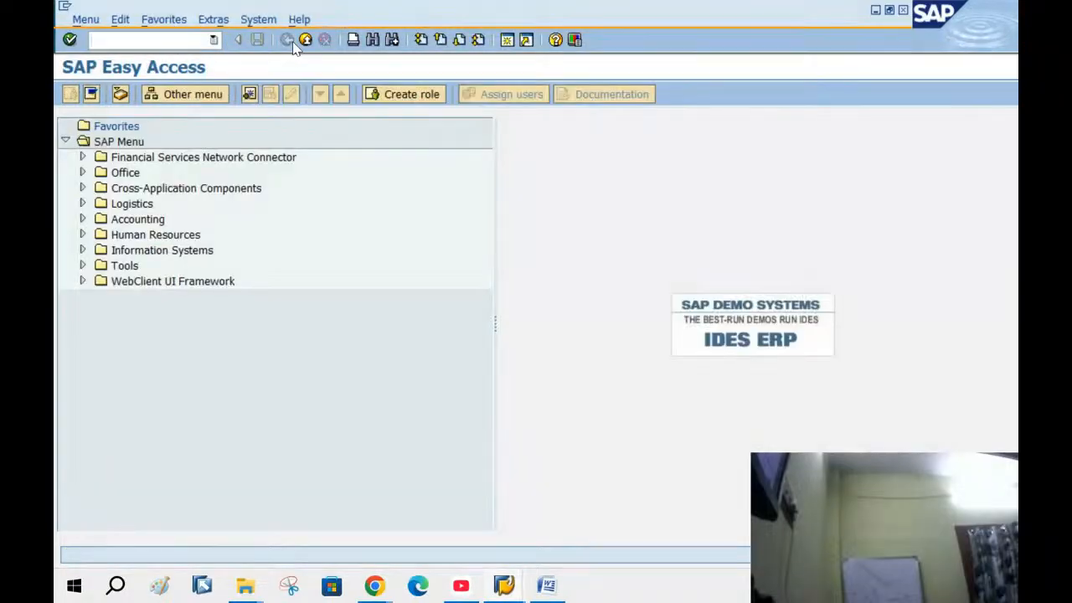
Return to the Display IMG window and run Define House Banks for company code BANG
left_click(504, 582)
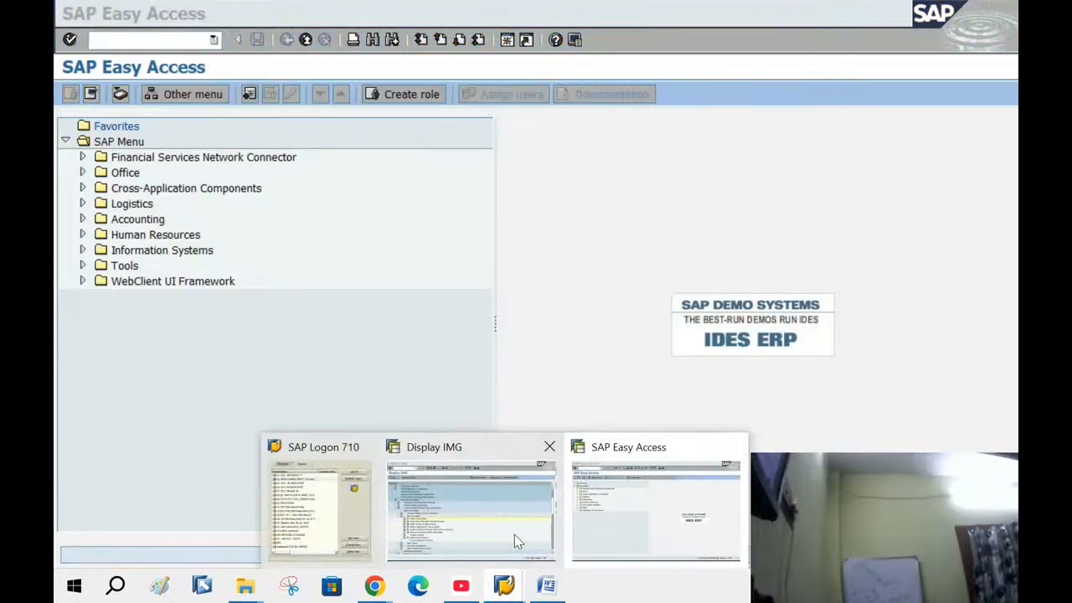
left_click(491, 515)
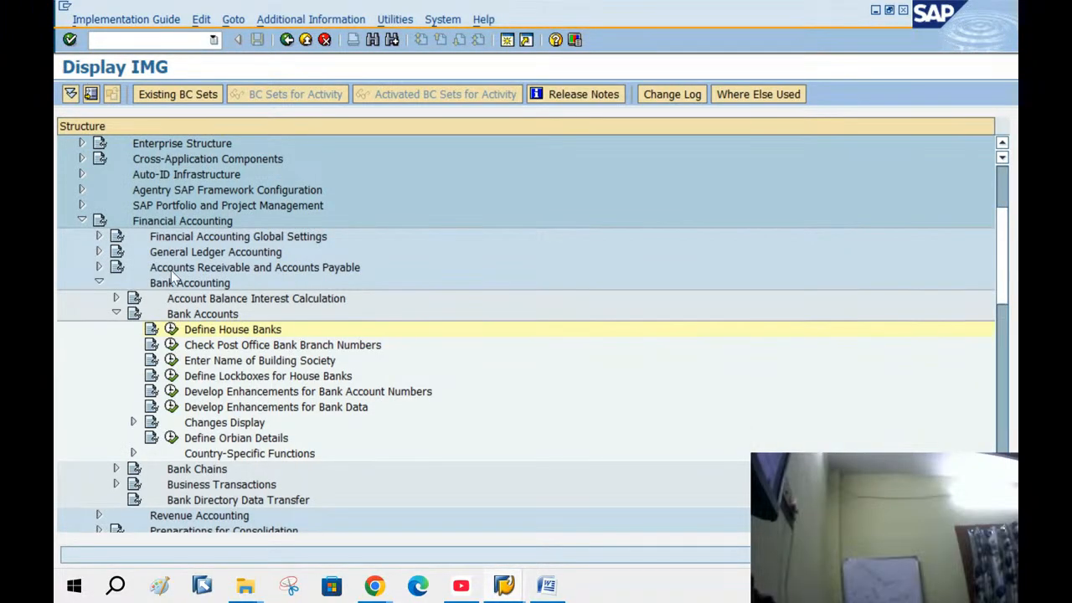
left_click(157, 223)
left_click(178, 285)
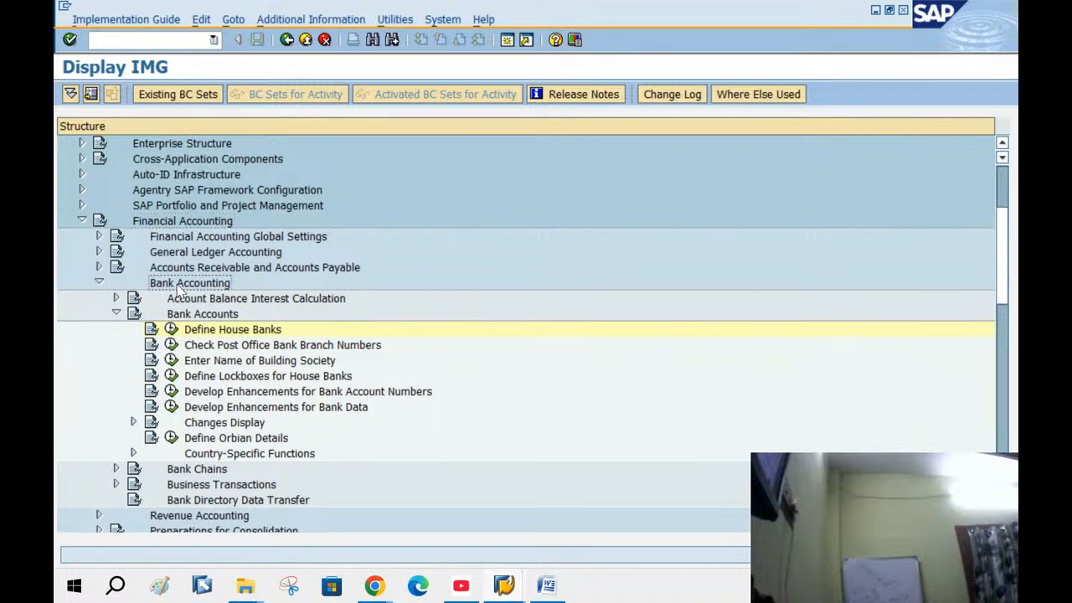
left_click(195, 330)
left_click(170, 330)
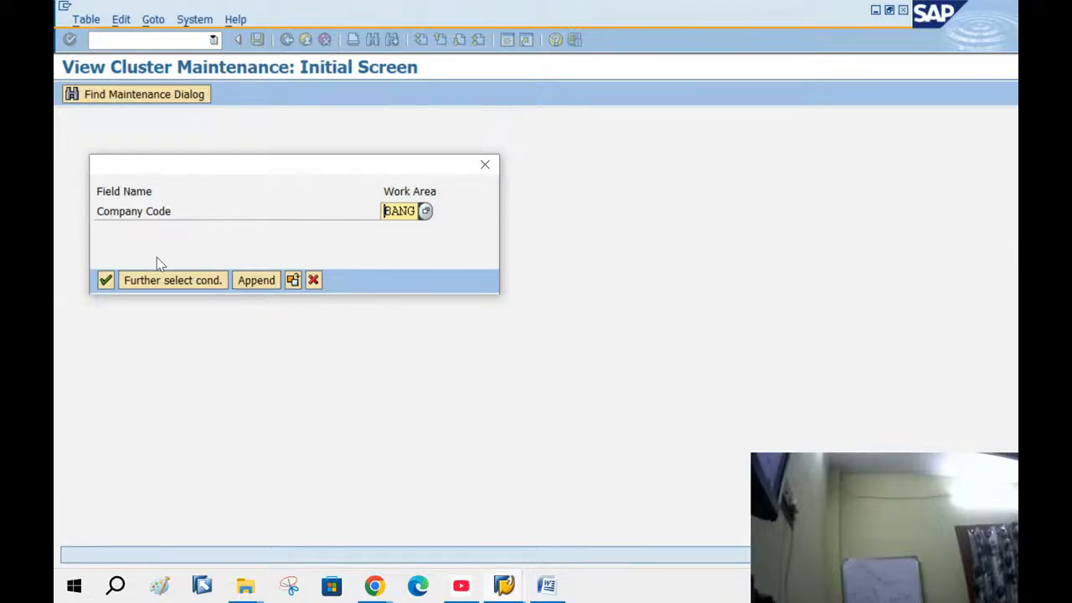
left_click(106, 280)
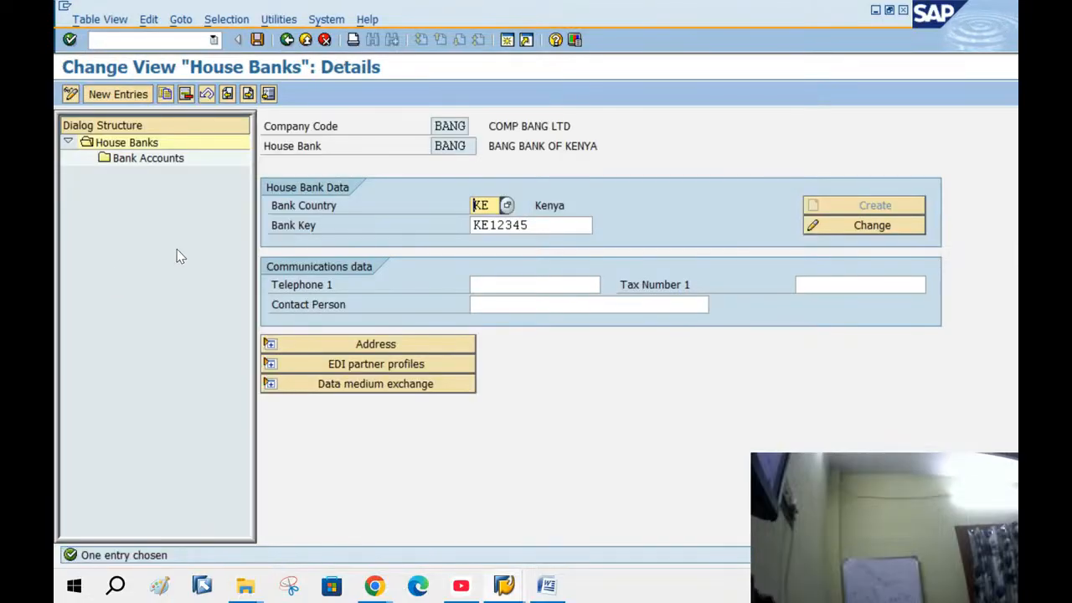
Reopen Define House Banks for BANG and start a new bank account entry under house bank BANG
left_click(287, 42)
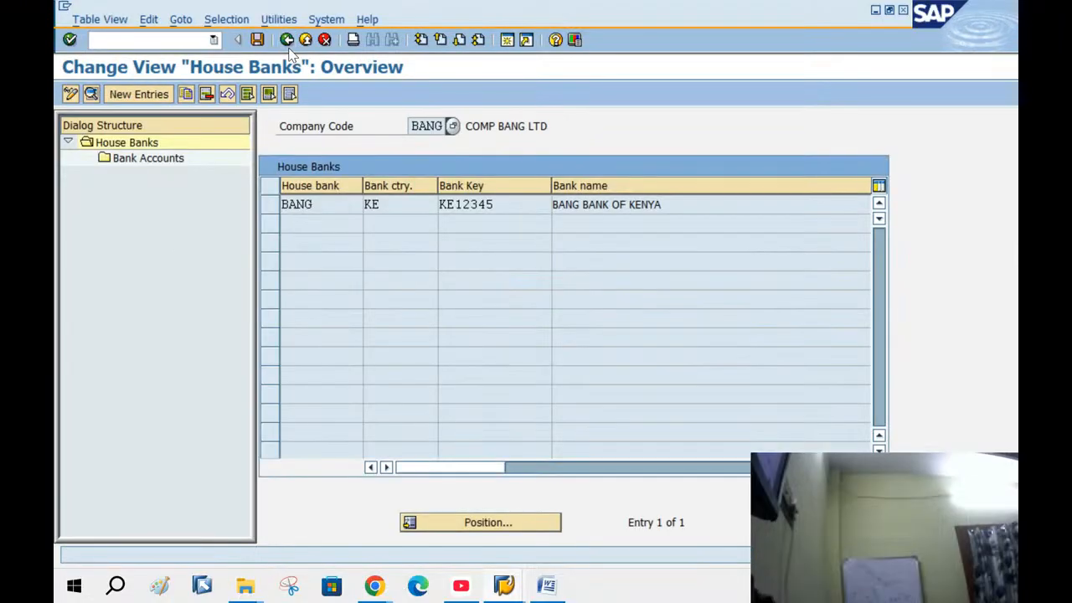
left_click(287, 42)
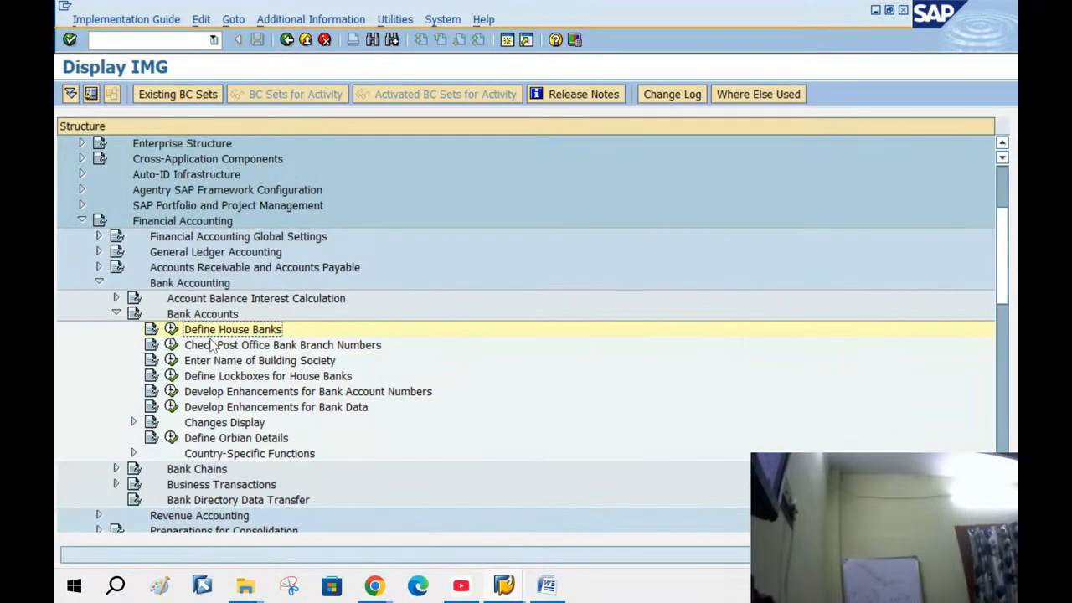
left_click(172, 329)
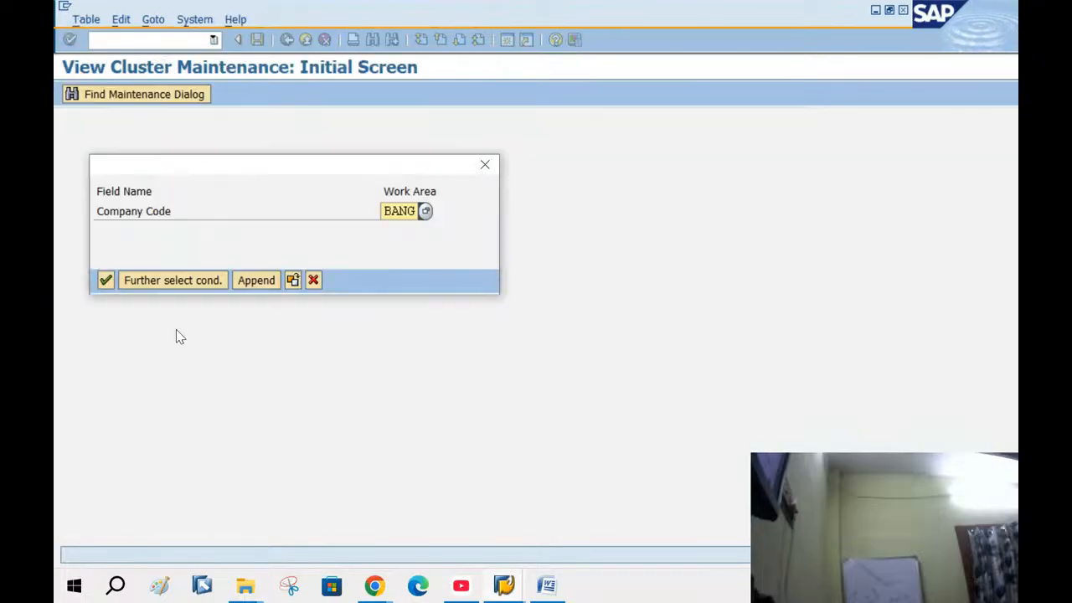
left_click(107, 280)
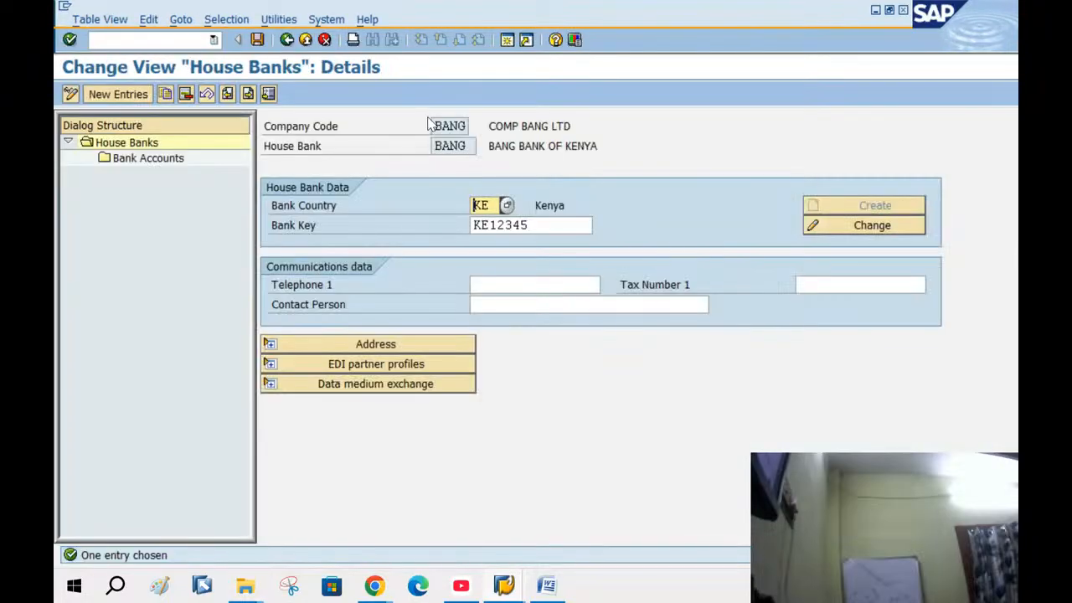
double_click(118, 165)
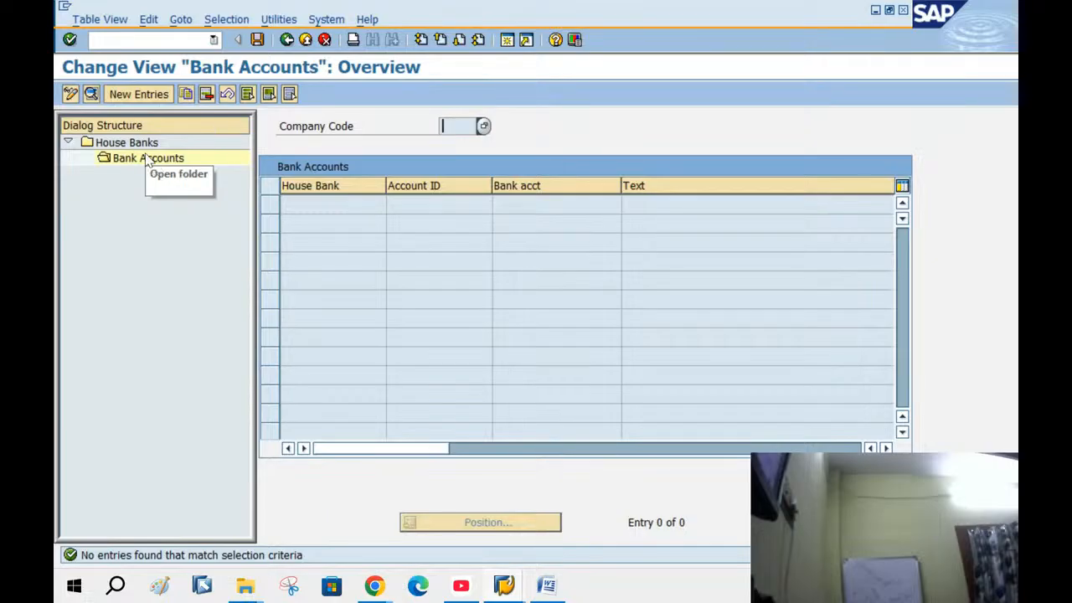
left_click(129, 158)
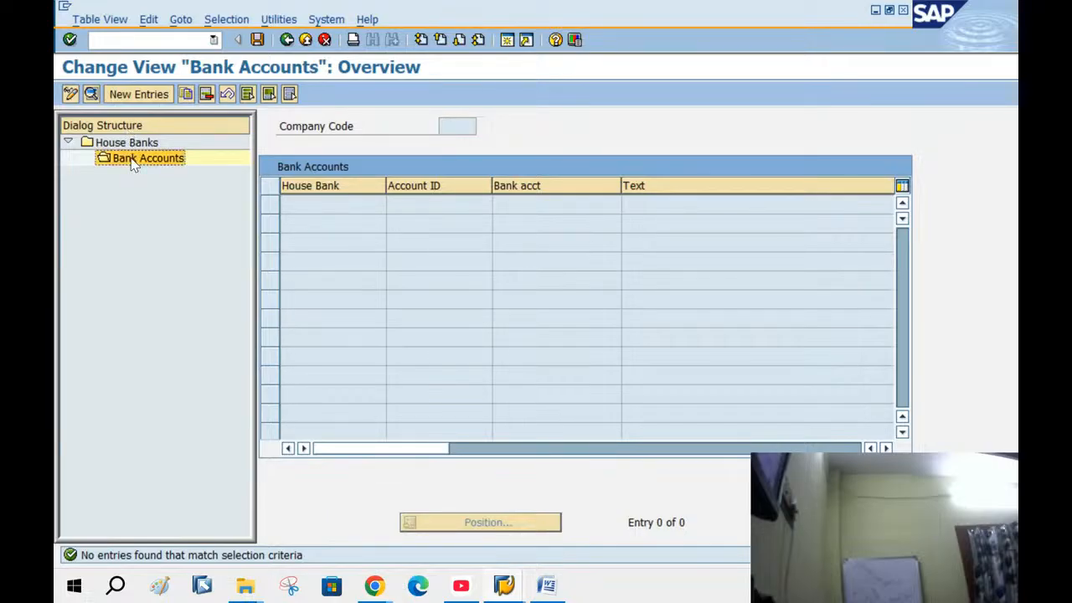
left_click(128, 96)
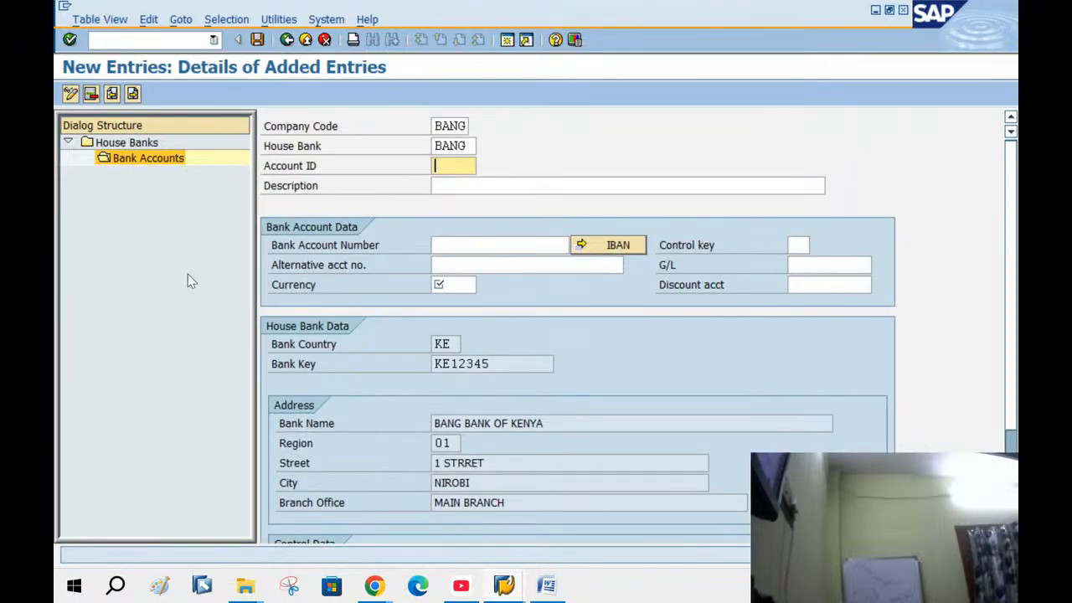
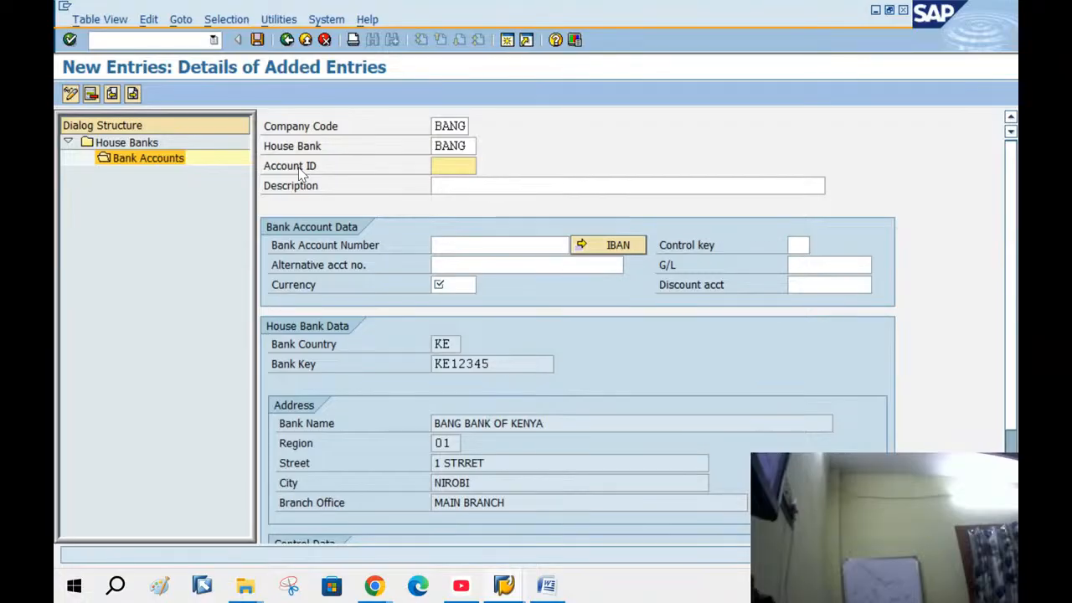
Enter account ID CA with description 'CURRENT OR CHECKING ACCOUNT FOR BANG C.CODE'
type("CA")
key("Tab")
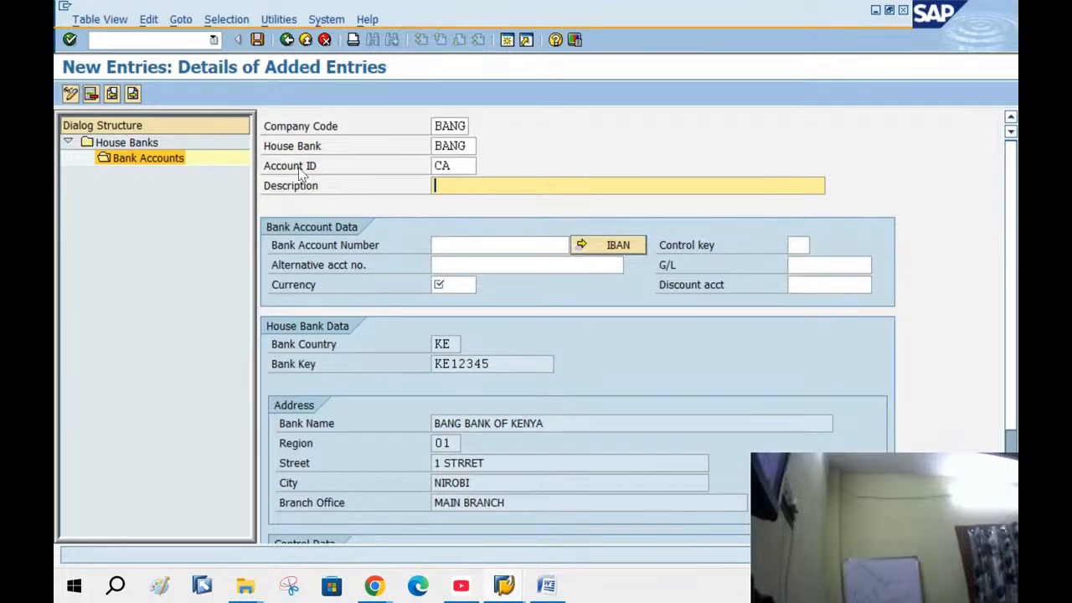
type("CURE")
key("BackSpace")
key("BackSpace")
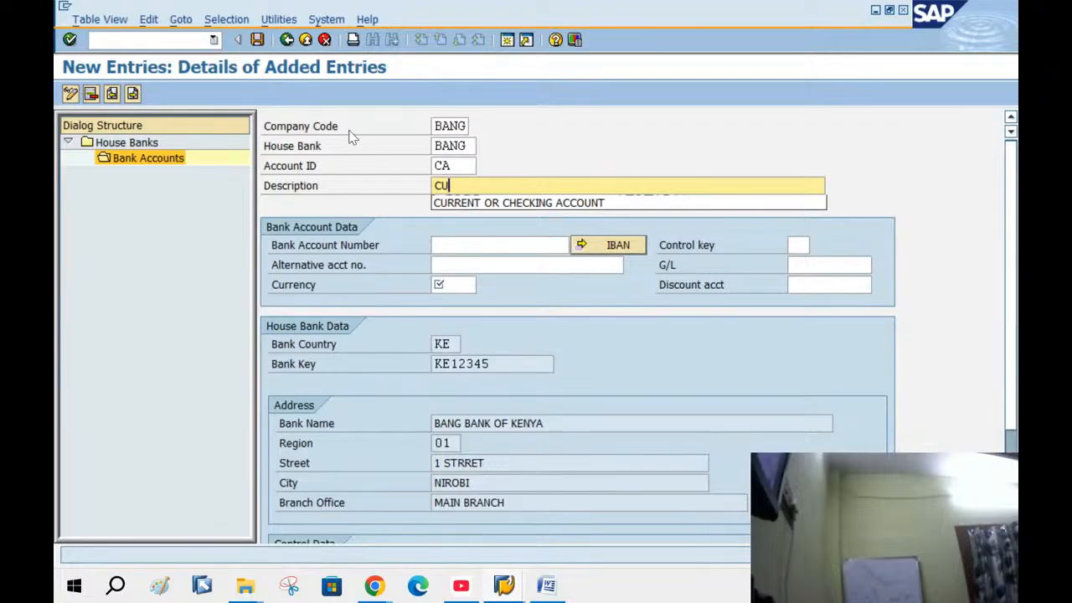
left_click(501, 208)
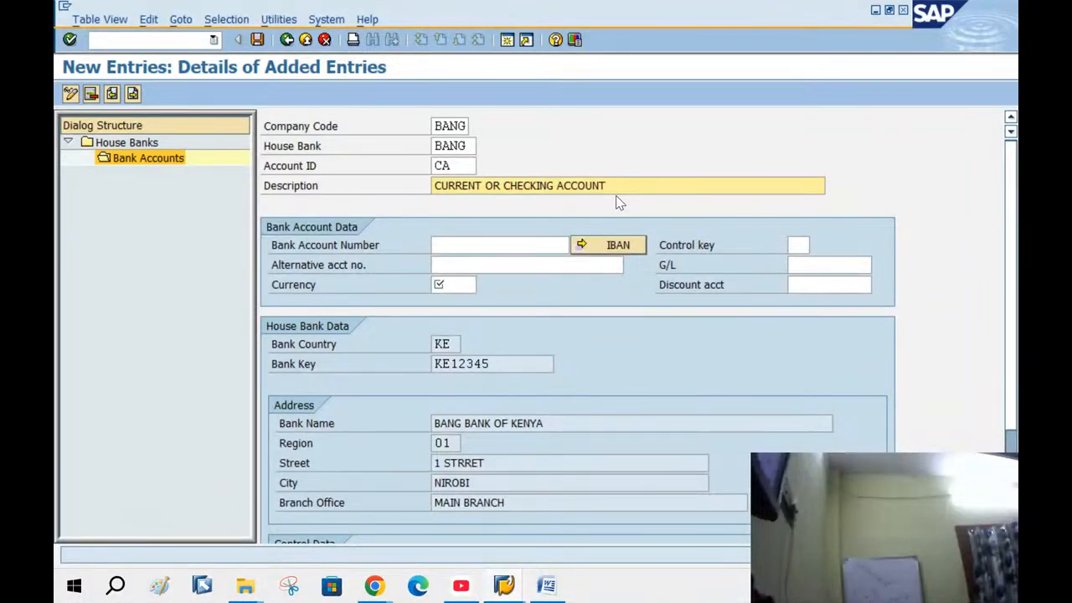
type("FOR BANG")
type("C.CODE")
Fill in the bank account number, currency KES and G/L account 100003
left_click(436, 246)
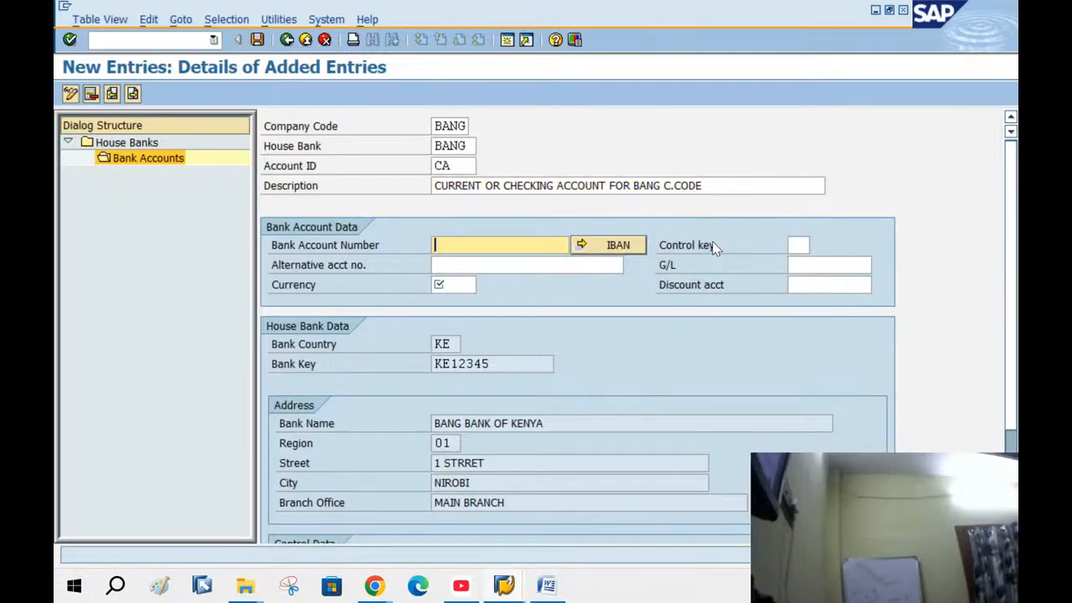
type("845789564")
left_click(461, 284)
type("KES")
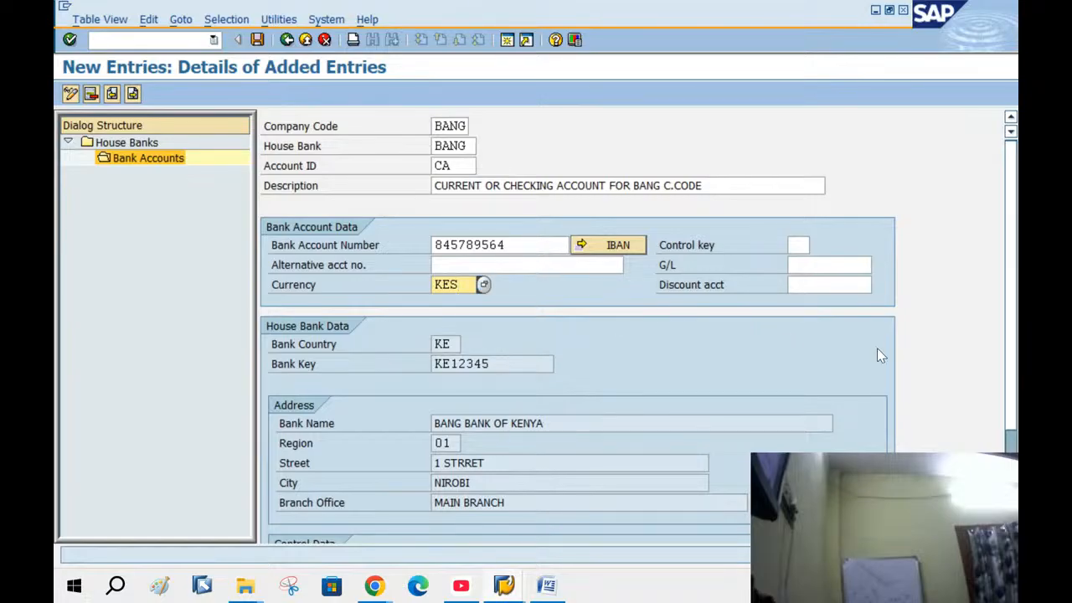
left_click(834, 265)
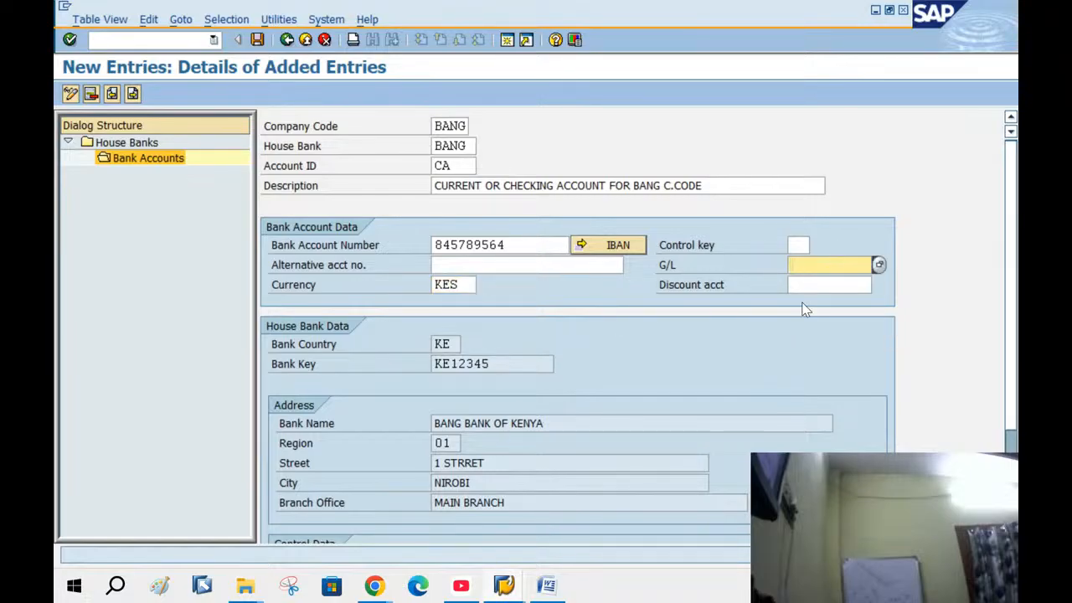
type("1")
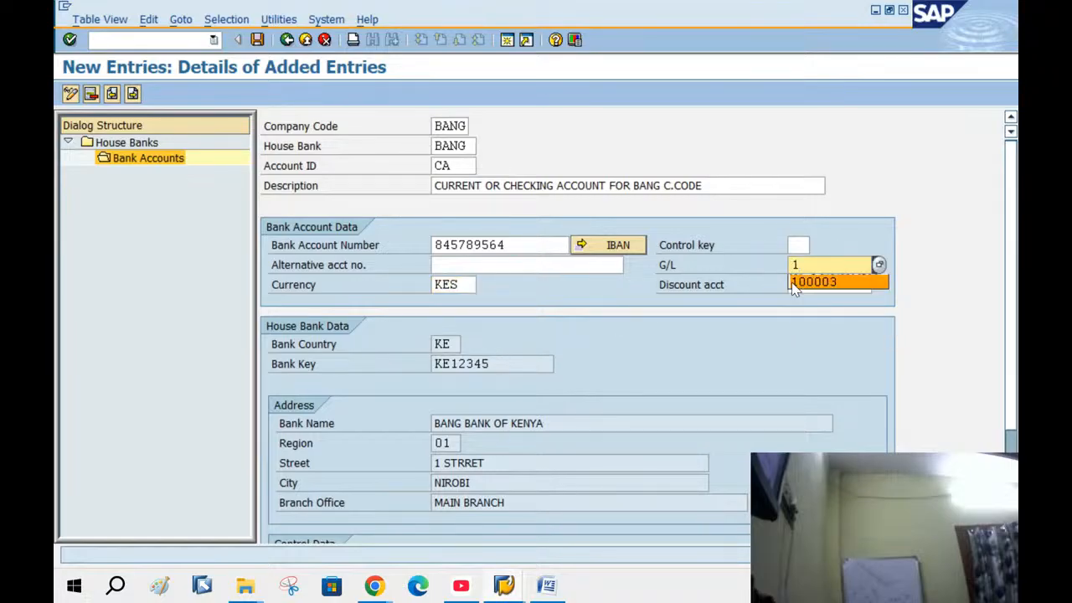
left_click(809, 282)
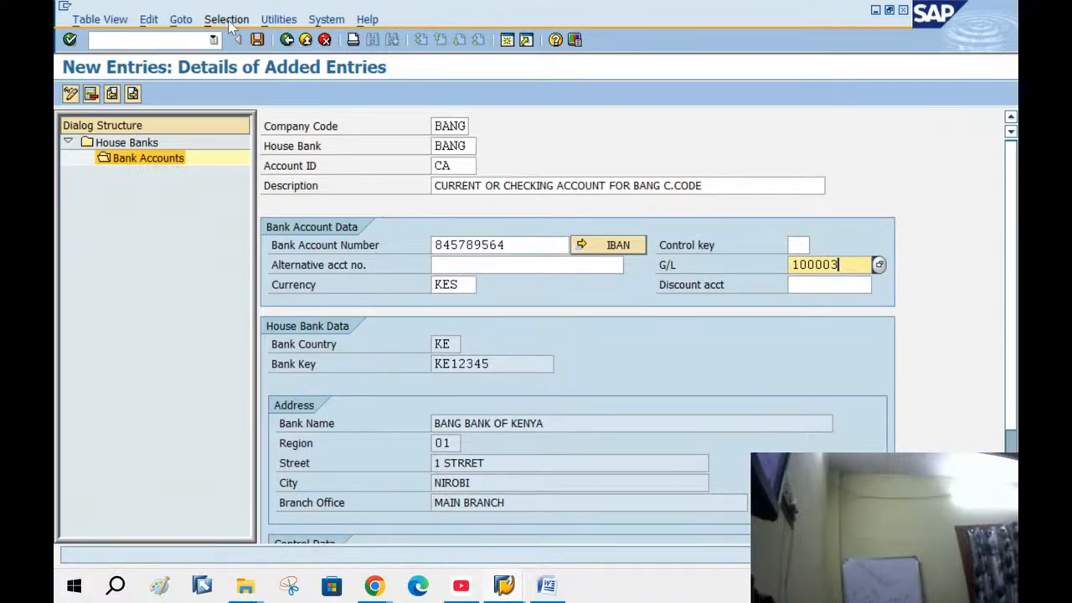
Save bank account CA, transporting the IBAN too, under a new request BANG BANK GL
left_click(258, 40)
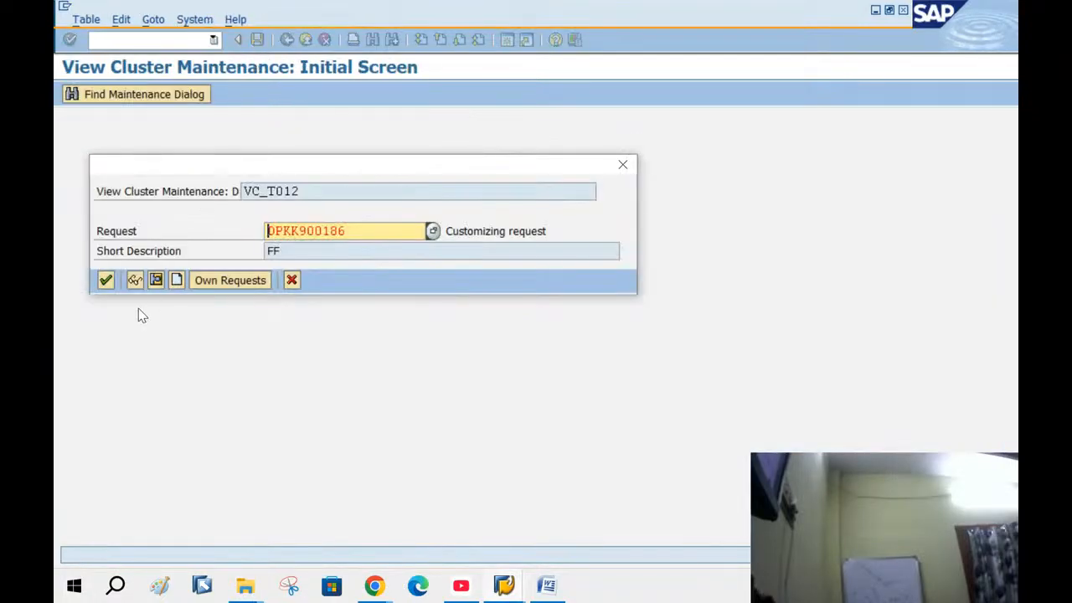
left_click(104, 281)
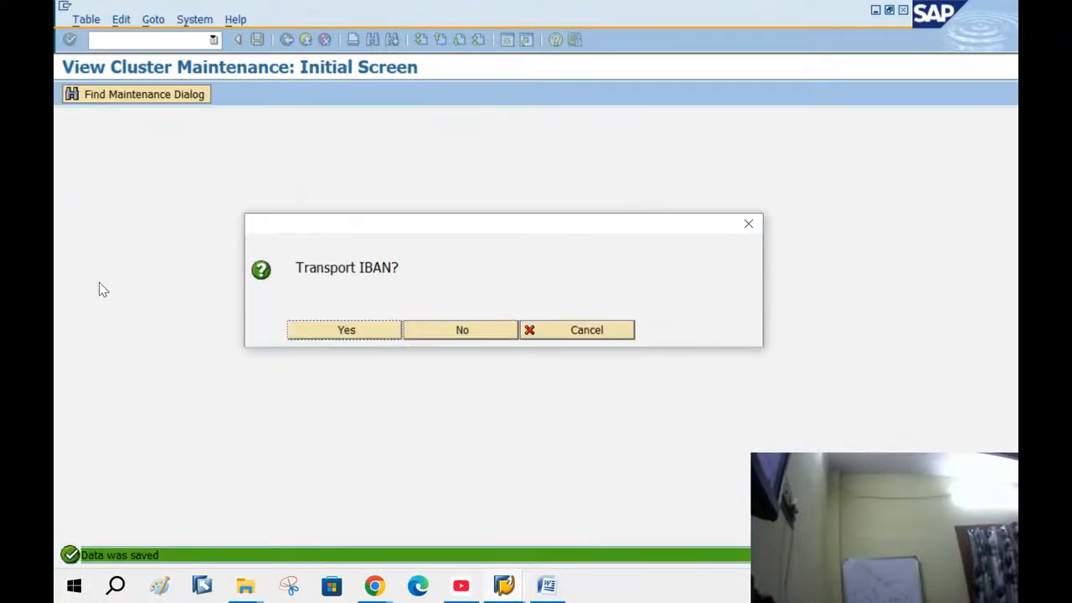
left_click(343, 331)
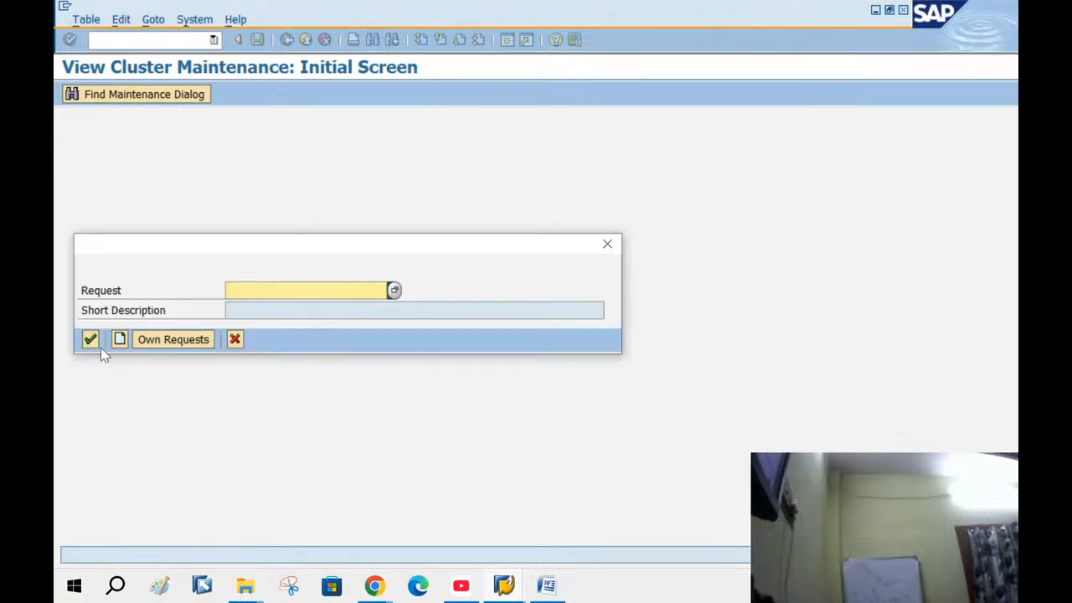
left_click(118, 340)
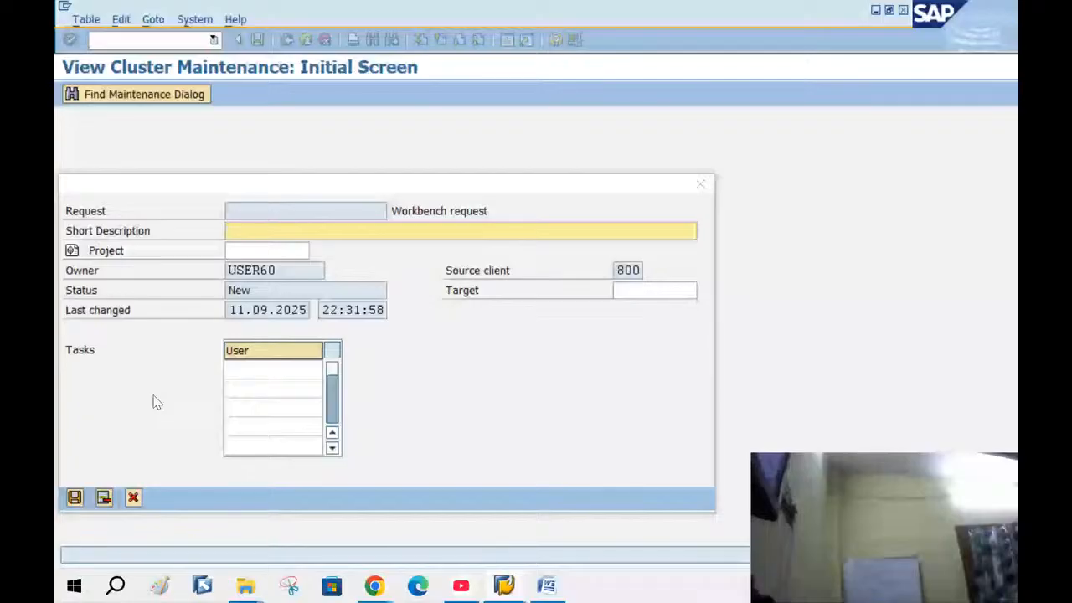
type("BANK ")
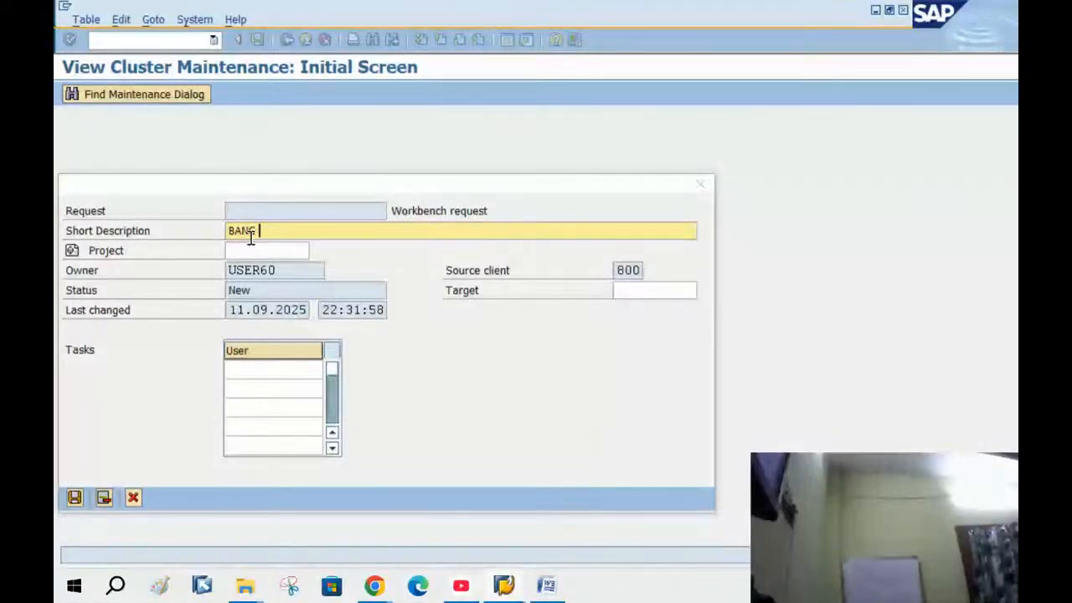
type("BANK")
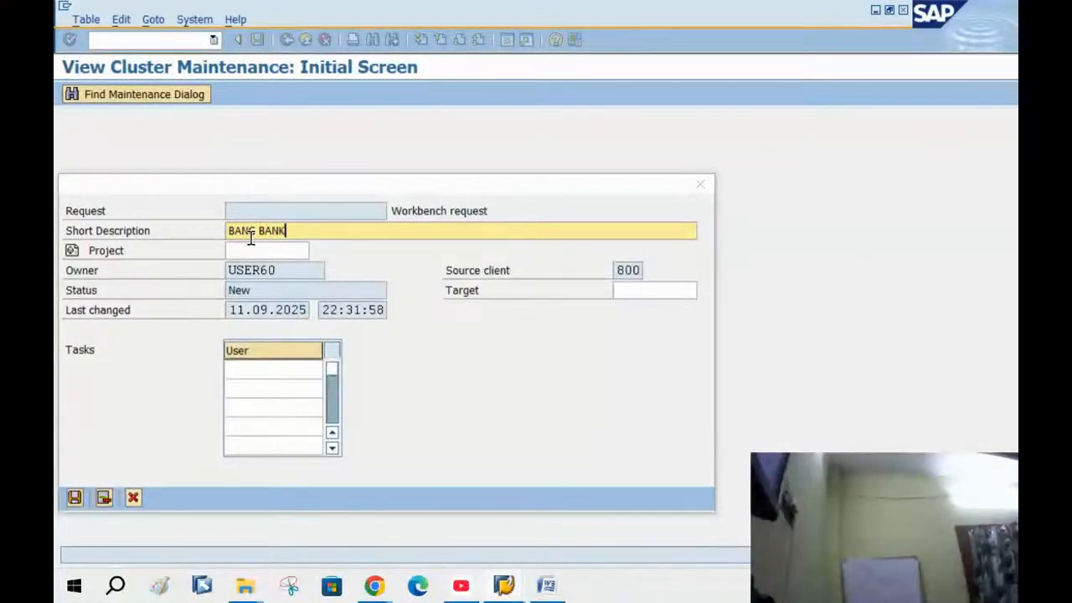
type(" GL")
key("Return")
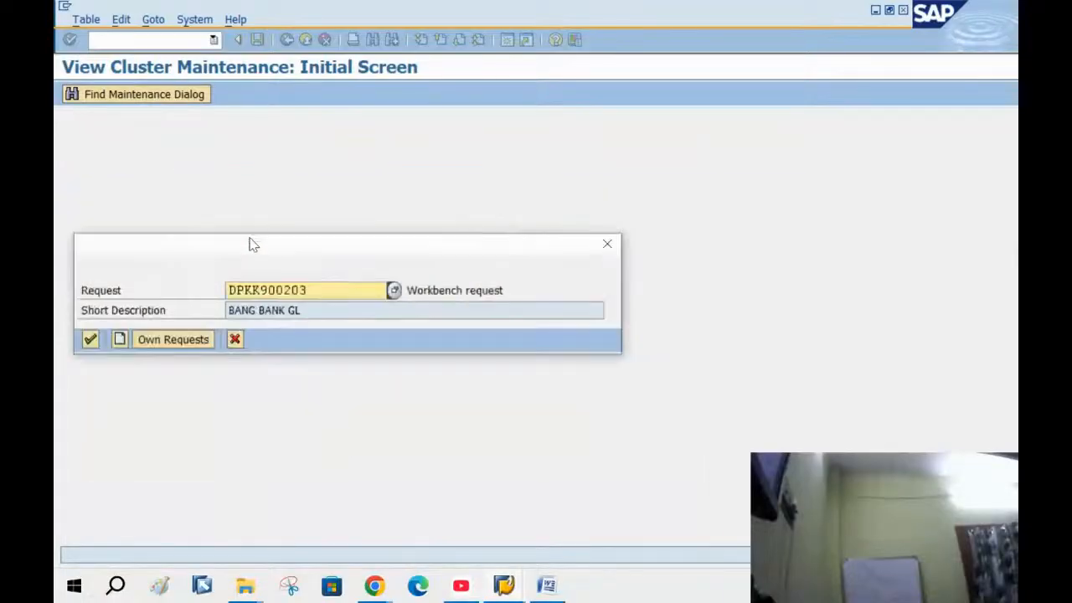
key("Return")
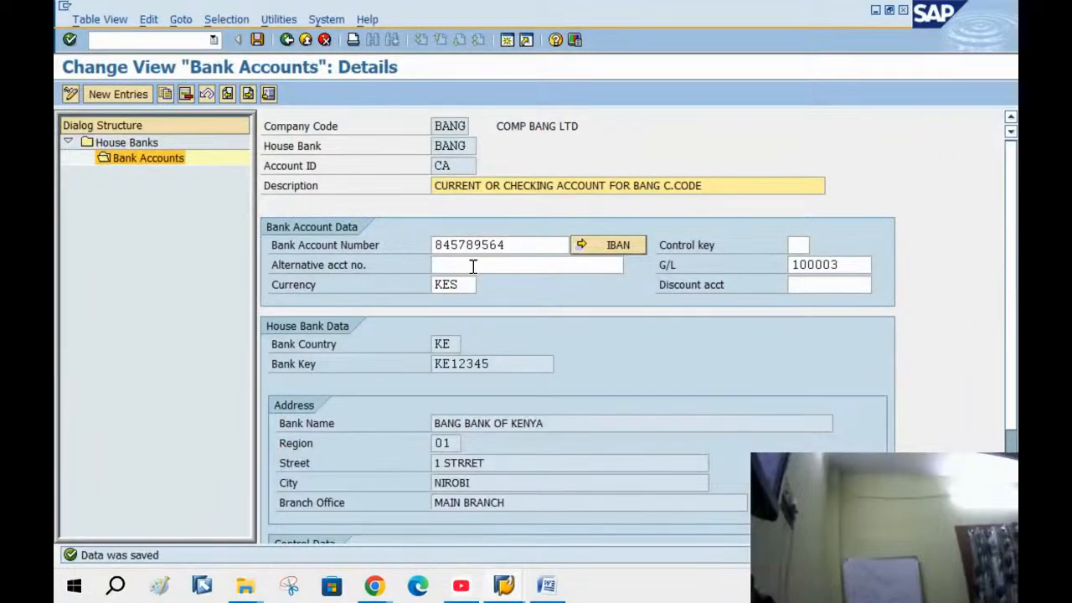
Go back through the bank account and house bank screens to the IMG tree
left_click(289, 42)
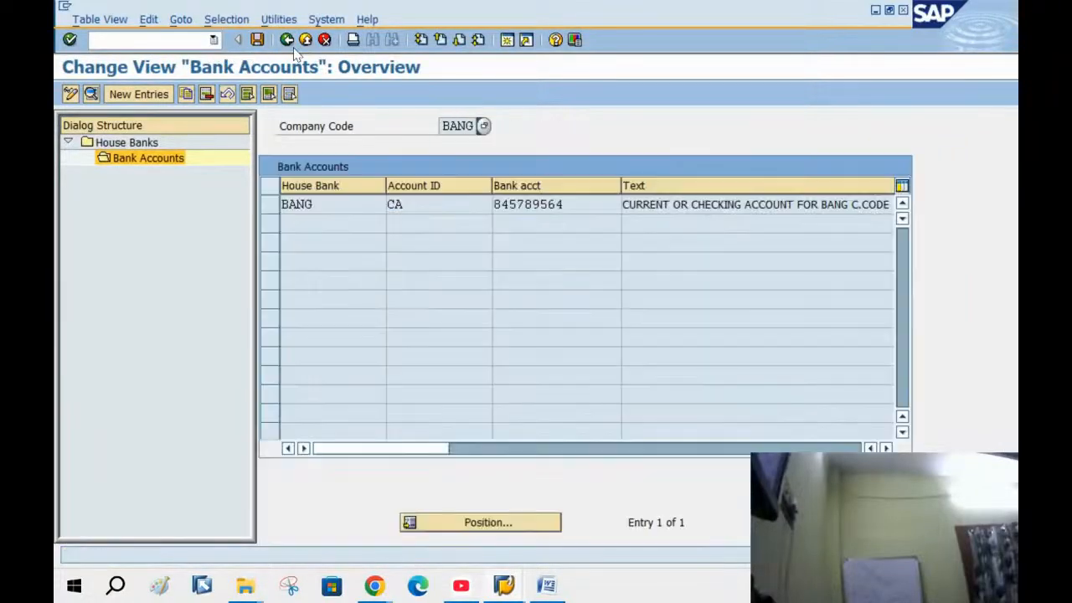
left_click(289, 42)
left_click(289, 42)
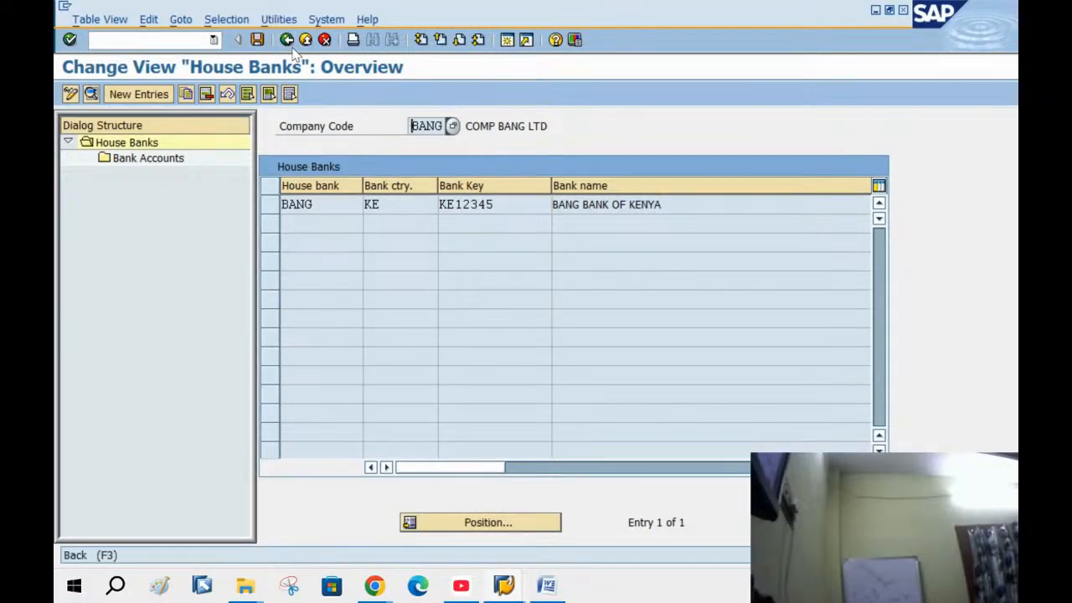
left_click(289, 42)
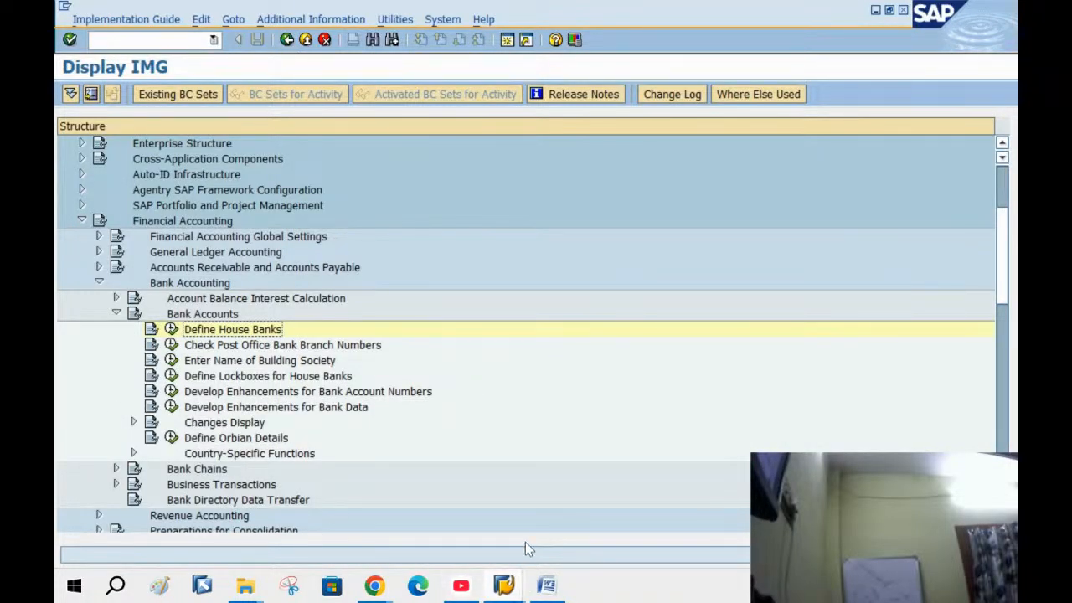
In the Word F-28 guide, highlight document type DZ in step 1 and scroll to section 2
left_click(543, 586)
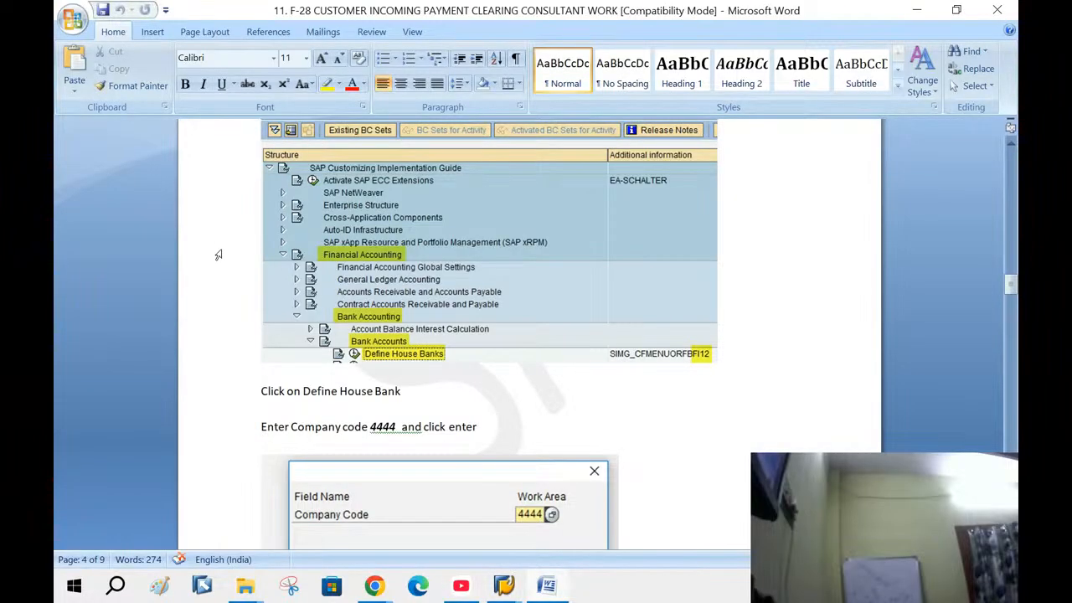
scroll(218, 255, "up", 20)
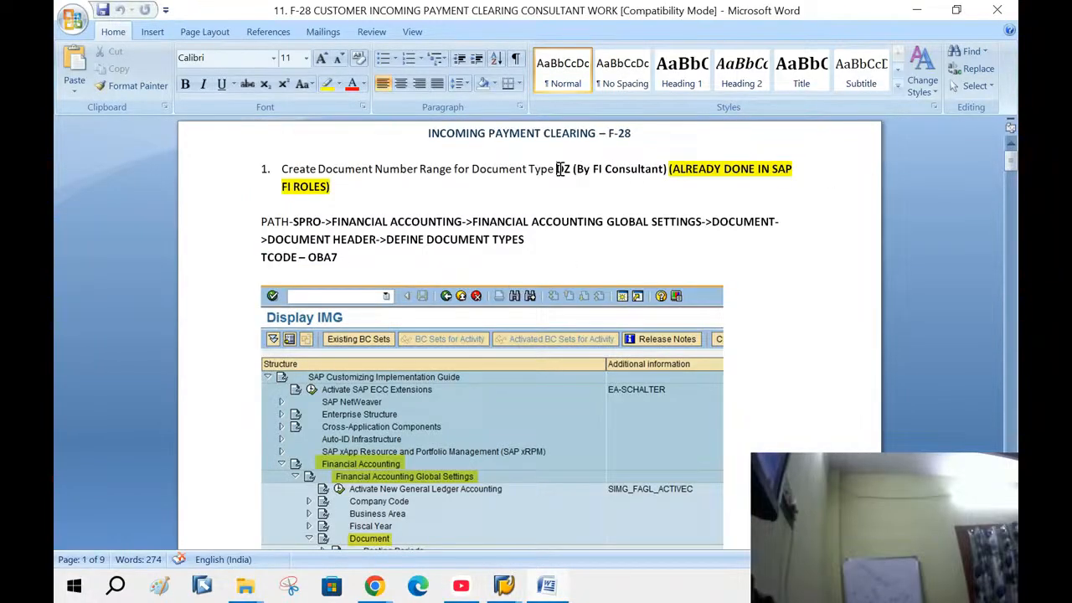
left_click_drag(557, 169, 603, 169)
scroll(611, 243, "down", 20)
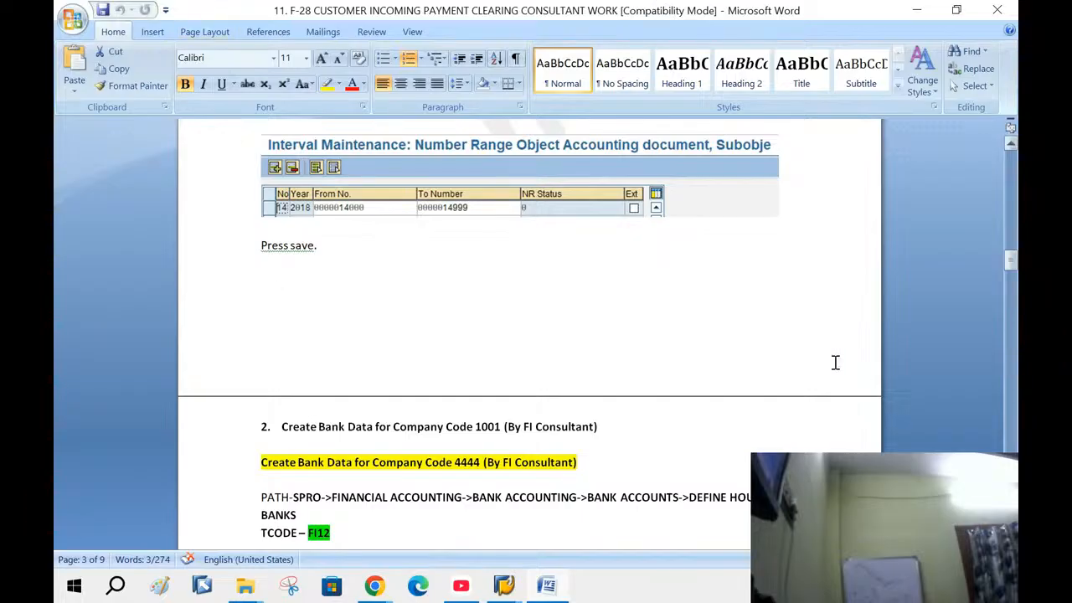
left_click(509, 587)
Navigate the IMG to Financial Accounting Global Settings > Document Header > Define Document Types
left_click(481, 511)
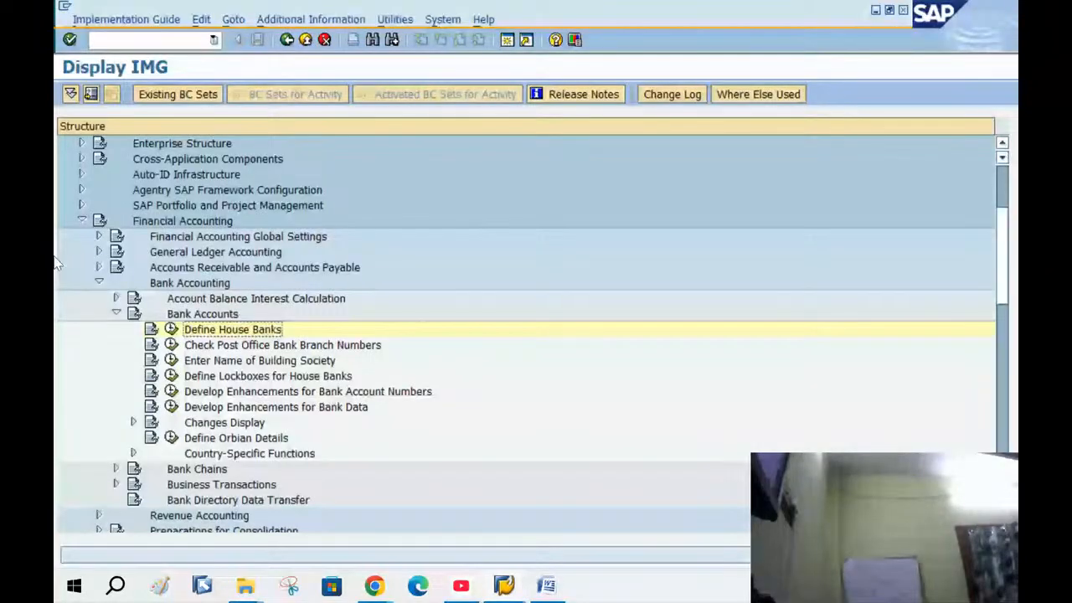
left_click(116, 314)
left_click(99, 283)
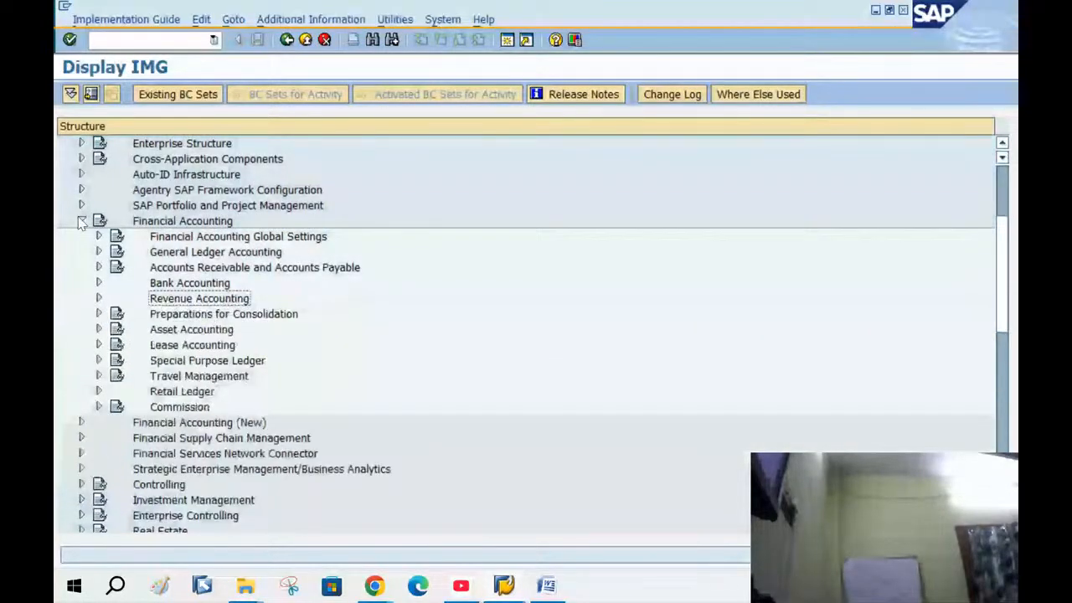
left_click(82, 221)
left_click(83, 220)
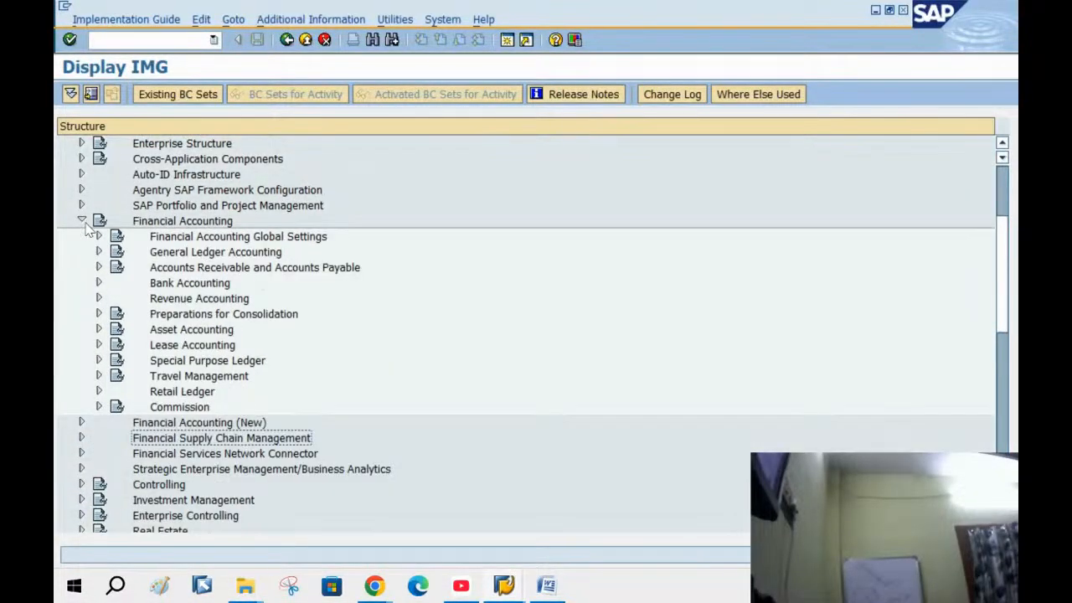
left_click(99, 236)
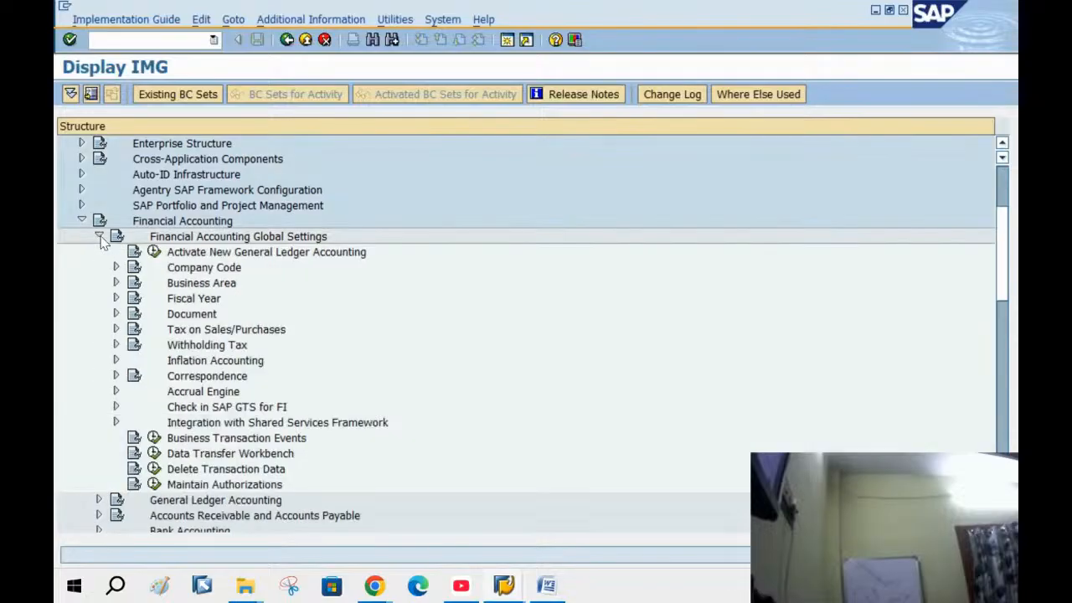
left_click(116, 314)
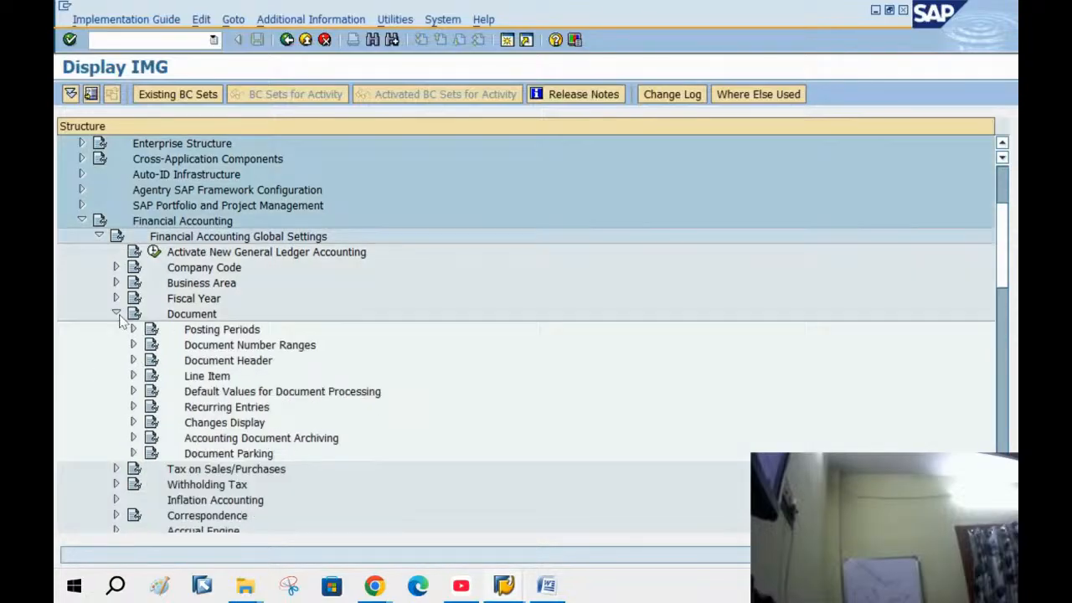
left_click(132, 360)
left_click(189, 344)
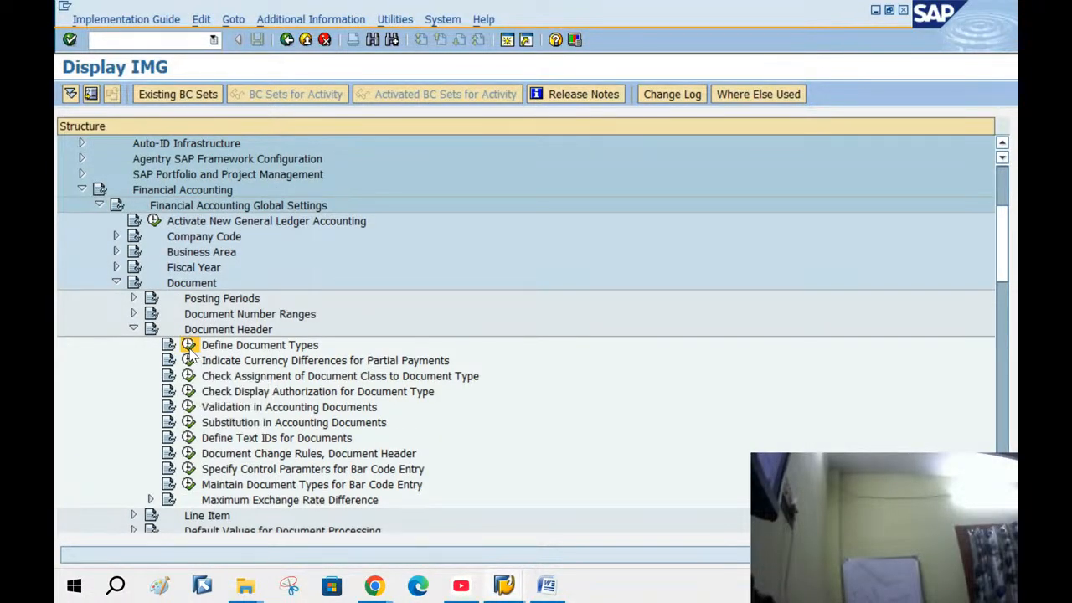
Find document type DZ and open its details
left_click(286, 521)
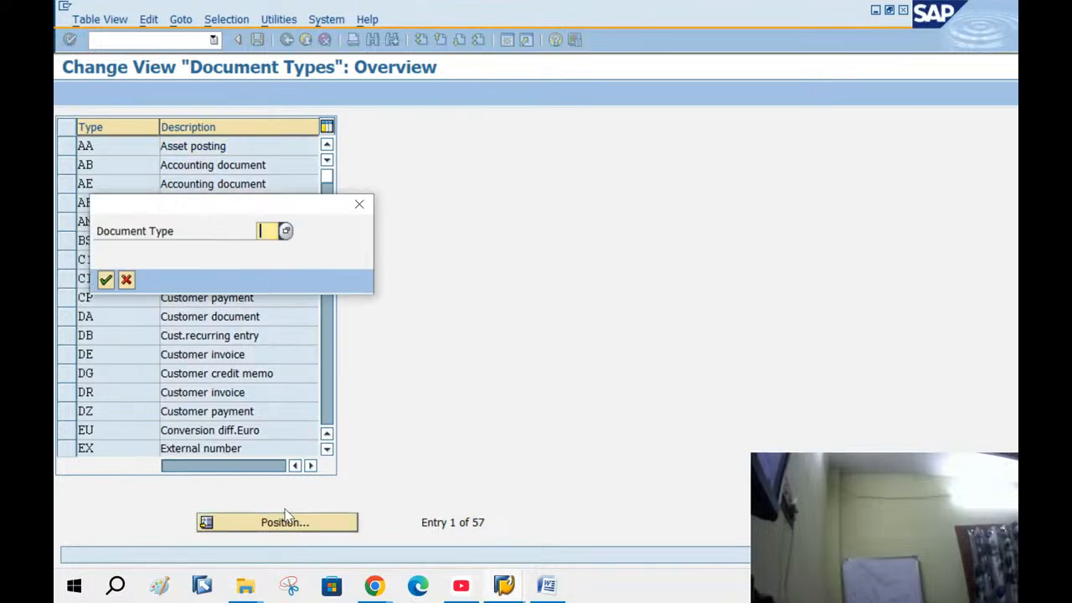
type("DZ")
key("Return")
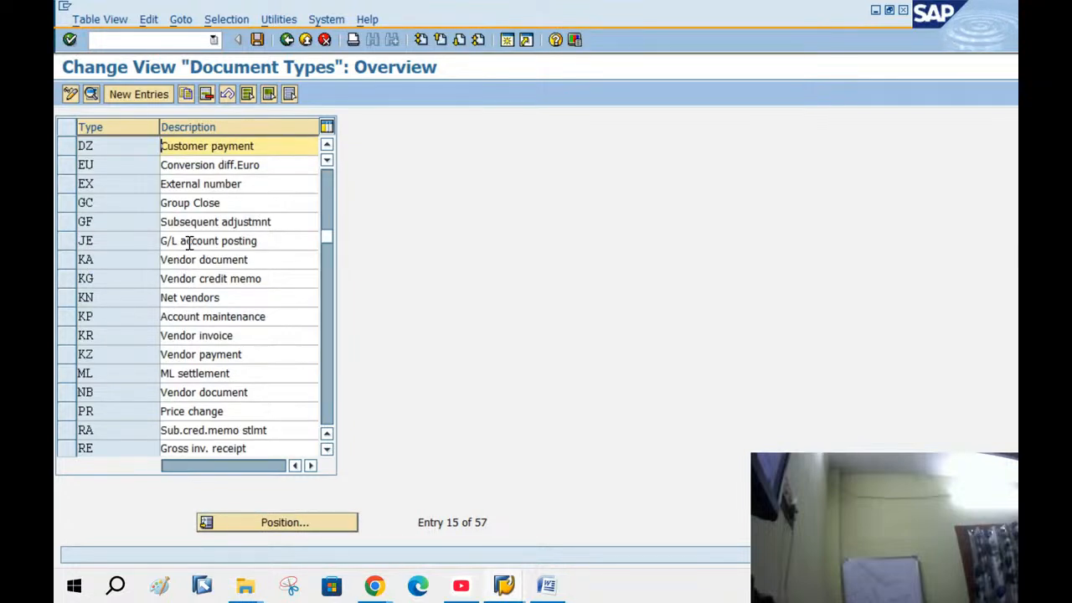
double_click(285, 145)
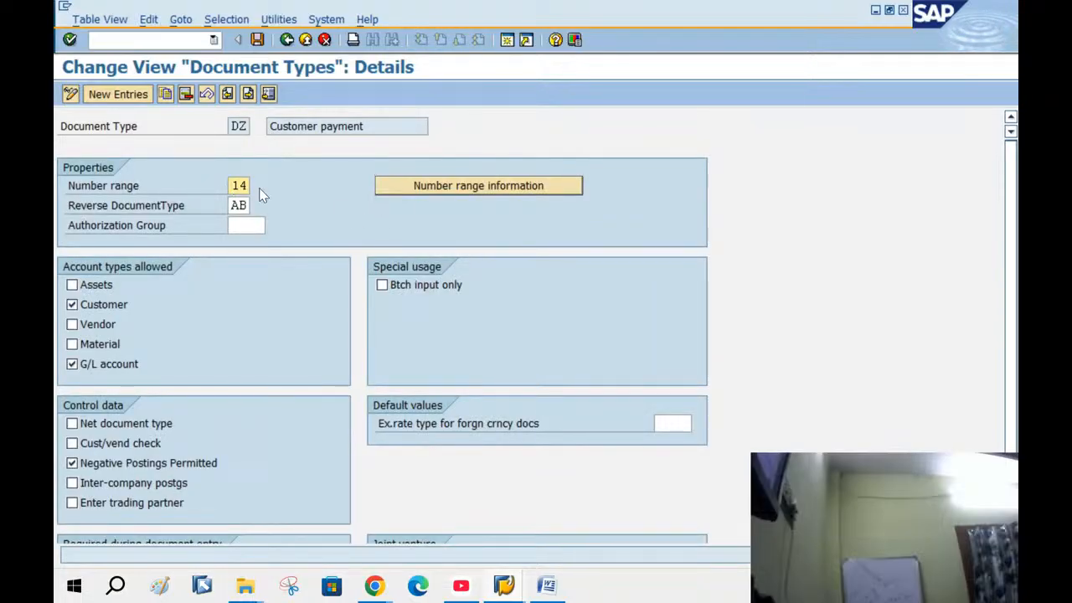
Check the accounting document number range interval 14 for company code BANG
left_click(448, 184)
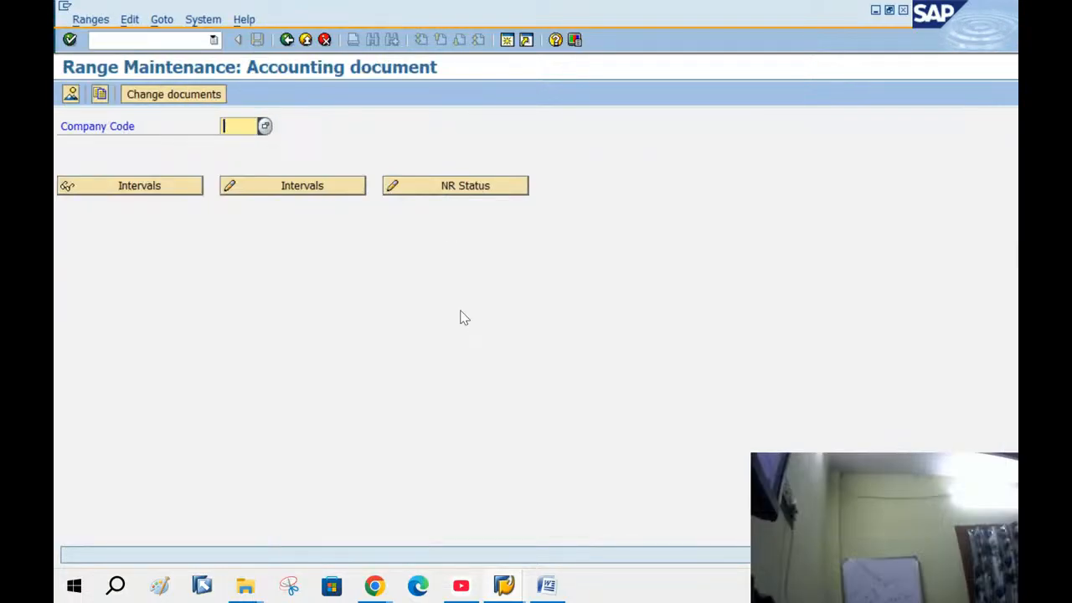
type("BAN")
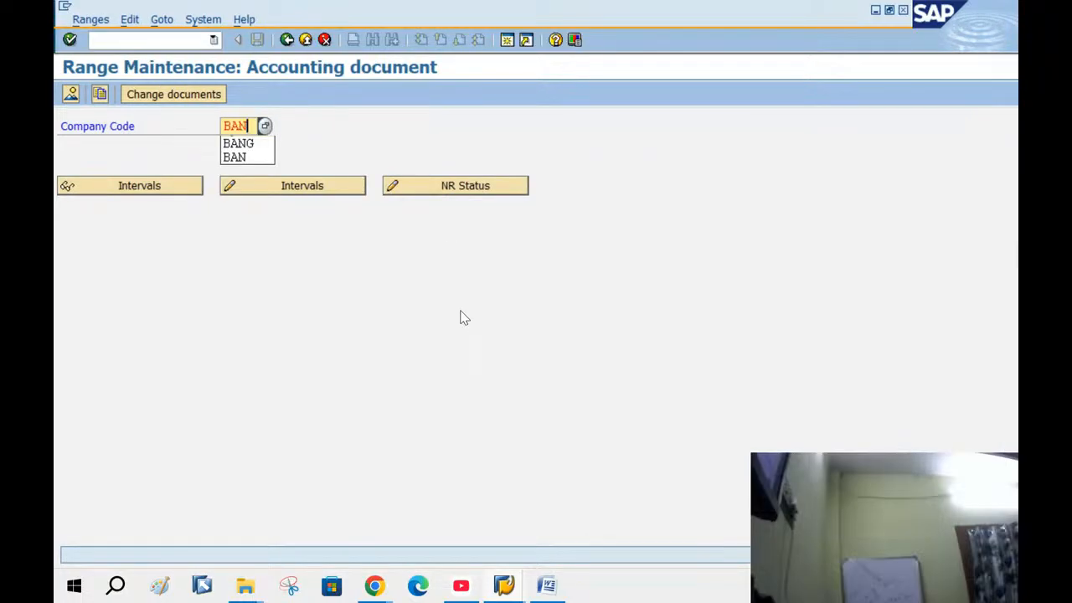
key("Down")
key("Return")
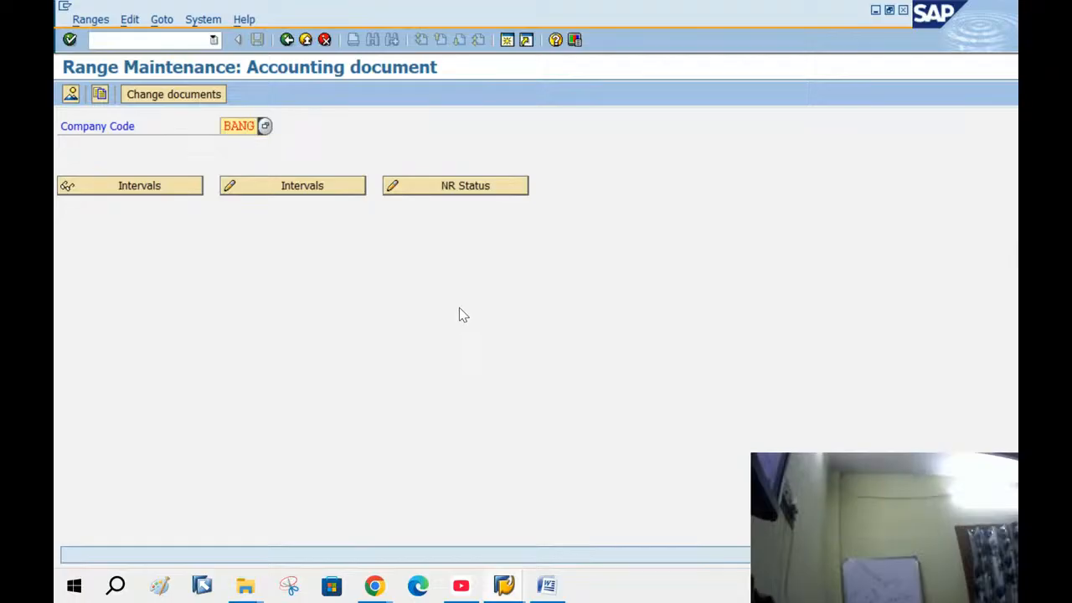
left_click(343, 186)
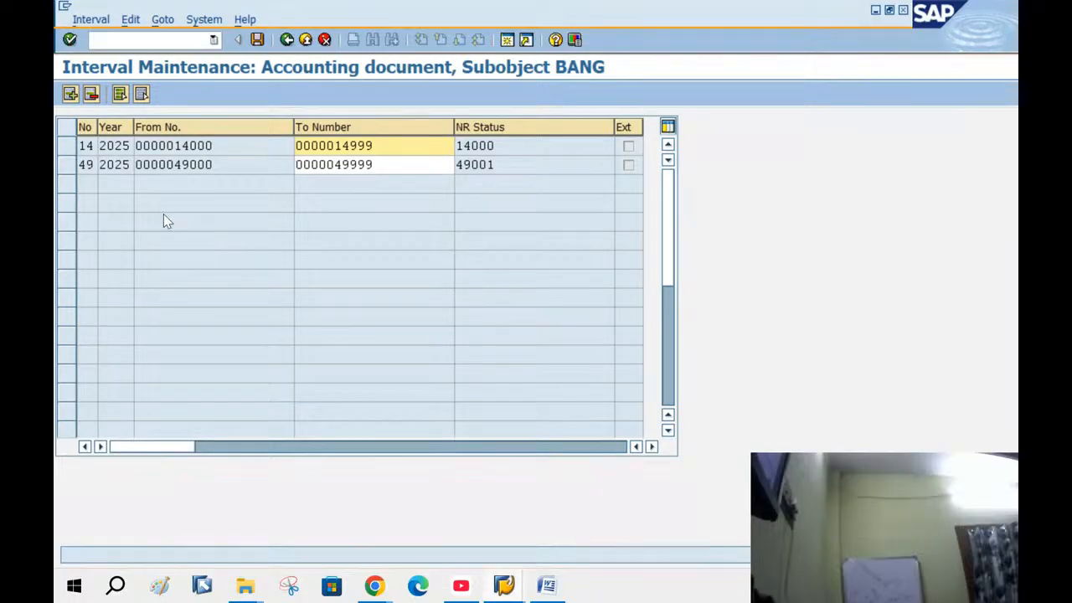
left_click(64, 148)
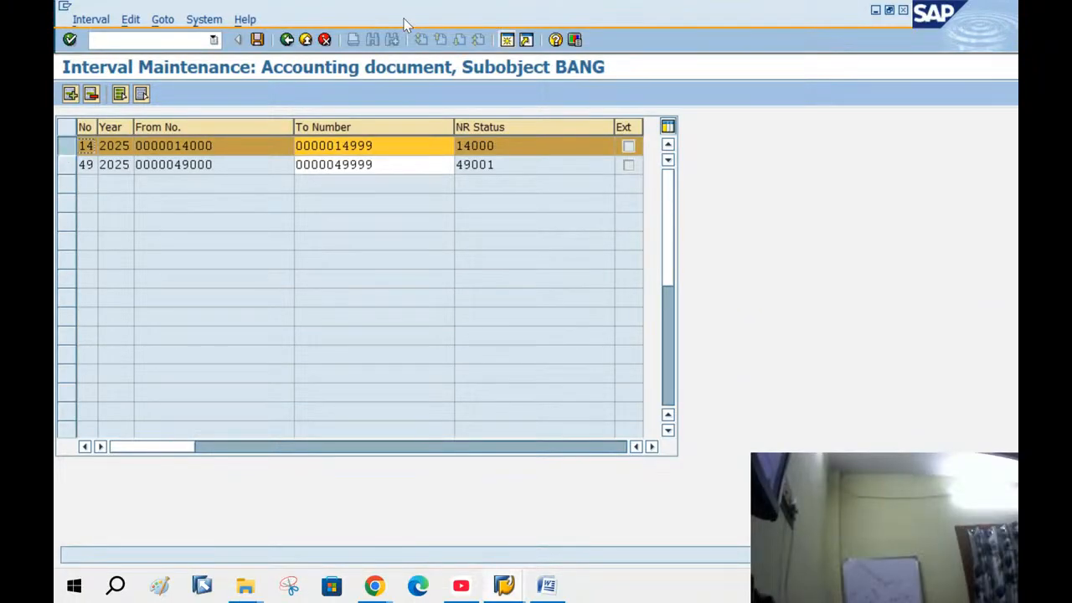
Return to the IMG tree, collapse the Document nodes and expand Bank Accounting
left_click(284, 50)
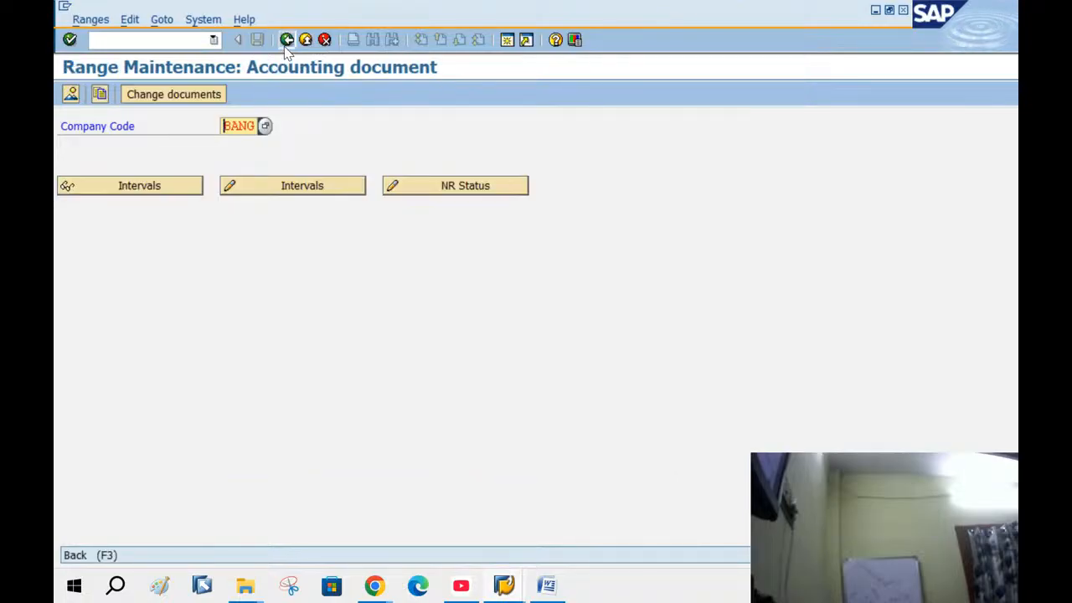
left_click(284, 46)
left_click(284, 46)
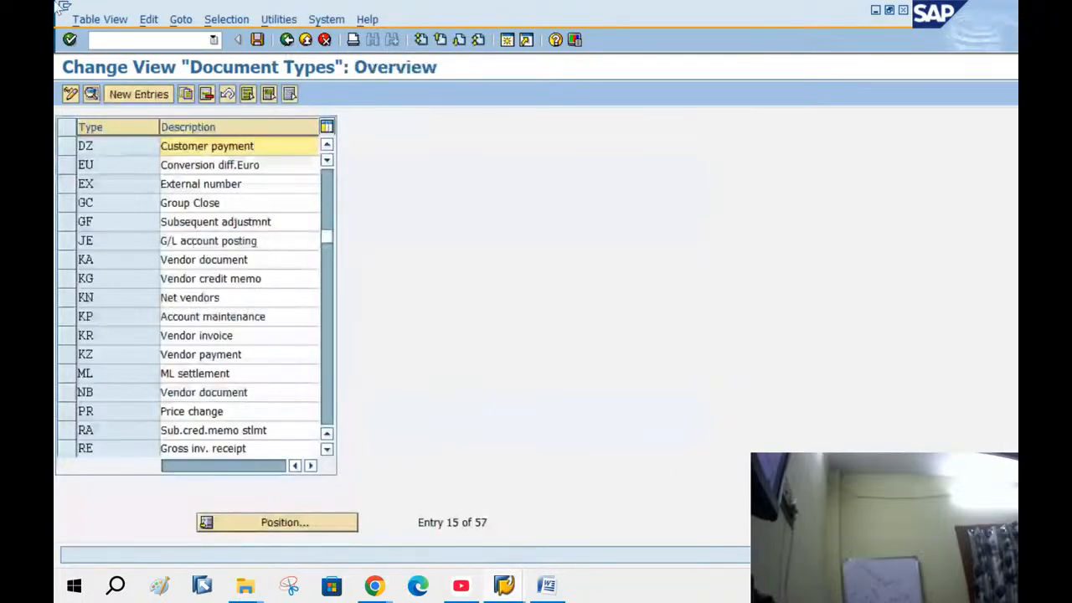
left_click(289, 42)
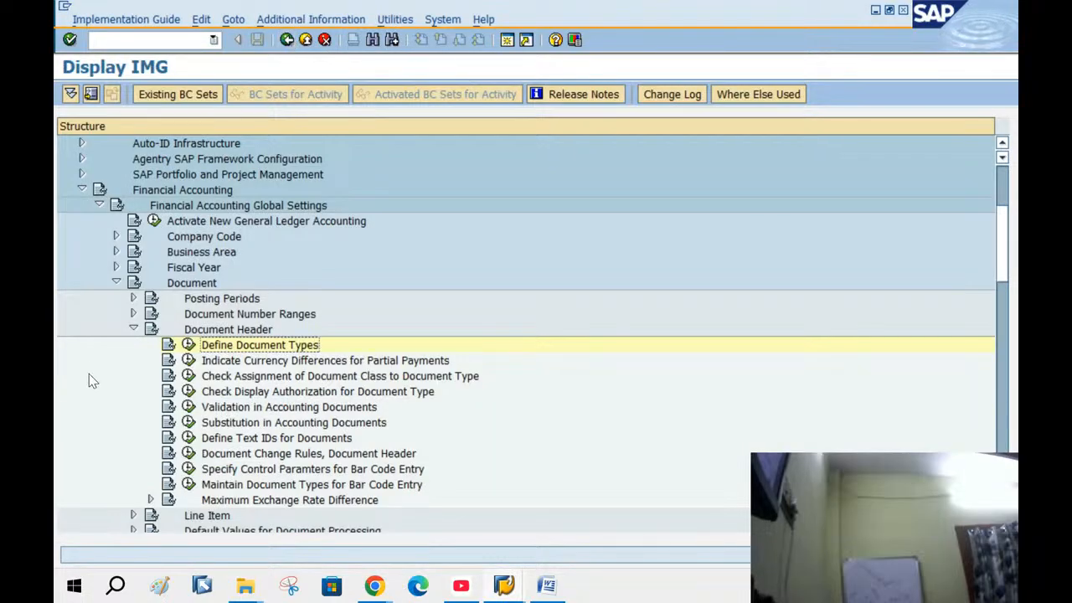
left_click(134, 329)
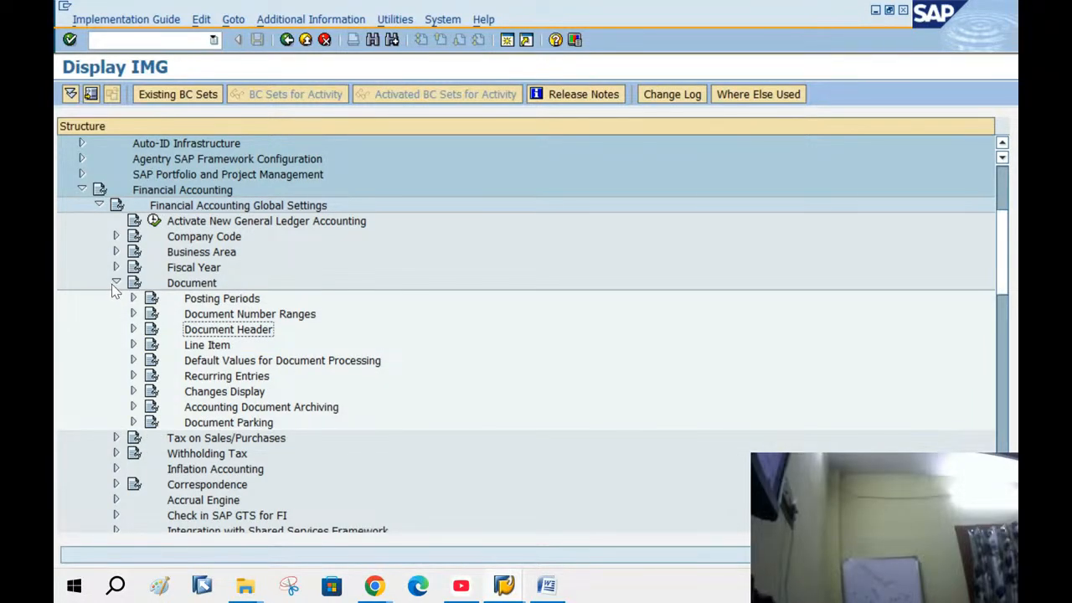
left_click(115, 283)
left_click(98, 207)
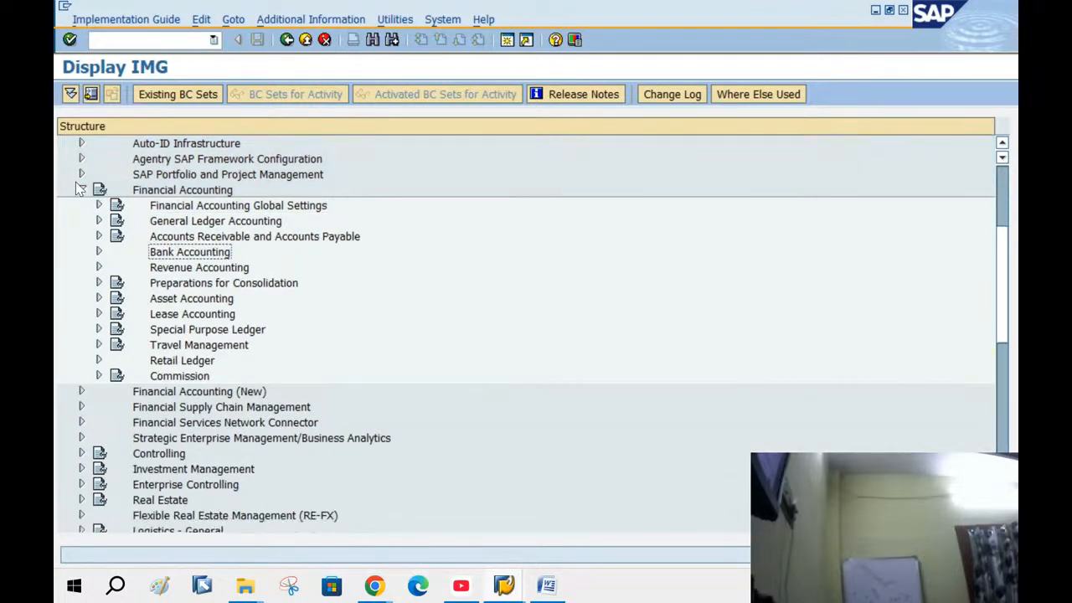
left_click(81, 191)
left_click(81, 190)
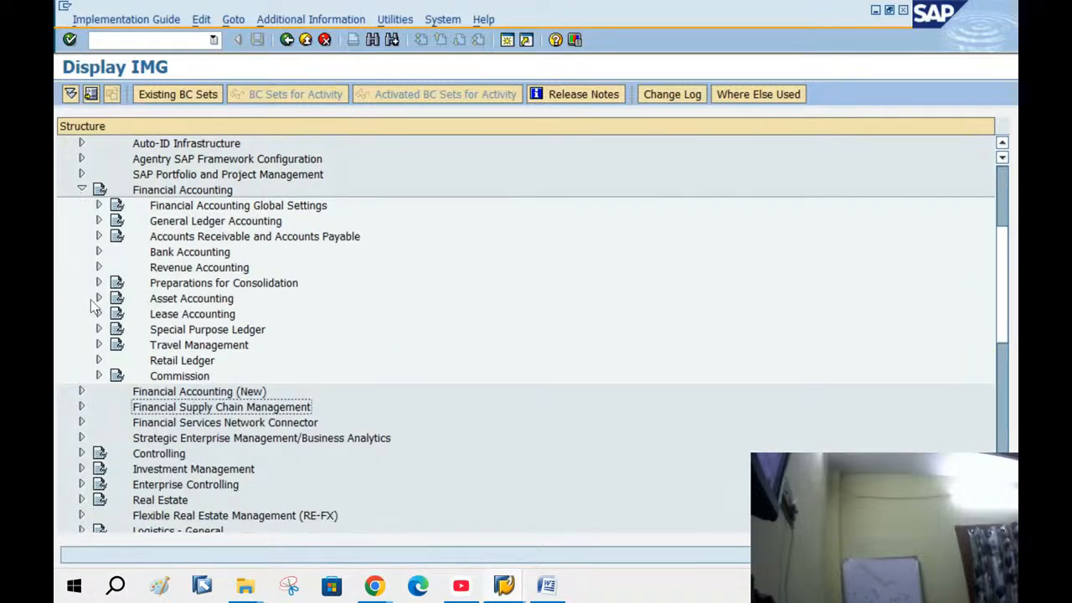
left_click(98, 252)
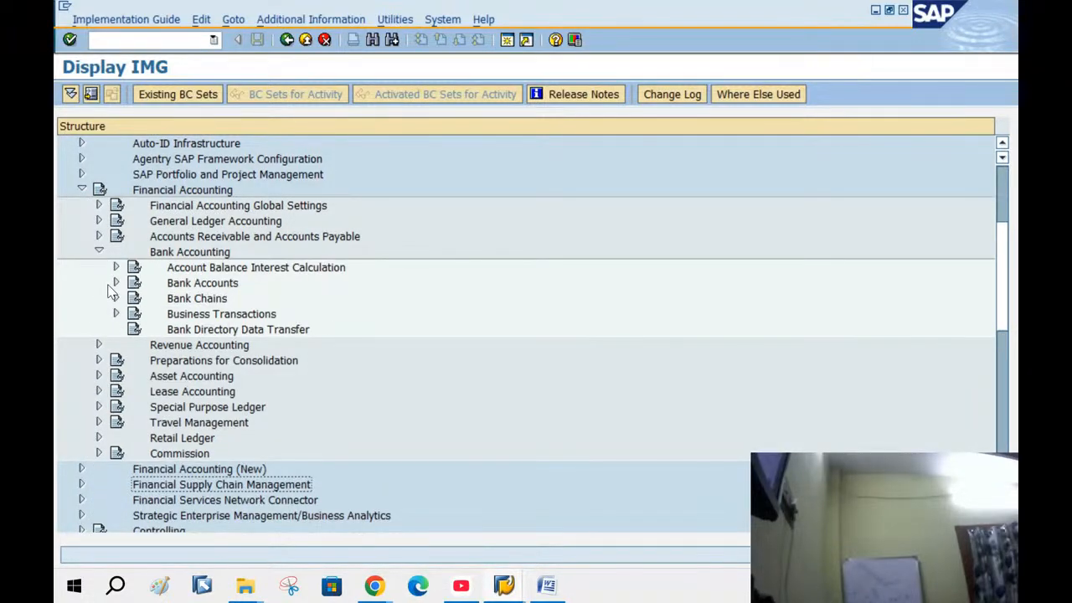
Open Define House Banks for BANG, discard a blank new entry, and check house bank BANG (KE, KE12345)
left_click(116, 283)
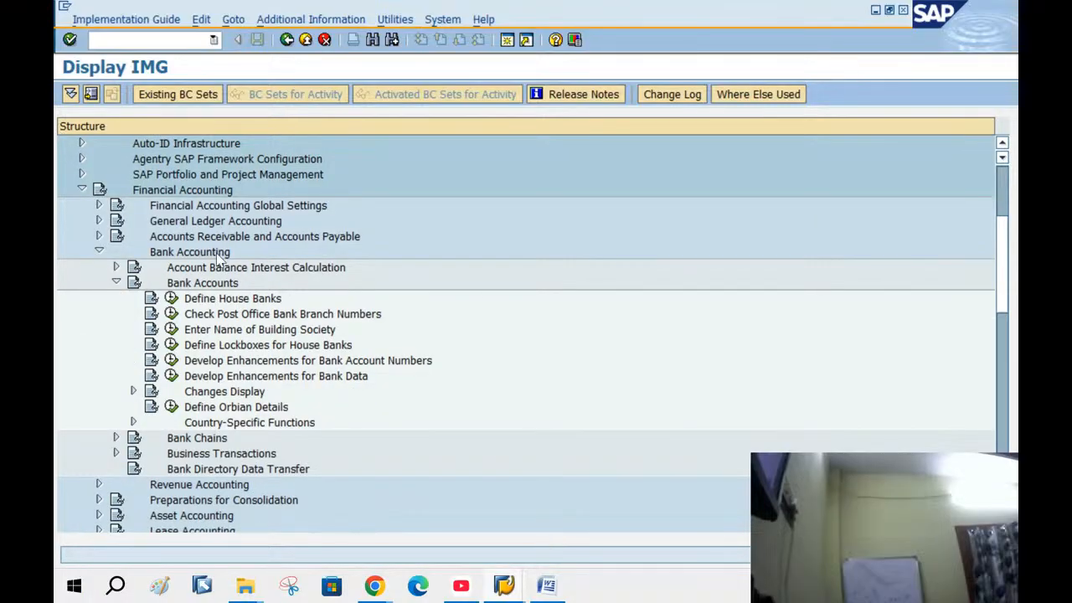
left_click(171, 298)
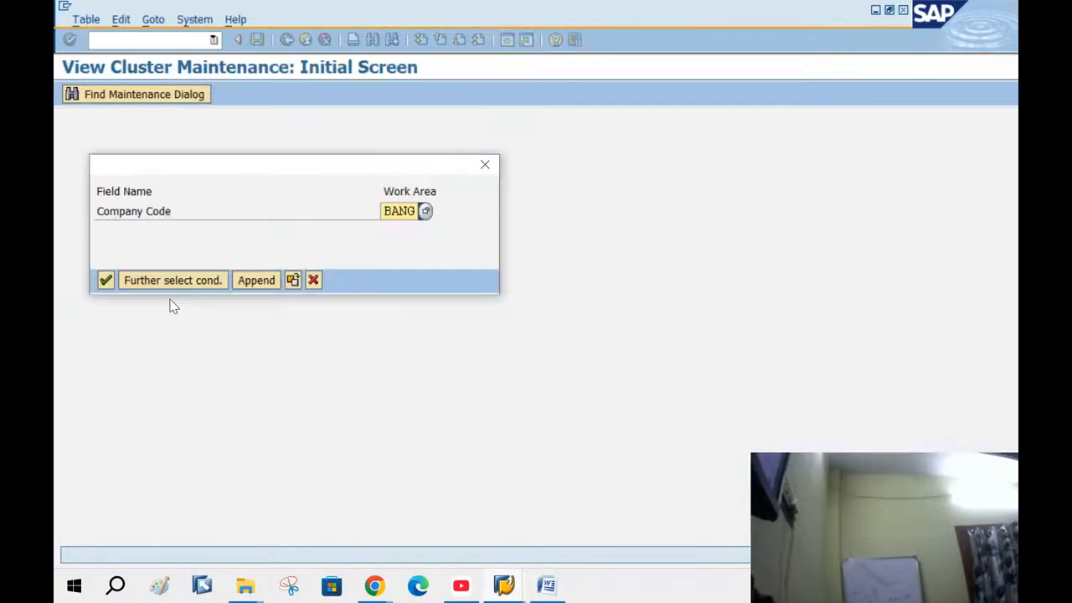
left_click(105, 282)
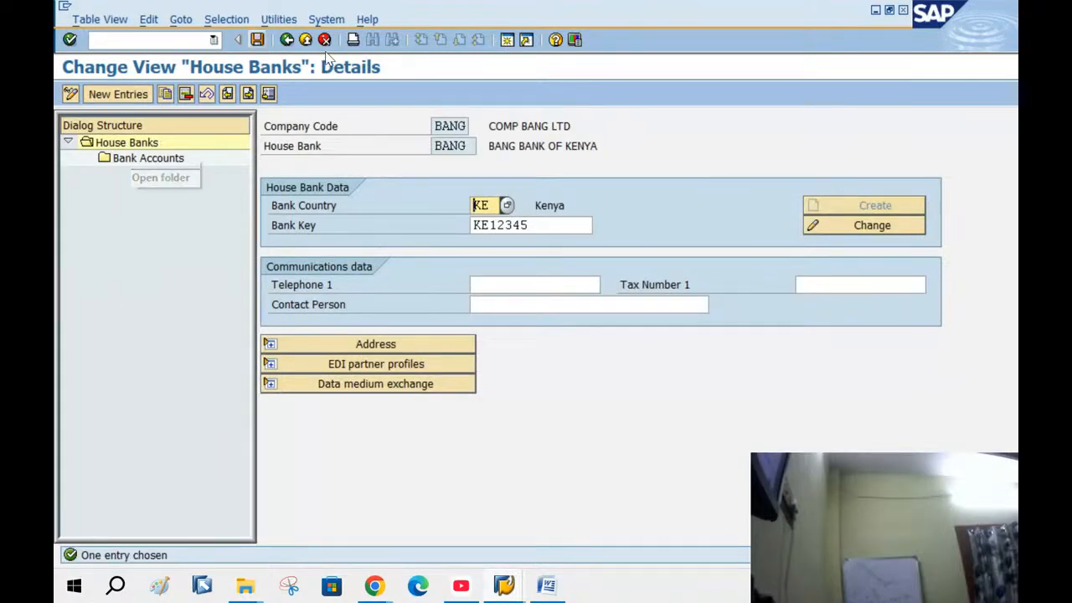
left_click(112, 94)
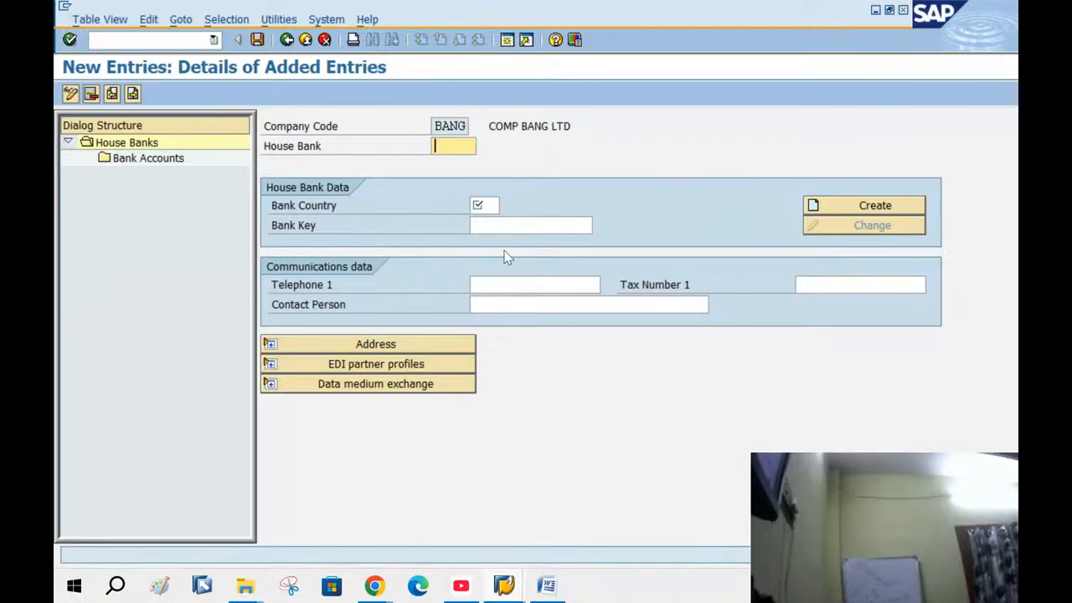
left_click(305, 42)
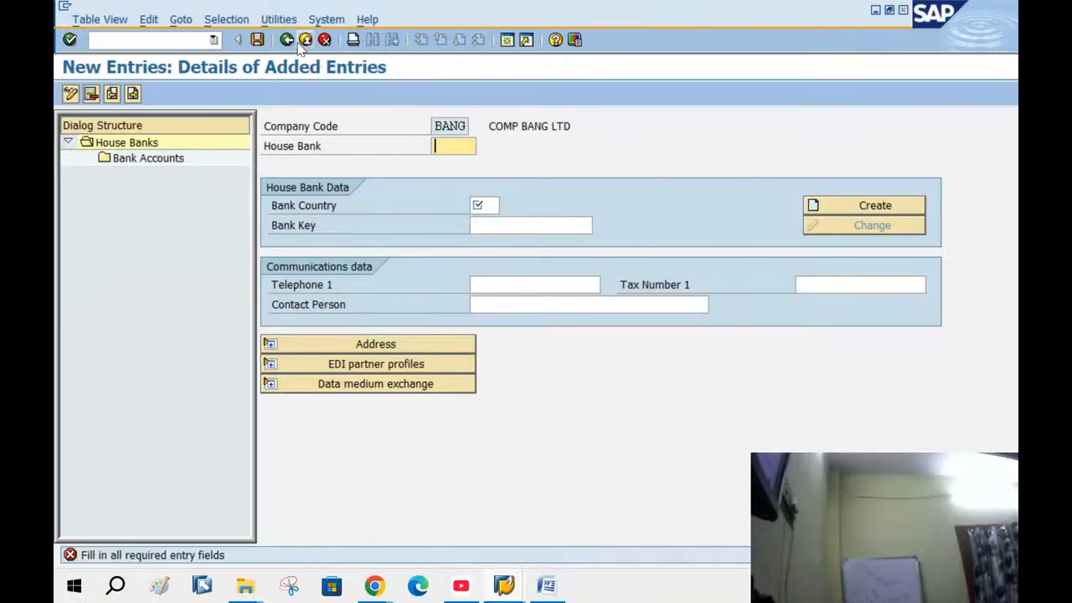
left_click(305, 42)
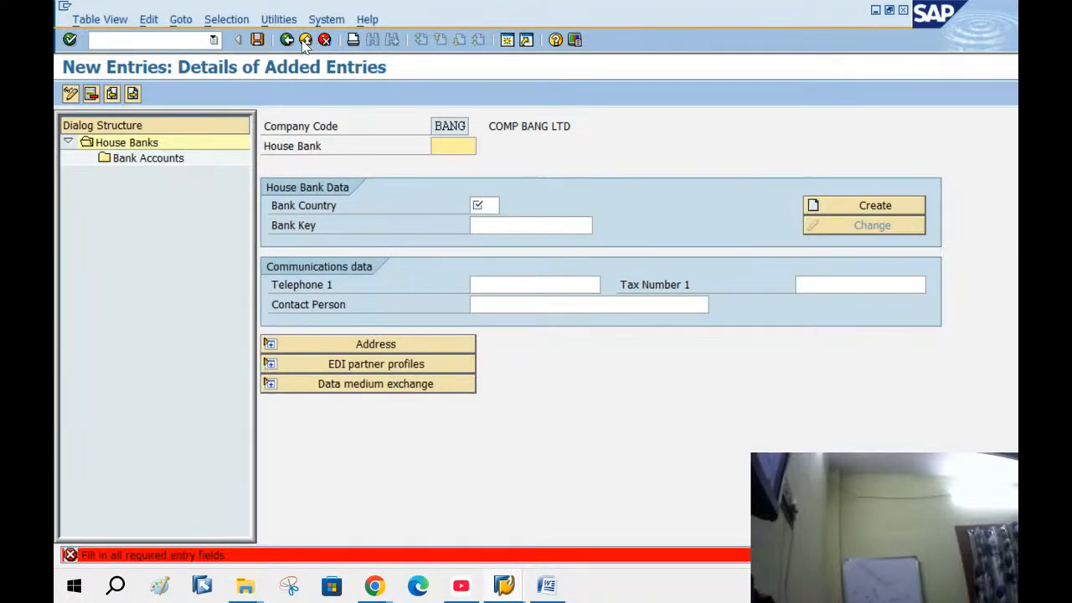
left_click(325, 39)
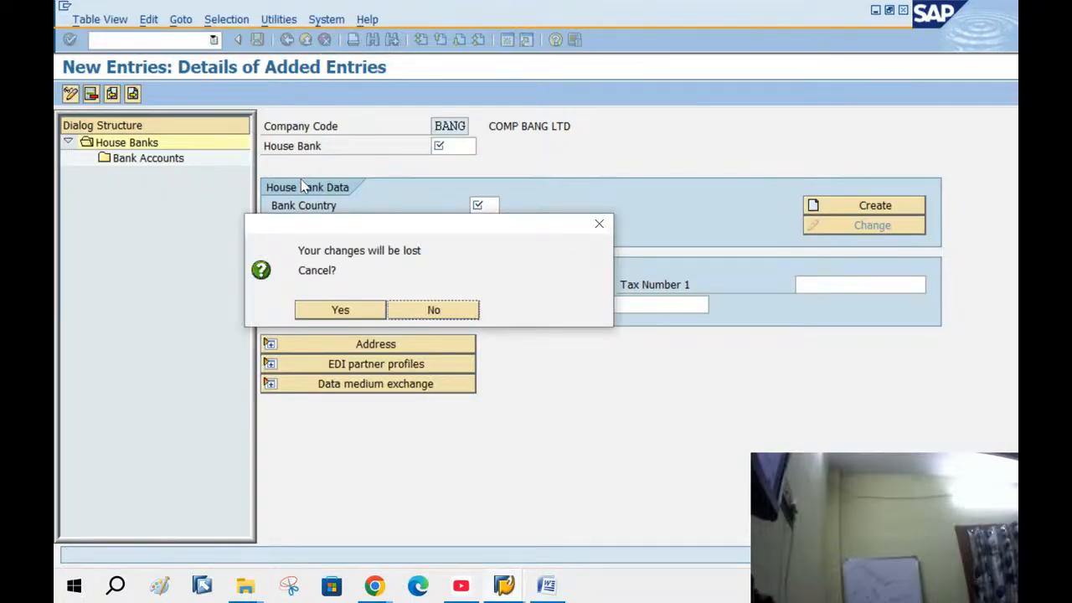
left_click(315, 311)
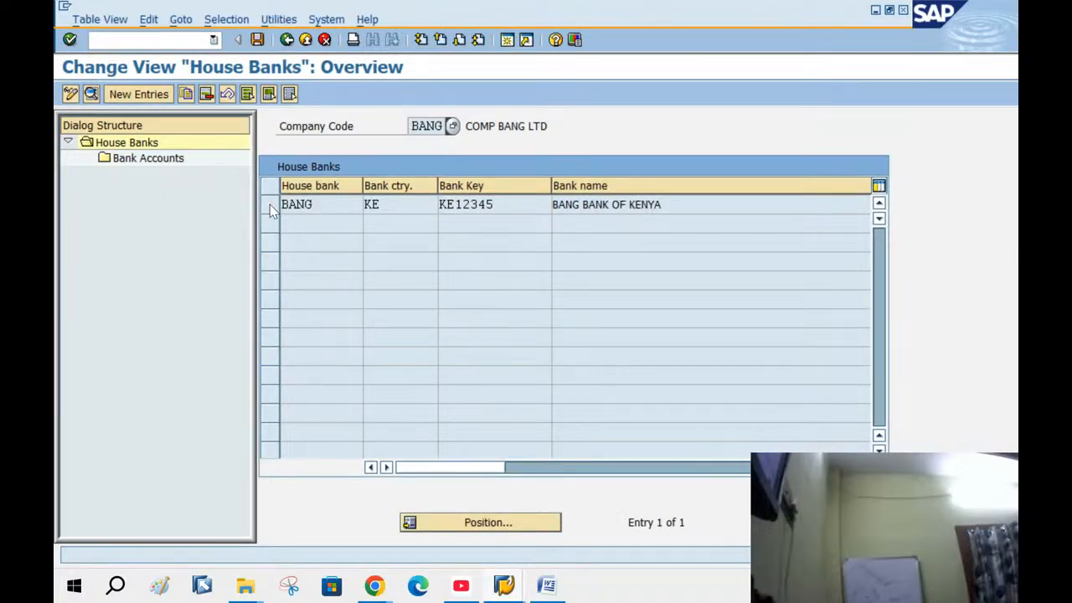
double_click(338, 204)
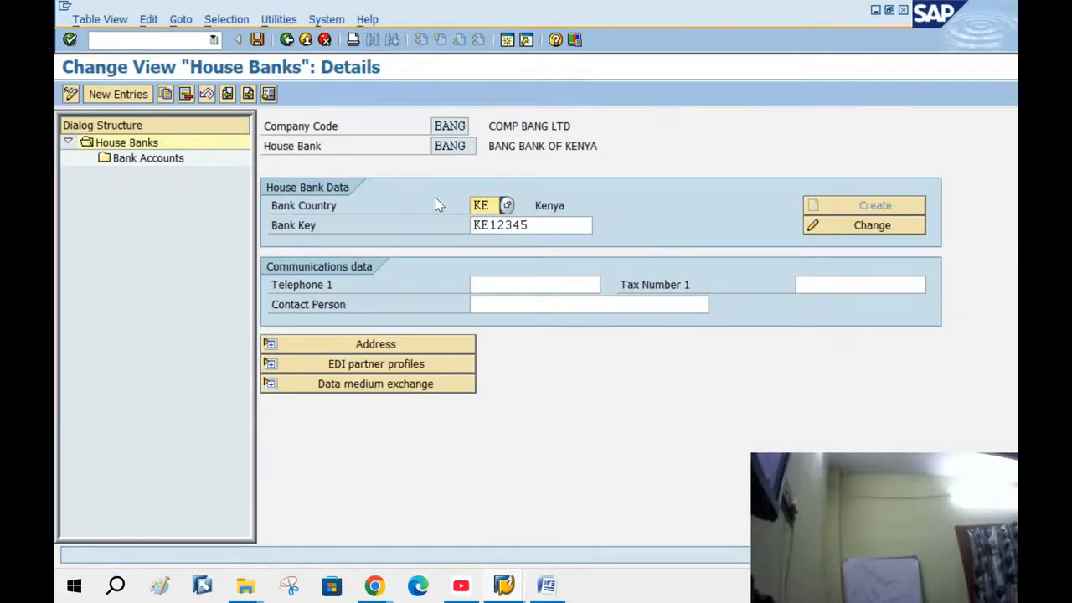
left_click(306, 40)
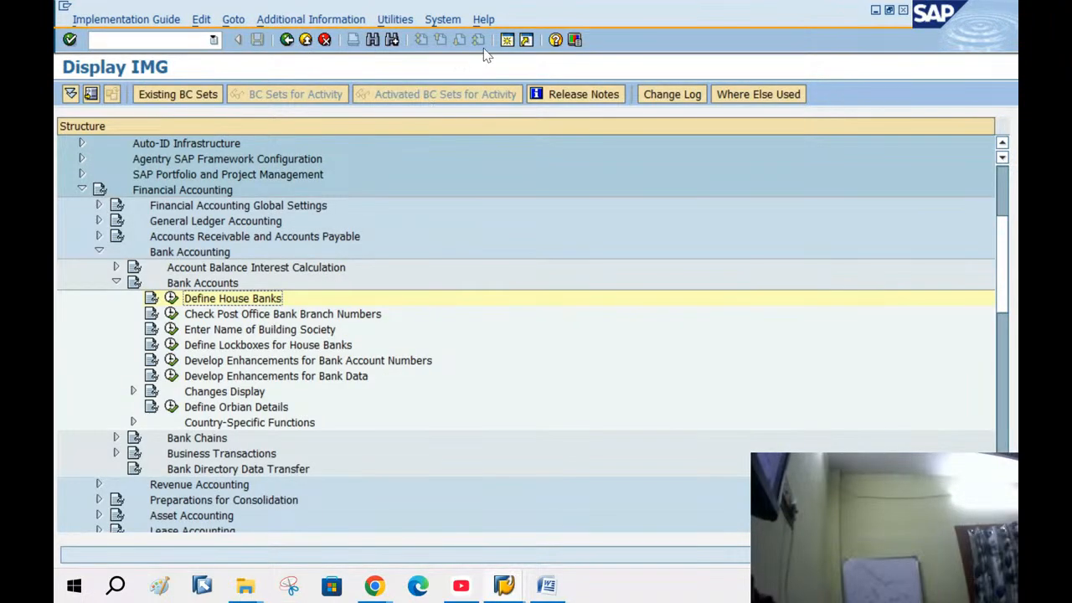
Review G/L account 100003's control data and bank settings for BANG, then exit without saving
key("alt+Tab")
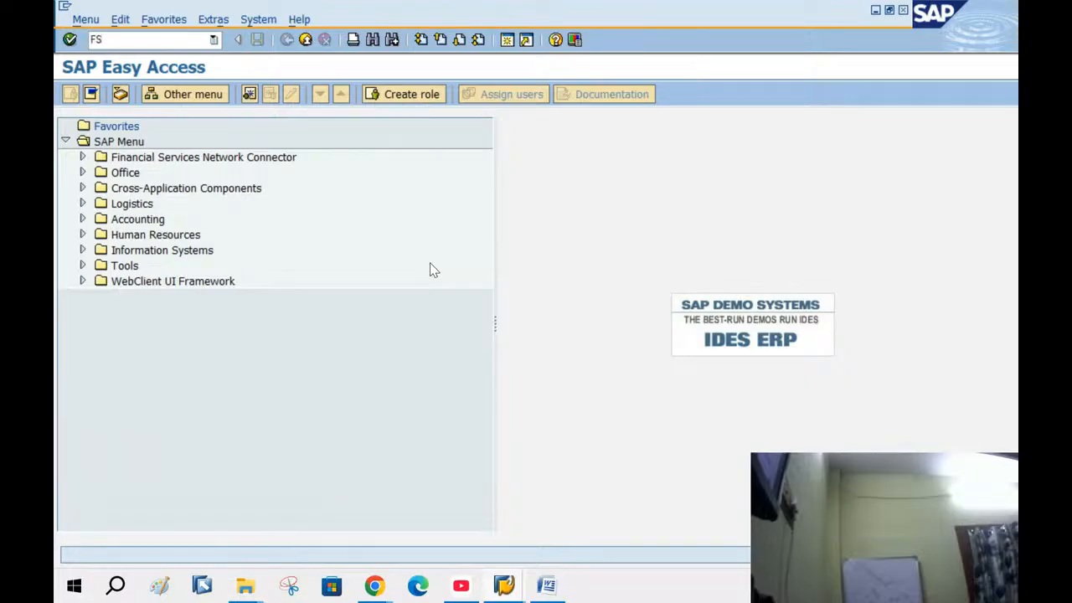
key("Return")
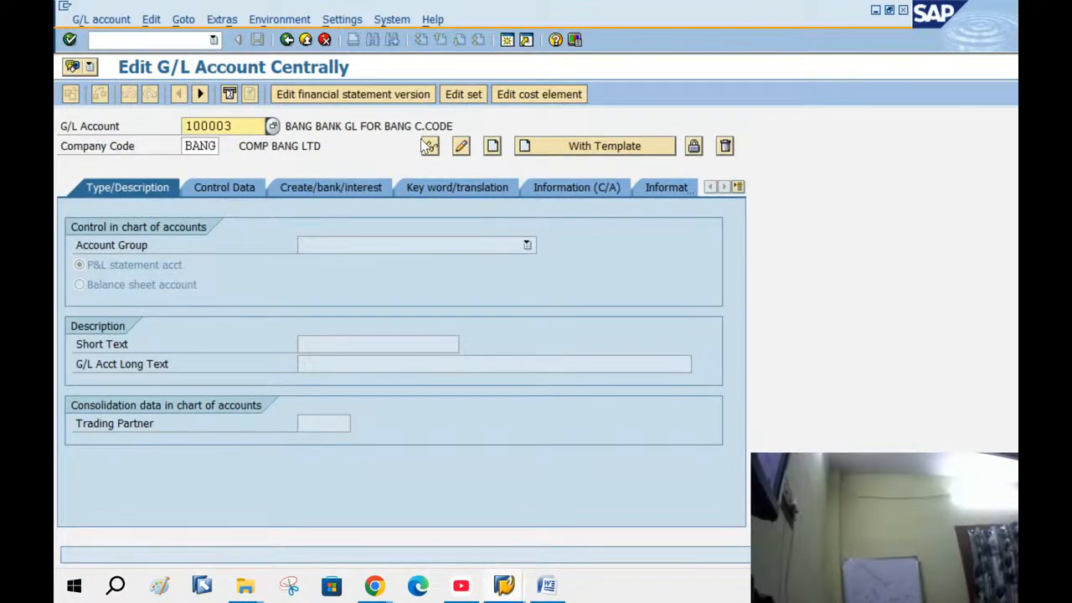
left_click(461, 147)
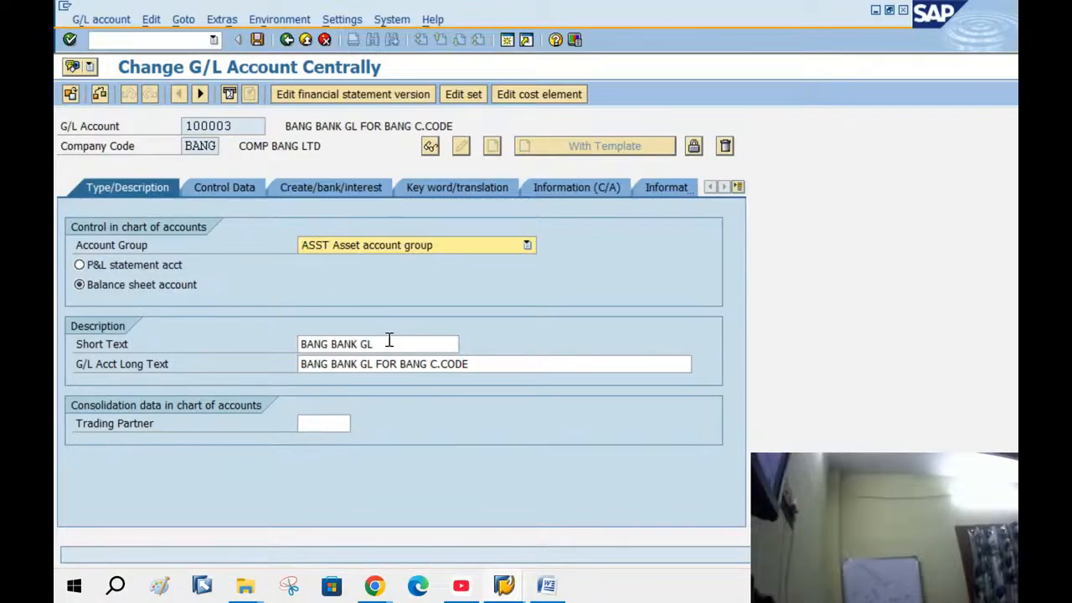
left_click(236, 192)
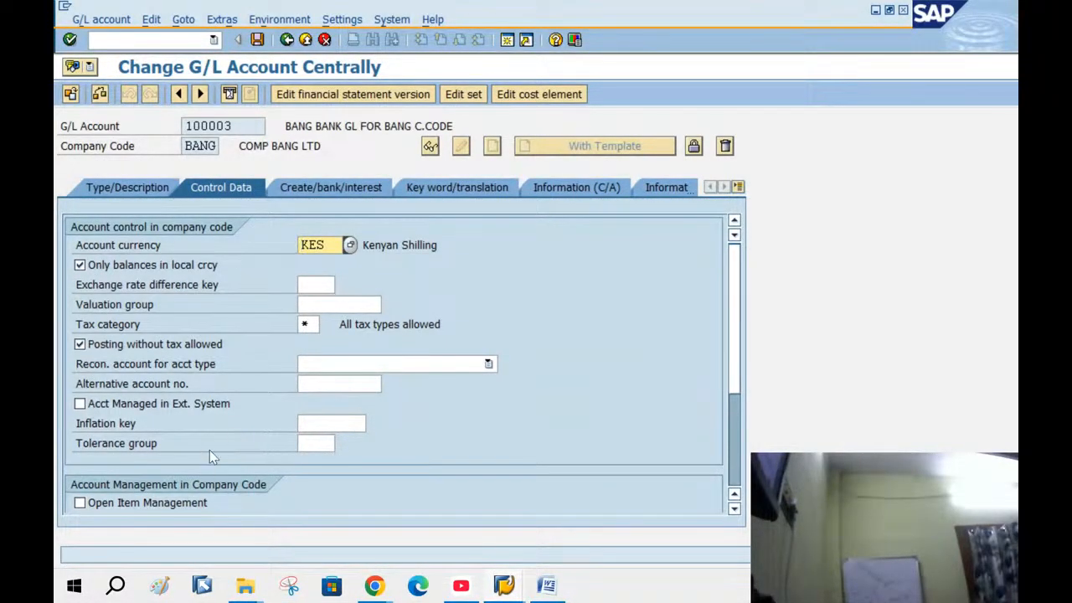
left_click(211, 409)
scroll(211, 410, "down", 3)
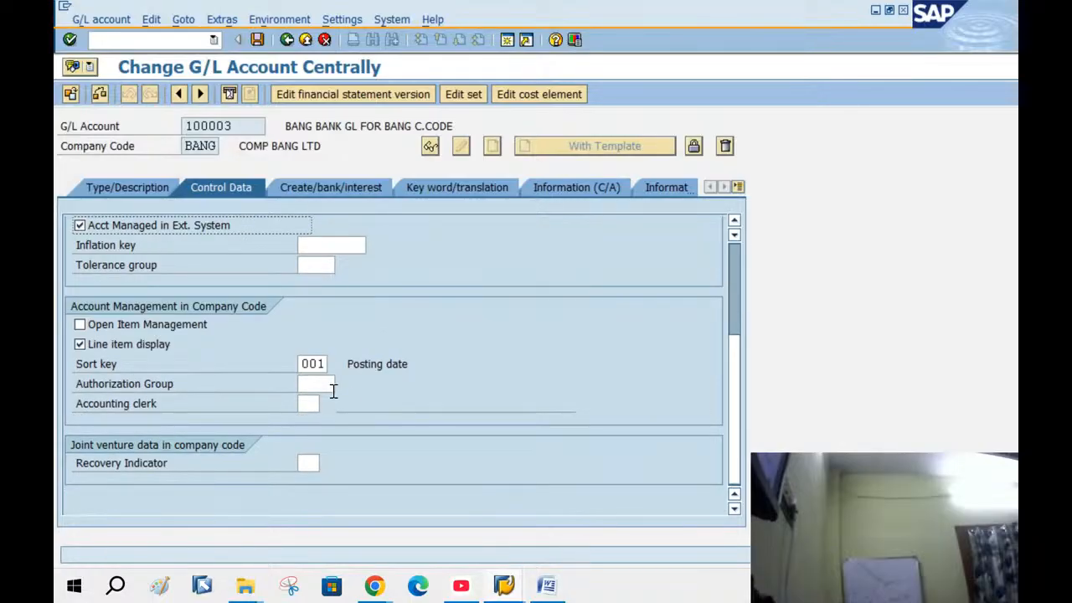
left_click(320, 187)
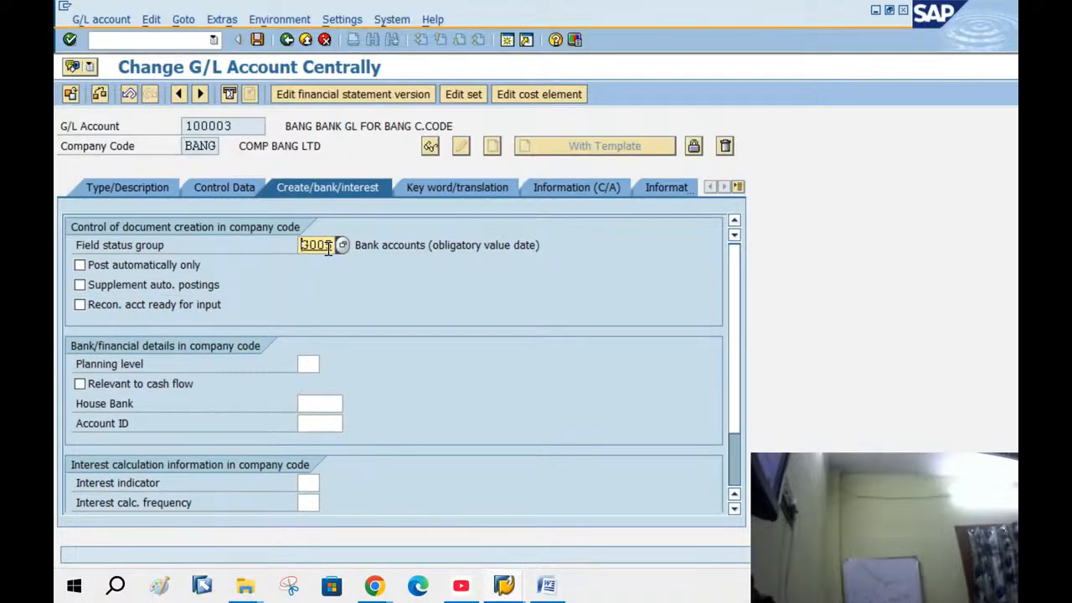
left_click(305, 40)
left_click(450, 310)
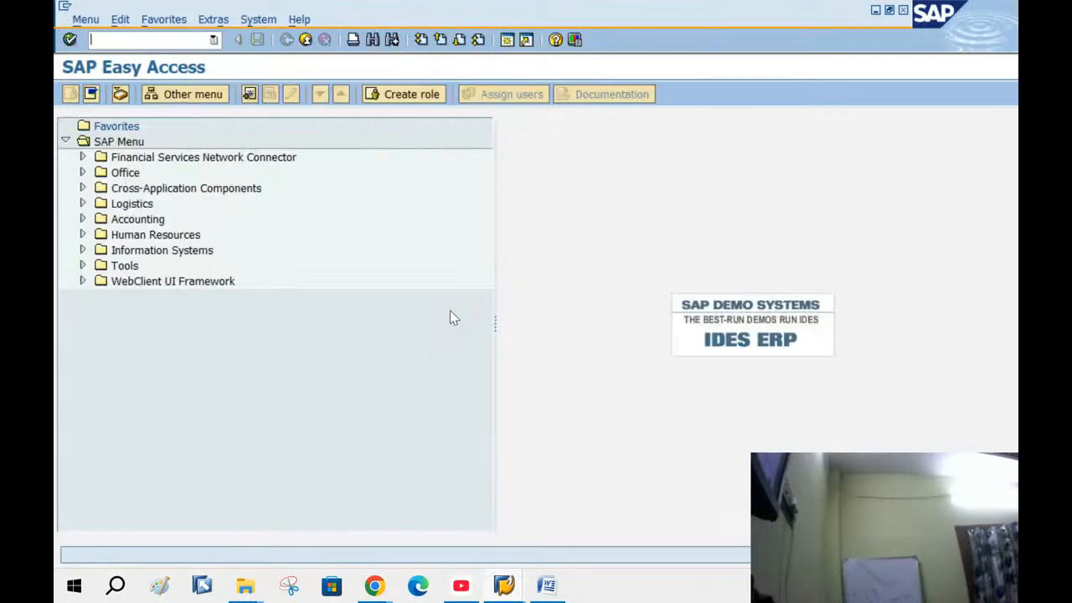
Open the bank accounts of house bank BANG via Define House Banks for company code BANG
left_click(504, 585)
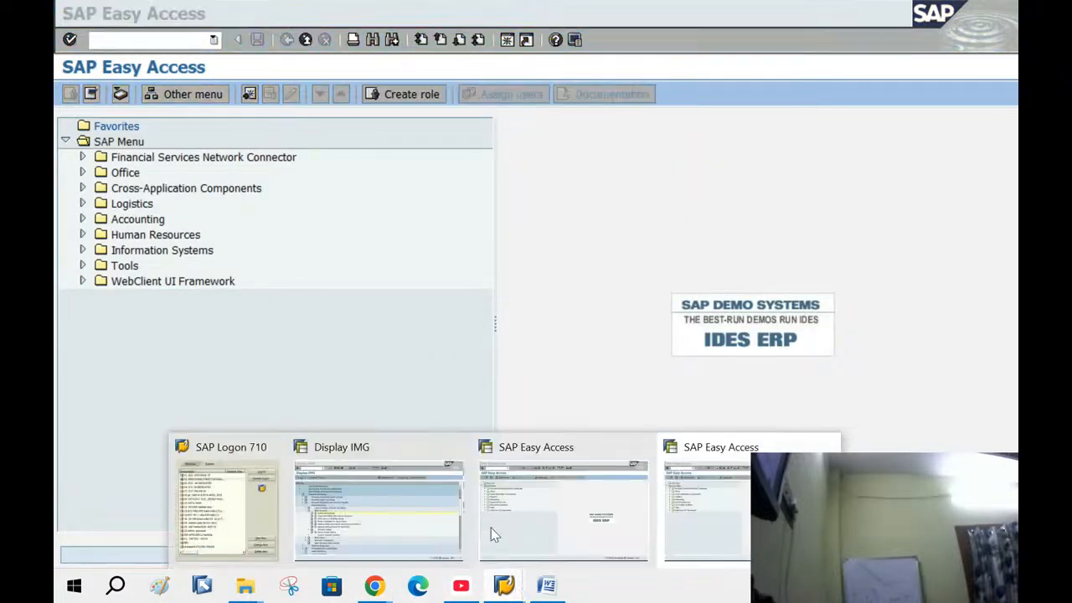
left_click(419, 527)
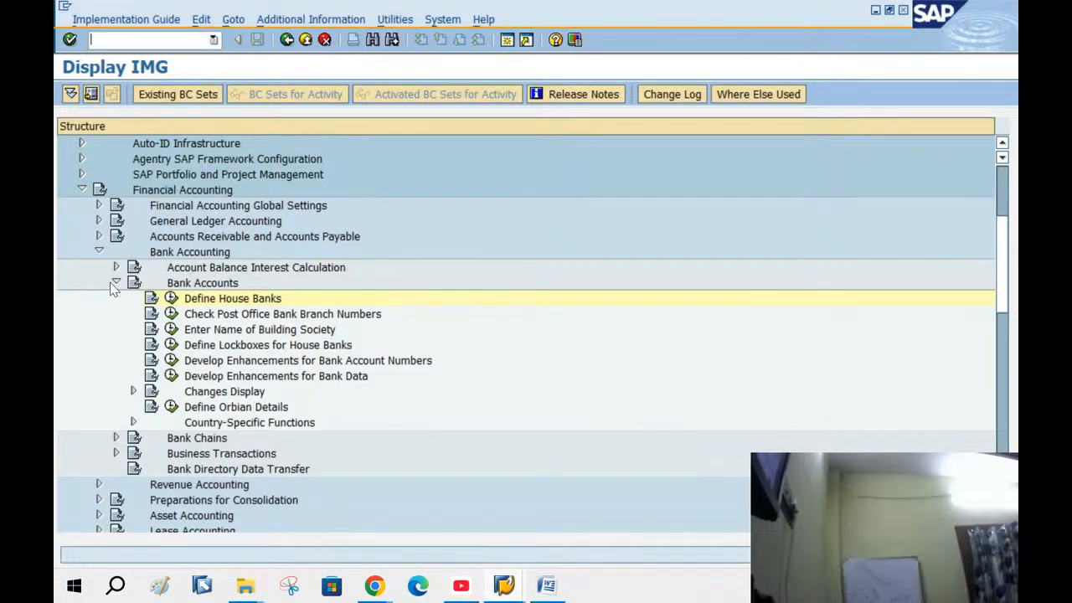
left_click(172, 299)
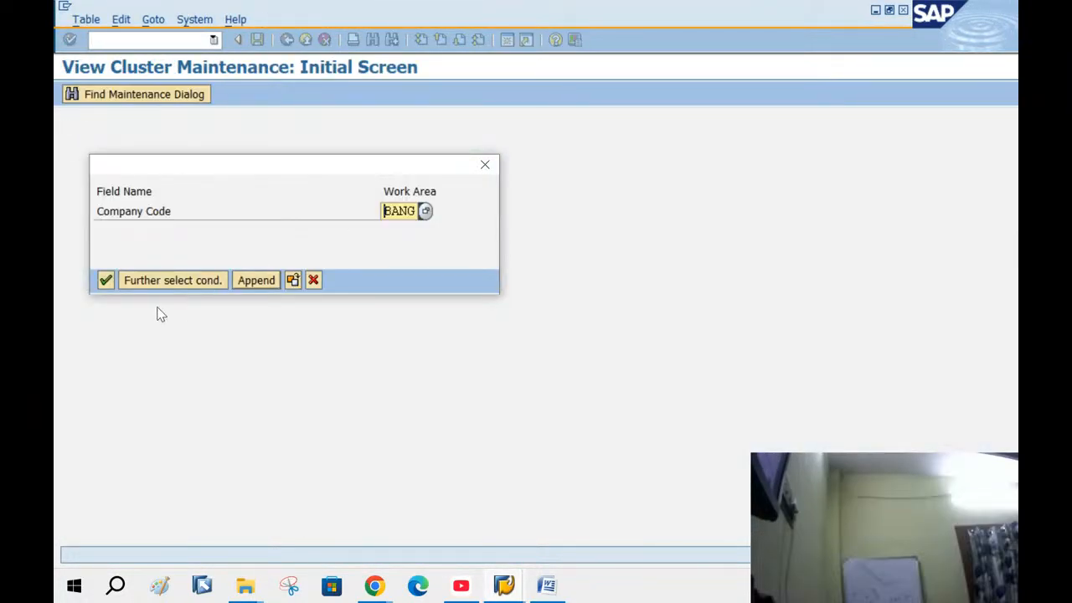
left_click(106, 280)
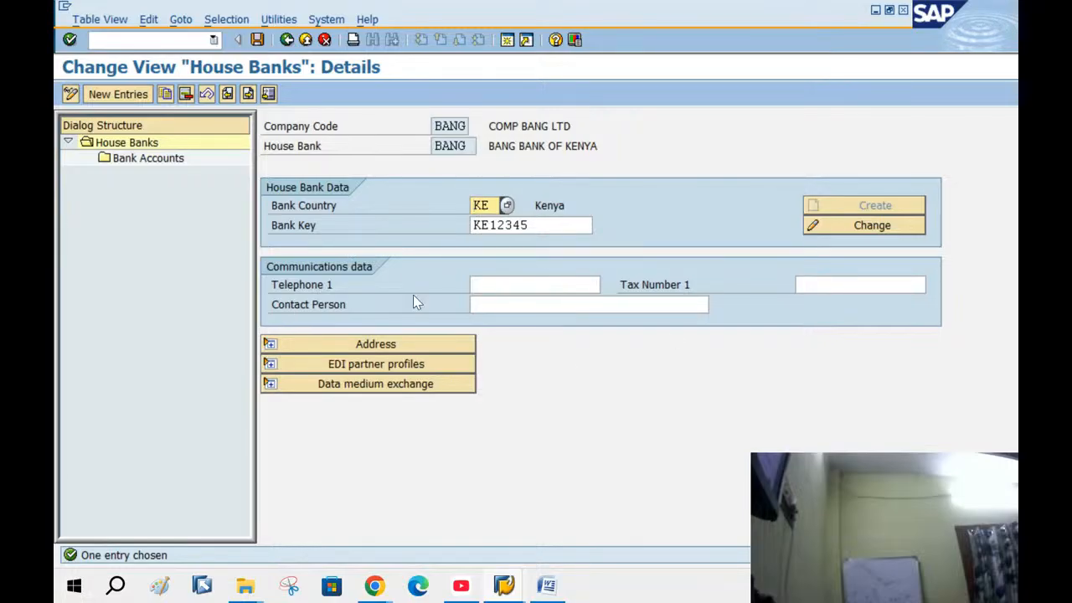
double_click(140, 160)
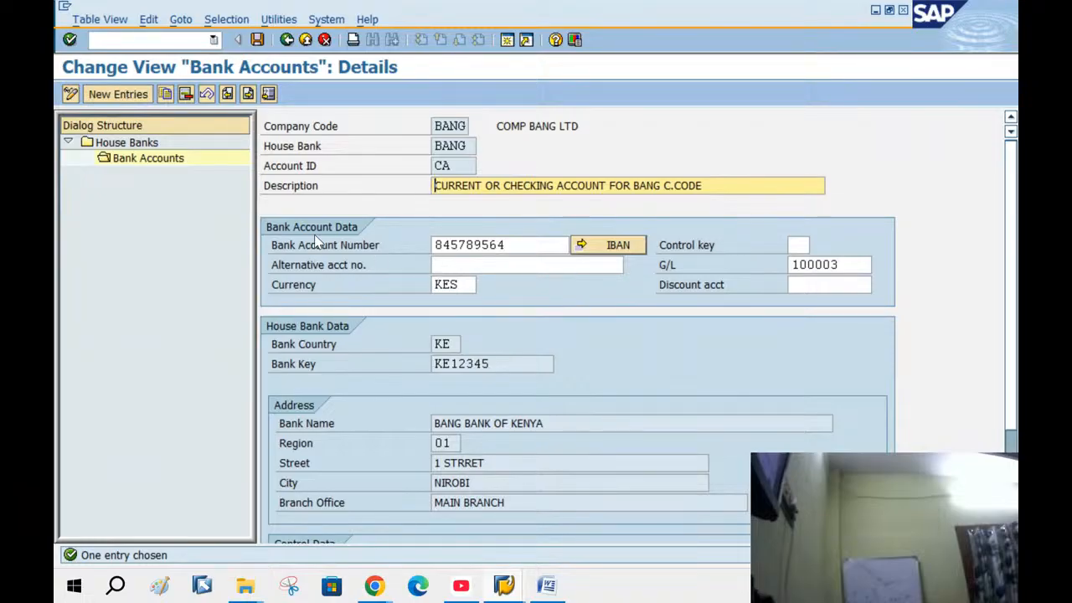
Check account CA's description, G/L account 100003 and account number, then return to the IMG tree
left_click(313, 165)
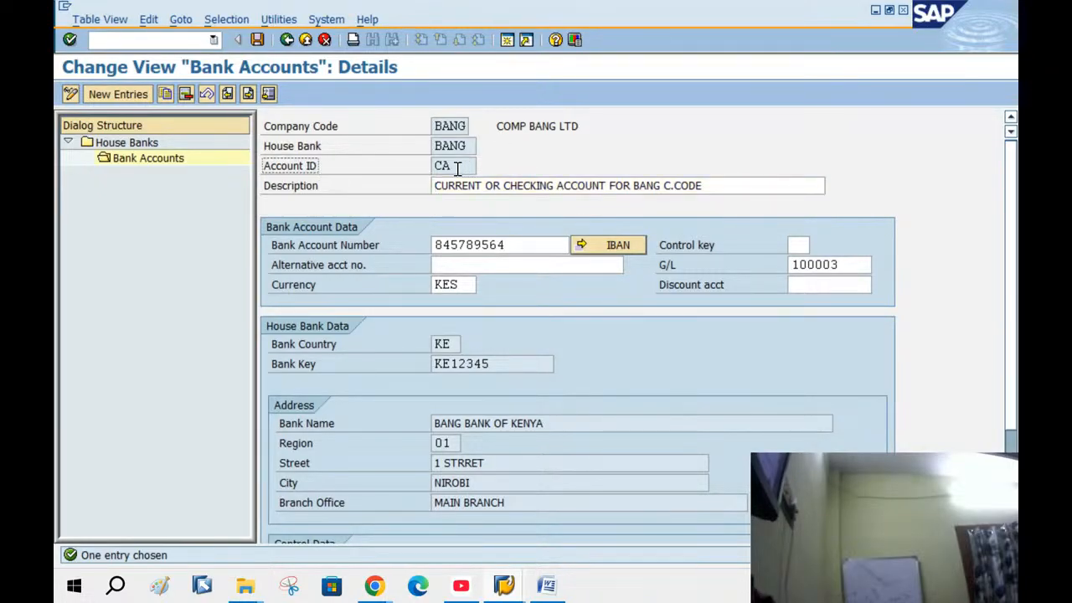
left_click_drag(448, 169, 707, 210)
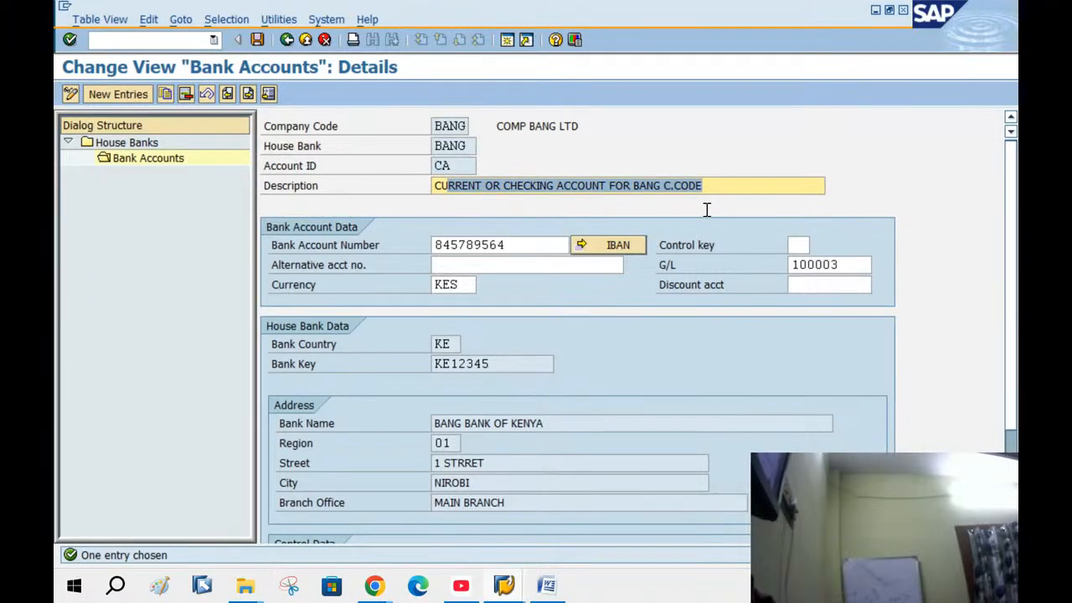
left_click_drag(844, 266, 753, 260)
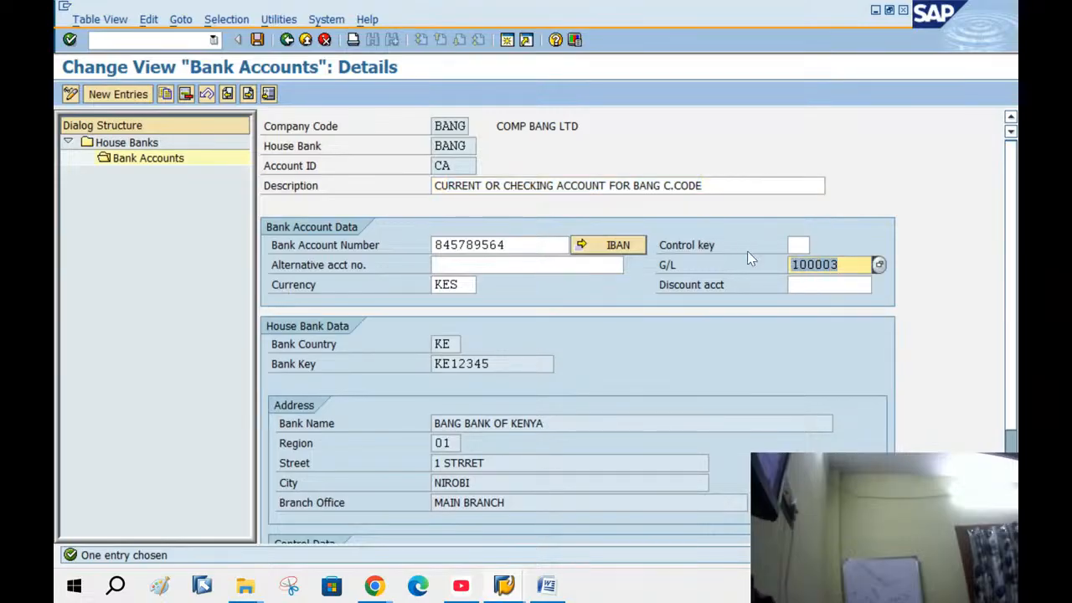
left_click_drag(519, 249, 432, 246)
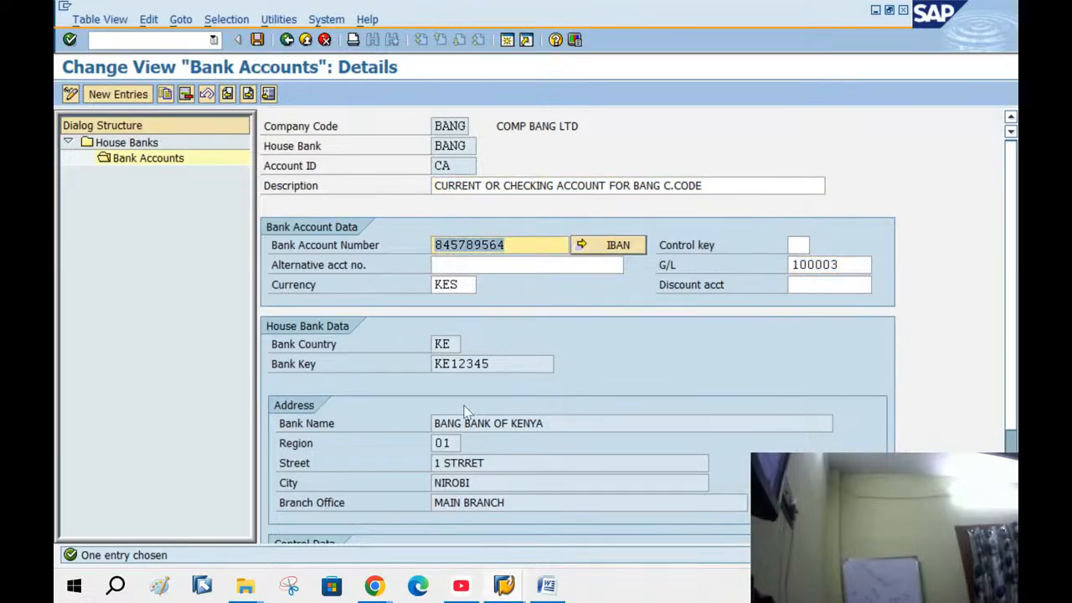
left_click(289, 41)
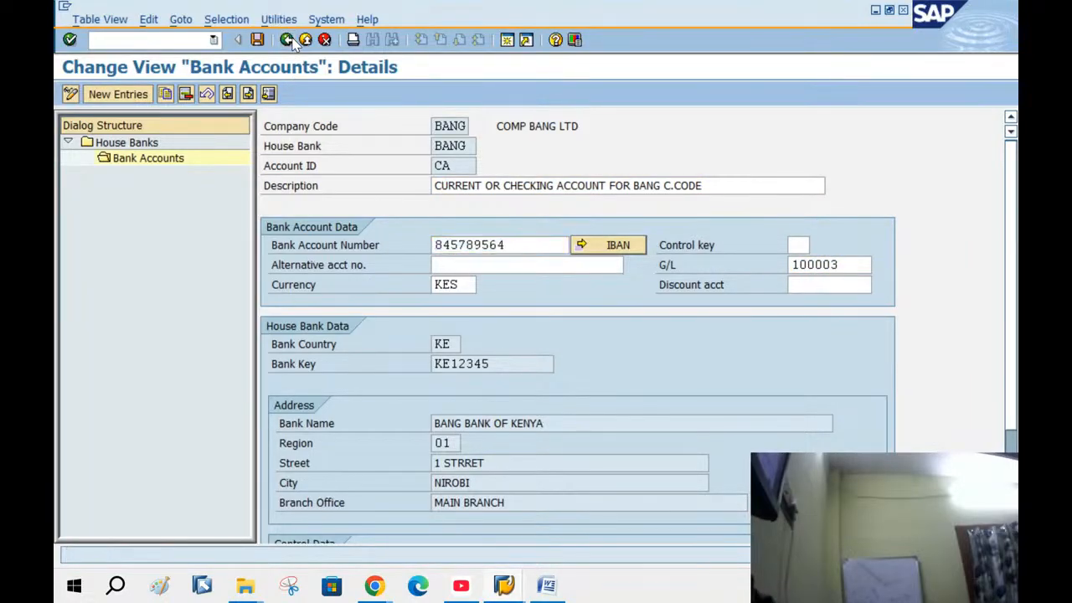
left_click(289, 41)
left_click(287, 40)
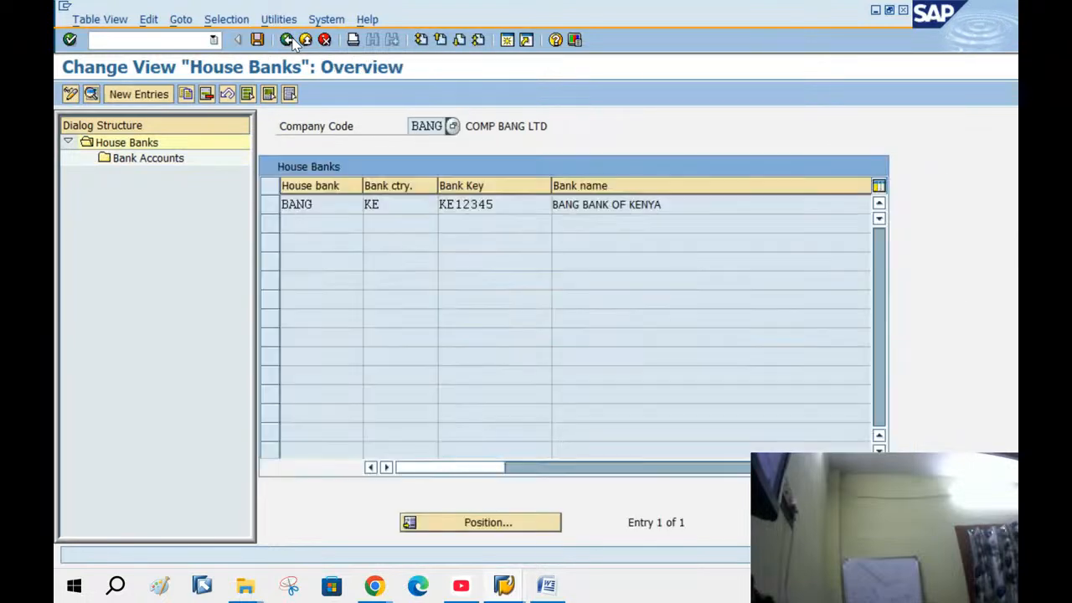
left_click(287, 40)
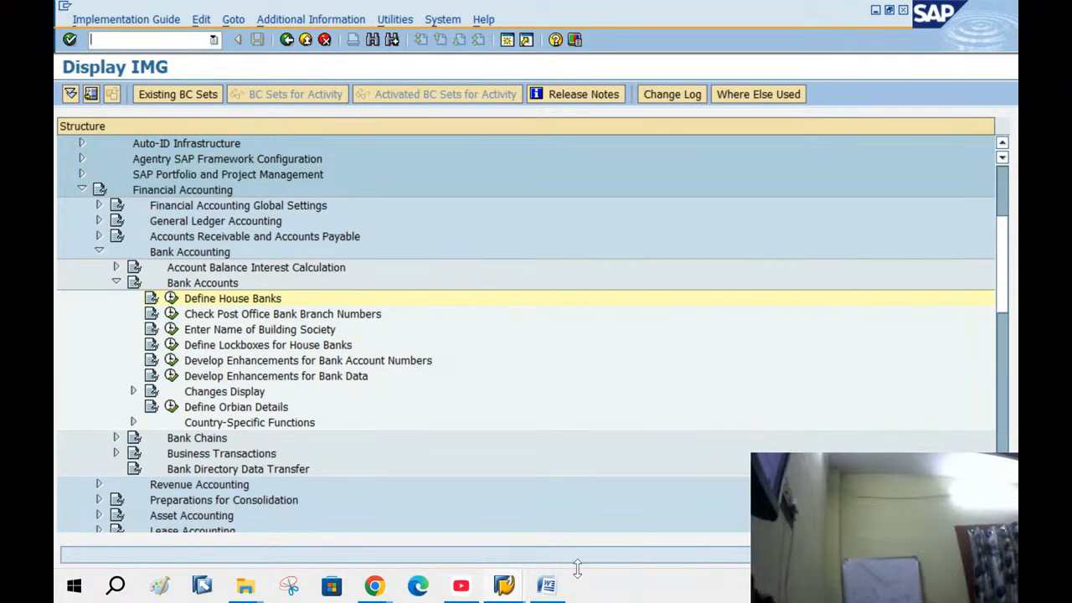
left_click(546, 586)
Scroll the Word guide to the Define Tolerances (Customers) section and select its heading
scroll(563, 413, "down", 15)
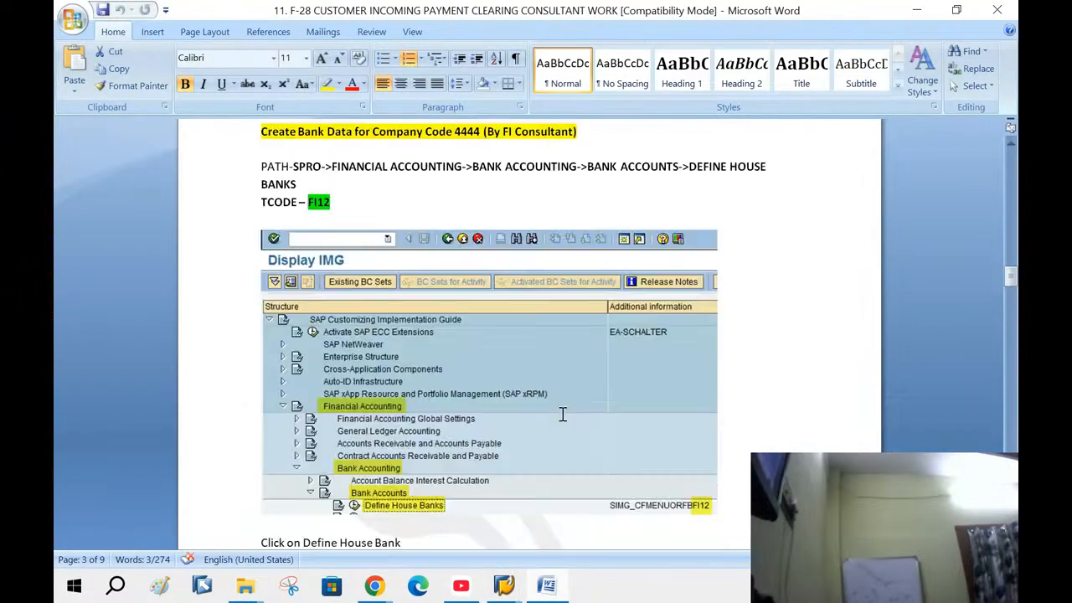
scroll(563, 416, "down", 20)
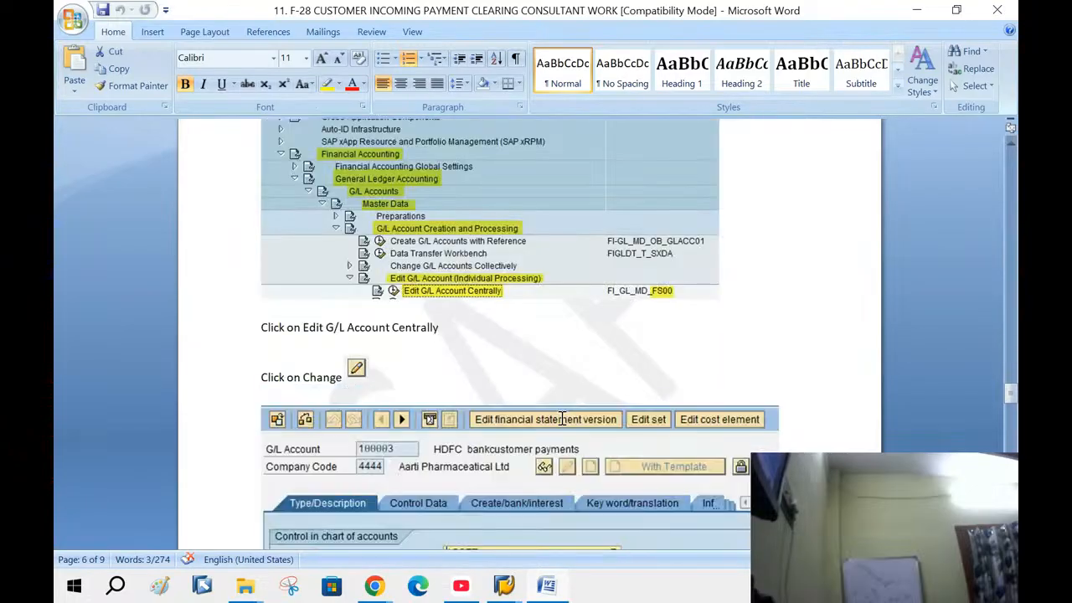
scroll(563, 419, "down", 20)
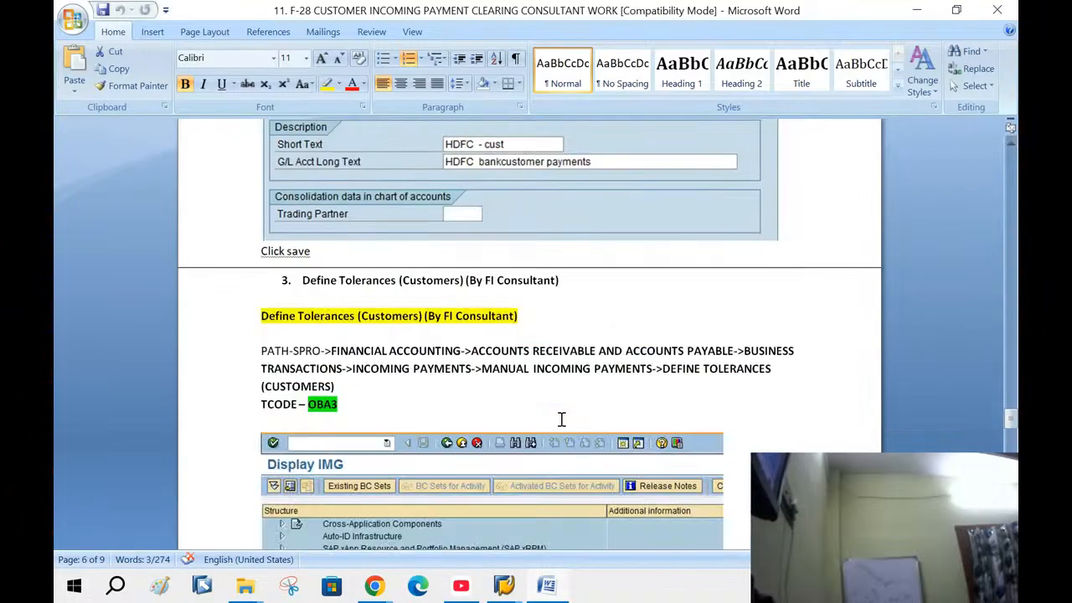
scroll(562, 419, "down", 3)
scroll(563, 419, "up", 3)
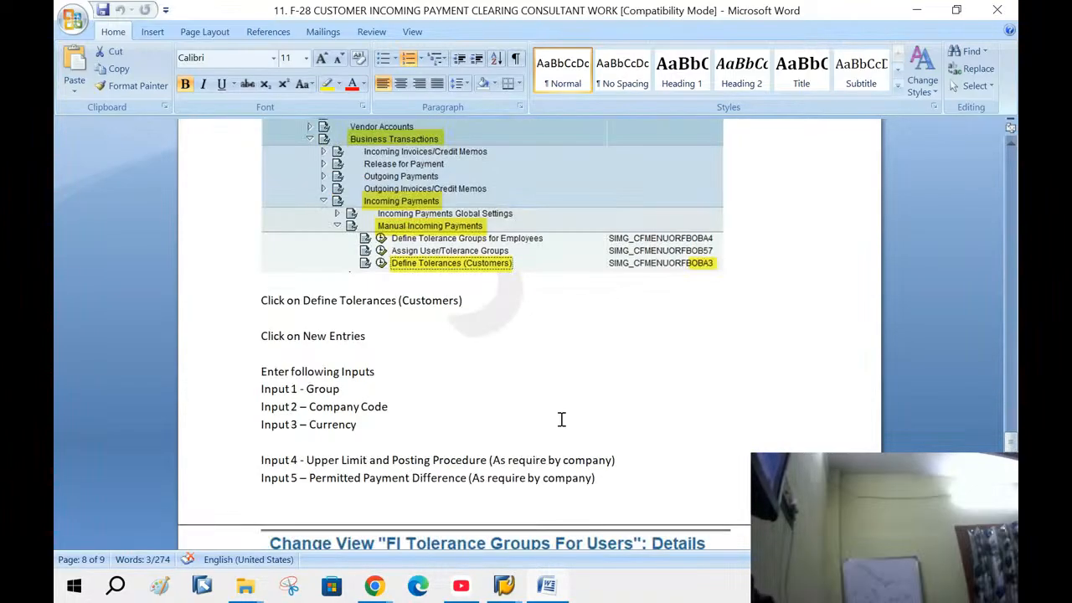
scroll(562, 420, "down", 3)
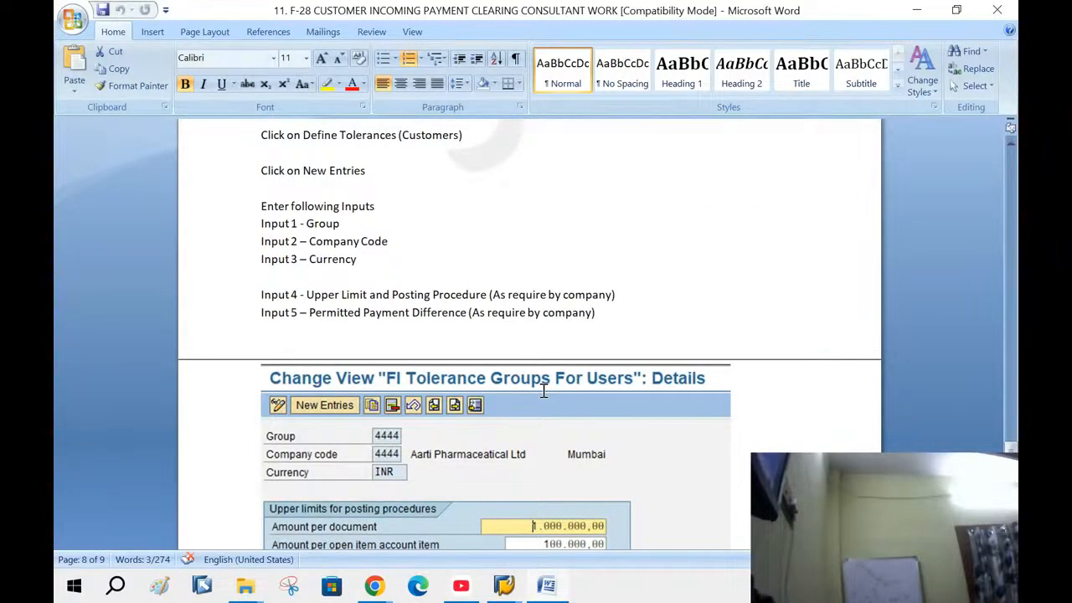
scroll(544, 392, "up", 3)
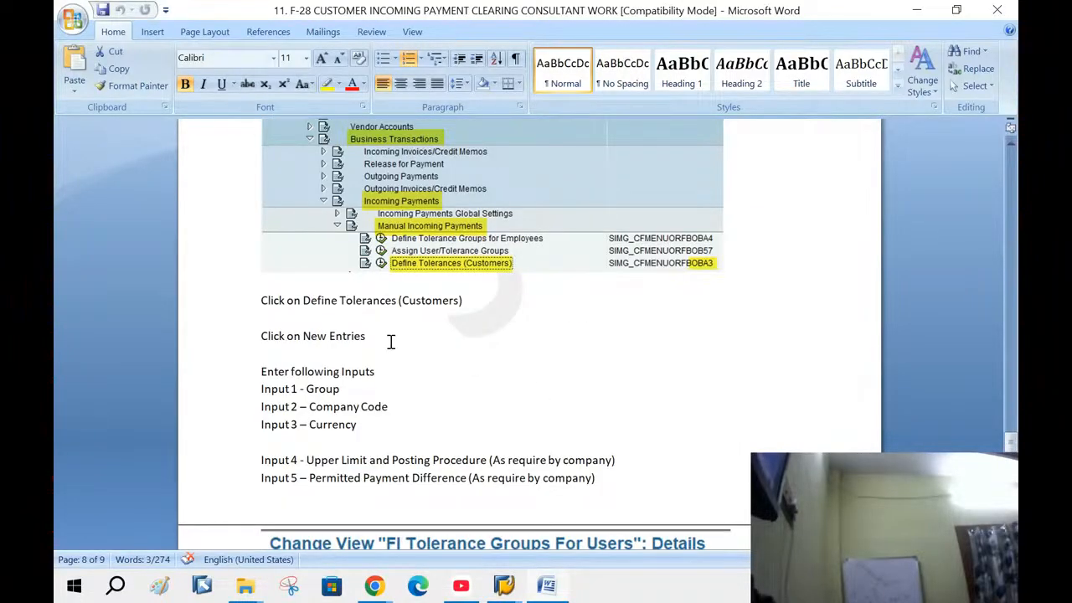
scroll(435, 356, "up", 3)
scroll(436, 356, "up", 3)
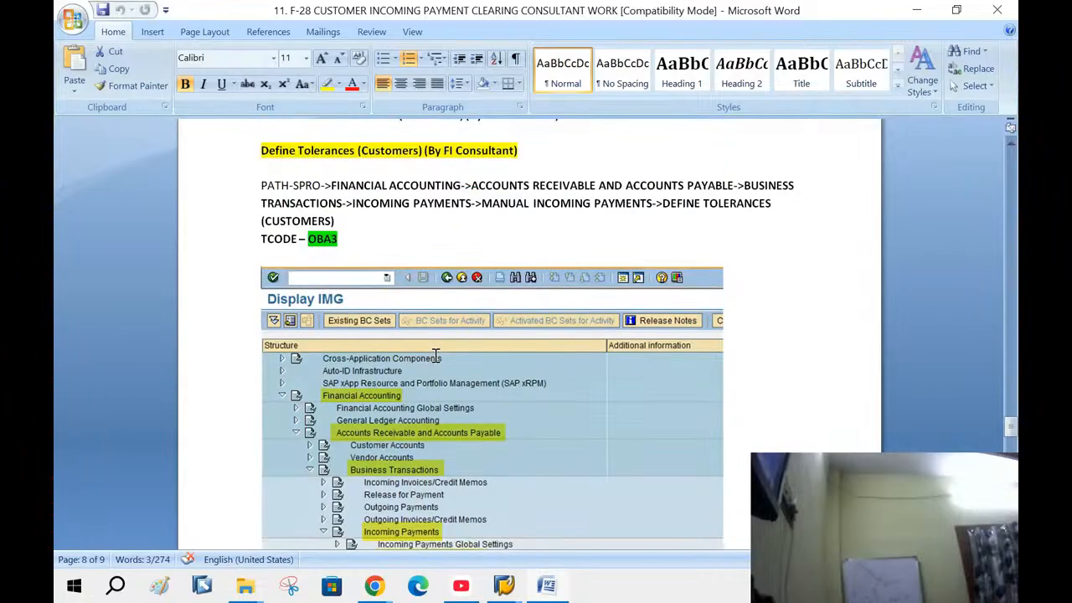
left_click_drag(259, 151, 517, 151)
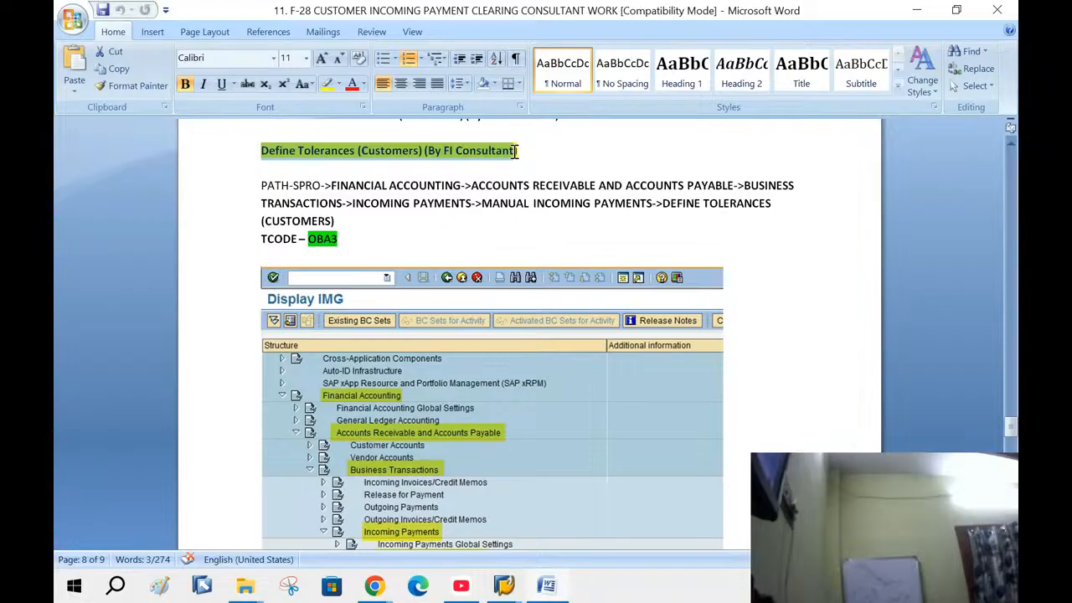
left_click_drag(517, 151, 517, 163)
Close the two spare SAP Easy Access windows
left_click(503, 583)
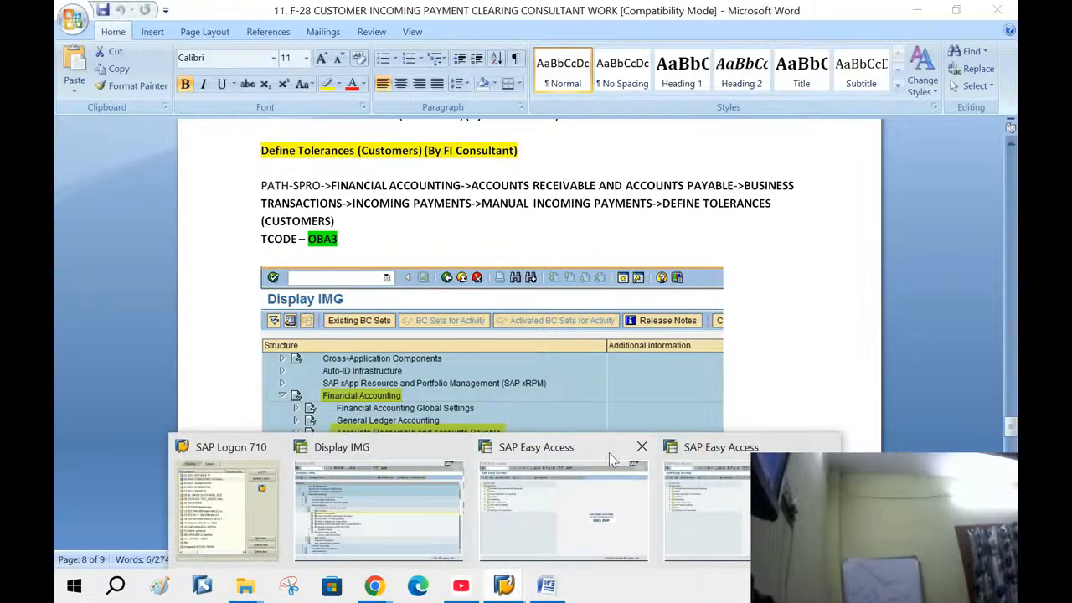
left_click(642, 446)
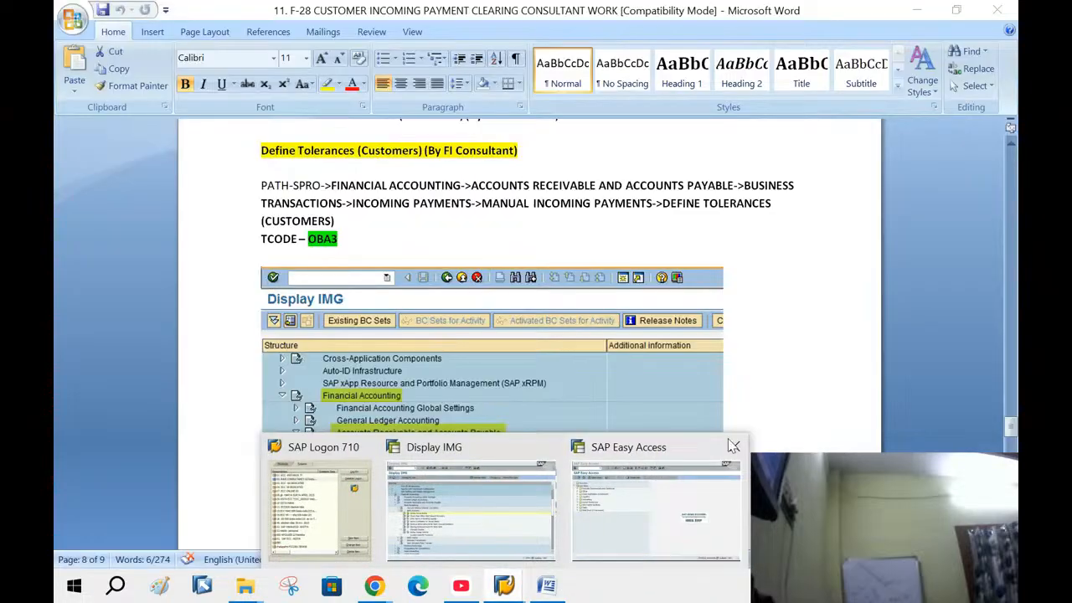
left_click(733, 445)
Collapse Bank Accounting and expand Accounts Receivable and Accounts Payable, checking the path in the guide
left_click(513, 524)
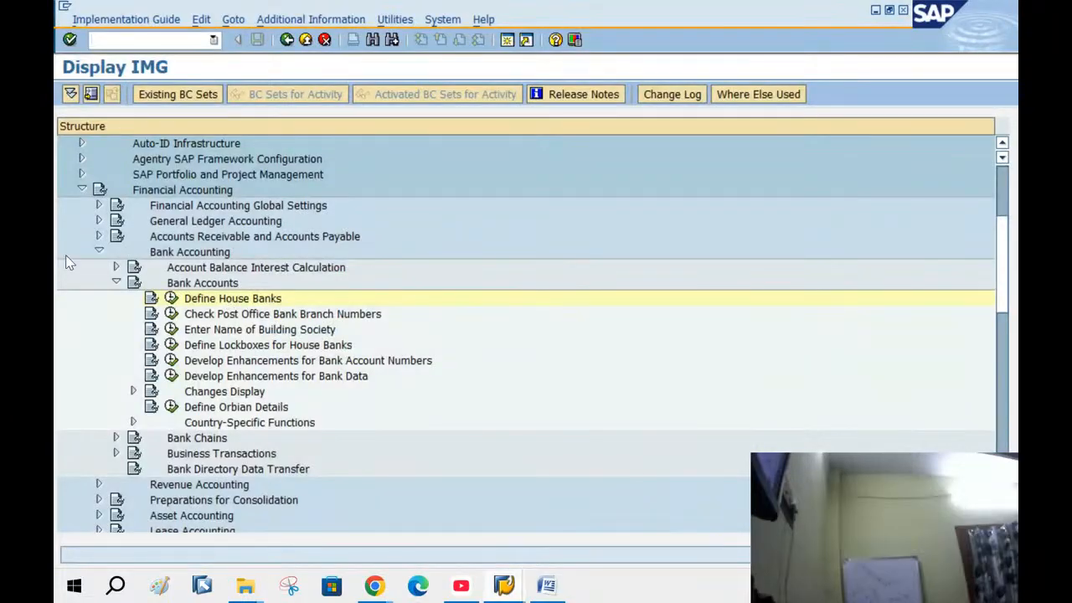
left_click(99, 251)
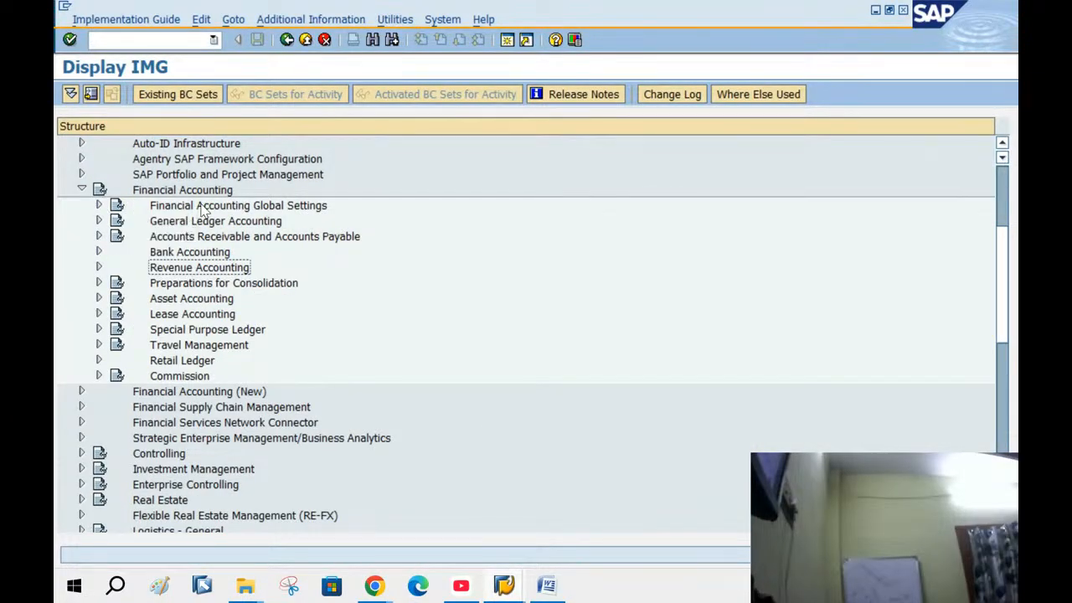
left_click(166, 193)
left_click(193, 240)
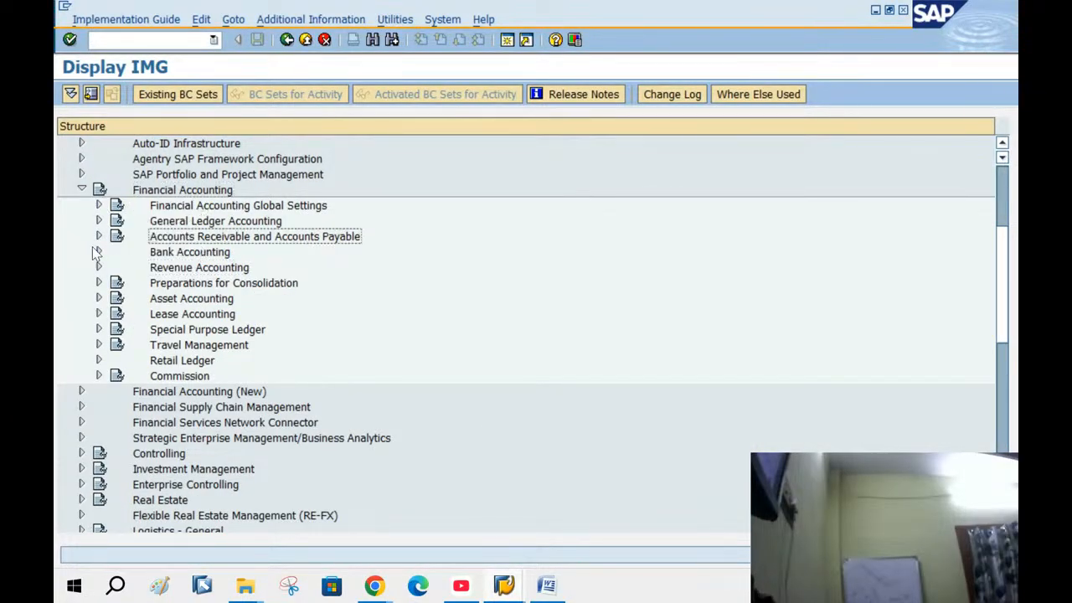
left_click(99, 236)
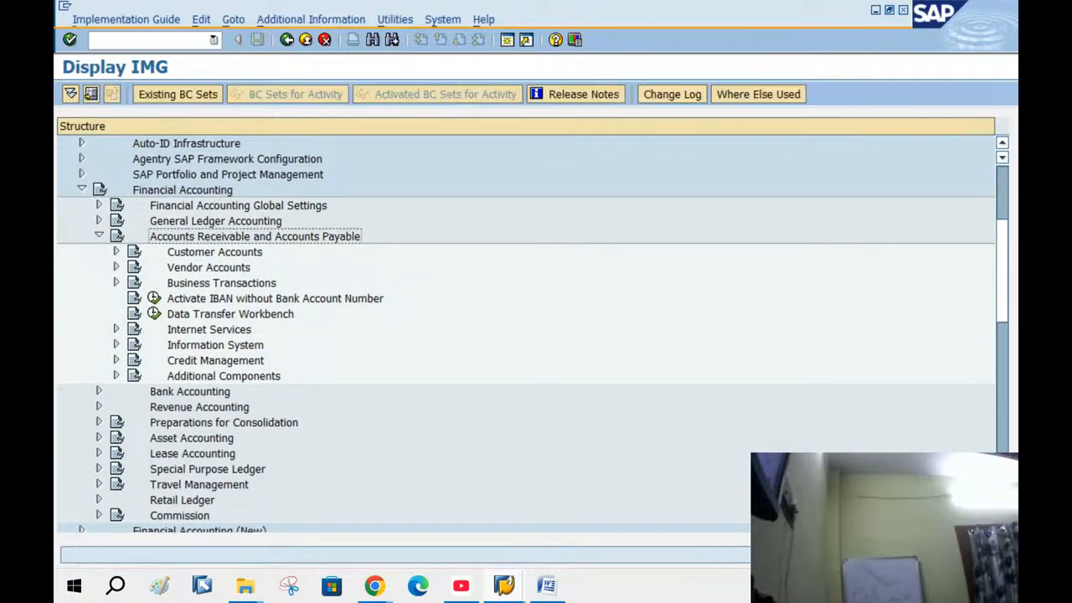
left_click(547, 584)
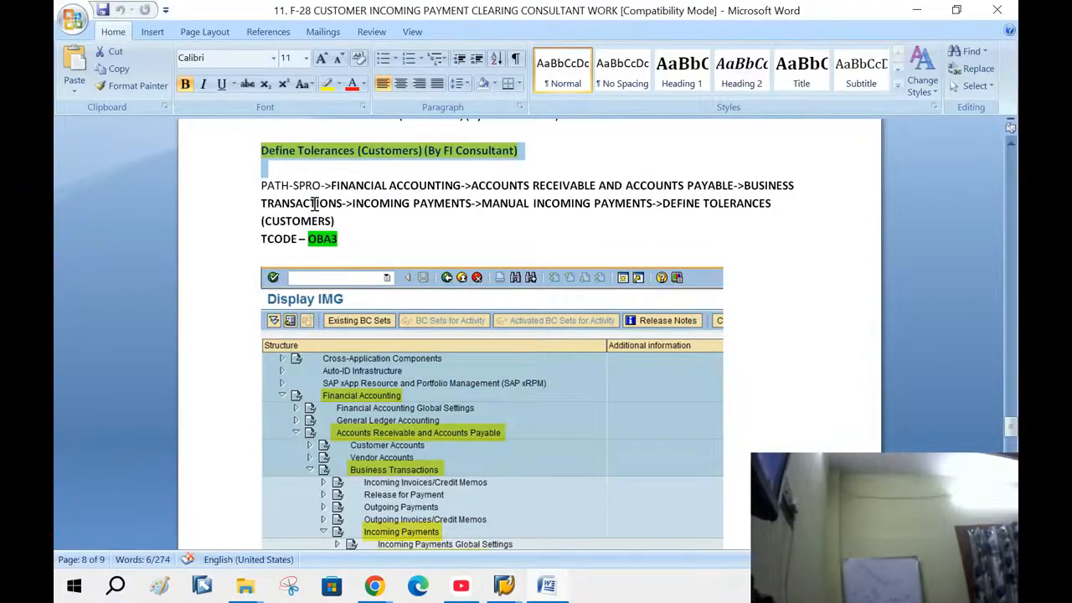
mouse_move(508, 587)
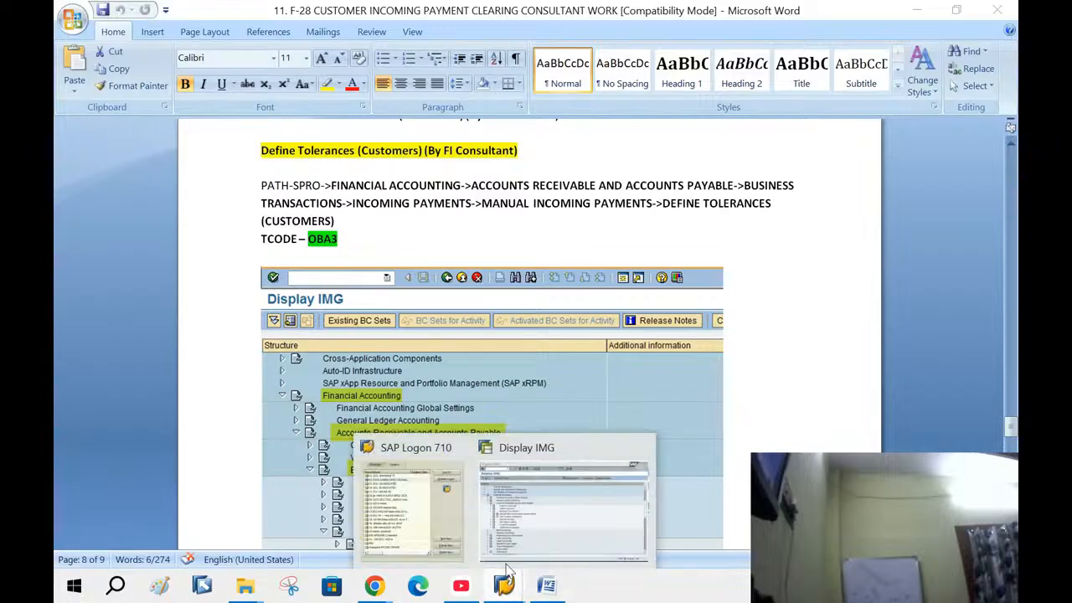
left_click(544, 515)
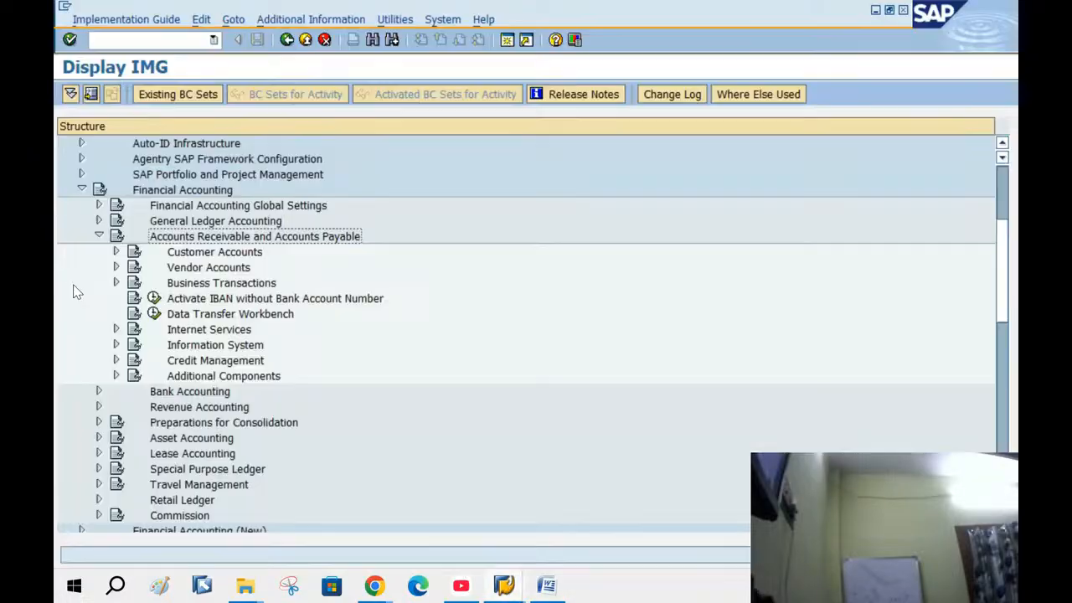
Expand Business Transactions > Incoming Payments > Manual Incoming Payments and run Define Tolerances (Customers)
left_click(117, 284)
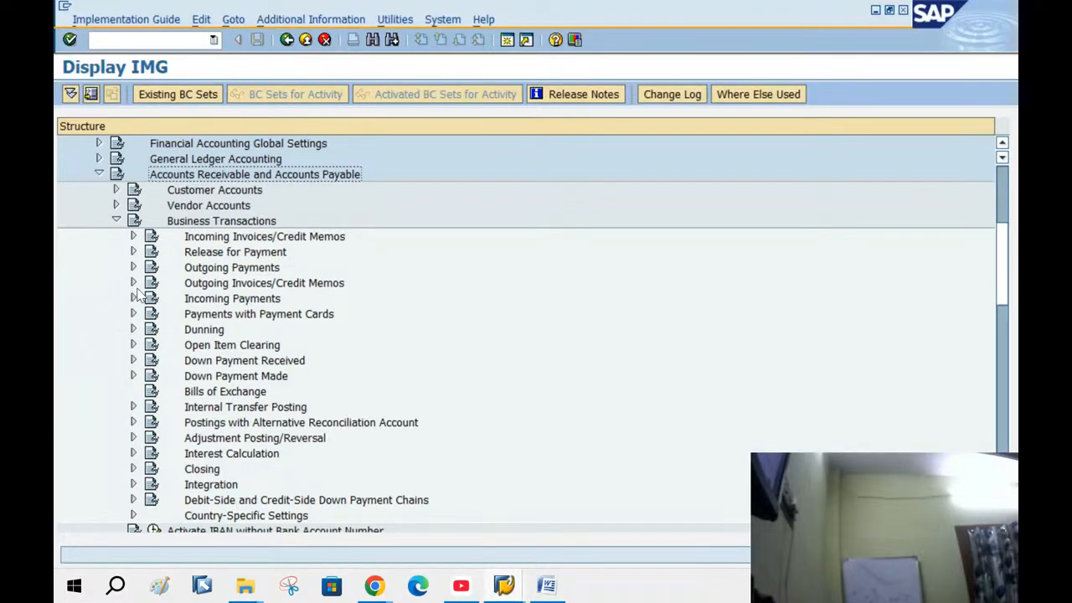
left_click(215, 300)
left_click(133, 299)
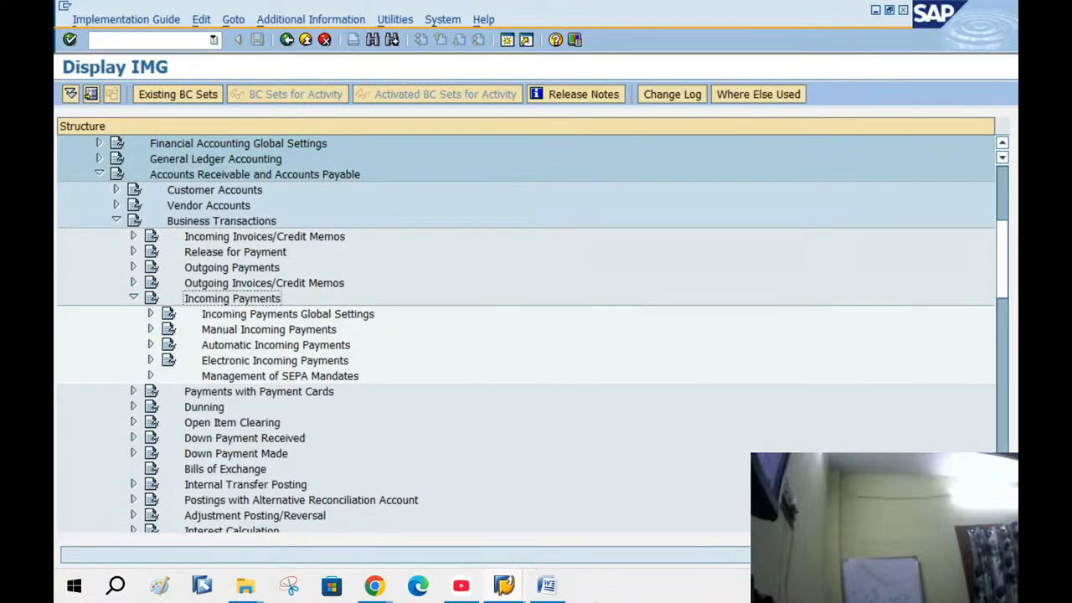
left_click(553, 590)
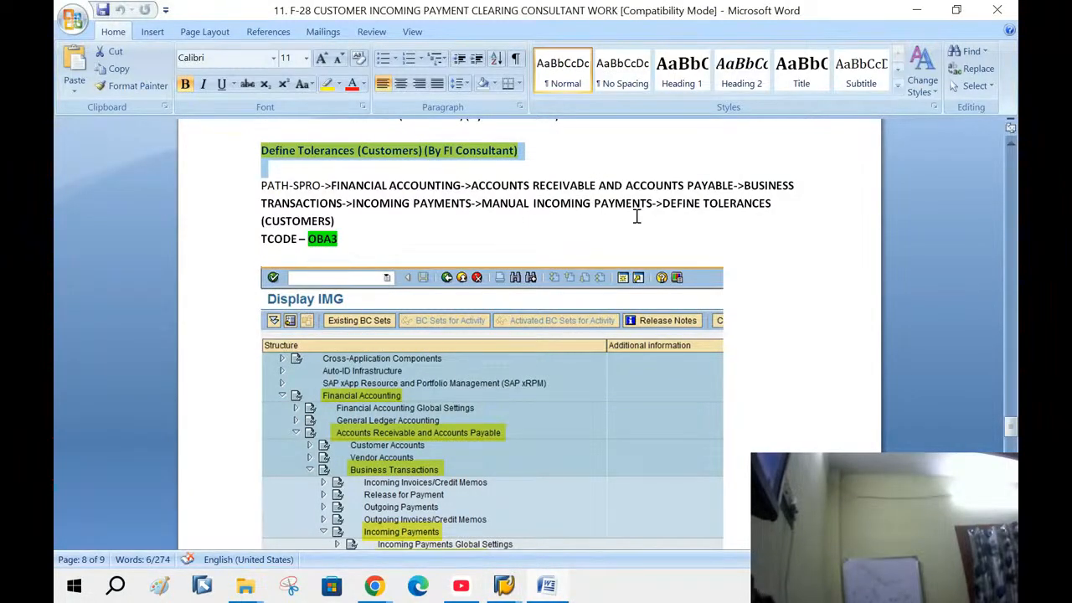
mouse_move(503, 586)
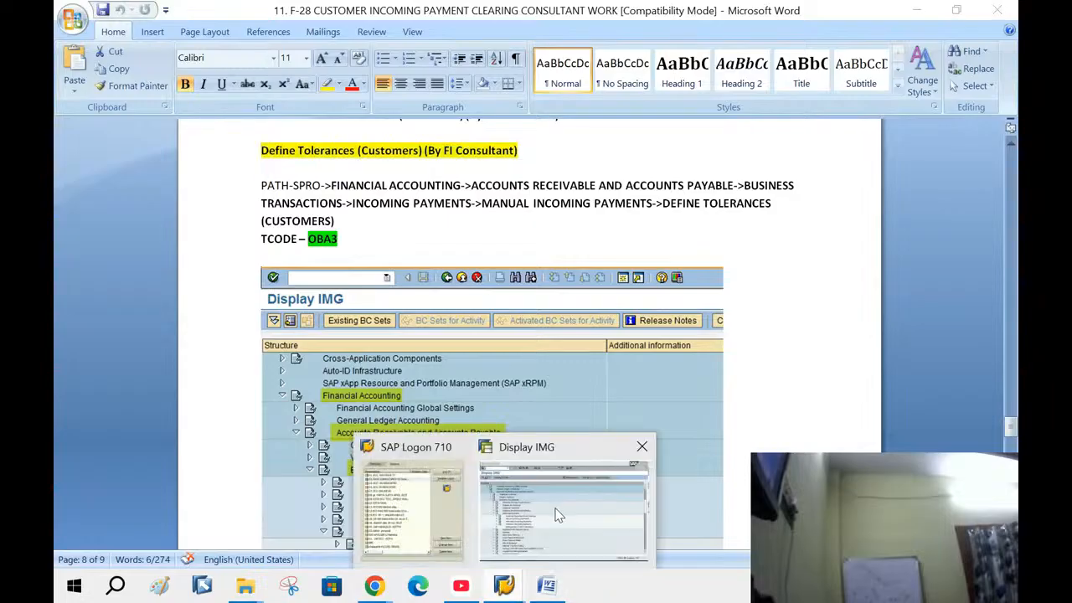
left_click(552, 508)
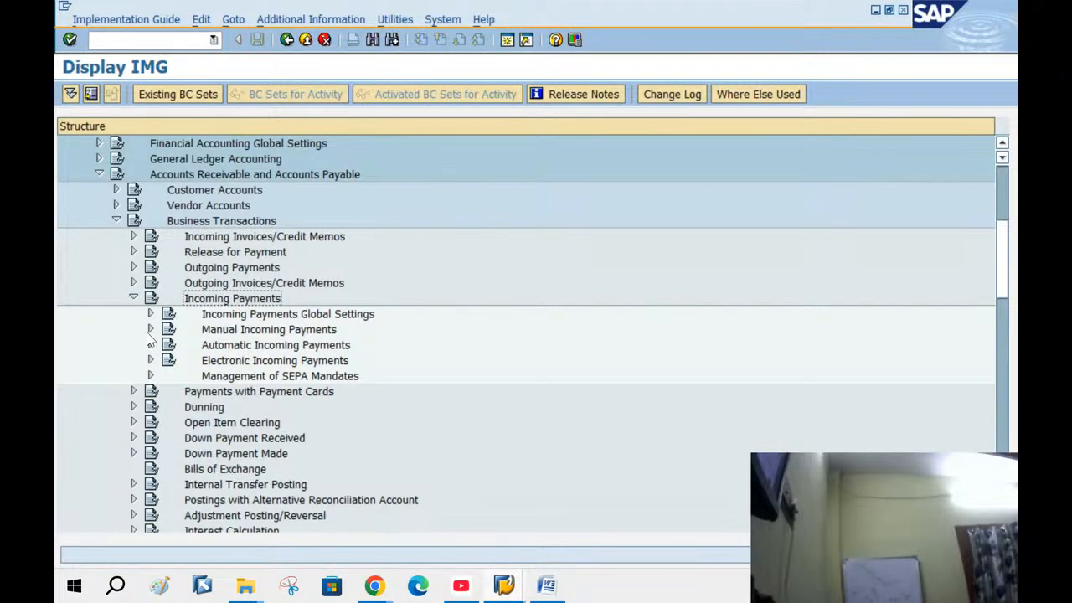
left_click(150, 331)
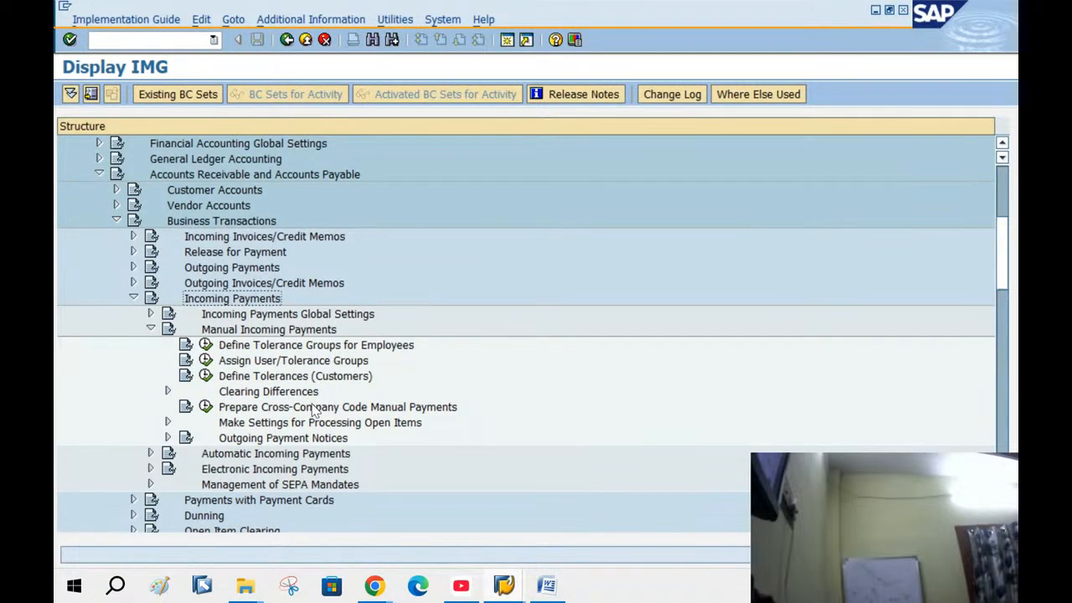
left_click(299, 379)
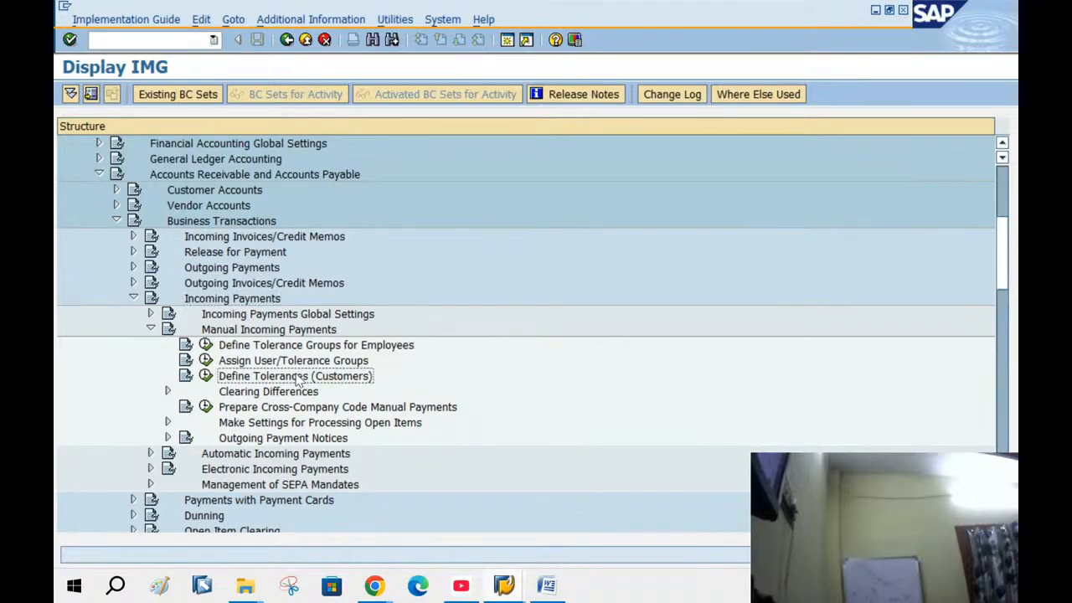
left_click(205, 378)
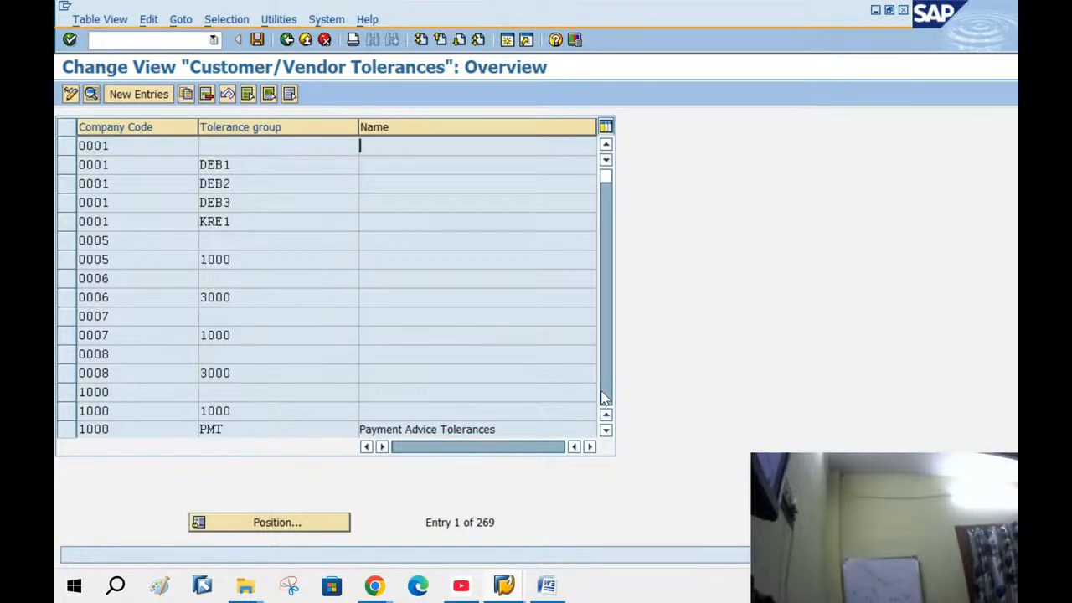
Jump the customer tolerance list to BANG and start a new BANG entry described 'TOL GROUP FOR CUSTOMER'
left_click(283, 528)
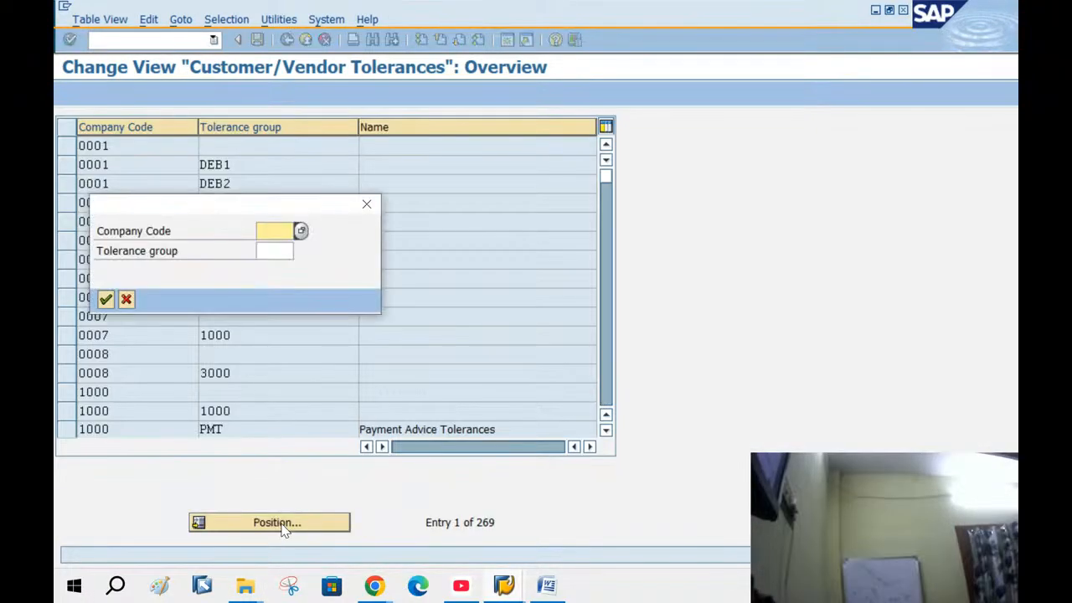
type("BANG")
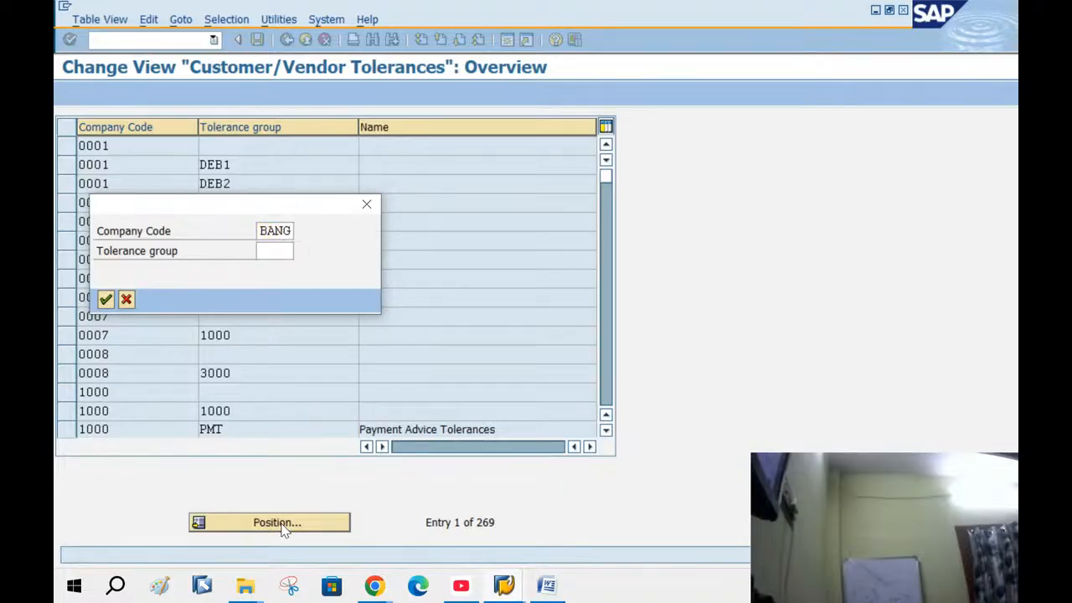
key("Return")
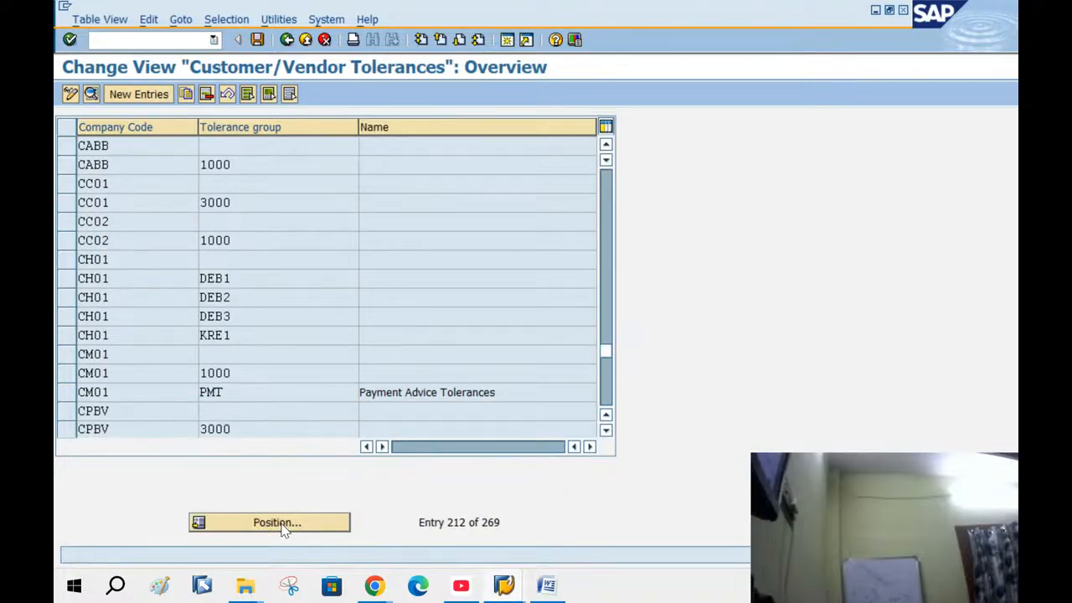
left_click(155, 95)
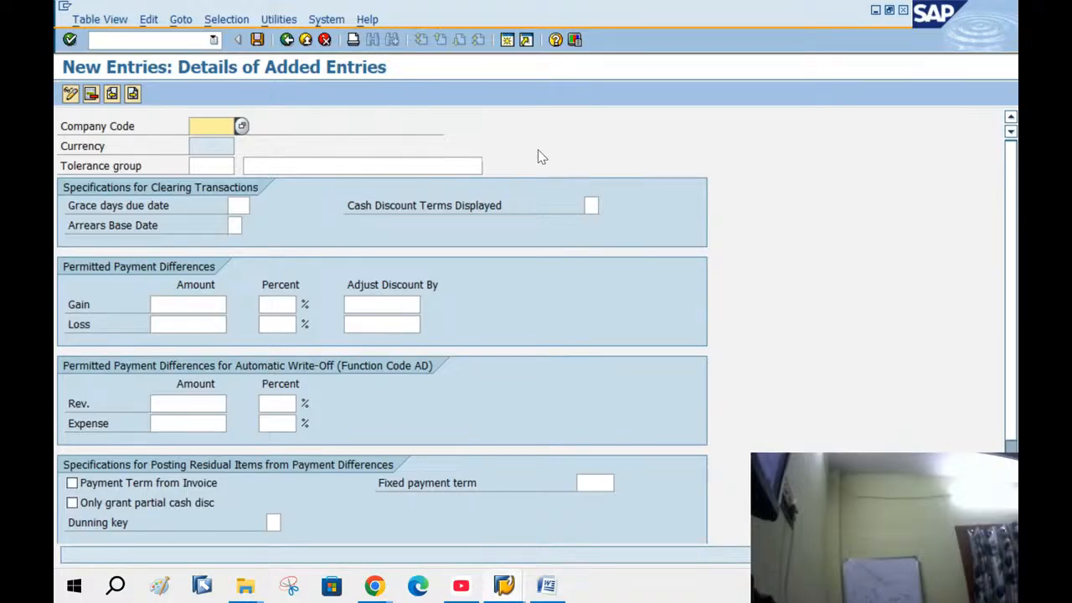
type("BANG")
key("Tab")
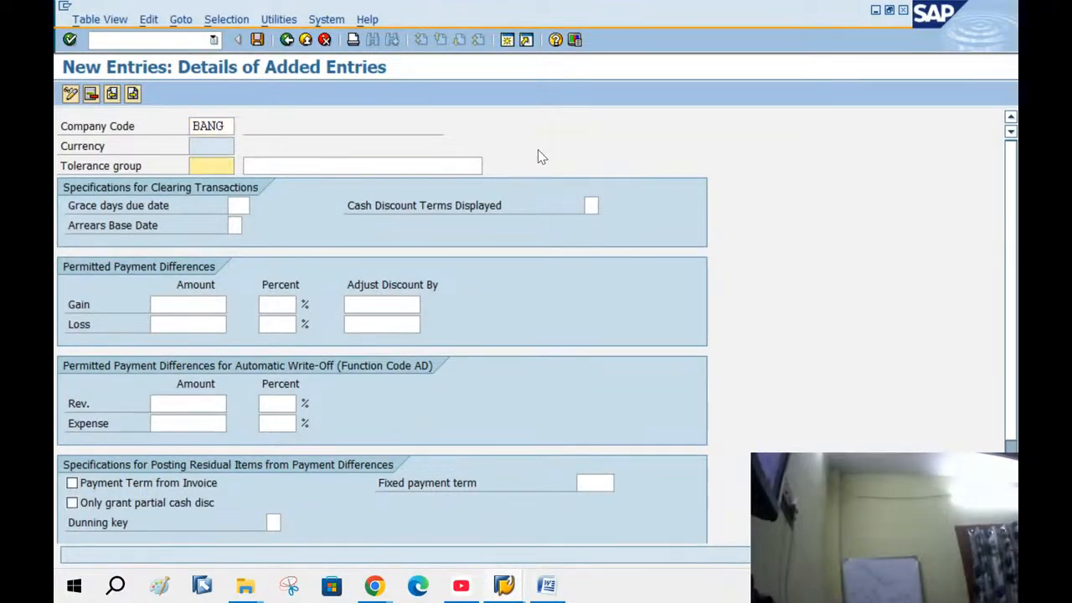
key("Tab")
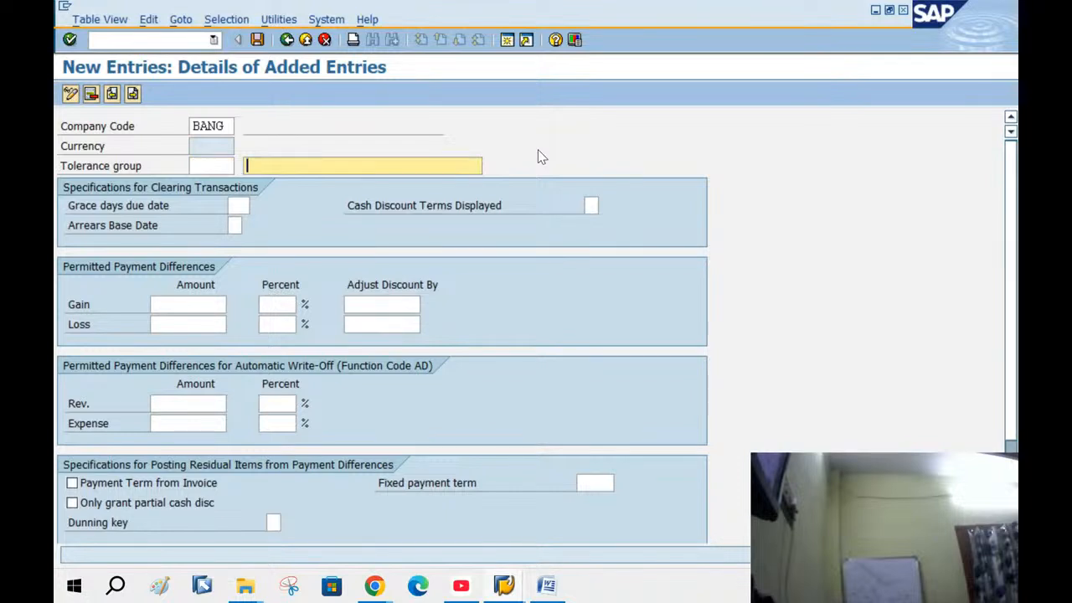
type("T")
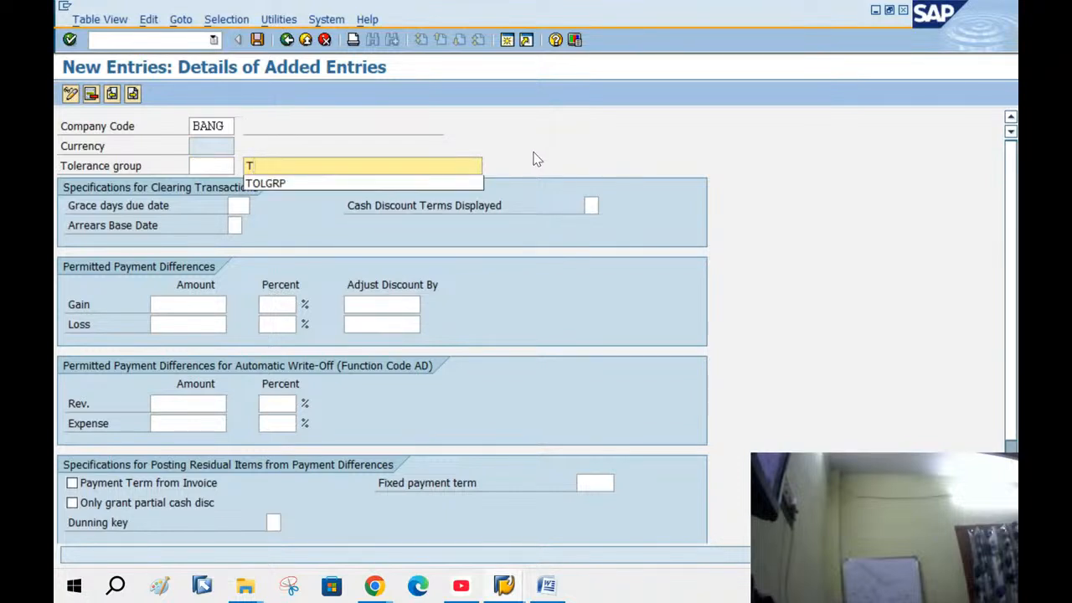
left_click(265, 183)
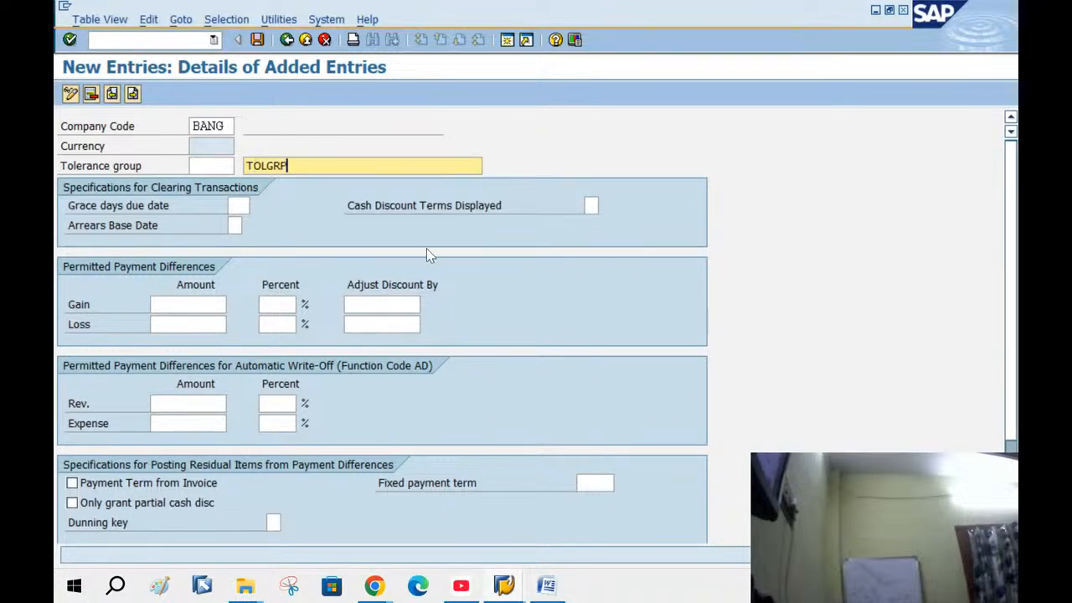
key("BackSpace")
key("BackSpace")
key("BackSpace")
key("BackSpace")
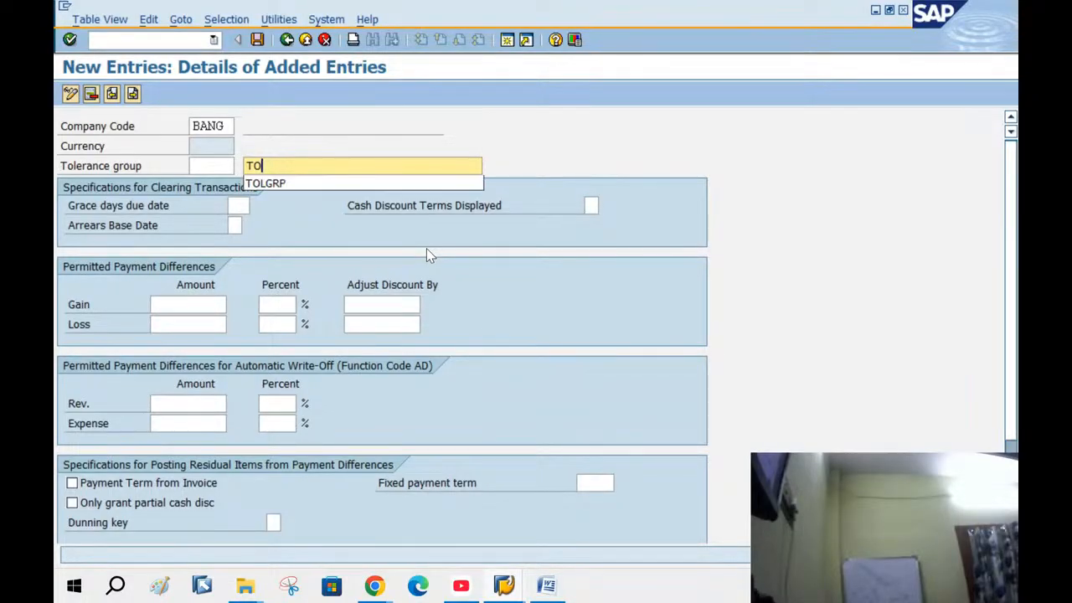
type("L GROUP")
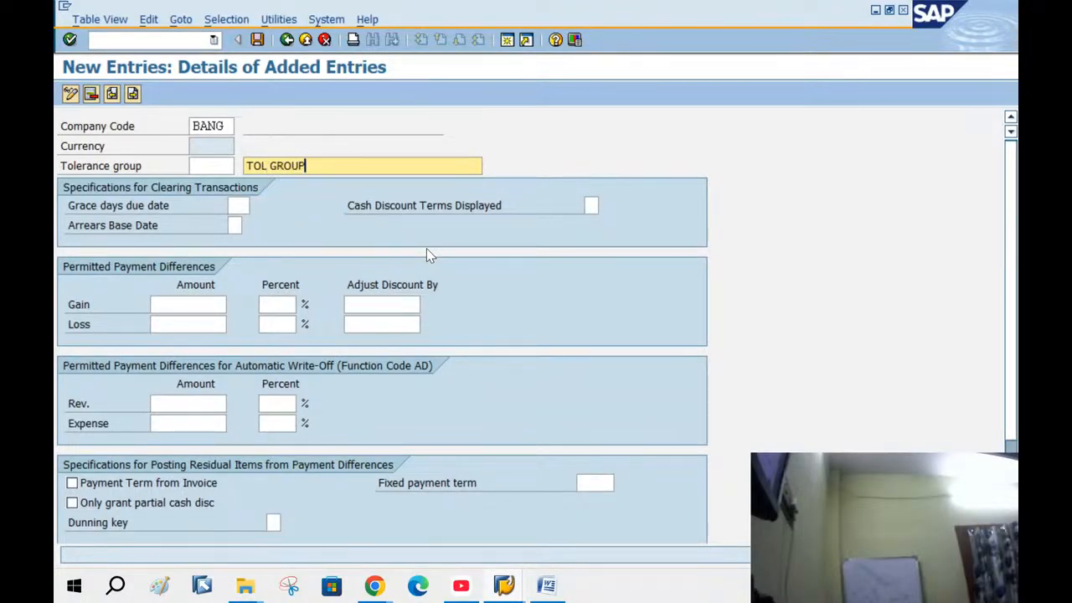
type(" FOR CUSTOMER")
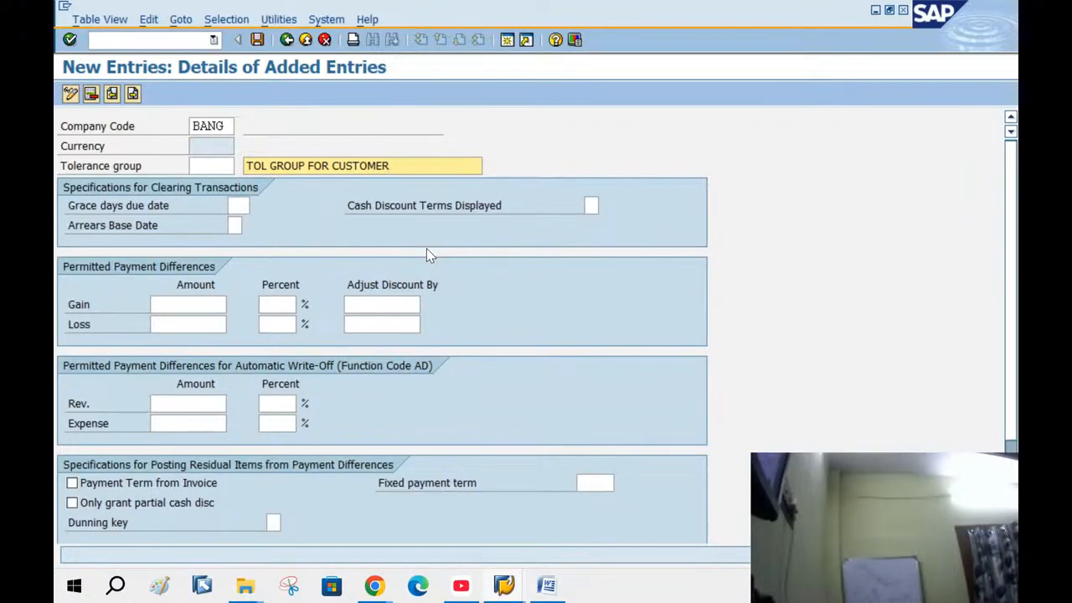
Set the gain/loss limits to 100 and 5%, save the entry, and return to the overview
left_click(189, 309)
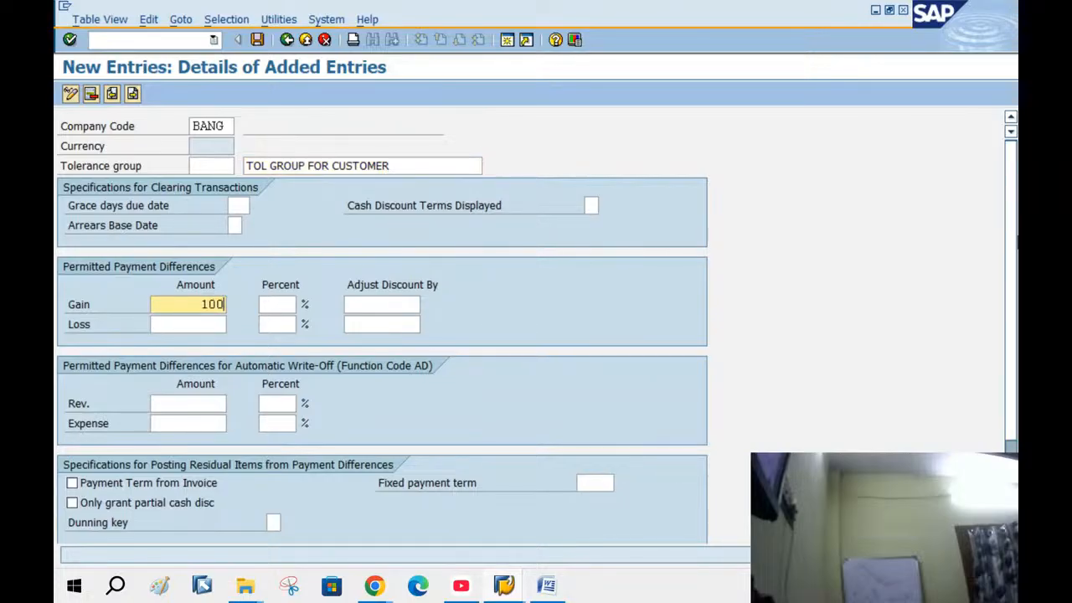
left_click(194, 323)
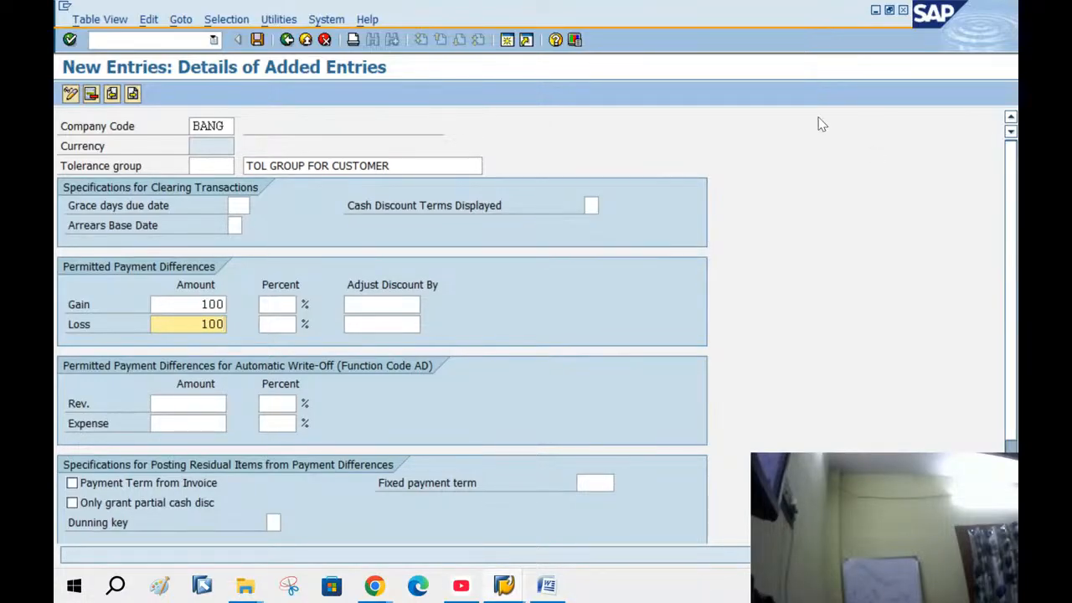
left_click(295, 306)
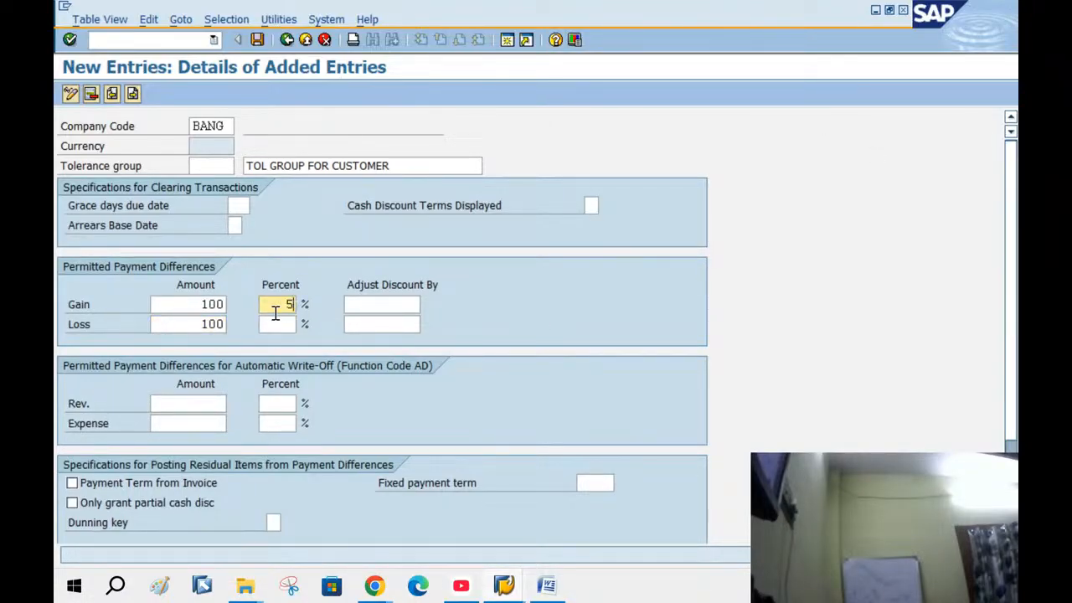
left_click(278, 324)
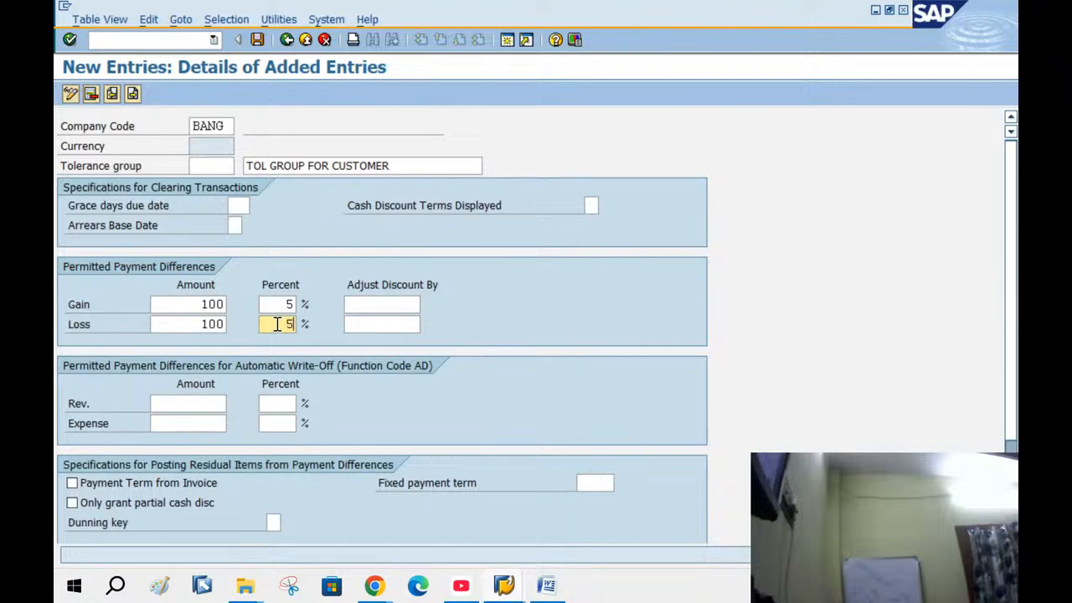
type("5")
key("Return")
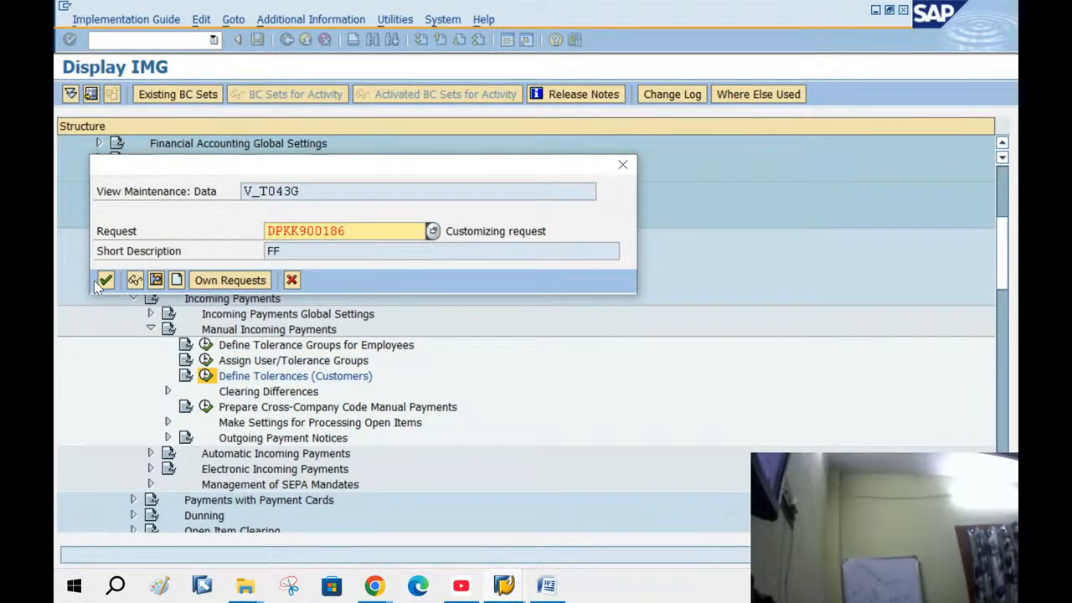
left_click(101, 281)
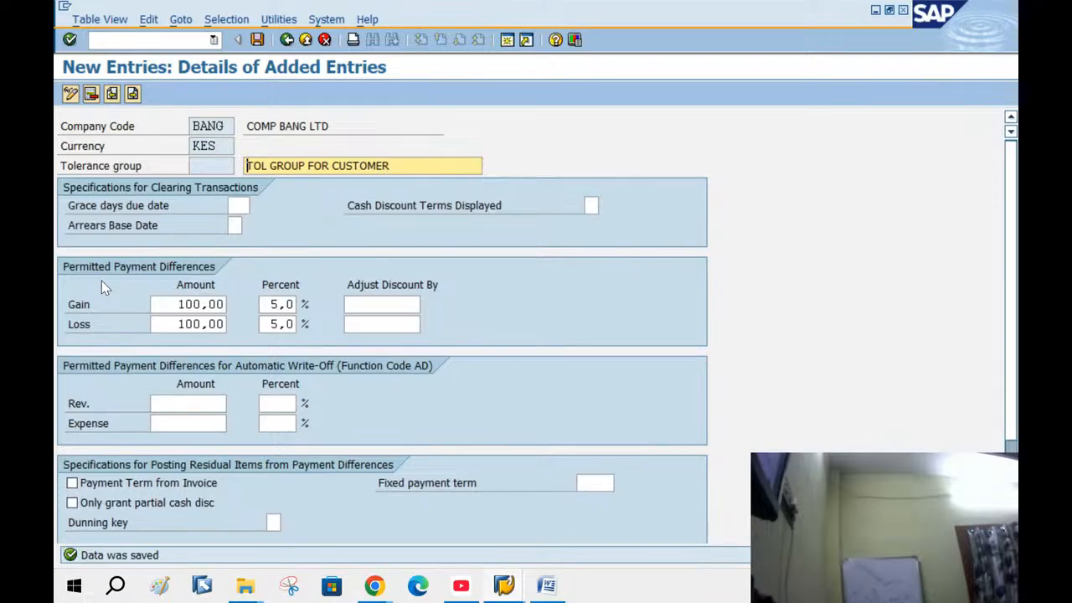
left_click(286, 41)
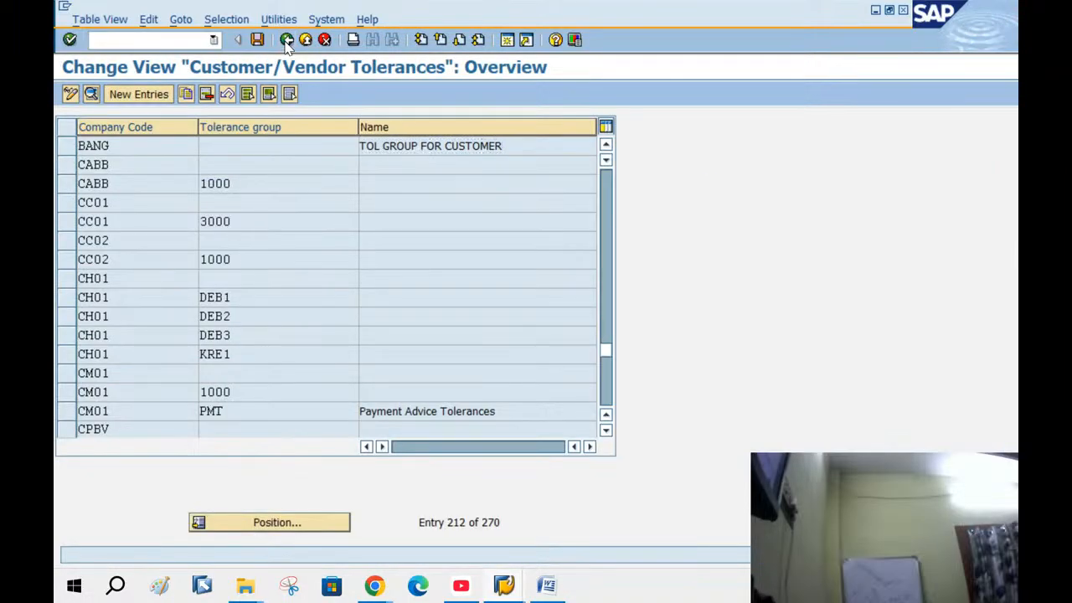
Select Accounts Receivable and Accounts Payable > Business Transactions > Incoming Payments > Manual Incoming Payments in the IMG tree
left_click(286, 40)
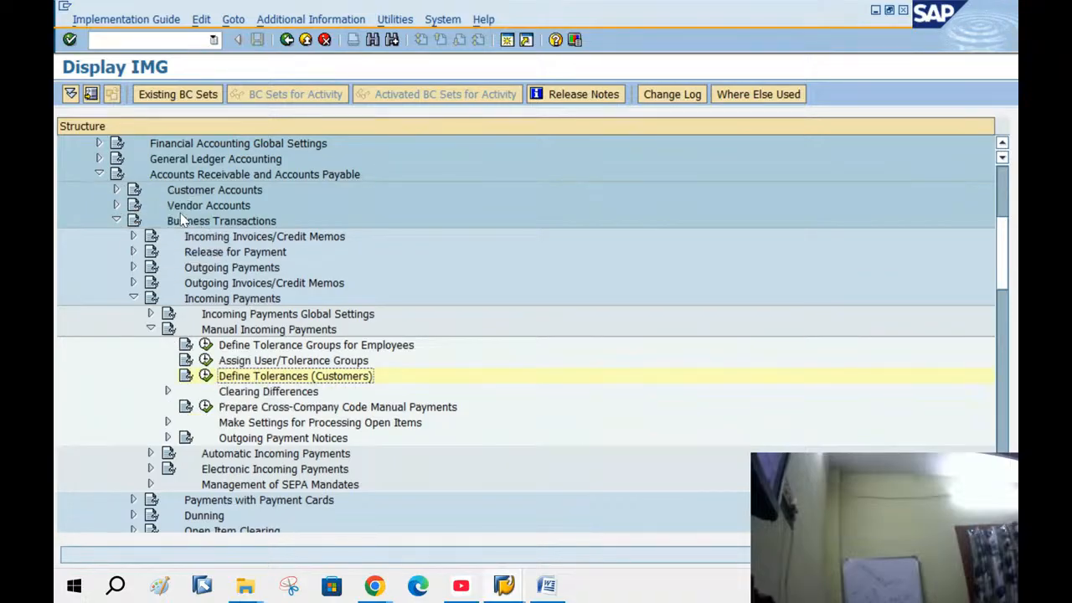
left_click(181, 177)
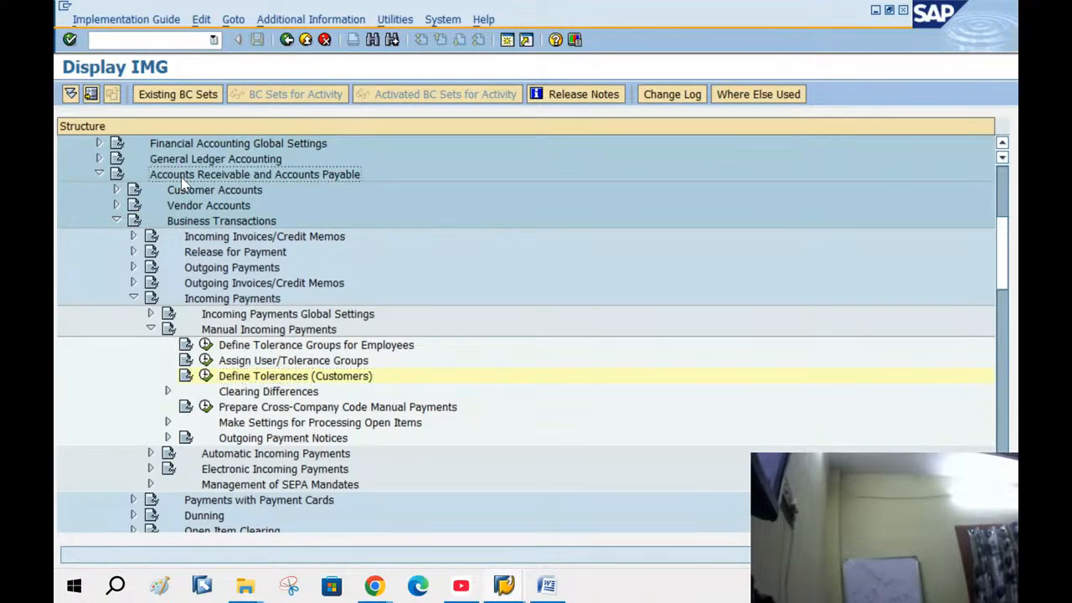
left_click(185, 226)
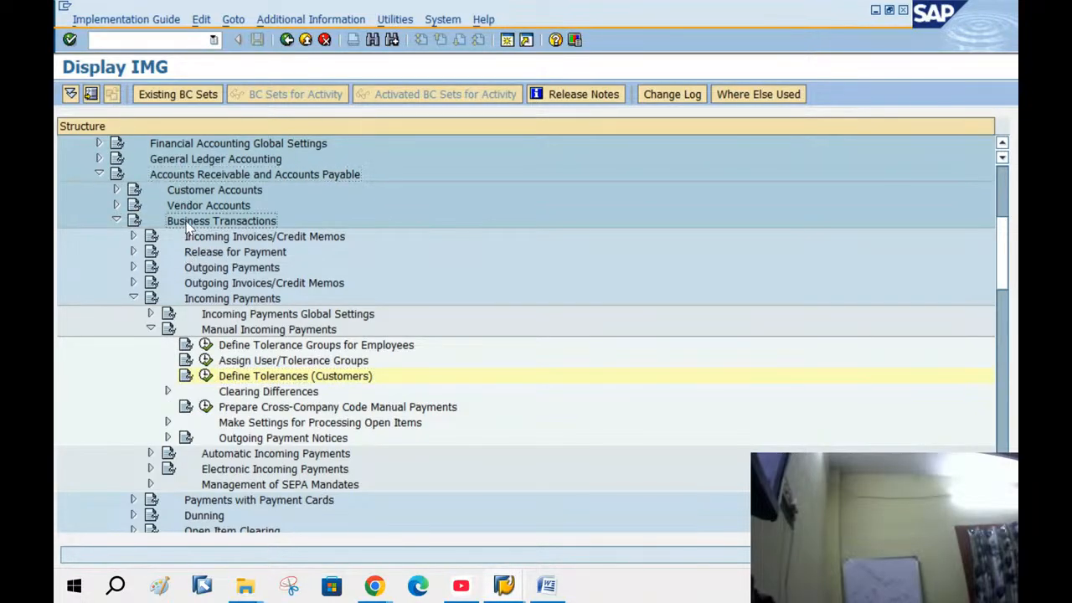
left_click(232, 304)
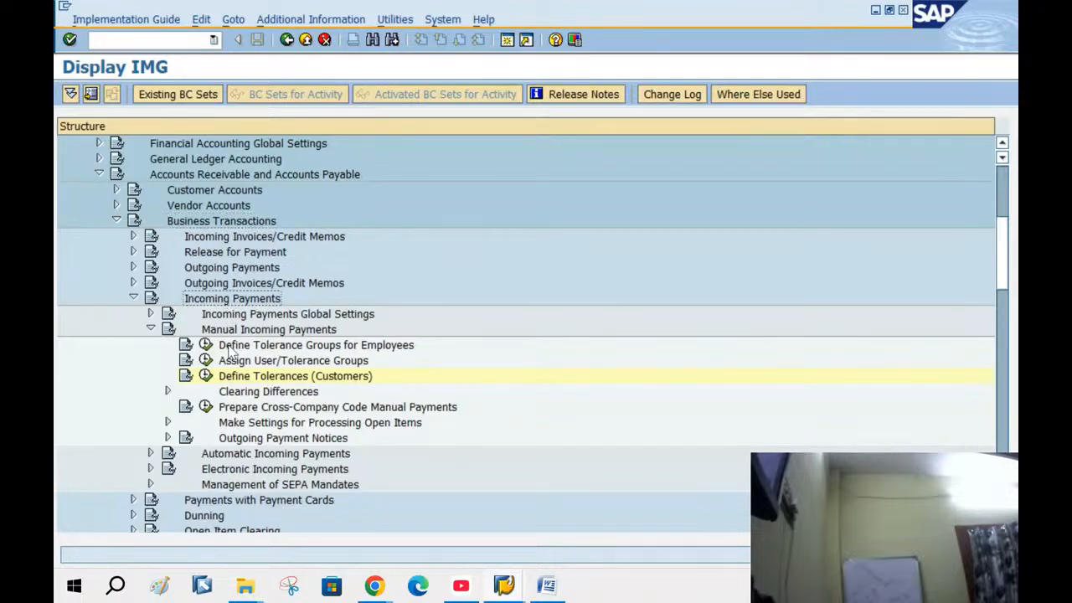
left_click(231, 330)
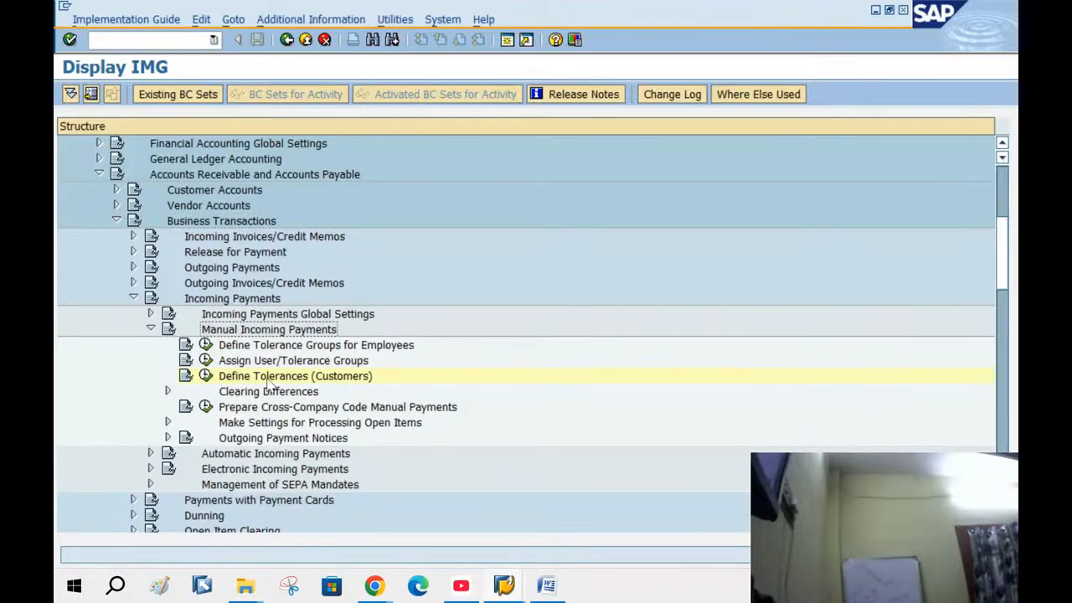
Display the IMG activity keys beside the tree, then go back to SAP Easy Access
left_click(299, 18)
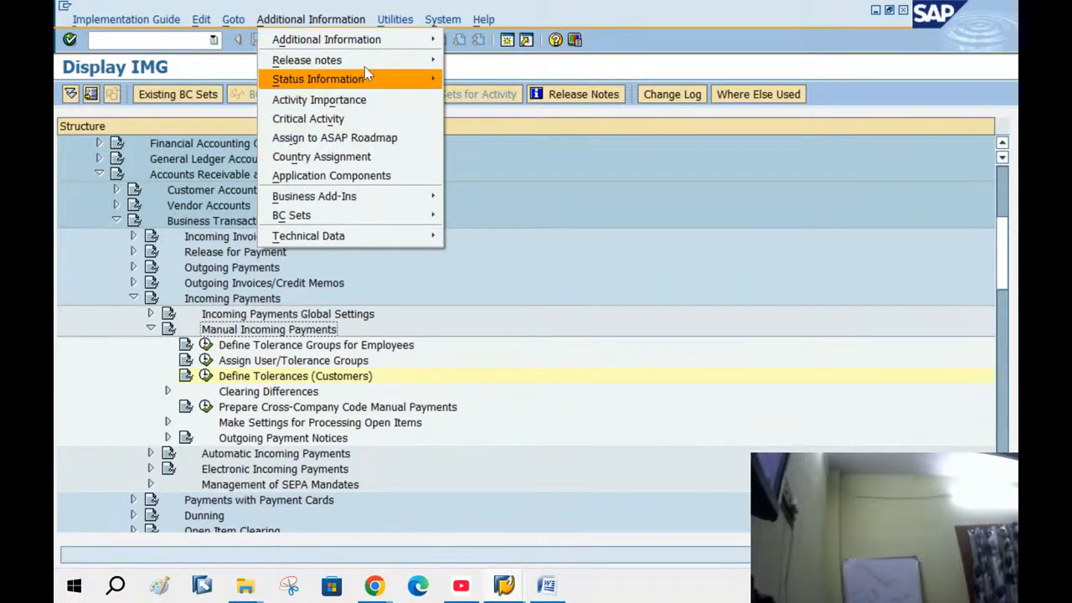
mouse_move(352, 39)
mouse_move(574, 65)
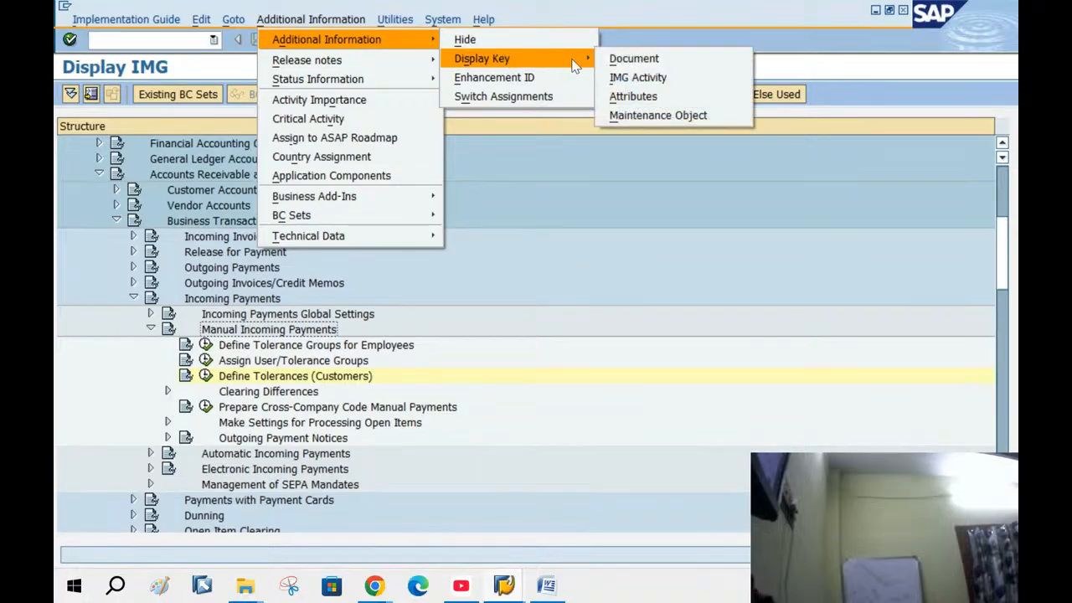
left_click(637, 77)
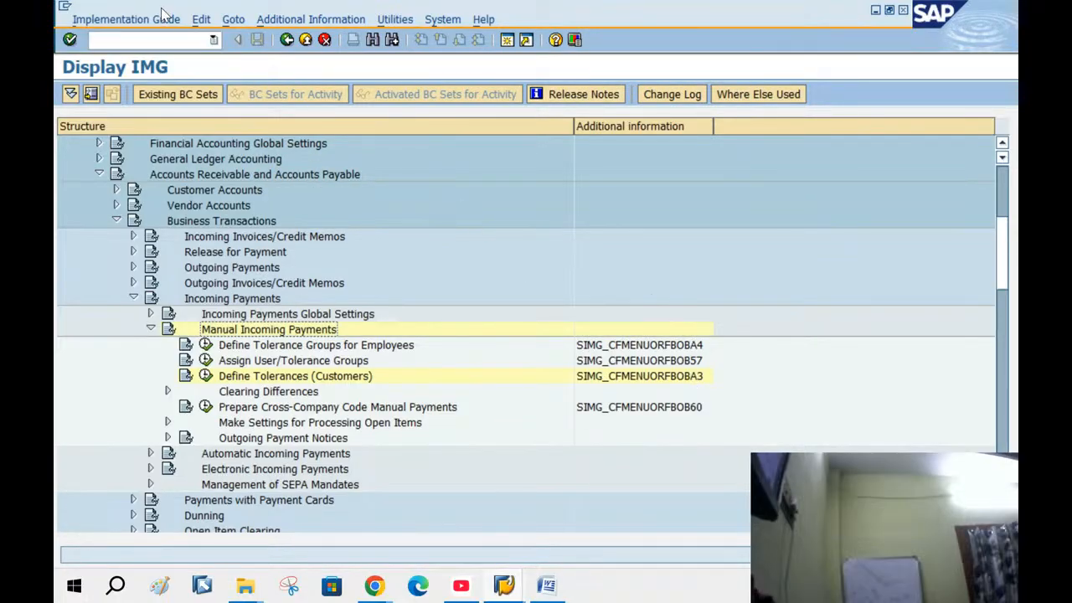
left_click(286, 42)
left_click(286, 42)
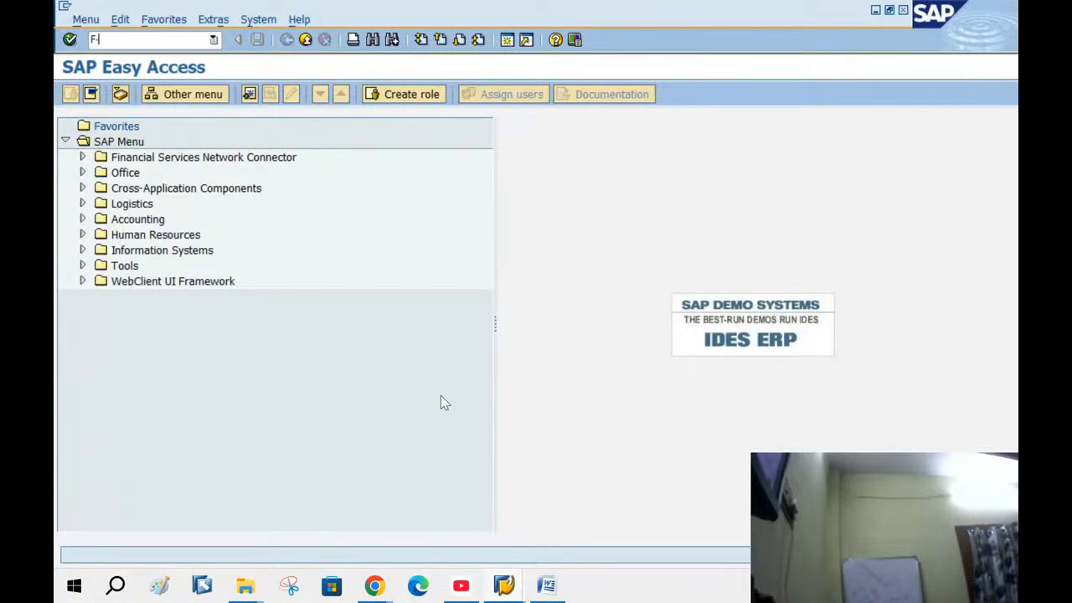
Start F-28 and set the document date to 11.09.2025 with period 3
key("Return")
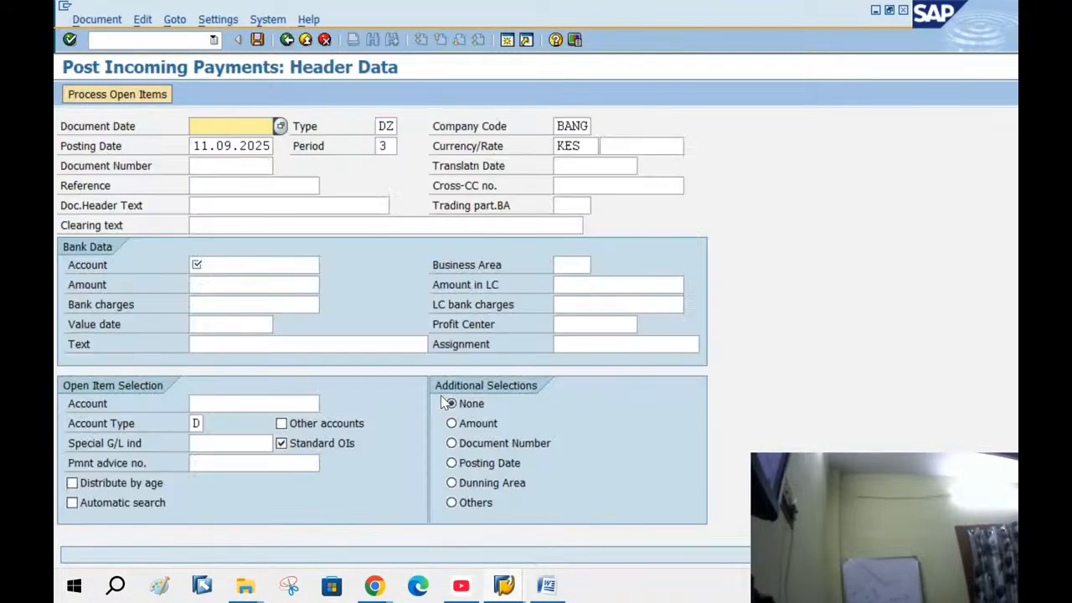
left_click(280, 125)
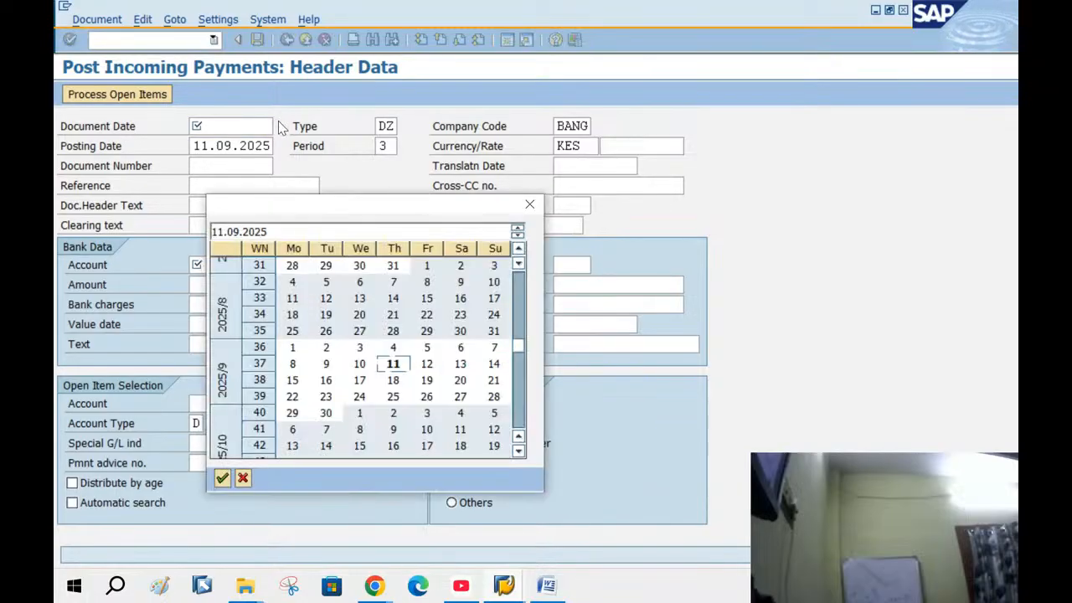
double_click(393, 363)
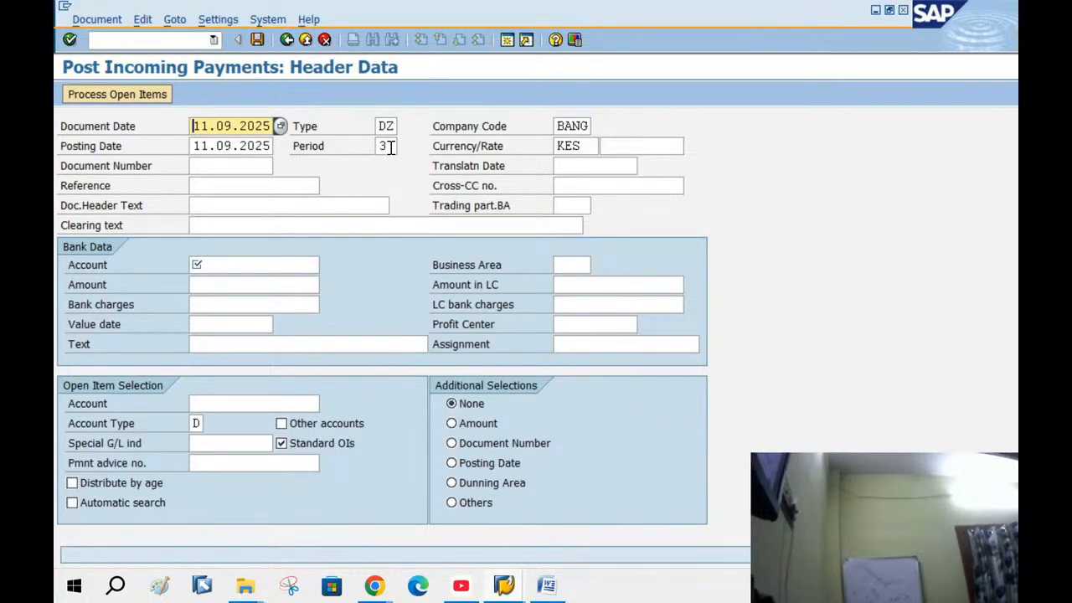
double_click(391, 146)
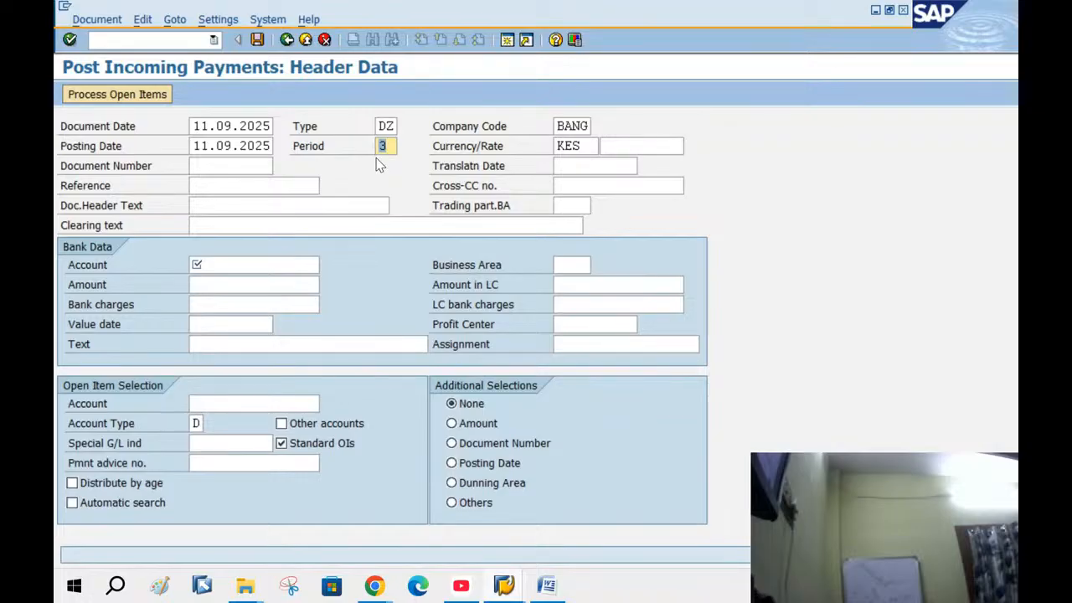
Enter bank account 100003 and amount 4720 in the payment header
left_click(216, 263)
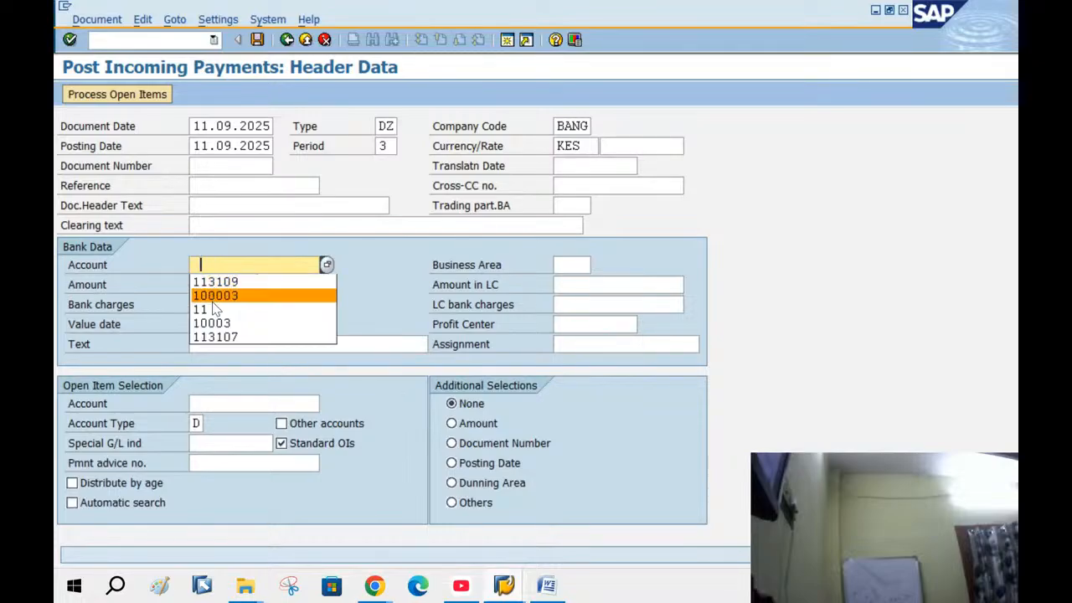
left_click(215, 299)
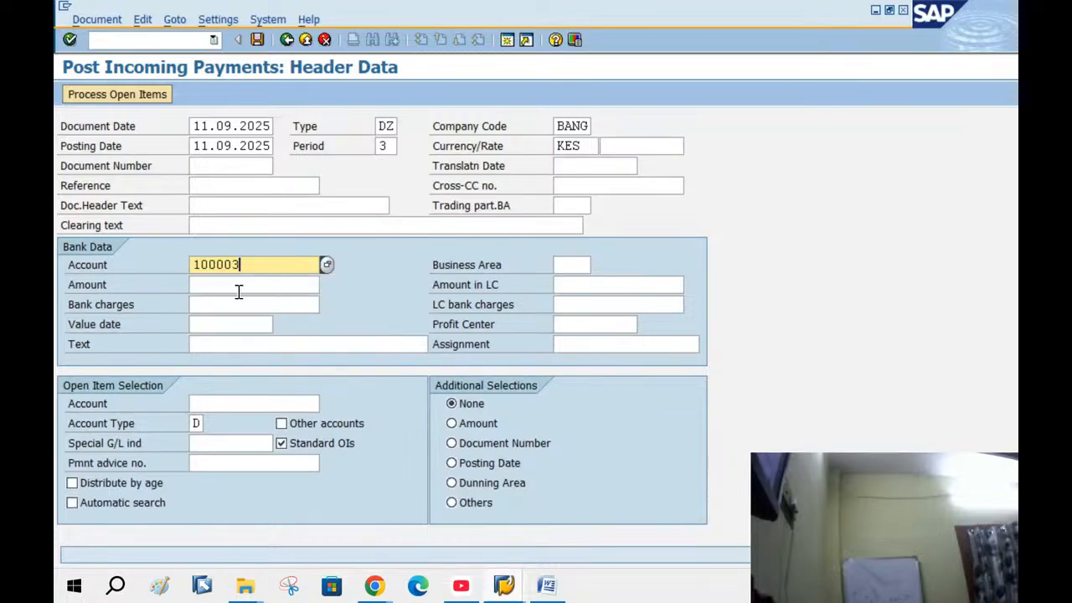
left_click(238, 284)
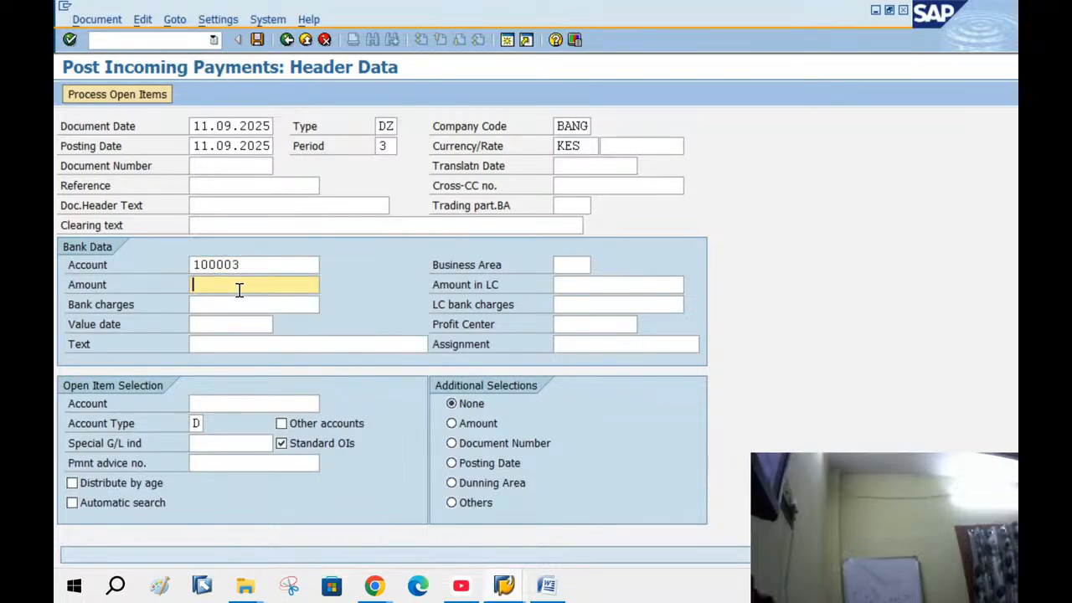
type("4720")
Check the value date calendar without choosing a date, then open a new SAP session
left_click(210, 329)
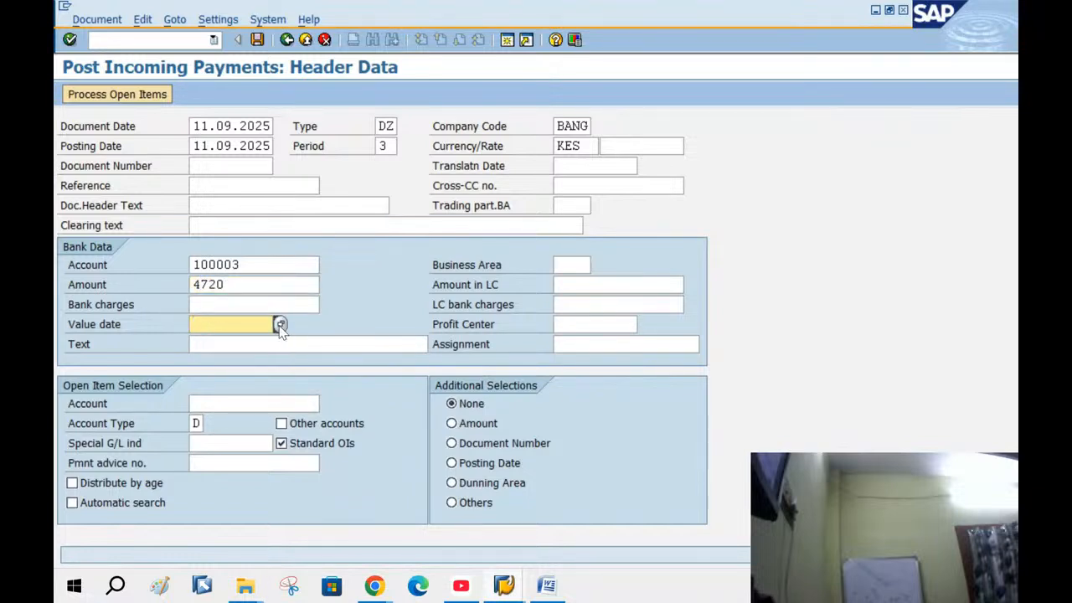
left_click(280, 329)
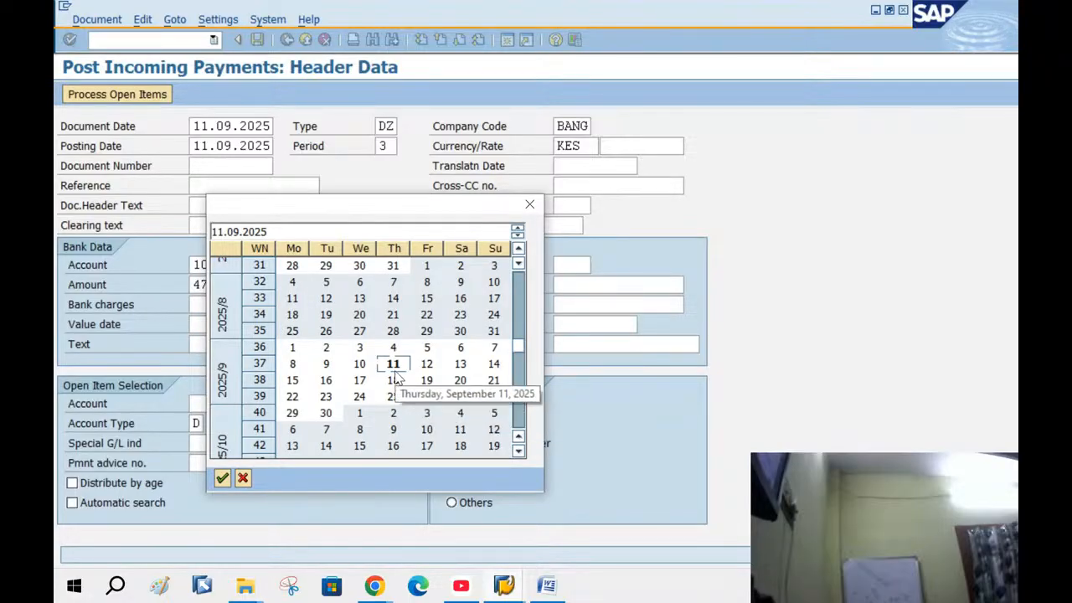
left_click(243, 477)
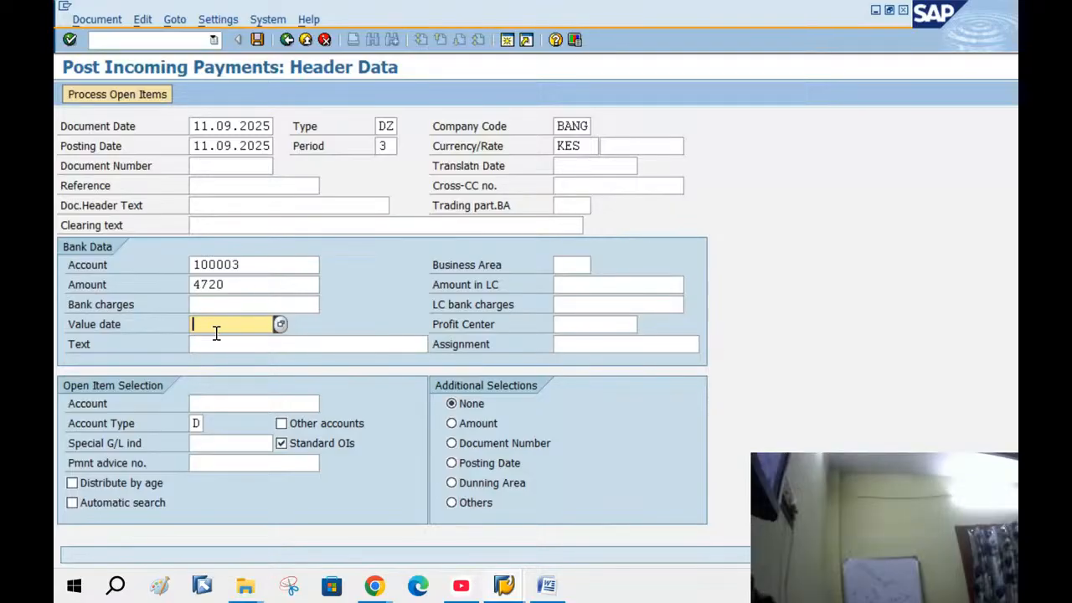
left_click(508, 39)
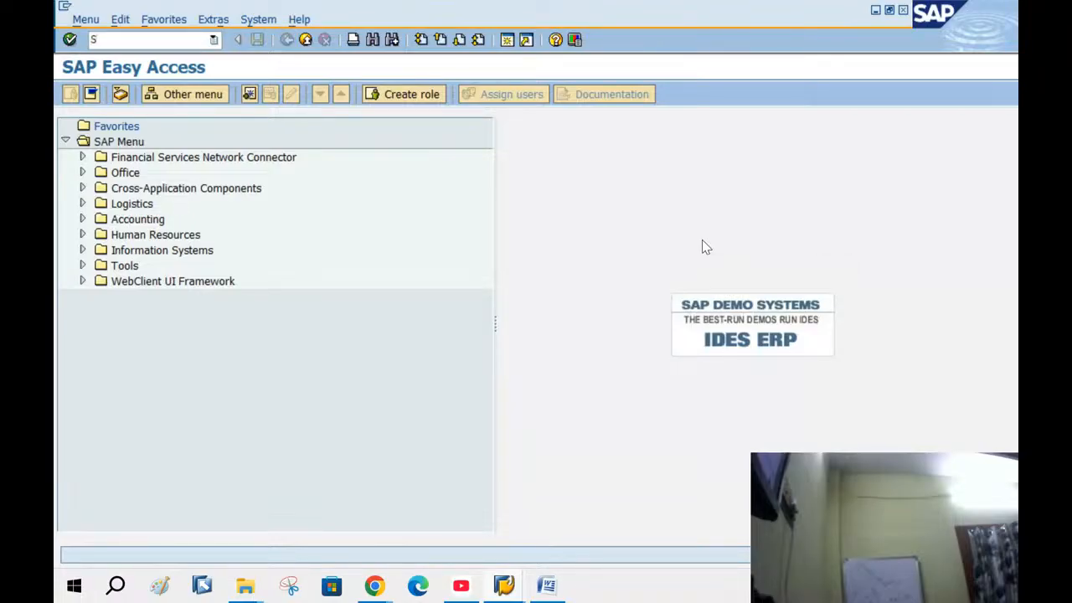
Run SPRO and execute Financial Accounting Global Settings > Company Code > Enter Global Parameters
type("PRO")
key("Return")
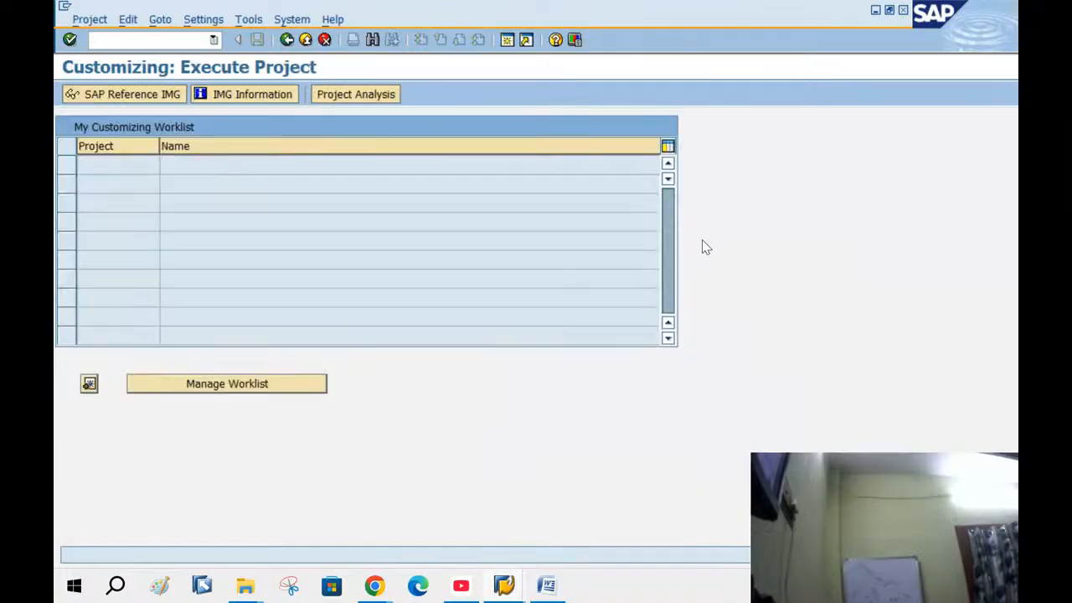
left_click(130, 93)
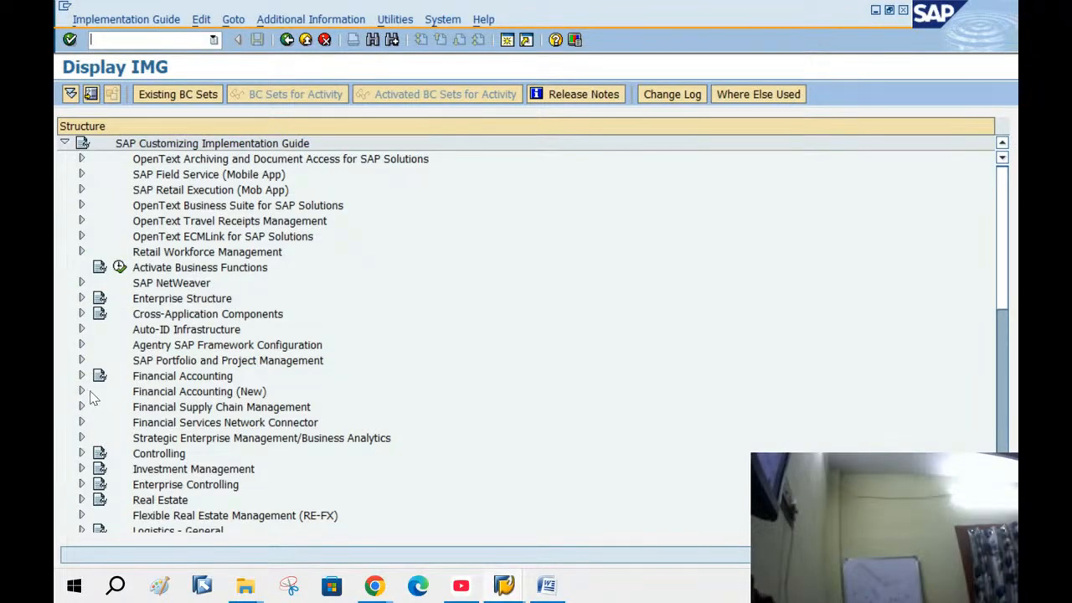
left_click(82, 376)
scroll(285, 300, "down", 2)
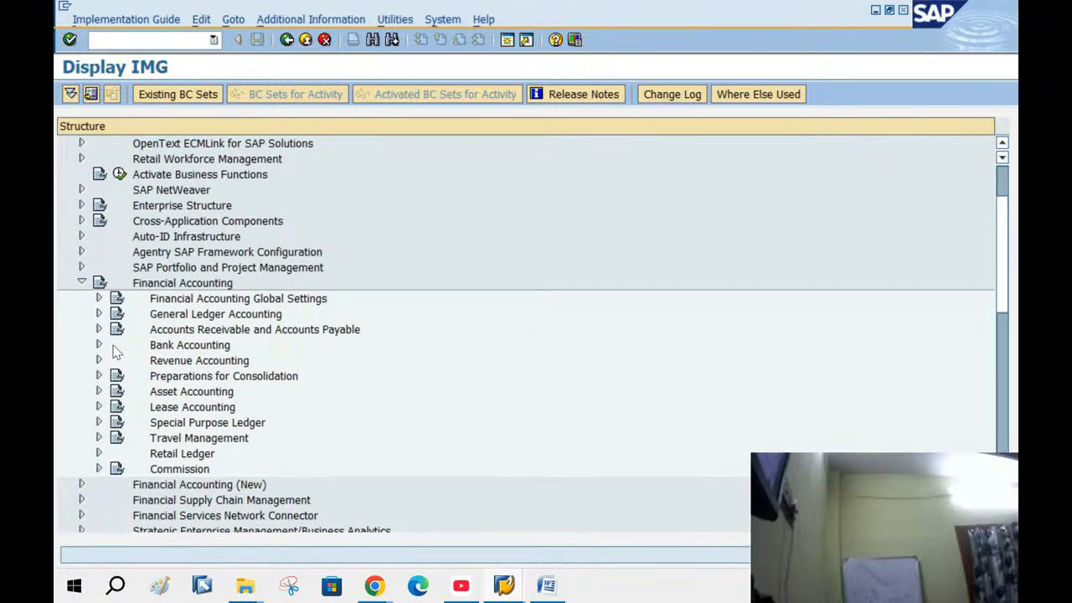
left_click(99, 300)
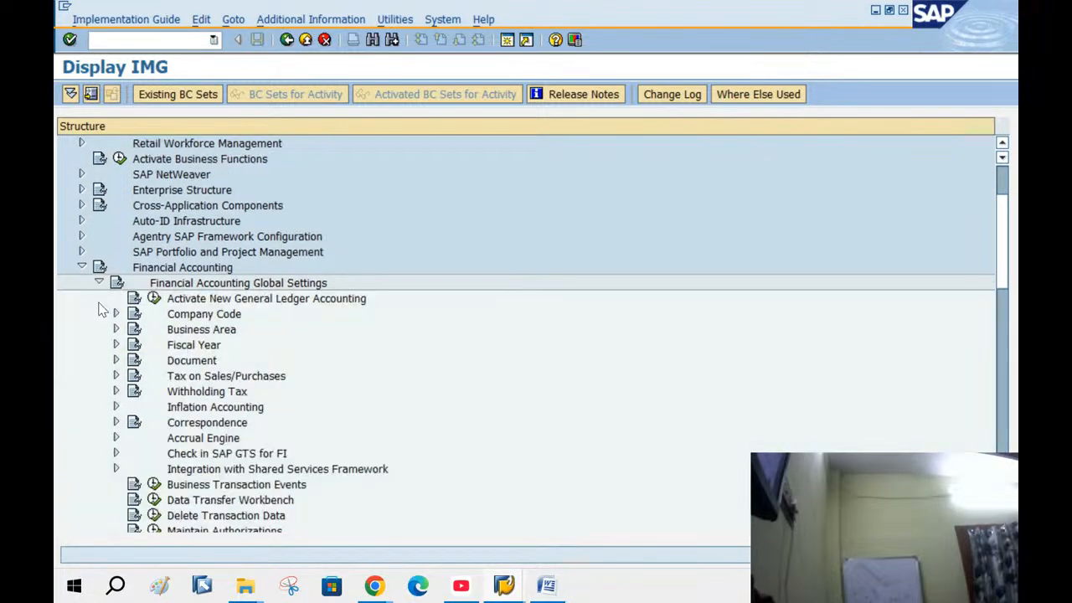
left_click(173, 317)
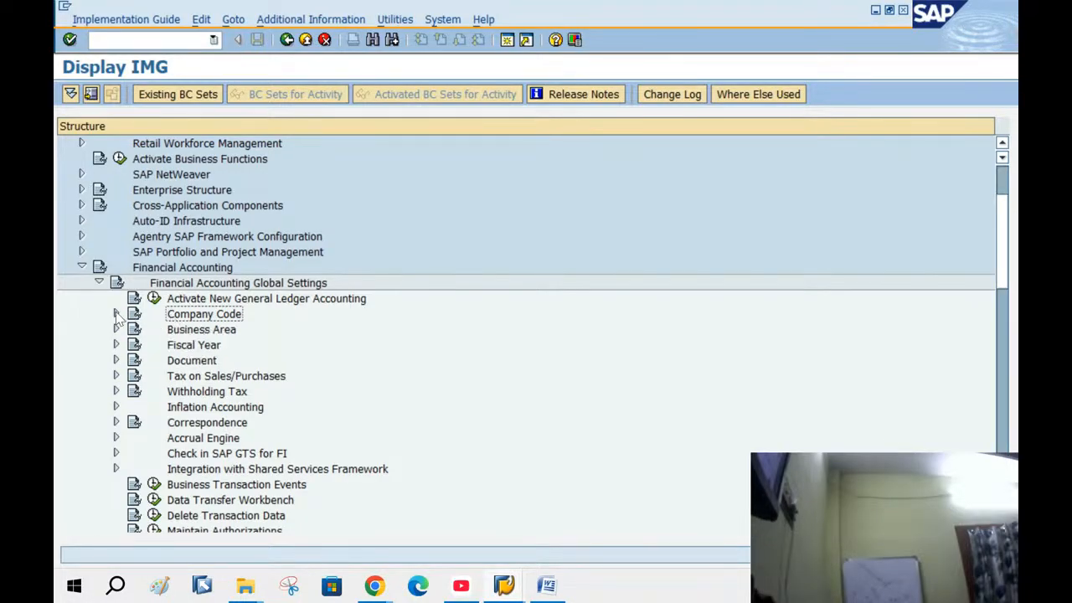
left_click(115, 314)
left_click(201, 331)
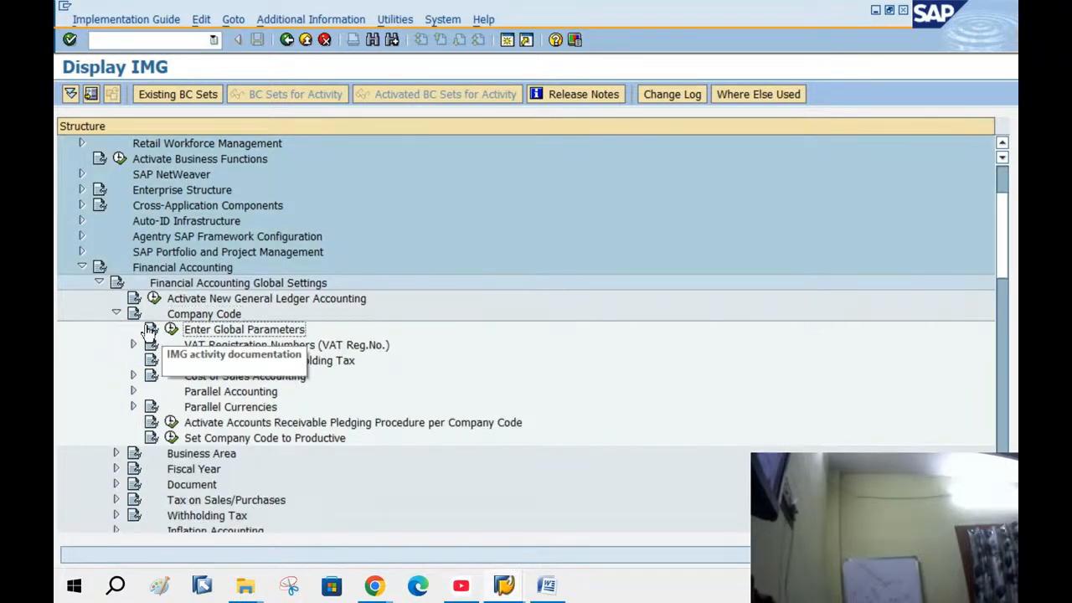
left_click(171, 331)
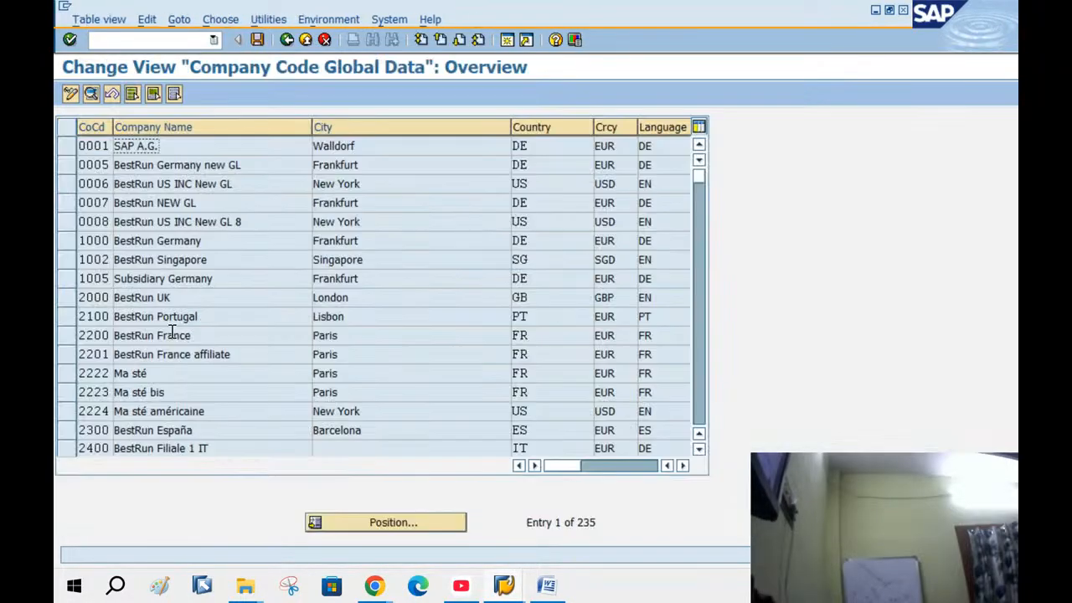
Open BANG's global data, tick Define default value date, save under the customizing request, and return to the IMG tree
left_click(359, 522)
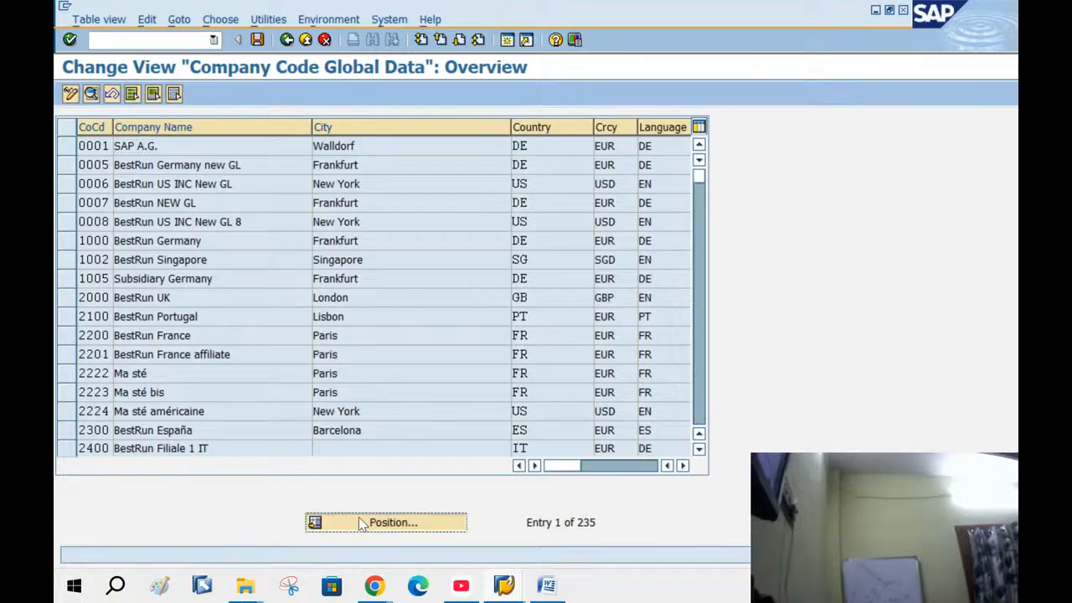
type("BANG")
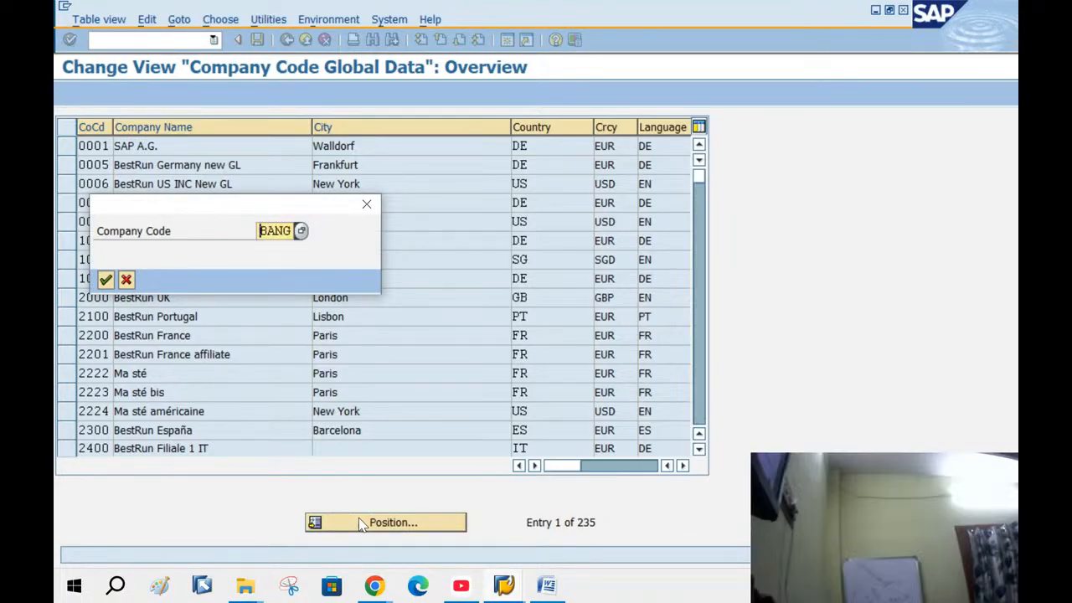
key("Return")
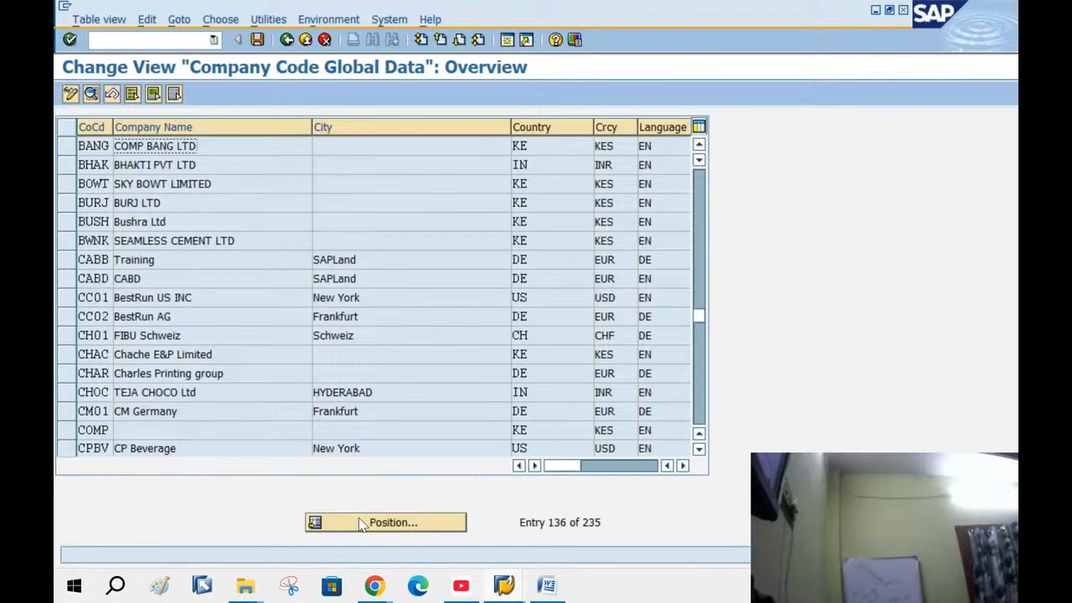
double_click(242, 149)
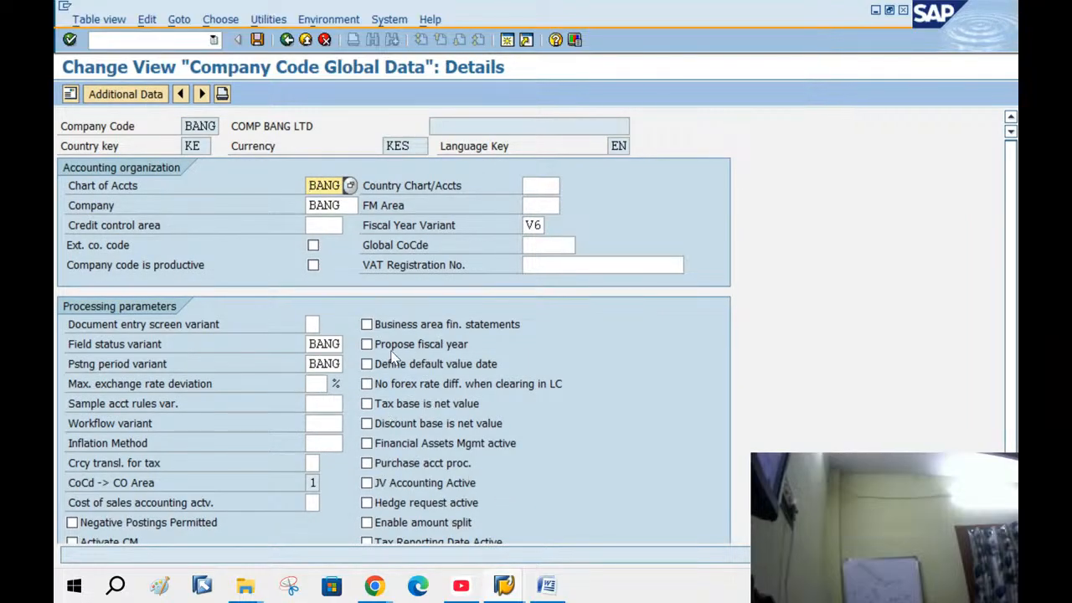
left_click(367, 365)
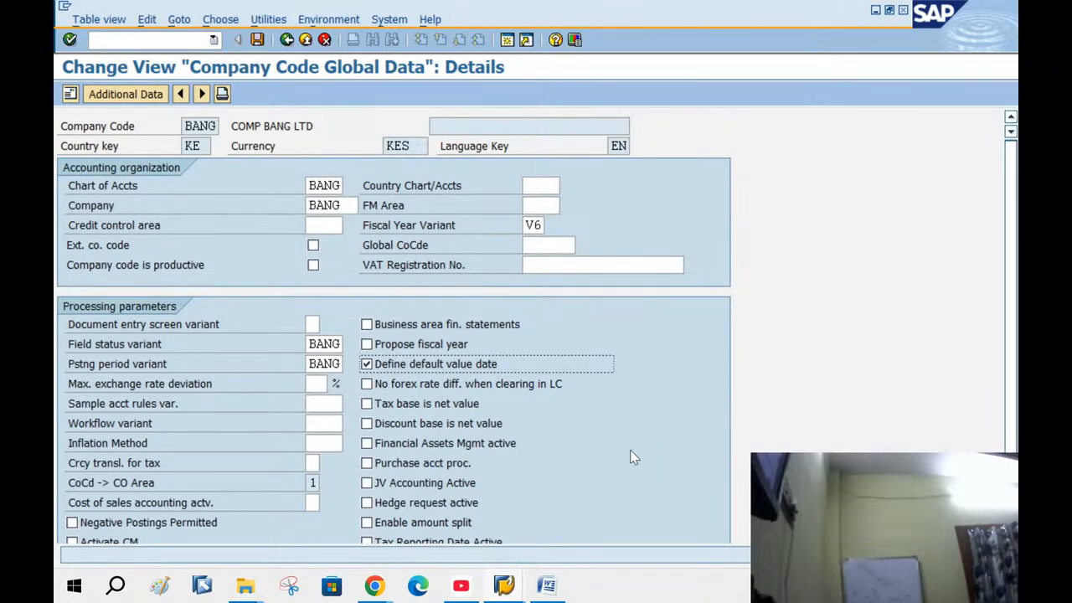
left_click(257, 40)
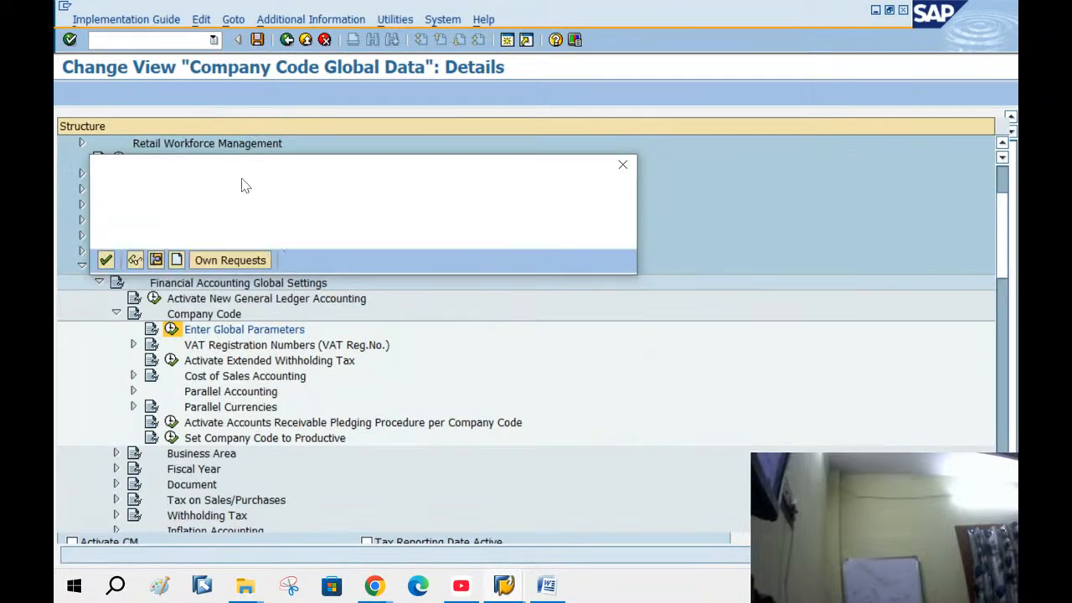
left_click(105, 261)
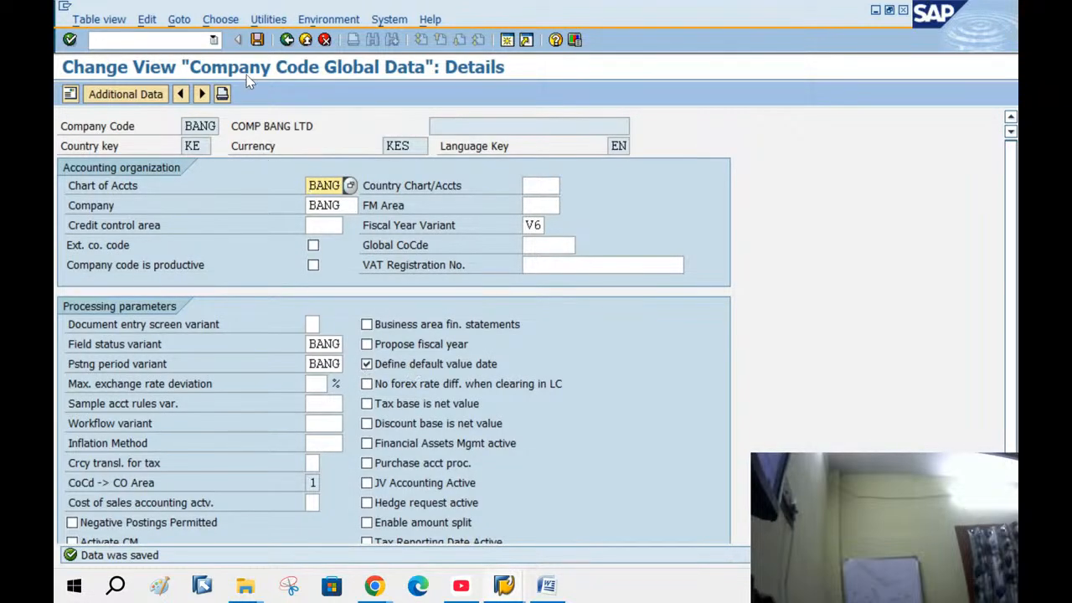
left_click(287, 41)
left_click(286, 40)
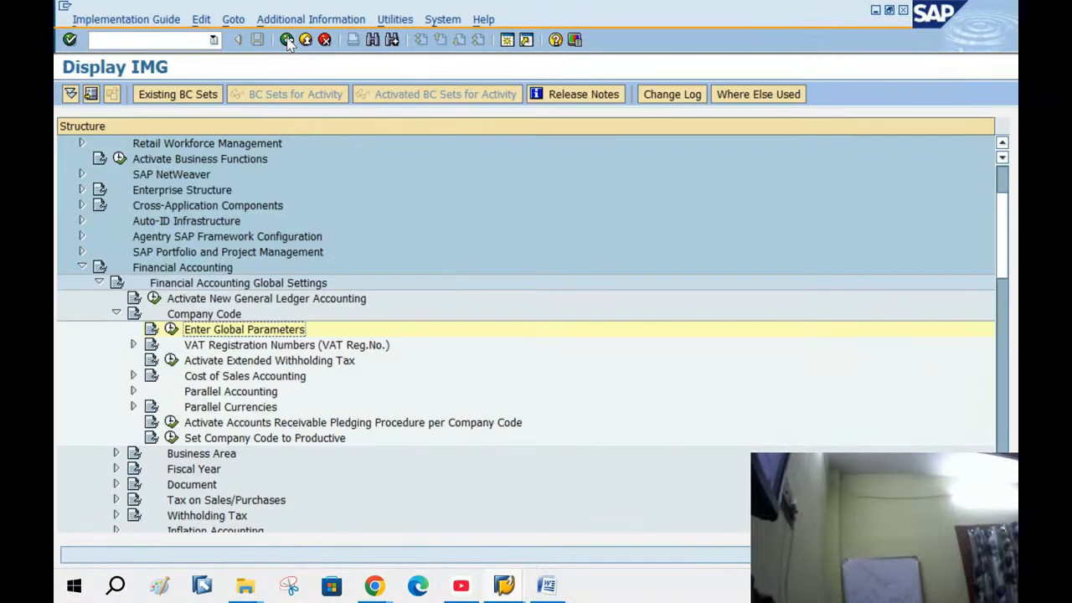
Reopen BANG's Company Code Global Data details to check them, then back out to the customizing project overview
left_click(154, 268)
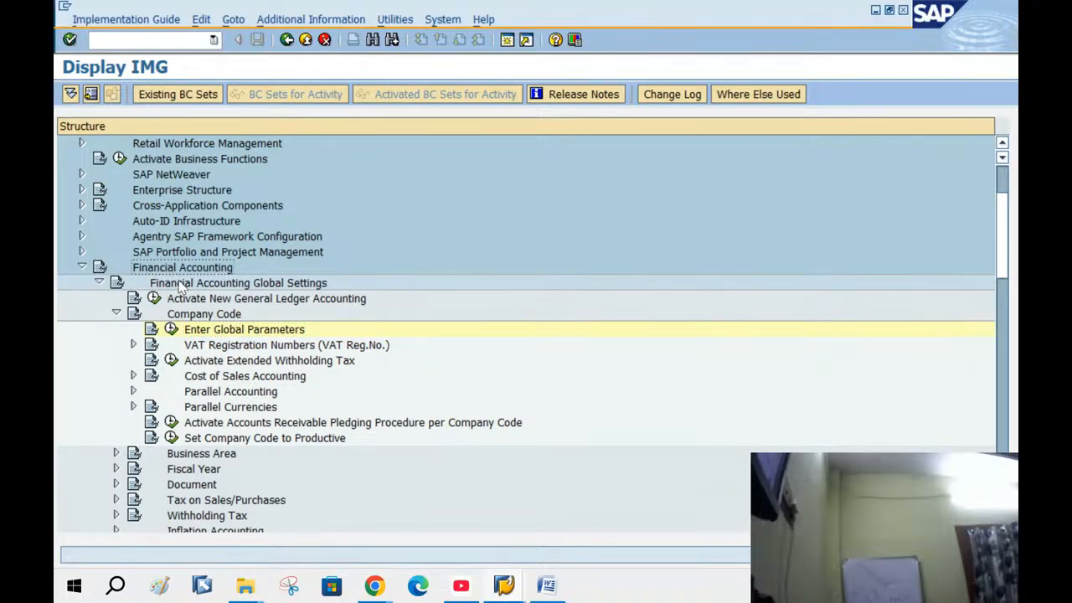
left_click(183, 285)
left_click(181, 315)
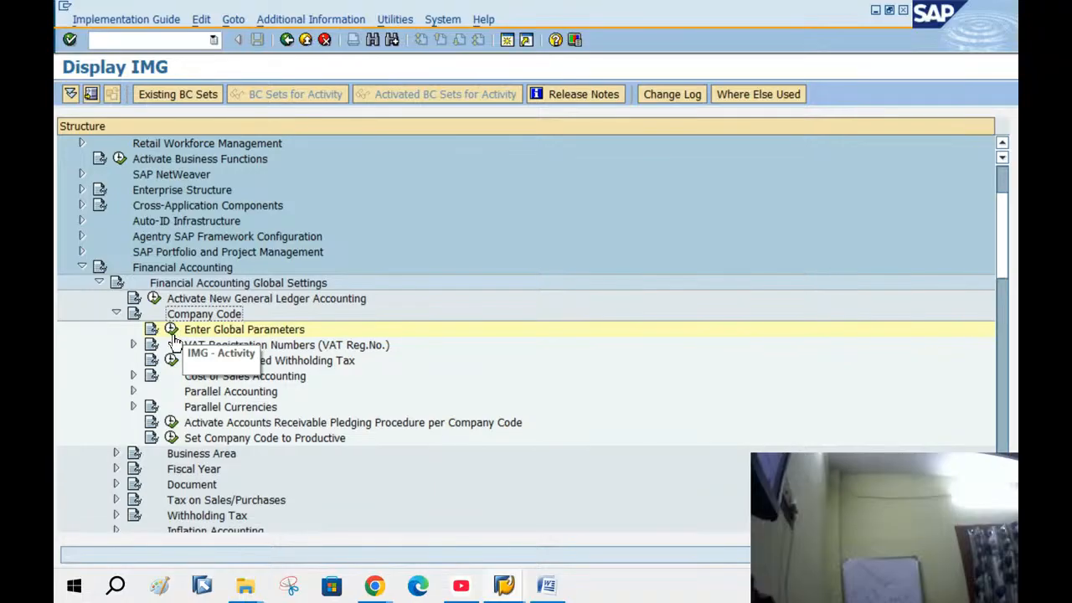
left_click(172, 331)
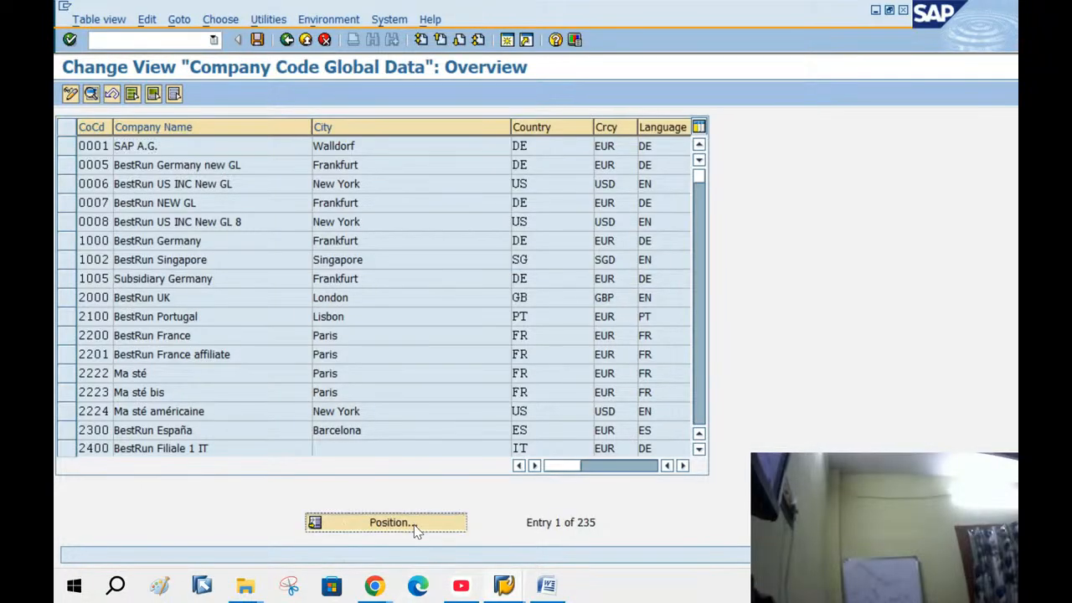
left_click(415, 522)
type("BA")
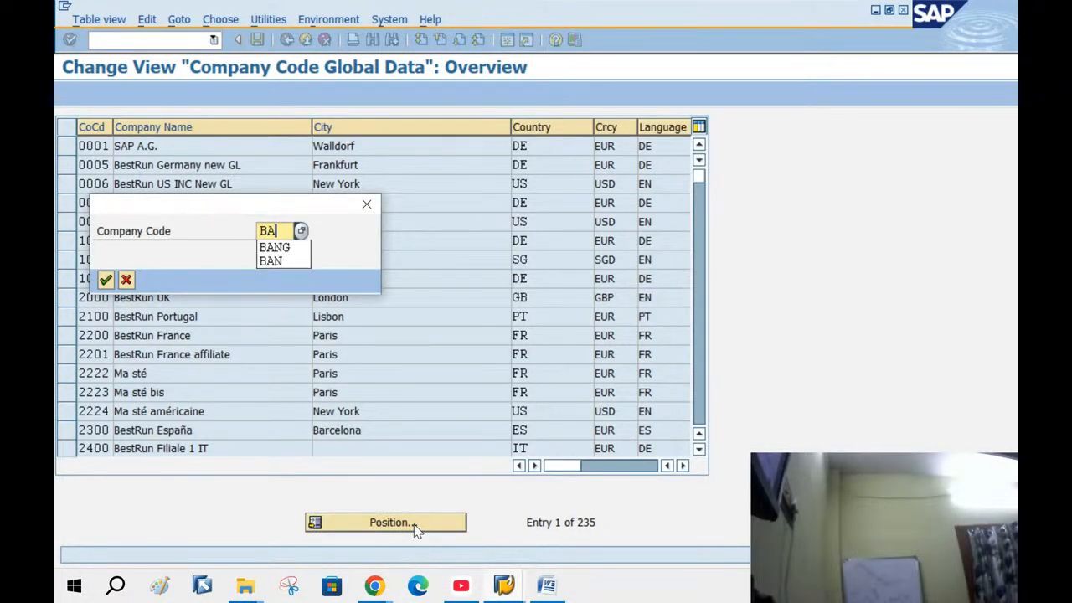
type("NG")
key("Return")
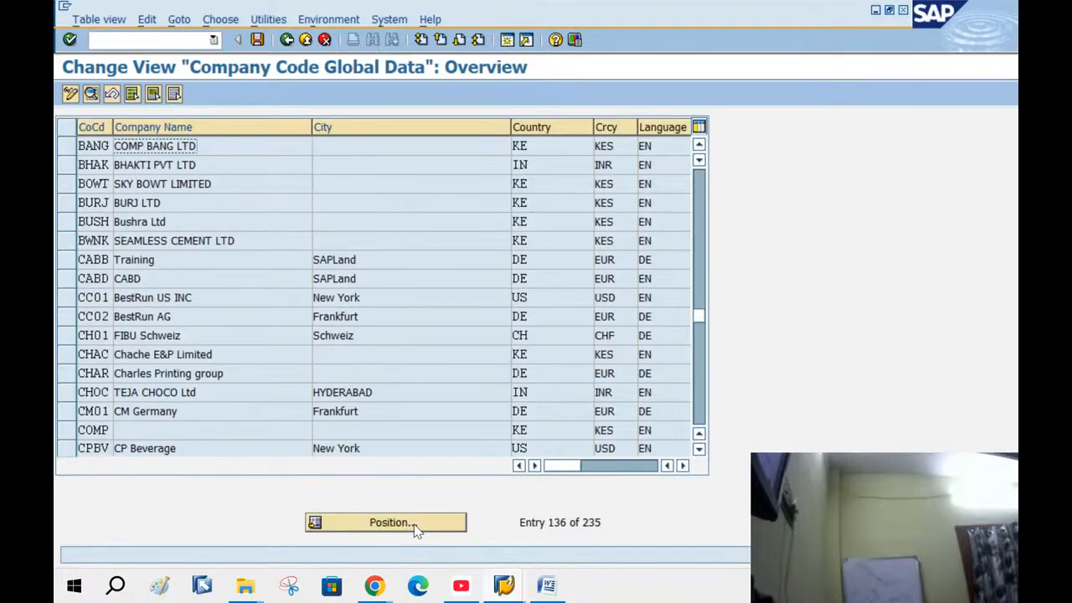
double_click(170, 147)
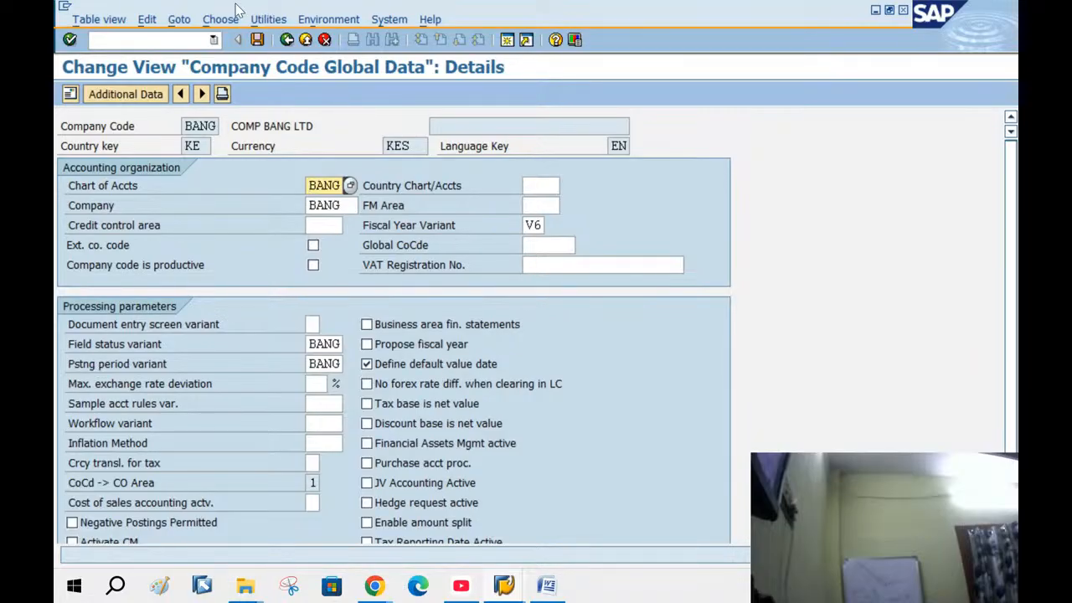
left_click(287, 40)
left_click(286, 40)
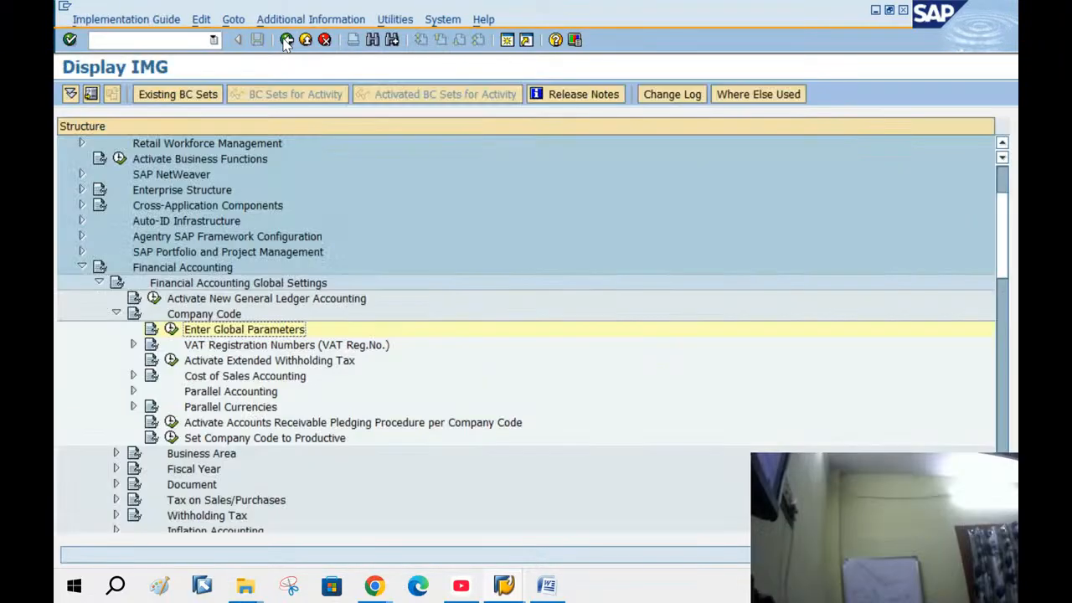
left_click(286, 41)
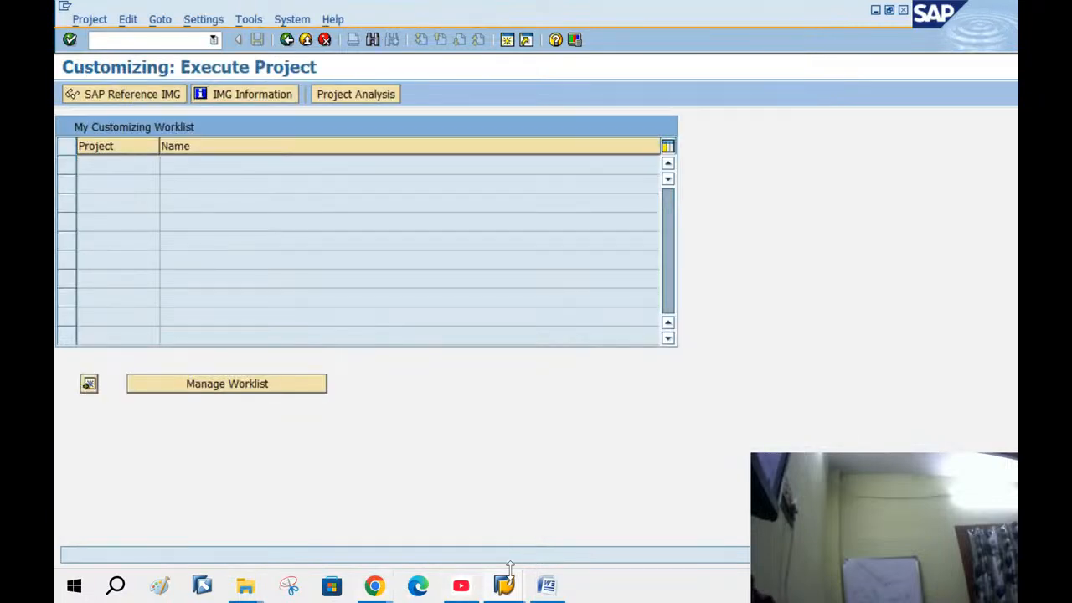
Switch to the payments window and restart transaction F-28 via /N
mouse_move(507, 578)
left_click(490, 511)
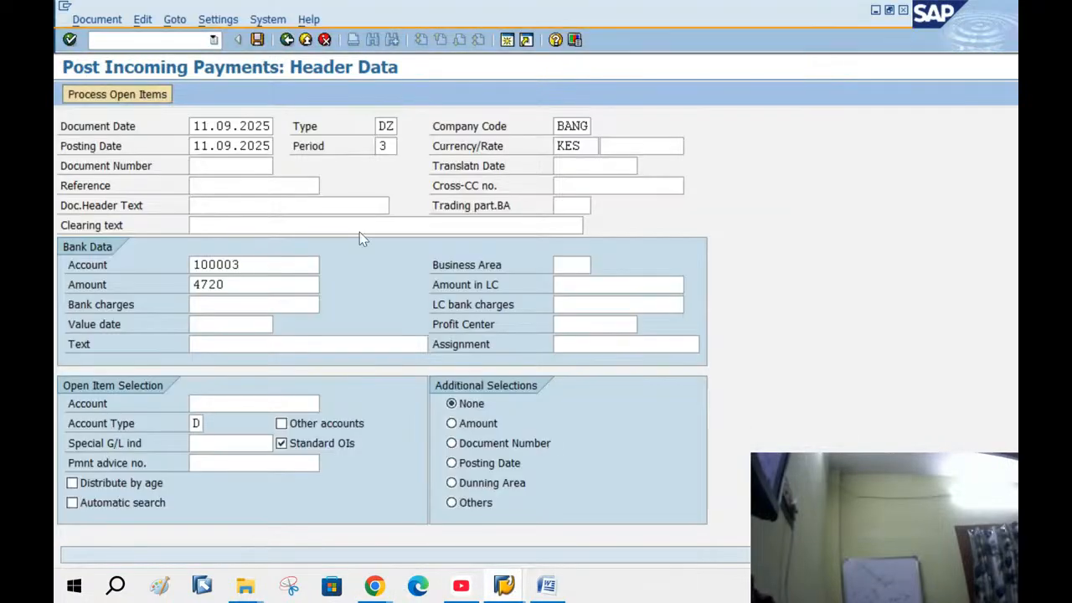
left_click(168, 38)
type("/N")
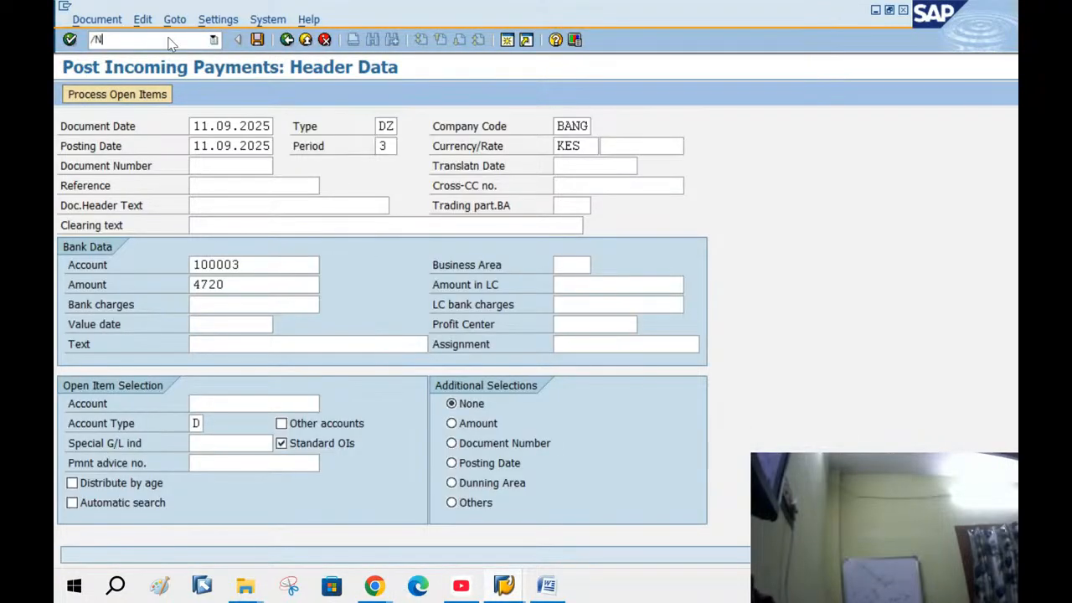
key("Return")
type("F-28")
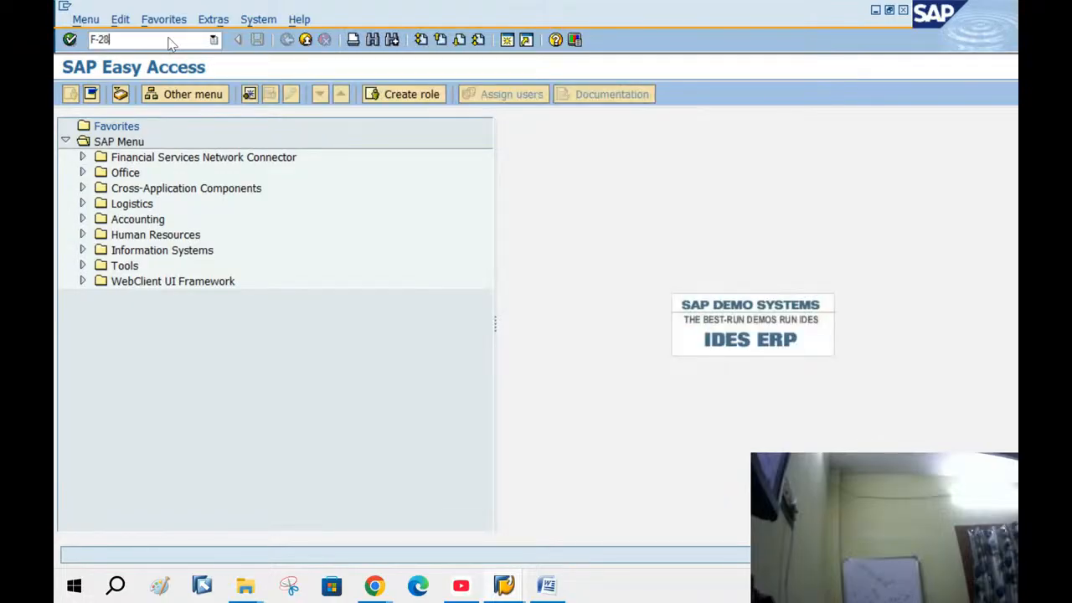
key("Return")
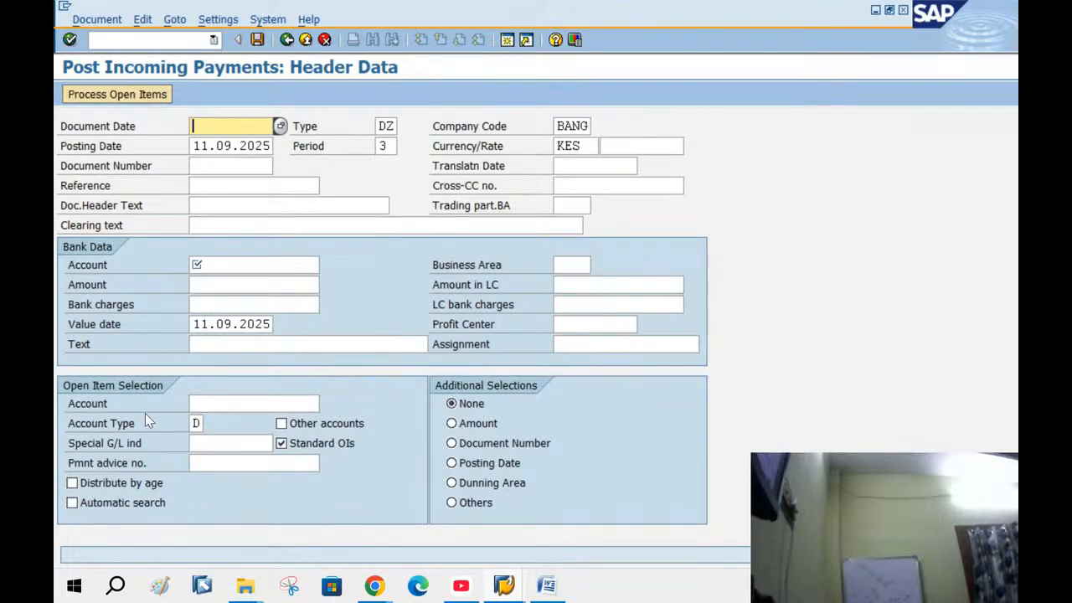
Set document date 11.09.2025, bank account 100003 and amount 4720
left_click_drag(201, 324, 279, 339)
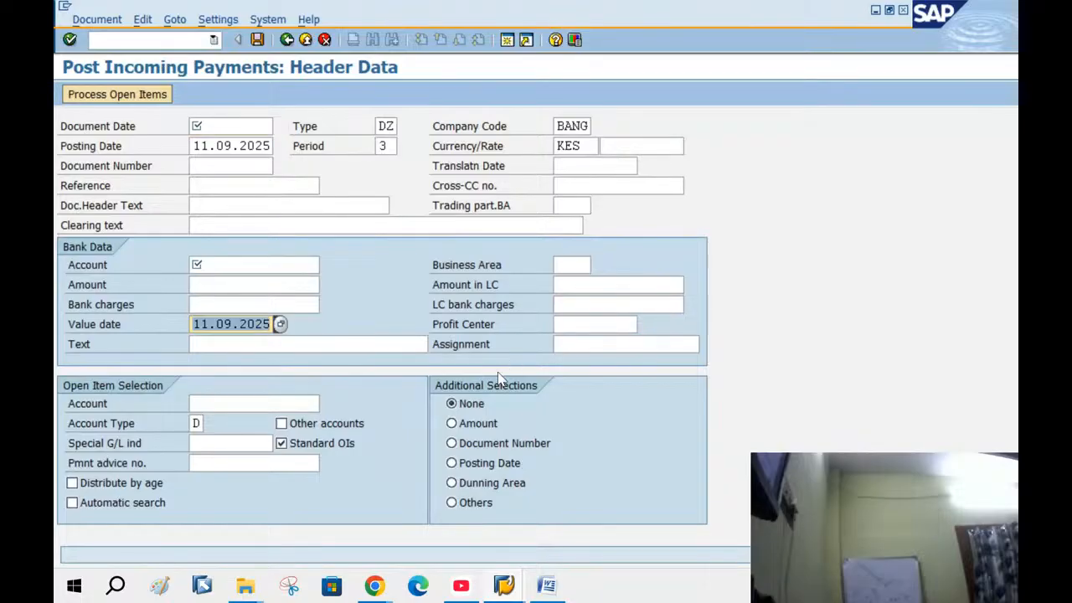
left_click(263, 128)
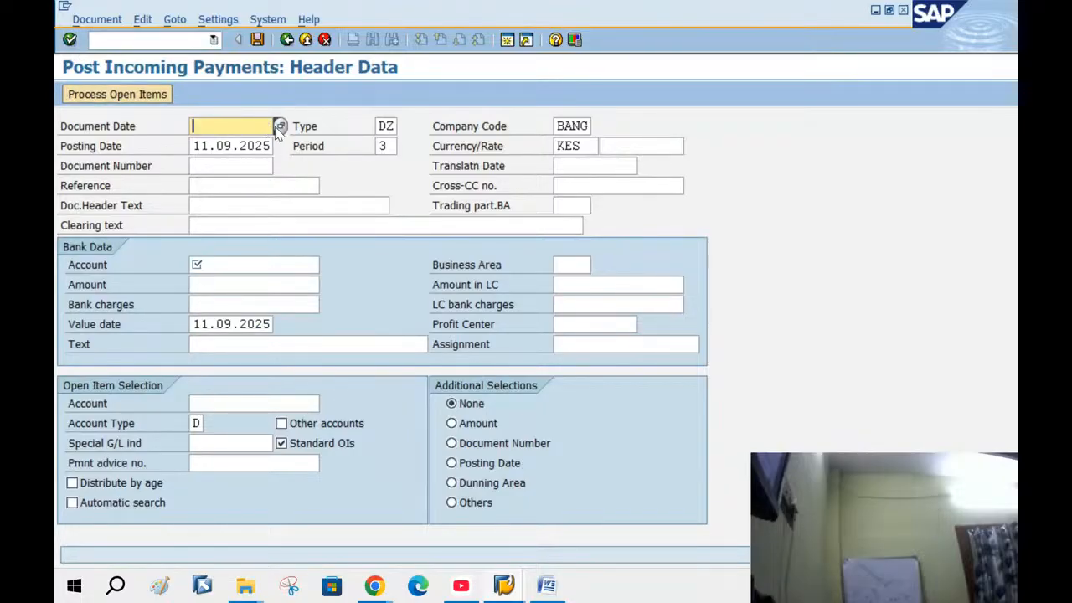
left_click(280, 127)
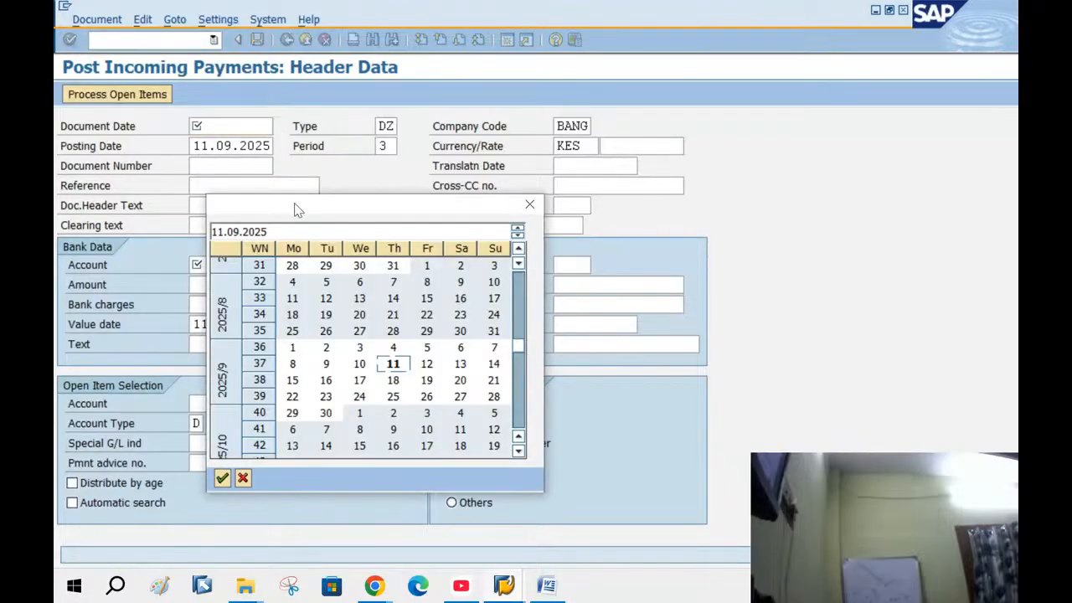
double_click(390, 371)
left_click(212, 265)
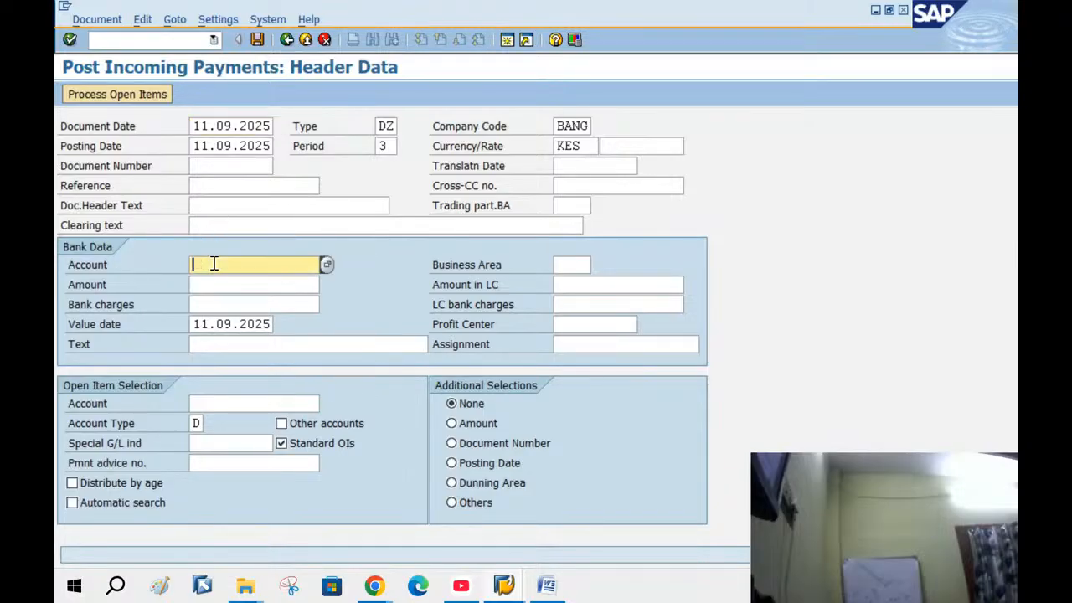
left_click(213, 282)
left_click(215, 285)
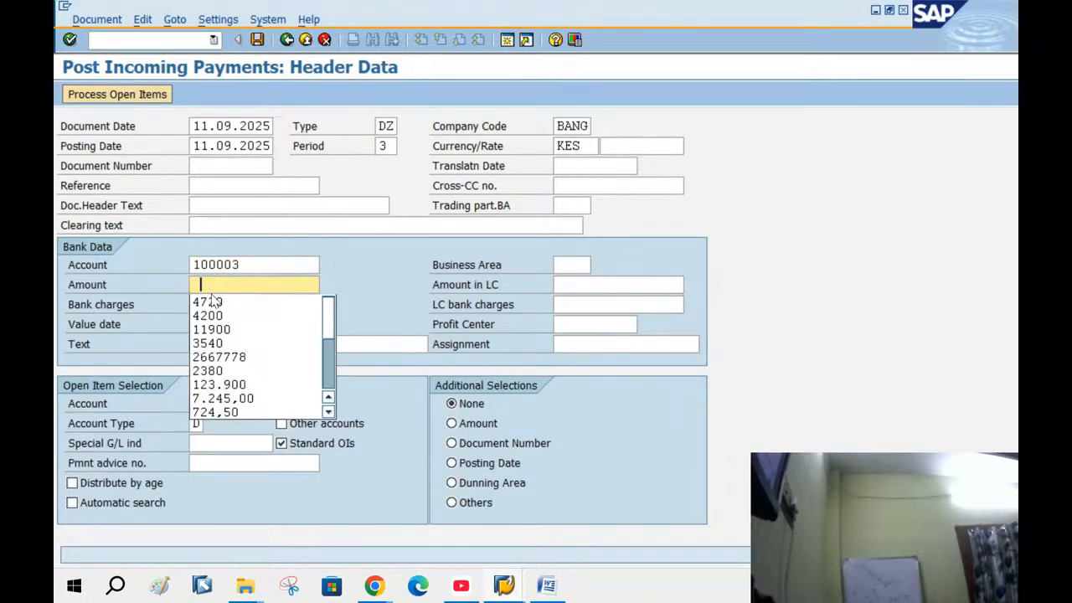
left_click(209, 299)
Reuse the PAYMENT FROM text with customer number 560, enter customer 100560, and submit the header
left_click(210, 345)
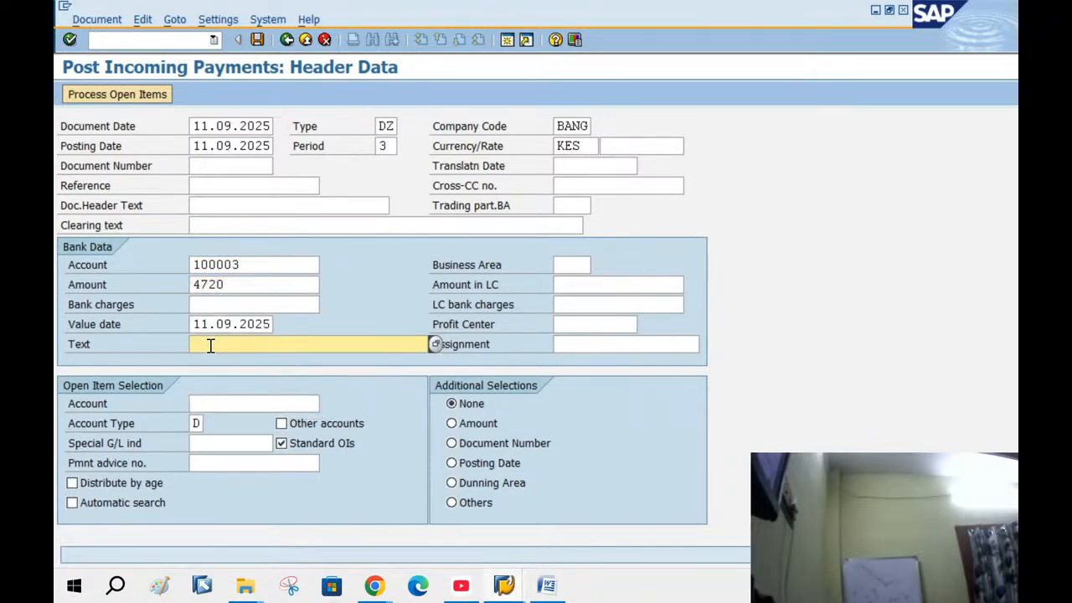
left_click(210, 345)
left_click(218, 362)
key("BackSpace")
key("BackSpace")
key("BackSpace")
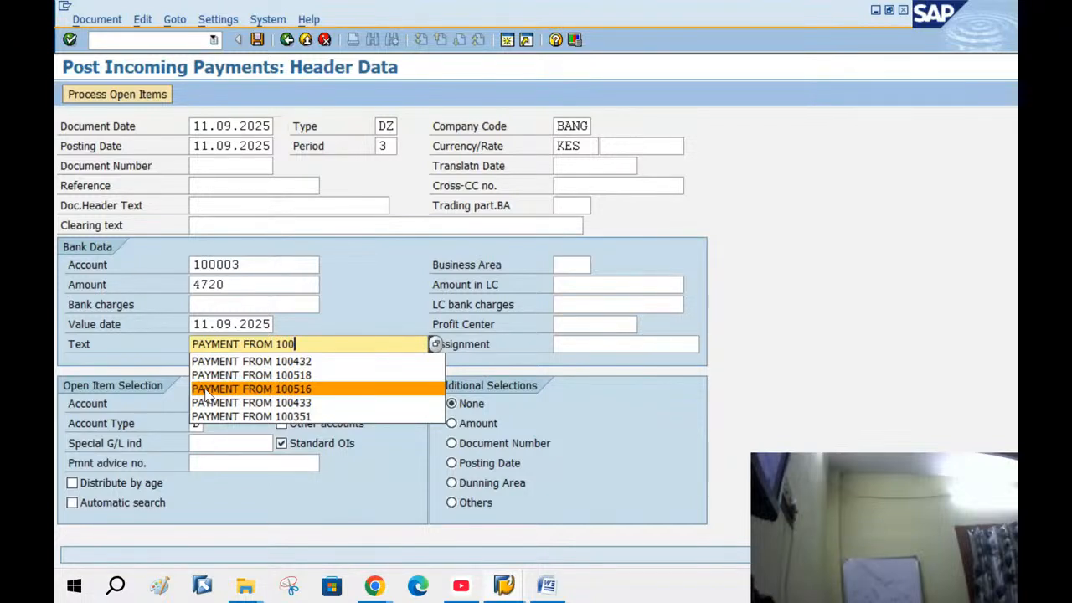
type("56")
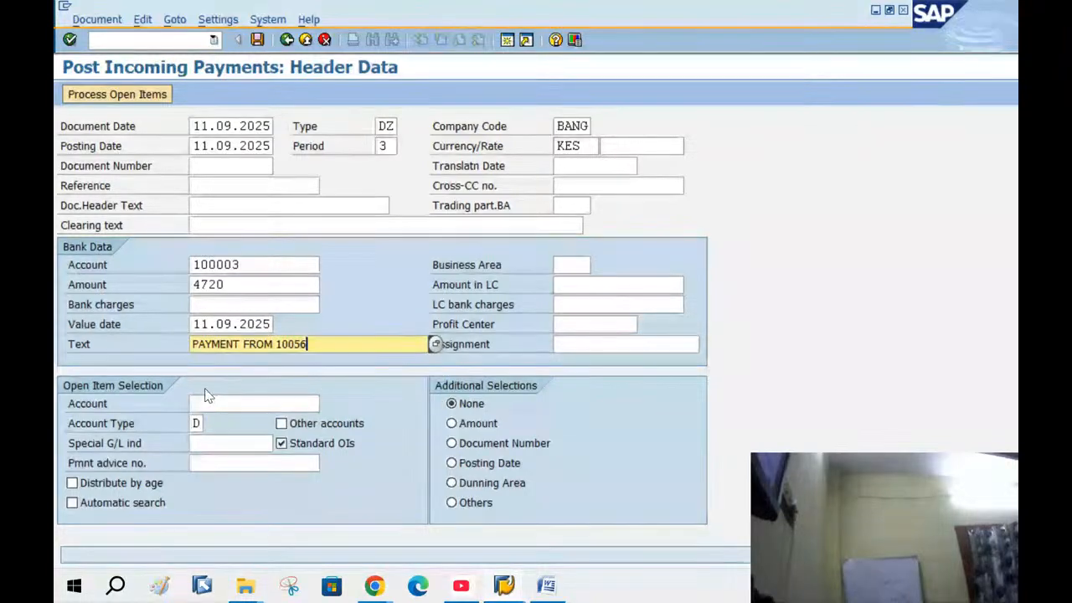
type("0")
left_click(209, 399)
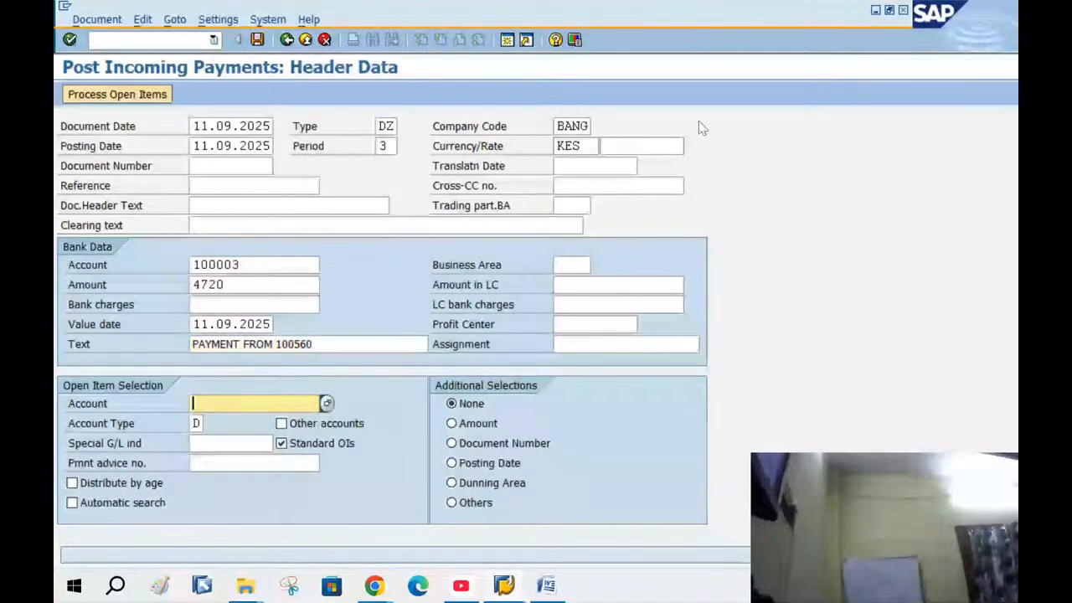
type("100")
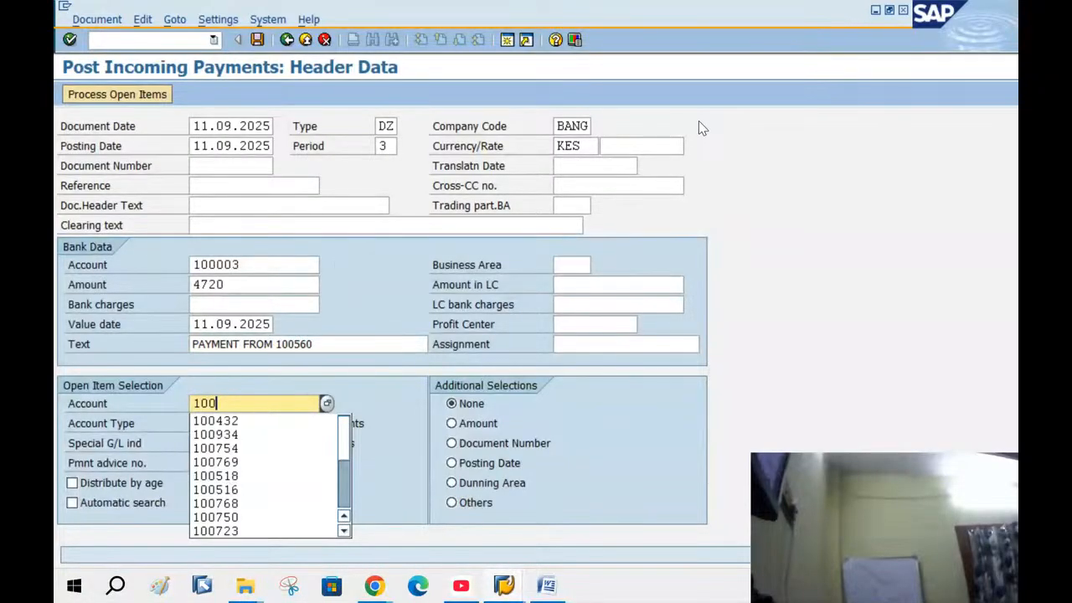
type("560")
key("Return")
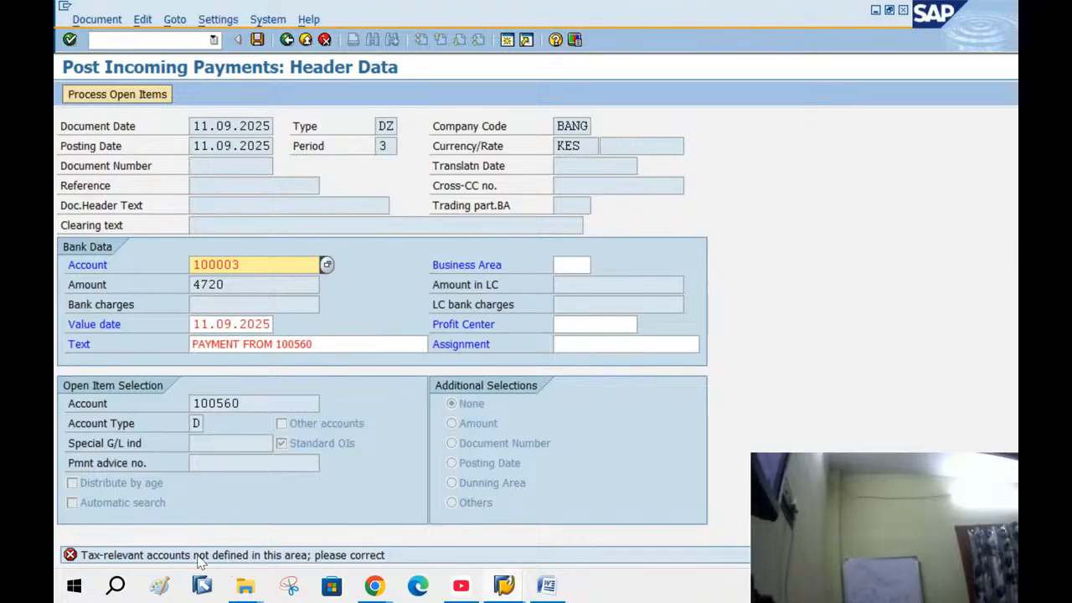
Read the F5536 explanation that tax-relevant accounts are not defined
double_click(201, 556)
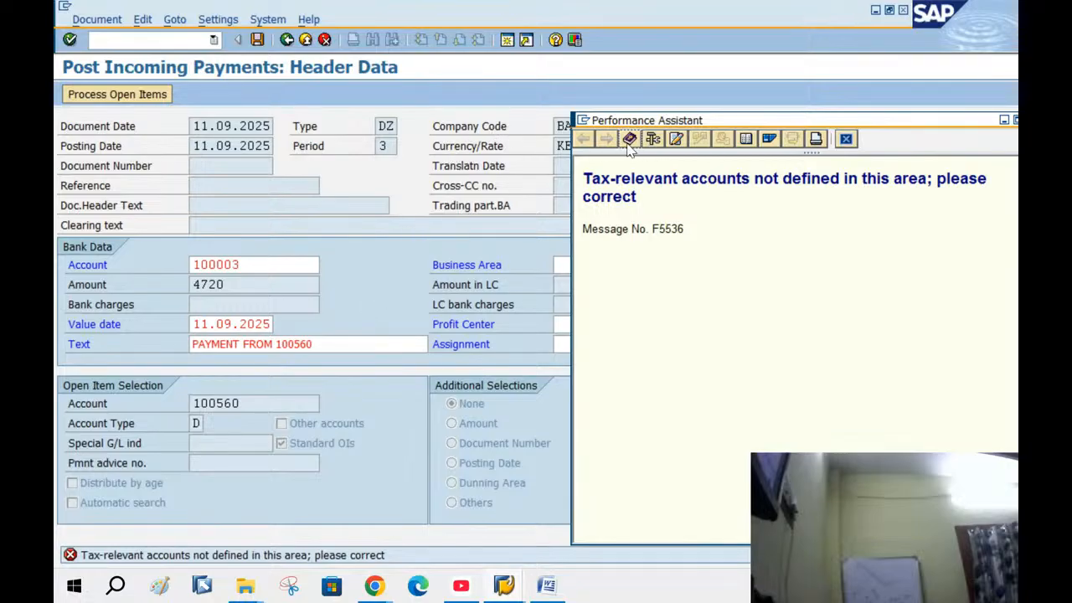
left_click(846, 140)
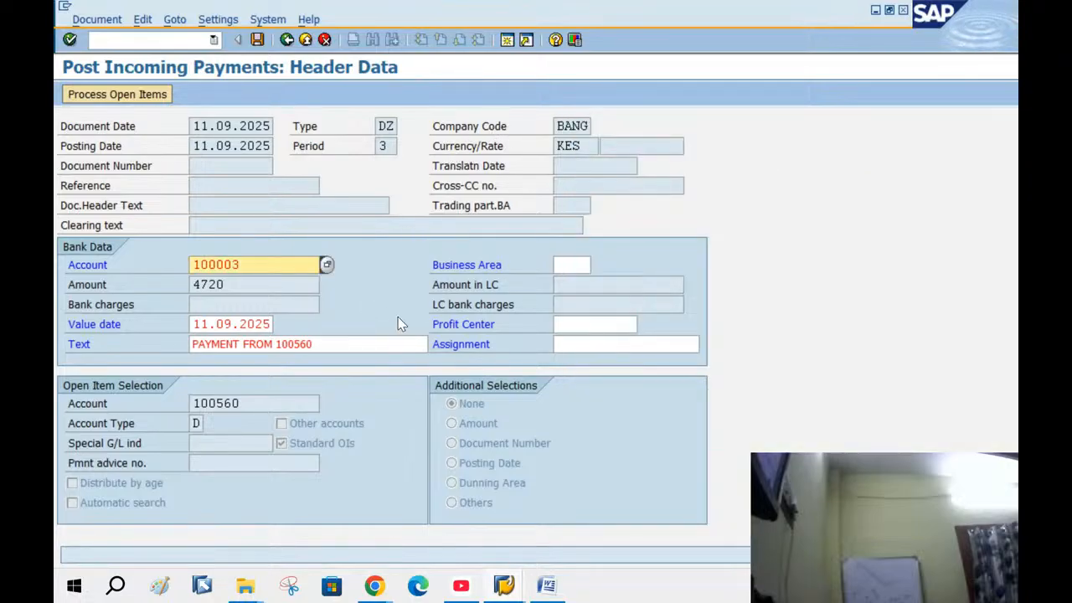
left_click(504, 585)
In FS00, blank the Control Data tax category of G/L account 100003, save, and return to F-28
left_click(664, 537)
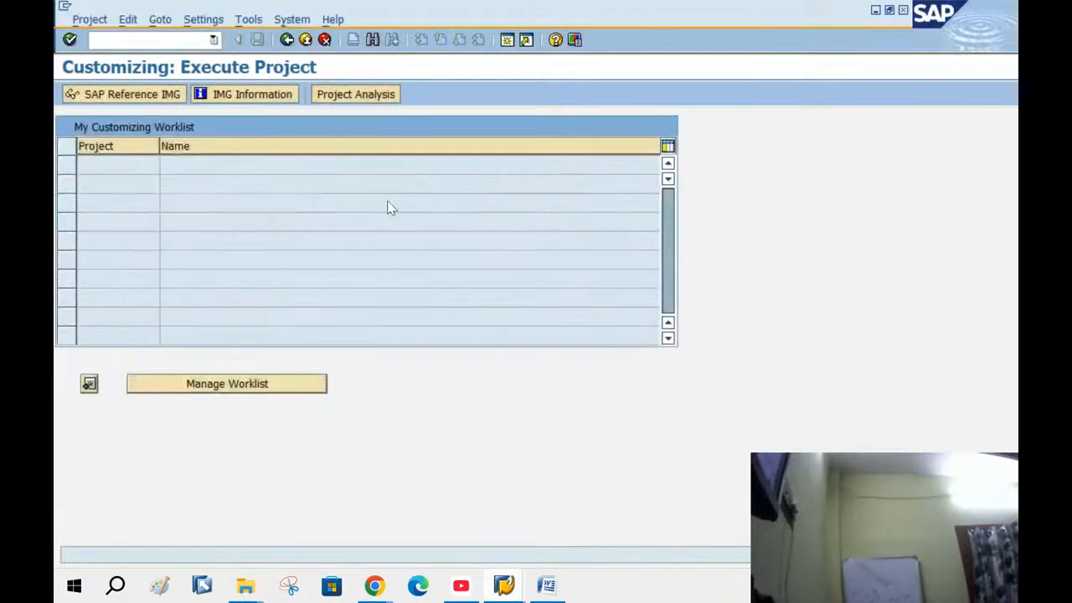
left_click(306, 39)
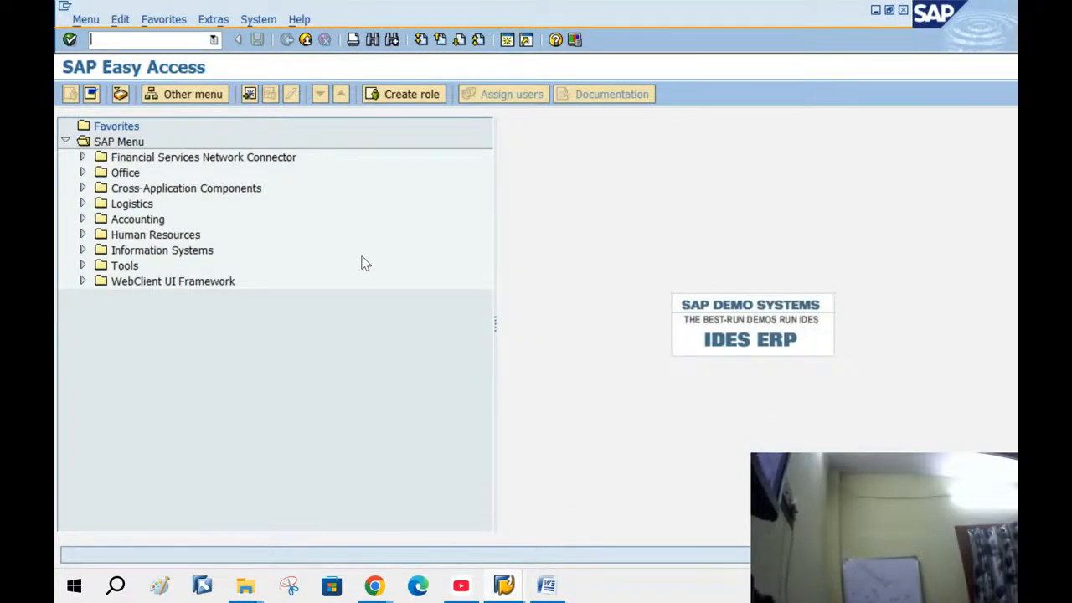
type("FS00")
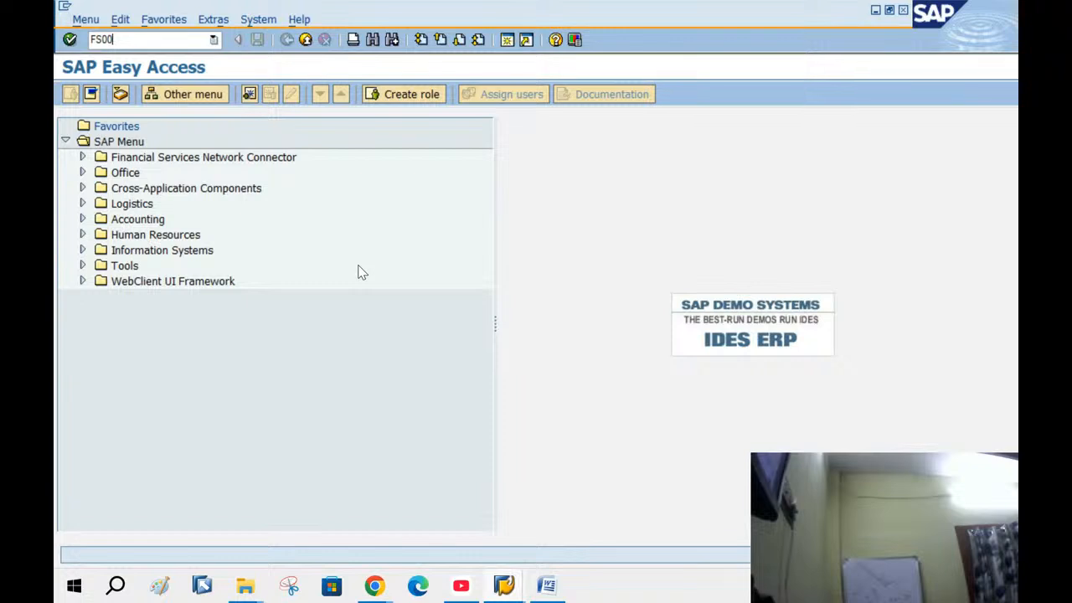
key("Return")
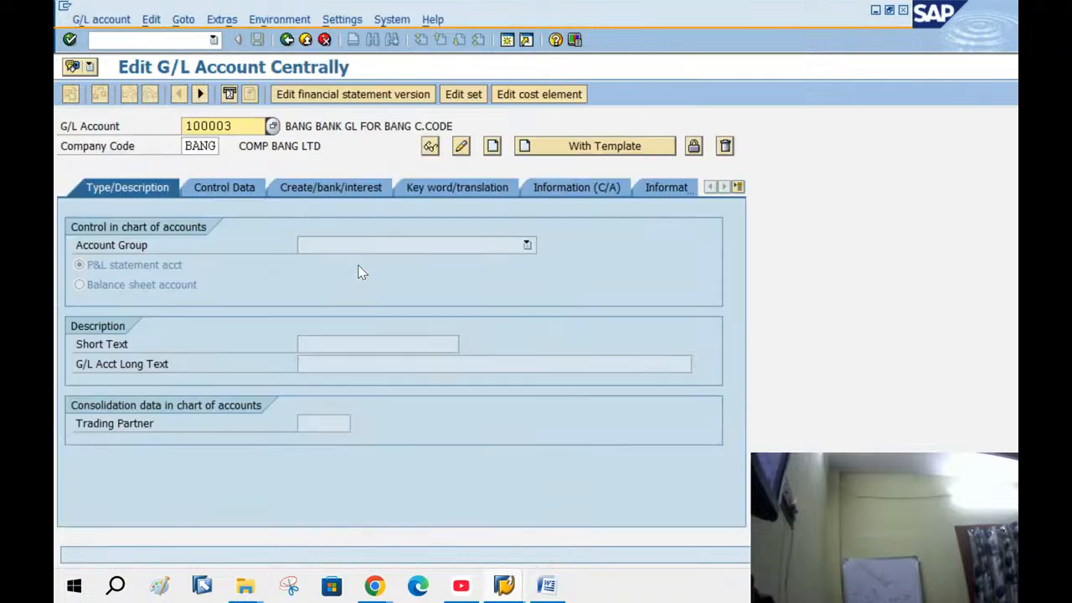
left_click(246, 189)
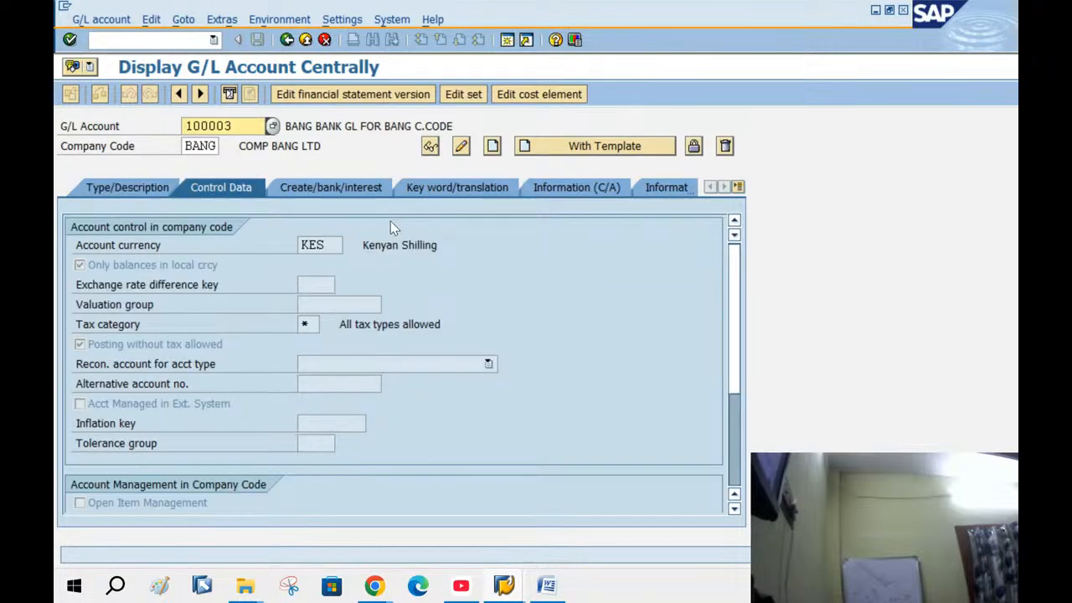
left_click(461, 145)
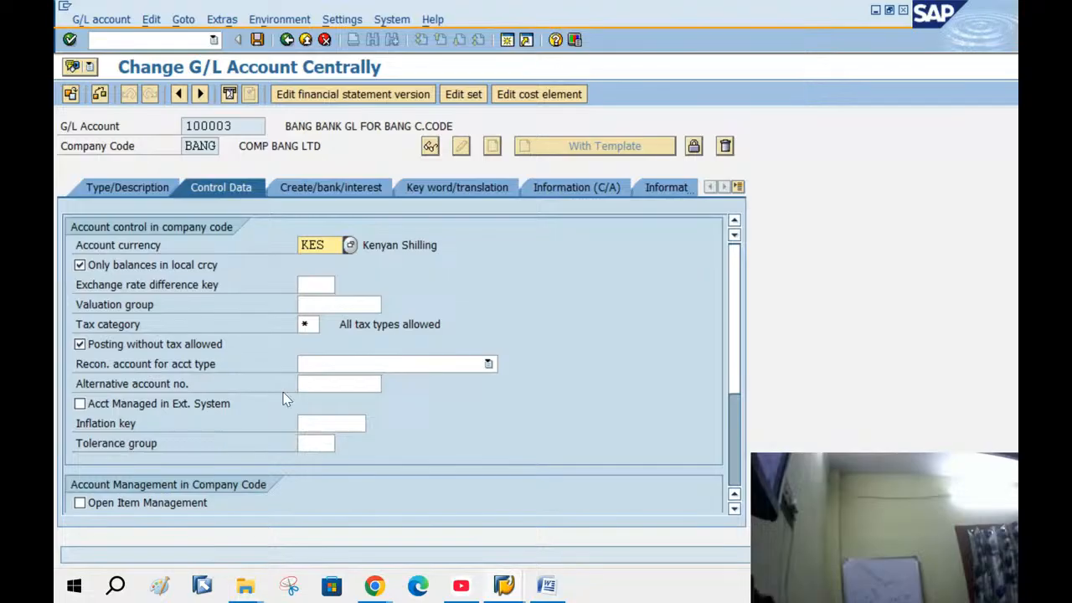
left_click(323, 325)
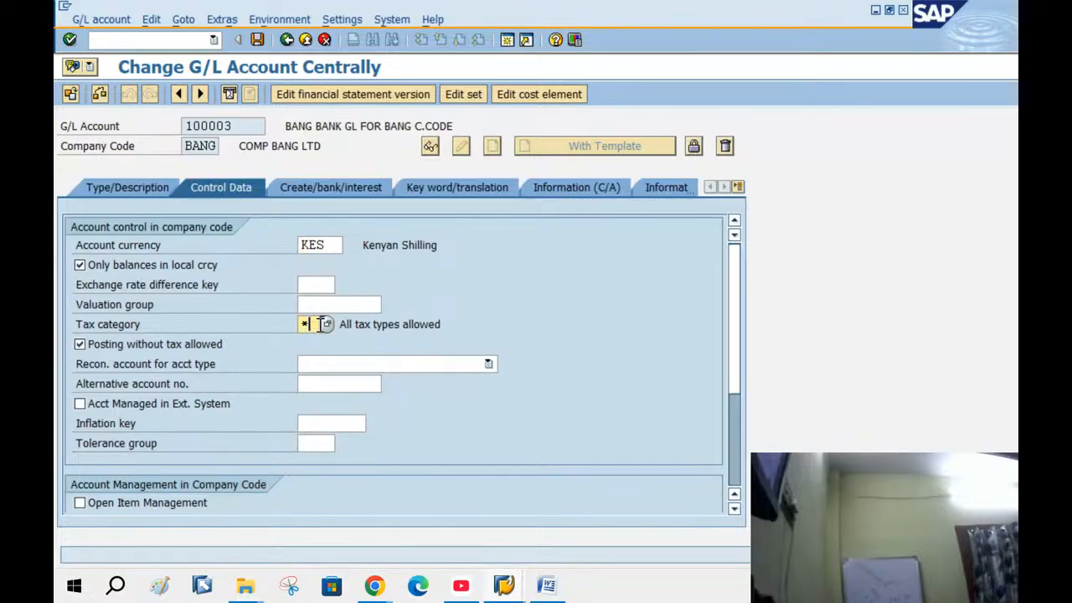
left_click(326, 325)
left_click(90, 361)
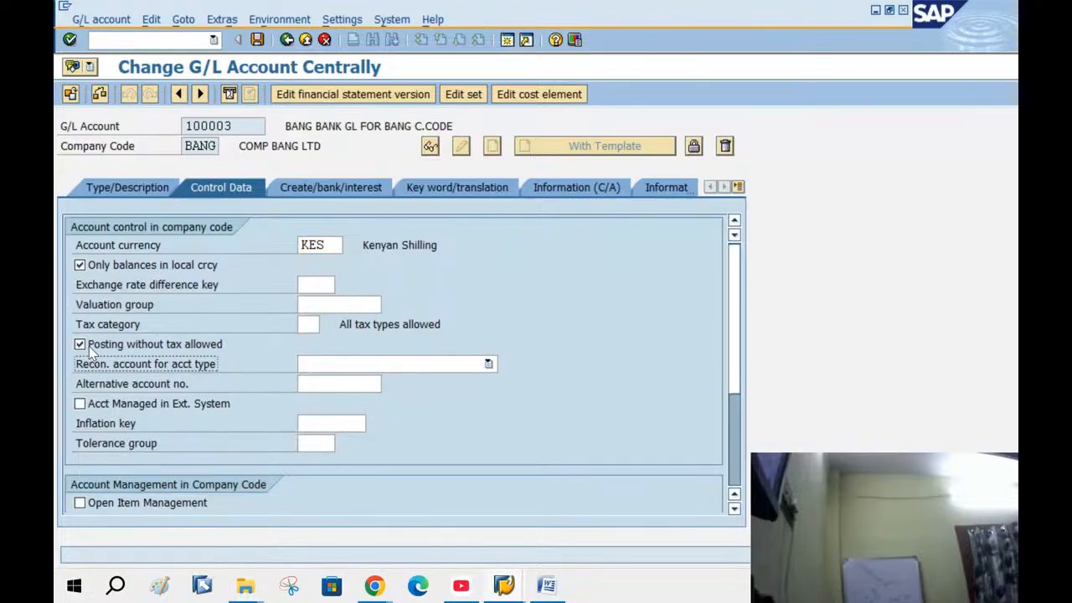
left_click(258, 39)
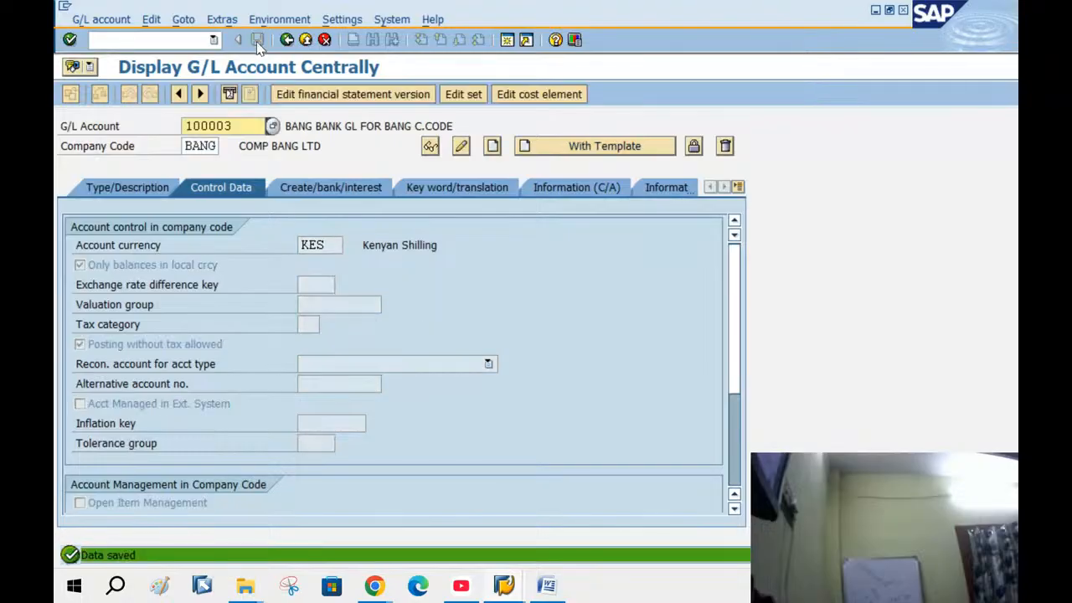
left_click(504, 586)
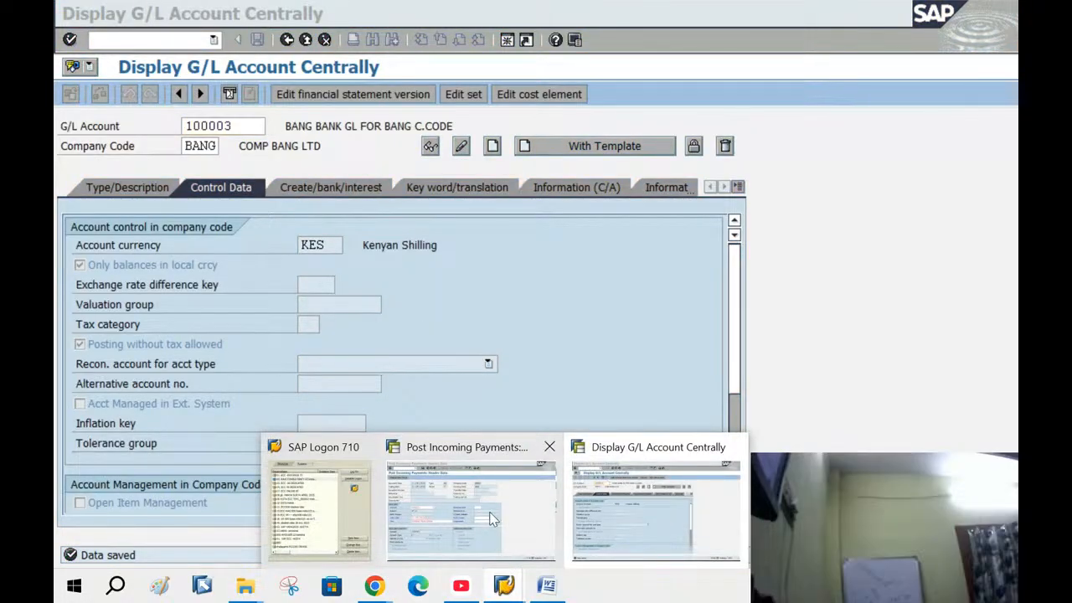
left_click(454, 511)
Restart F-28 with /NF-28 and refill account 100003, amount 4720, text and customer from history
left_click(113, 39)
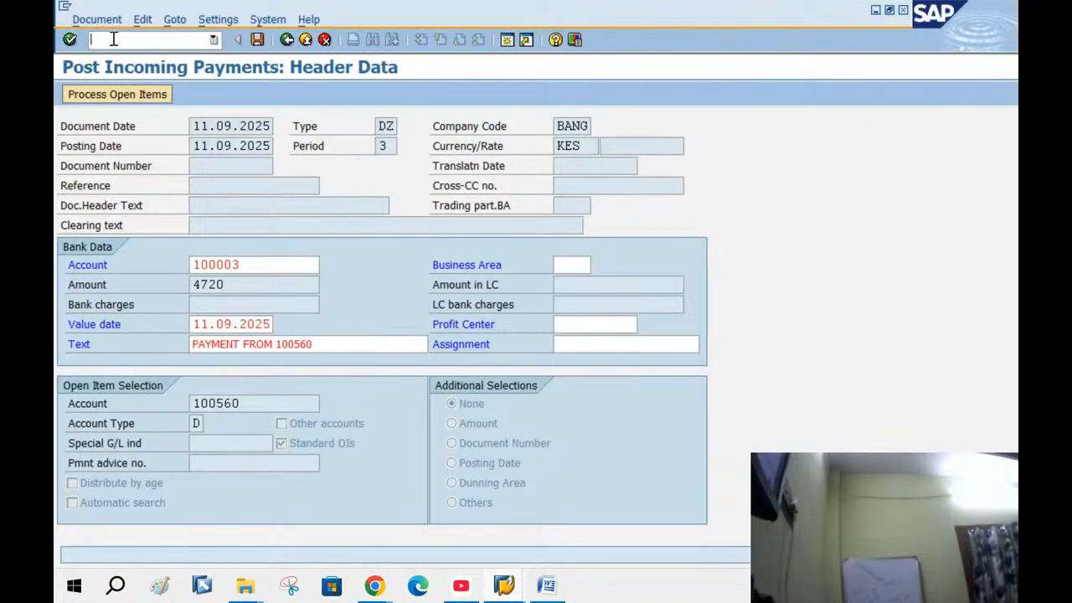
type("/NF-28")
key("Return")
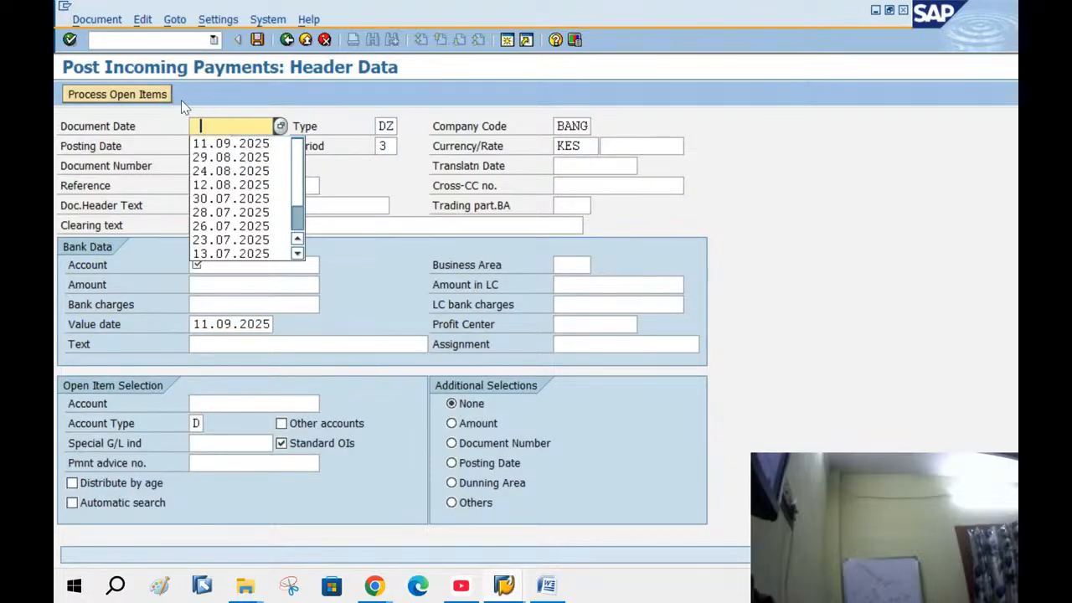
left_click(221, 266)
left_click(219, 283)
left_click(218, 285)
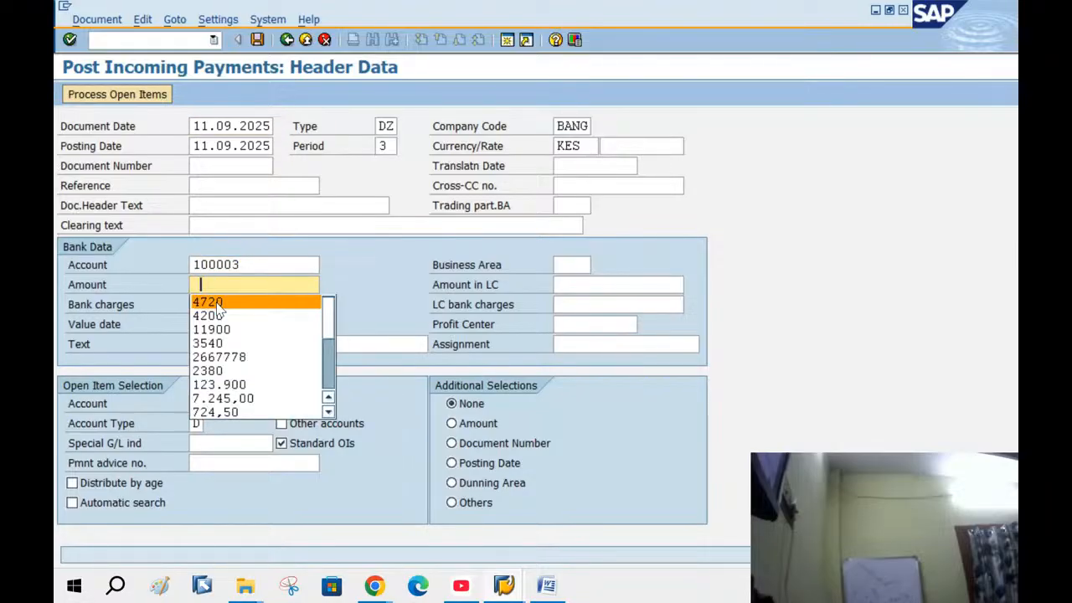
left_click(218, 299)
left_click(215, 344)
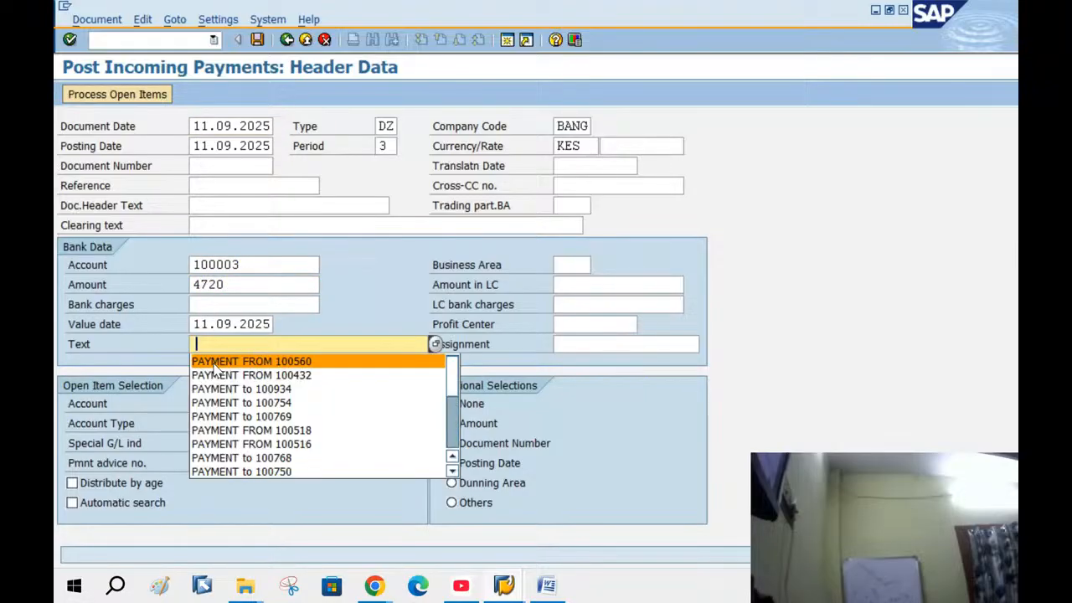
left_click(215, 359)
left_click(215, 400)
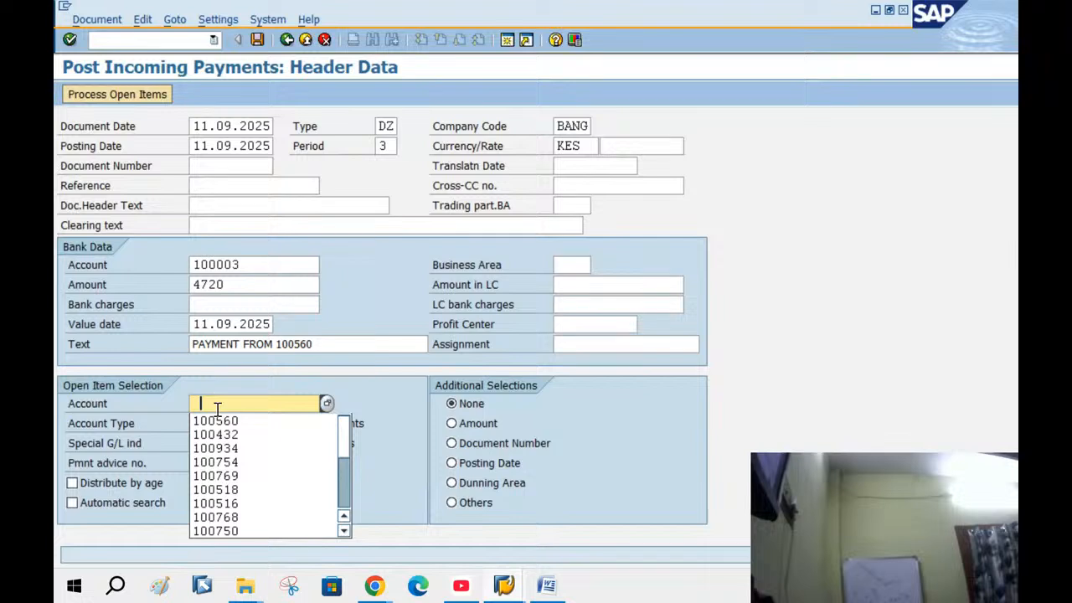
left_click(215, 416)
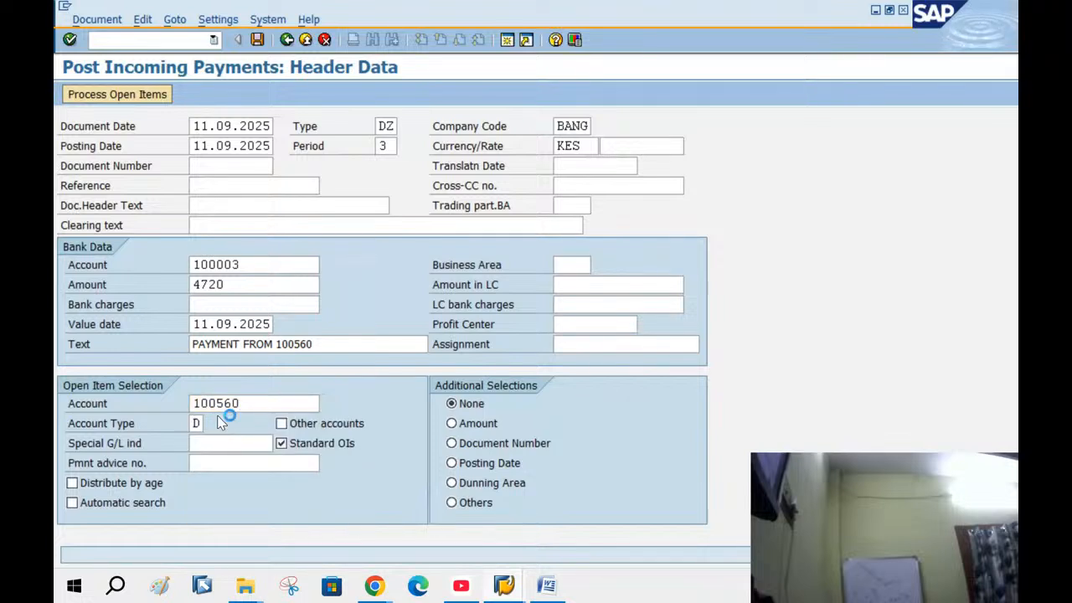
Process the customer's open items, post document 14001, and exit to the main menu
key("shift+F4")
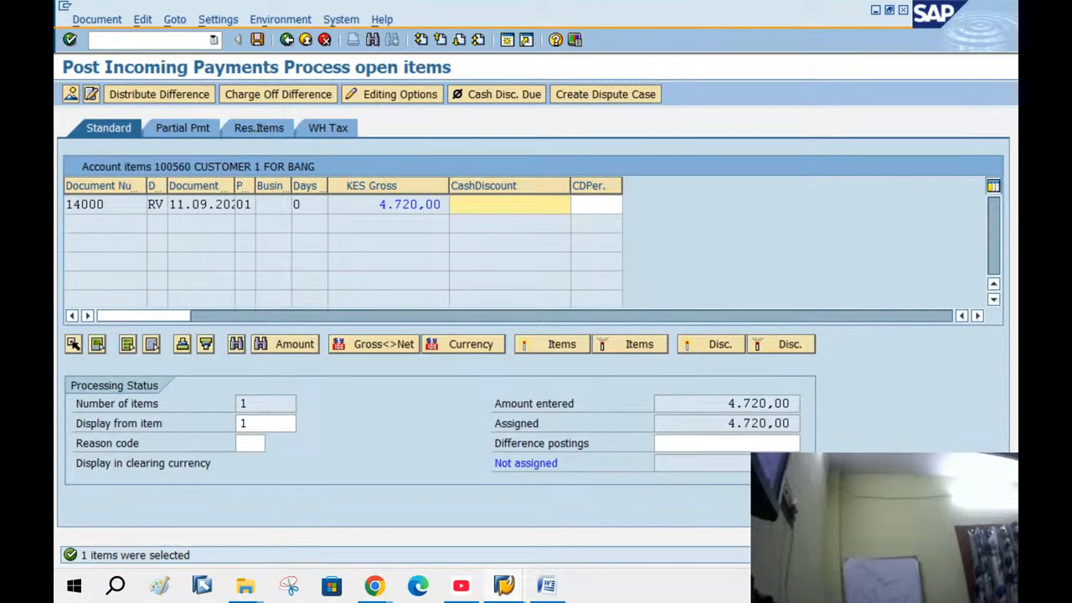
left_click(257, 40)
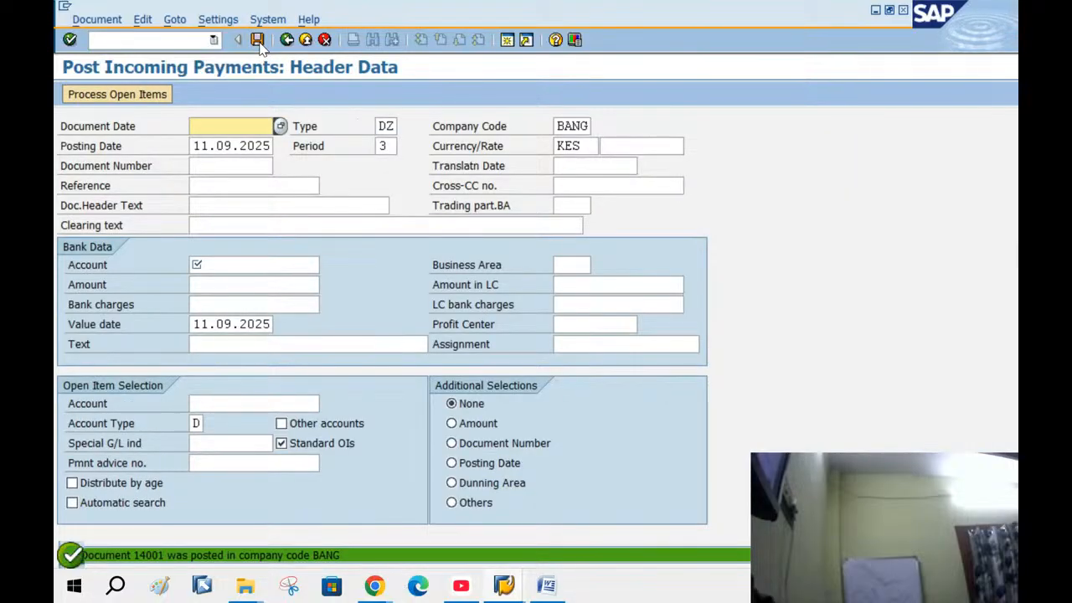
double_click(194, 555)
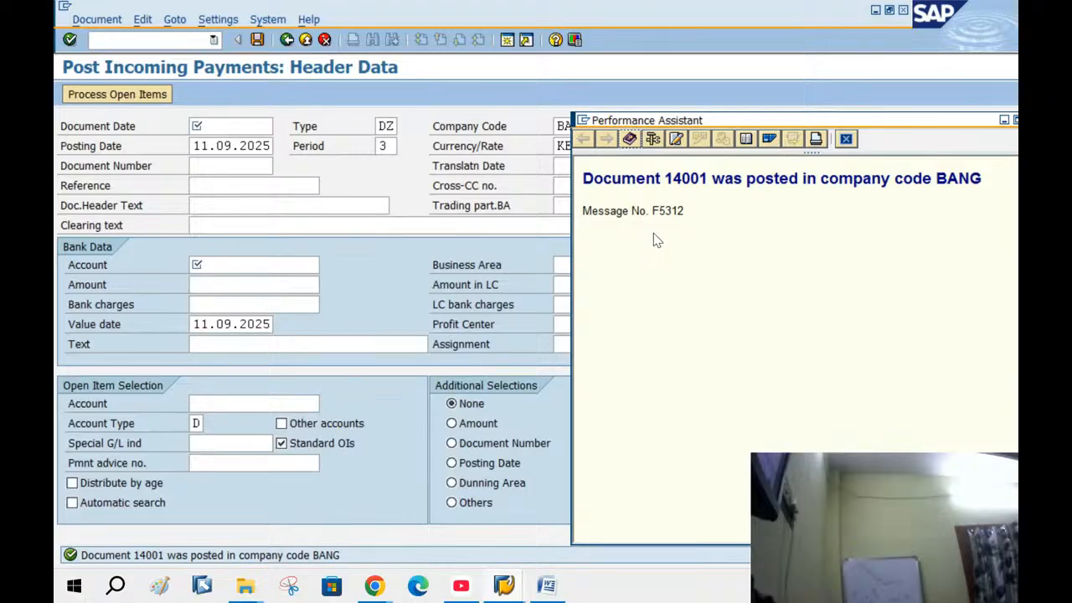
left_click(845, 139)
left_click(288, 42)
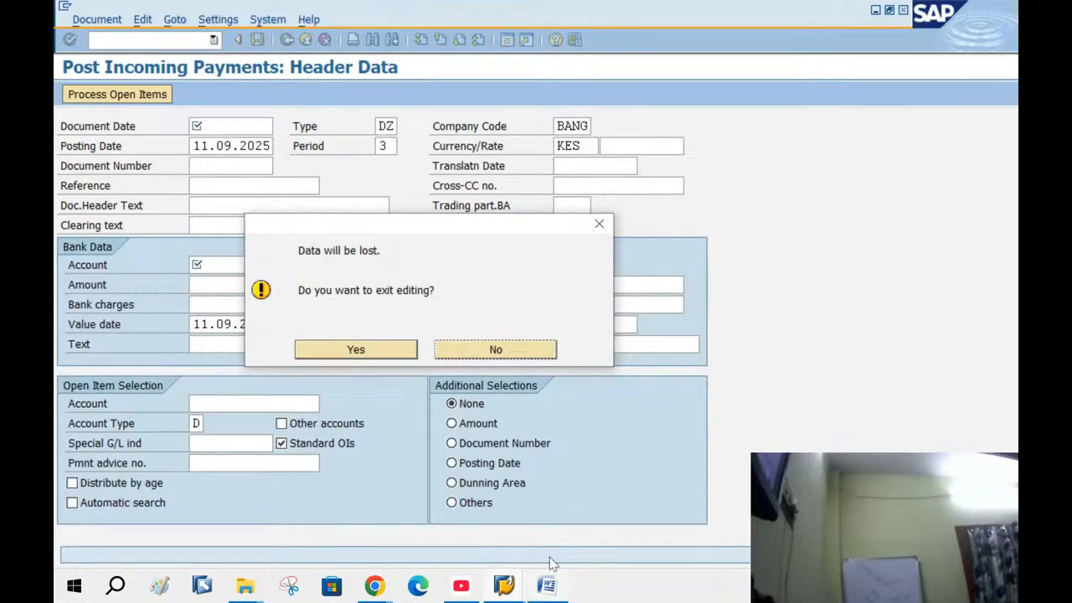
left_click(356, 349)
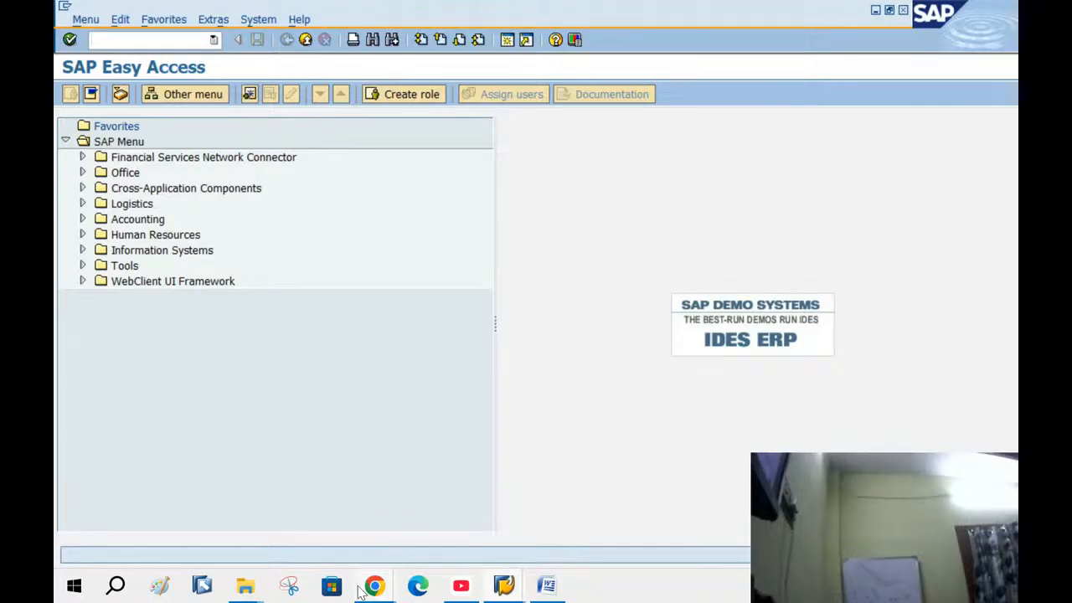
Close the Word notes and open workbook 01. SAP AR ENDUSER WORK ON 1000 ES via its course folders
left_click(549, 586)
left_click(997, 11)
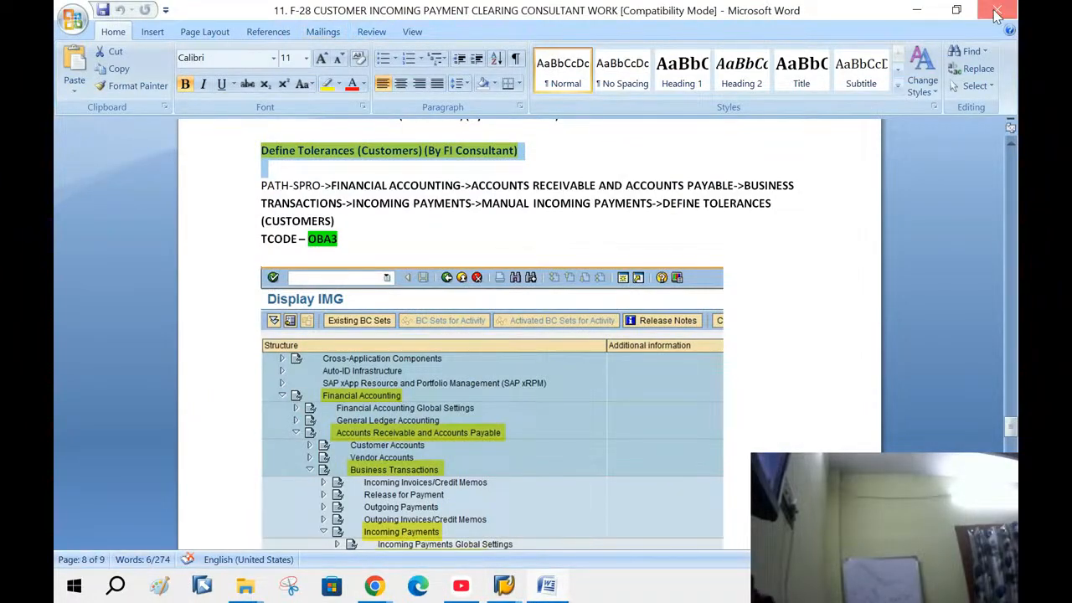
left_click(247, 574)
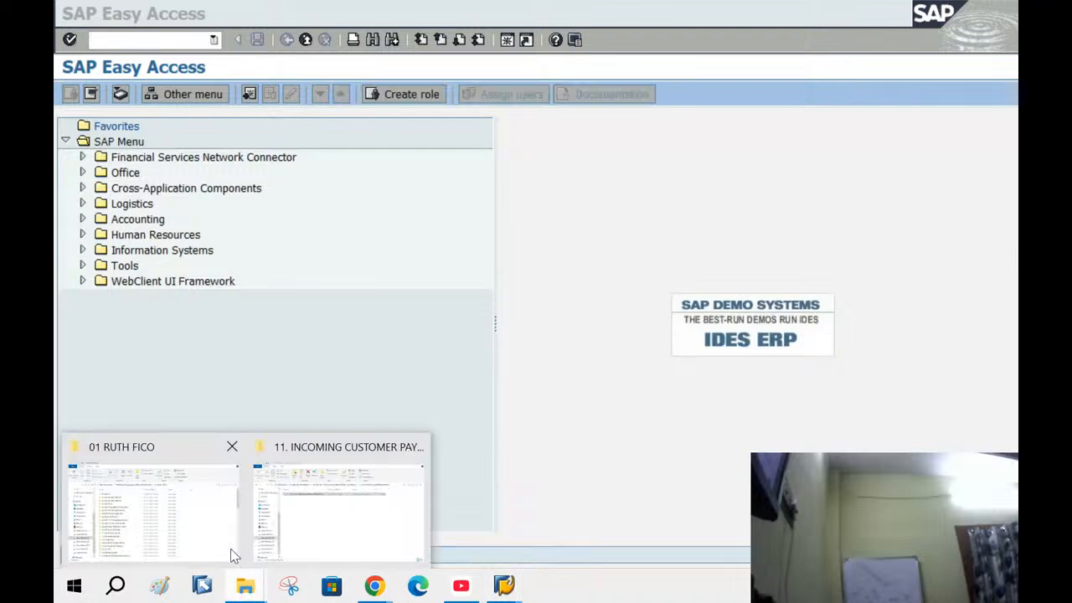
left_click(209, 543)
left_click(297, 207)
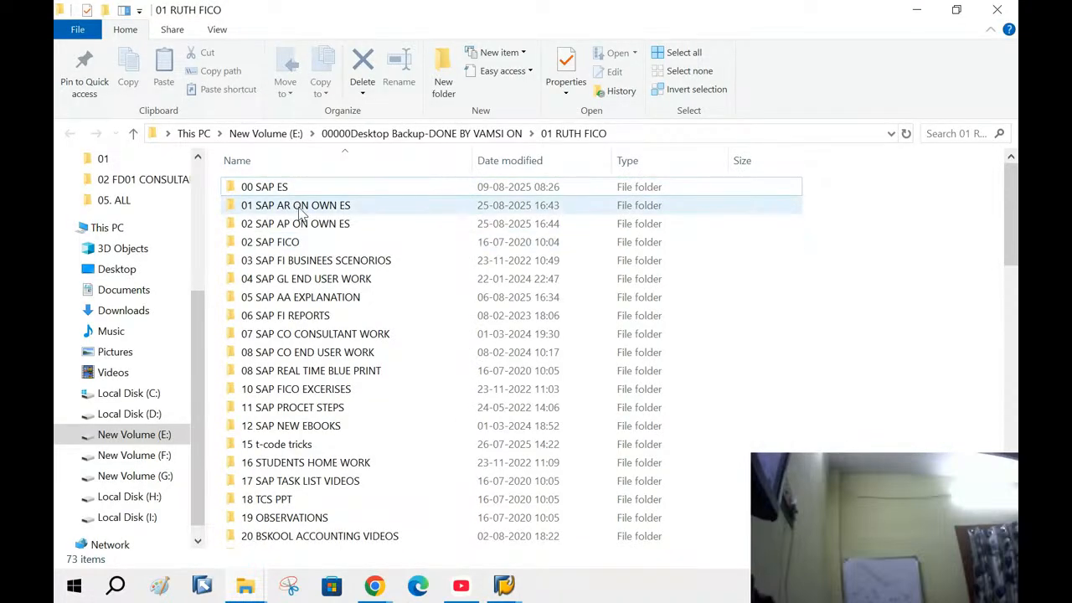
double_click(300, 210)
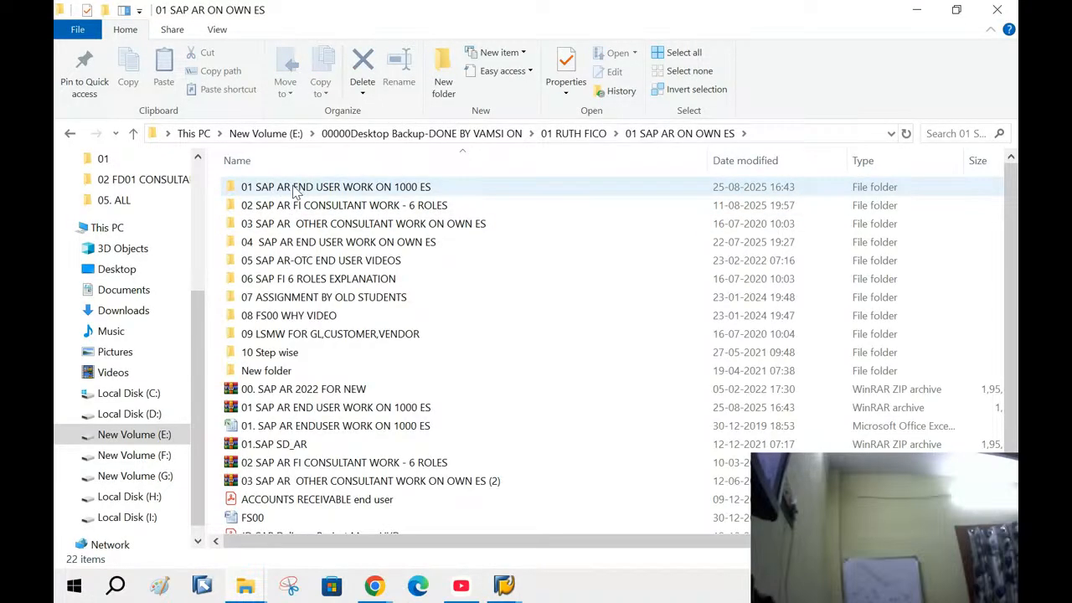
double_click(295, 189)
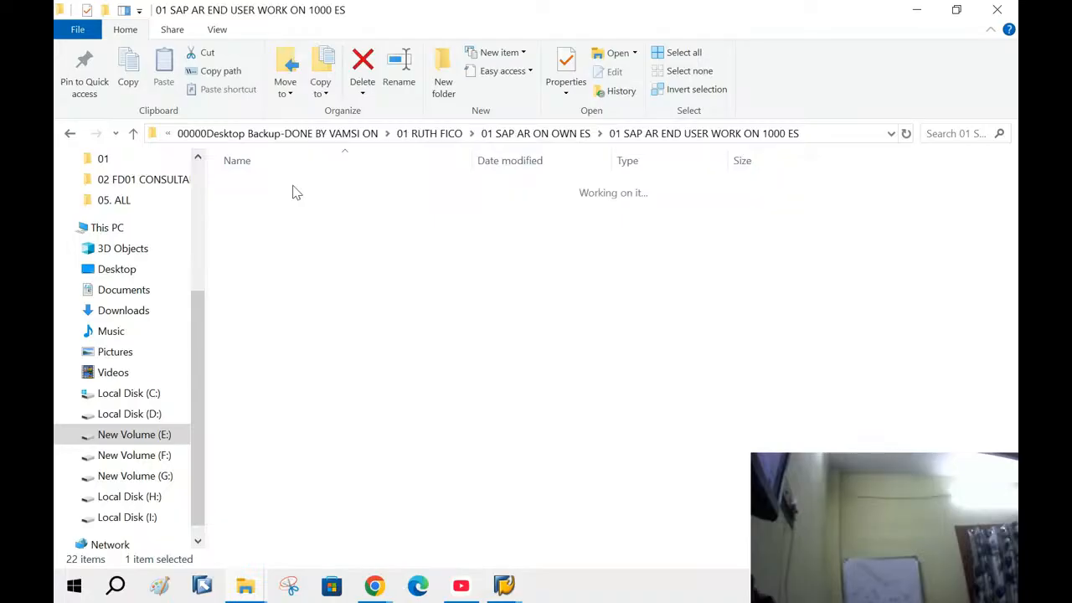
double_click(295, 205)
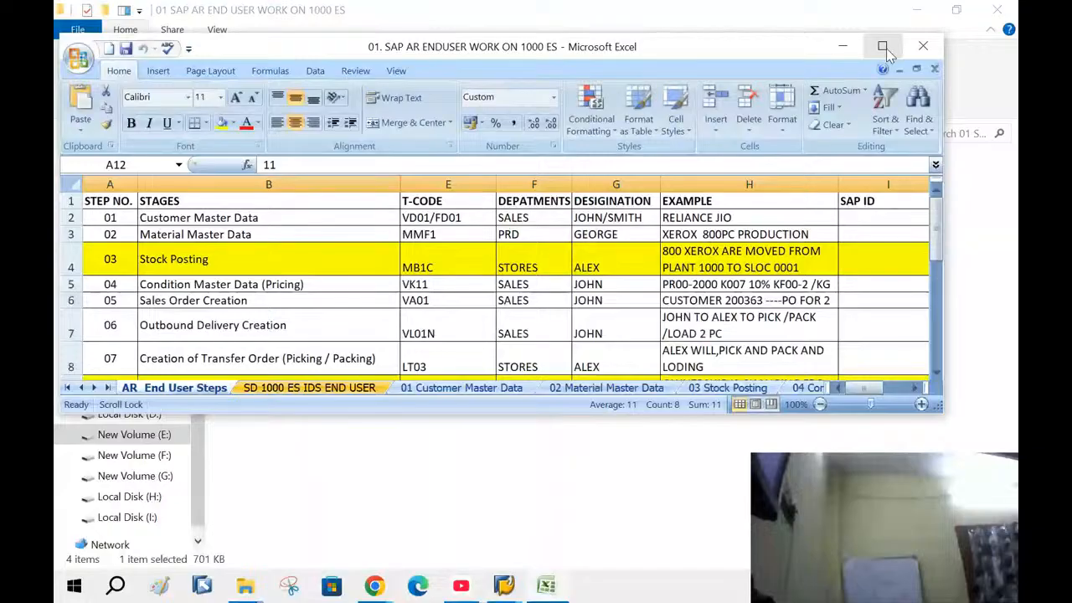
On the SD 1000 ES IDS END USER sheet, clear the old 2100003 entries in B5:C6
left_click(884, 47)
left_click(251, 543)
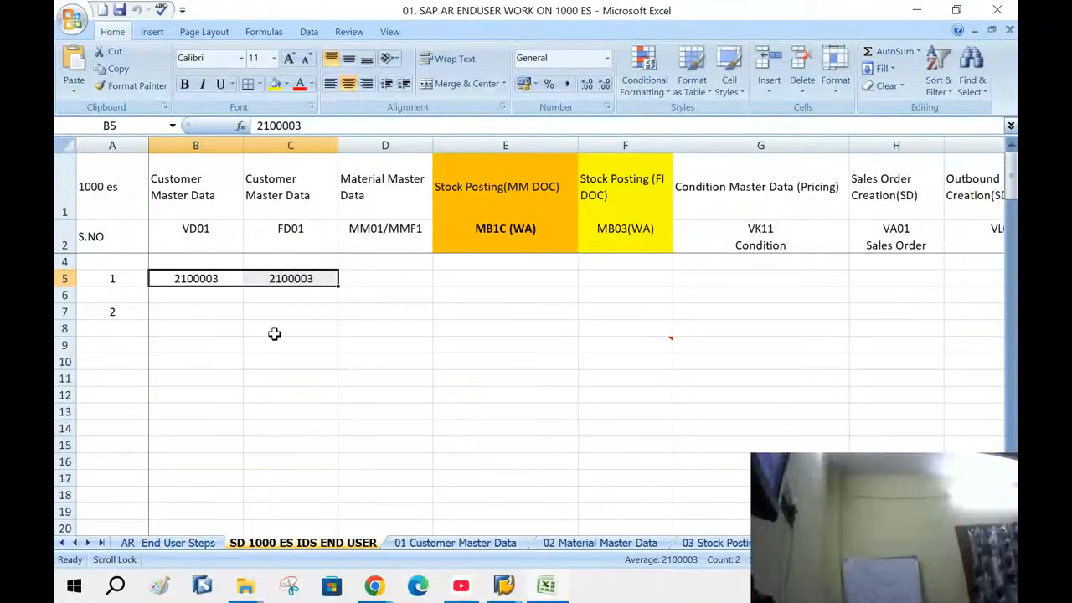
left_click_drag(191, 279, 276, 279)
key("Delete")
left_click(318, 352)
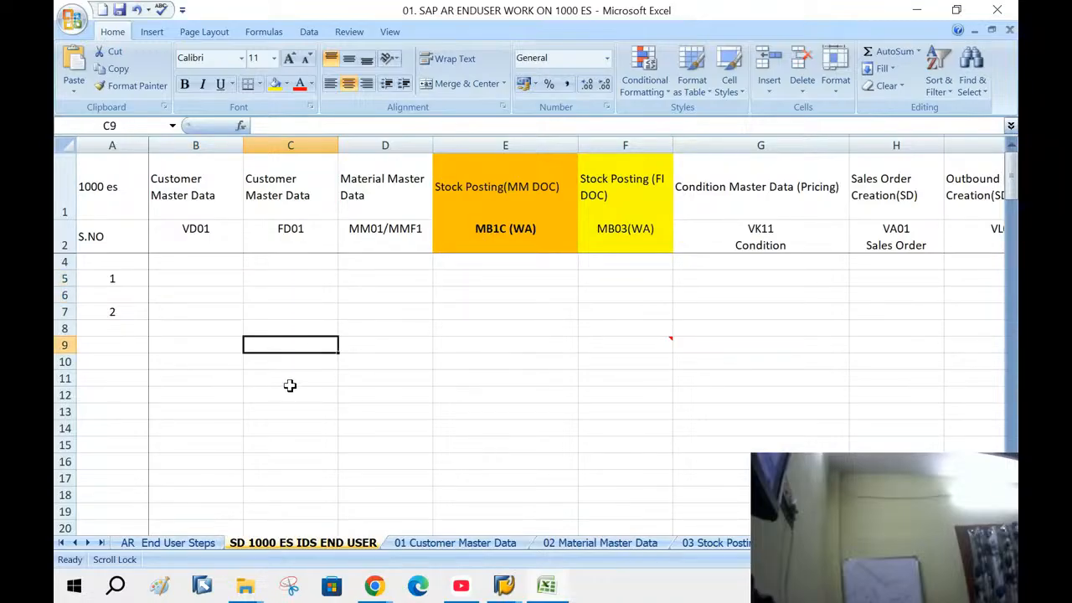
Rename the sheet from SD 1000 ES IDS END USER to SD BANG ES IDS END USER
right_click(268, 541)
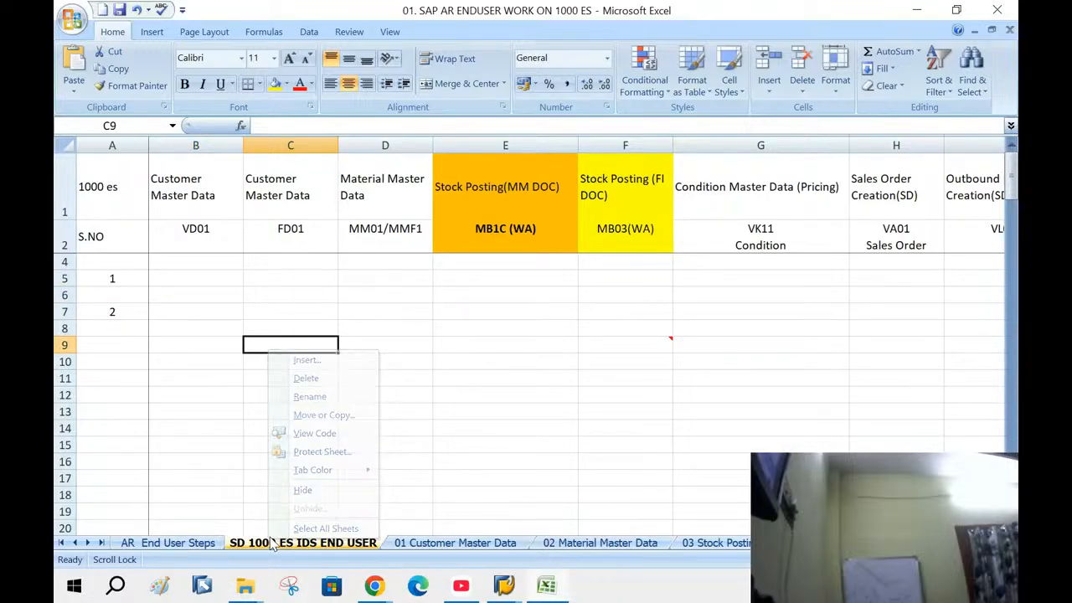
left_click(324, 404)
right_click(287, 545)
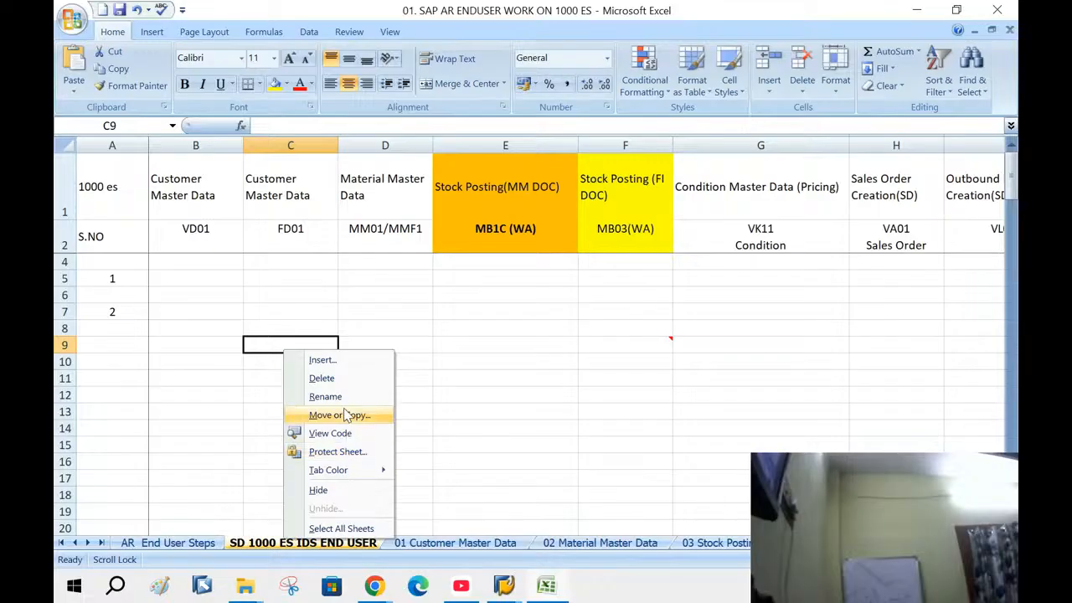
left_click(319, 397)
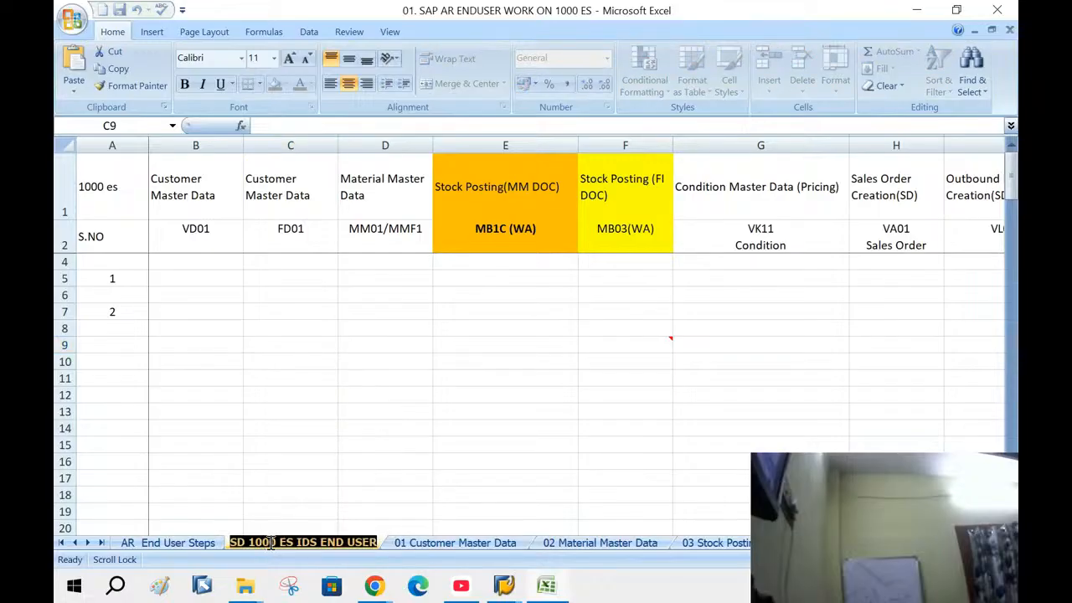
left_click(410, 407)
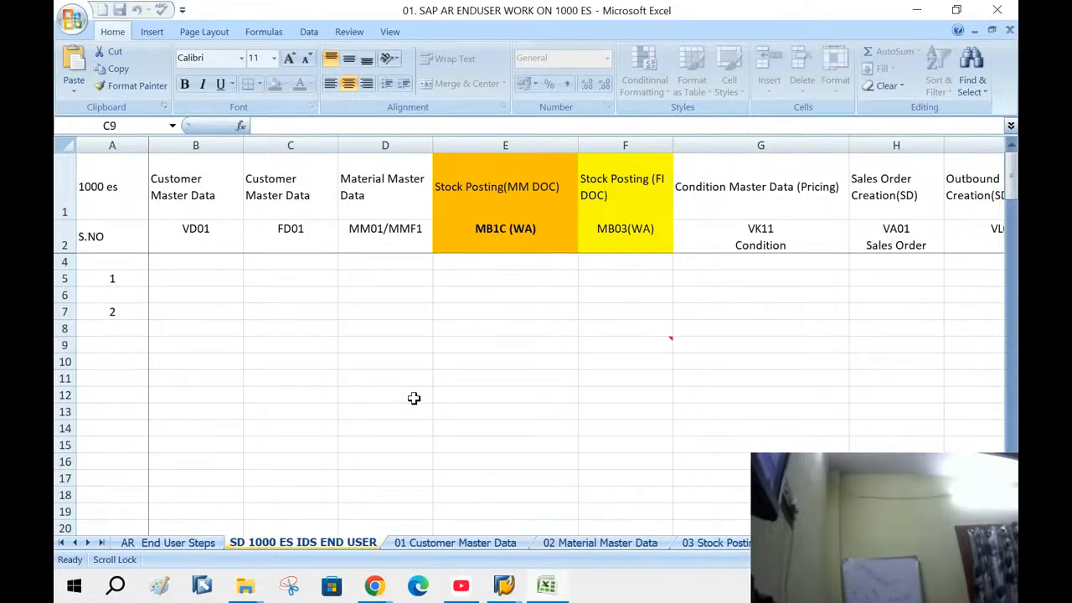
key("BackSpace")
key("BackSpace")
key("BackSpace")
key("BackSpace")
key("BackSpace")
type("BANG")
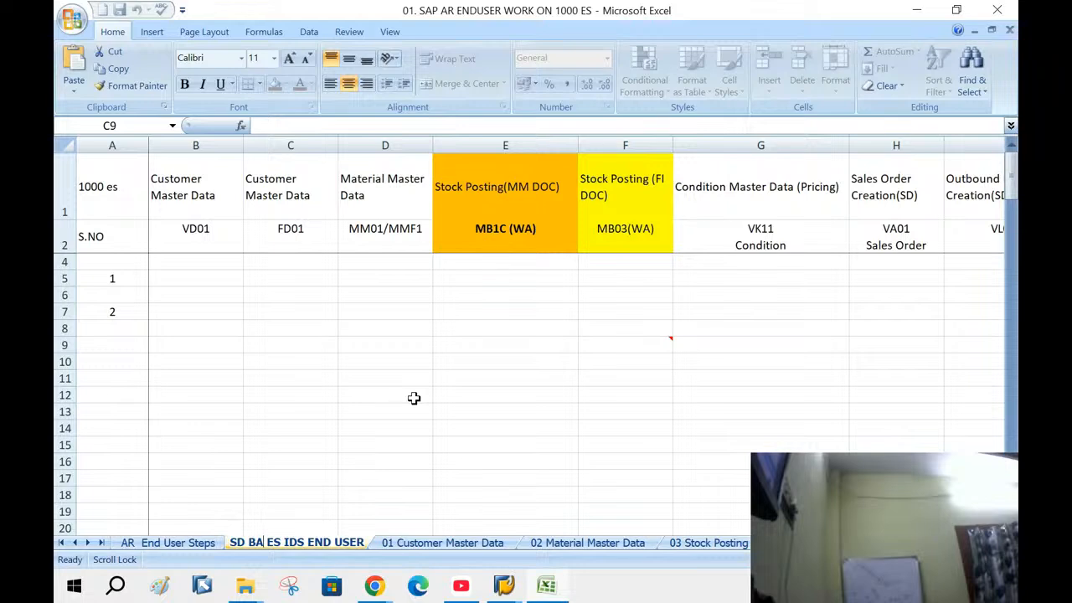
mouse_move(409, 392)
left_mouse_down()
mouse_move(402, 404)
mouse_move(394, 392)
left_mouse_up()
Enter the customer number in B5 and C5, and material 50066092 in D5
left_click(167, 278)
type("1")
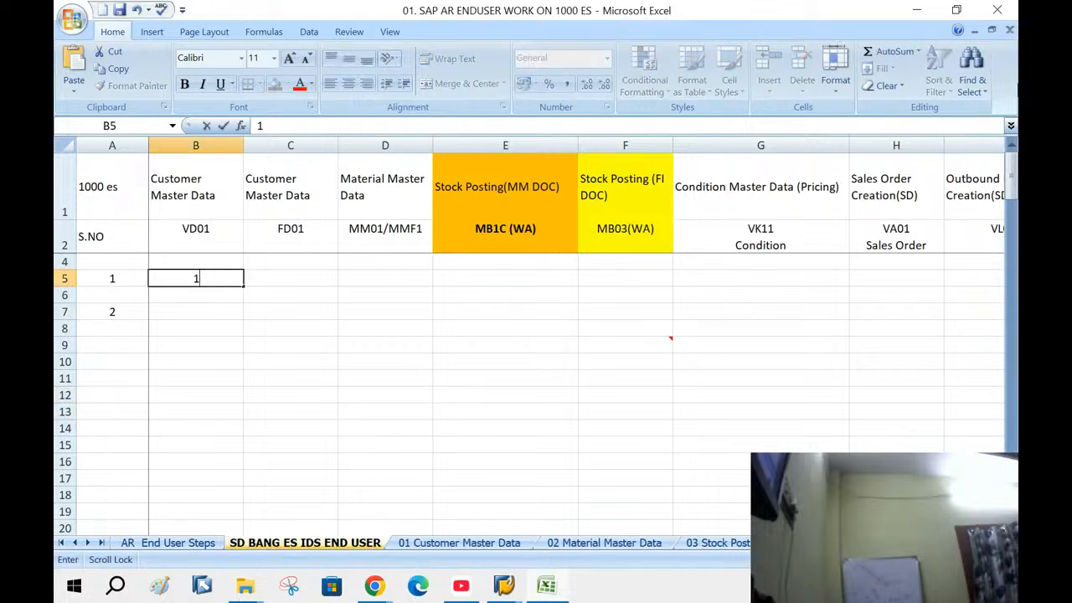
type("00560")
key("Tab")
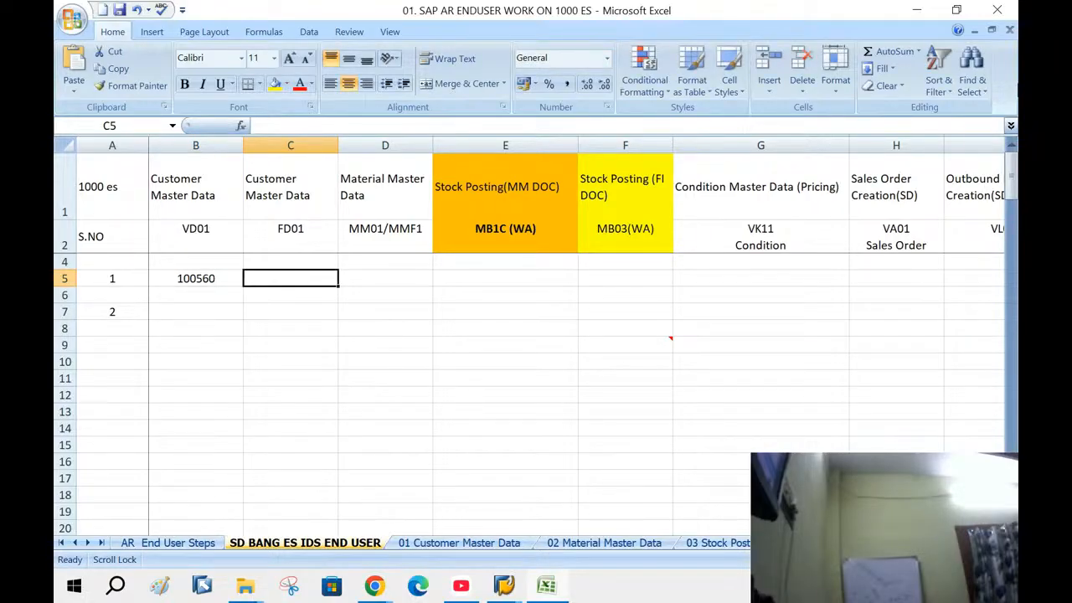
type("100560")
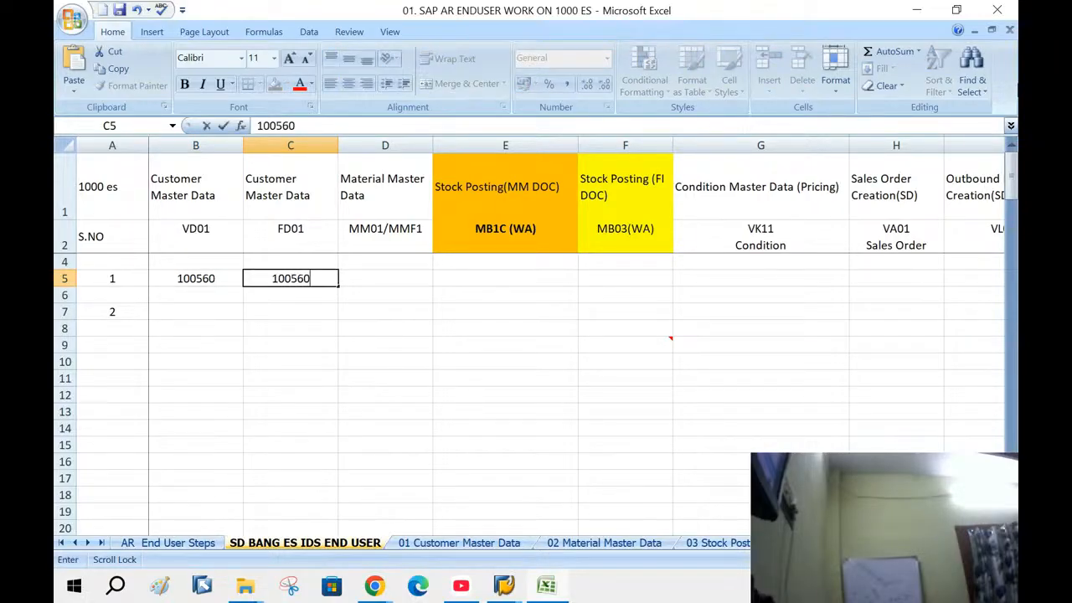
key("Tab")
type("5")
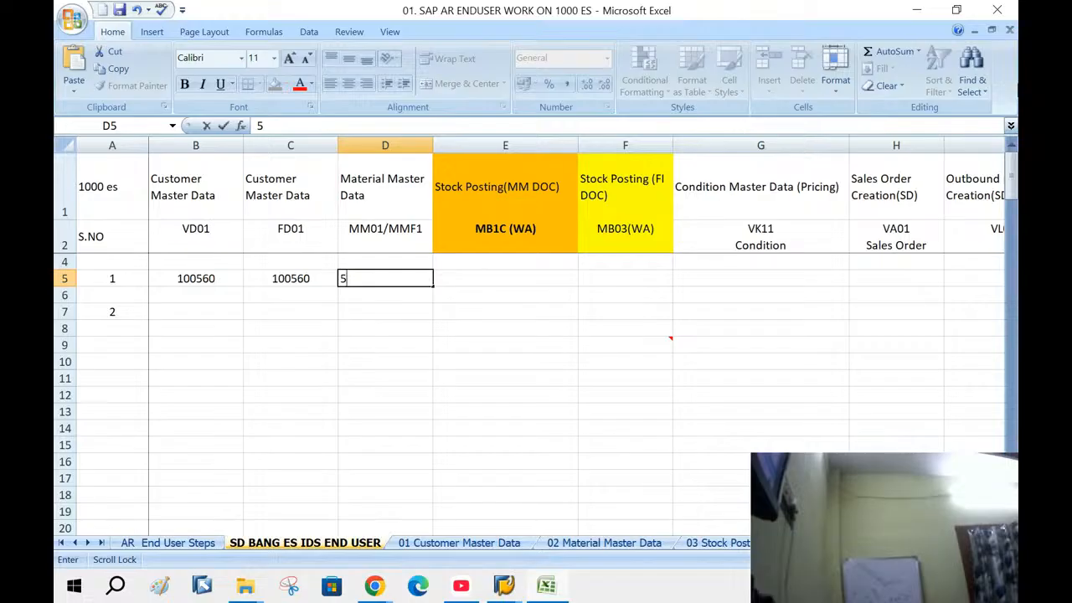
type("0066092")
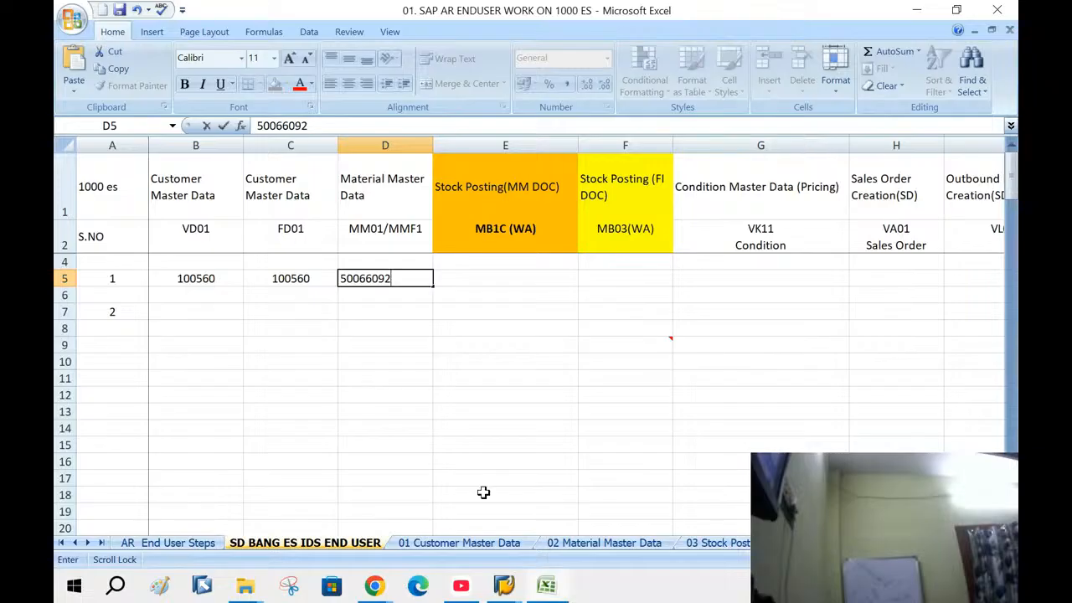
left_click(462, 428)
left_click(480, 284)
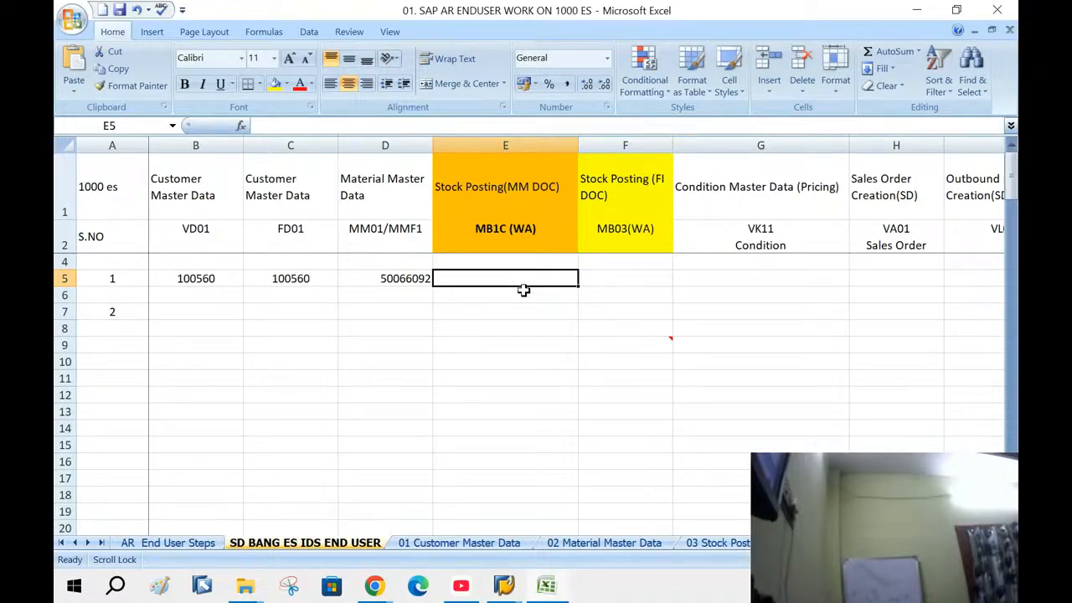
Switch from the Excel tracker to the SAP Easy Access window
left_click(504, 586)
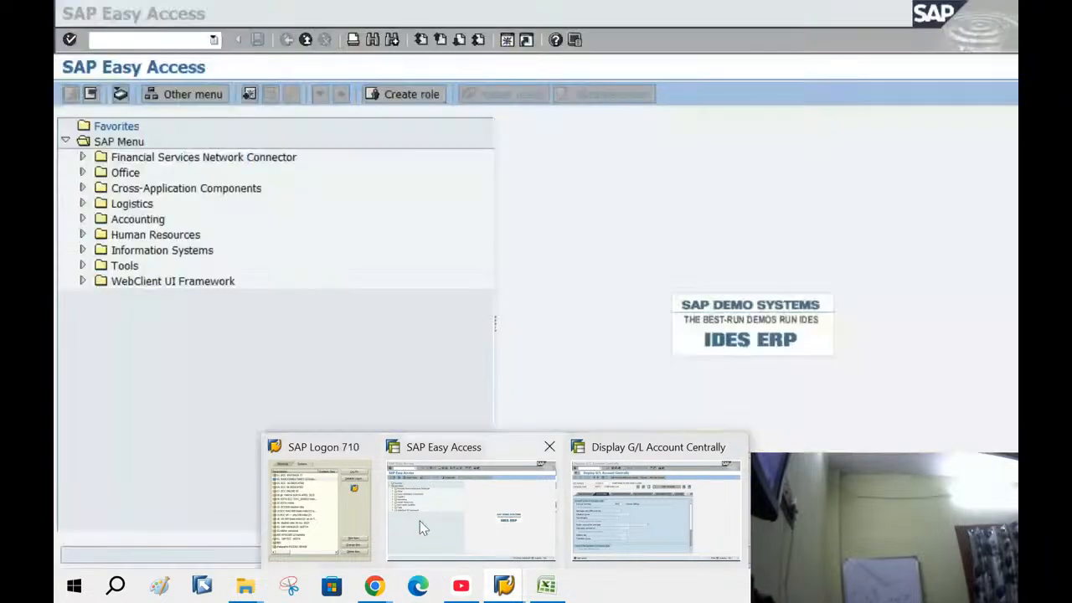
left_click(420, 521)
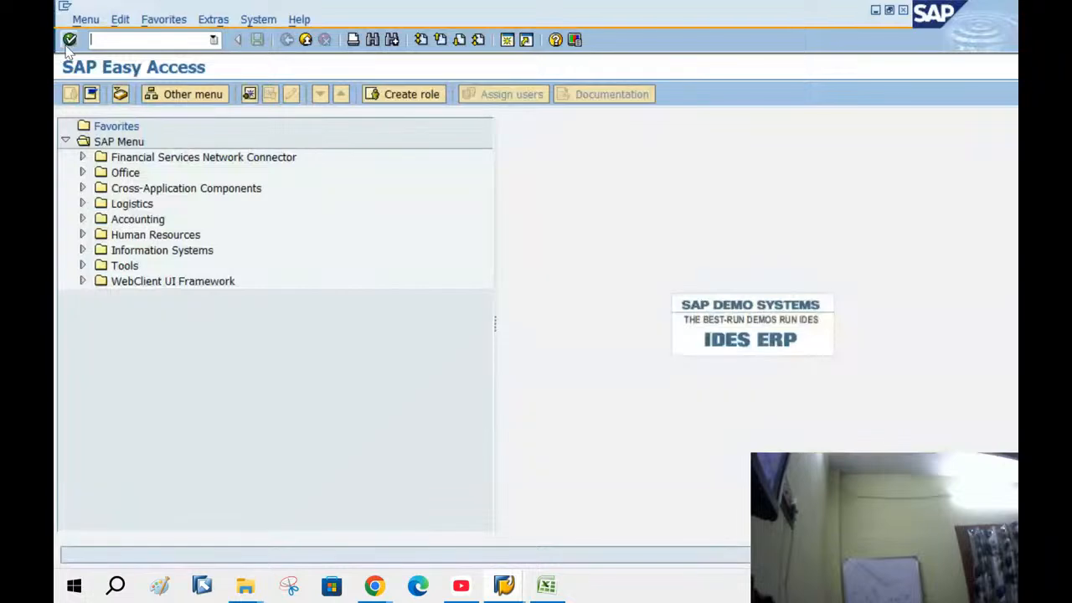
Run MB03 and search material documents for material 50066092, which returns no results
type("M")
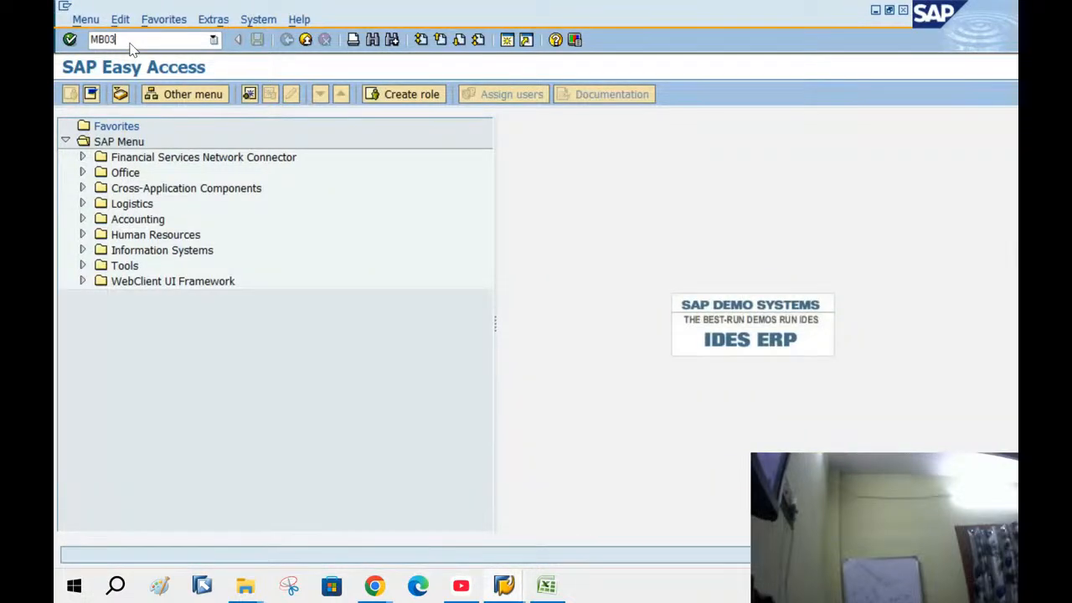
type("B03")
key("Return")
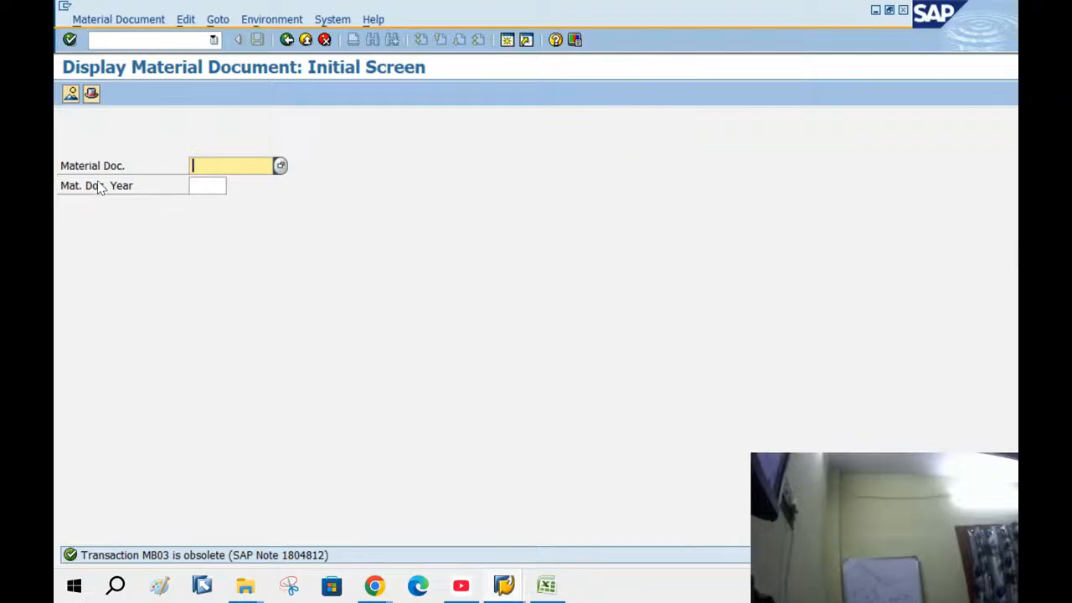
left_click(280, 165)
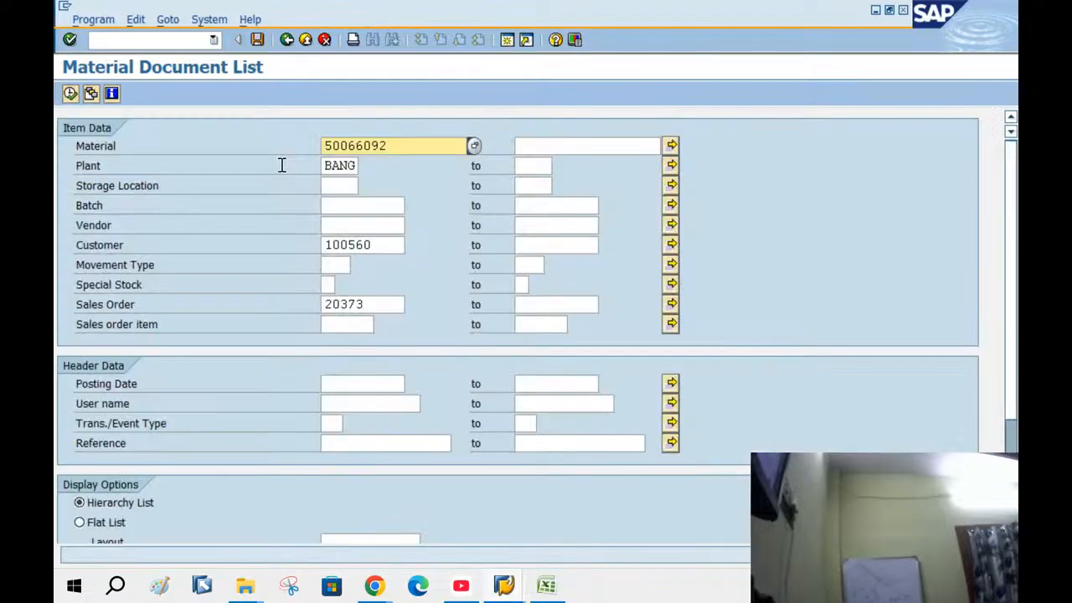
left_click_drag(404, 148, 57, 155)
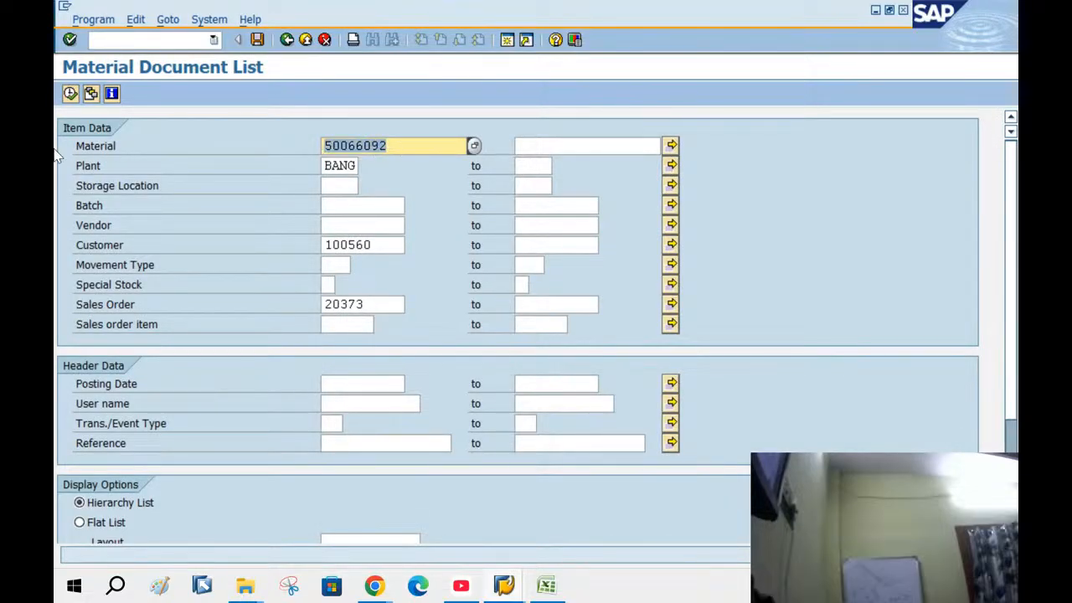
left_click(70, 93)
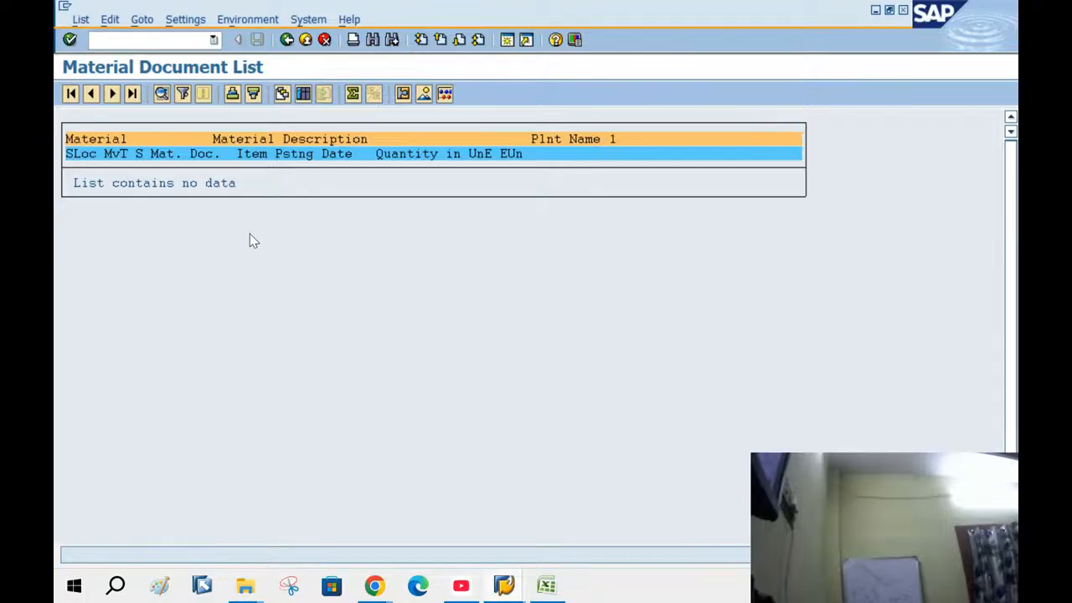
left_click(286, 39)
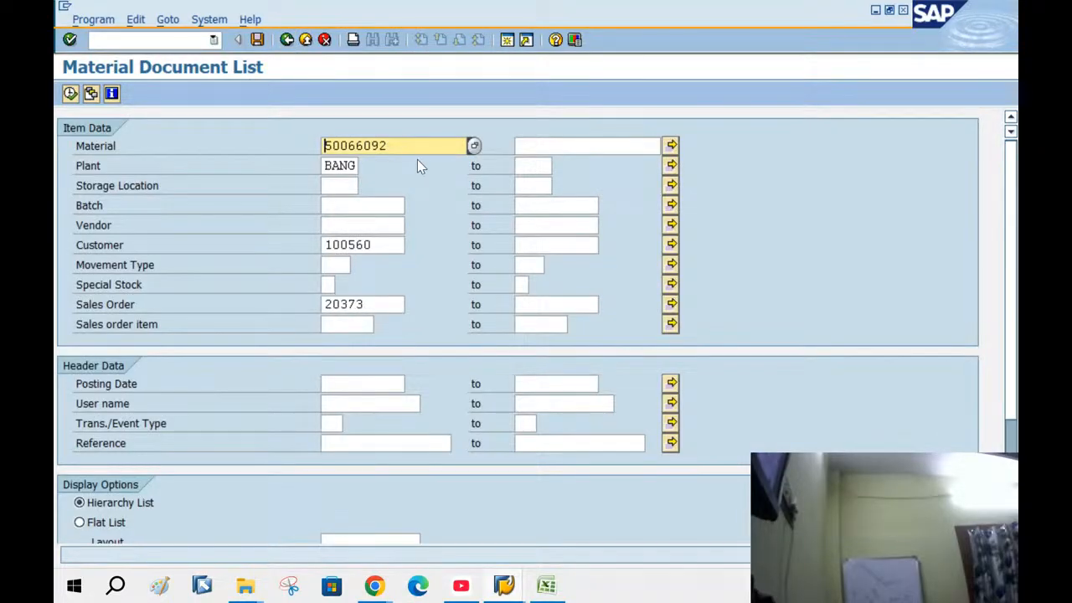
Clear the customer 100560 and sales order 20373 filters, rerun the search, and take document 50498
left_click_drag(383, 244, 56, 194)
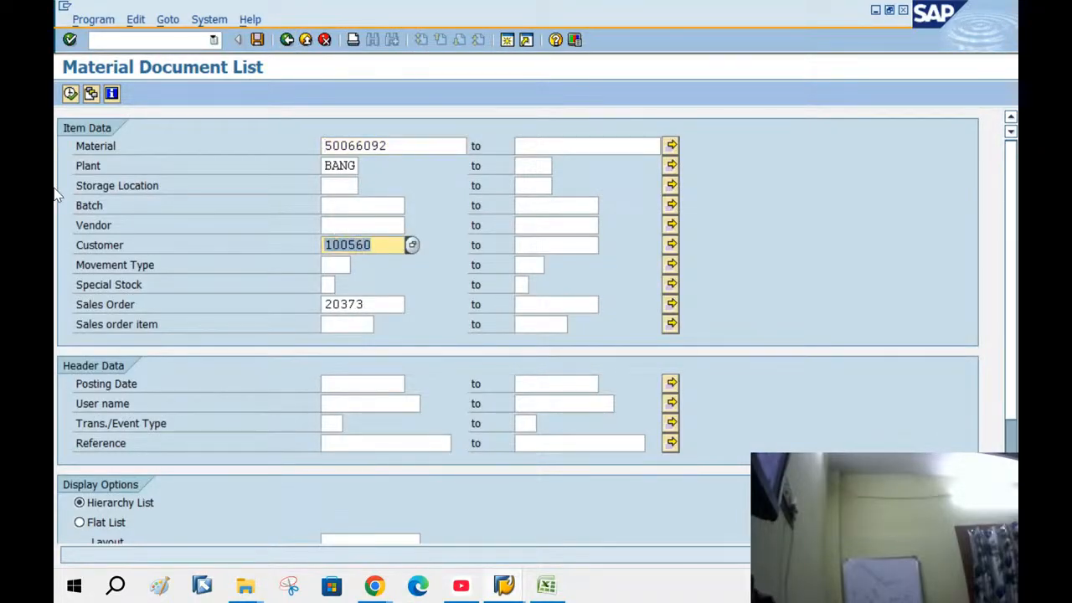
key("Delete")
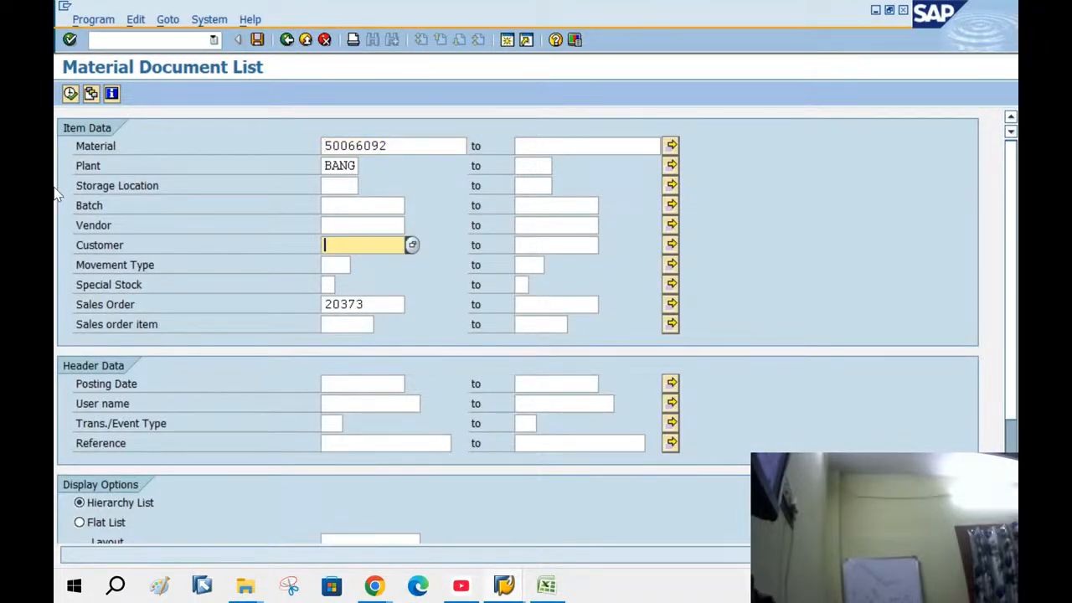
left_click(391, 309)
left_click_drag(390, 309, 57, 218)
key("Delete")
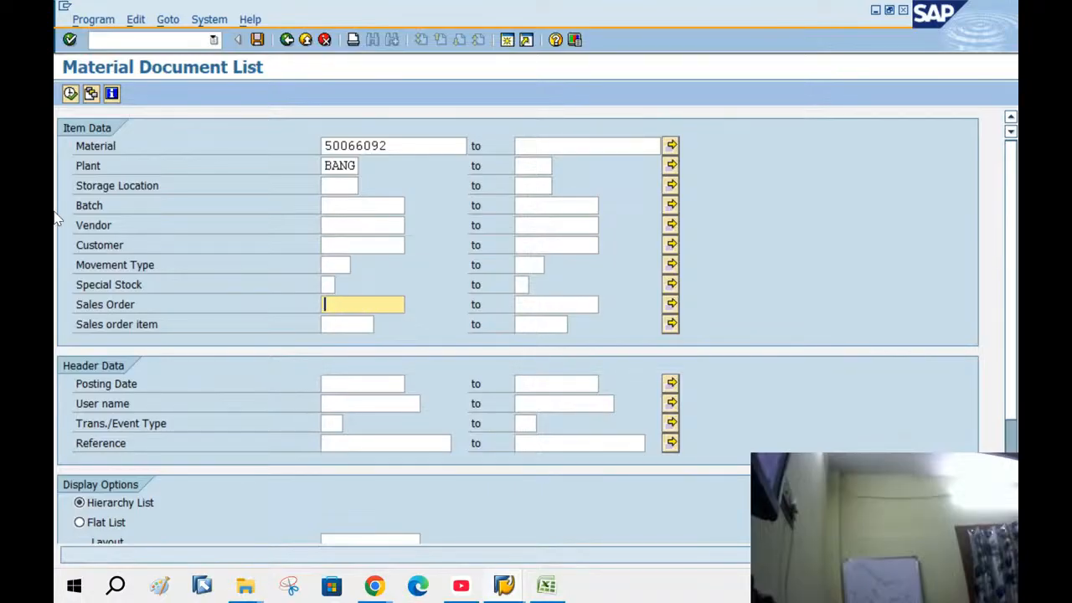
left_click(70, 93)
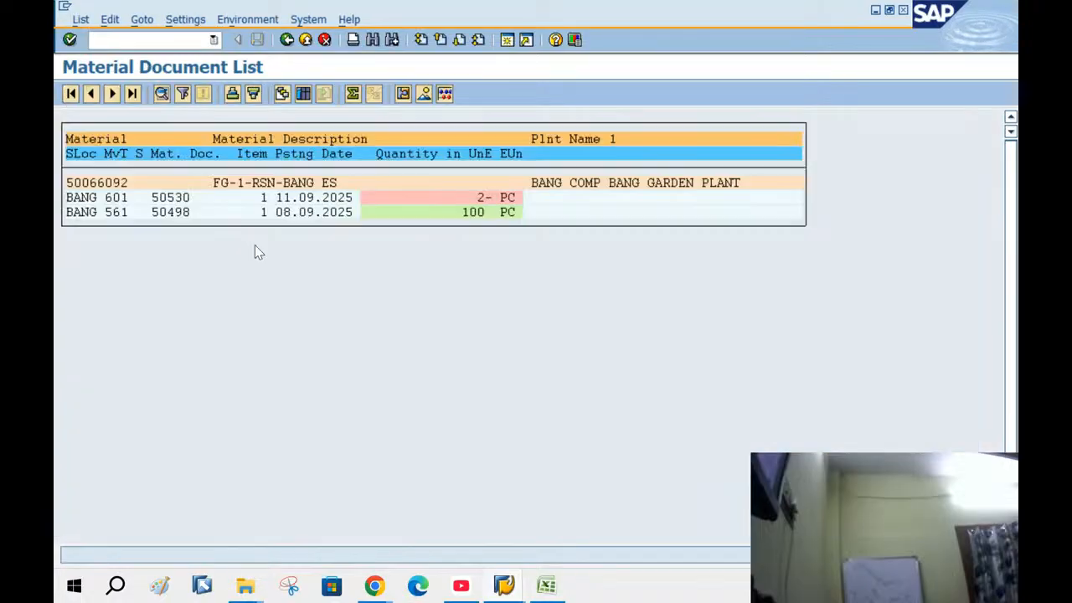
left_click(116, 216)
left_click(184, 216)
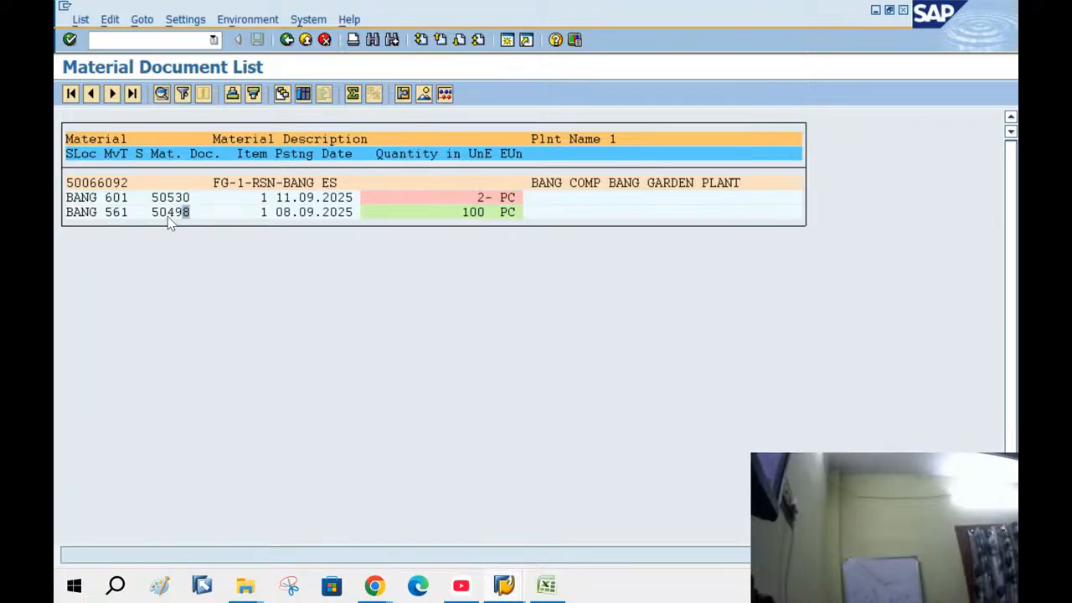
double_click(170, 213)
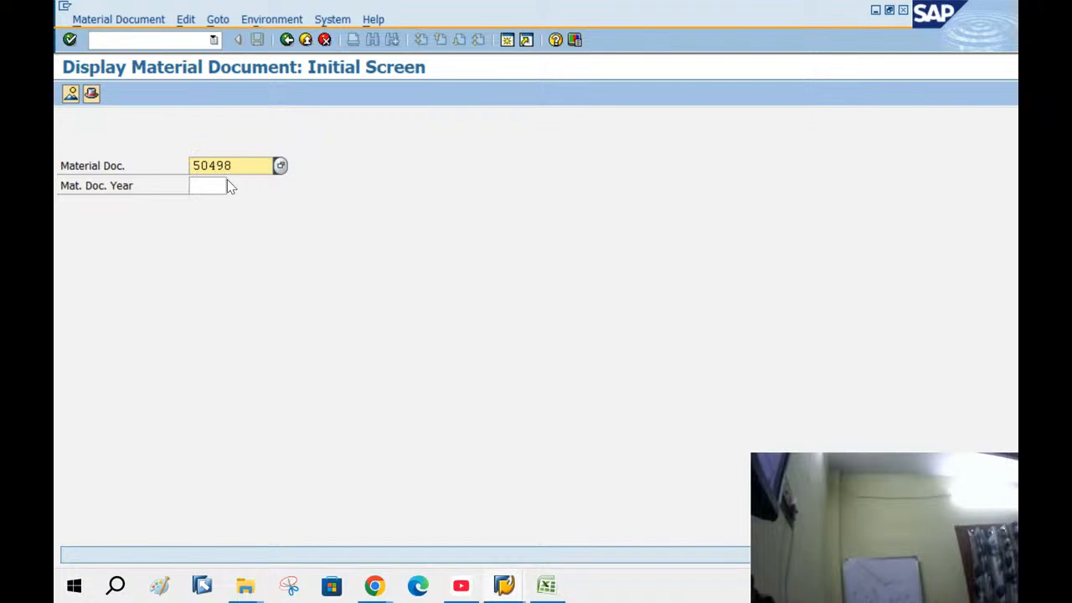
left_click(546, 585)
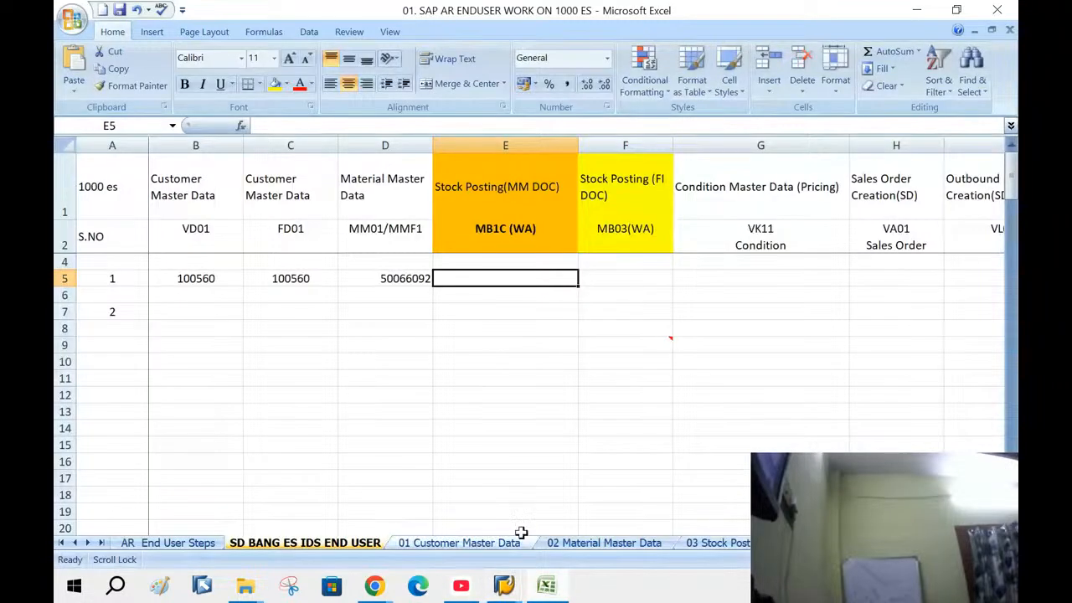
Enter 50498 in cell E5 as the MM stock posting document
type("50")
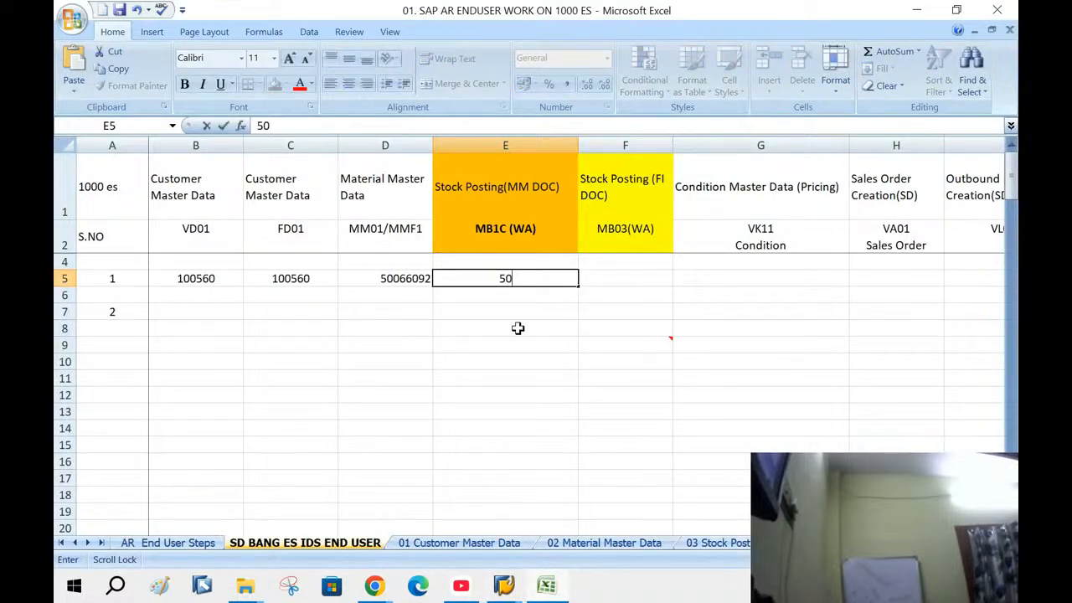
type("498")
left_click(479, 315)
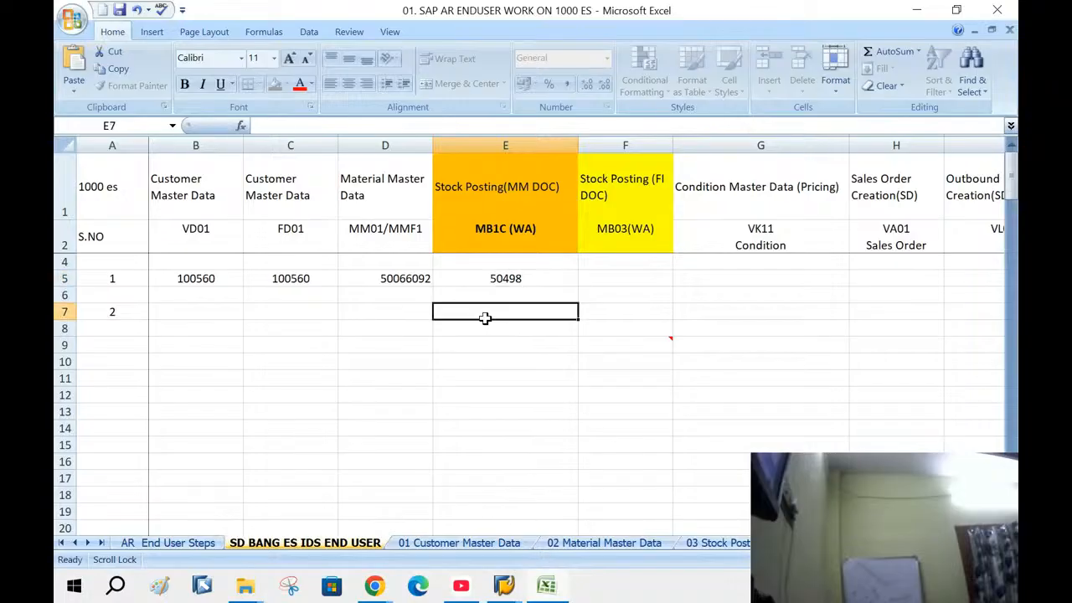
left_click(505, 582)
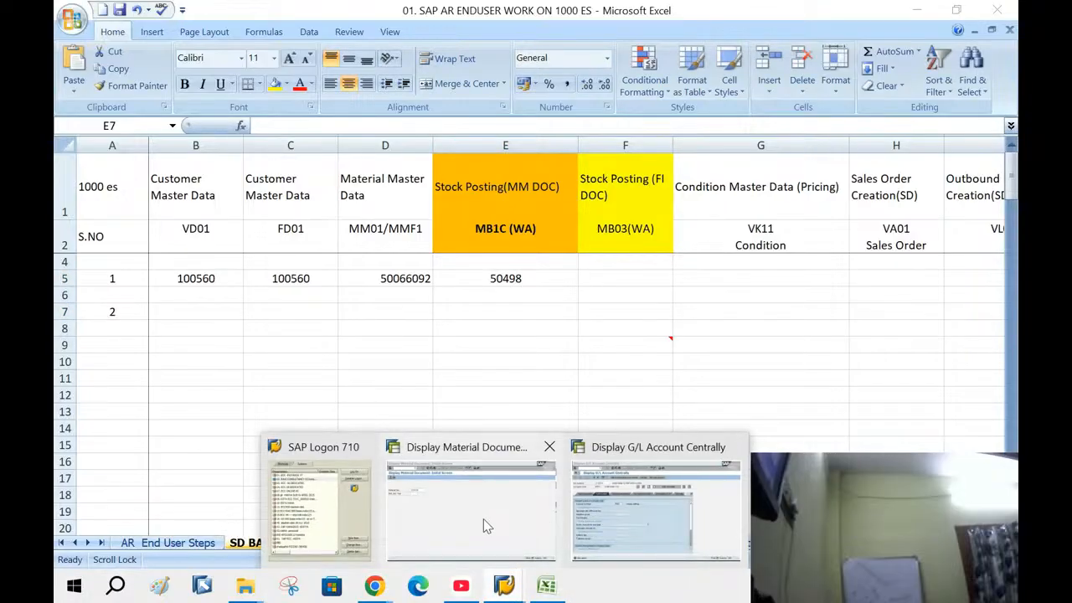
Display material document 50498 for 2025 and note its accounting document 49000 (100.000,00 KES)
left_click(484, 525)
left_click(195, 185)
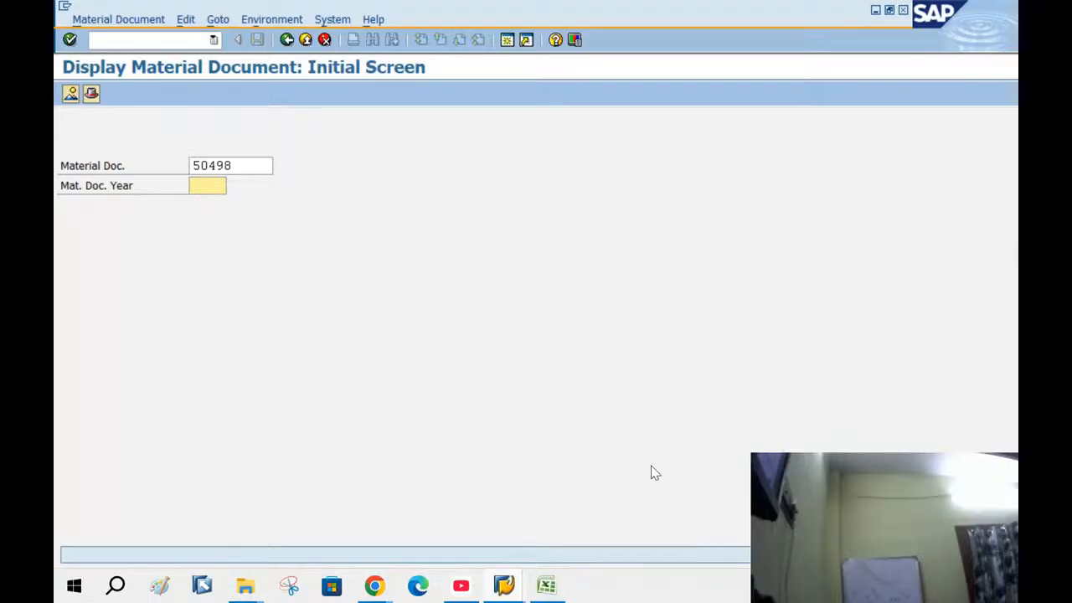
type("2025")
key("Return")
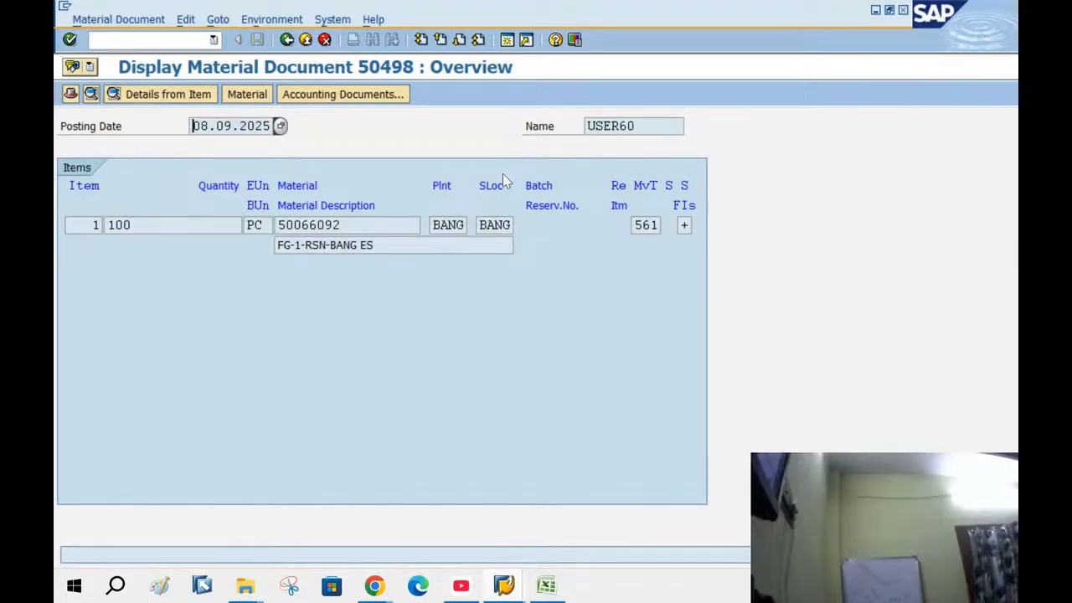
left_click(329, 96)
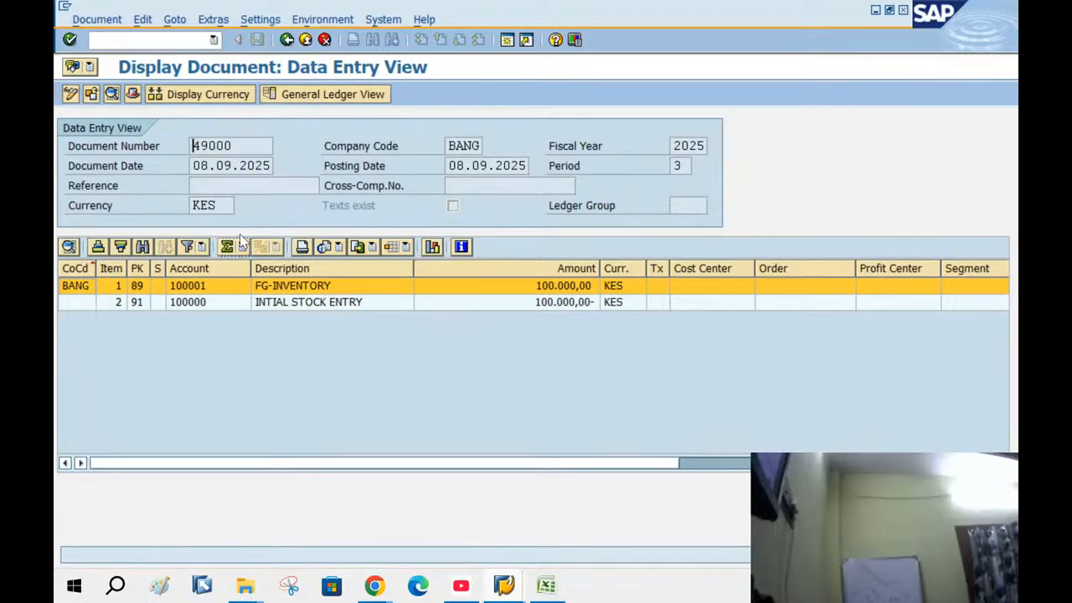
left_click_drag(239, 148, 192, 147)
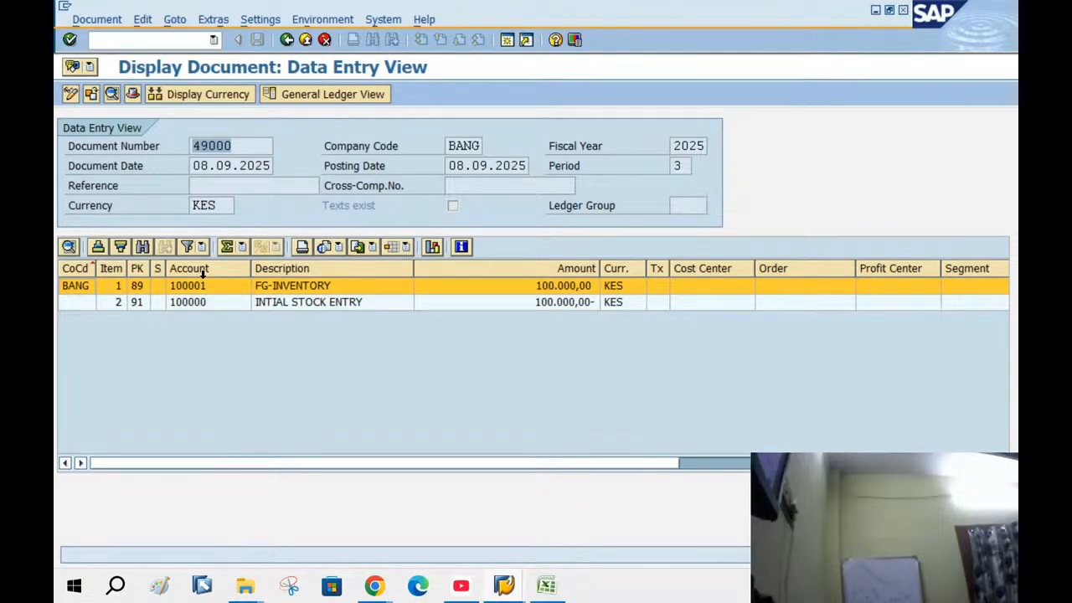
left_click(199, 303)
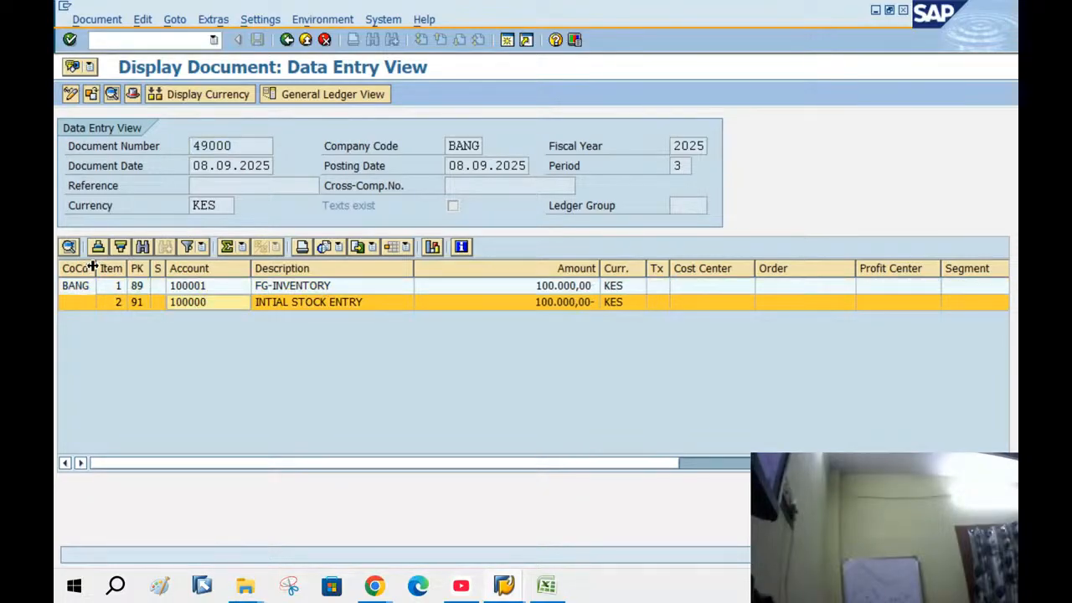
left_click(546, 585)
left_click(607, 282)
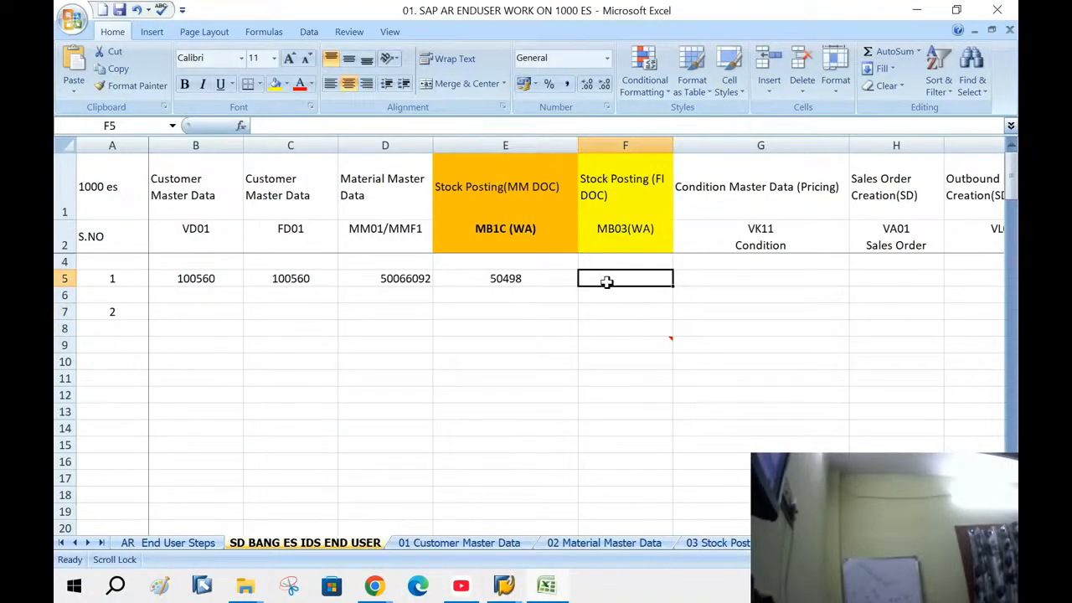
Enter FI document 49000 in F5, PR00=2000 in G5 and sales order 20373 in H5
type("49000")
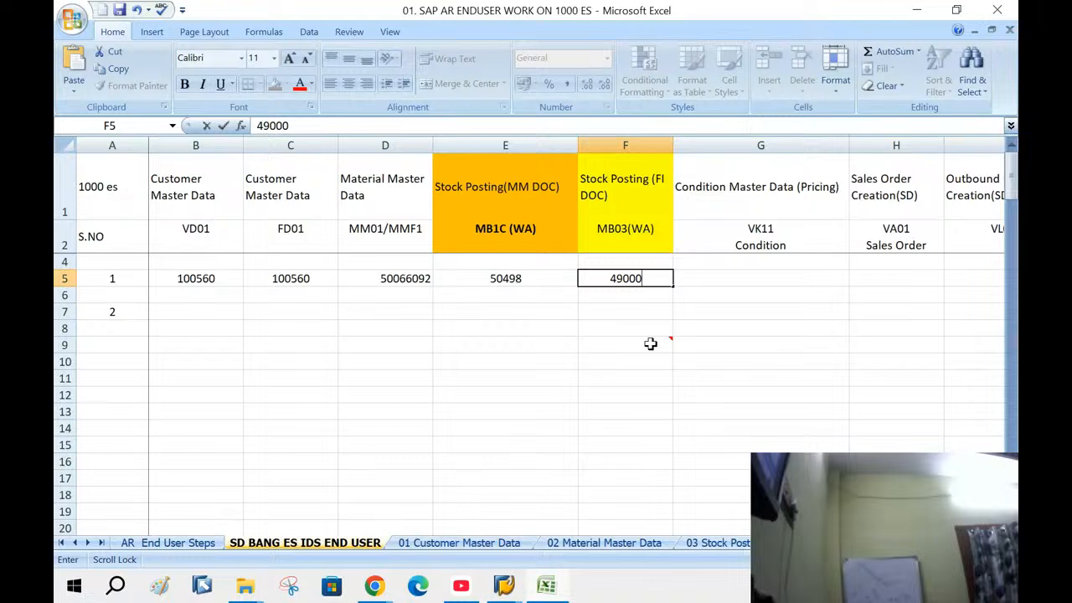
left_click(695, 271)
type("P")
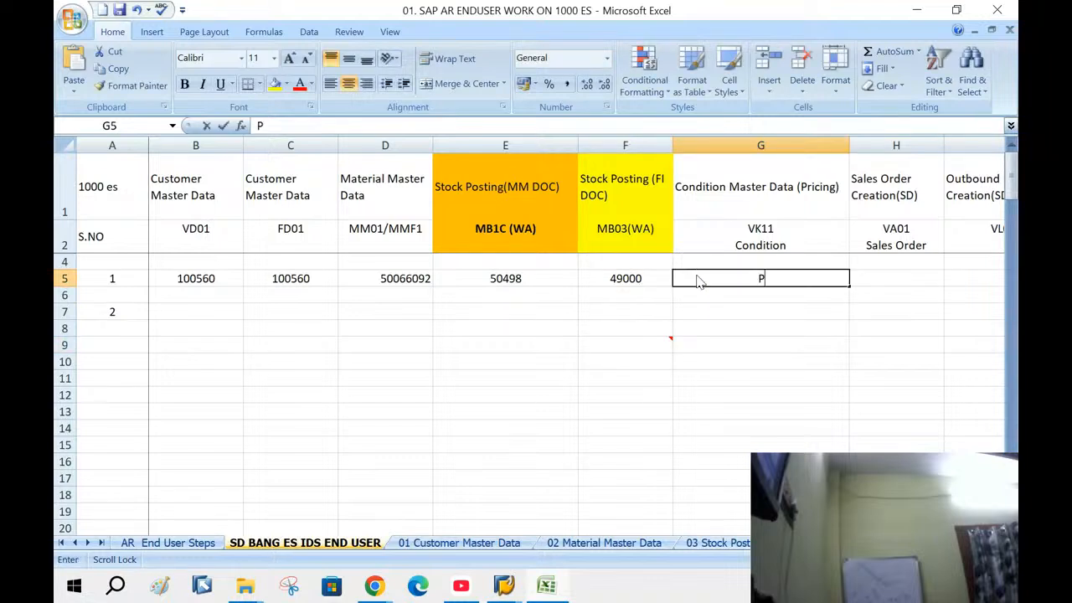
type("R00=")
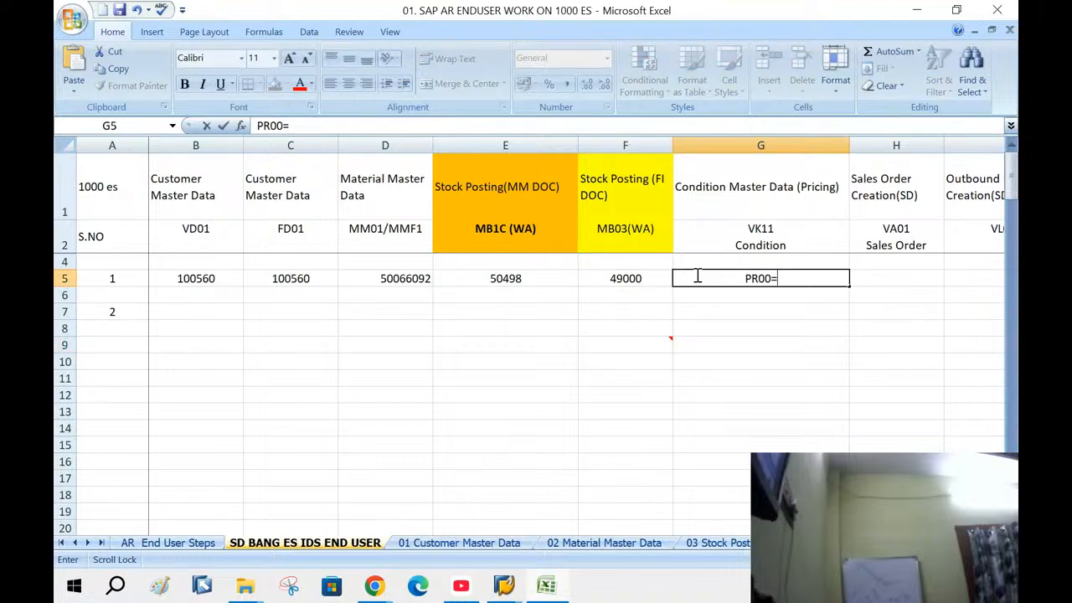
type("2000")
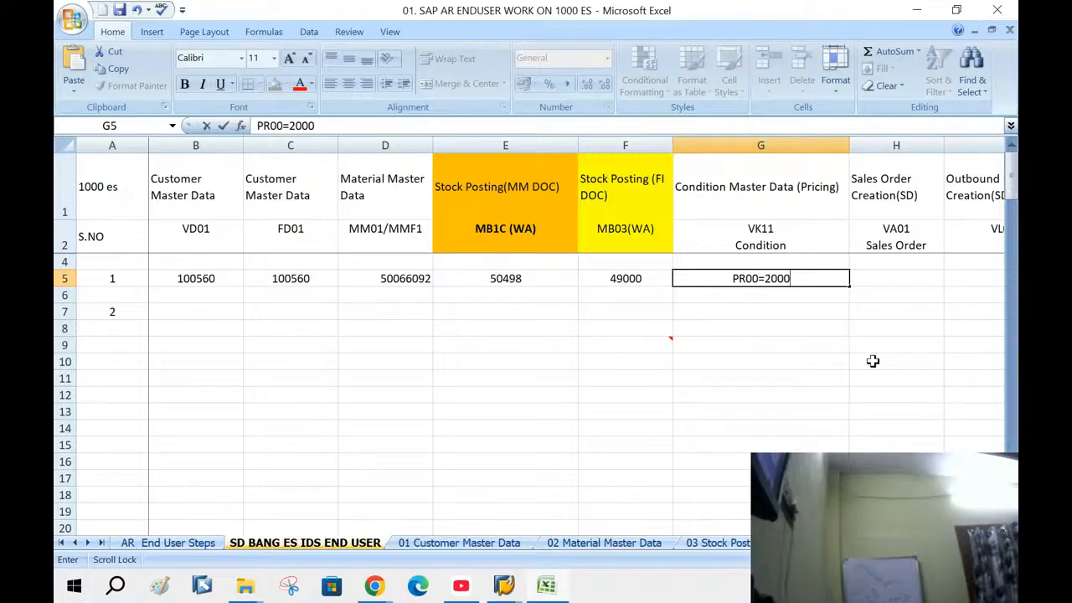
left_click(887, 278)
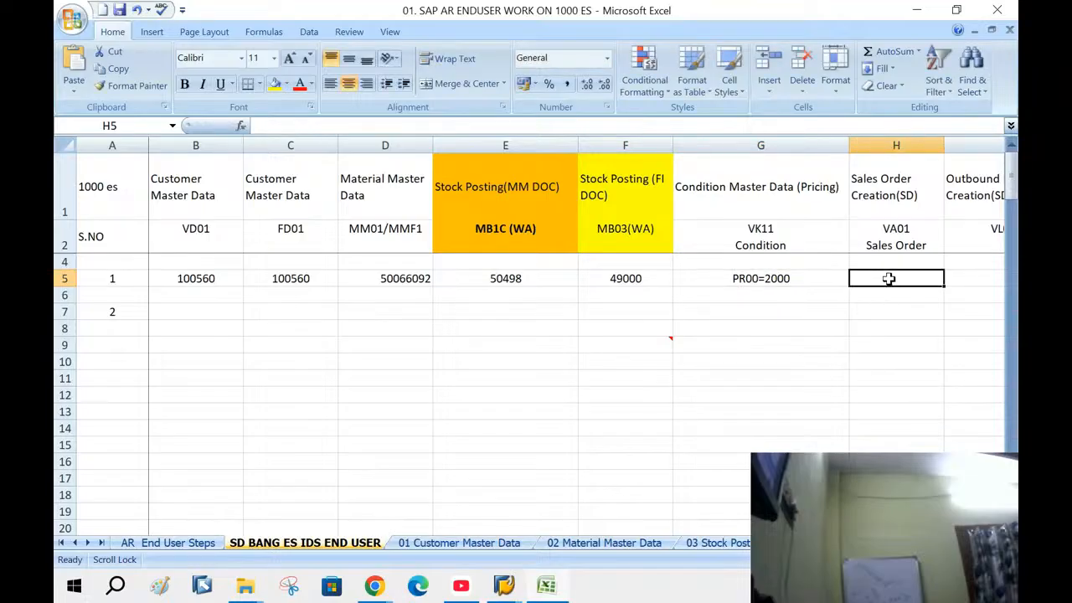
type("20")
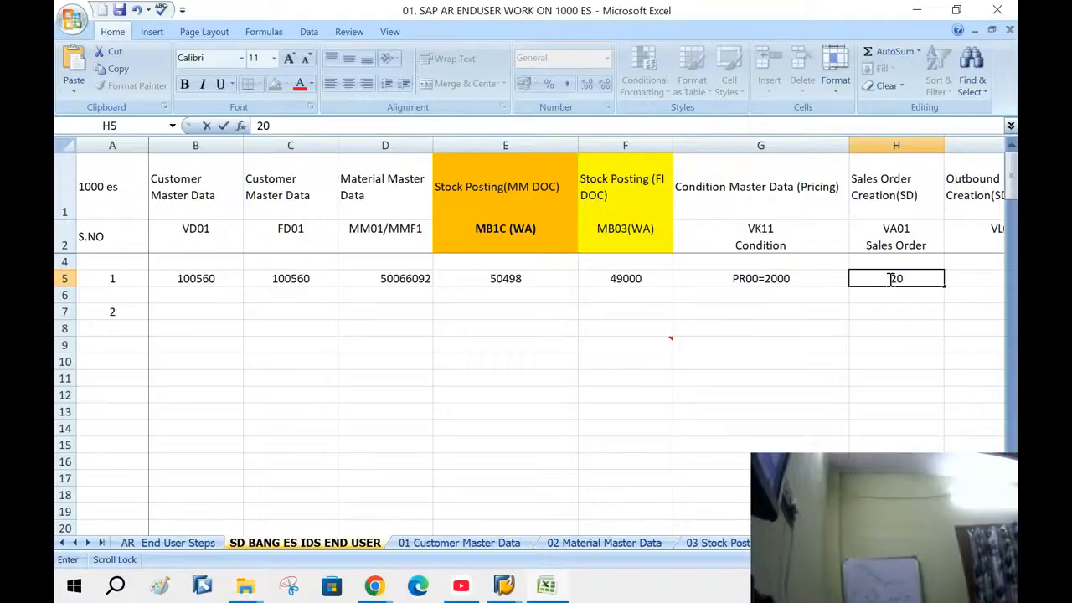
type("373")
left_click(897, 478)
Enter outbound delivery number 80018169 in cell I5
scroll(578, 335, "right", 5)
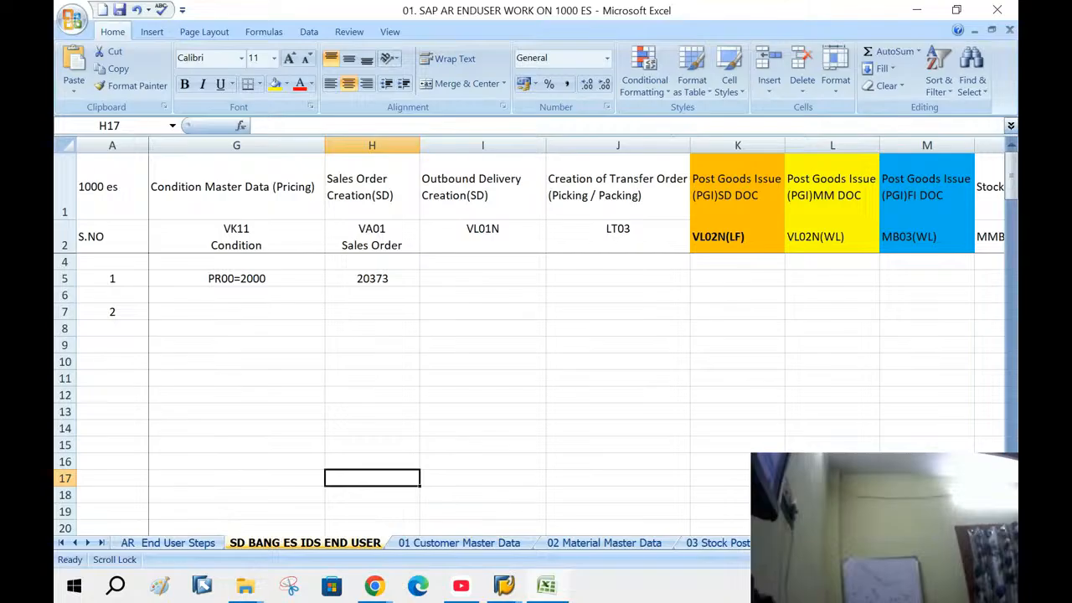
left_click(473, 279)
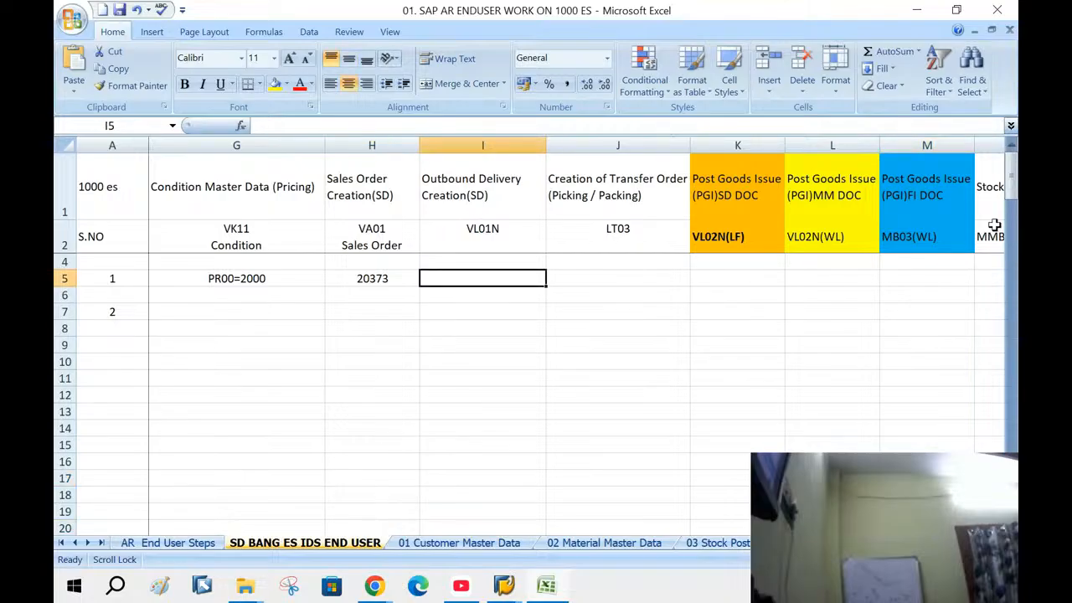
type("800")
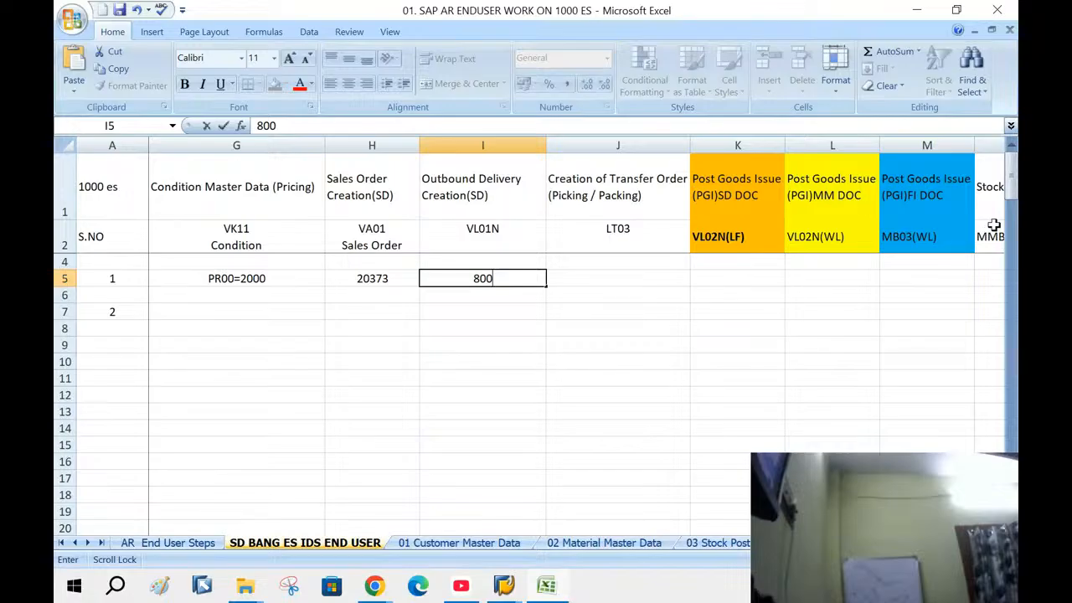
type("181")
type("69")
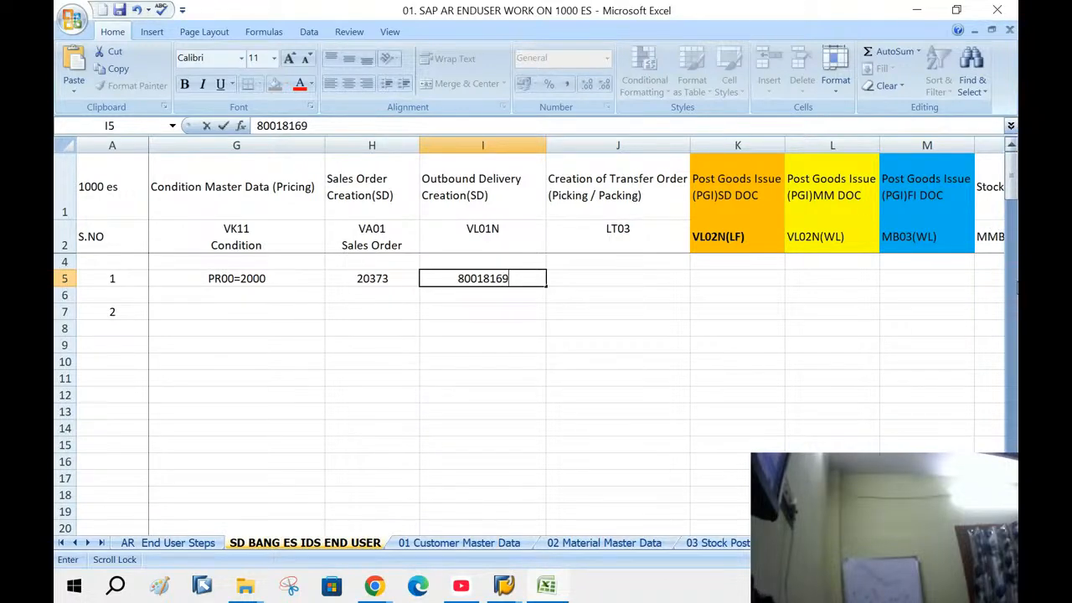
left_click(663, 376)
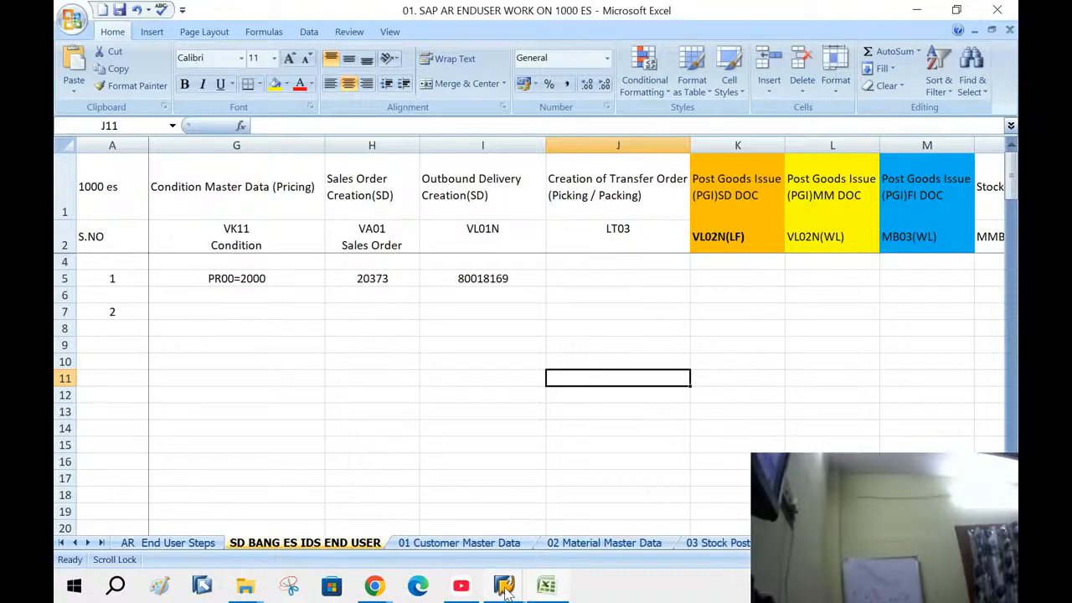
In SAP, run /nVL02N to open outbound delivery 80018169 for change
mouse_move(505, 593)
left_click(452, 524)
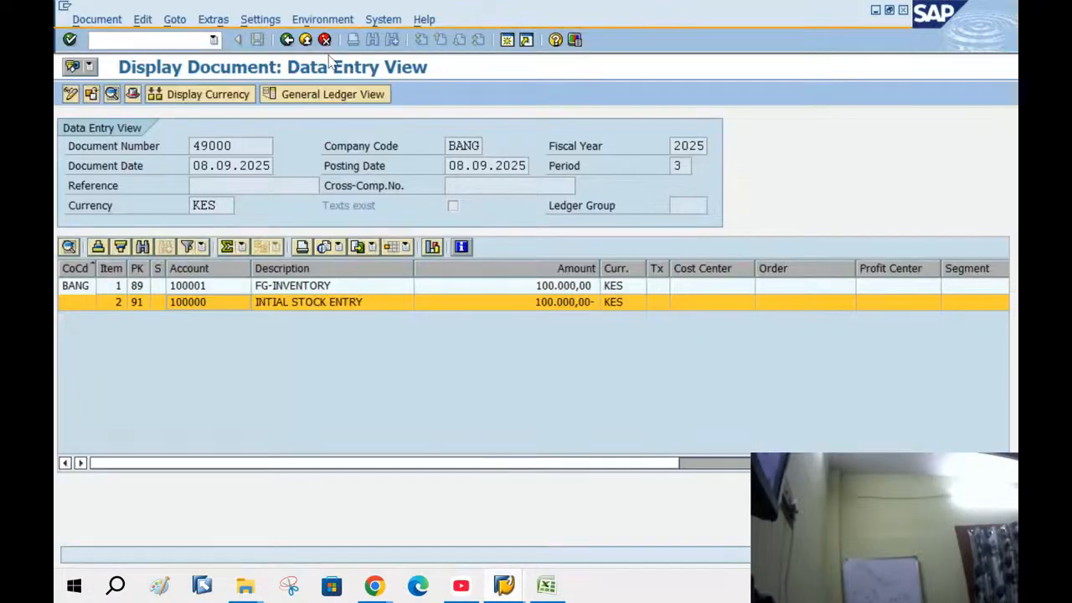
left_click(139, 39)
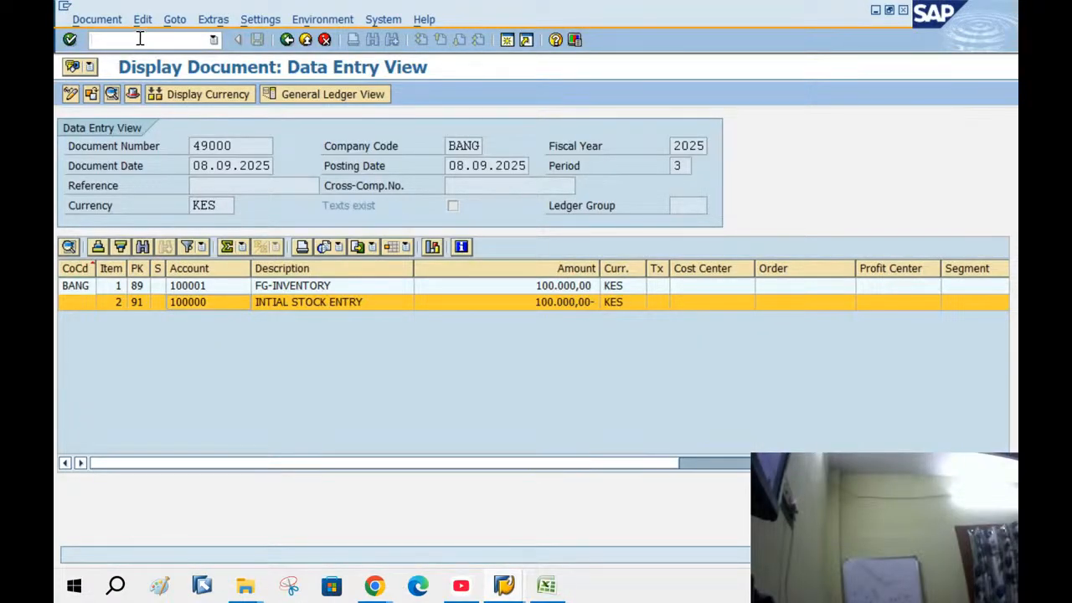
type("/")
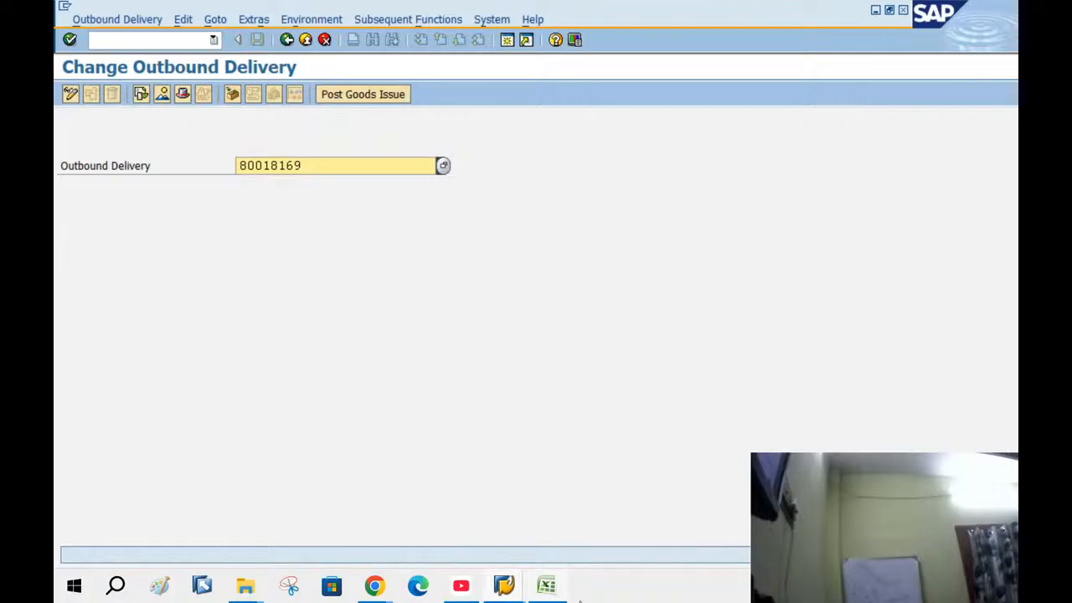
left_click(547, 586)
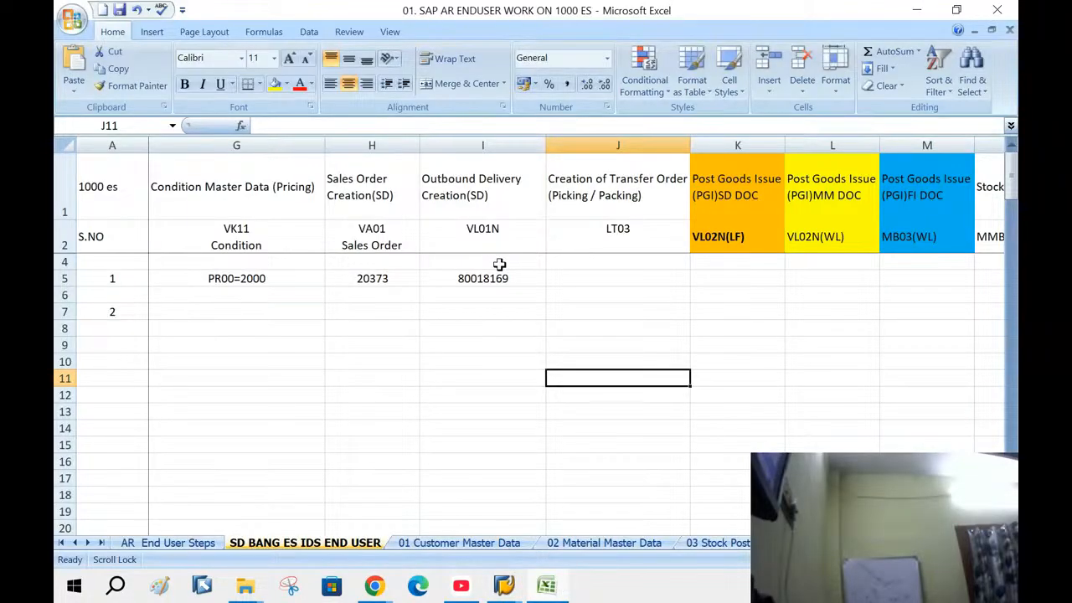
Enter transfer order 1 in J5 and PGI SD document 80018169 in K5
left_click(618, 278)
type("1")
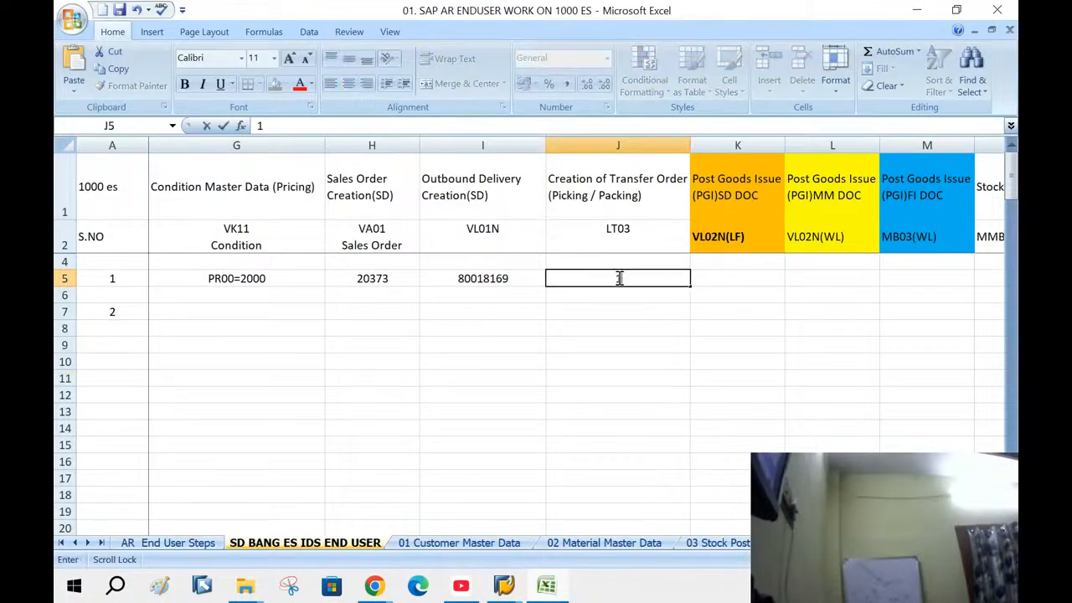
left_click(714, 326)
left_click(730, 282)
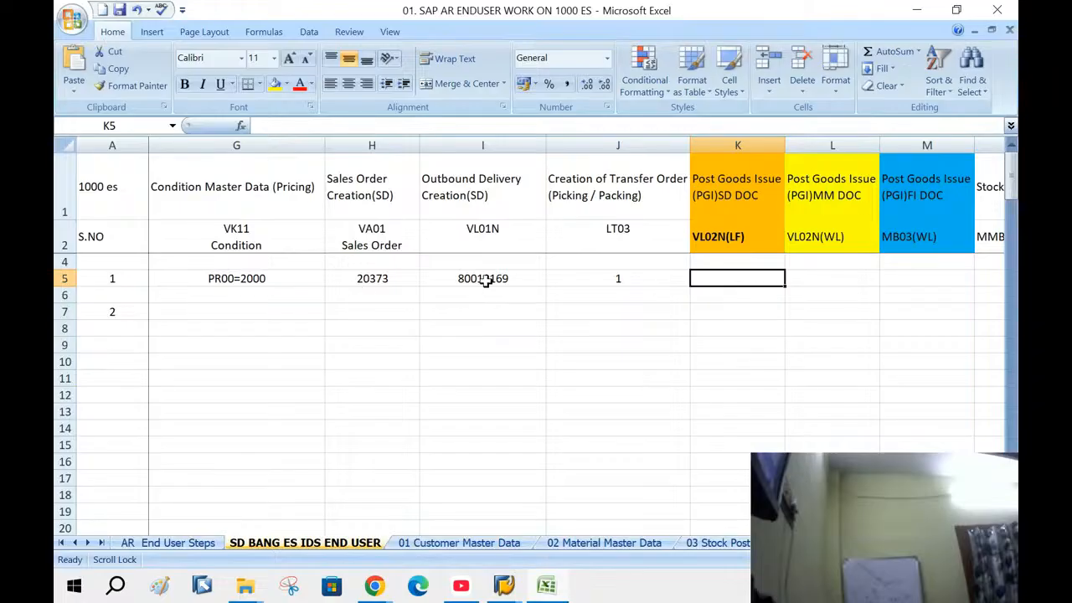
type("8")
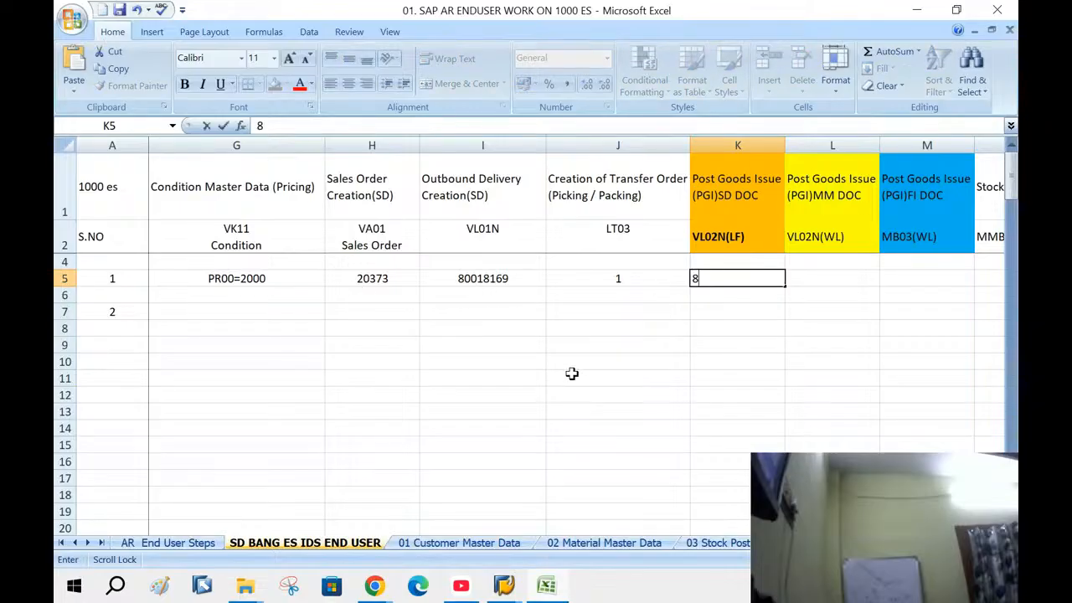
type("0018169")
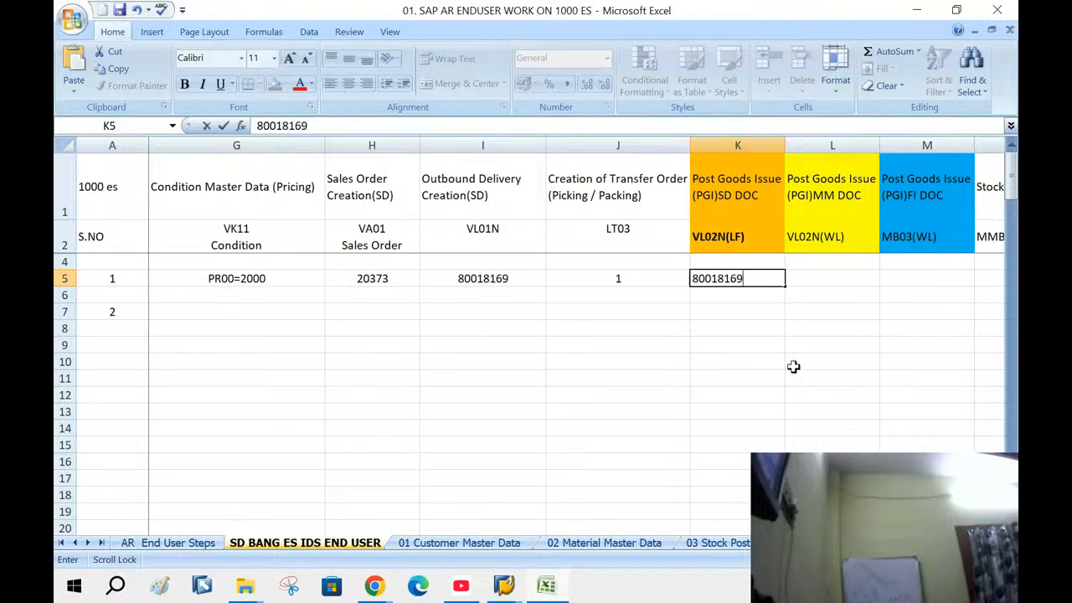
key("Tab")
left_click(746, 278)
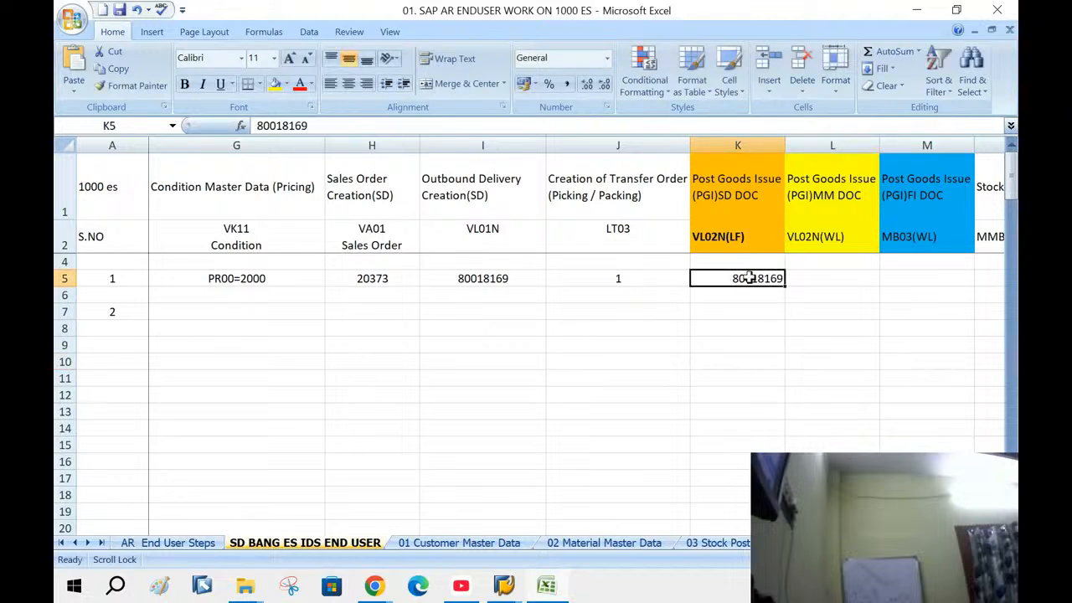
left_click(820, 285)
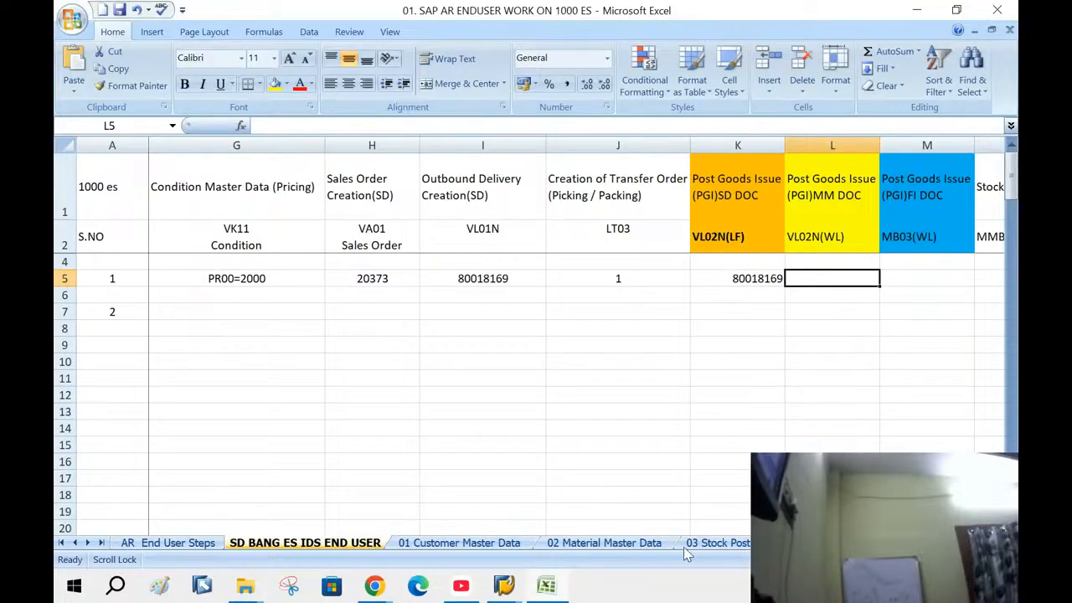
left_click(503, 586)
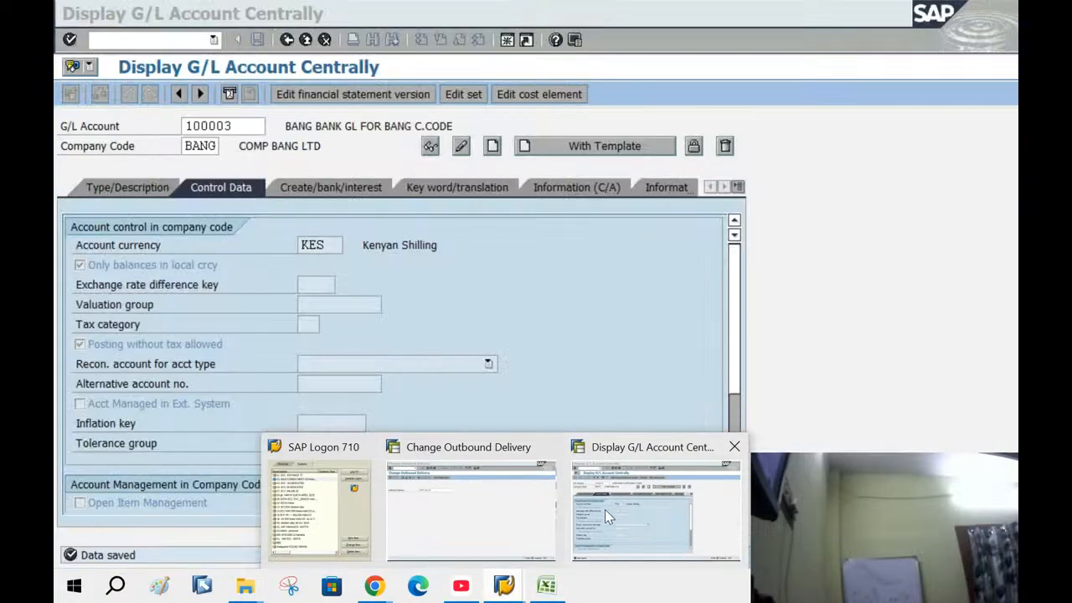
left_click(503, 511)
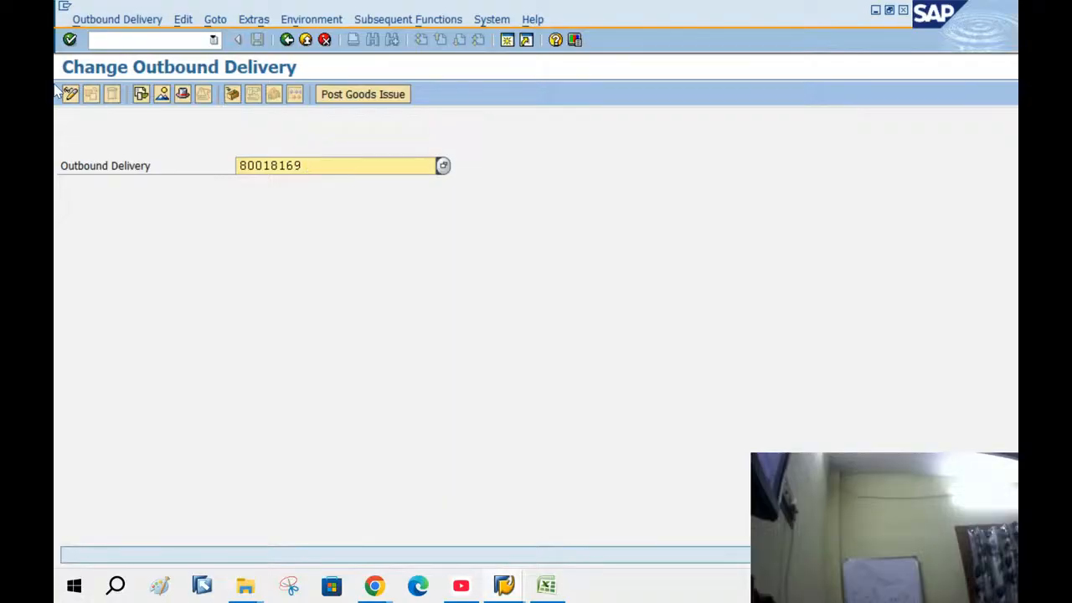
left_click(140, 94)
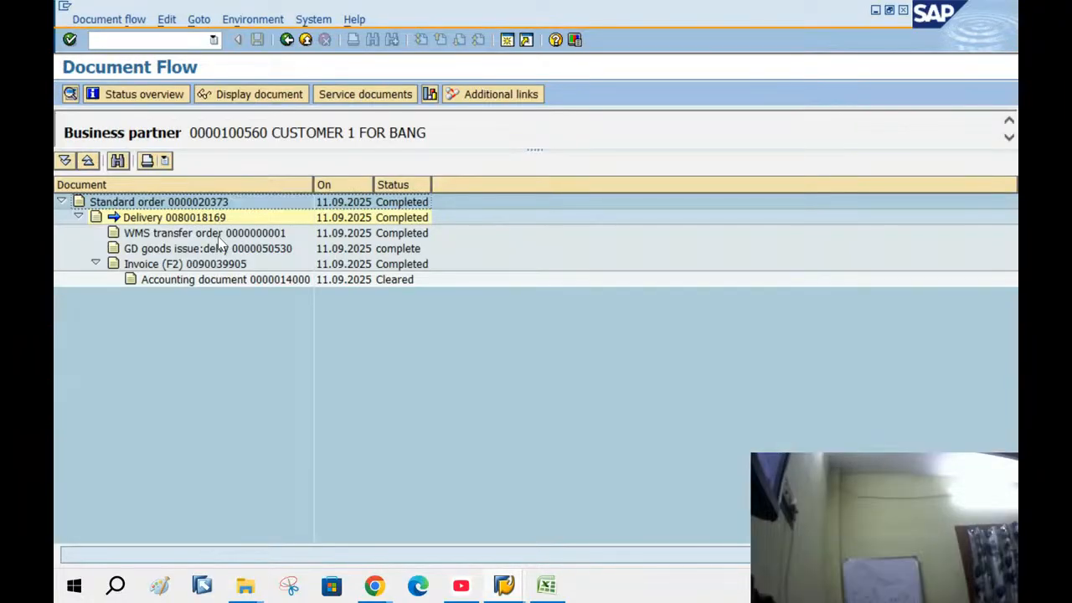
double_click(283, 249)
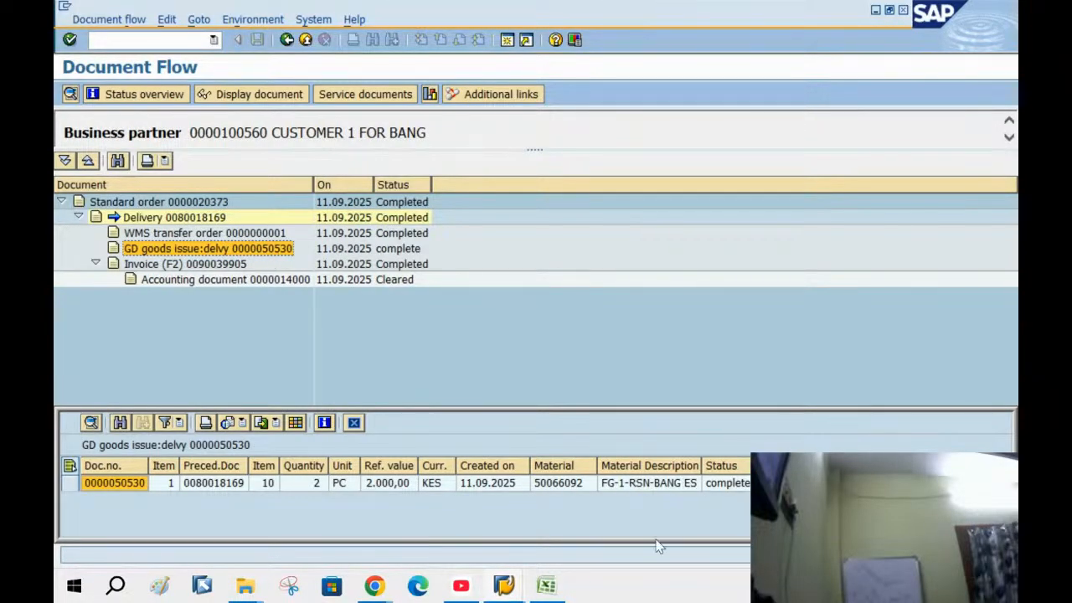
left_click(551, 588)
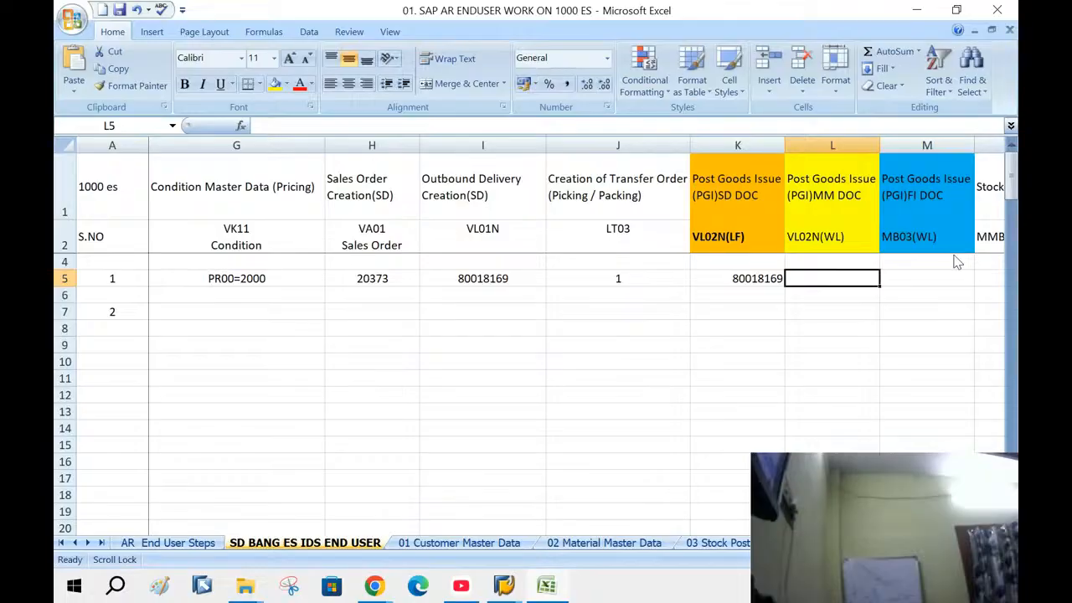
Enter 50530 in cell L5 as the PGI MM document
type("50530")
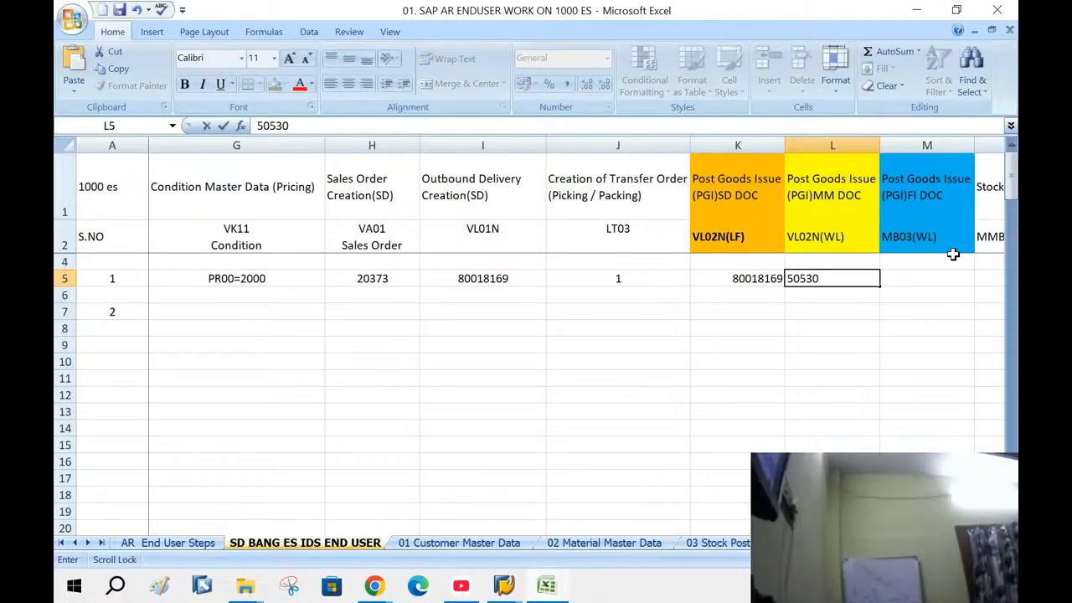
left_click(777, 352)
left_click(882, 290)
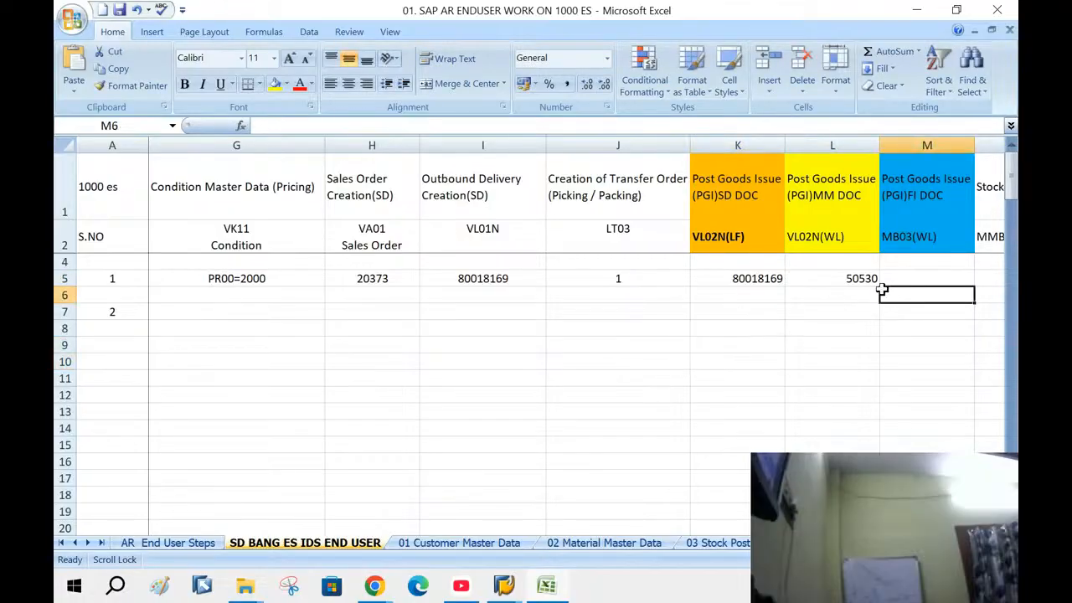
left_click(890, 278)
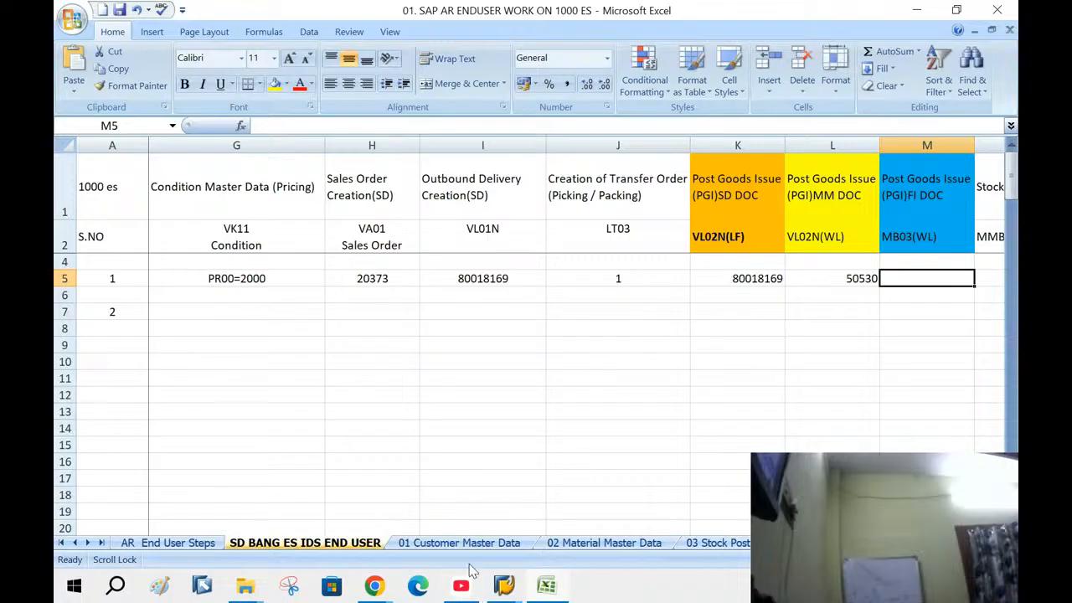
left_click(503, 584)
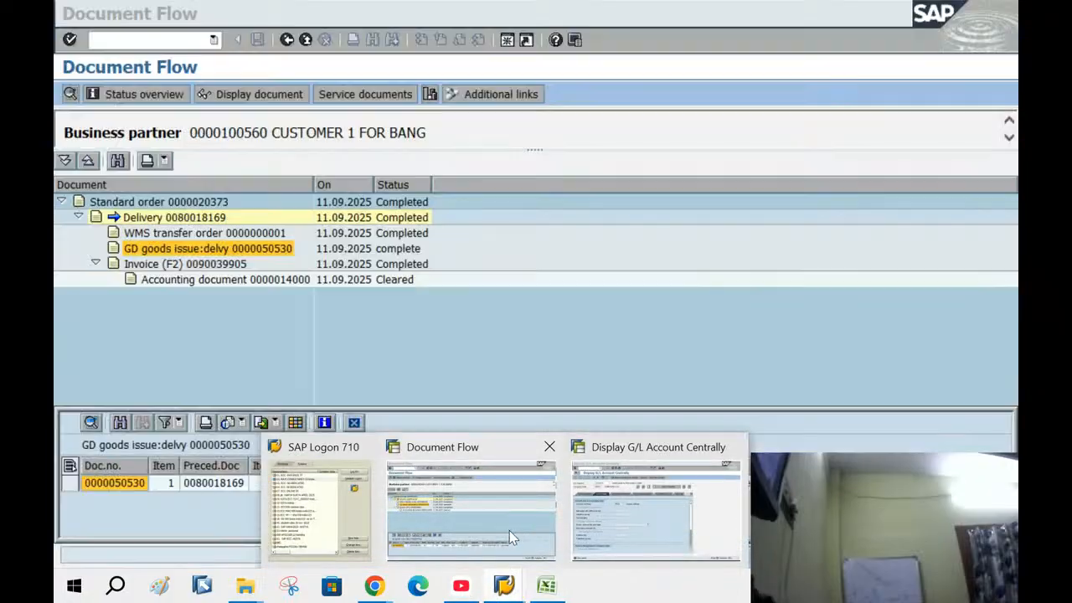
Back out of the document flow to the SAP Easy Access menu
left_click(509, 532)
left_click(287, 40)
left_click(286, 41)
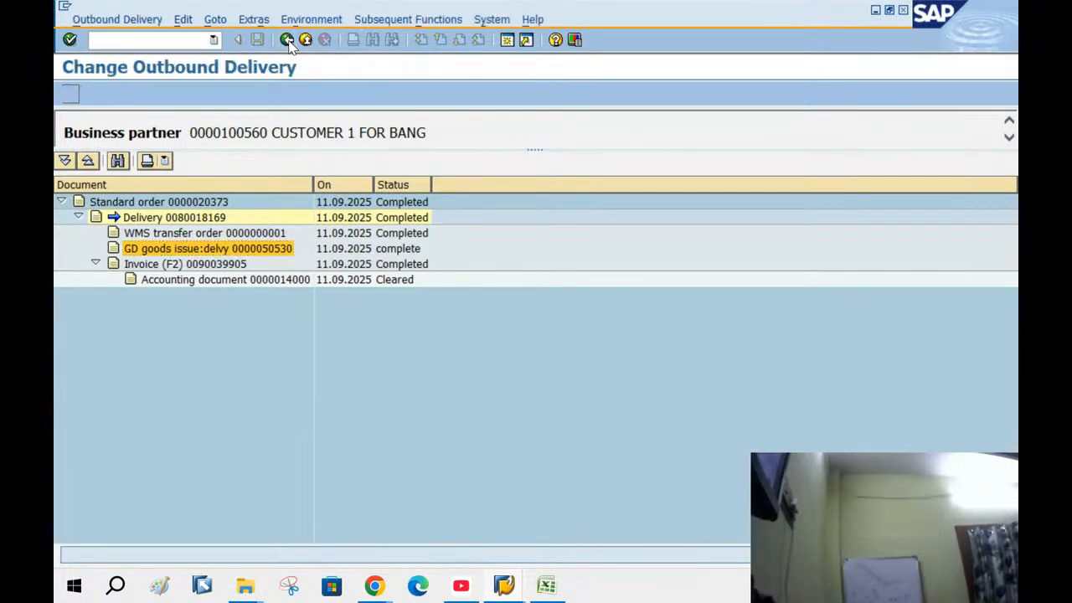
left_click(286, 40)
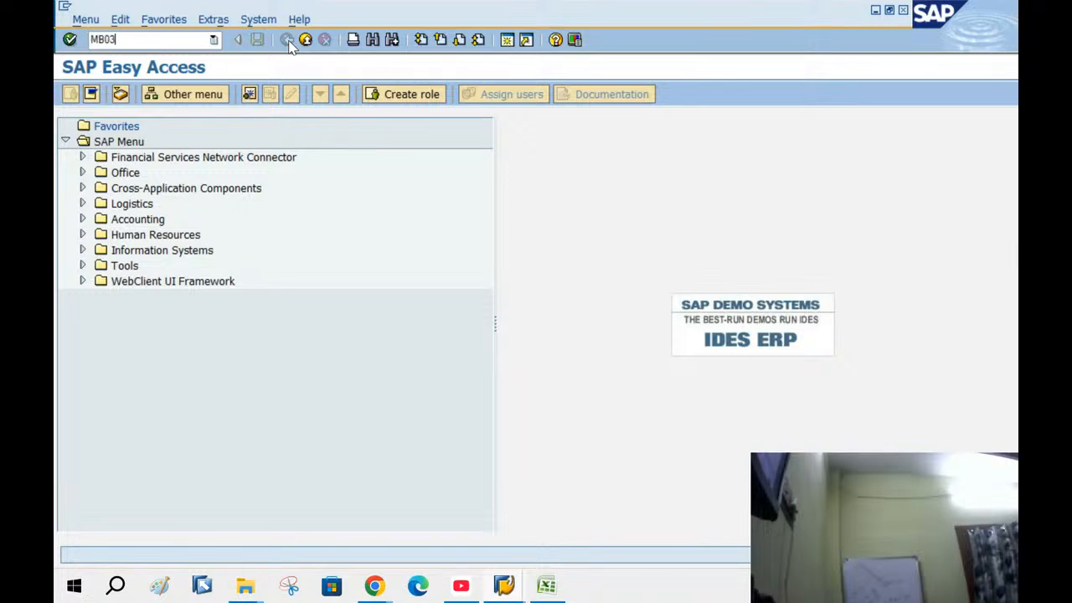
Display material document 50530 with MB03 and open its accounting document 49001
key("Return")
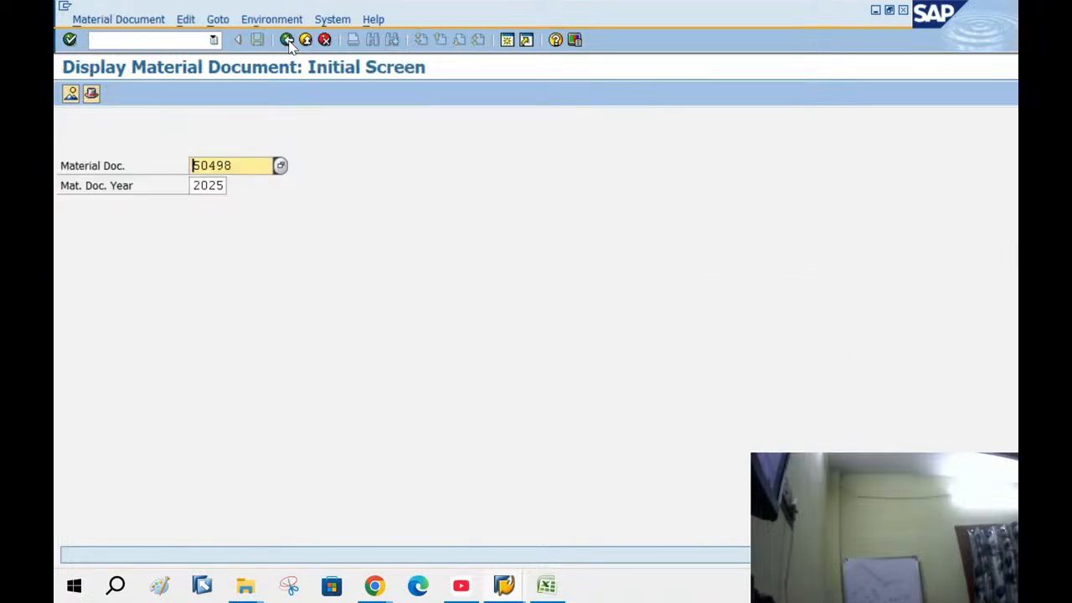
key("Delete")
key("Delete")
key("Delete")
key("Delete")
type("50")
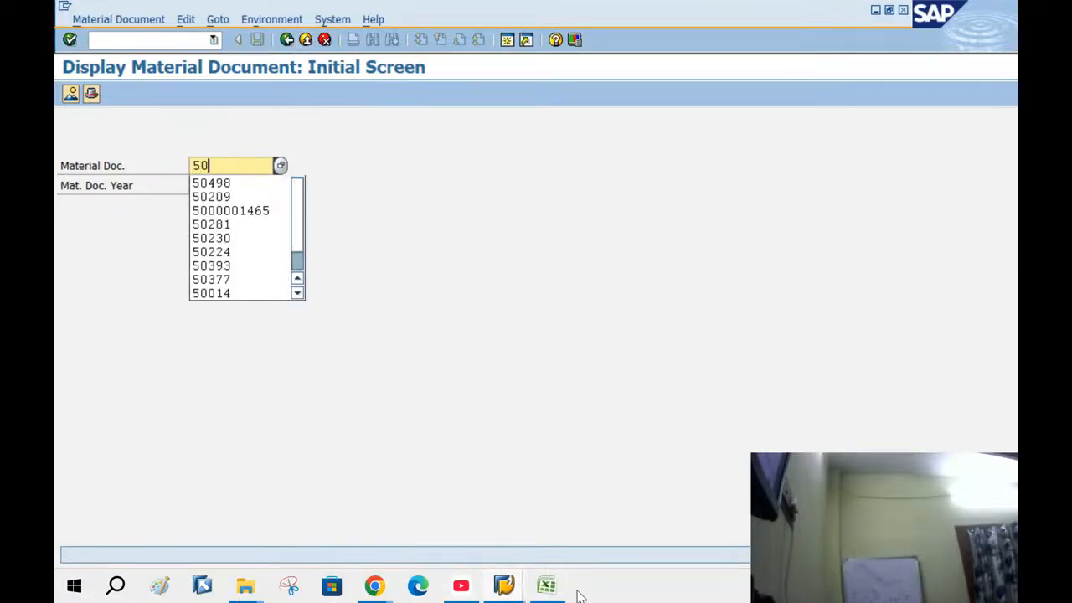
left_click(548, 586)
left_click(548, 586)
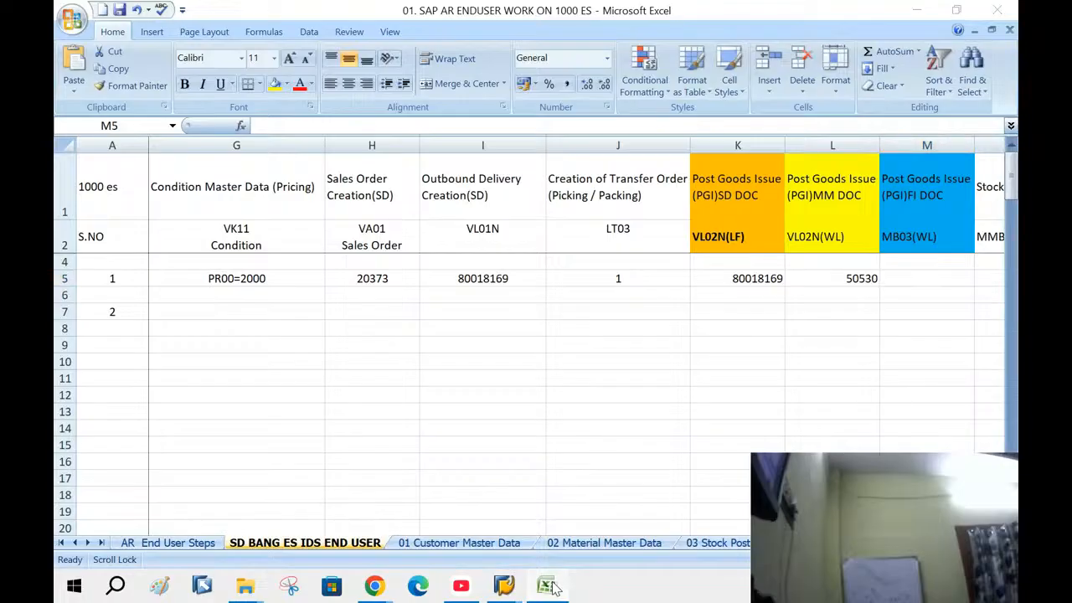
type("530")
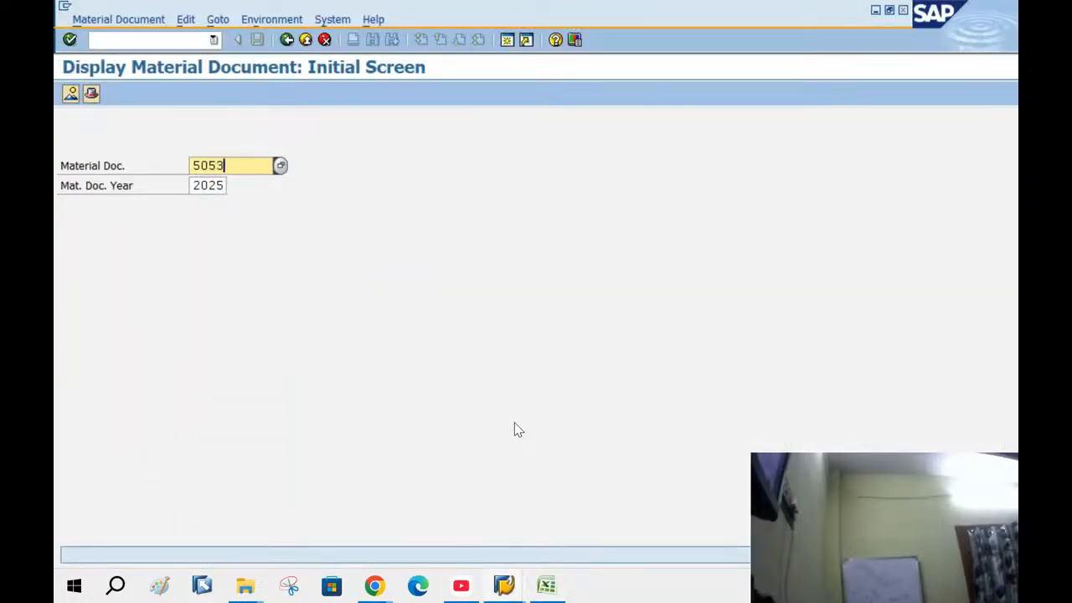
key("Return")
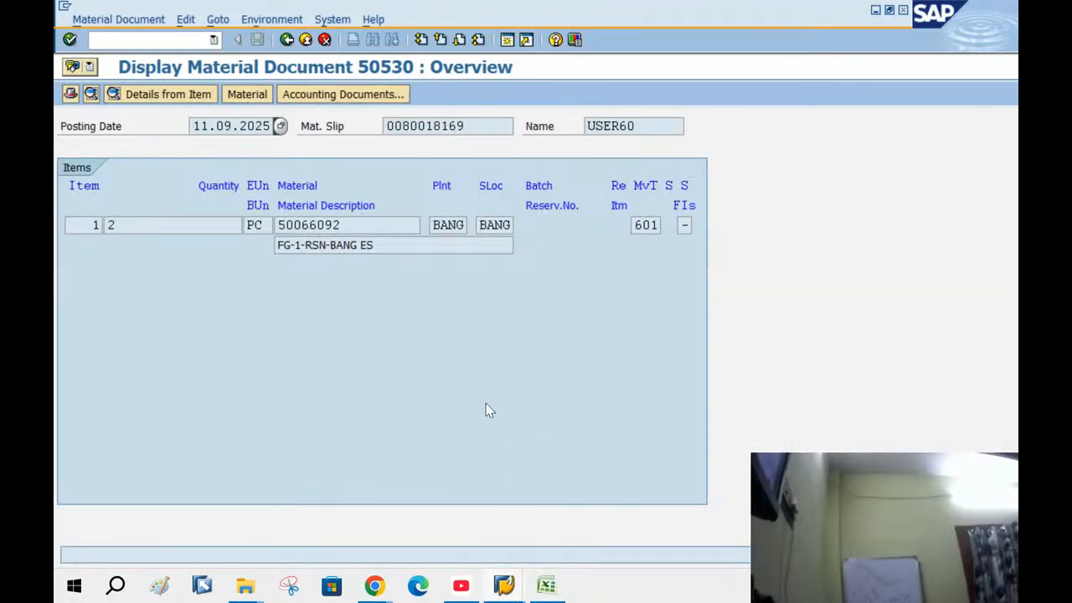
left_click(634, 225)
left_click(343, 95)
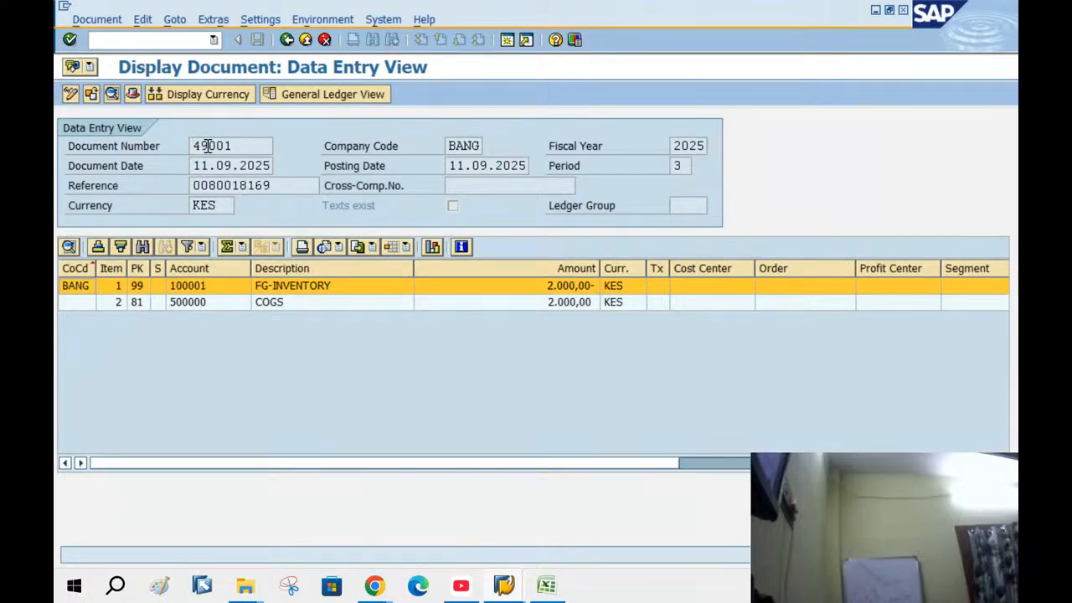
left_click(546, 586)
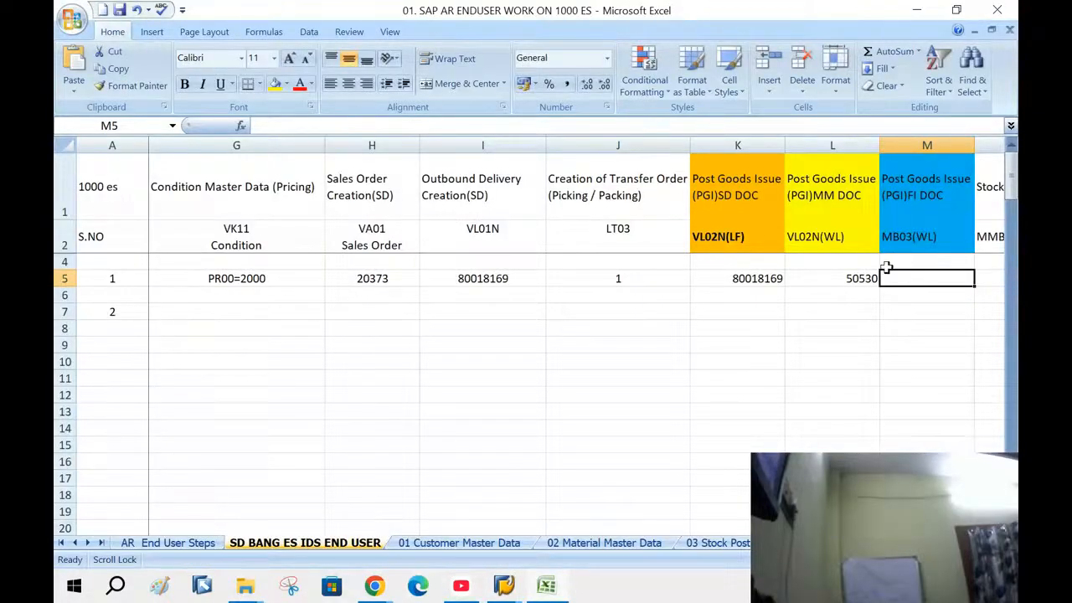
Enter 49001 in cell M5 under PGI FI DOC
type("49001")
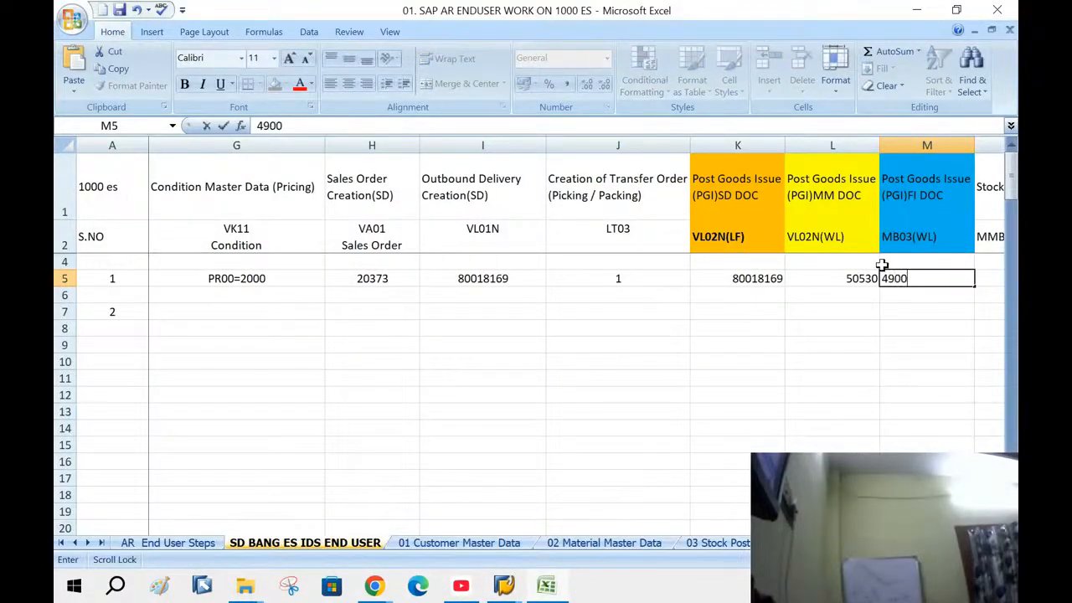
left_click(901, 411)
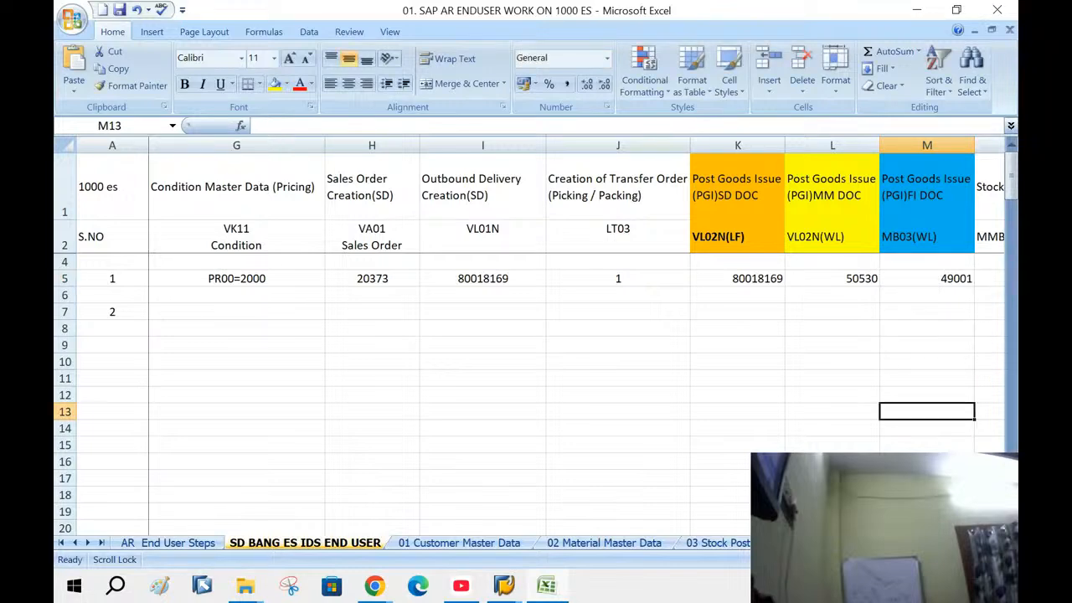
scroll(577, 336, "right", 10)
scroll(577, 337, "left", 8)
scroll(897, 395, "left", 1)
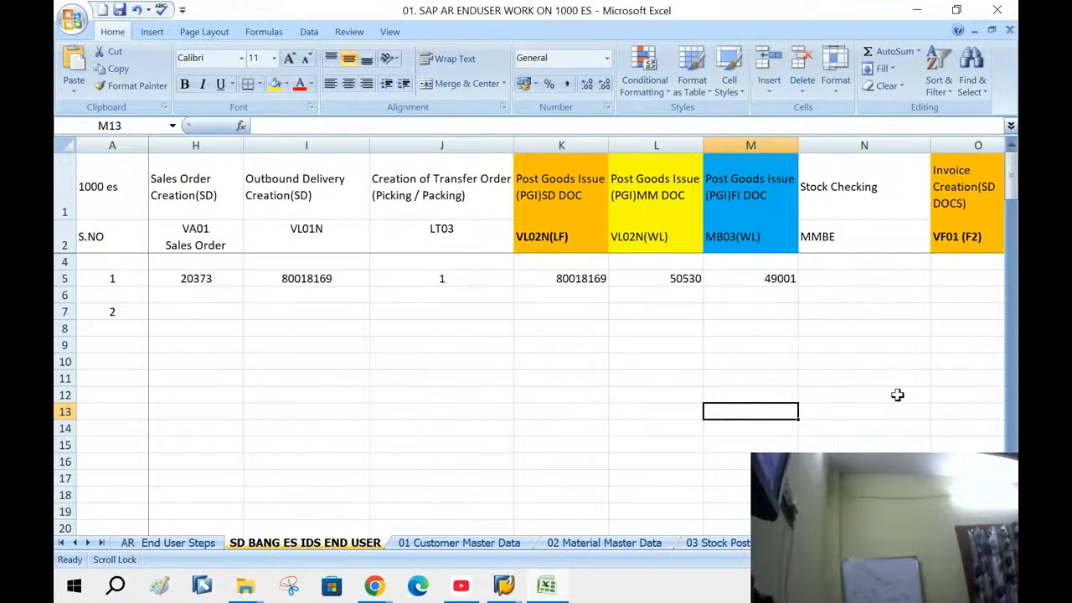
Enter 98 PC under Stock Checking and invoice 90039905 in cell O5
left_click(829, 278)
type("9")
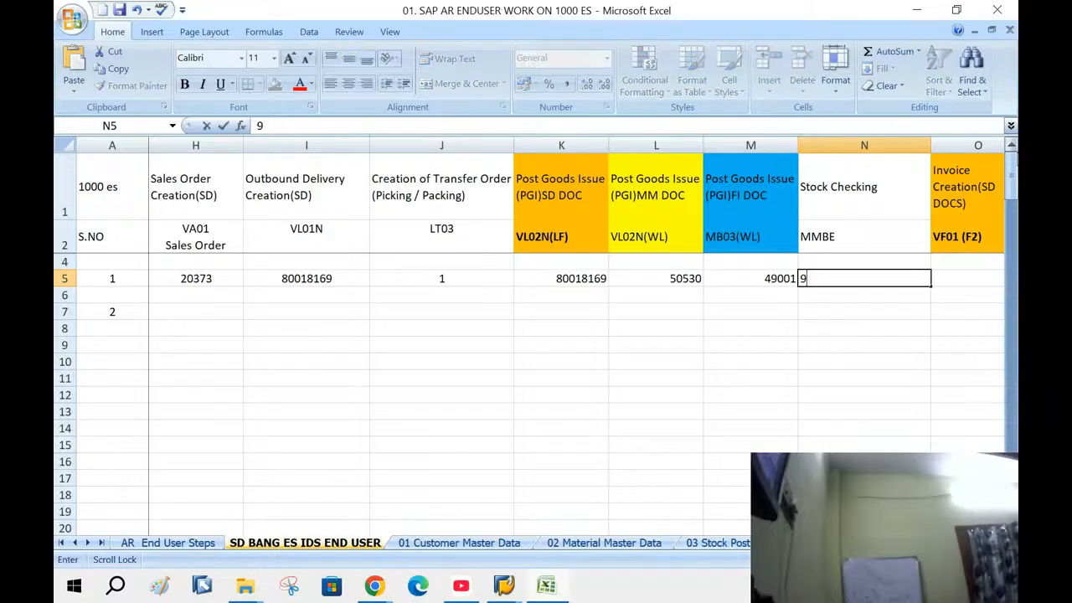
type("8 PC")
key("Tab")
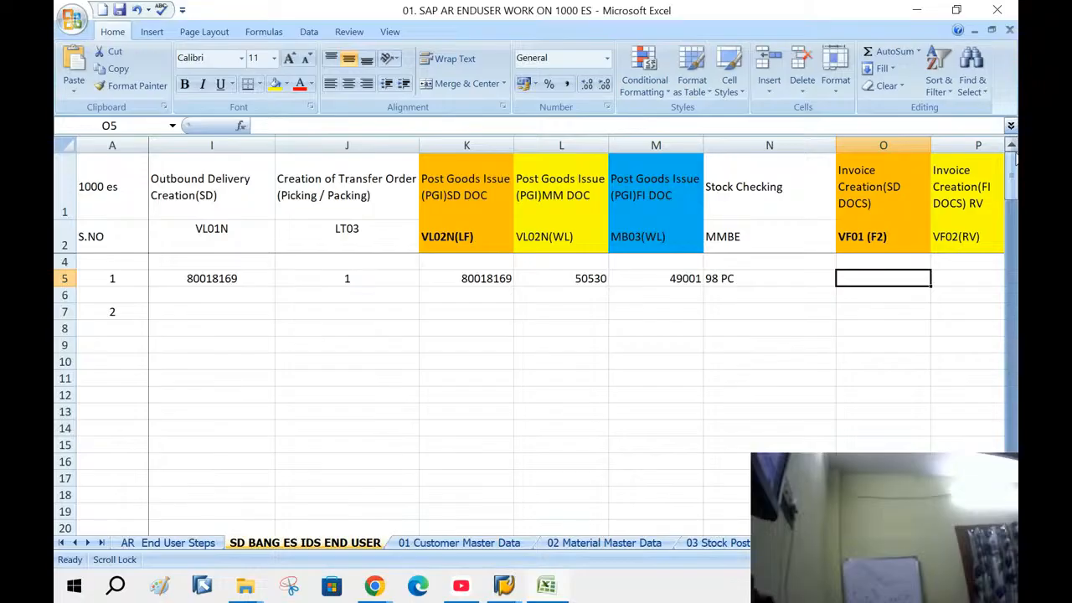
type("9003")
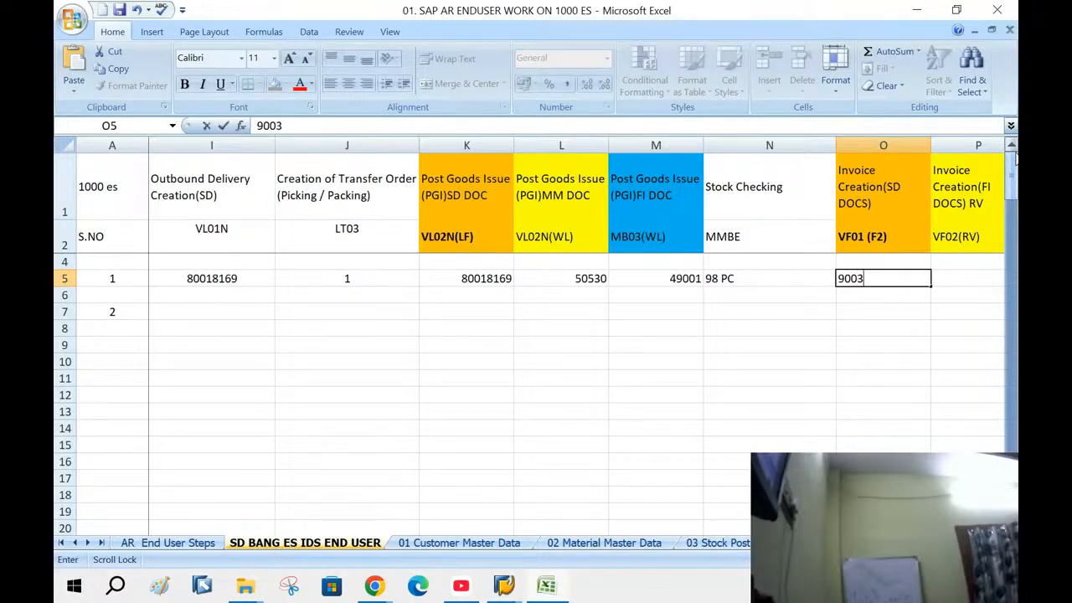
type("9905")
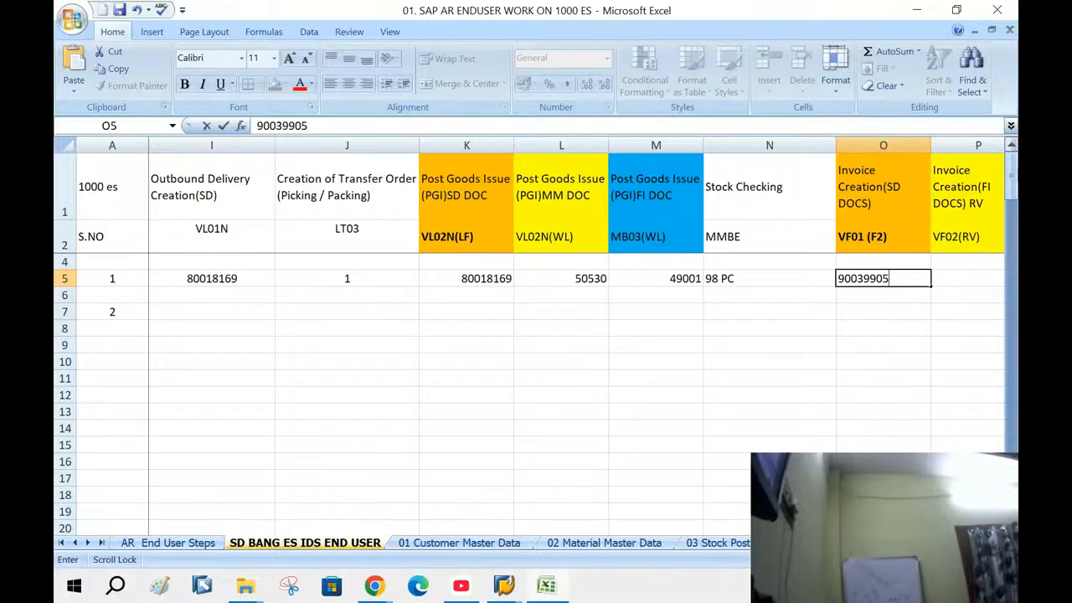
left_click(901, 398)
Copy invoice number 90039905 from its cell
left_click_drag(981, 166, 982, 268)
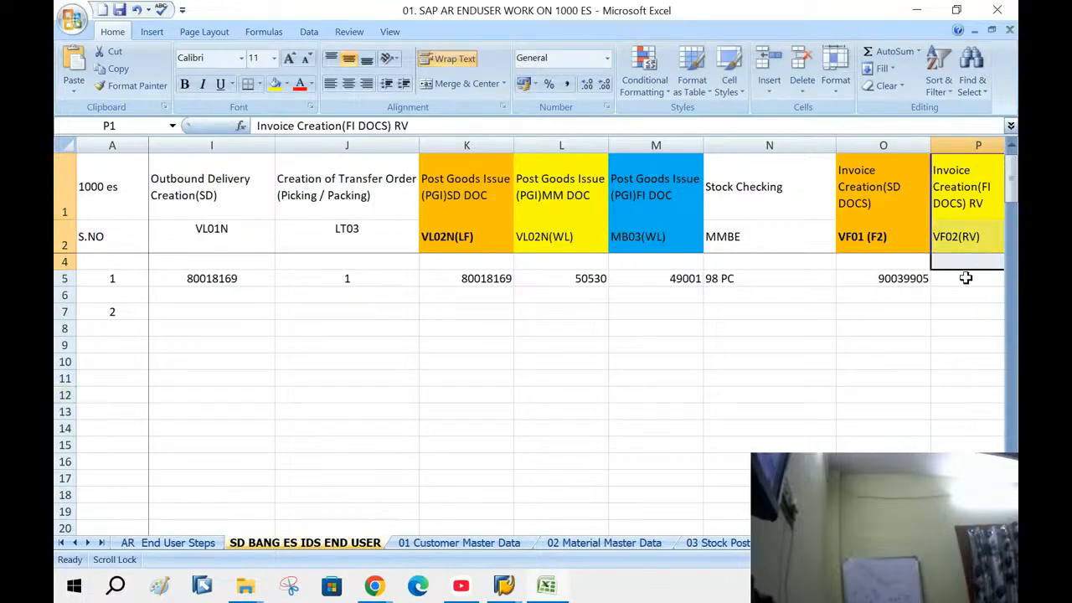
left_click(911, 280)
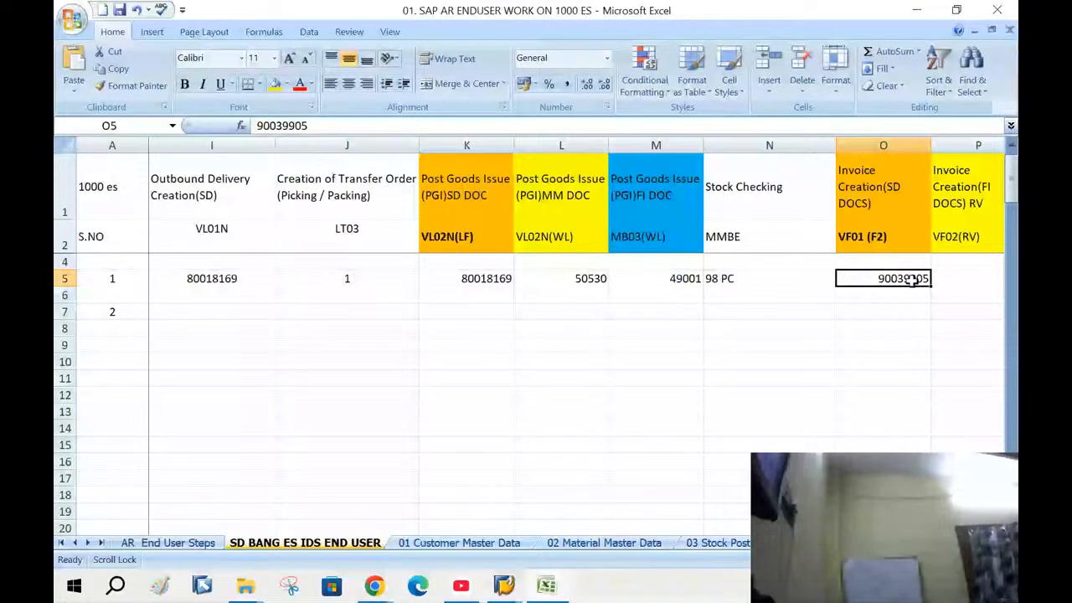
key("ctrl+c")
scroll(694, 156, "right", 2)
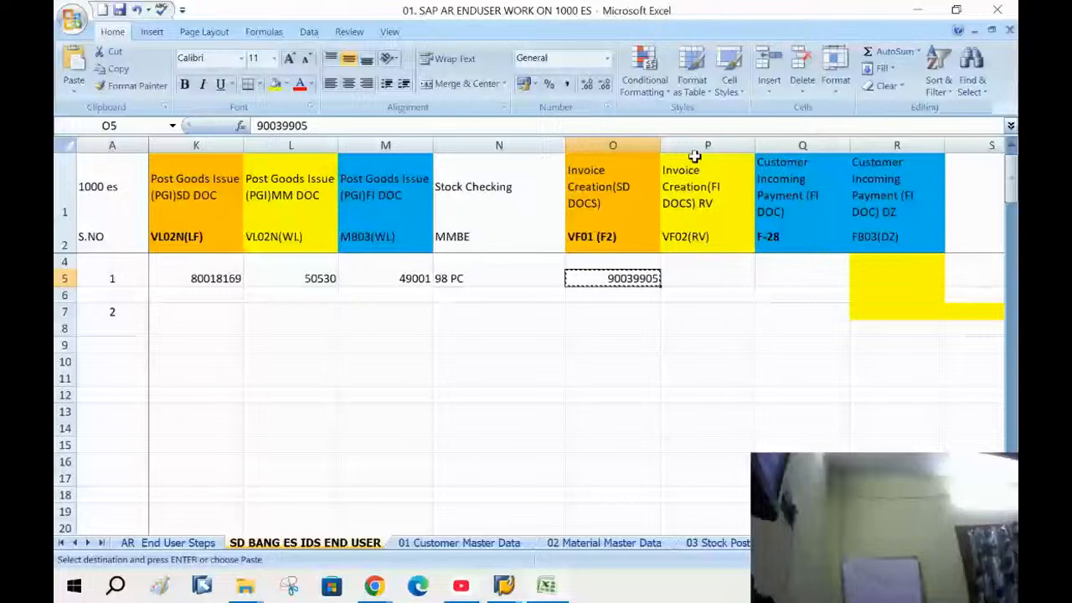
In SAP, open billing document 90039905 with /NVF02
mouse_move(503, 585)
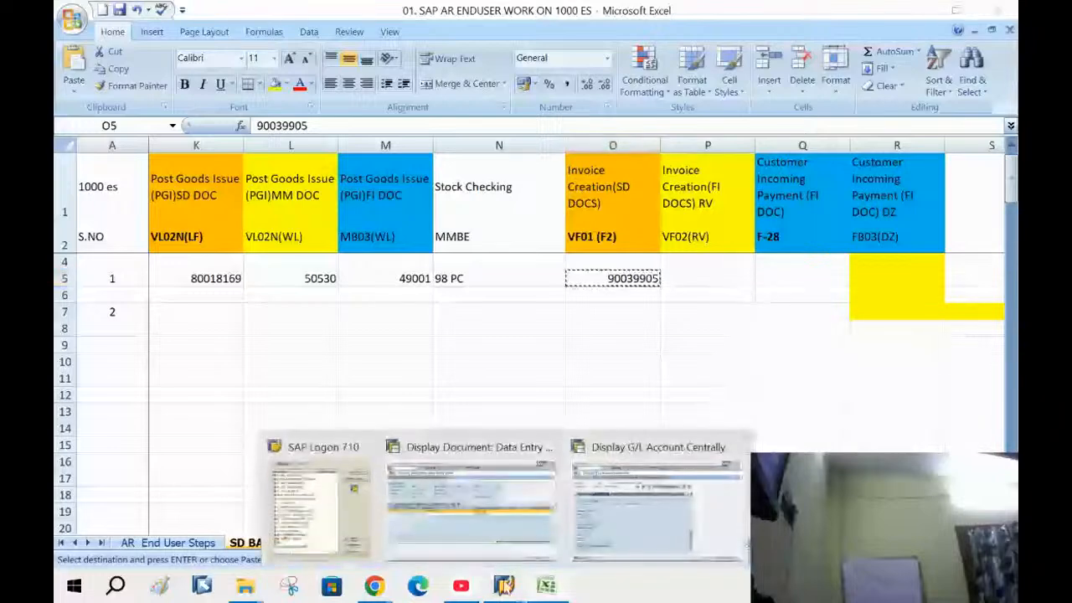
left_click(516, 526)
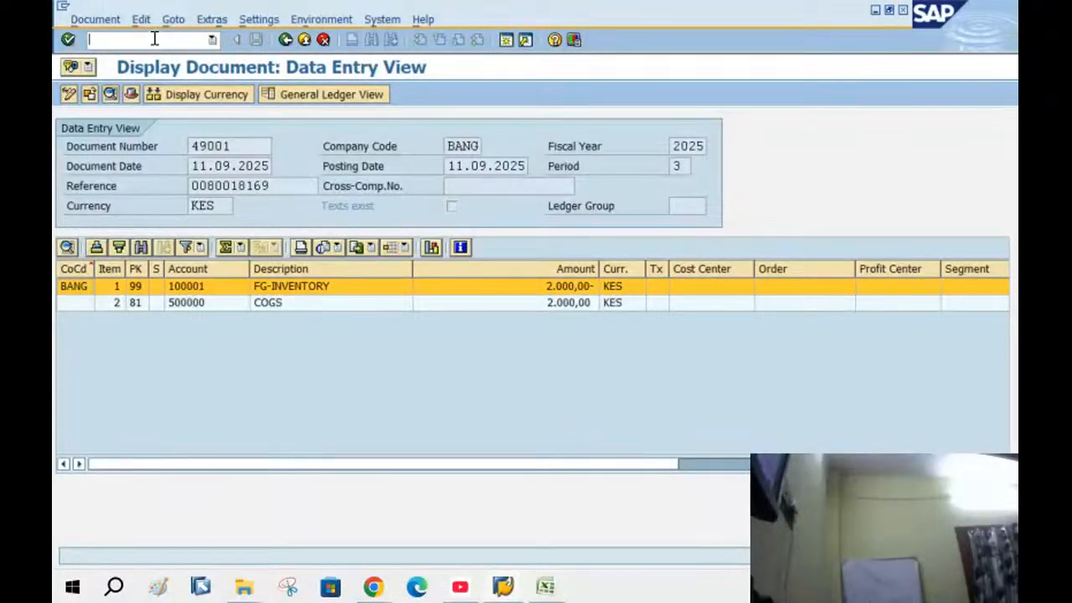
left_click(154, 38)
type("/NVF02")
key("Return")
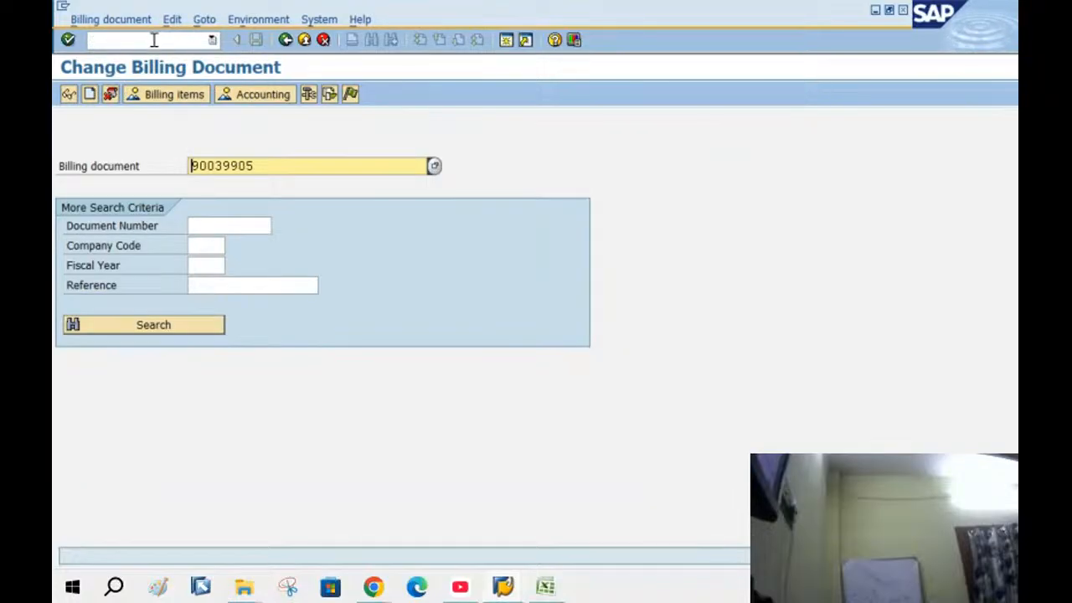
Follow the invoice's document flow to accounting document 14000, then select cell P5 in Excel
left_click(331, 94)
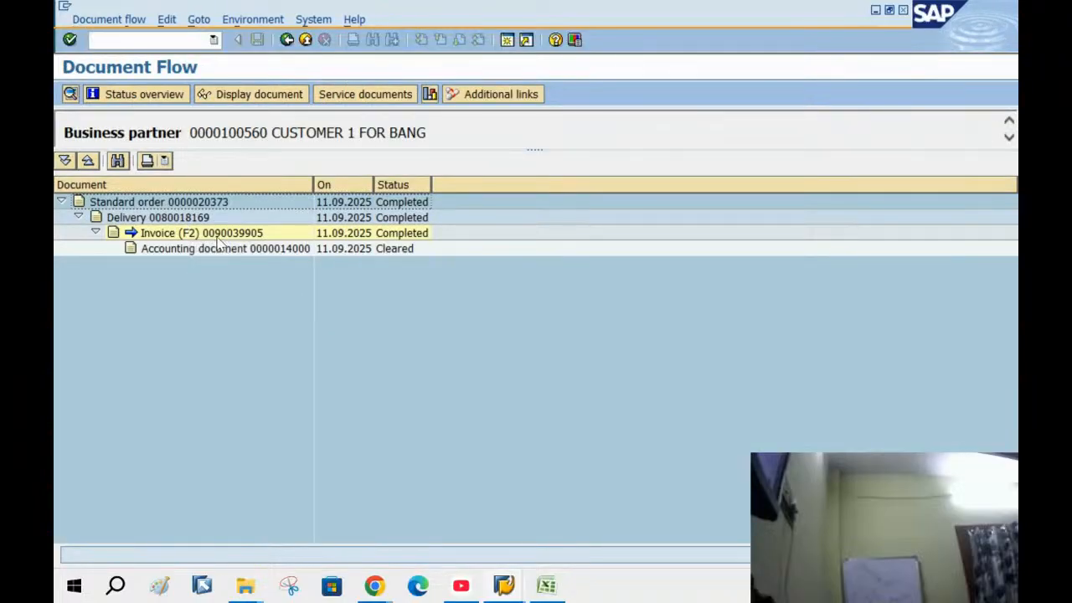
left_click(216, 234)
left_click(243, 94)
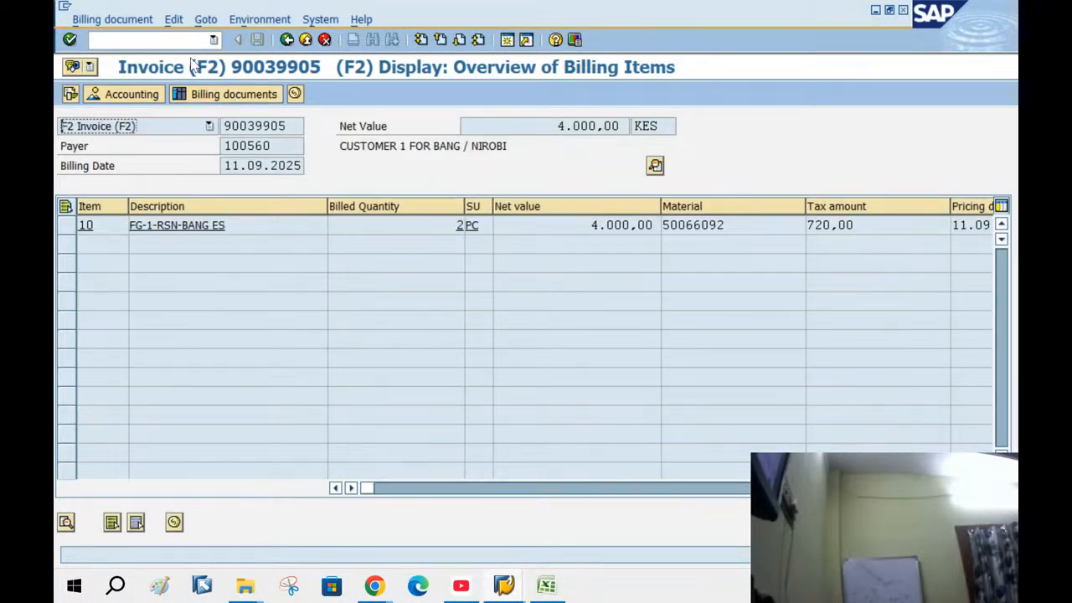
left_click(126, 93)
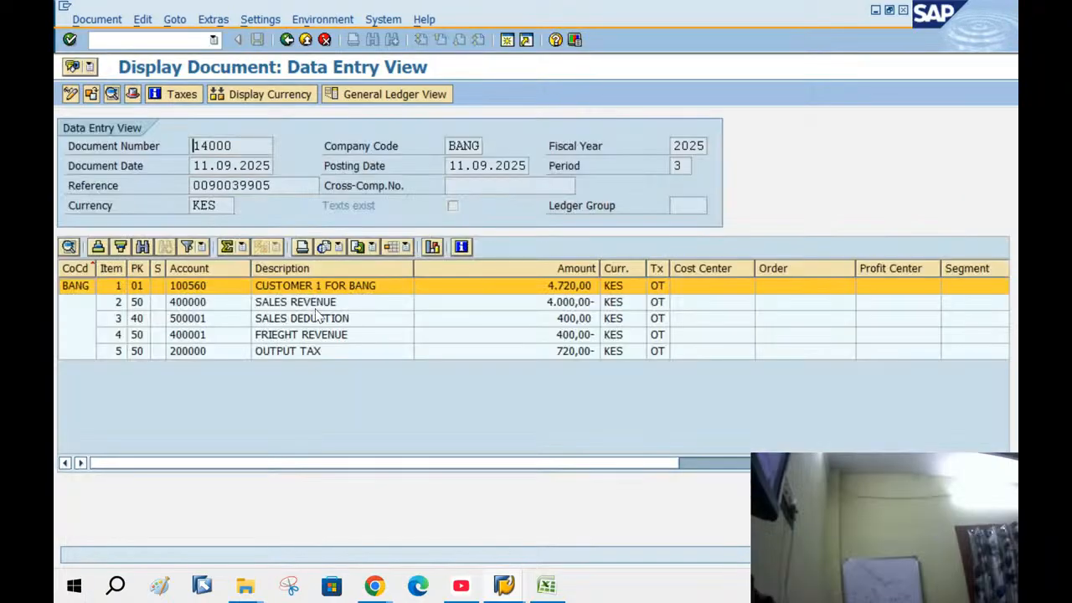
left_click_drag(258, 145, 56, 37)
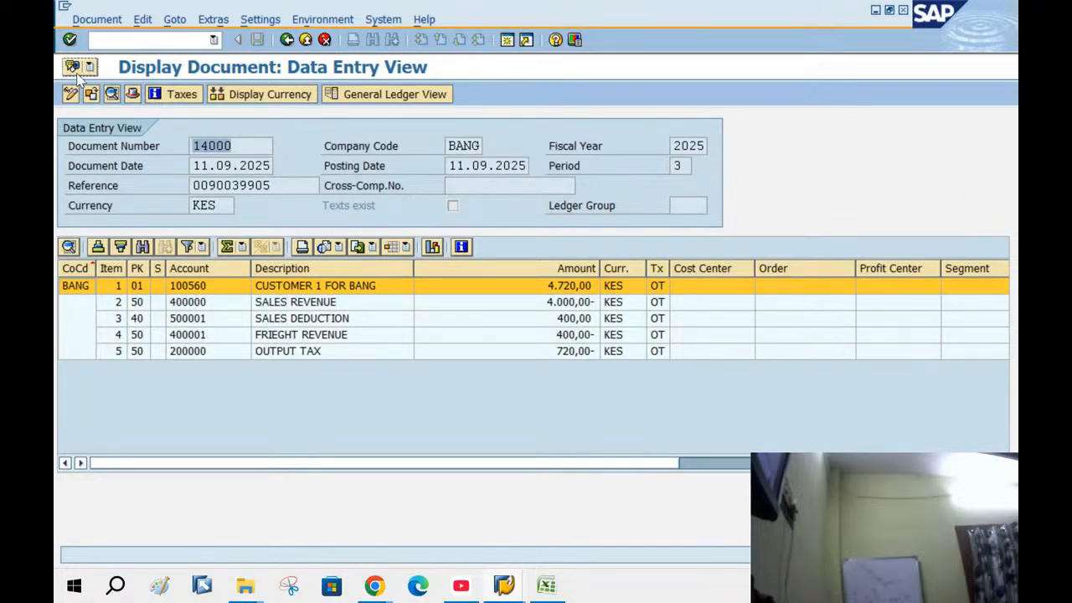
left_click(547, 585)
left_click(687, 278)
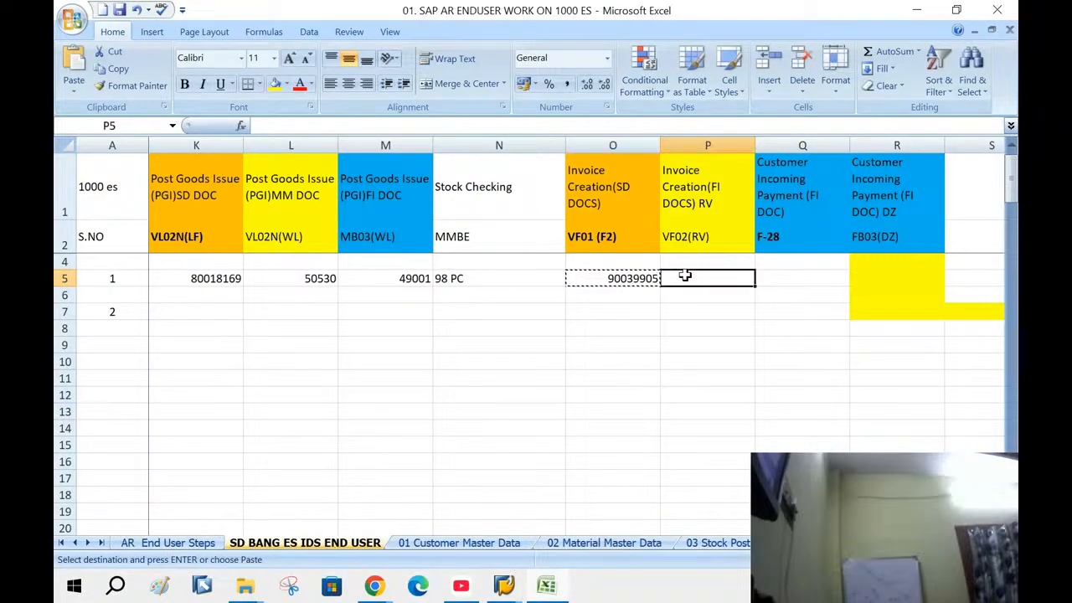
Enter 14000 in P5, and 14001 in both Q5 and R5
type("14000")
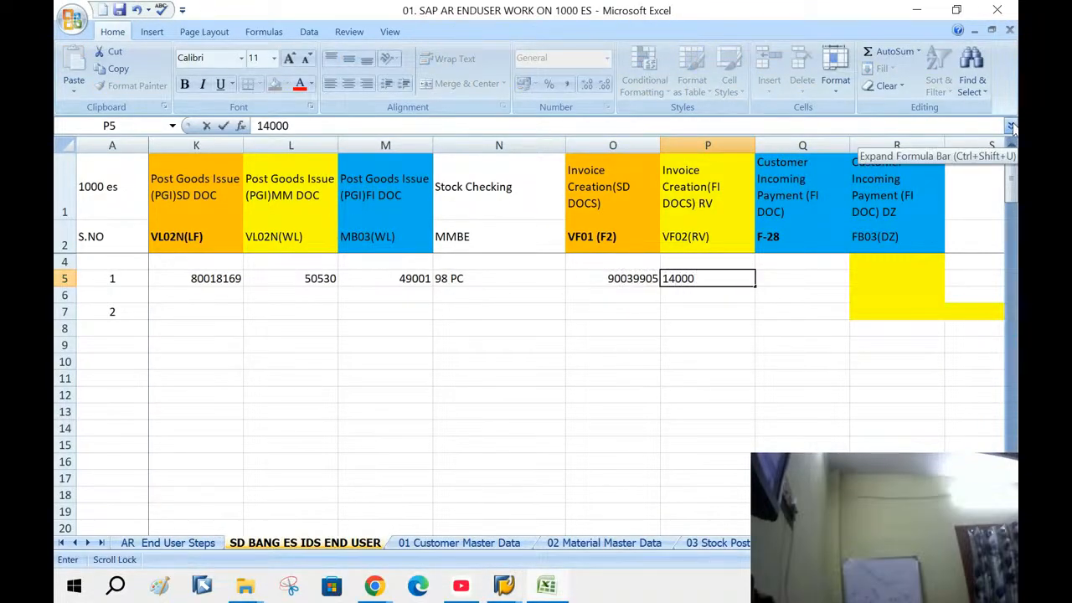
left_click(857, 379)
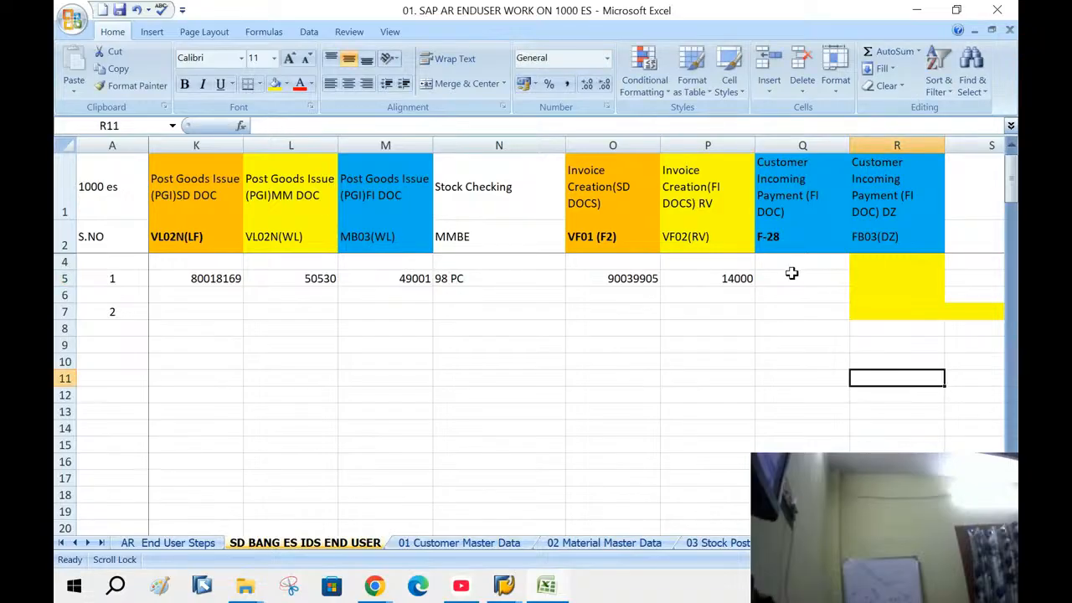
left_click(792, 273)
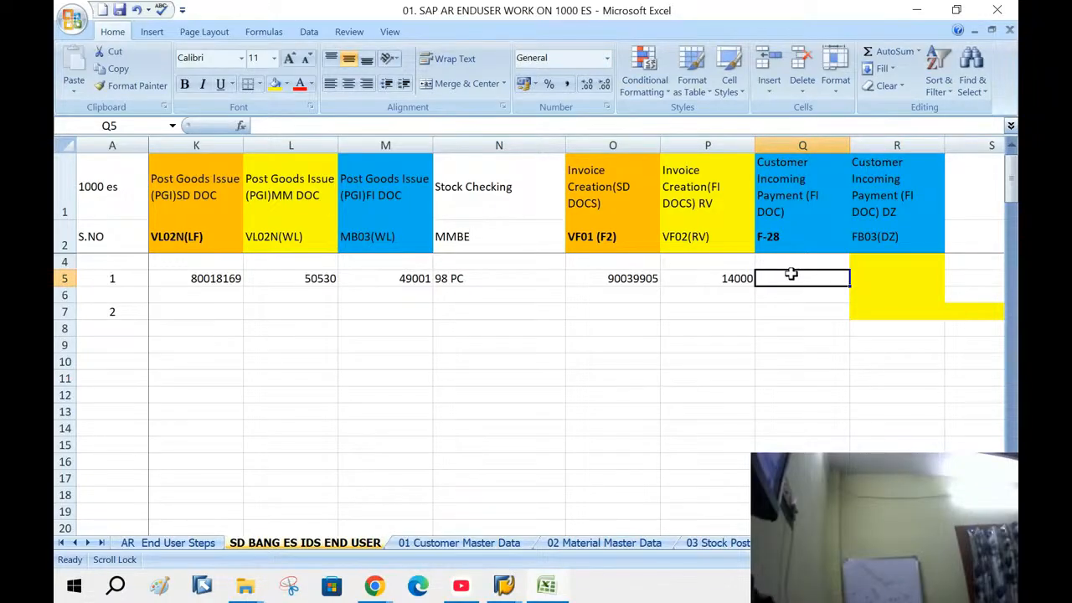
type("14001")
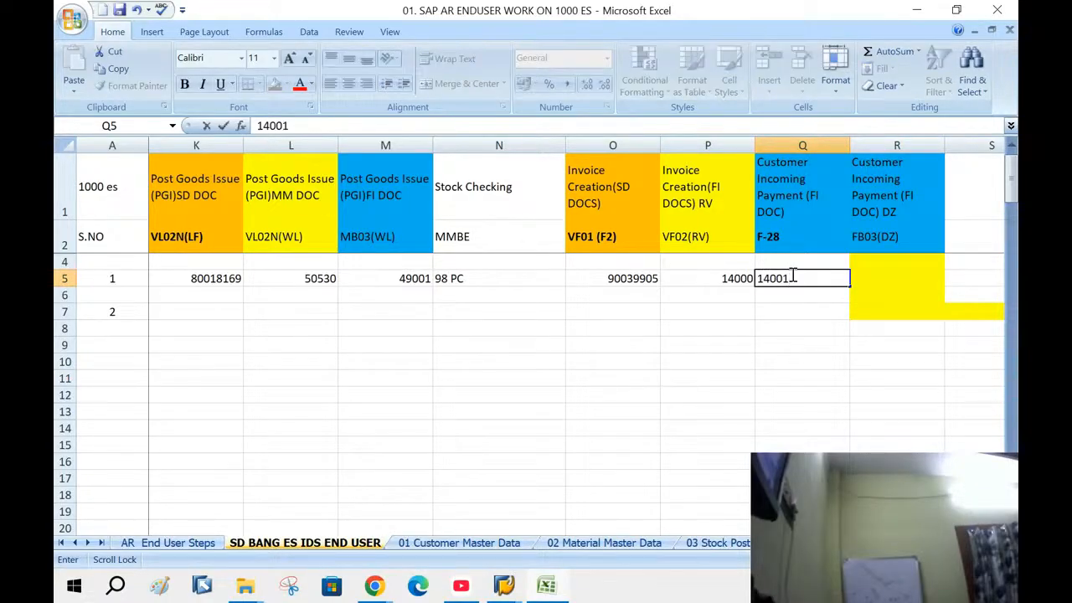
left_click(876, 292)
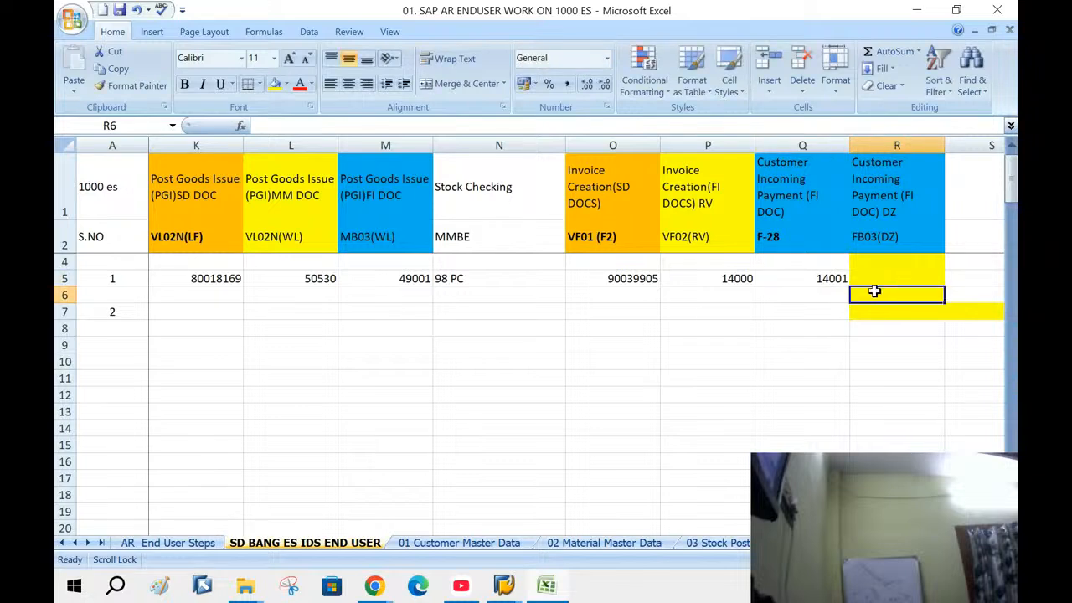
left_click(882, 278)
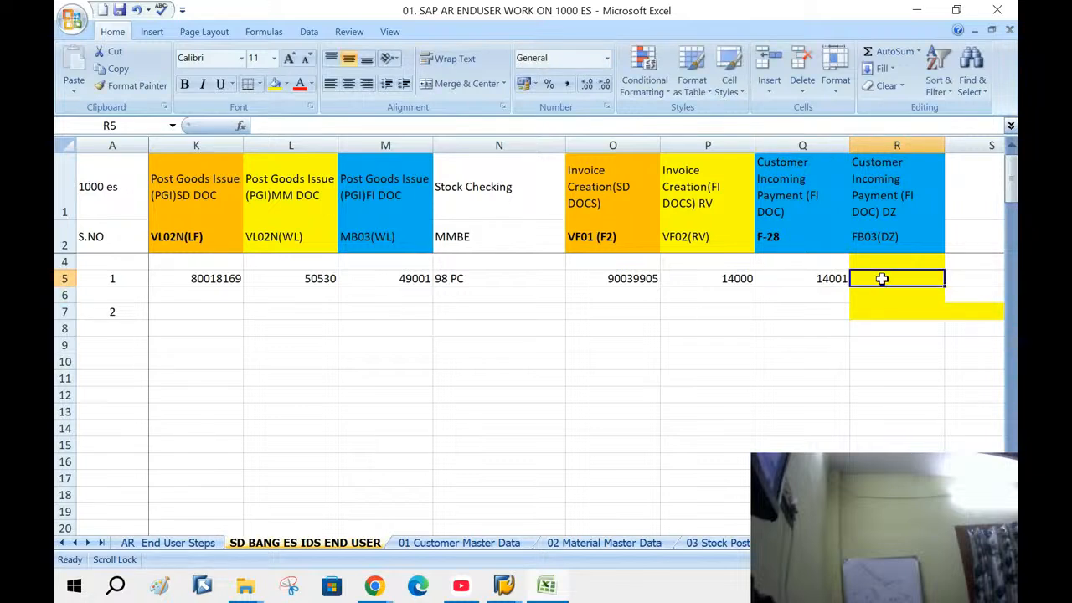
type("14001")
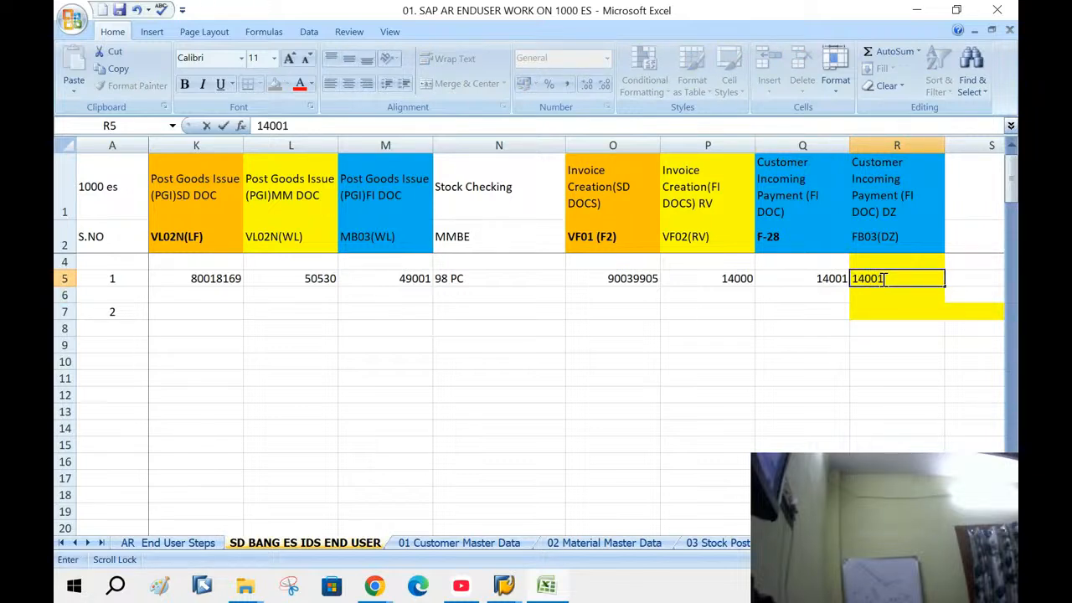
left_click(882, 328)
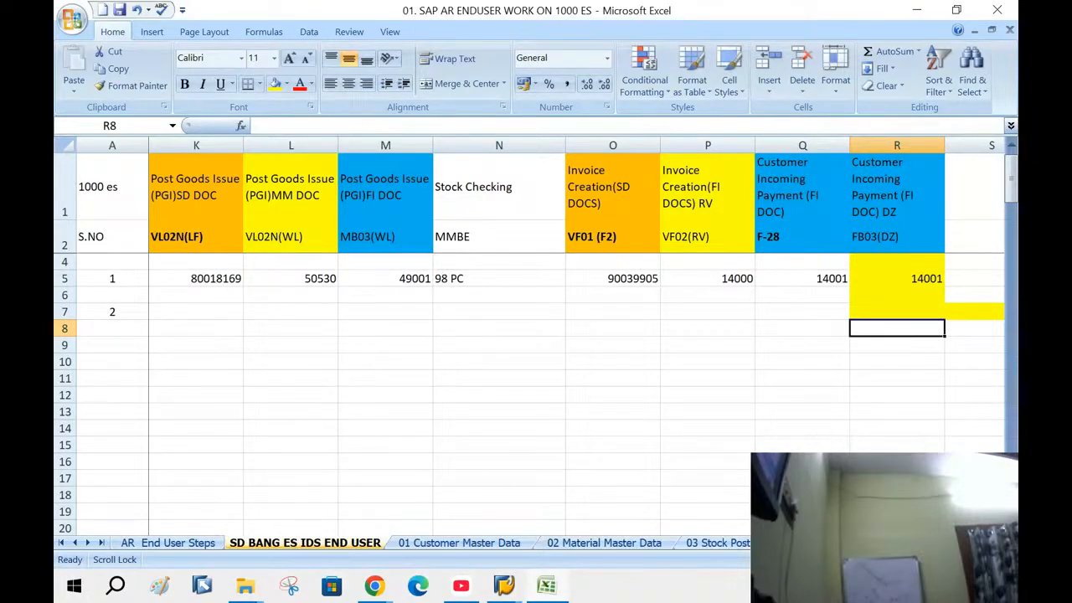
left_click_drag(880, 543, 796, 543)
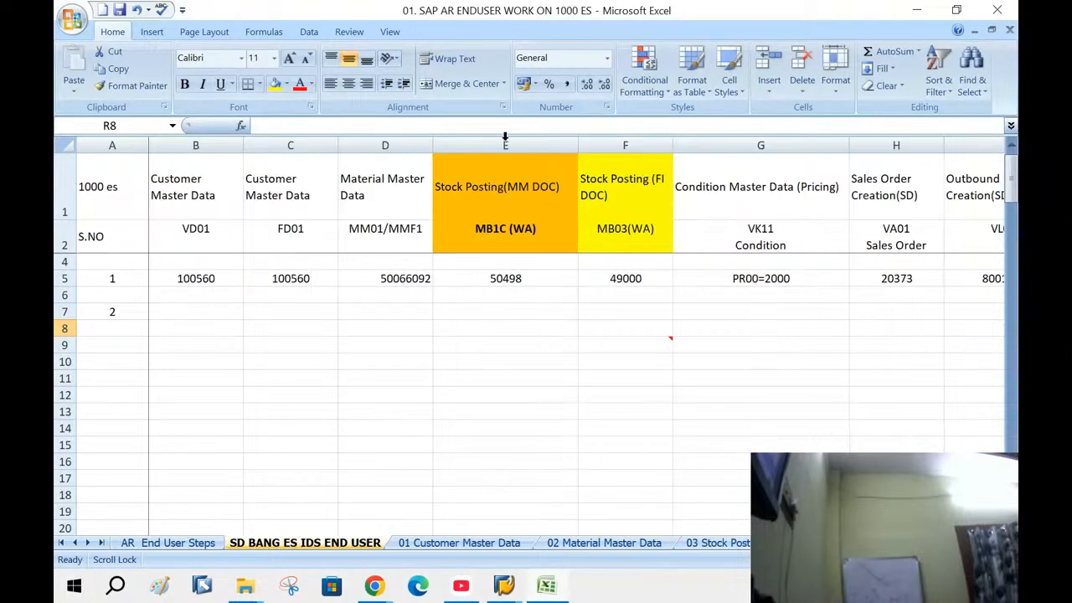
Save the workbook via Quick Access Toolbar, then select row 5 and cells B6:B13 to review
left_click(122, 11)
left_click(65, 278)
left_click_drag(180, 289, 192, 416)
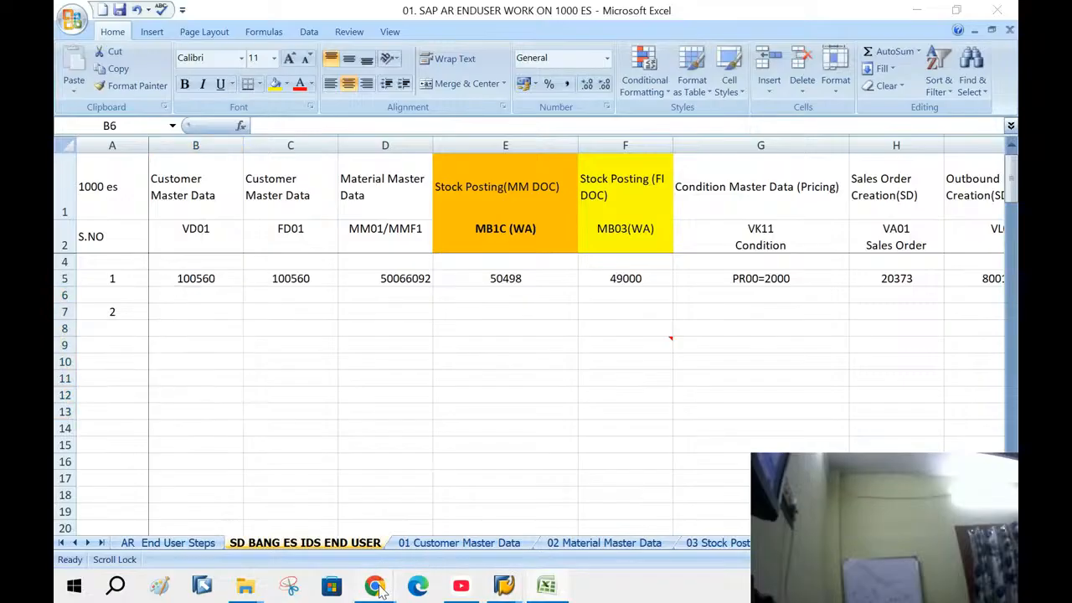
Switch to YouTube Studio's live streaming page and confirm End stream
mouse_move(378, 585)
left_click(275, 496)
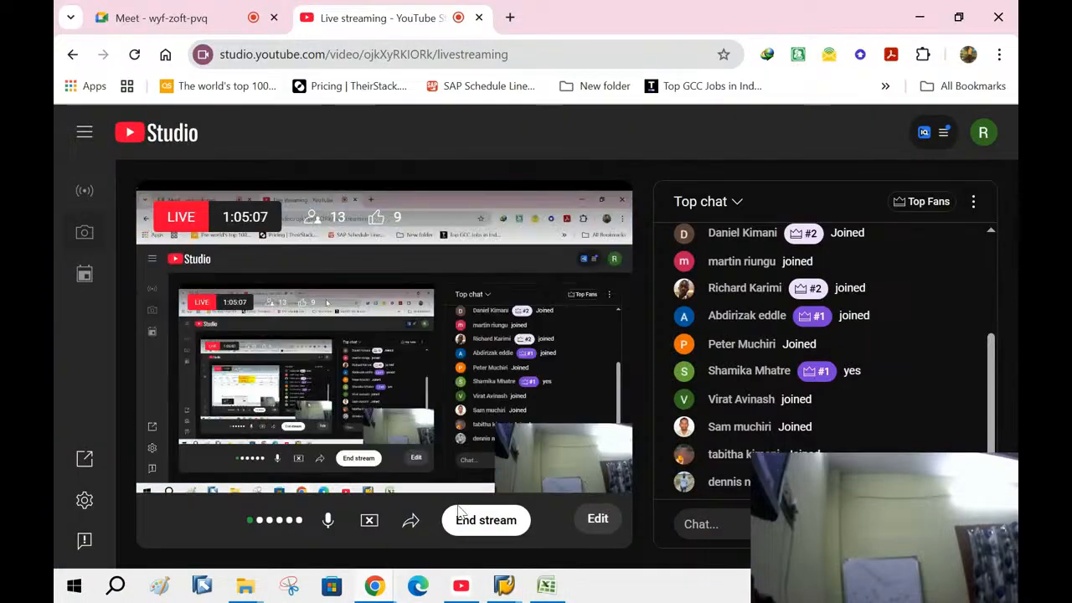
left_click(486, 520)
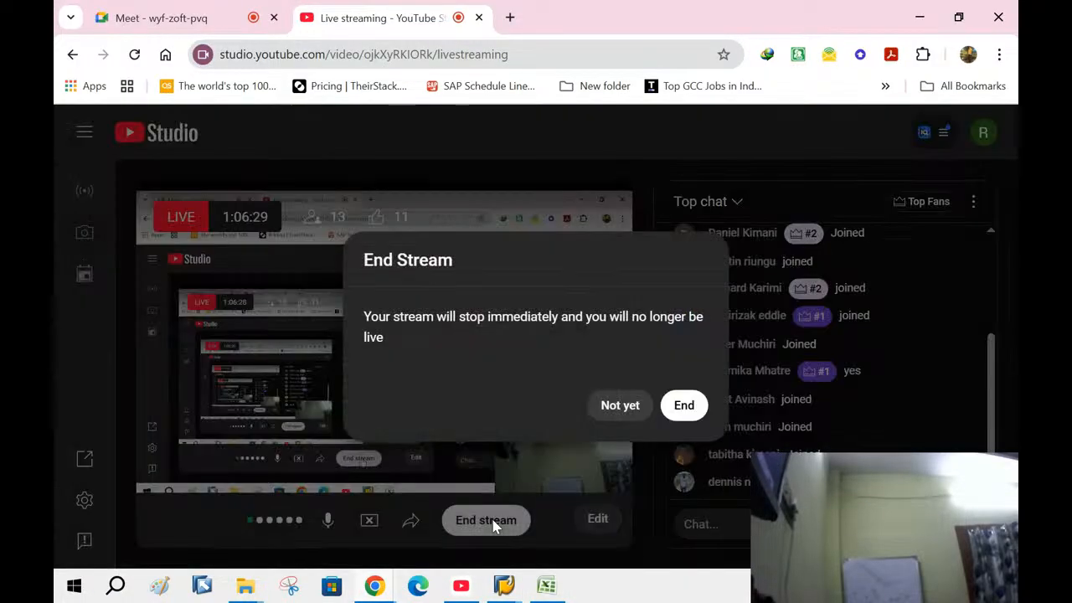
left_click(680, 406)
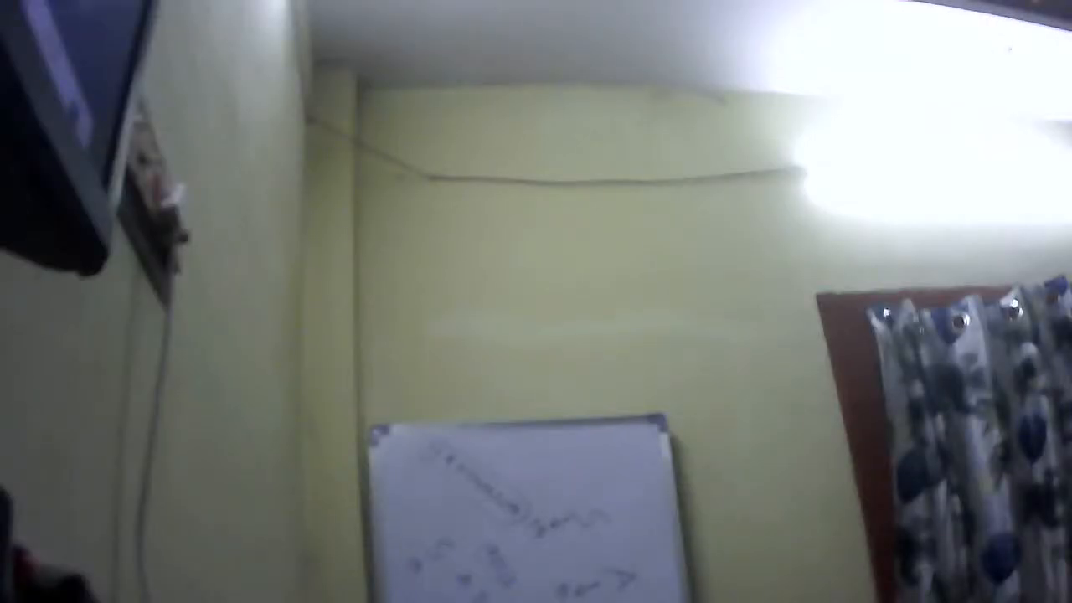